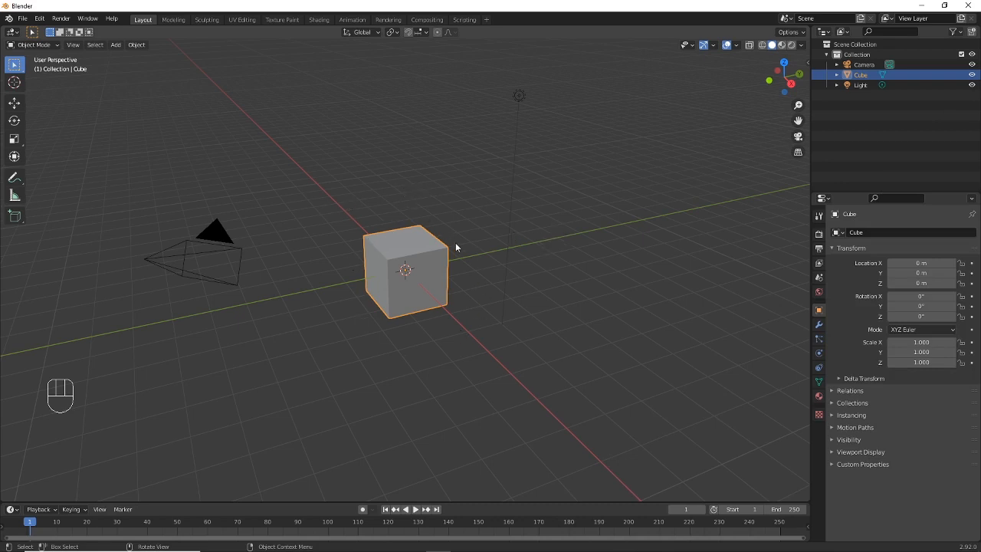
Put the default cube into Edit Mode
{"action": "left_click", "coordinate": [411, 259]}
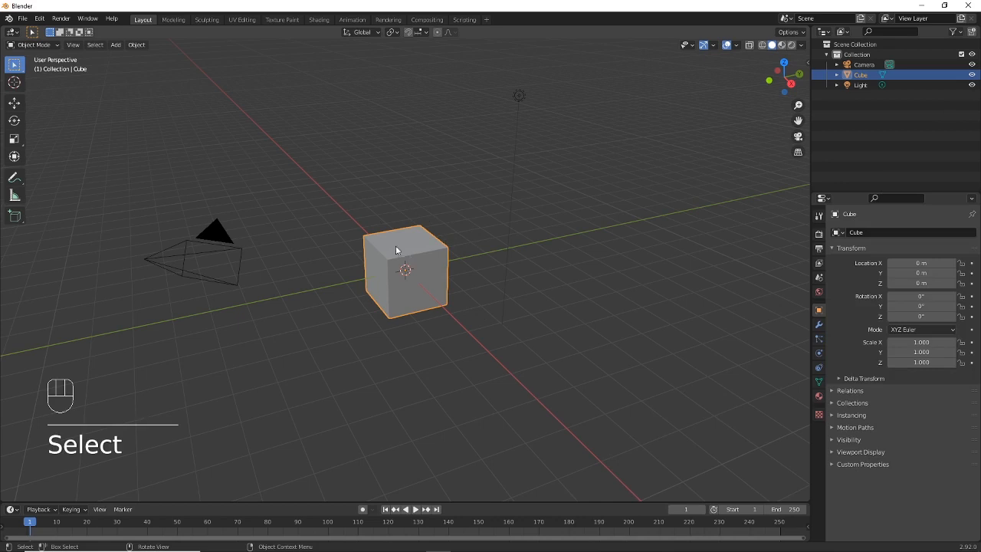
{"action": "left_click", "coordinate": [48, 46]}
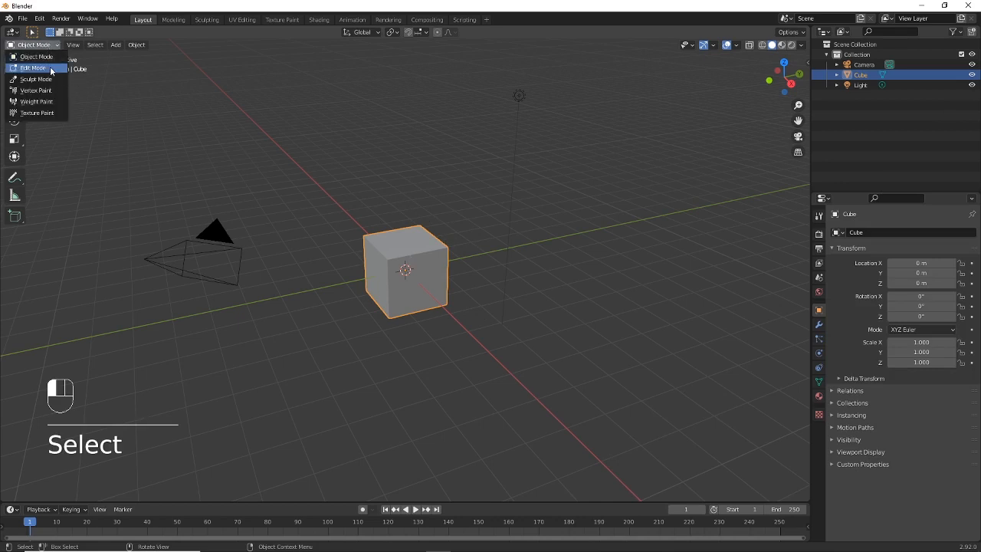
{"action": "left_click", "coordinate": [49, 67]}
{"action": "middle_click_drag", "start_coordinate": [451, 246], "coordinate": [459, 203], "text": "ctrl"}
Bevel all the cube's vertices with Clamp Overlap on and a width of about 1.38 m, so the corner cuts meet at the edge midpoints
{"action": "key", "text": "ctrl+b"}
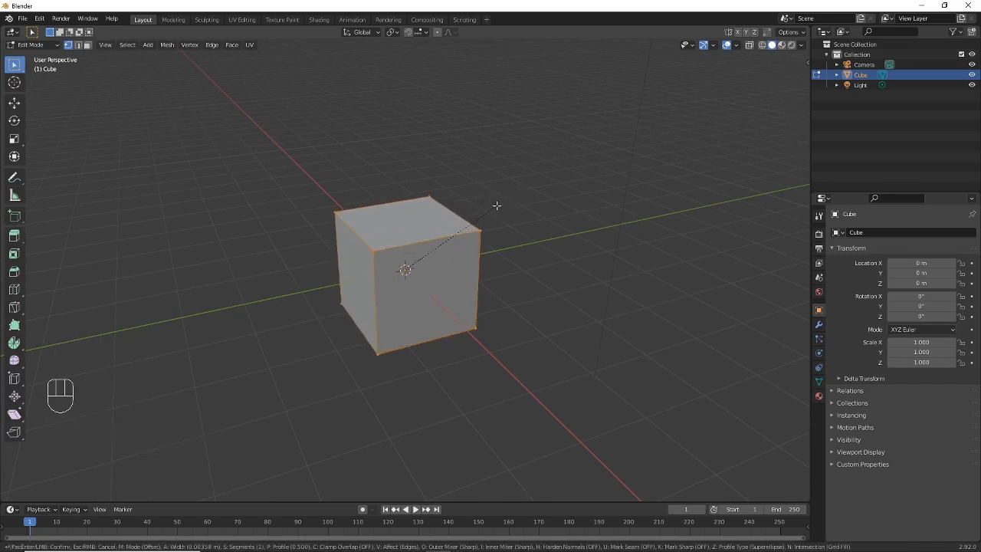
{"action": "right_click", "coordinate": [508, 204]}
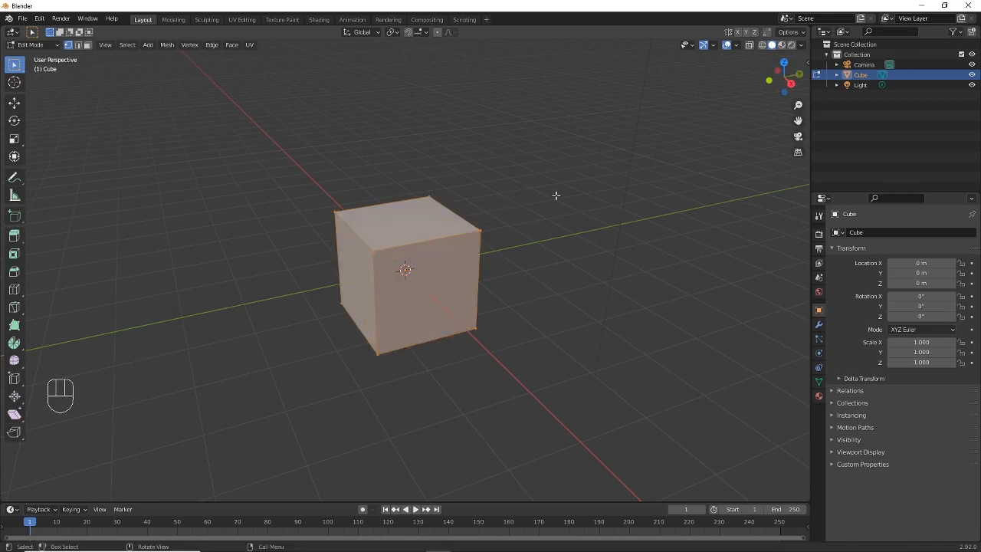
{"action": "key", "text": "shift+ctrl+b"}
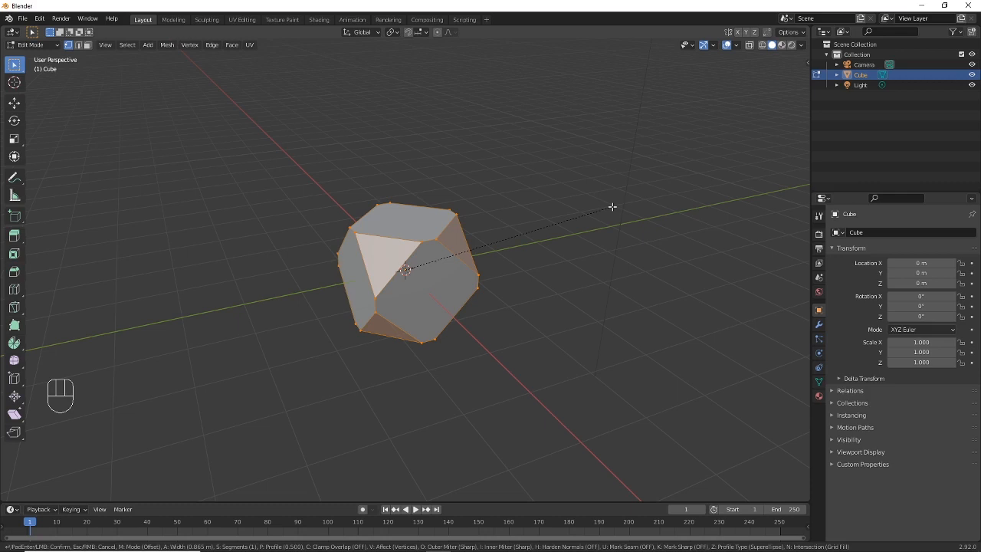
{"action": "key", "text": "c"}
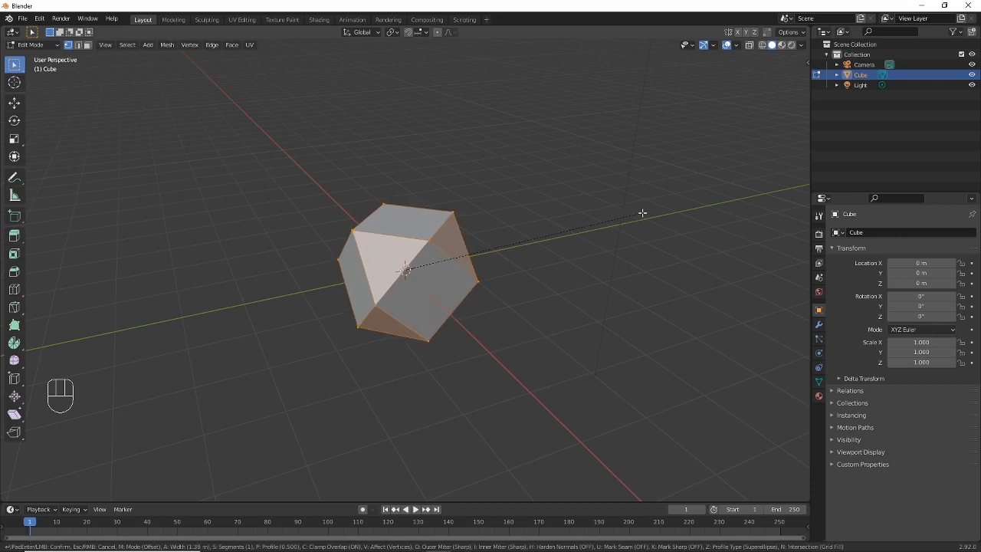
{"action": "left_click", "coordinate": [642, 212]}
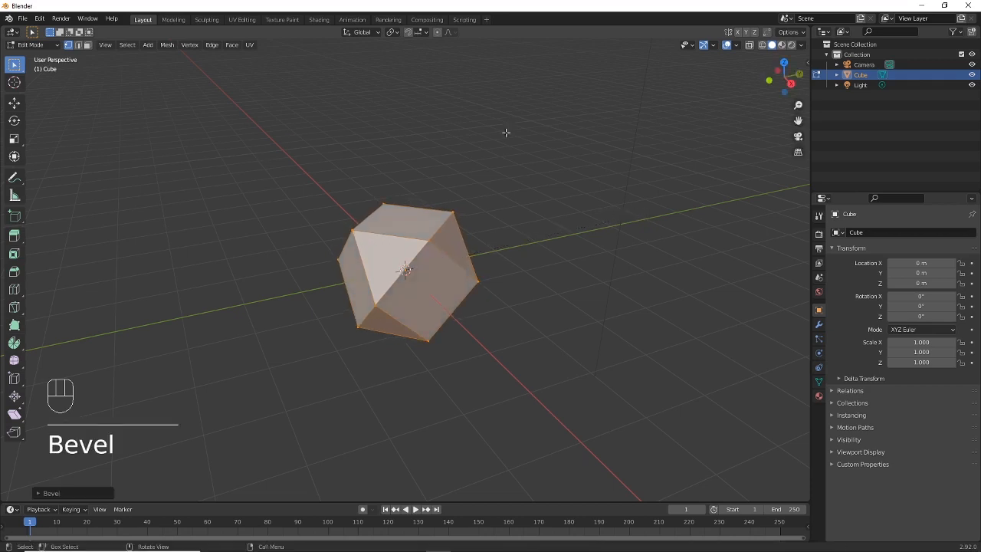
Test-move two corner vertices of the front triangular face to check for overlapping duplicates, cancelling each move
{"action": "middle_click_drag", "start_coordinate": [518, 345], "coordinate": [507, 292], "text": "ctrl"}
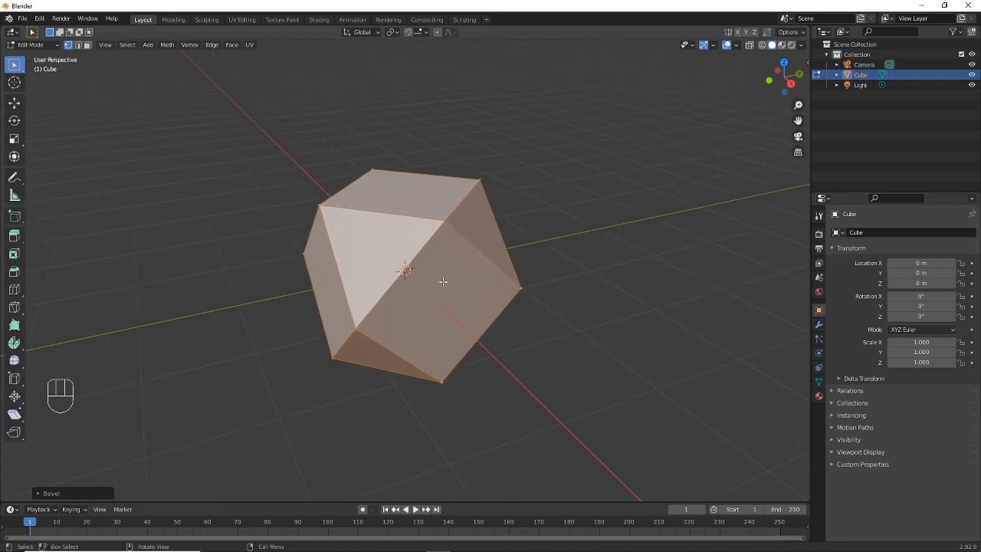
{"action": "middle_click_drag", "start_coordinate": [511, 274], "coordinate": [493, 243]}
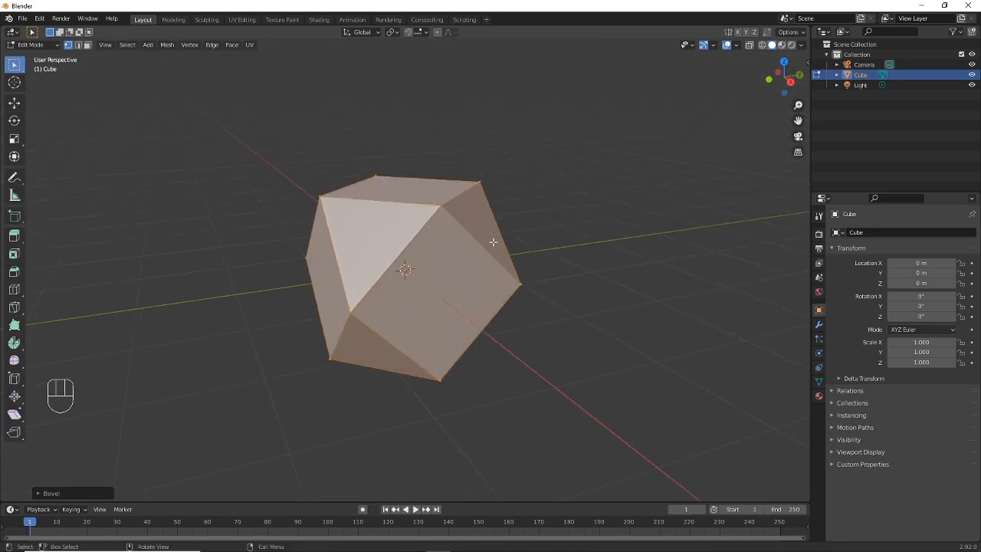
{"action": "left_click", "coordinate": [350, 313]}
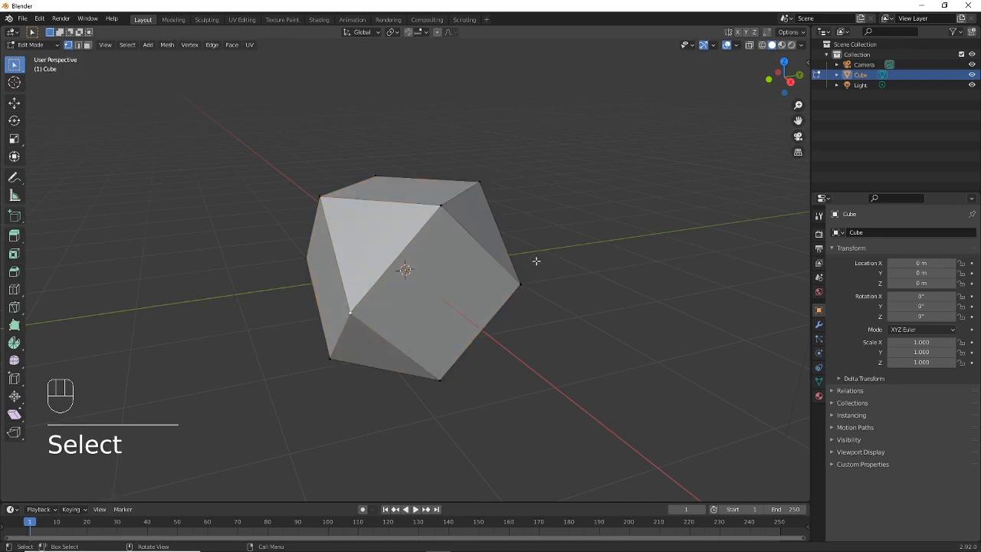
{"action": "key", "text": "g"}
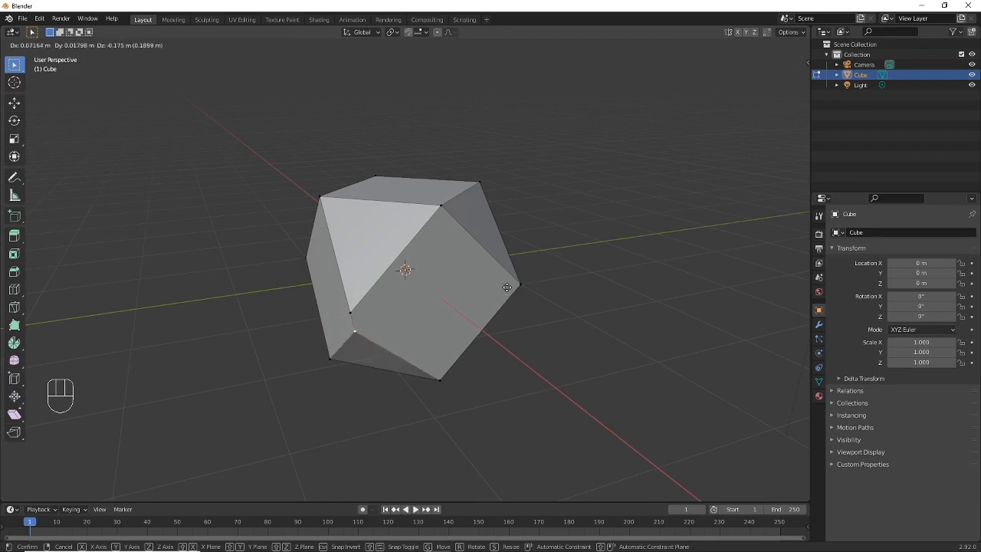
{"action": "right_click", "coordinate": [506, 289]}
{"action": "left_click", "coordinate": [442, 206]}
{"action": "key", "text": "g"}
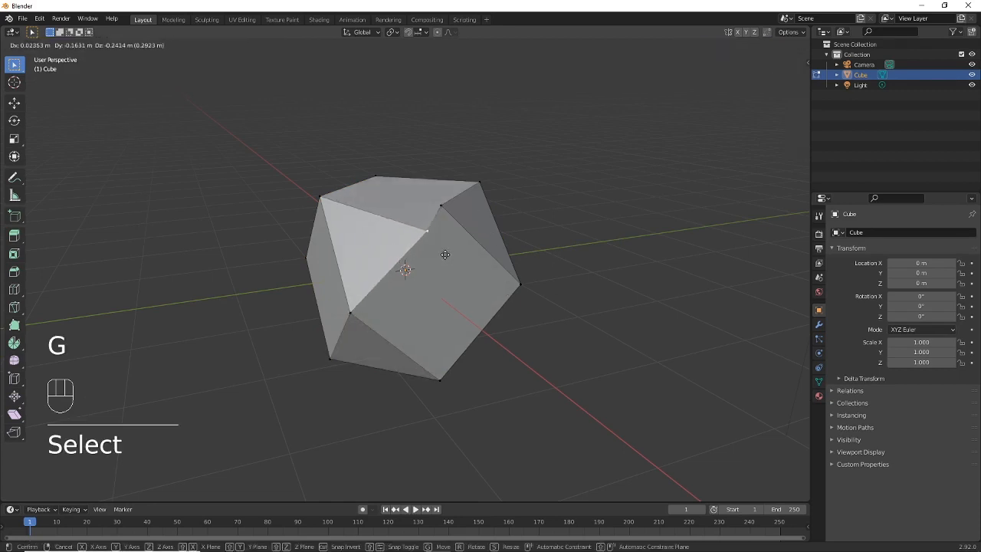
{"action": "right_click", "coordinate": [475, 245]}
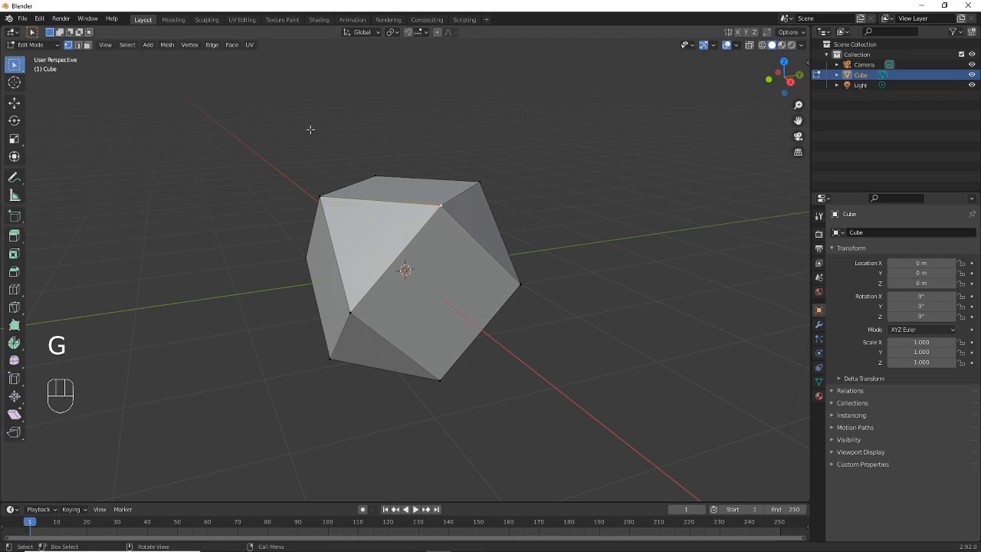
Select the whole mesh and merge its overlapping vertices by distance
{"action": "left_click_drag", "start_coordinate": [244, 103], "coordinate": [579, 426]}
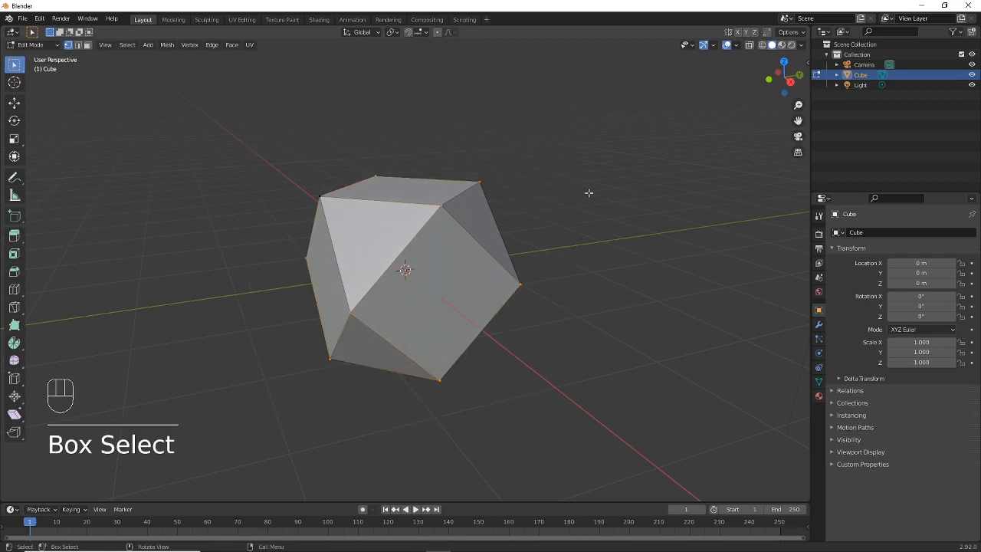
{"action": "key", "text": "a"}
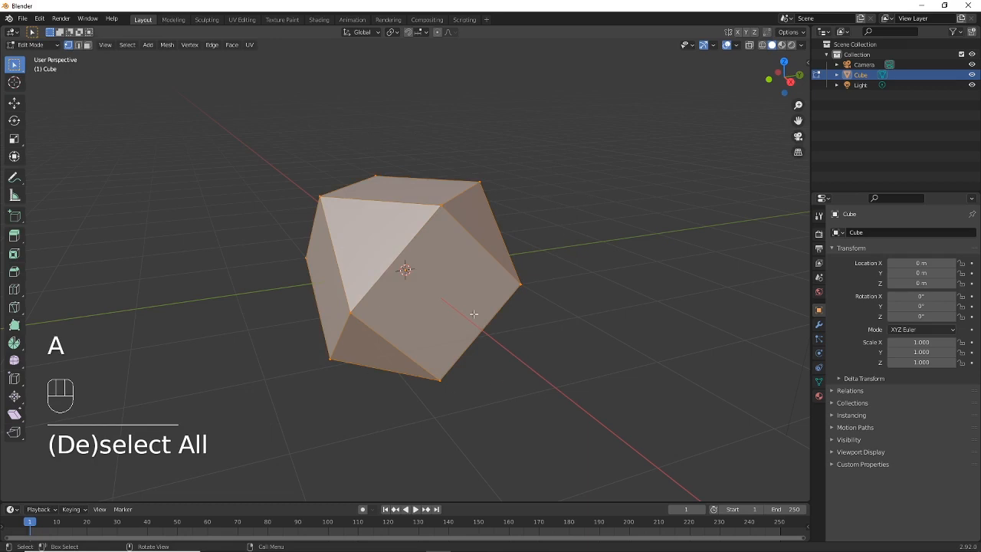
{"action": "left_click", "coordinate": [173, 47]}
{"action": "mouse_move", "coordinate": [212, 270]}
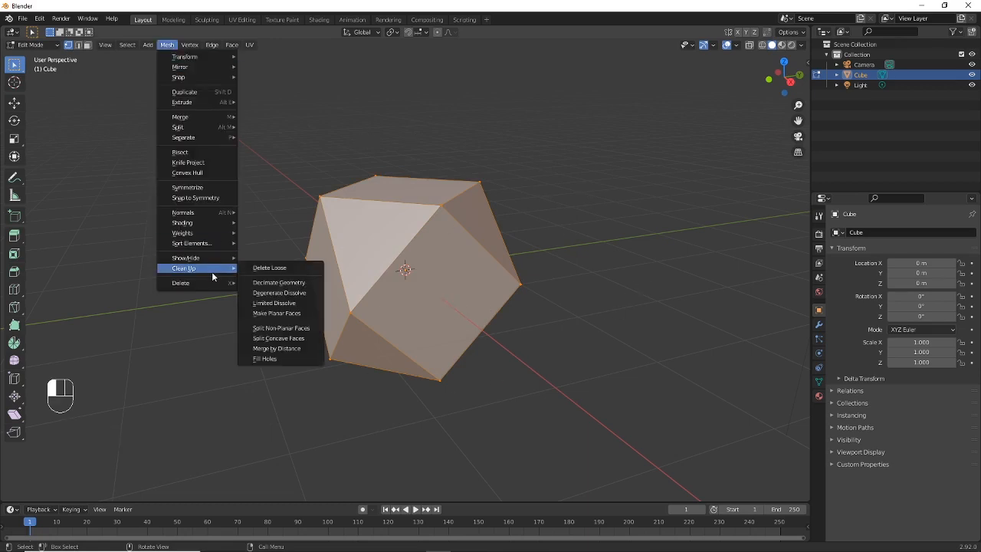
{"action": "left_click", "coordinate": [305, 349]}
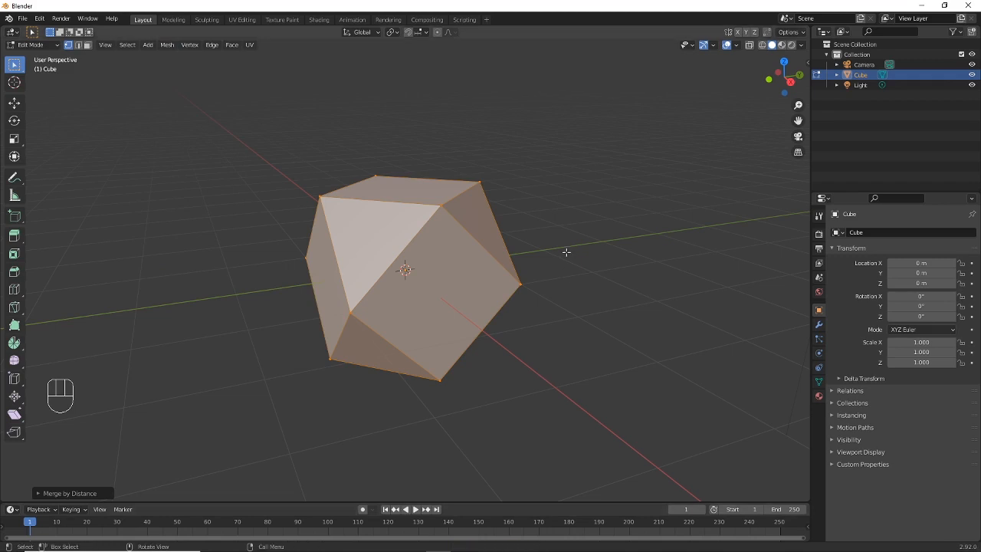
Recheck the same two corner vertices after merging with trial moves, and undo the move
{"action": "left_click", "coordinate": [363, 314]}
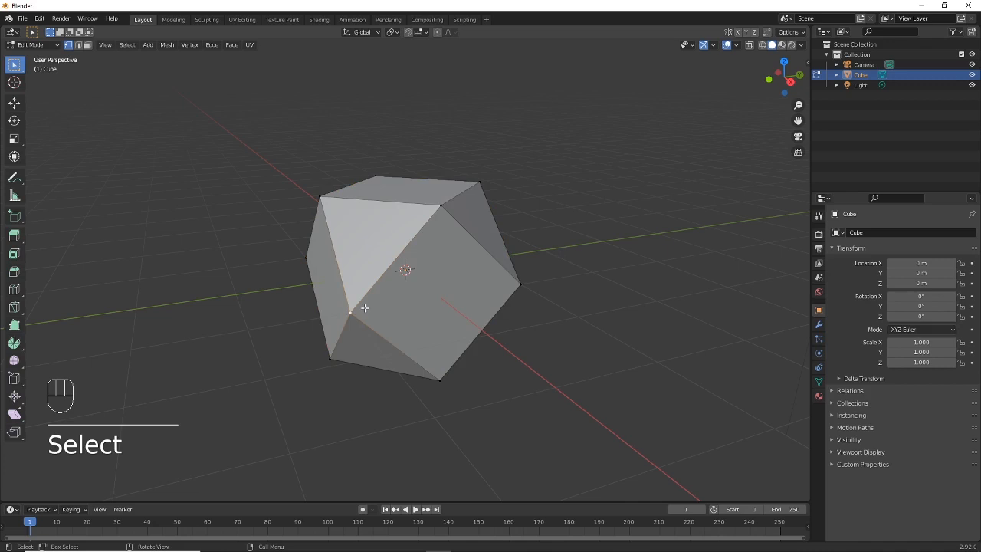
{"action": "key", "text": "g"}
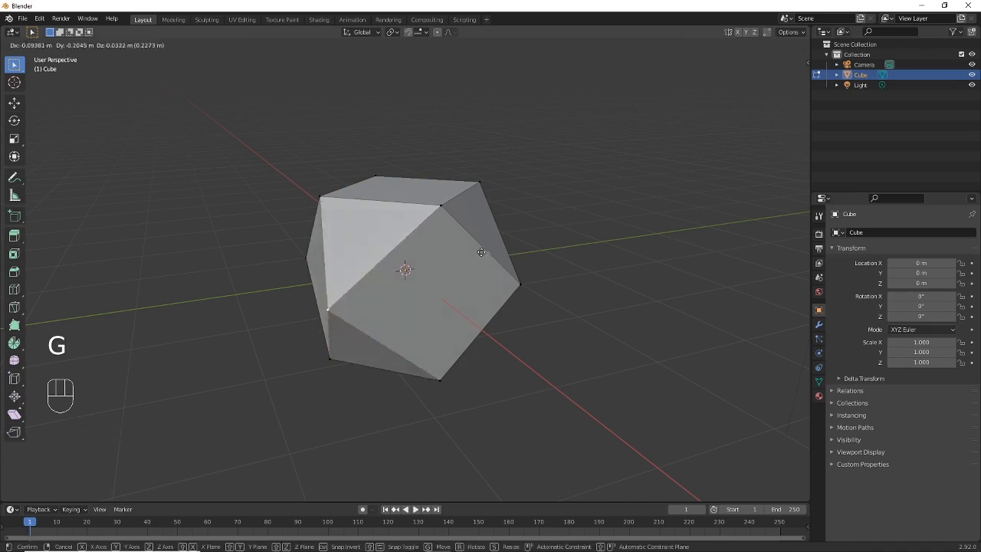
{"action": "right_click", "coordinate": [481, 265]}
{"action": "left_click", "coordinate": [449, 205]}
{"action": "key", "text": "g"}
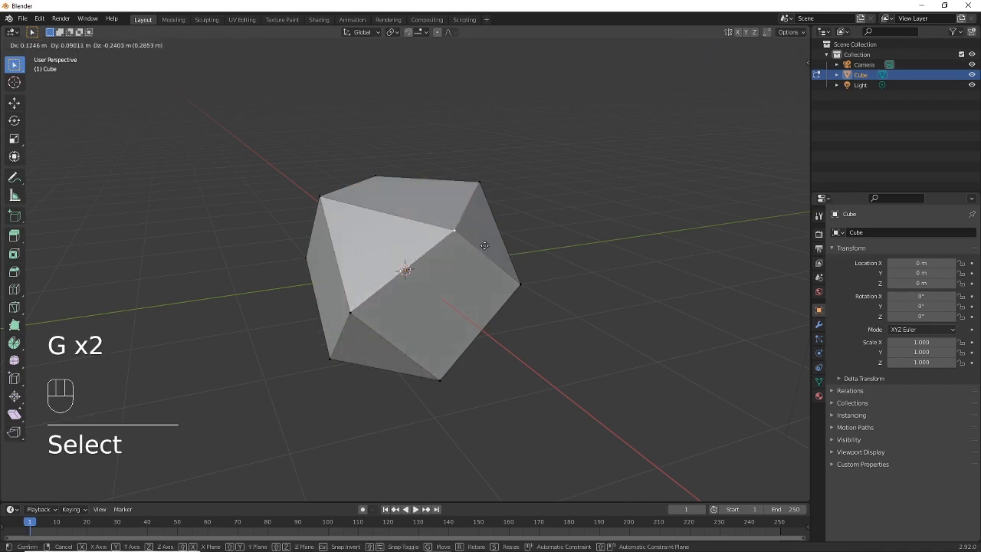
{"action": "left_click", "coordinate": [459, 229]}
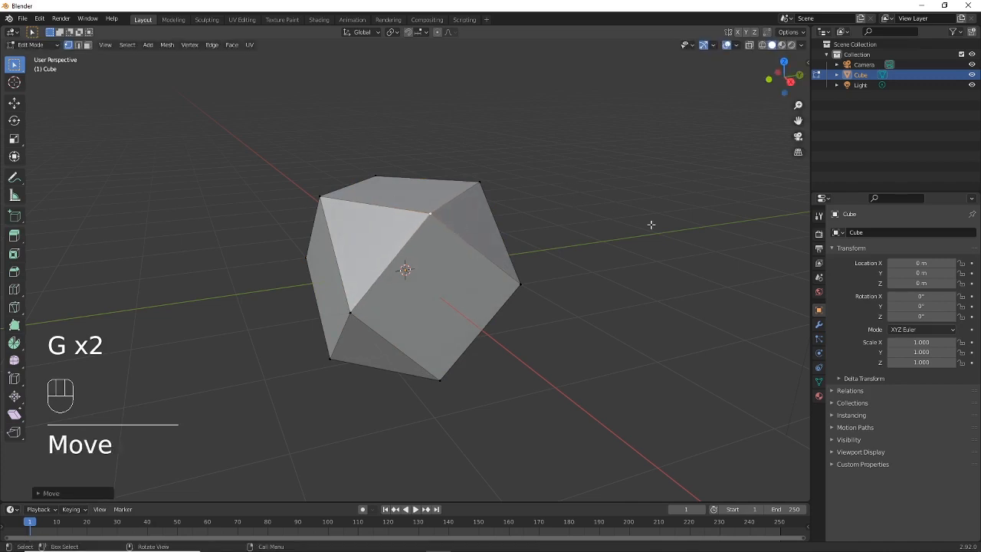
{"action": "key", "text": "ctrl+z"}
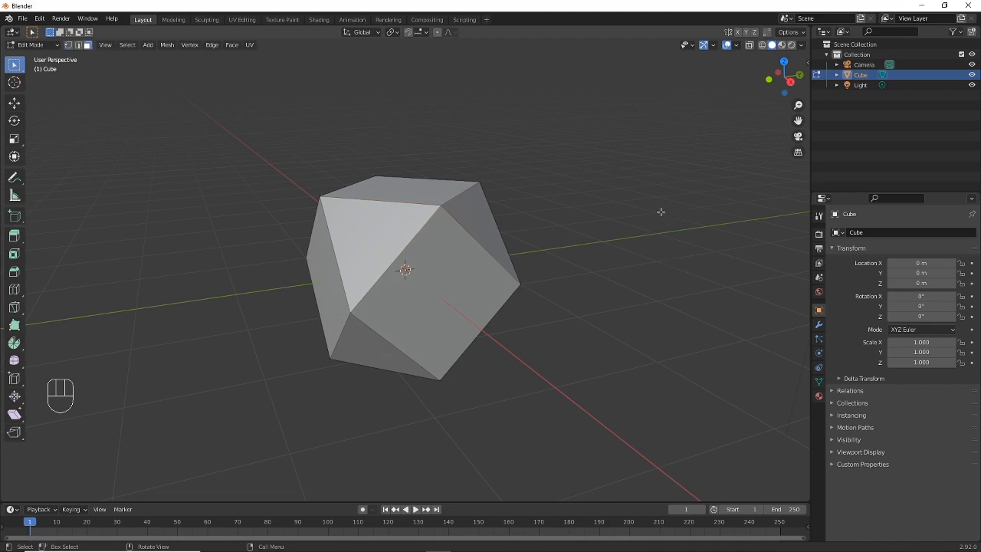
Inset all faces of the polyhedron individually with a thickness of about 0.08 m
{"action": "key", "text": "a"}
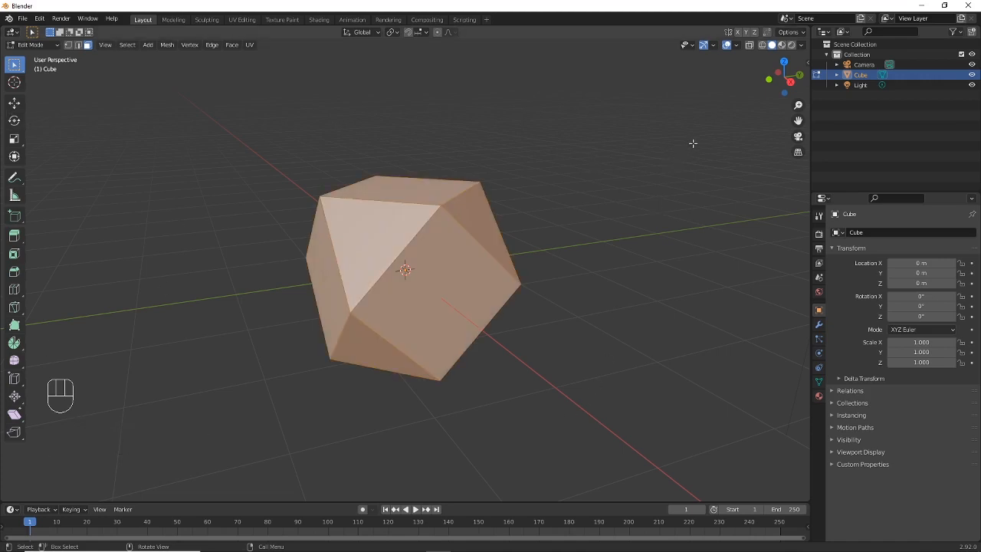
{"action": "key", "text": "i"}
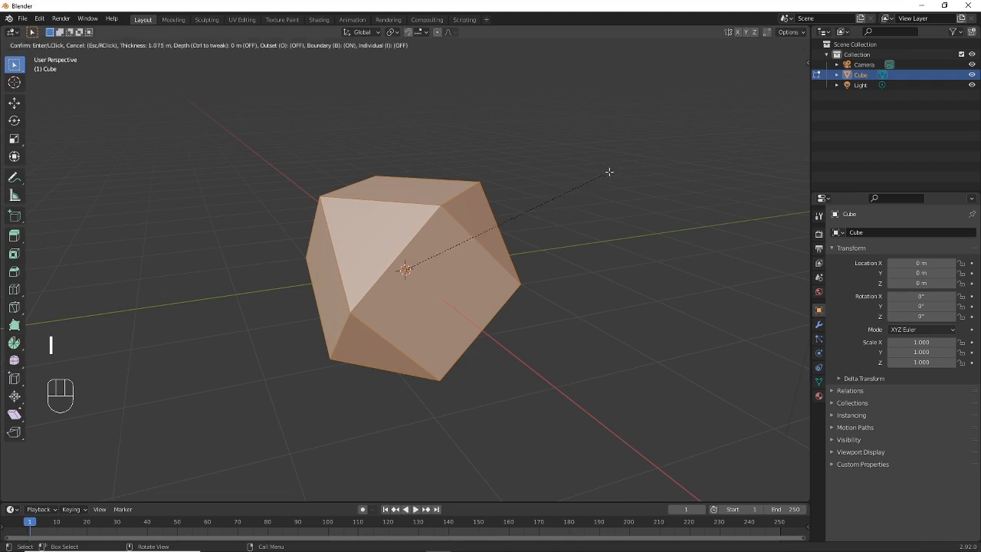
{"action": "key", "text": "i"}
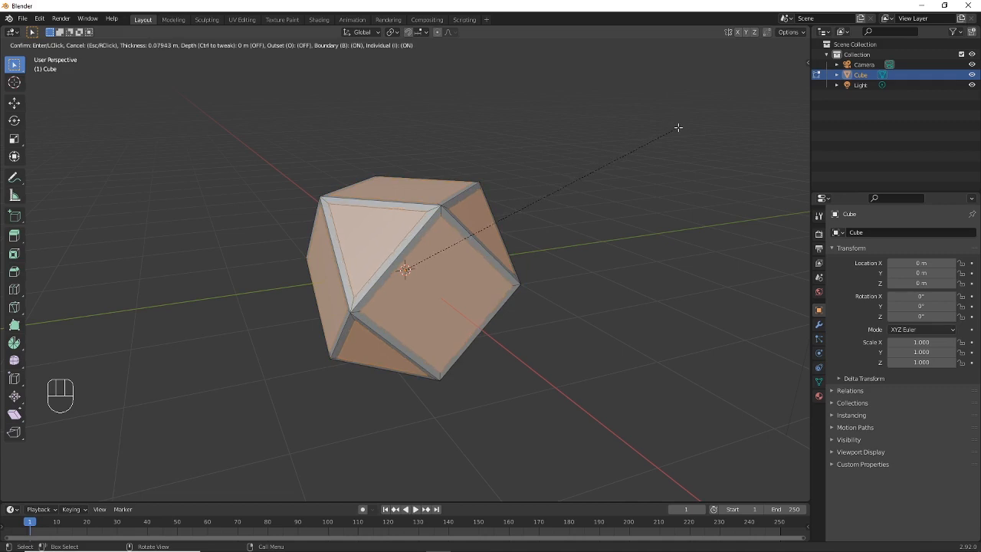
{"action": "left_click", "coordinate": [678, 127]}
{"action": "middle_click_drag", "start_coordinate": [423, 254], "coordinate": [447, 257], "text": "shift"}
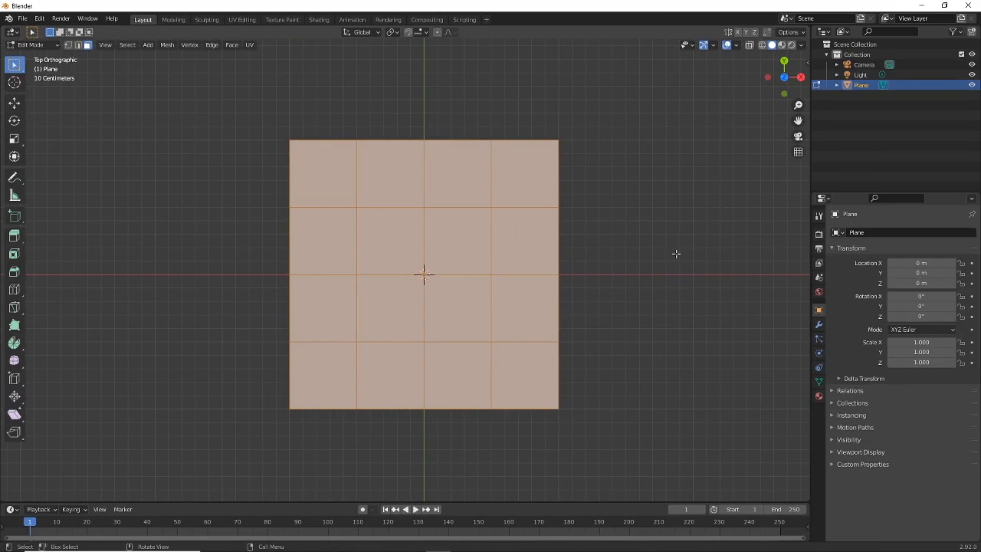
Try insetting the subdivided plane's faces as one region and individually, and cancel the inset
{"action": "key", "text": "i"}
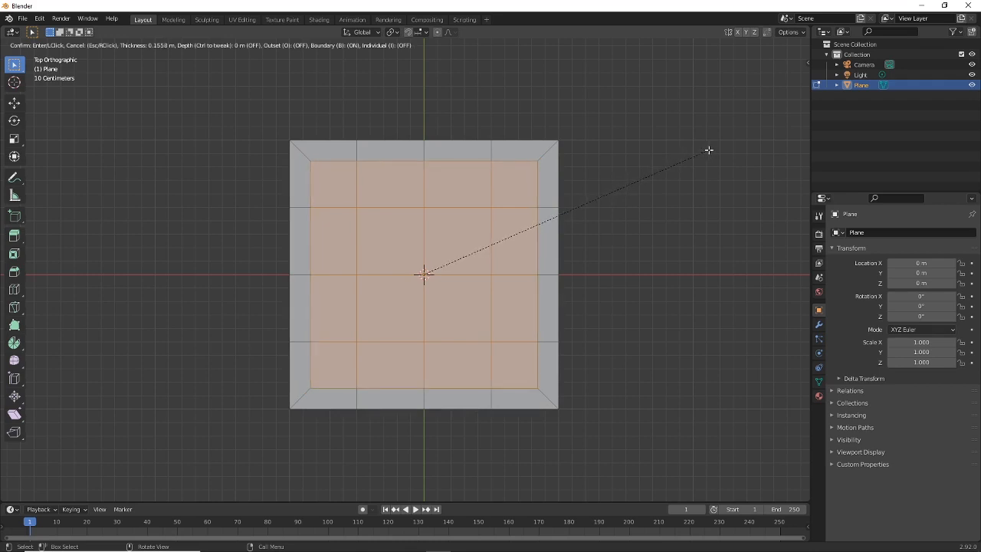
{"action": "key", "text": "i"}
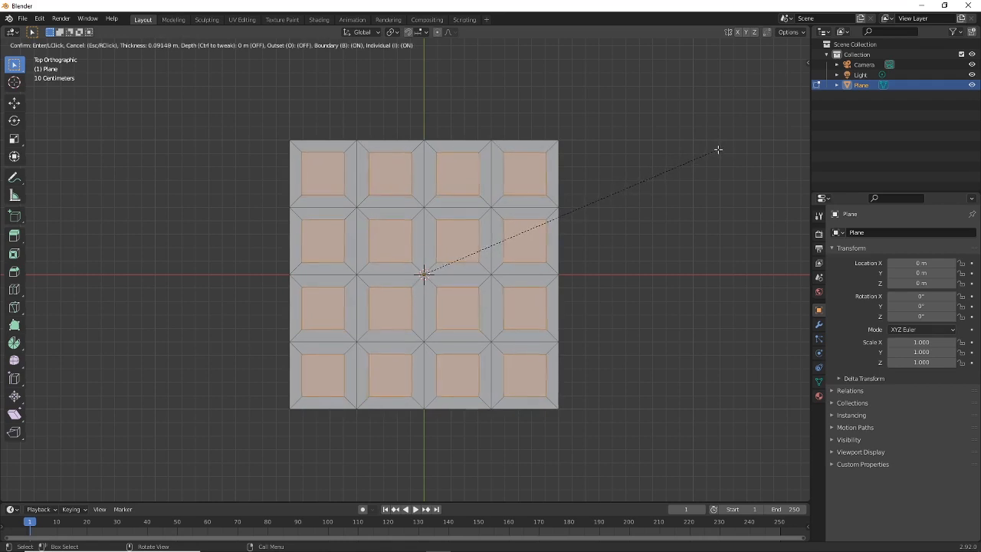
{"action": "key", "text": "Escape"}
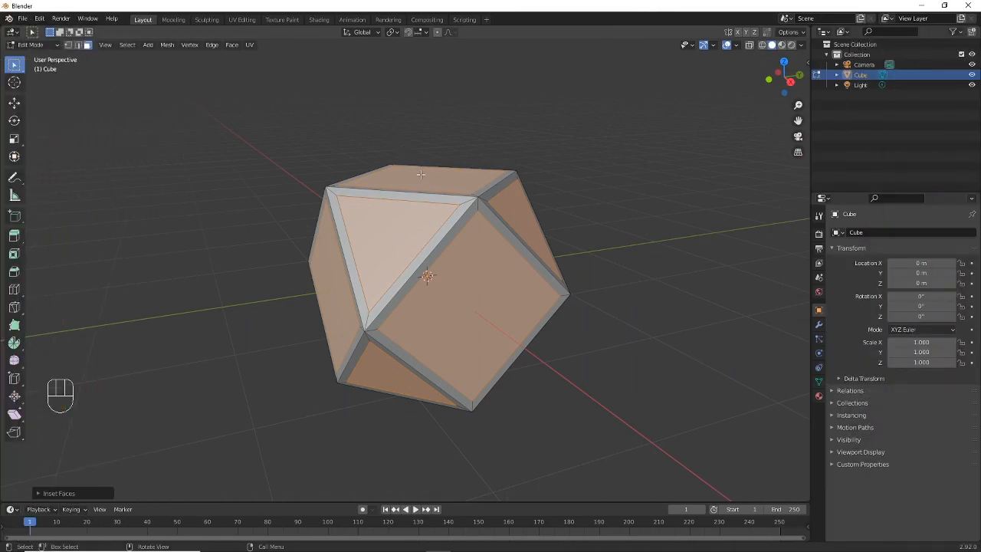
Delete the inner square faces at the top and underside of the polyhedron
{"action": "left_click", "coordinate": [420, 175]}
{"action": "middle_click_drag", "start_coordinate": [446, 262], "coordinate": [448, 317]}
{"action": "left_click", "coordinate": [448, 334], "text": "shift"}
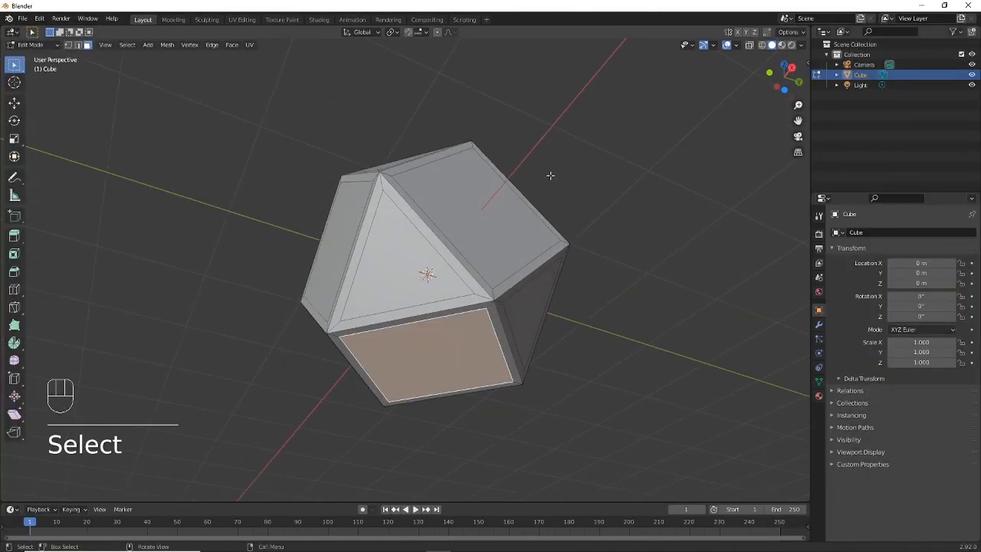
{"action": "middle_click_drag", "start_coordinate": [574, 129], "coordinate": [675, 144]}
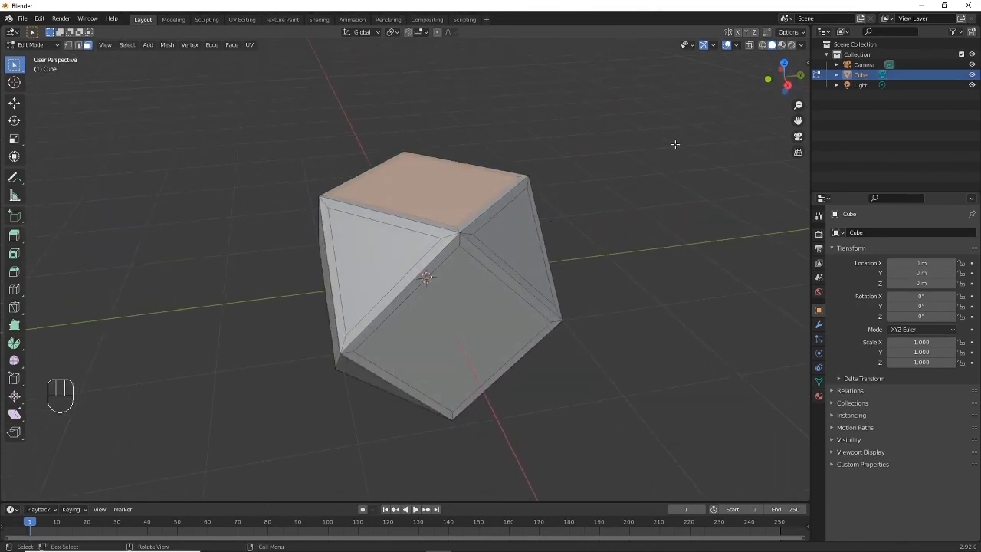
{"action": "key", "text": "x"}
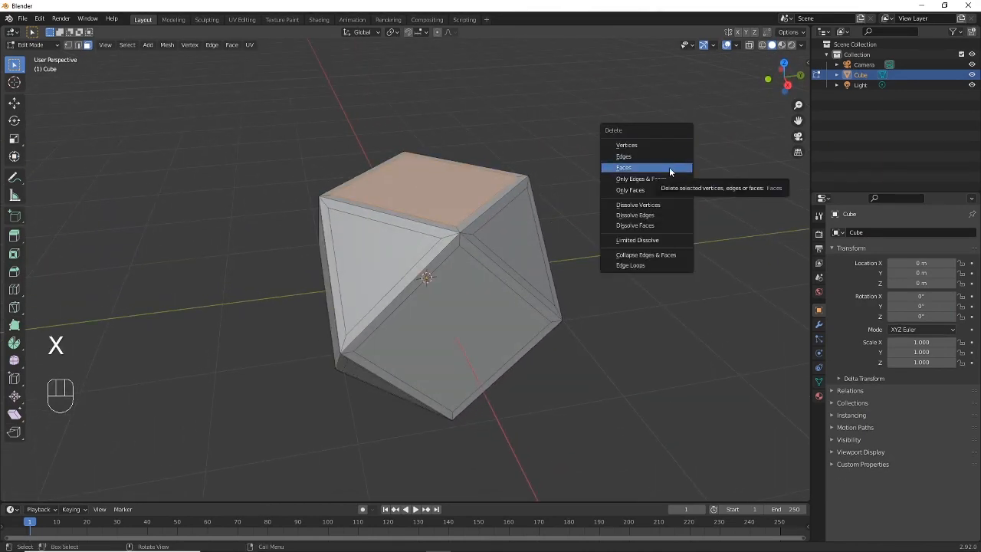
{"action": "left_click", "coordinate": [663, 167]}
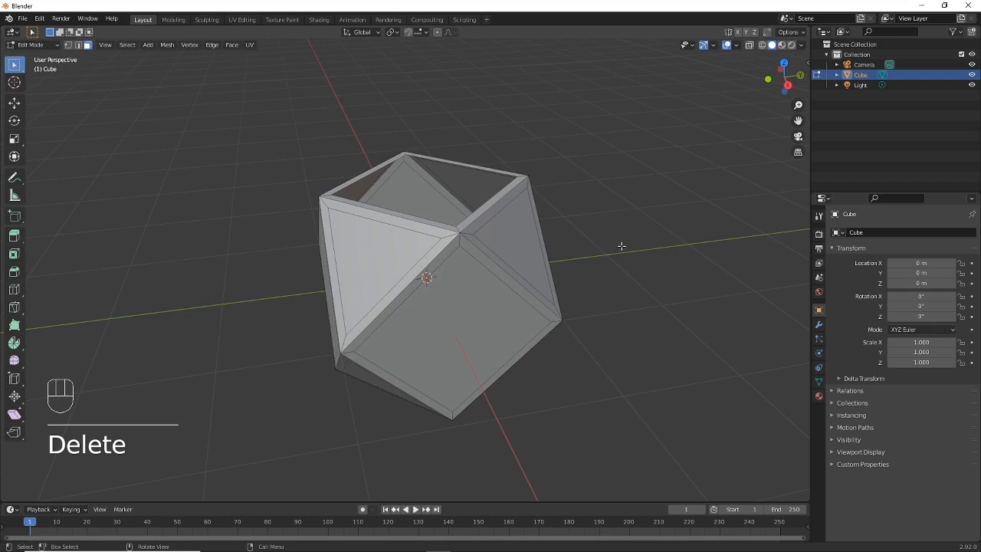
Return the opened polyhedron to Object Mode
{"action": "middle_click_drag", "start_coordinate": [408, 298], "coordinate": [400, 253]}
{"action": "left_click", "coordinate": [26, 46]}
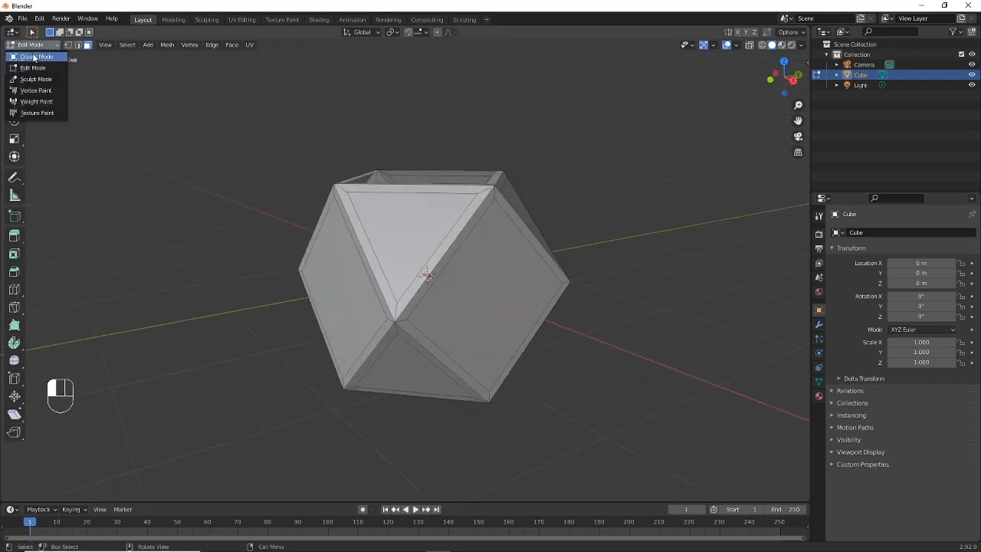
{"action": "left_click", "coordinate": [36, 58]}
{"action": "middle_click_drag", "start_coordinate": [668, 239], "coordinate": [564, 210], "text": "shift"}
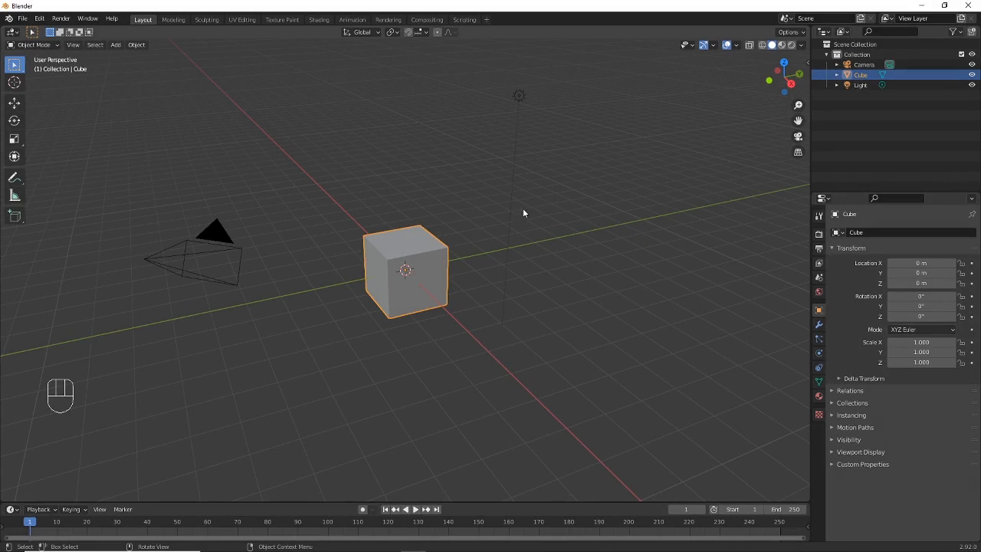
Delete the default cube and add a mesh circle at the world origin
{"action": "key", "text": "x"}
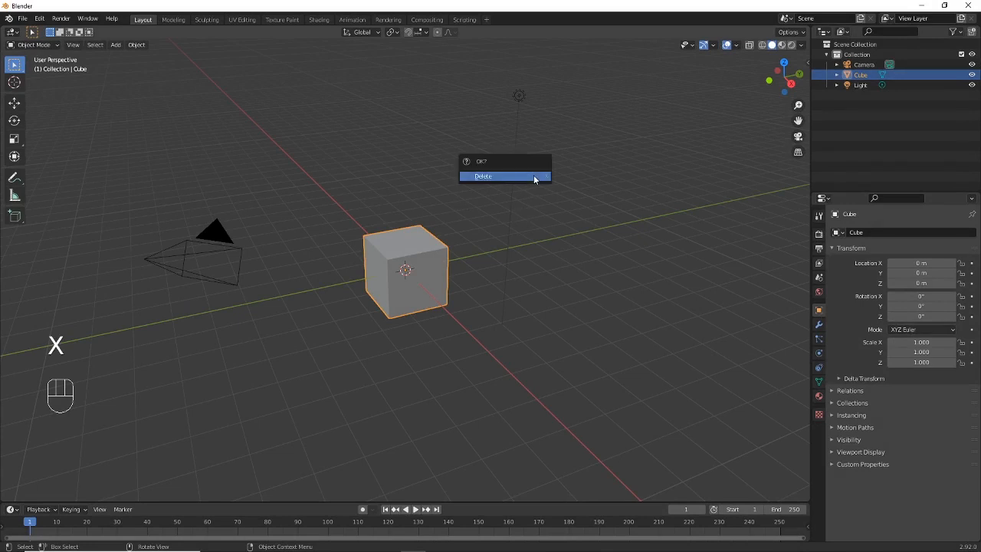
{"action": "left_click", "coordinate": [493, 178]}
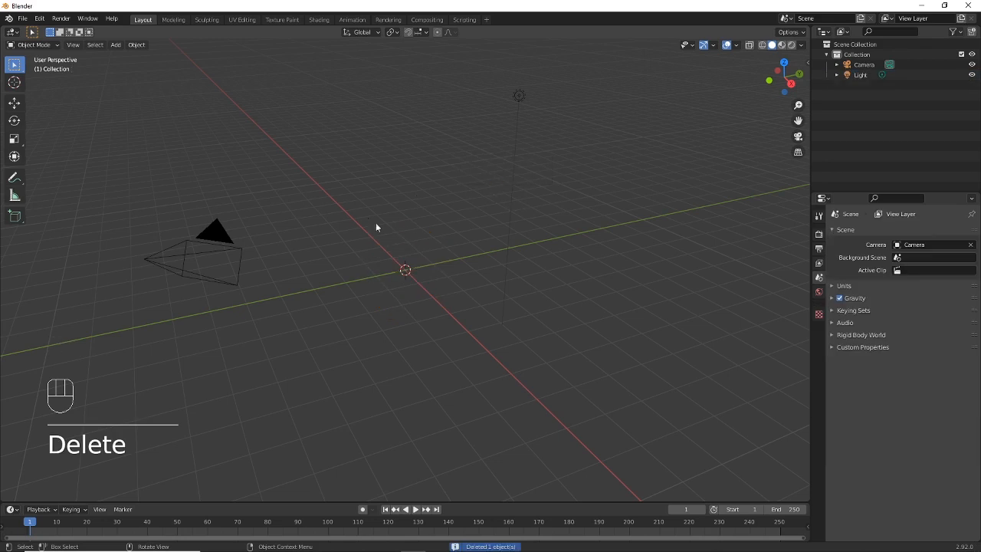
{"action": "left_click", "coordinate": [116, 44]}
{"action": "mouse_move", "coordinate": [129, 57]}
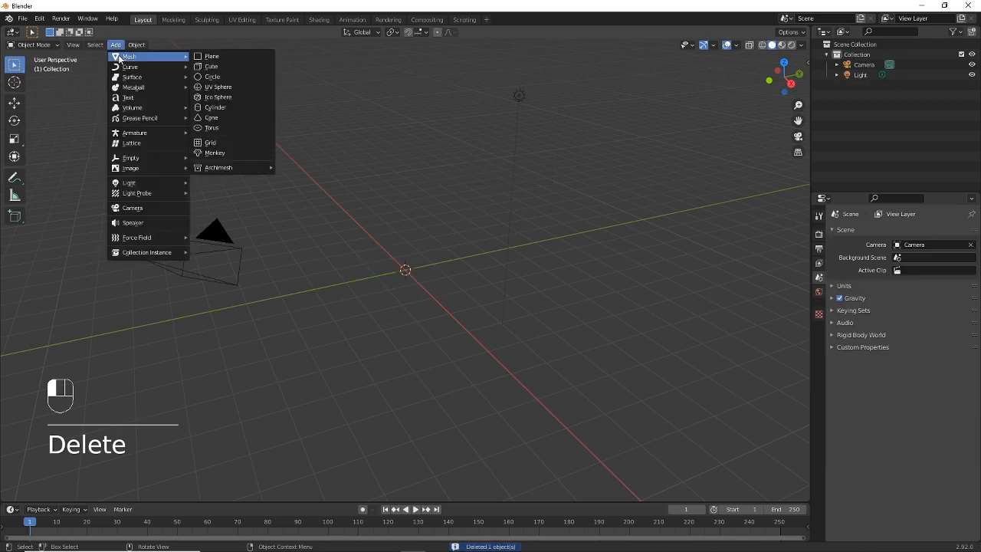
{"action": "left_click", "coordinate": [231, 76]}
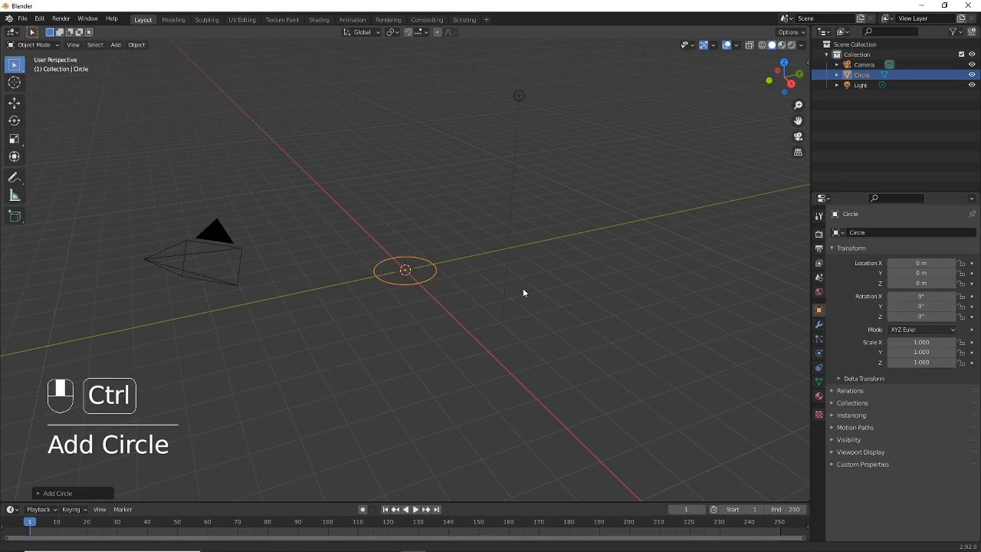
{"action": "middle_click_drag", "start_coordinate": [523, 288], "coordinate": [537, 190], "text": "ctrl"}
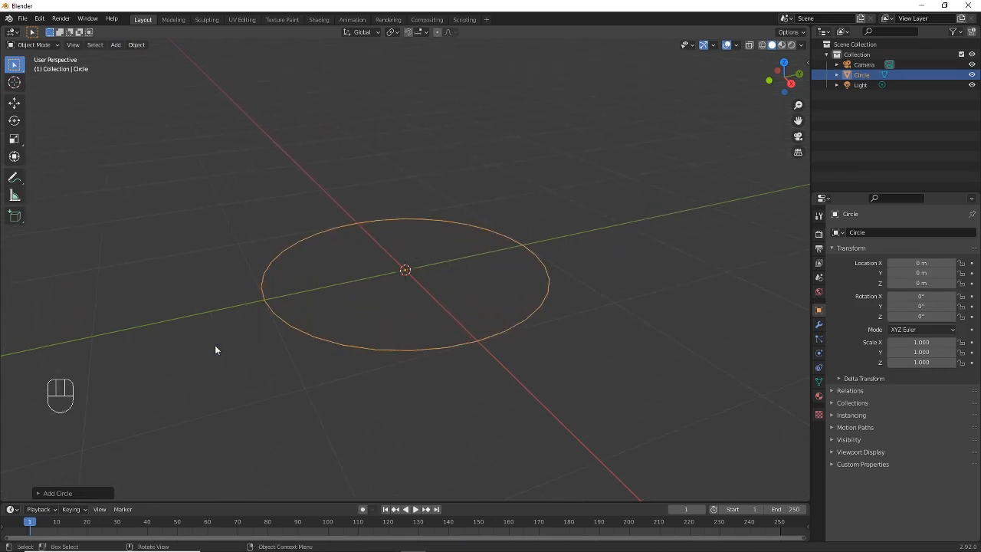
Set the new circle's vertex count to 6 to turn it into a hexagon
{"action": "left_click", "coordinate": [48, 494]}
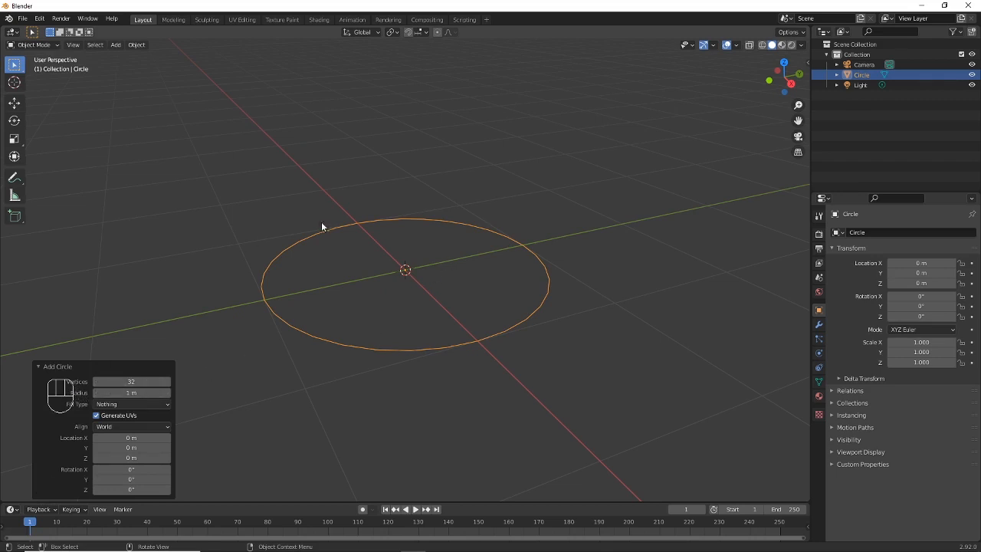
{"action": "left_click", "coordinate": [132, 382]}
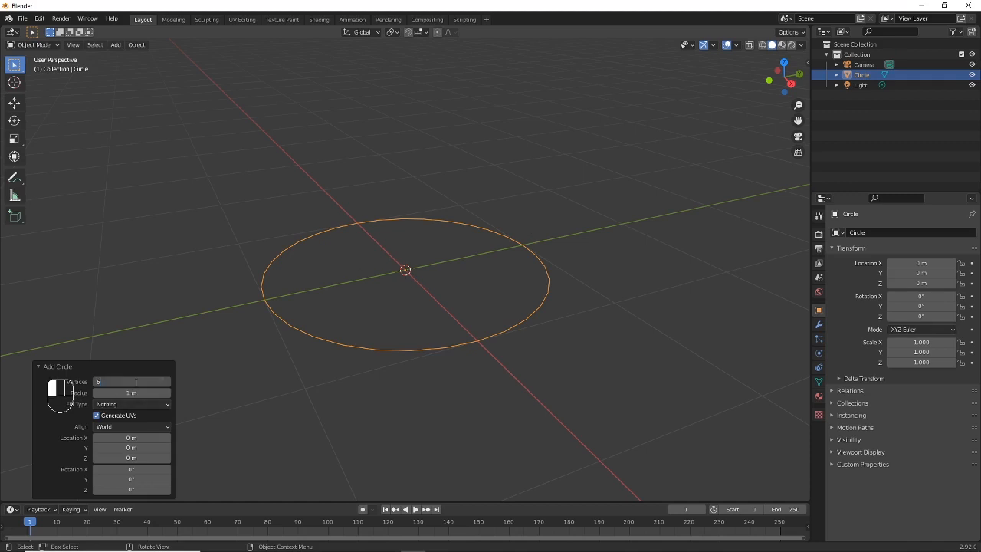
{"action": "type", "text": "6"}
{"action": "key", "text": "Return"}
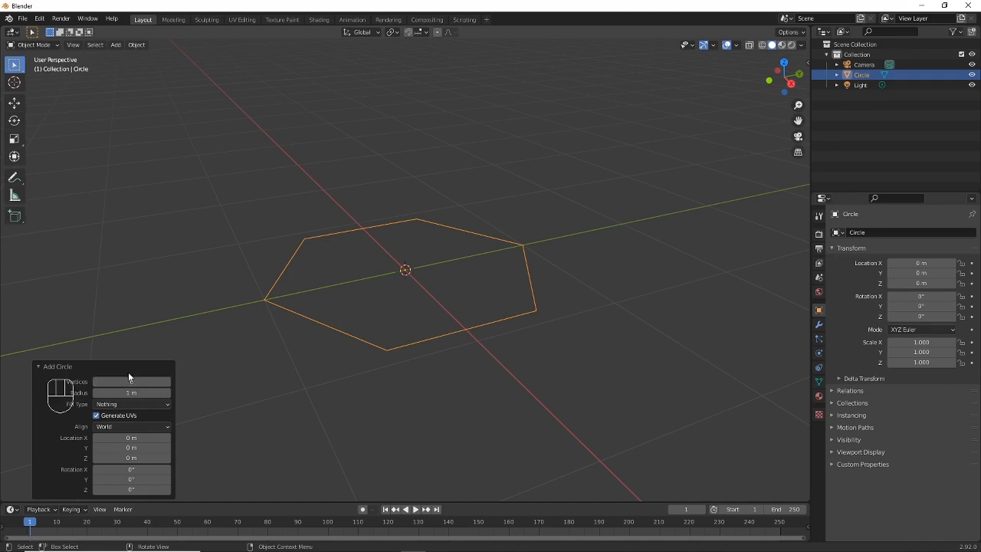
{"action": "left_click", "coordinate": [43, 367]}
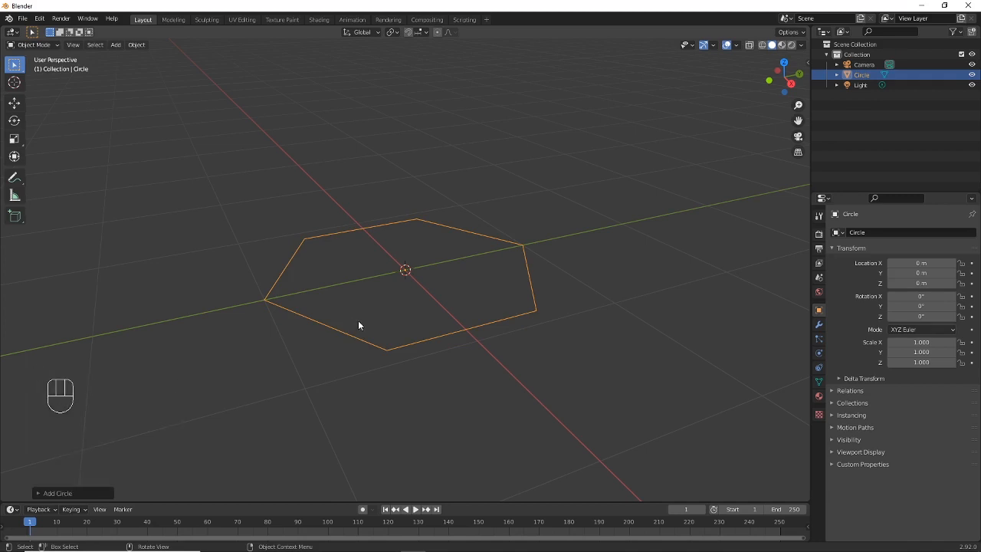
Enter Edit Mode and extrude the hexagon outline about 0.83 m upward along the Z axis
{"action": "left_click", "coordinate": [43, 46]}
{"action": "left_click", "coordinate": [42, 66]}
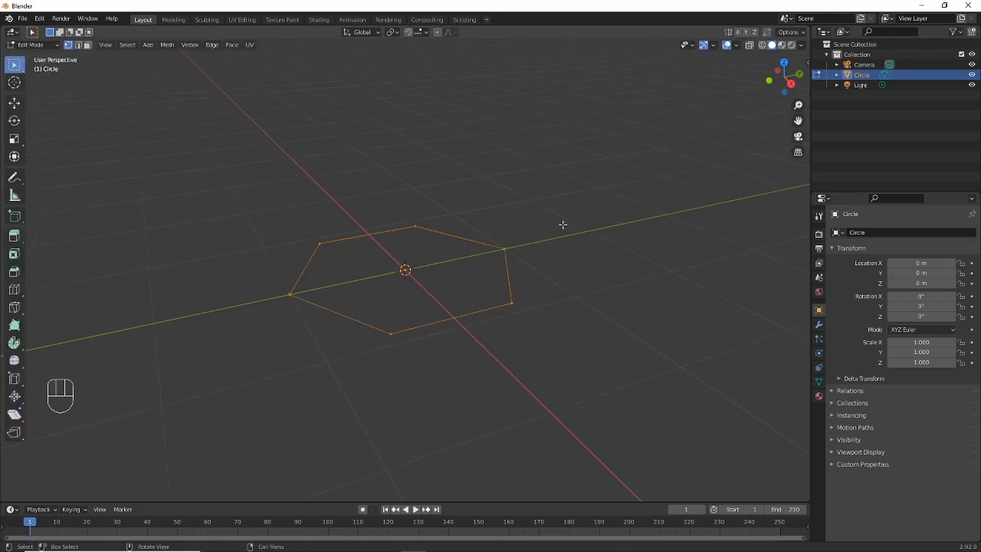
{"action": "middle_click_drag", "start_coordinate": [563, 221], "coordinate": [455, 332], "text": "shift"}
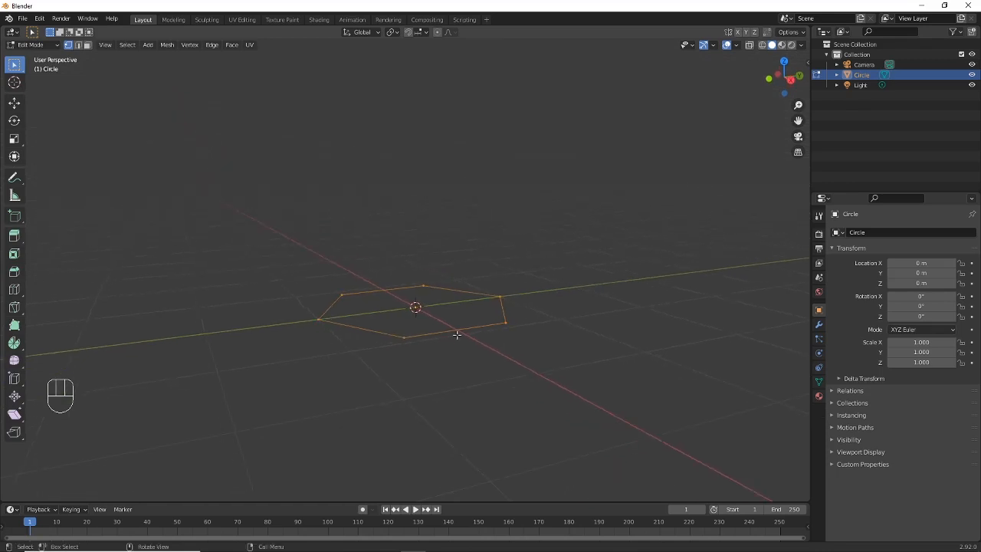
{"action": "middle_click_drag", "start_coordinate": [467, 284], "coordinate": [508, 305], "text": "shift"}
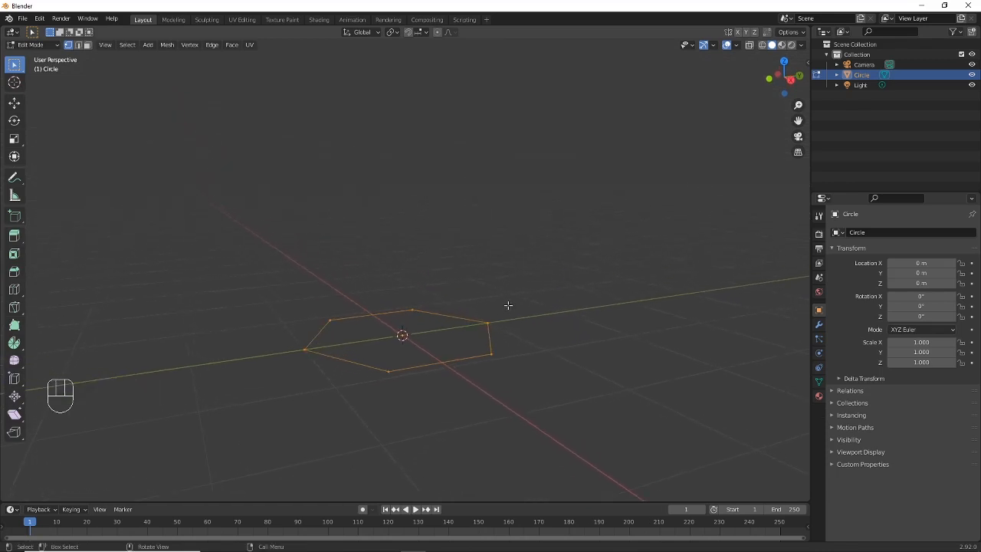
{"action": "key", "text": "e"}
{"action": "key", "text": "z"}
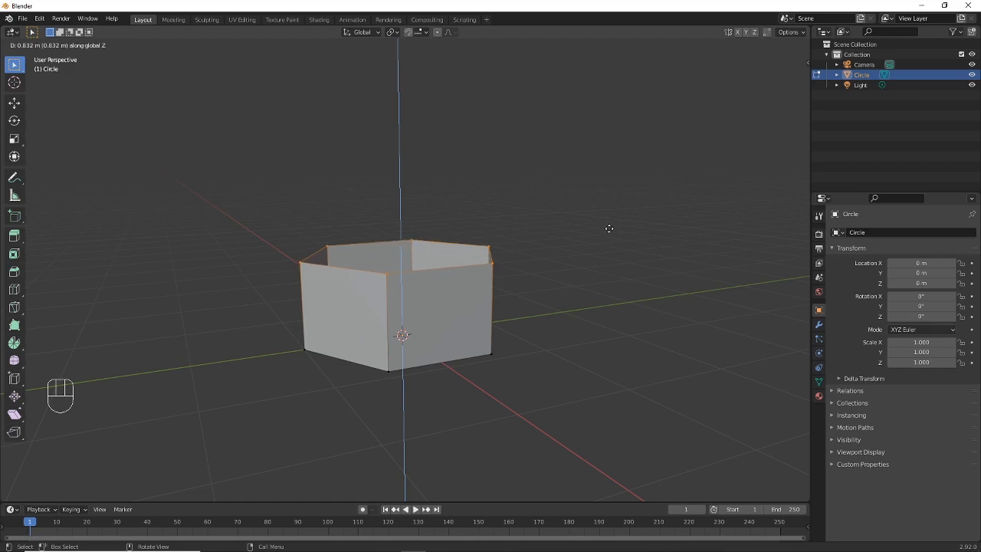
{"action": "left_click", "coordinate": [609, 229]}
Switch to face selection and select all side walls of the extruded hexagon
{"action": "scroll", "coordinate": [591, 213], "scroll_direction": "up", "scroll_amount": 1}
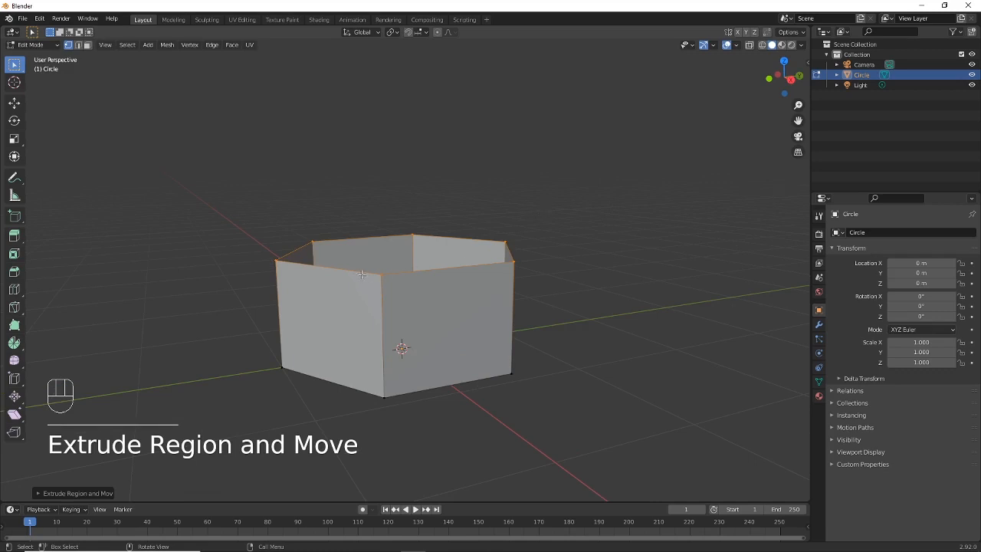
{"action": "middle_click_drag", "start_coordinate": [361, 273], "coordinate": [575, 255]}
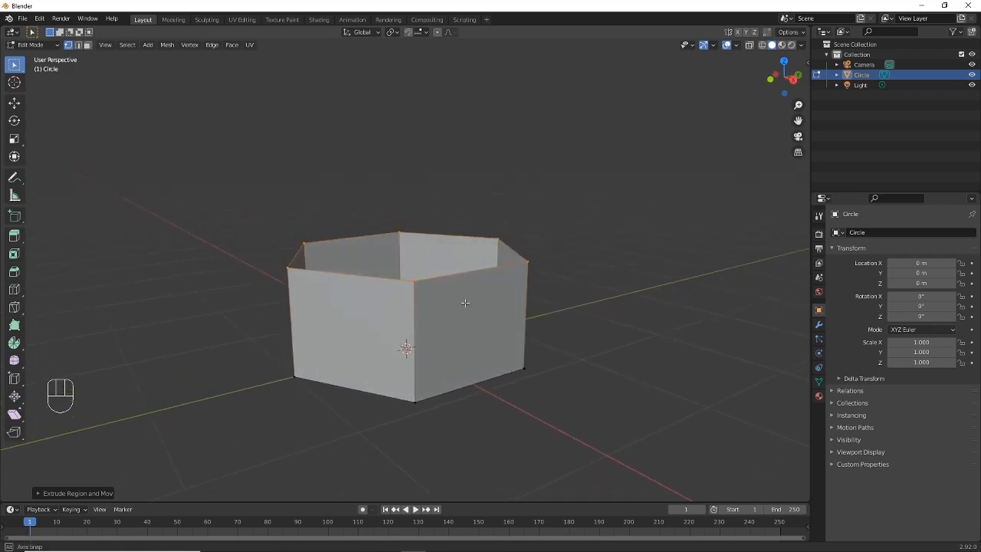
{"action": "middle_click_drag", "start_coordinate": [466, 303], "coordinate": [377, 275]}
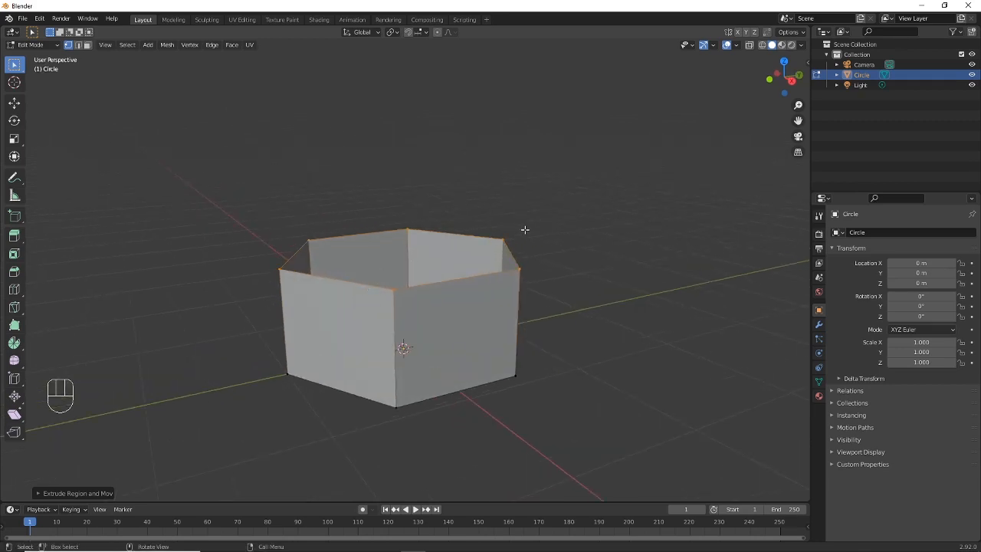
{"action": "left_click", "coordinate": [88, 46]}
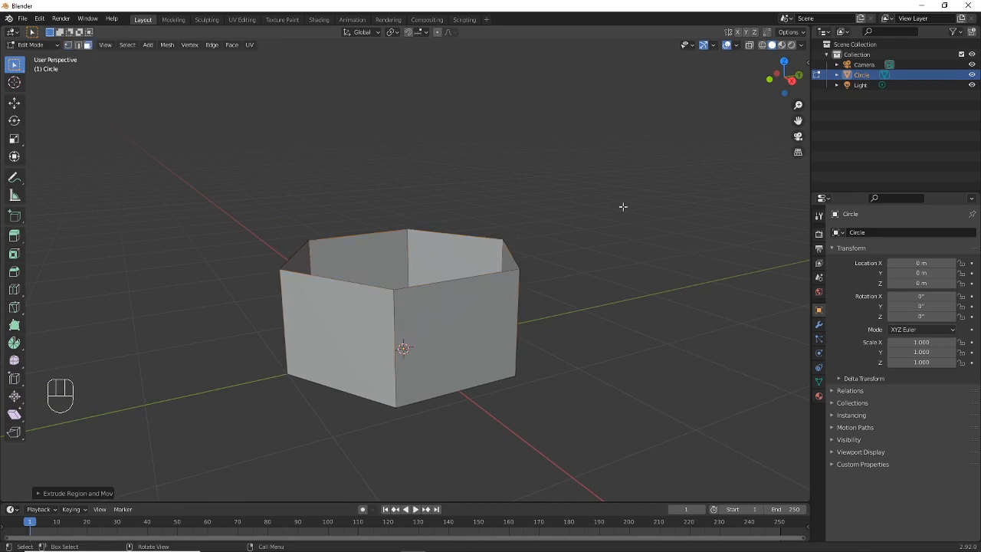
{"action": "key", "text": "a"}
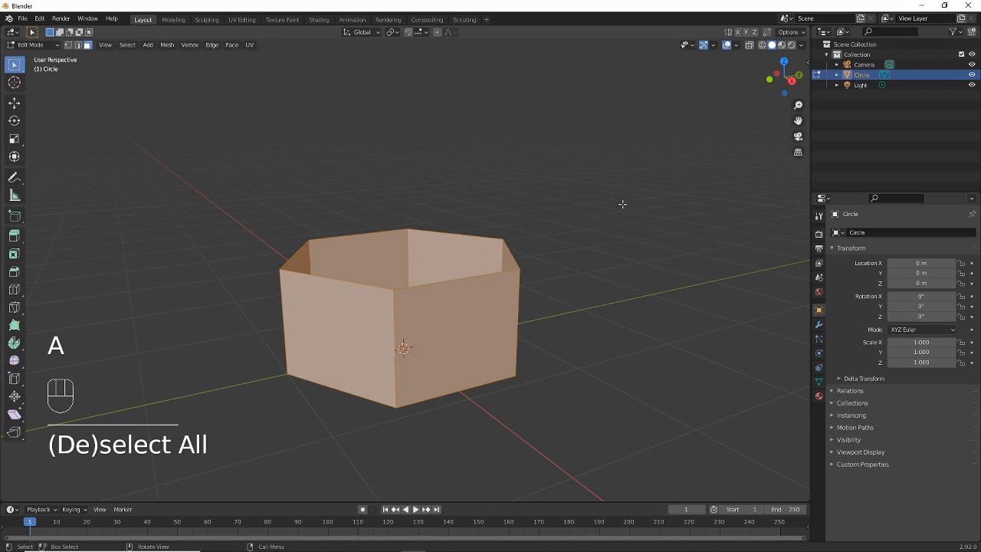
{"action": "middle_click_drag", "start_coordinate": [631, 243], "coordinate": [611, 251]}
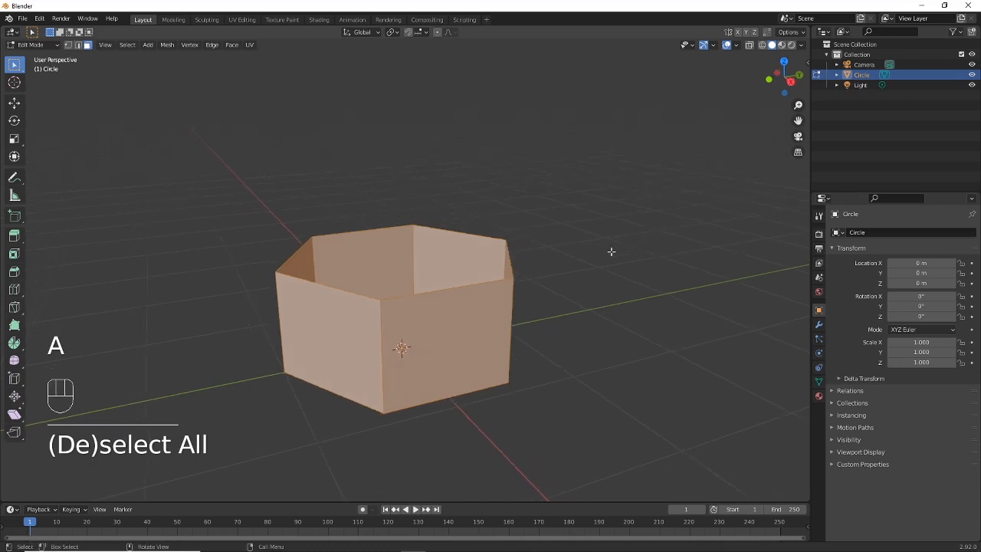
Try extruding all hexagon walls together as one region, and undo the extrusion
{"action": "key", "text": "e"}
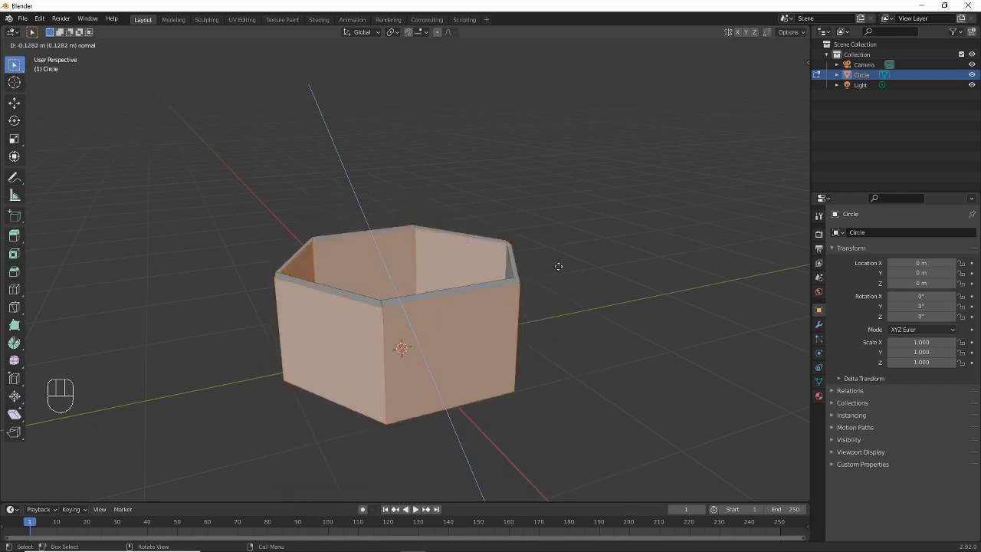
{"action": "right_click", "coordinate": [589, 239]}
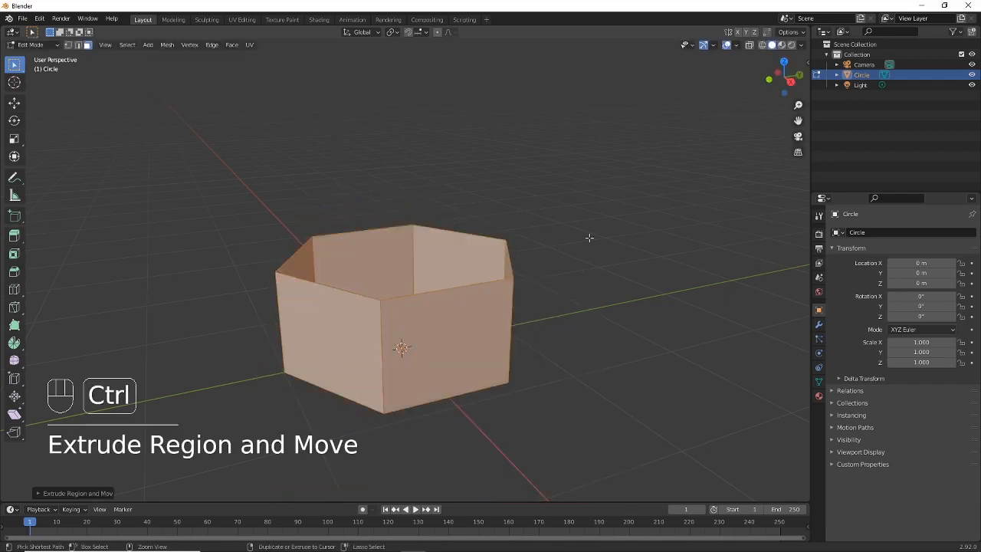
{"action": "key", "text": "ctrl+z"}
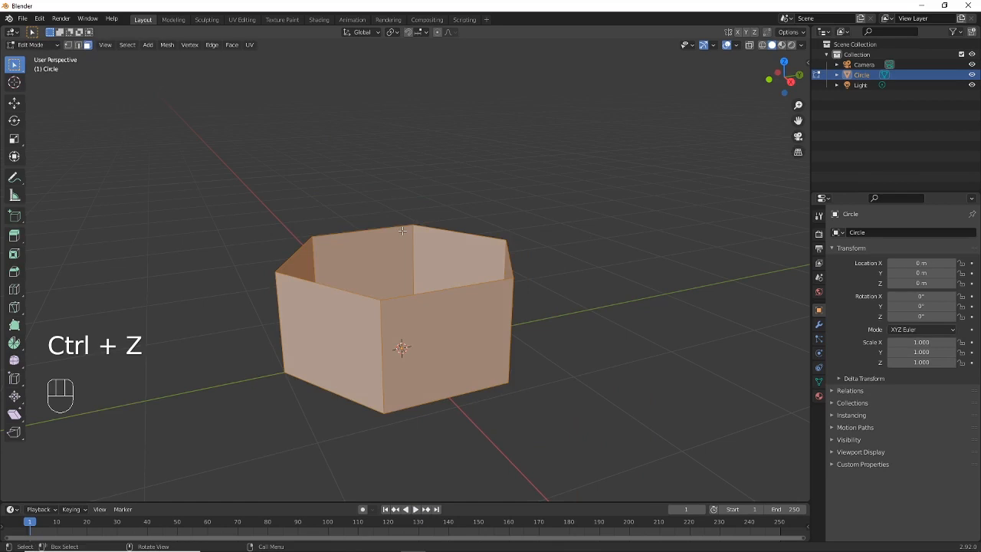
{"action": "middle_click_drag", "start_coordinate": [363, 265], "coordinate": [377, 267], "text": "shift"}
{"action": "left_click", "coordinate": [456, 338]}
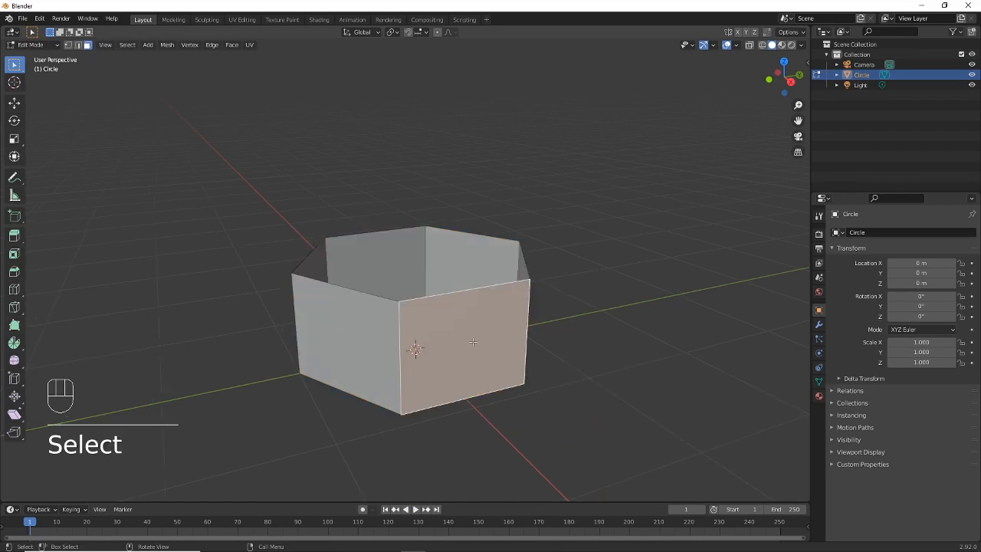
{"action": "left_click", "coordinate": [342, 341]}
{"action": "middle_click_drag", "start_coordinate": [287, 305], "coordinate": [415, 281]}
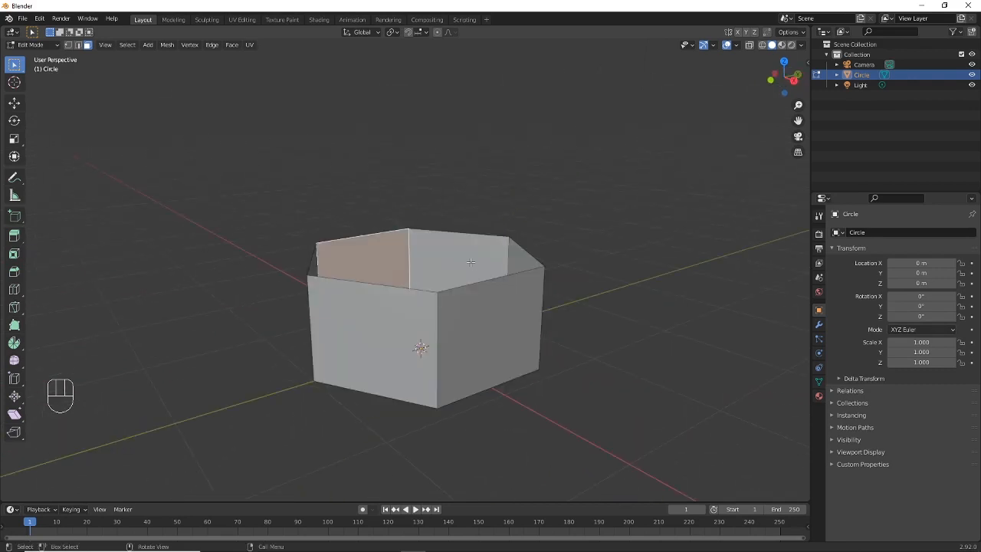
Select all the hexagon's wall faces and extrude them outward as individual faces by about 1.04 m
{"action": "key", "text": "a"}
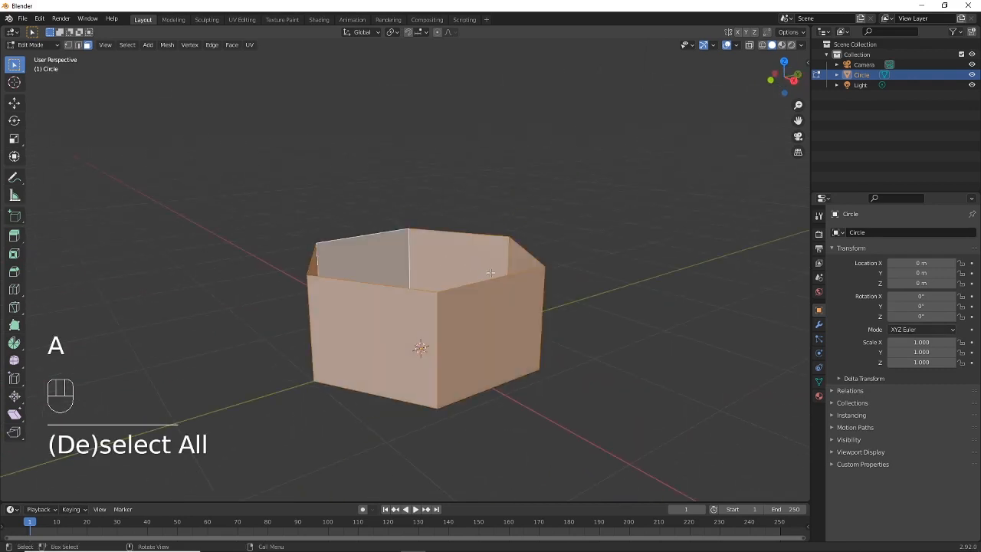
{"action": "left_click", "coordinate": [15, 238]}
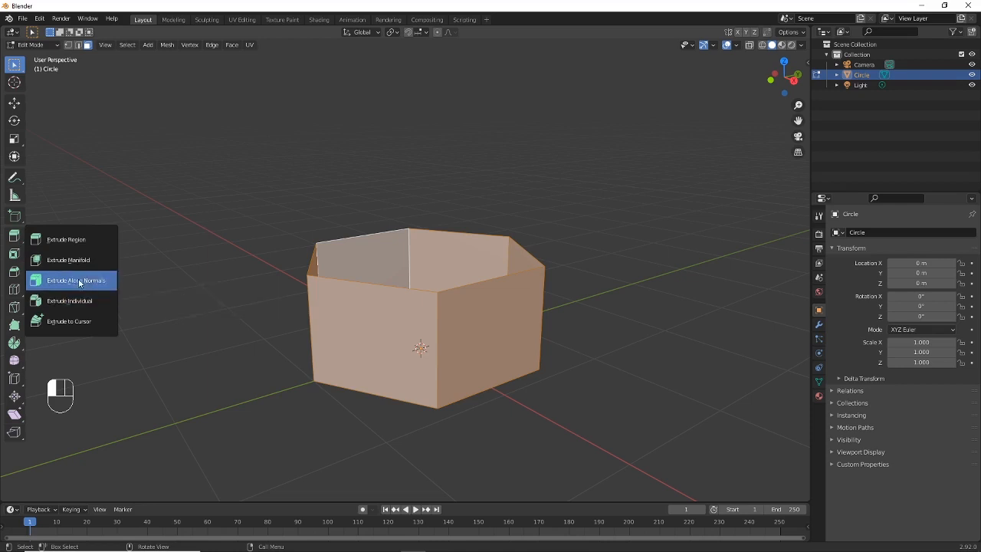
{"action": "left_click", "coordinate": [232, 45]}
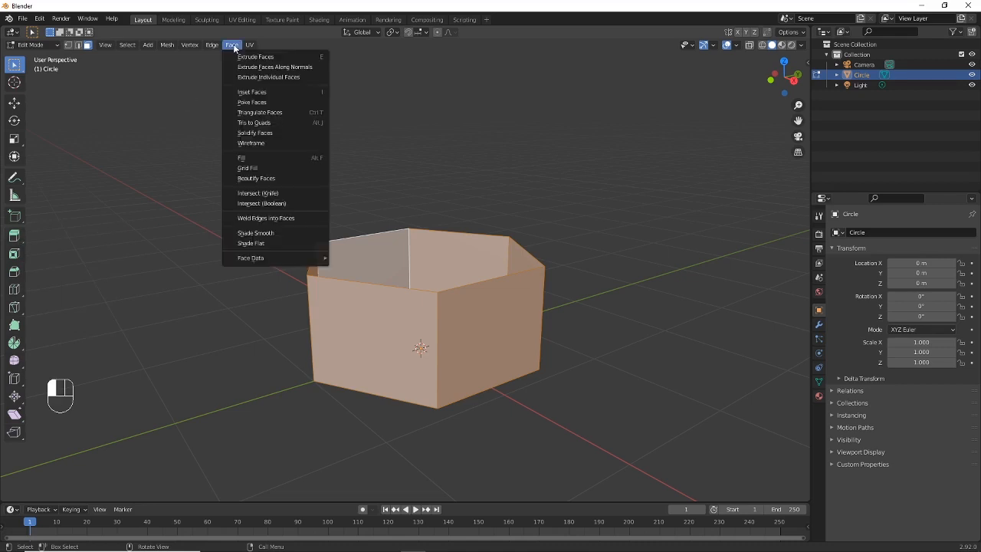
{"action": "left_click", "coordinate": [296, 77]}
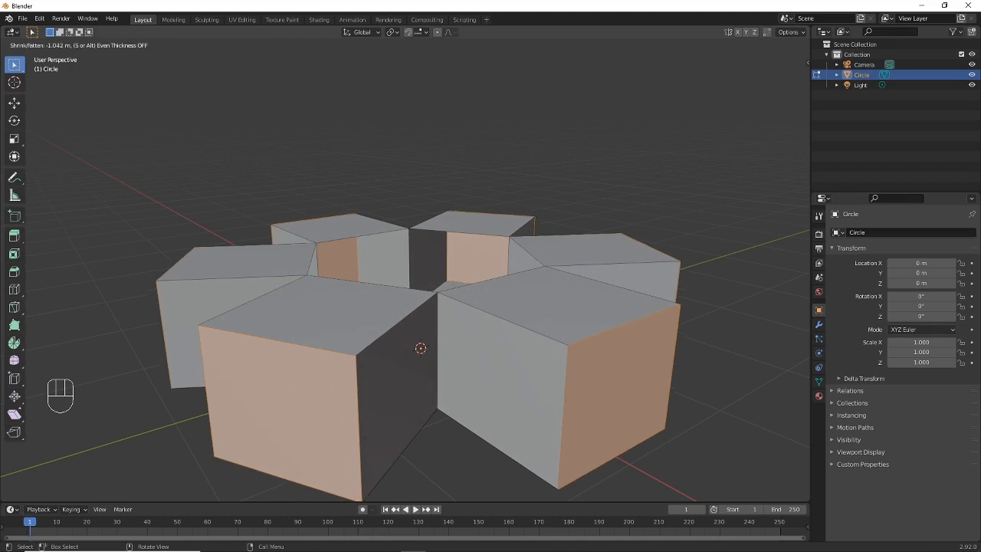
{"action": "left_click", "coordinate": [355, 143]}
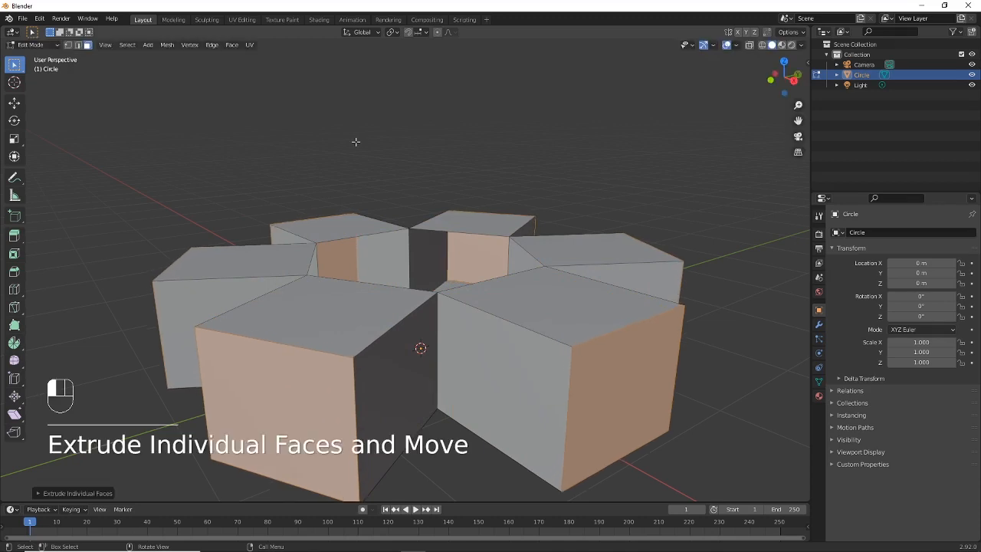
Try scaling down the six extruded end faces together around their shared pivot, and cancel the scaling
{"action": "scroll", "coordinate": [512, 265], "scroll_direction": "down", "scroll_amount": 2}
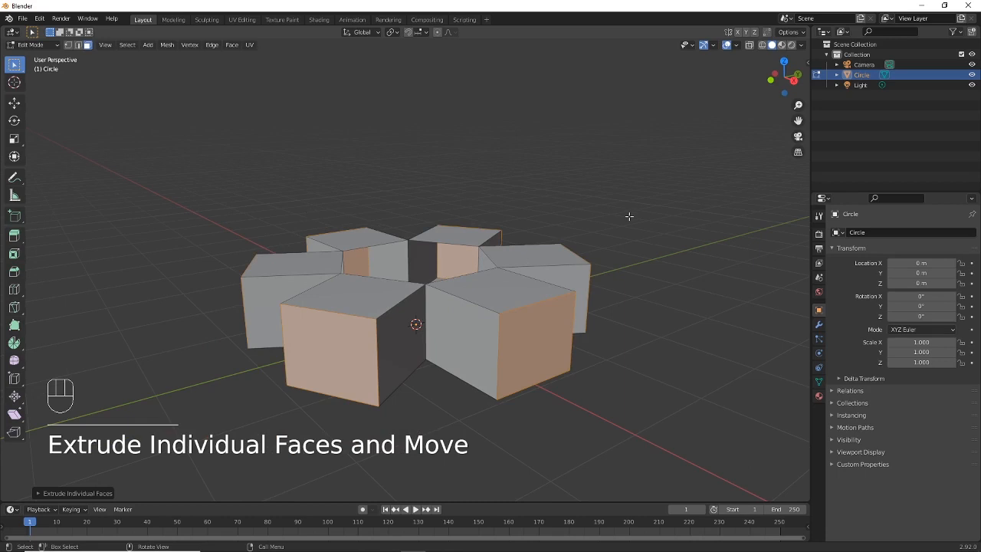
{"action": "mouse_move", "coordinate": [629, 216]}
{"action": "middle_mouse_down"}
{"action": "mouse_move", "coordinate": [571, 230]}
{"action": "mouse_move", "coordinate": [628, 215]}
{"action": "middle_mouse_up"}
{"action": "scroll", "coordinate": [611, 219], "scroll_direction": "up", "scroll_amount": 1}
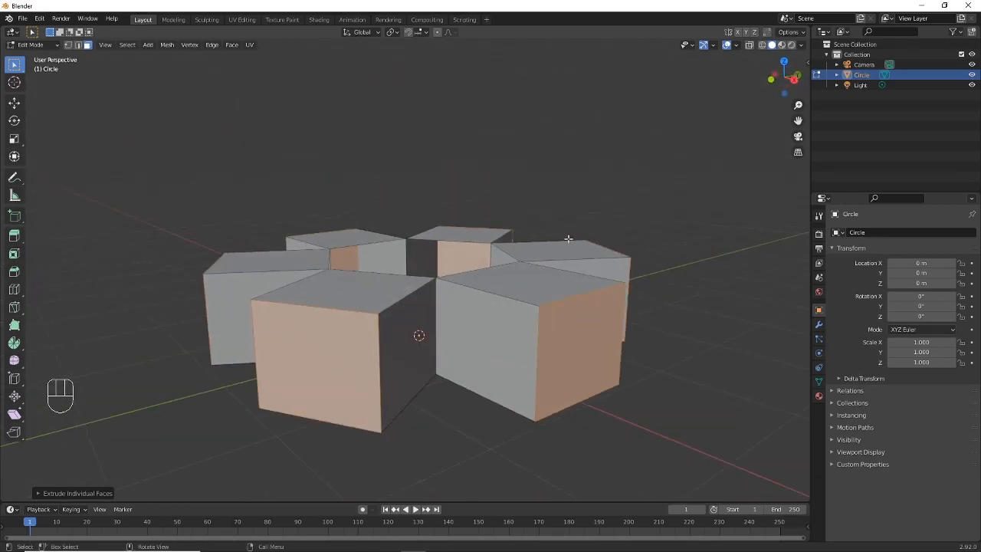
{"action": "middle_click_drag", "start_coordinate": [568, 239], "coordinate": [566, 228], "text": "shift"}
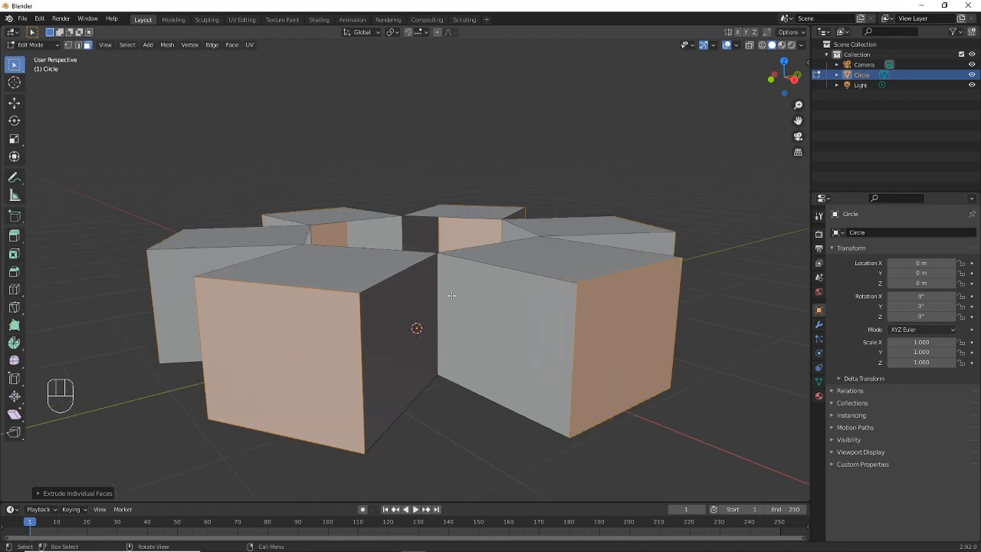
{"action": "middle_click_drag", "start_coordinate": [637, 249], "coordinate": [675, 264]}
{"action": "key", "text": "s"}
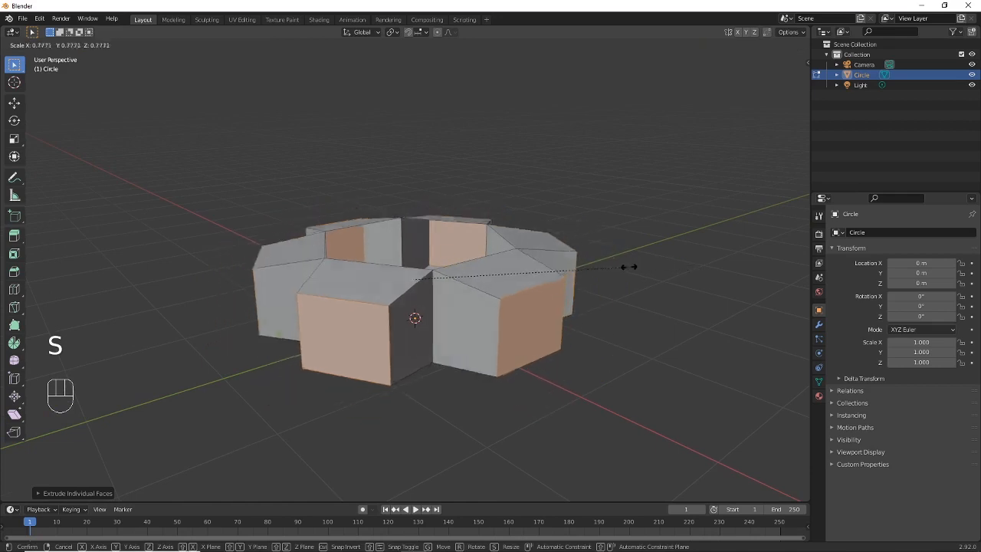
{"action": "left_click", "coordinate": [646, 307]}
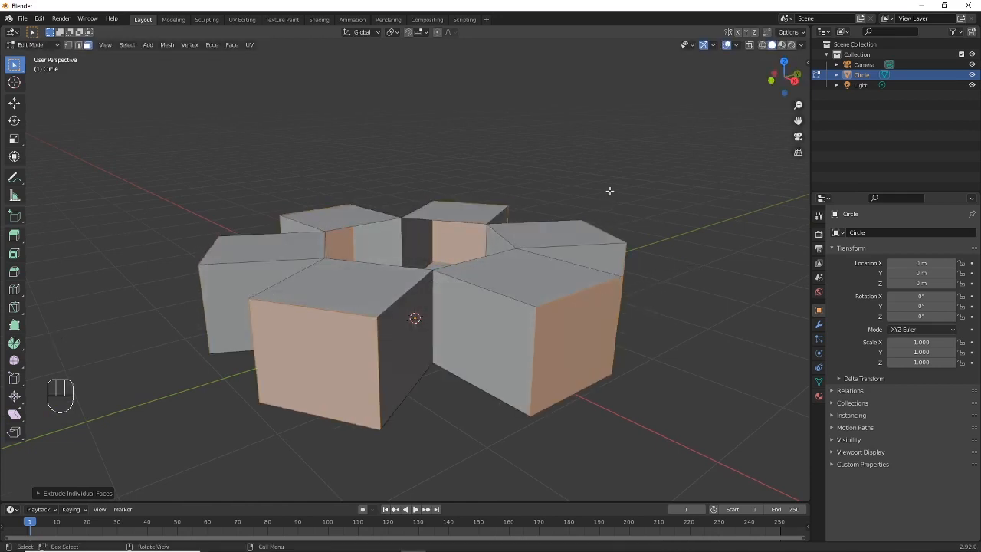
Set the transform pivot point to Individual Origins and scale the six extruded end faces to 0 so each collapses to a point
{"action": "left_click", "coordinate": [394, 34]}
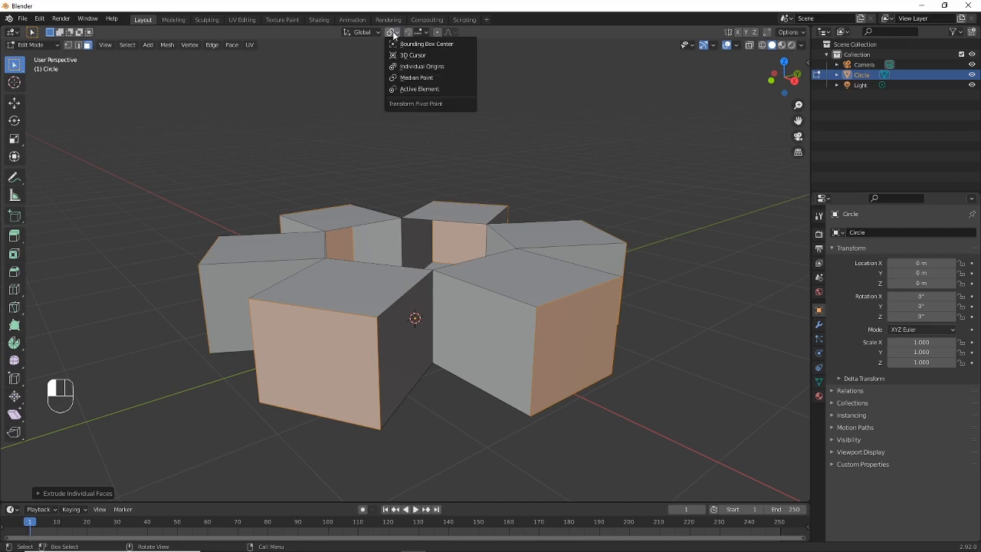
{"action": "left_click", "coordinate": [458, 67]}
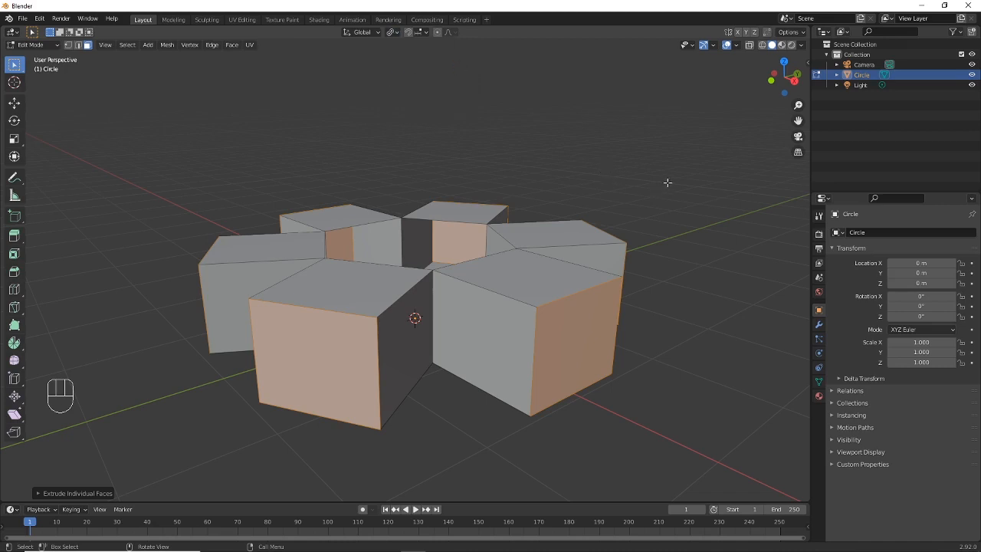
{"action": "key", "text": "s"}
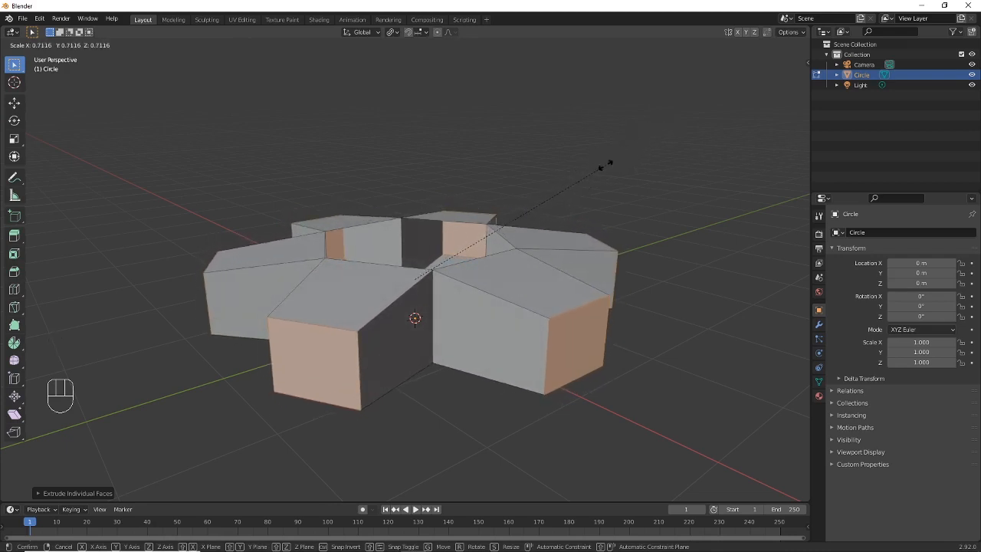
{"action": "key", "text": "KP_0"}
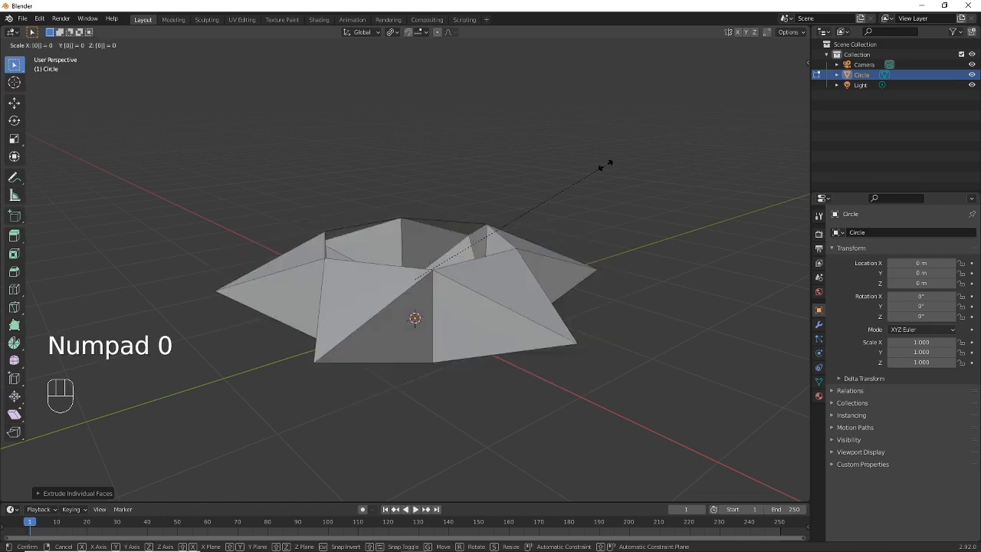
{"action": "key", "text": "Return"}
Select the faces around the star's front point and switch to vertex selection
{"action": "scroll", "coordinate": [434, 259], "scroll_direction": "up", "scroll_amount": 1}
{"action": "middle_click_drag", "start_coordinate": [433, 259], "coordinate": [445, 245]}
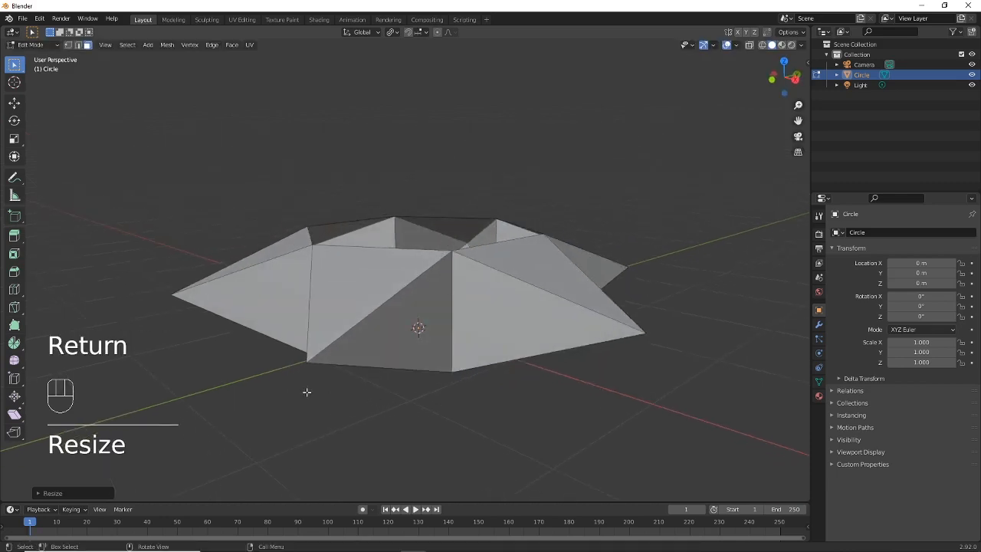
{"action": "left_click_drag", "start_coordinate": [293, 355], "coordinate": [351, 401]}
{"action": "left_click", "coordinate": [69, 44]}
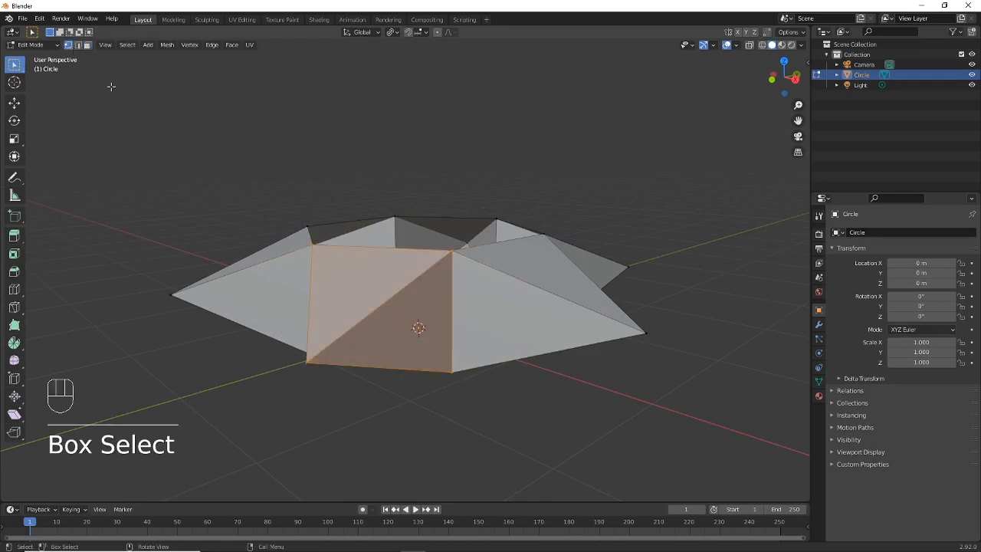
Try moving a single vertex at the front star tip, cancel the move, and box-select the vertices at that tip
{"action": "scroll", "coordinate": [421, 271], "scroll_direction": "up", "scroll_amount": 1}
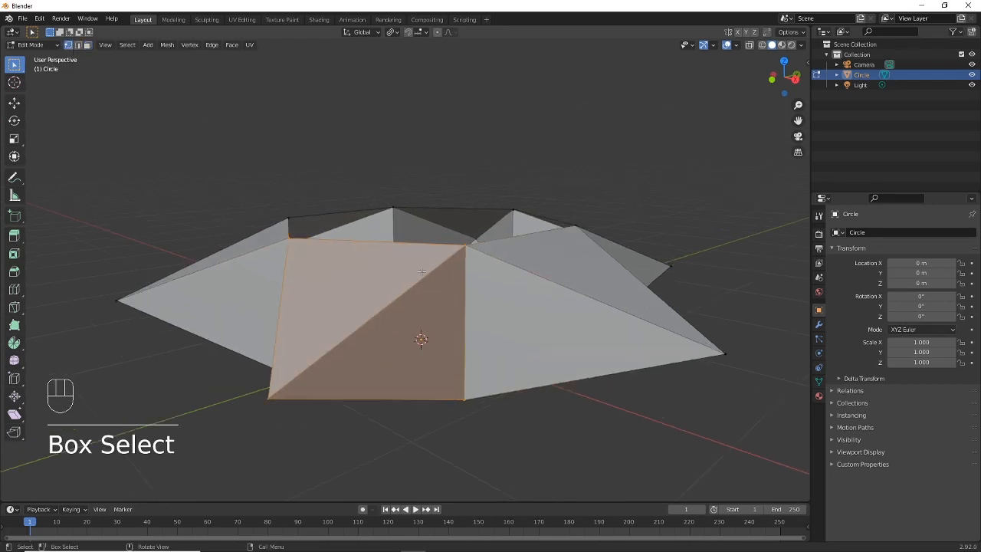
{"action": "left_click", "coordinate": [266, 397]}
{"action": "key", "text": "g"}
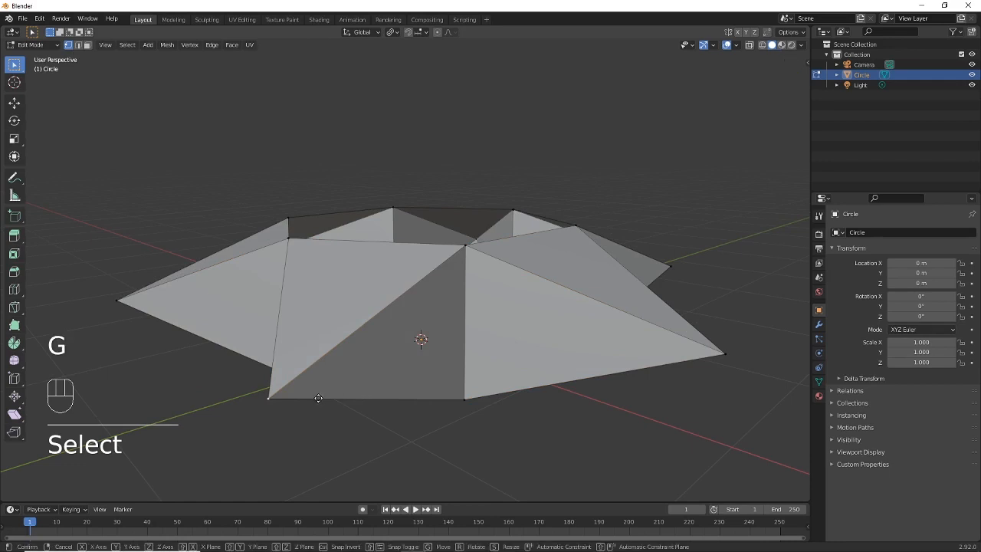
{"action": "right_click", "coordinate": [290, 370]}
{"action": "left_click_drag", "start_coordinate": [251, 394], "coordinate": [295, 431]}
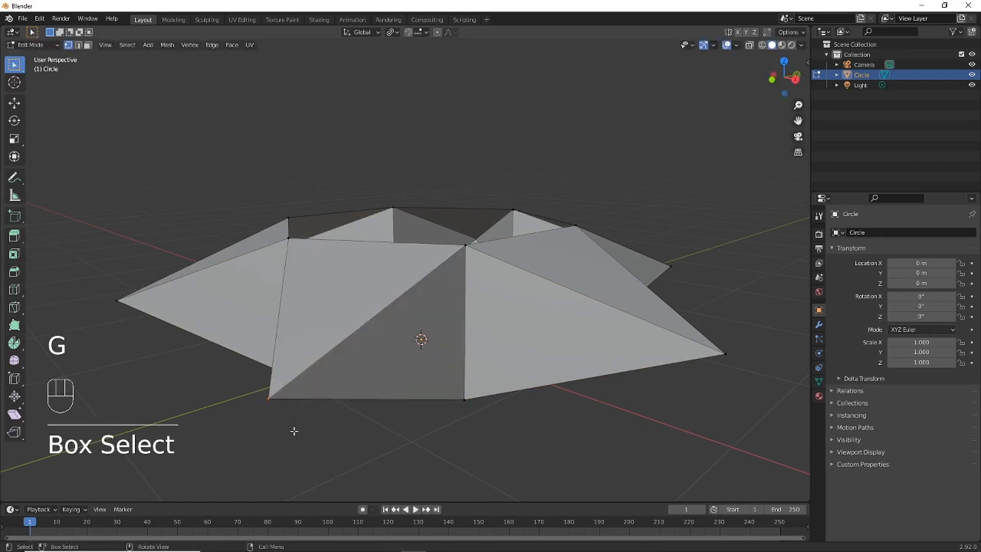
Select the whole star mesh and merge its overlapping vertices with Merge by Distance
{"action": "middle_click_drag", "start_coordinate": [504, 320], "coordinate": [487, 348]}
{"action": "scroll", "coordinate": [489, 350], "scroll_direction": "down", "scroll_amount": 1}
{"action": "scroll", "coordinate": [496, 352], "scroll_direction": "up", "scroll_amount": 1}
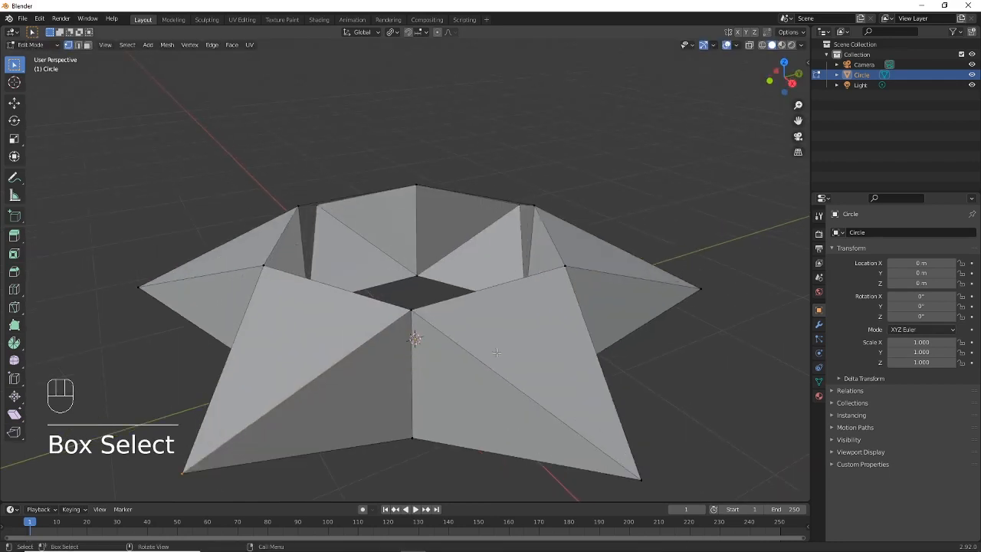
{"action": "key", "text": "a"}
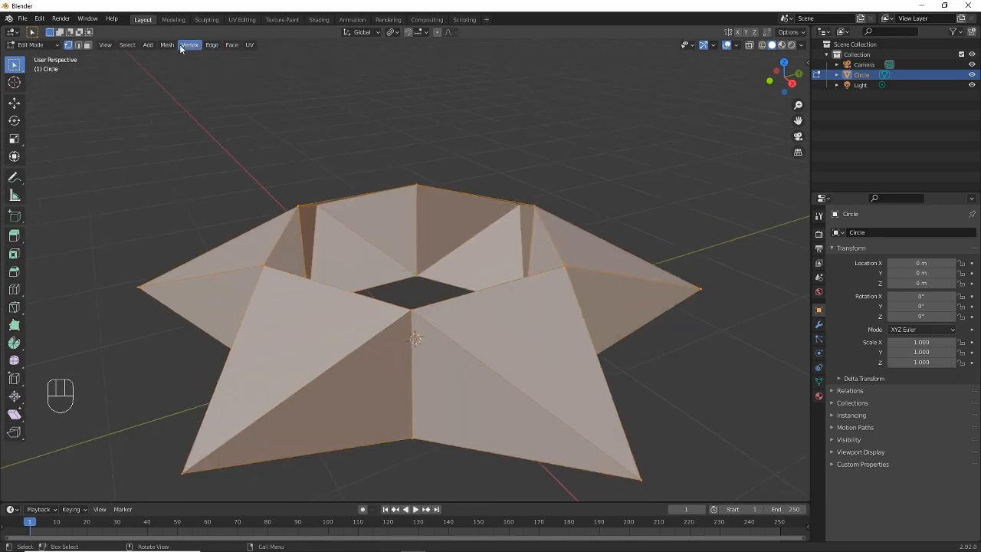
{"action": "left_click", "coordinate": [171, 44]}
{"action": "mouse_move", "coordinate": [194, 267]}
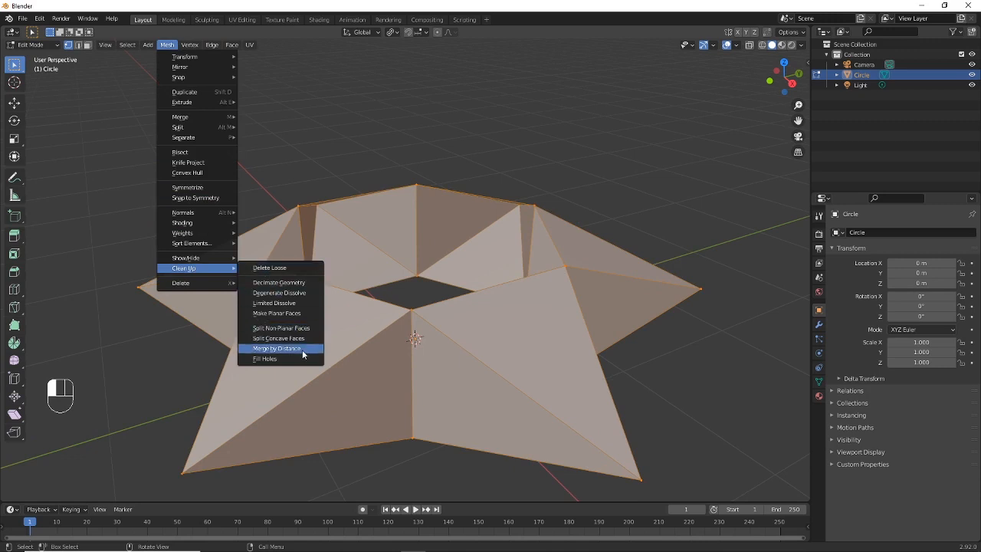
{"action": "left_click", "coordinate": [277, 349]}
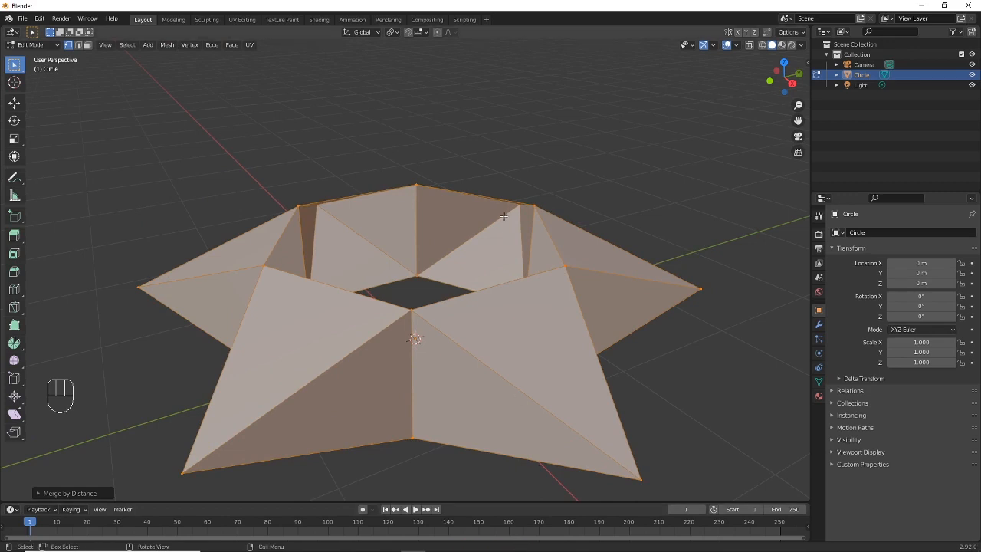
Try moving the star's two front tip vertices and undo the trial edits
{"action": "scroll", "coordinate": [498, 223], "scroll_direction": "down", "scroll_amount": 1}
{"action": "left_click", "coordinate": [247, 426]}
{"action": "middle_click_drag", "start_coordinate": [272, 425], "coordinate": [283, 414]}
{"action": "key", "text": "g"}
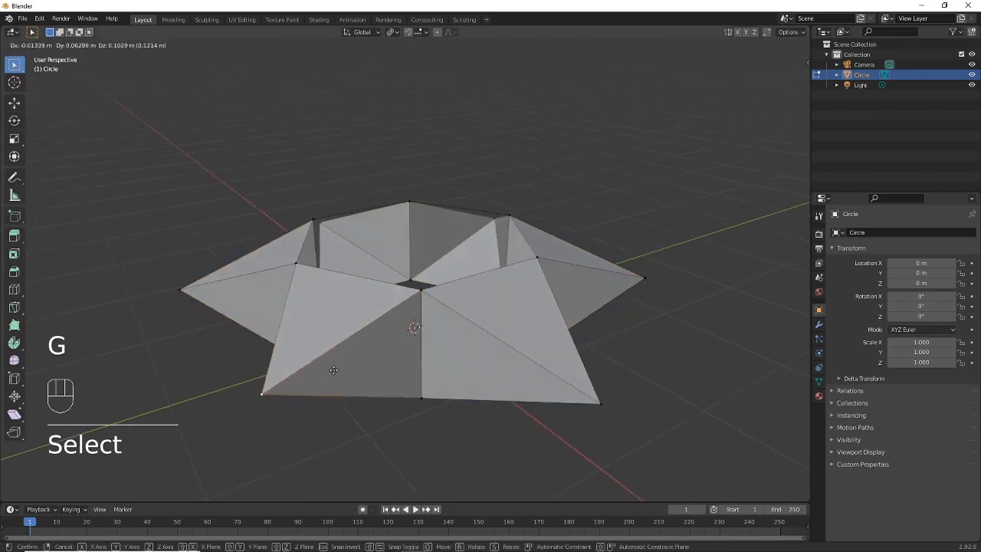
{"action": "left_click", "coordinate": [337, 369]}
{"action": "left_click", "coordinate": [596, 408]}
{"action": "key", "text": "g"}
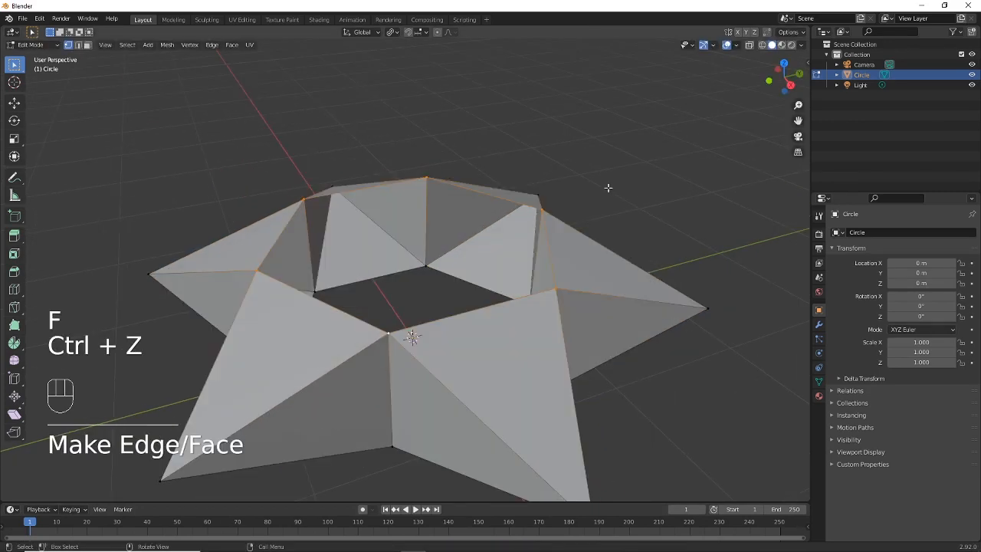
{"action": "key", "text": "ctrl+z"}
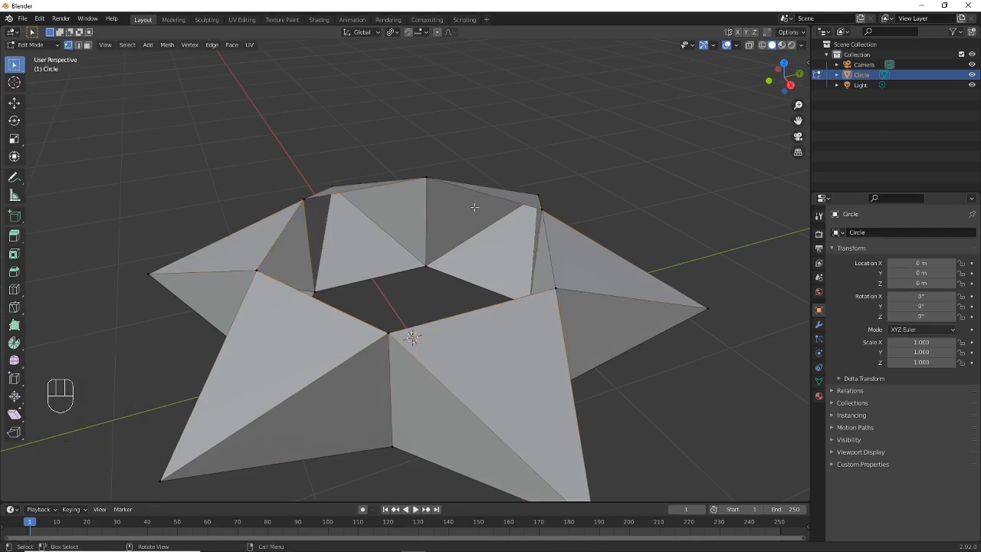
Select the top and underside hexagonal edge loops of the star in turn and fill each opening with a face
{"action": "left_click", "coordinate": [492, 311], "text": "alt"}
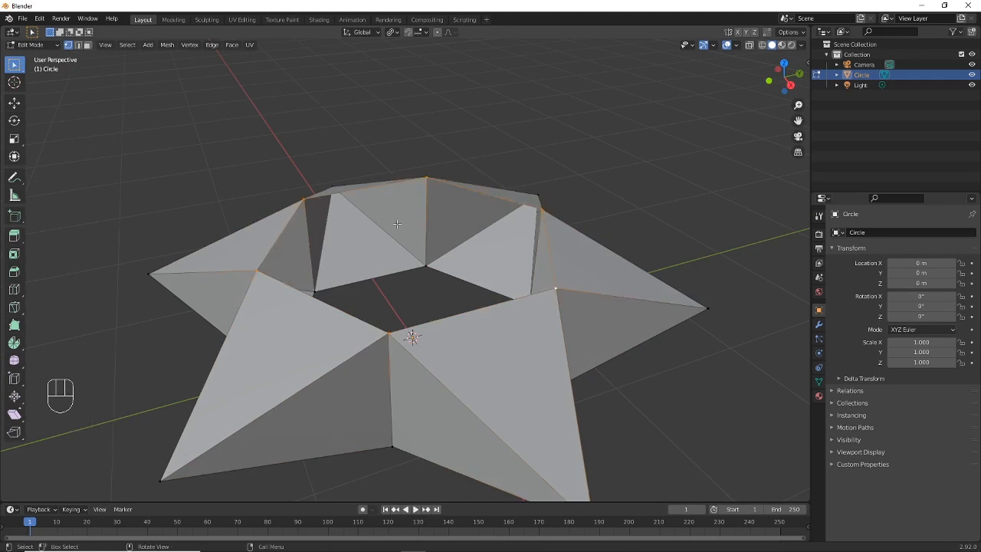
{"action": "key", "text": "f"}
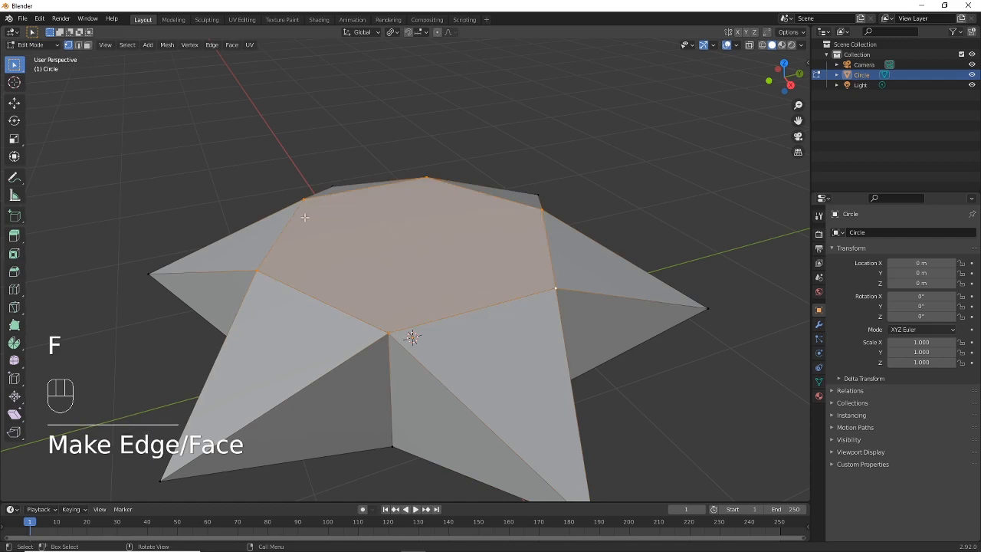
{"action": "middle_click_drag", "start_coordinate": [437, 293], "coordinate": [447, 195]}
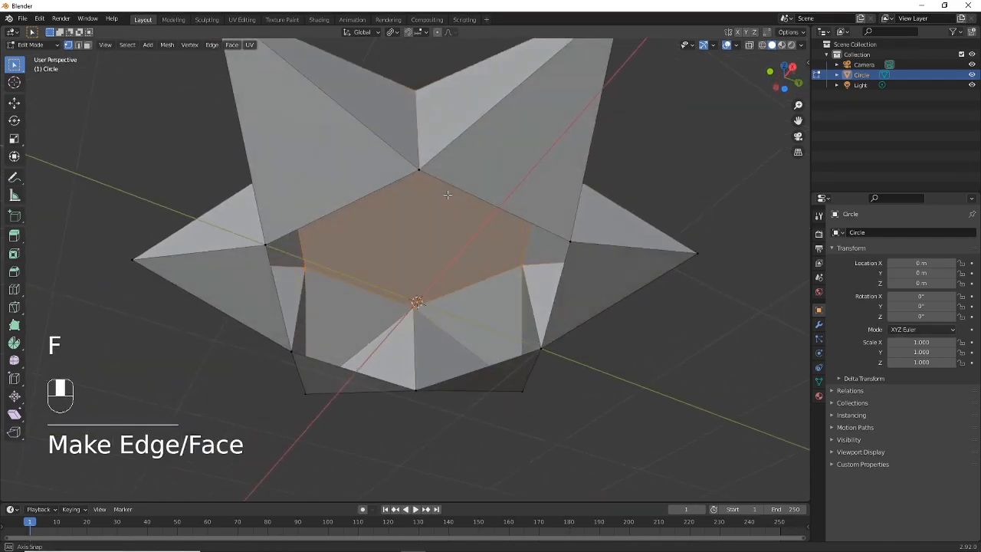
{"action": "key", "text": "alt"}
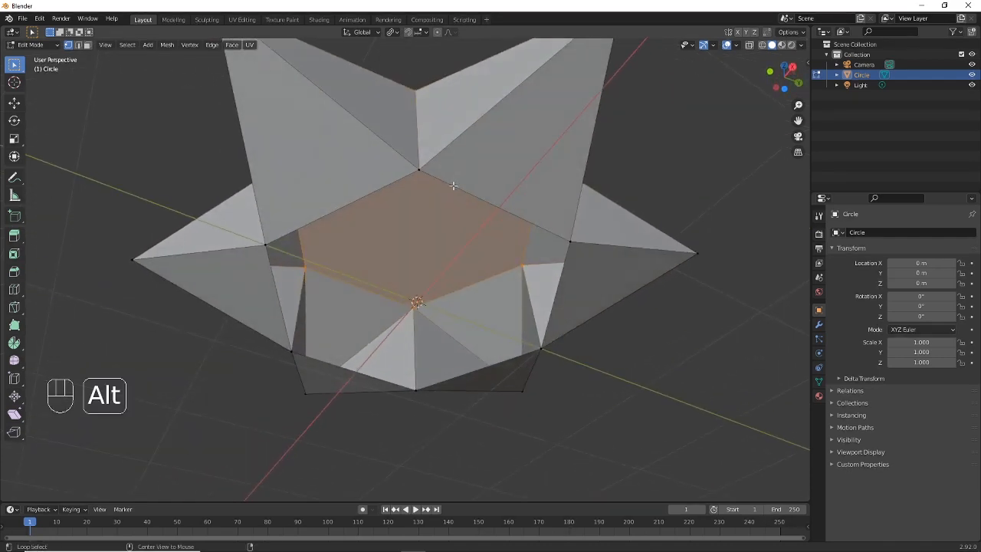
{"action": "left_click", "coordinate": [576, 303], "text": "alt"}
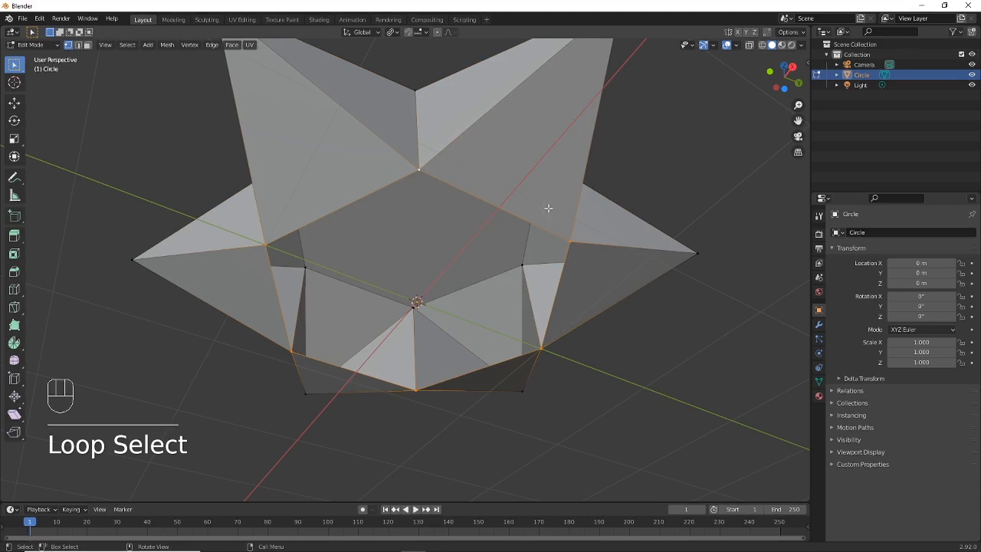
{"action": "key", "text": "f"}
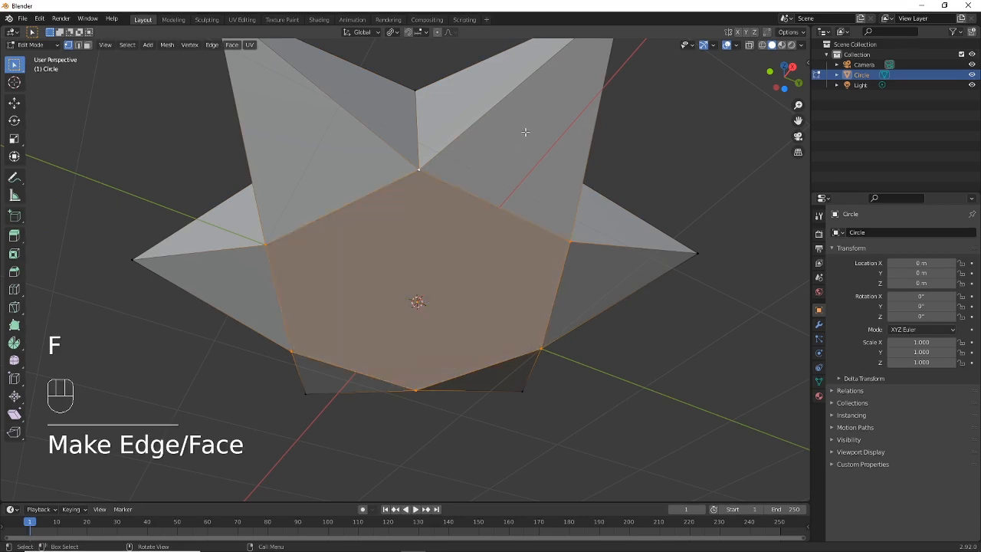
Return to Object Mode and apply Shade Smooth to the star
{"action": "middle_click_drag", "start_coordinate": [525, 132], "coordinate": [439, 200]}
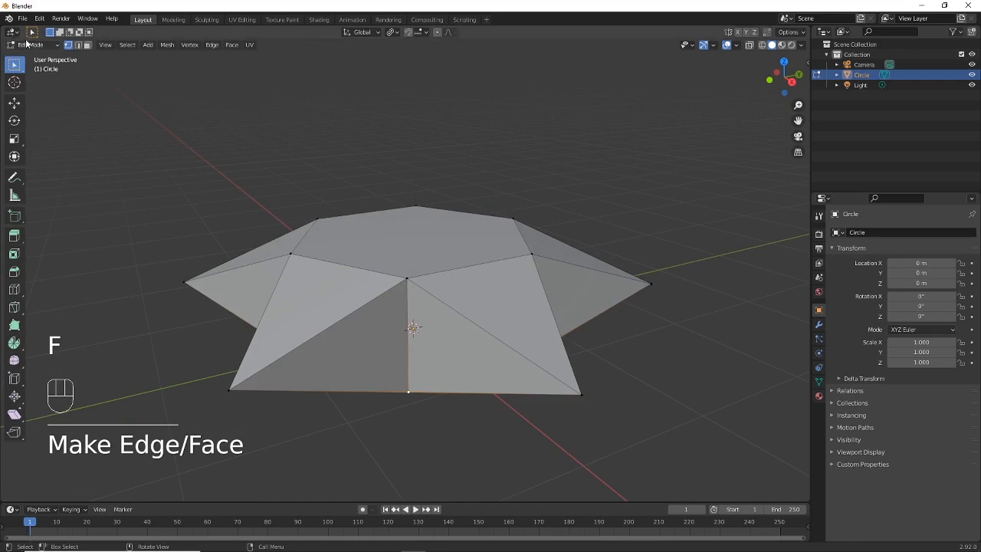
{"action": "left_click", "coordinate": [27, 44]}
{"action": "left_click", "coordinate": [34, 55]}
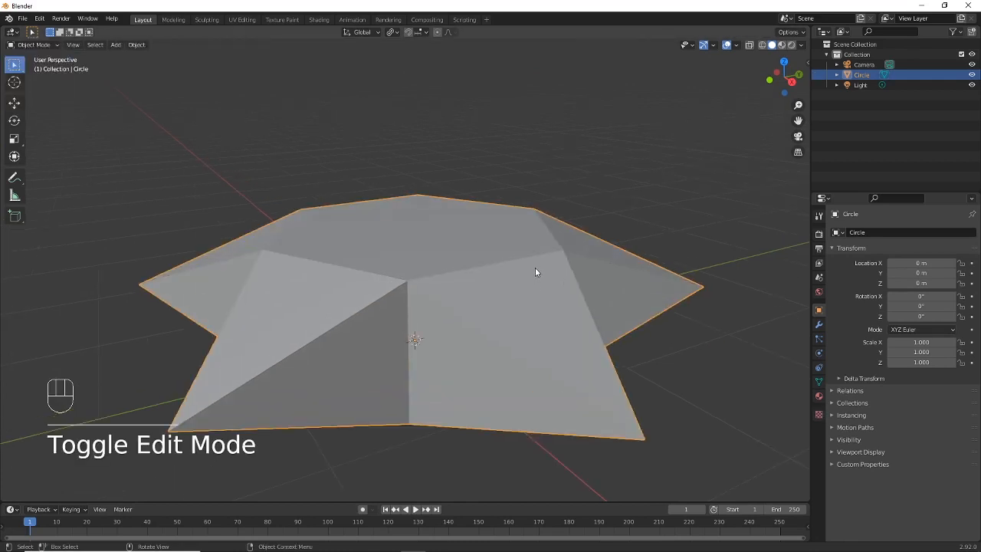
{"action": "scroll", "coordinate": [508, 270], "scroll_direction": "down", "scroll_amount": 1}
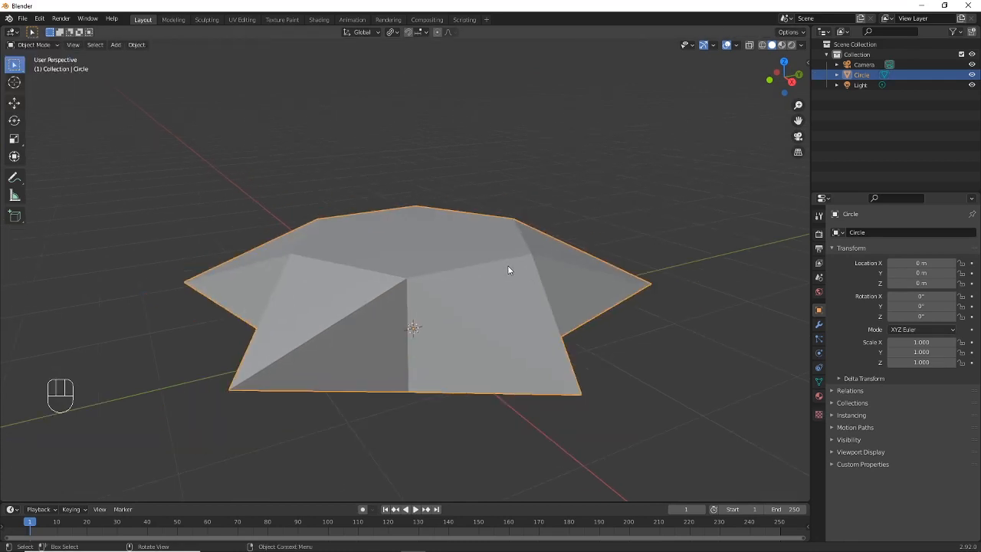
{"action": "middle_click_drag", "start_coordinate": [508, 270], "coordinate": [507, 271]}
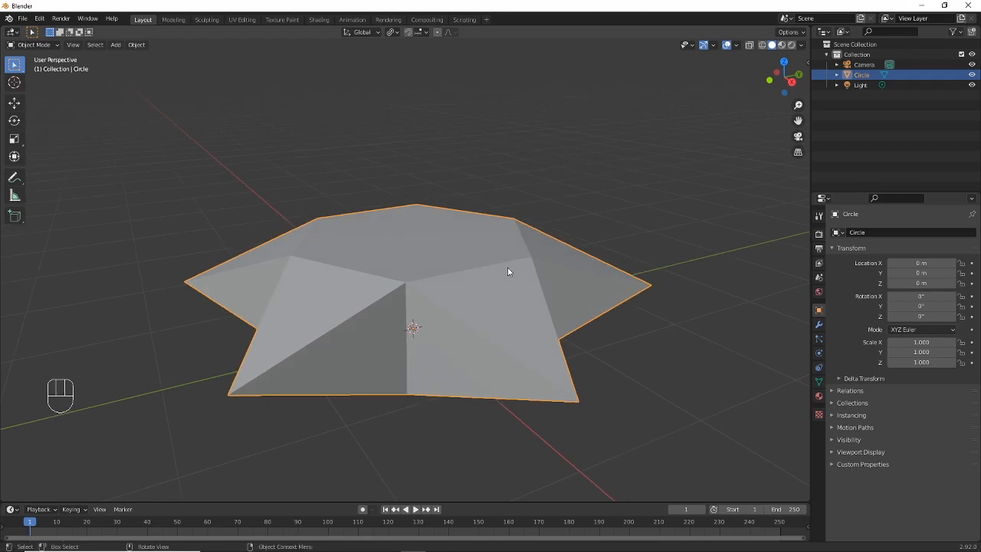
{"action": "right_click", "coordinate": [644, 97]}
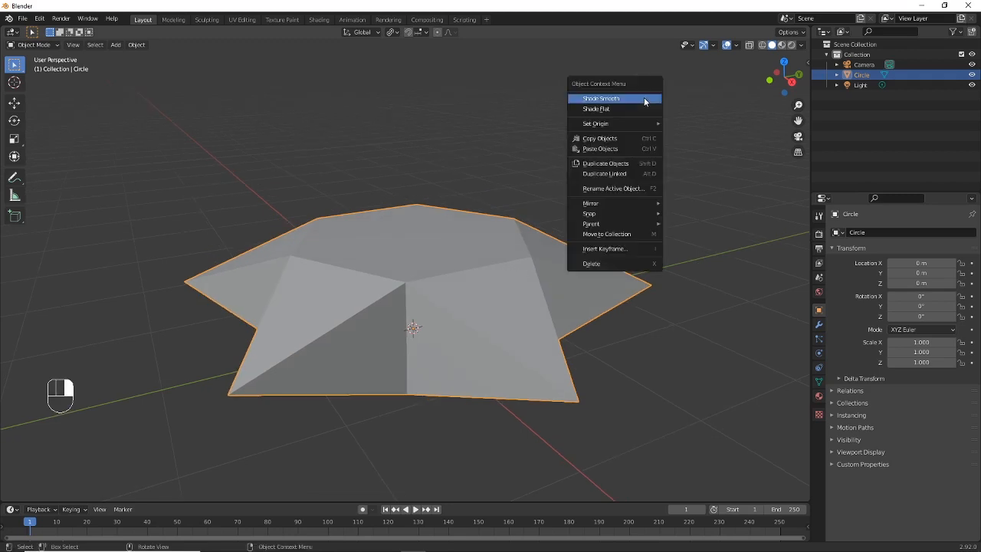
{"action": "left_click", "coordinate": [644, 98]}
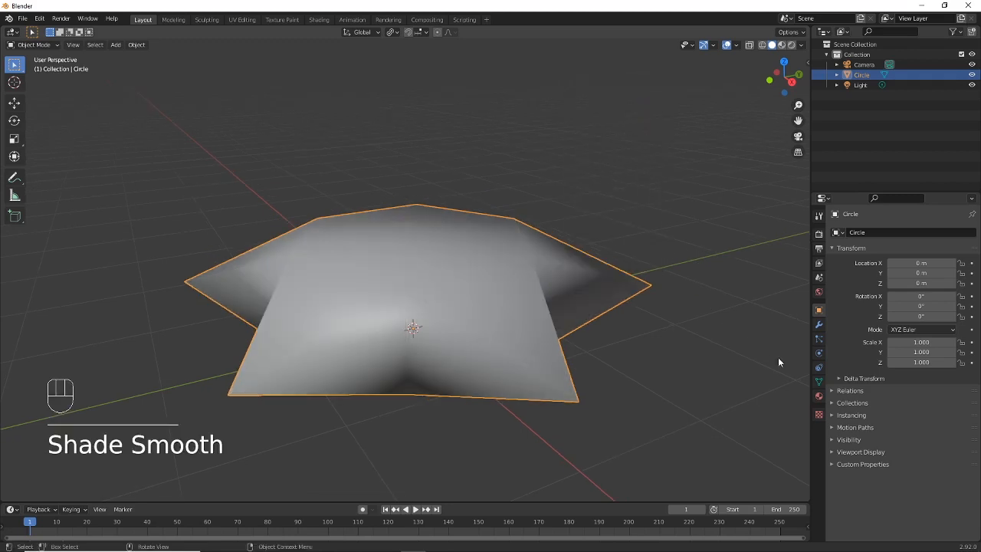
Enable Auto Smooth in the star mesh's normals settings
{"action": "left_click", "coordinate": [819, 381]}
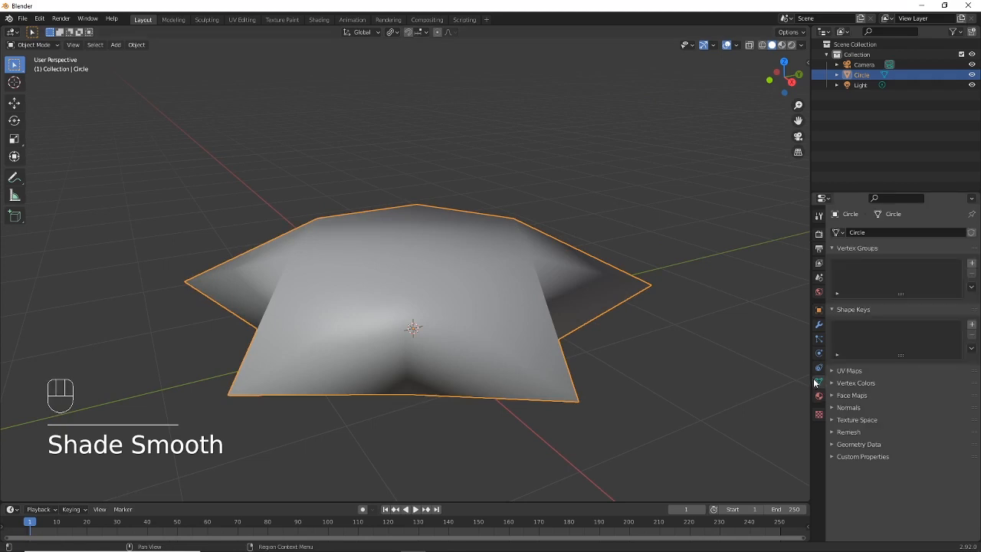
{"action": "left_click", "coordinate": [835, 411]}
{"action": "left_click", "coordinate": [890, 422]}
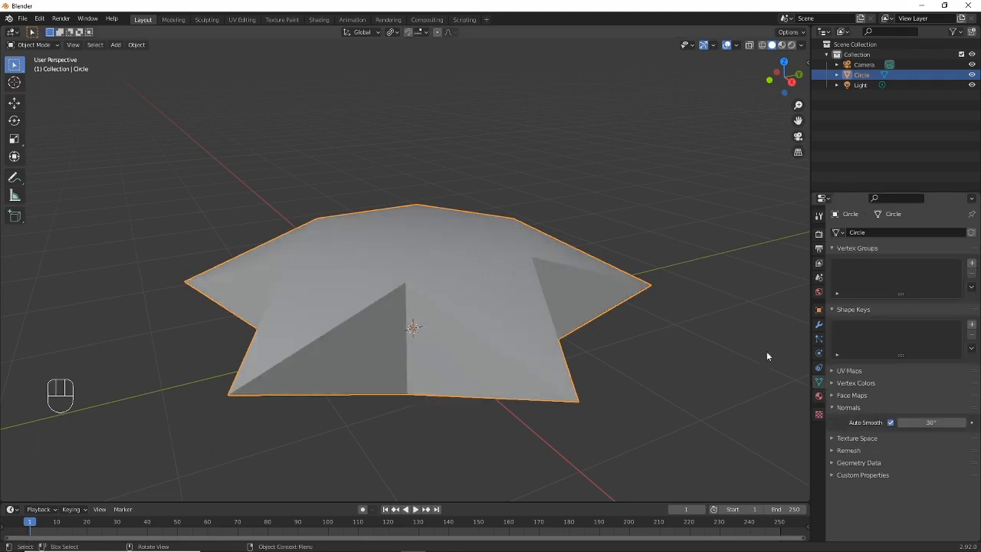
Add a Path curve at the 3D cursor beneath the finished star
{"action": "middle_click_drag", "start_coordinate": [547, 238], "coordinate": [514, 305]}
{"action": "scroll", "coordinate": [512, 305], "scroll_direction": "up", "scroll_amount": 1}
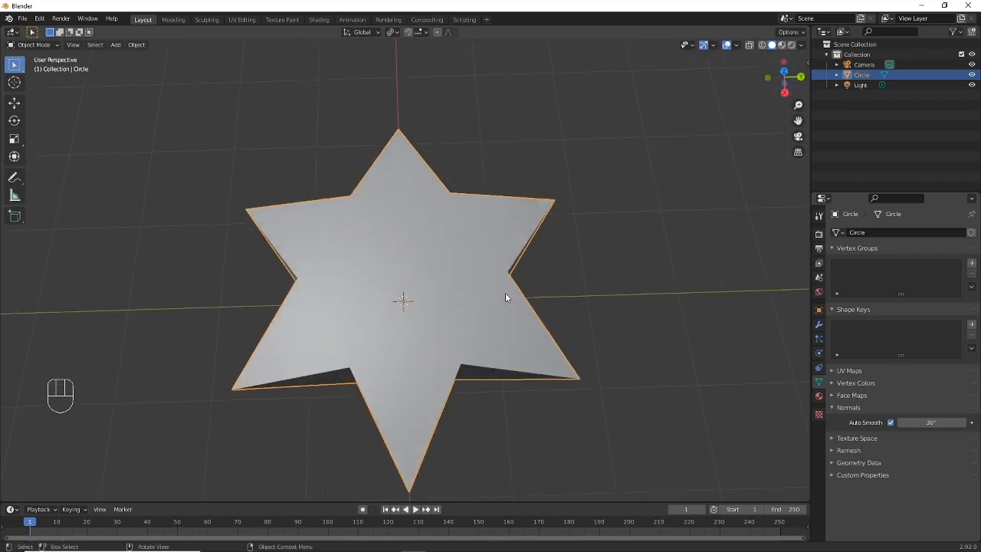
{"action": "scroll", "coordinate": [512, 276], "scroll_direction": "down", "scroll_amount": 2}
{"action": "middle_click_drag", "start_coordinate": [501, 261], "coordinate": [453, 256]}
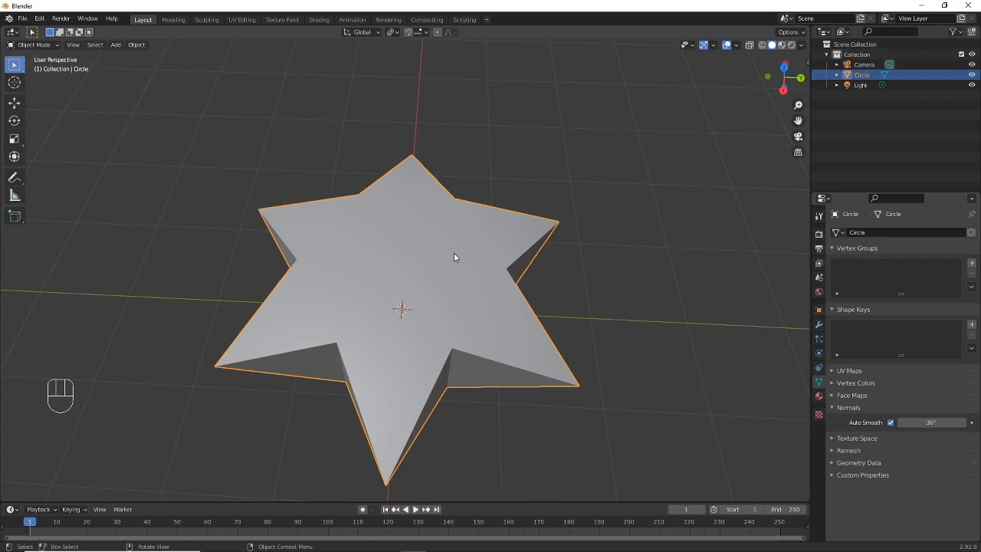
{"action": "scroll", "coordinate": [495, 286], "scroll_direction": "down", "scroll_amount": 2}
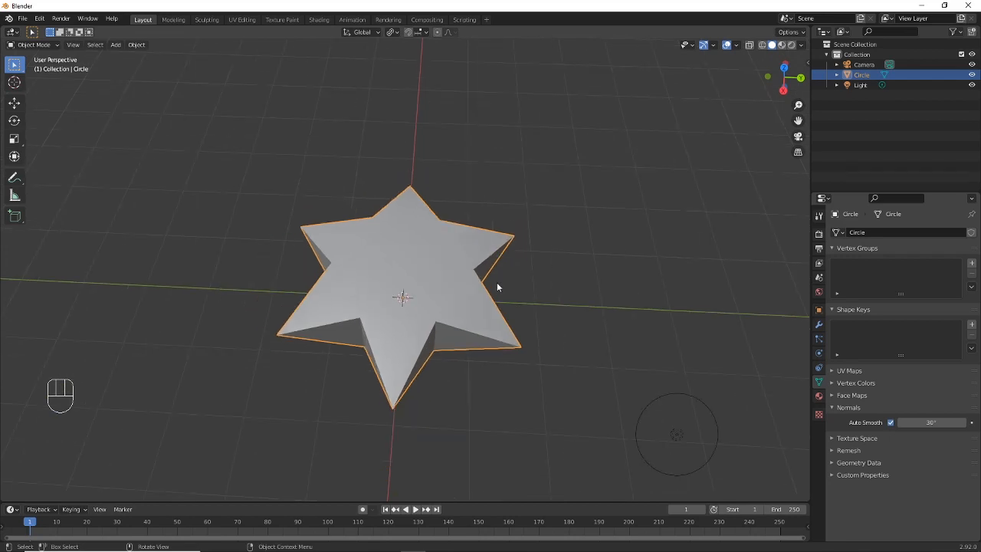
{"action": "middle_click_drag", "start_coordinate": [497, 283], "coordinate": [469, 239]}
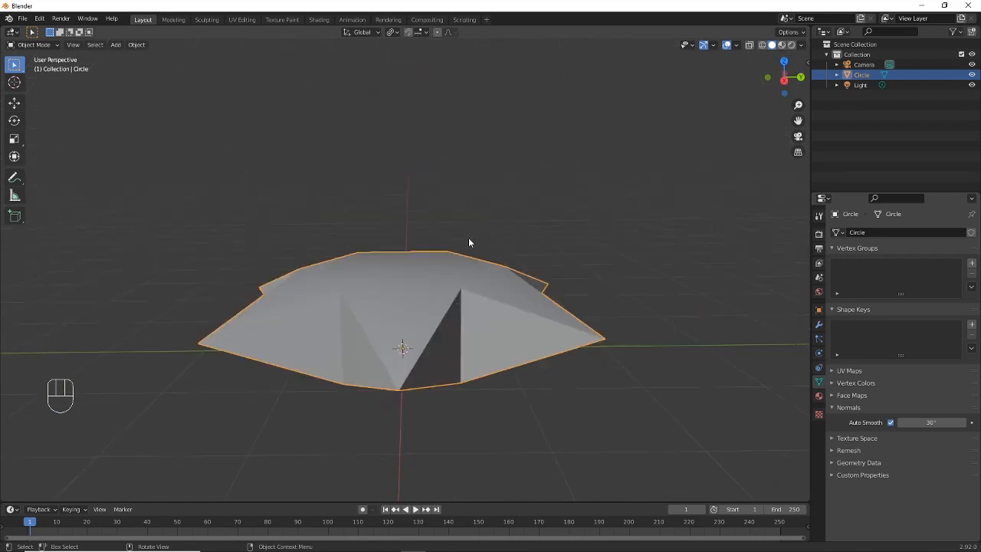
{"action": "left_click", "coordinate": [115, 44]}
{"action": "mouse_move", "coordinate": [127, 67]}
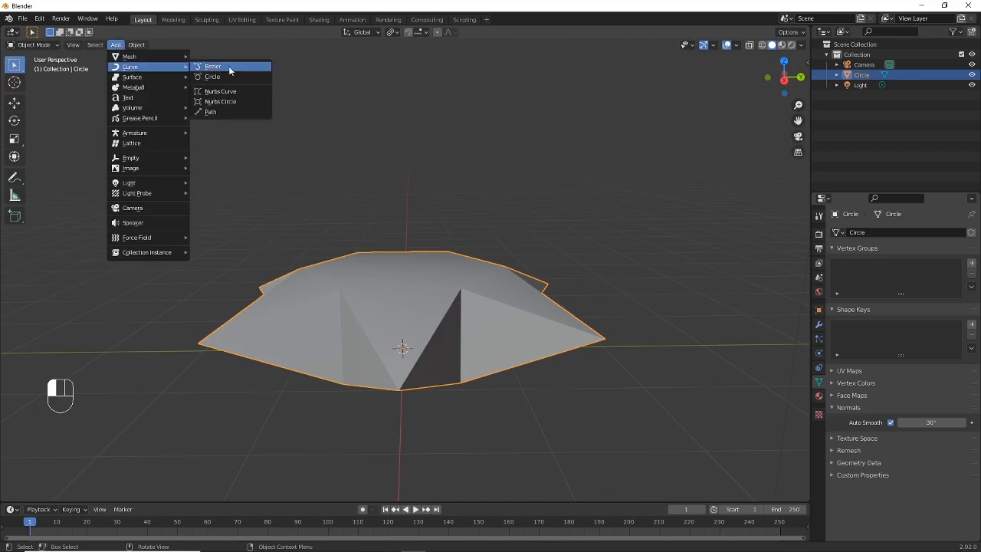
{"action": "left_click", "coordinate": [242, 112]}
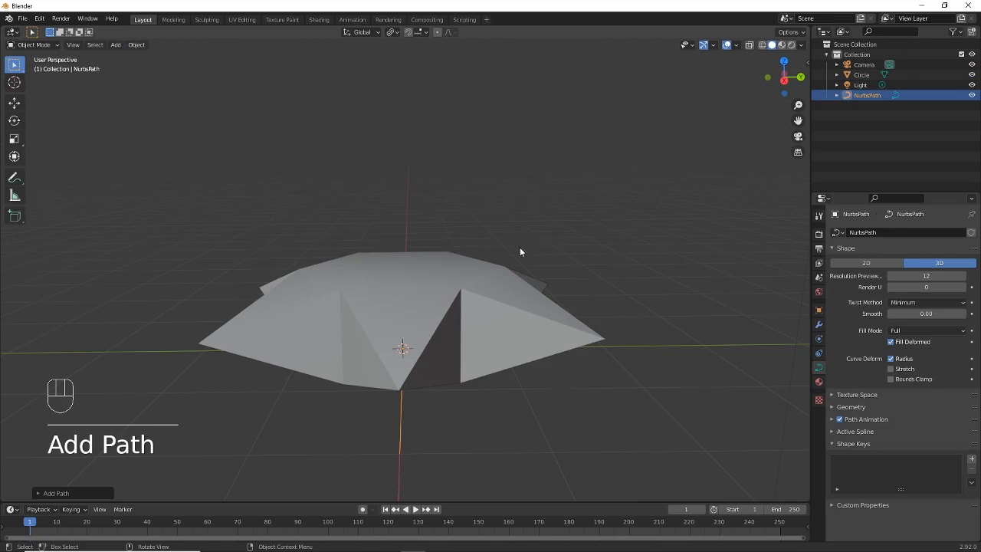
Rotate the path 90° around the global Y axis so it stands vertically
{"action": "key", "text": "x"}
{"action": "key", "text": "r"}
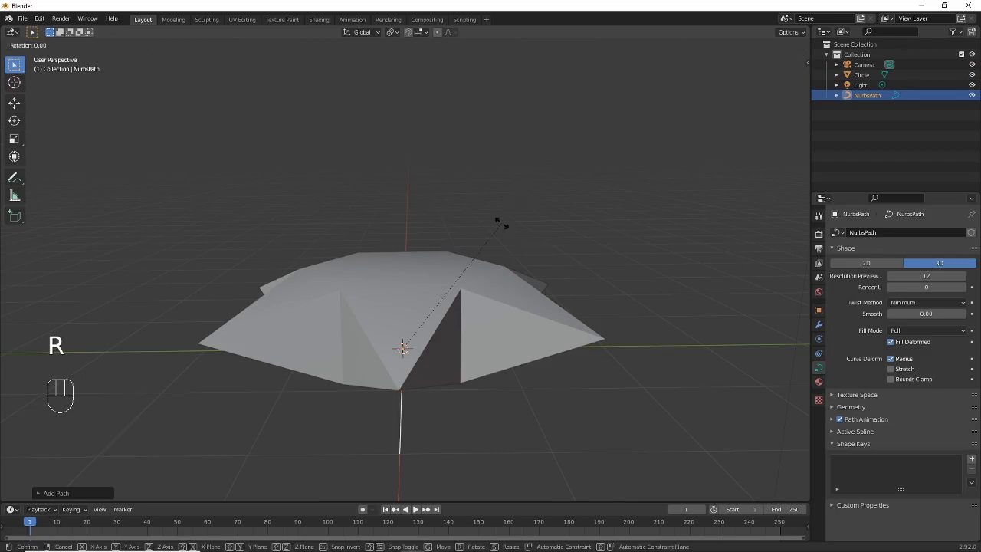
{"action": "key", "text": "y"}
{"action": "key", "text": "KP_9"}
{"action": "key", "text": "KP_0"}
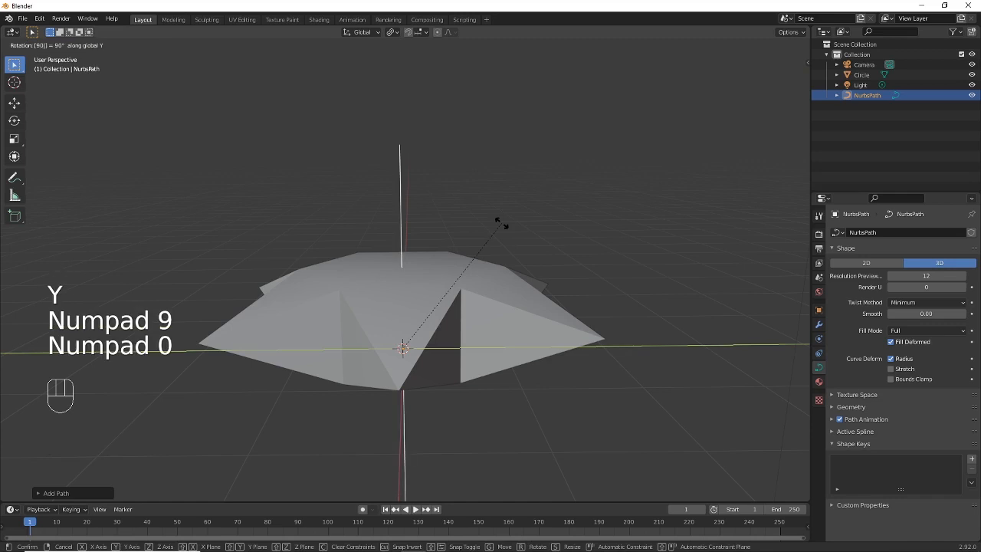
{"action": "key", "text": "Return"}
{"action": "middle_click_drag", "start_coordinate": [501, 222], "coordinate": [474, 253]}
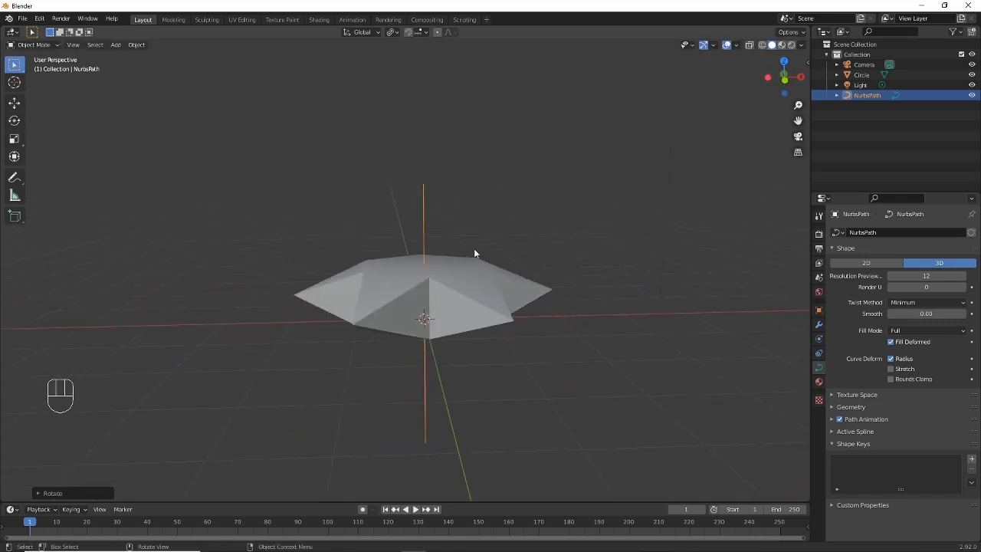
In front view, scale the vertical path down to slightly less than half its size
{"action": "key", "text": "KP_1"}
{"action": "scroll", "coordinate": [474, 250], "scroll_direction": "up", "scroll_amount": 3}
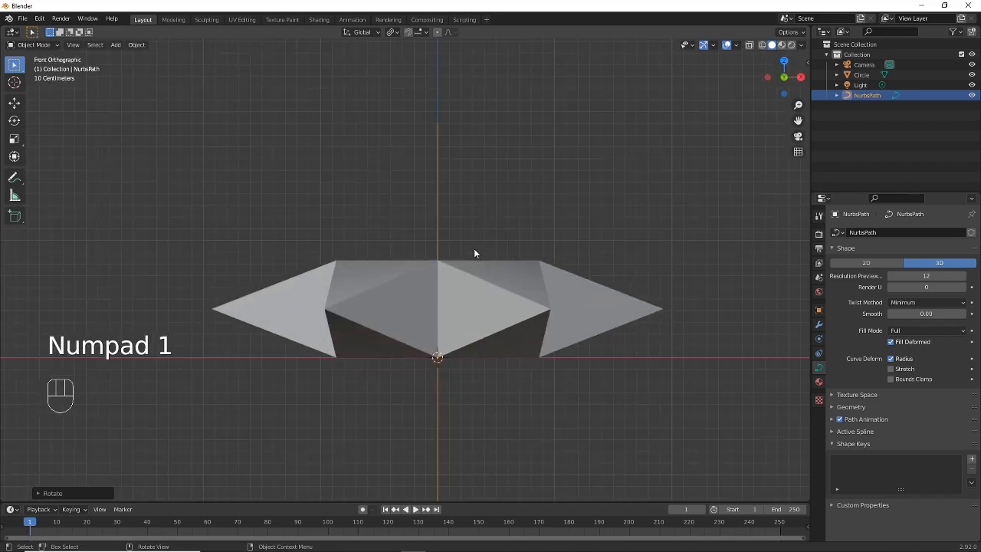
{"action": "middle_click_drag", "start_coordinate": [524, 242], "coordinate": [531, 311], "text": "shift"}
{"action": "scroll", "coordinate": [565, 322], "scroll_direction": "down", "scroll_amount": 3}
{"action": "key", "text": "s"}
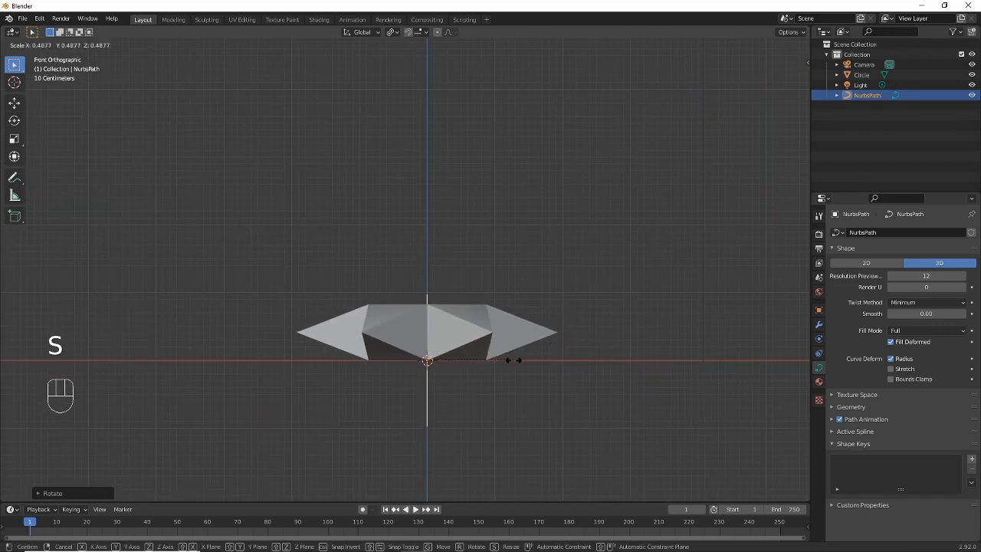
{"action": "left_click", "coordinate": [513, 367]}
Move the path about 0.8 m along negative X and 1.7 m up, so its lower end meets the star's upper corner
{"action": "key", "text": "g"}
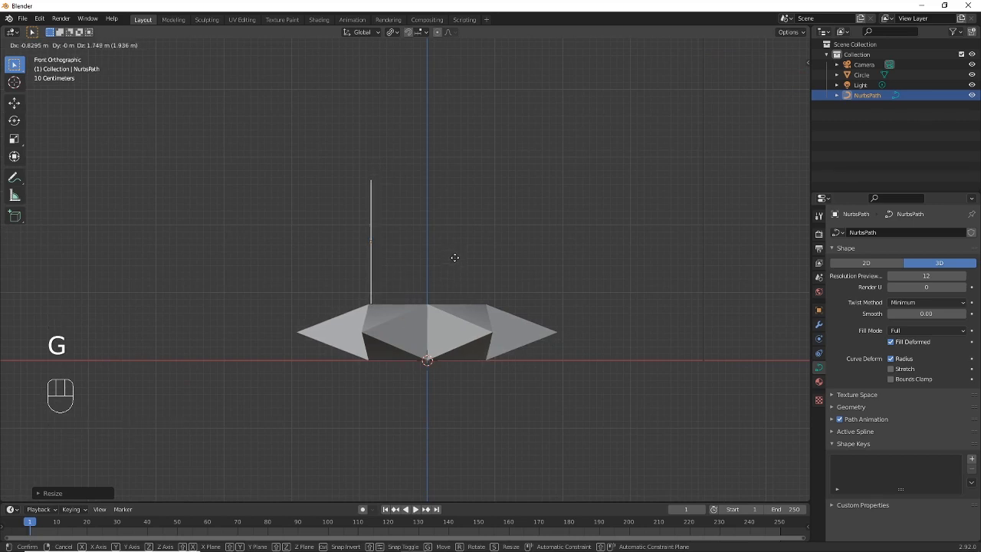
{"action": "left_click", "coordinate": [453, 259]}
{"action": "scroll", "coordinate": [459, 299], "scroll_direction": "up", "scroll_amount": 4}
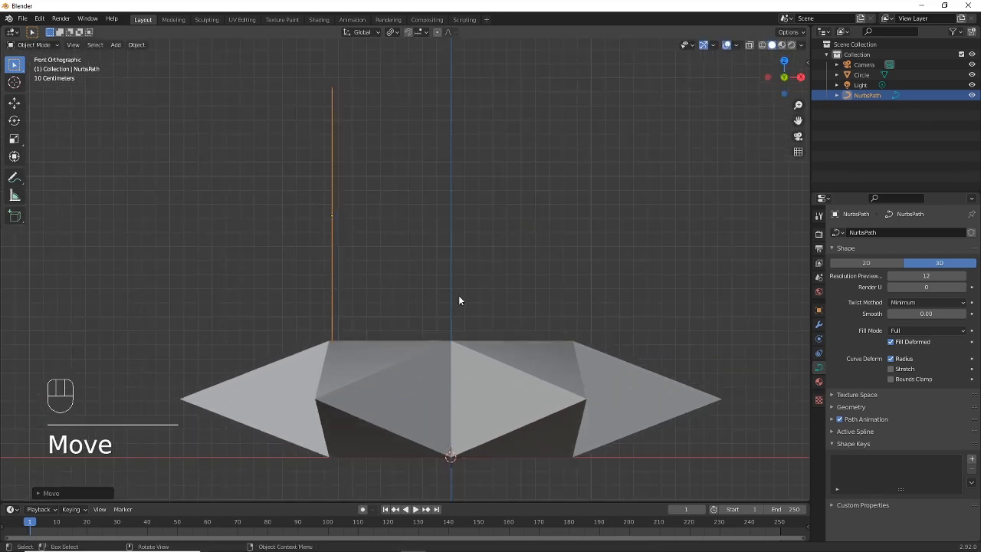
{"action": "middle_click_drag", "start_coordinate": [508, 176], "coordinate": [470, 216]}
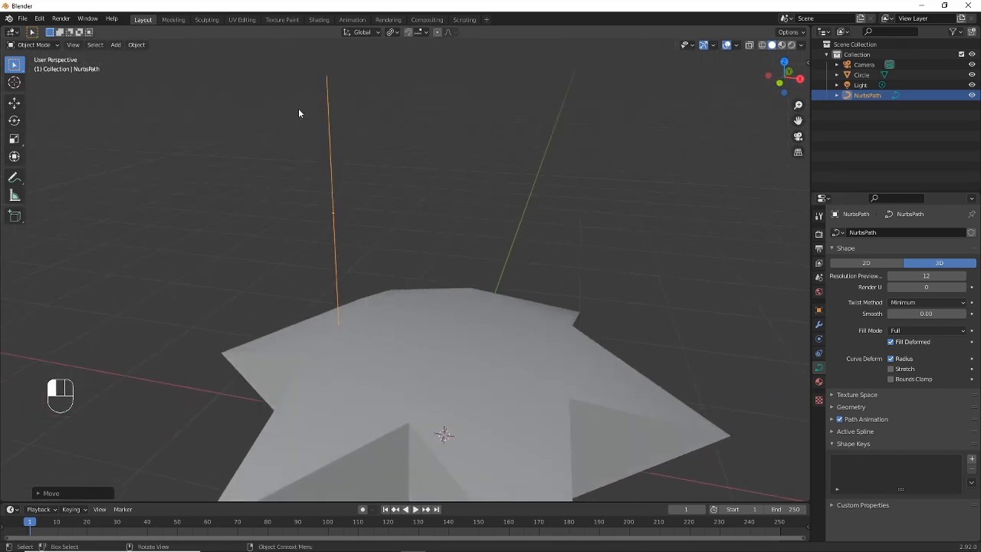
{"action": "left_click_drag", "start_coordinate": [298, 109], "coordinate": [383, 180]}
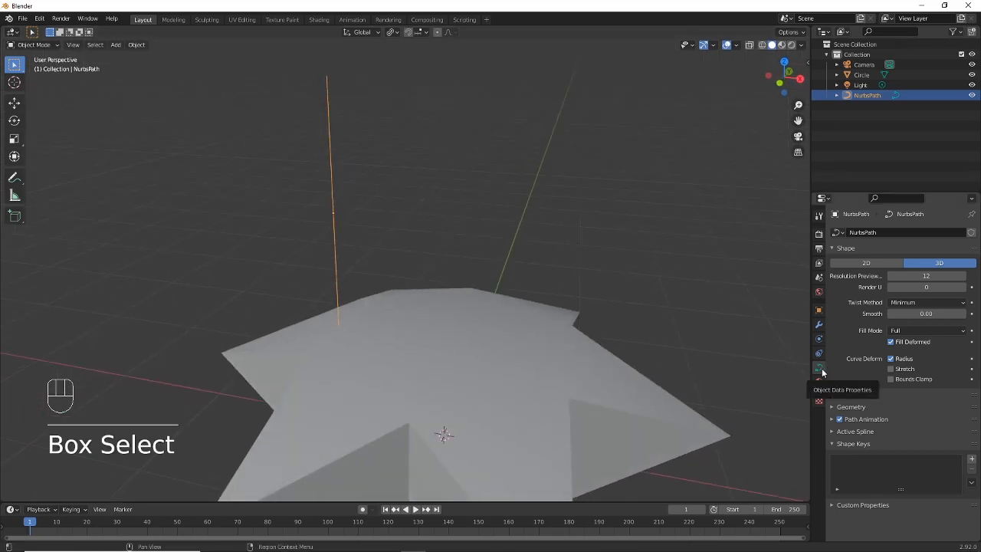
Set the path's geometry Extrude to 1 m to turn the line into a flat strip
{"action": "left_click", "coordinate": [834, 413]}
{"action": "scroll", "coordinate": [838, 417], "scroll_direction": "down", "scroll_amount": 1}
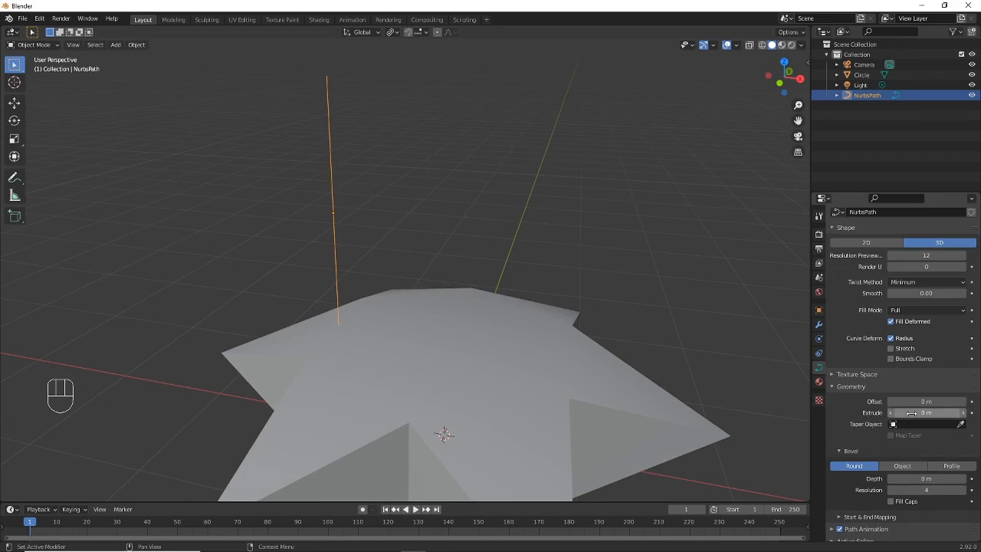
{"action": "left_click_drag", "start_coordinate": [911, 414], "coordinate": [977, 413]}
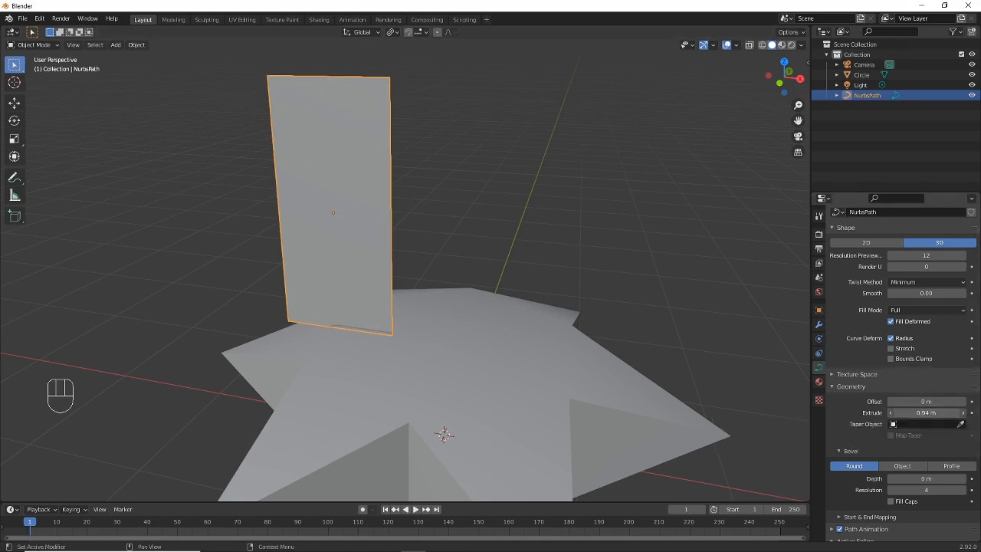
{"action": "left_click_drag", "start_coordinate": [926, 413], "coordinate": [941, 414]}
{"action": "left_click", "coordinate": [932, 413]}
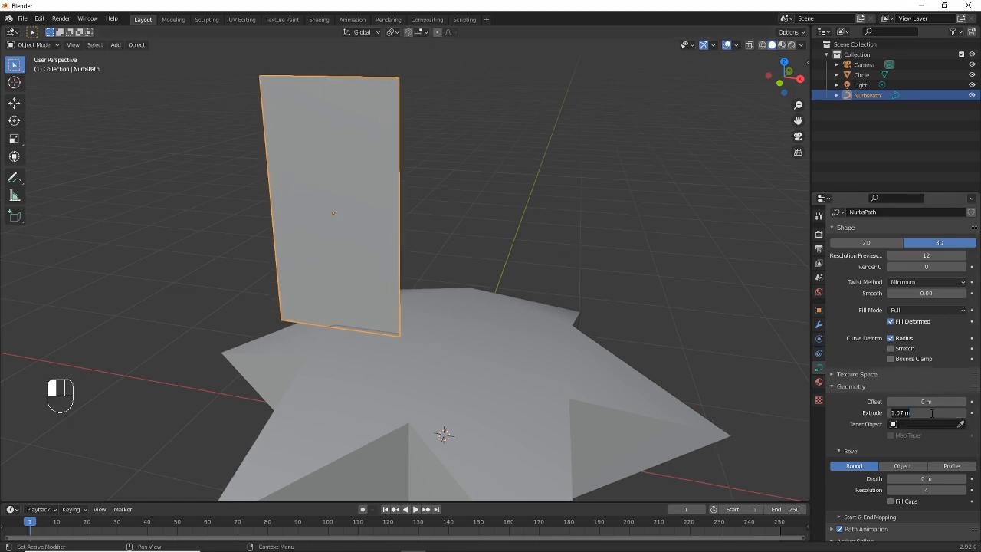
{"action": "type", "text": "1"}
{"action": "key", "text": "Return"}
Rotate the extruded strip 90° around the global Z axis
{"action": "middle_click_drag", "start_coordinate": [486, 210], "coordinate": [446, 251]}
{"action": "middle_click_drag", "start_coordinate": [392, 228], "coordinate": [431, 270], "text": "shift"}
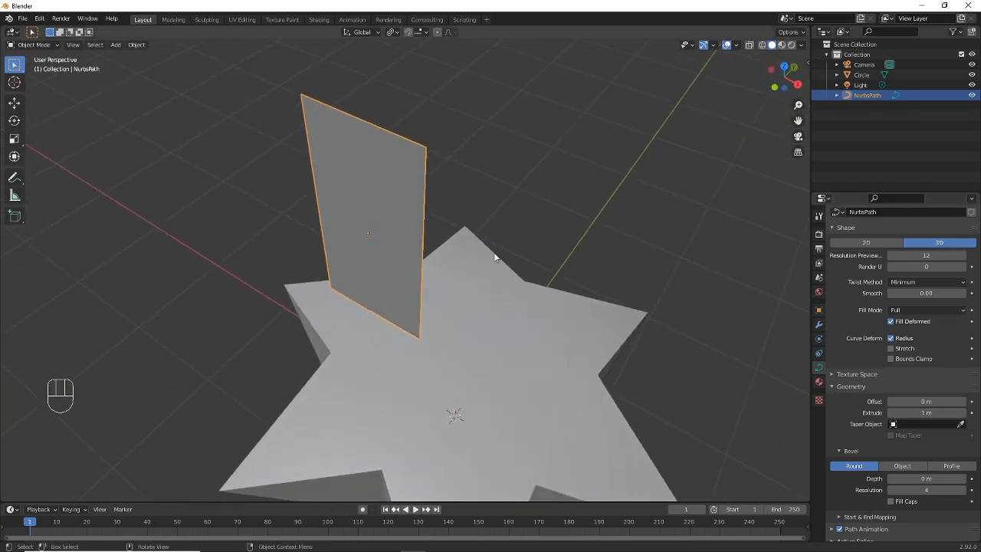
{"action": "key", "text": "r"}
{"action": "key", "text": "z"}
{"action": "key", "text": "KP_9"}
{"action": "key", "text": "KP_0"}
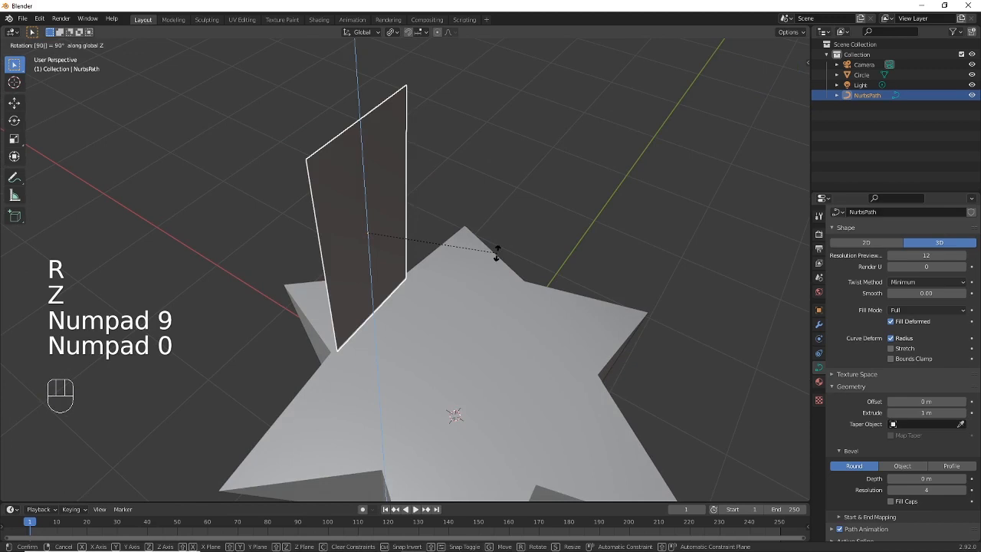
{"action": "key", "text": "Return"}
Widen the strip to match the star's edge by setting its Extrude to 1.1 m
{"action": "middle_click_drag", "start_coordinate": [496, 253], "coordinate": [473, 234]}
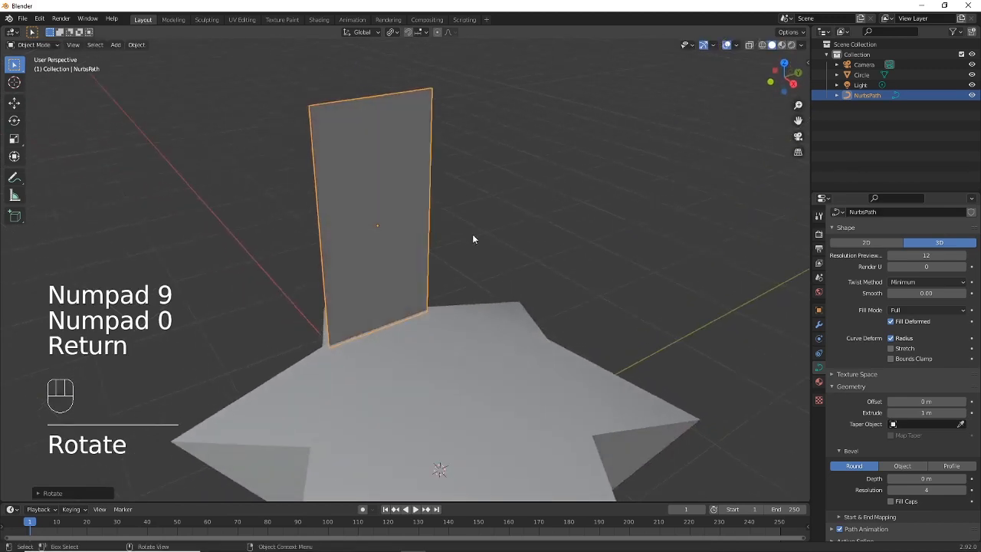
{"action": "scroll", "coordinate": [473, 236], "scroll_direction": "up", "scroll_amount": 1}
{"action": "scroll", "coordinate": [499, 267], "scroll_direction": "up", "scroll_amount": 1}
{"action": "scroll", "coordinate": [499, 269], "scroll_direction": "up", "scroll_amount": 1}
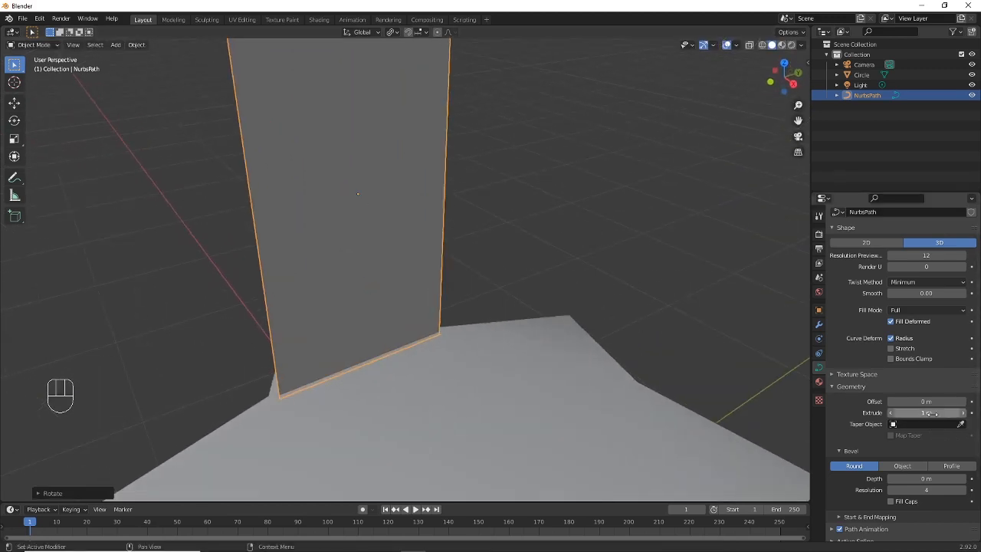
{"action": "left_click_drag", "start_coordinate": [928, 413], "coordinate": [938, 414]}
{"action": "mouse_move", "coordinate": [617, 302]}
{"action": "middle_mouse_down"}
{"action": "mouse_move", "coordinate": [524, 308]}
{"action": "mouse_move", "coordinate": [630, 287]}
{"action": "middle_mouse_up"}
{"action": "scroll", "coordinate": [564, 315], "scroll_direction": "down", "scroll_amount": 4}
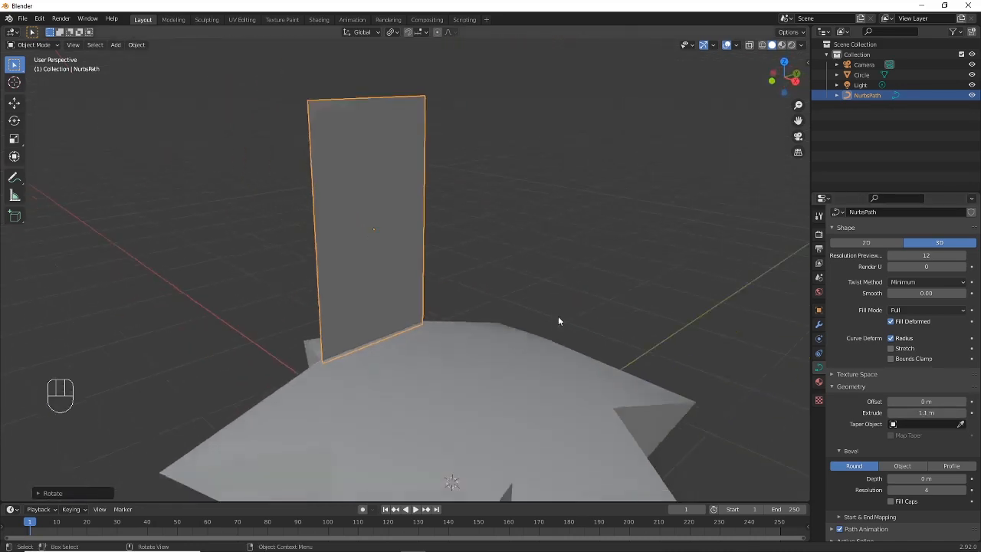
{"action": "middle_click_drag", "start_coordinate": [529, 335], "coordinate": [595, 299]}
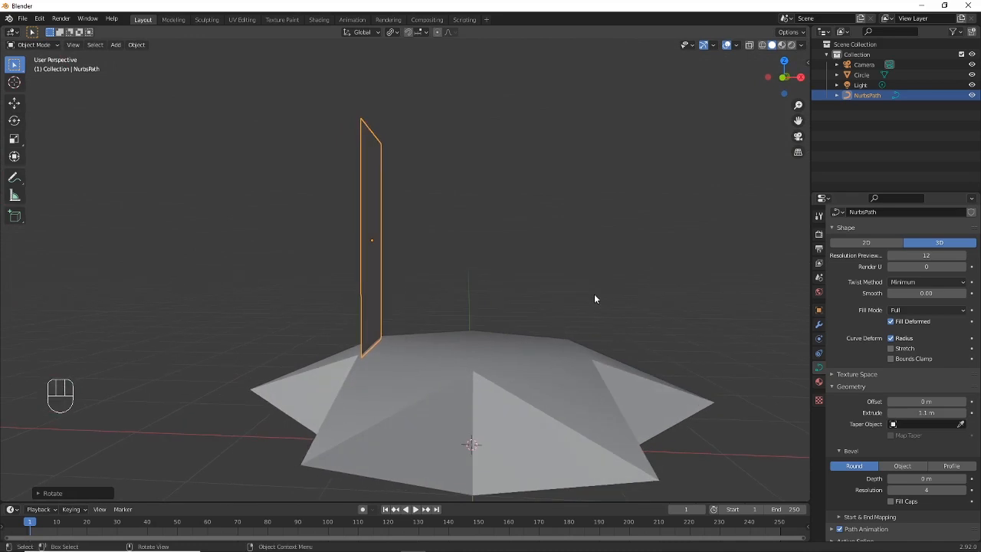
Switch to front view and enter Edit Mode on the path to work on its control points
{"action": "key", "text": "KP_1"}
{"action": "scroll", "coordinate": [595, 299], "scroll_direction": "up", "scroll_amount": 2}
{"action": "middle_click_drag", "start_coordinate": [578, 285], "coordinate": [561, 272], "text": "shift"}
{"action": "scroll", "coordinate": [574, 304], "scroll_direction": "down", "scroll_amount": 1}
{"action": "left_click", "coordinate": [33, 44]}
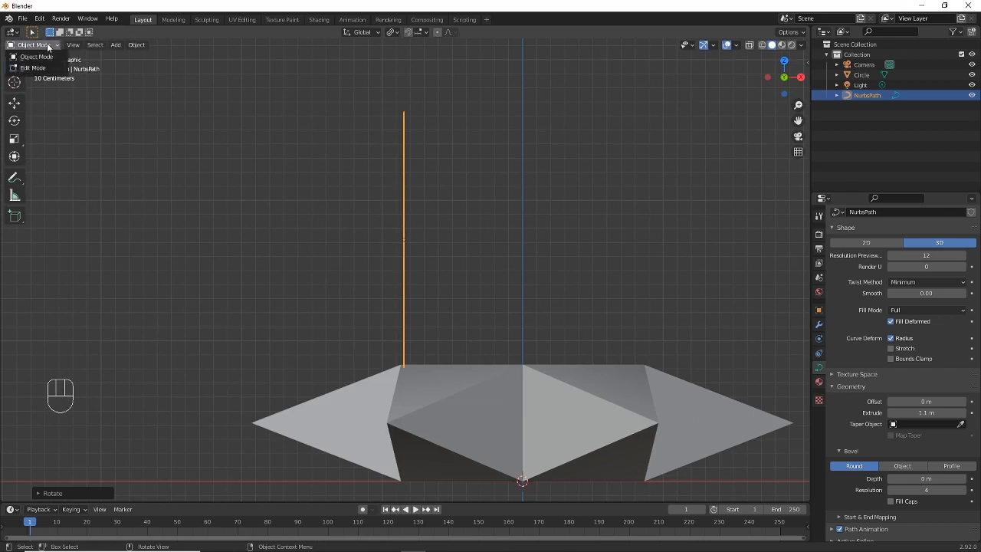
{"action": "left_click", "coordinate": [34, 67]}
{"action": "scroll", "coordinate": [467, 215], "scroll_direction": "up", "scroll_amount": 1}
{"action": "middle_click_drag", "start_coordinate": [471, 215], "coordinate": [495, 247], "text": "shift"}
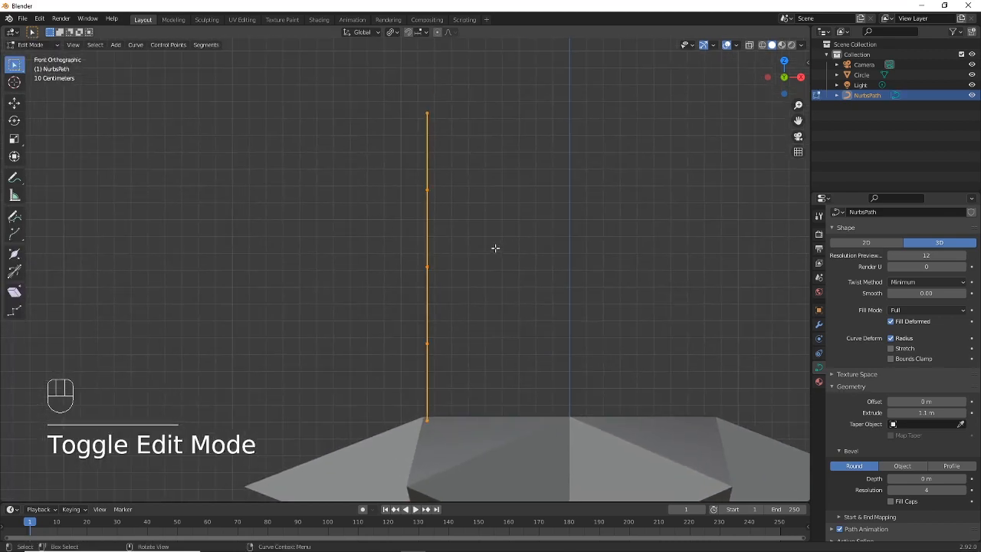
Select the path's topmost control point and move it outward along negative X to bend the strip
{"action": "left_click_drag", "start_coordinate": [369, 79], "coordinate": [478, 149]}
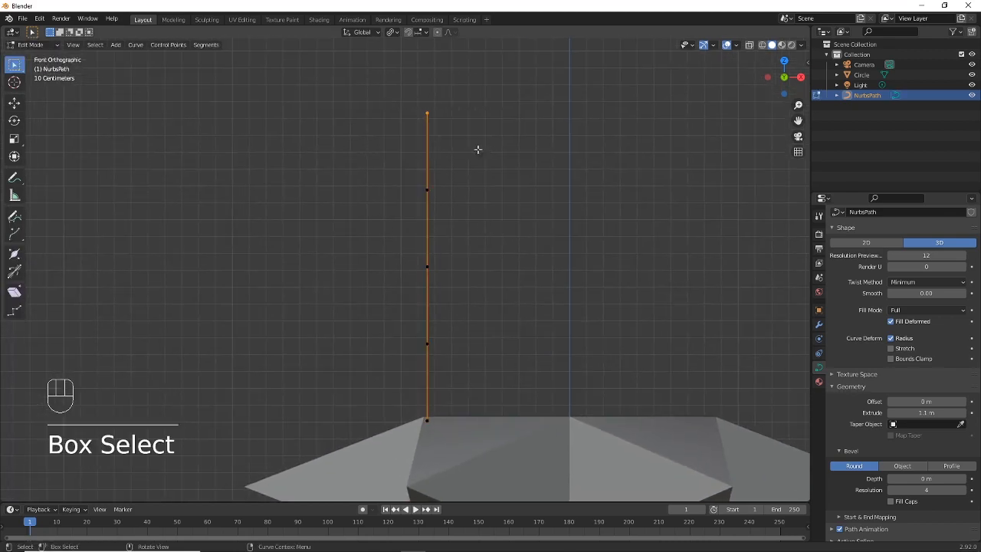
{"action": "left_click_drag", "start_coordinate": [368, 95], "coordinate": [505, 209]}
{"action": "left_click_drag", "start_coordinate": [368, 85], "coordinate": [499, 134]}
{"action": "left_click", "coordinate": [469, 118]}
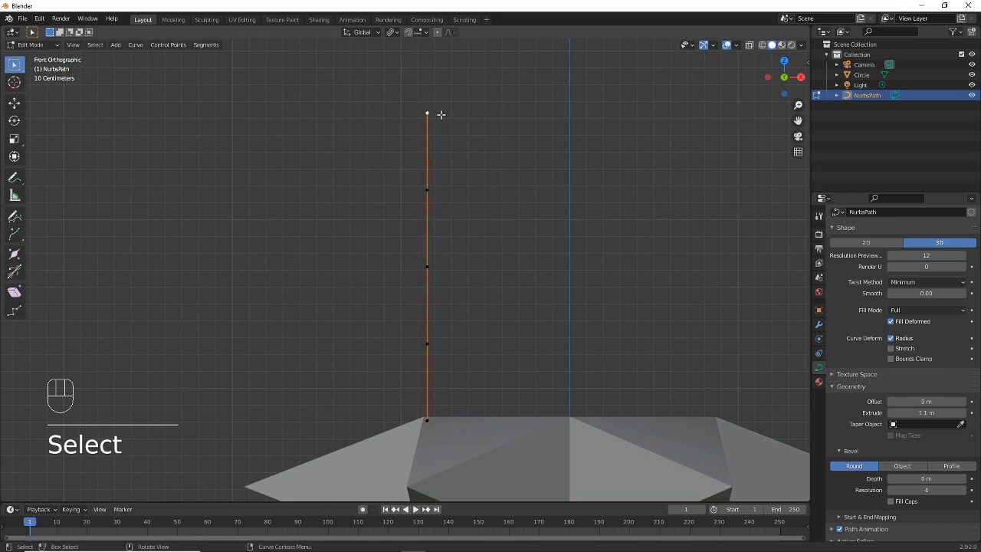
{"action": "left_click", "coordinate": [14, 103]}
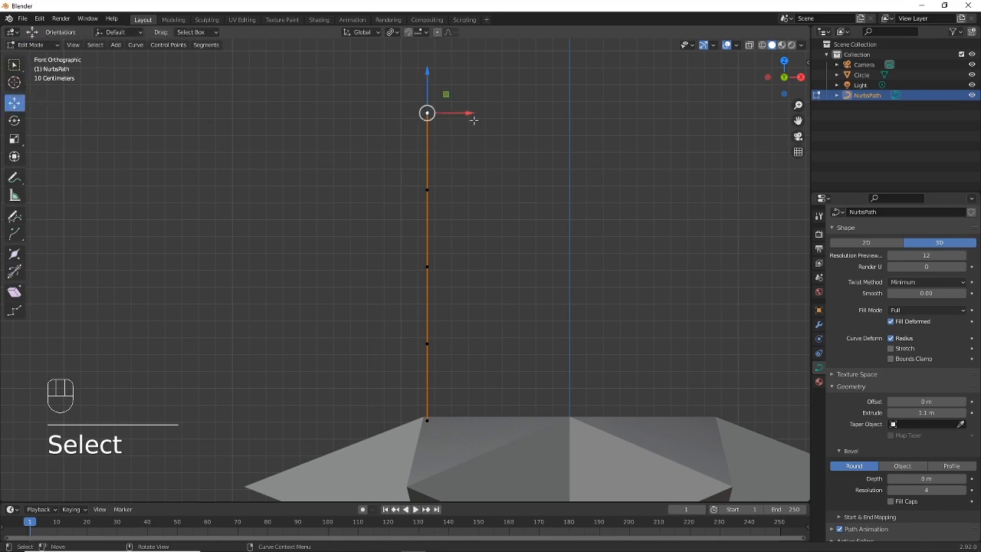
{"action": "left_click_drag", "start_coordinate": [471, 113], "coordinate": [270, 115]}
{"action": "scroll", "coordinate": [369, 196], "scroll_direction": "up", "scroll_amount": 1}
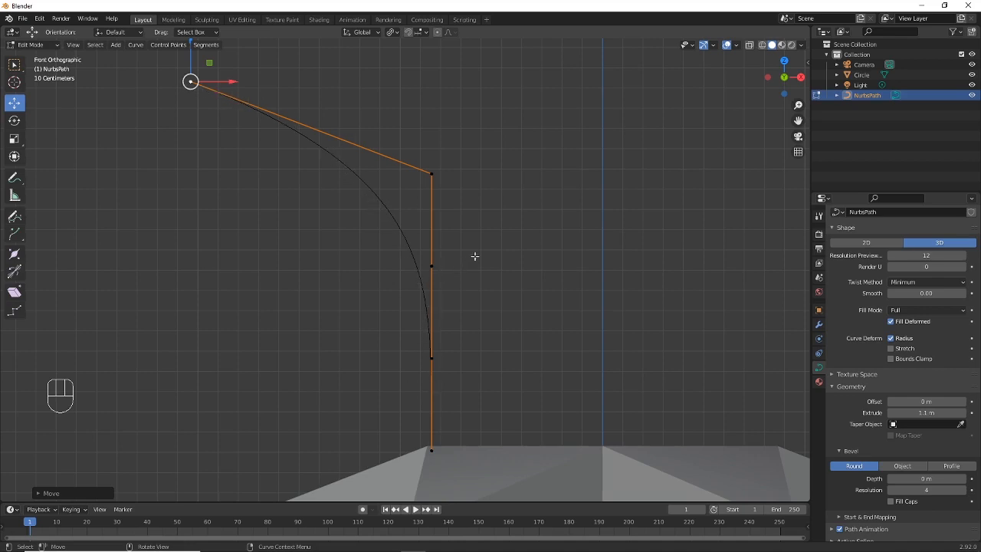
{"action": "scroll", "coordinate": [527, 233], "scroll_direction": "down", "scroll_amount": 2}
{"action": "middle_click_drag", "start_coordinate": [550, 222], "coordinate": [516, 234]}
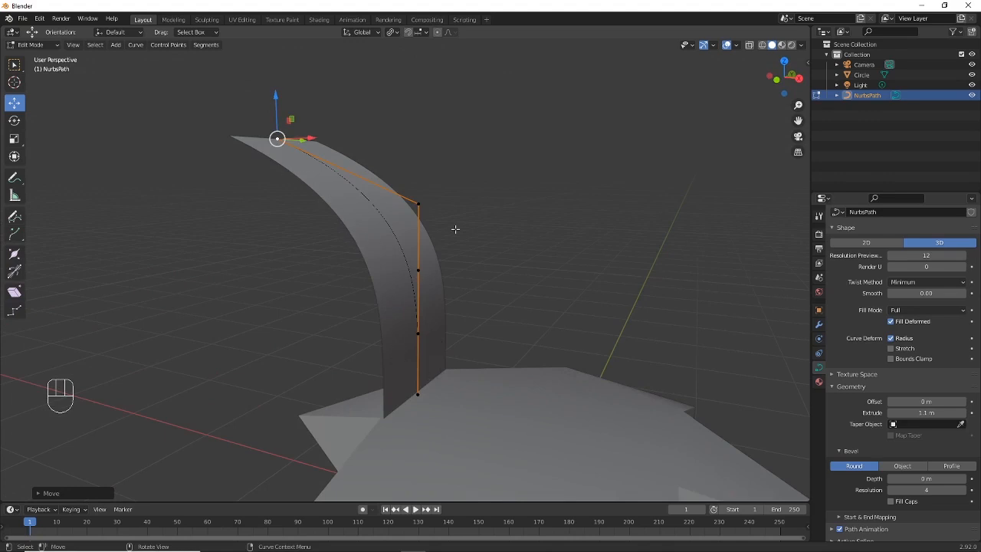
In front view, select the second control point from the tip and move it slightly along negative X
{"action": "key", "text": "KP_1"}
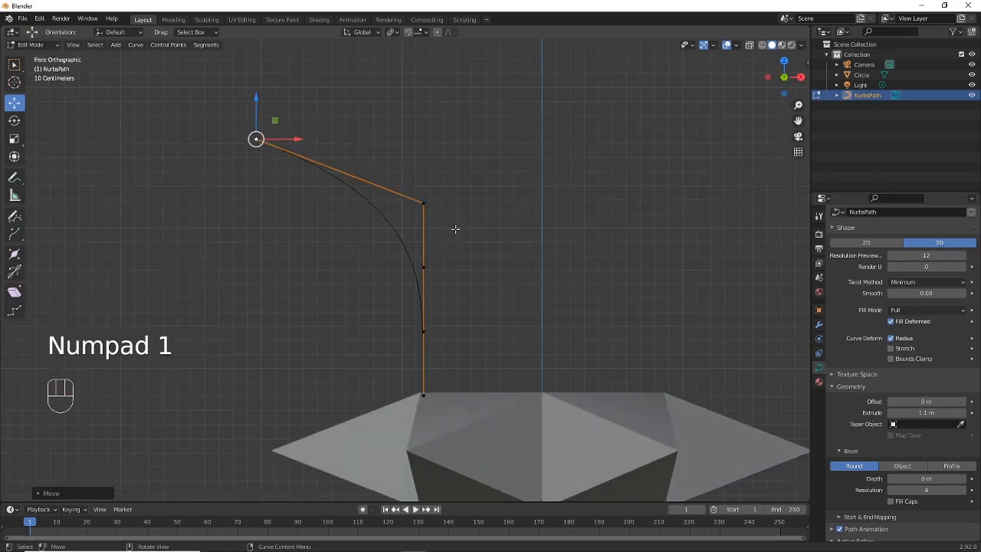
{"action": "left_click_drag", "start_coordinate": [403, 158], "coordinate": [469, 238]}
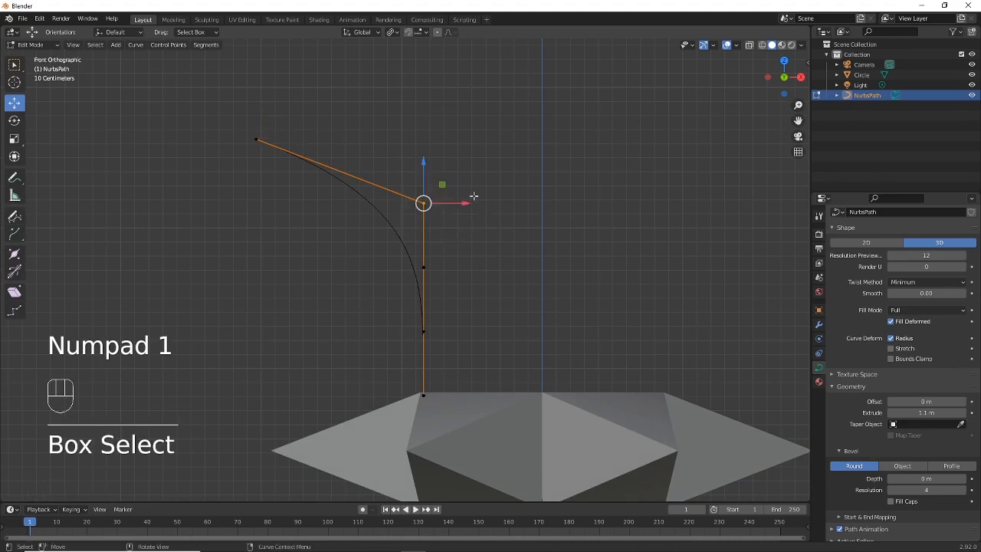
{"action": "left_click_drag", "start_coordinate": [471, 199], "coordinate": [386, 202]}
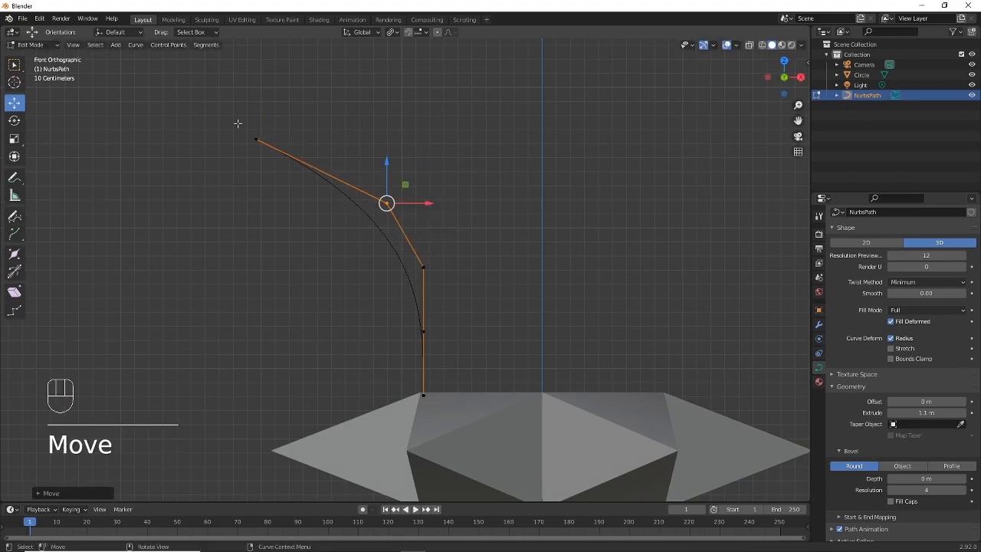
Select the path's two uppermost control points together and lower them slightly along the Z axis
{"action": "left_click_drag", "start_coordinate": [236, 123], "coordinate": [425, 216]}
{"action": "left_click_drag", "start_coordinate": [327, 136], "coordinate": [326, 147]}
{"action": "middle_click_drag", "start_coordinate": [375, 164], "coordinate": [522, 328]}
{"action": "scroll", "coordinate": [476, 275], "scroll_direction": "down", "scroll_amount": 2}
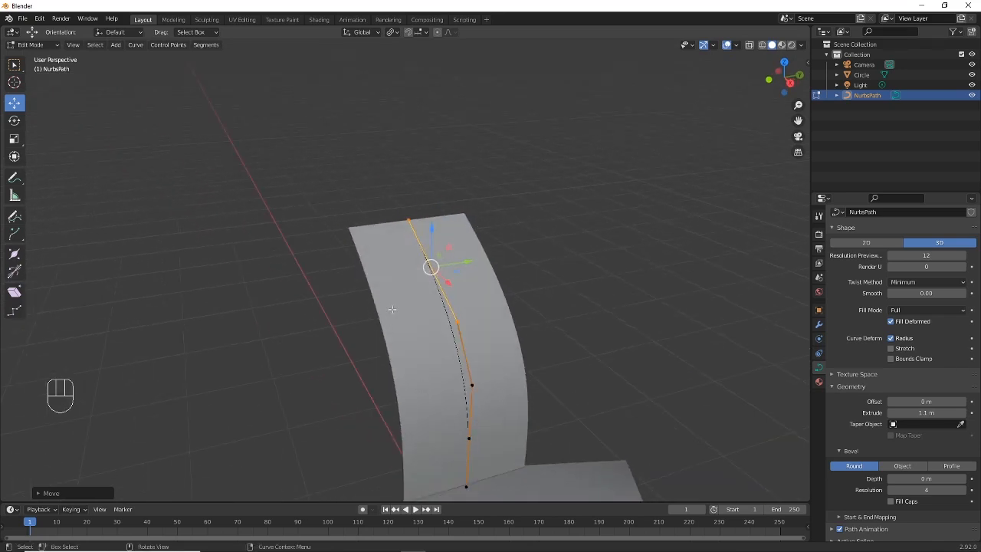
Select only the control point at the strip's upper tip and try scaling it with the regular Scale operation
{"action": "middle_click_drag", "start_coordinate": [544, 232], "coordinate": [506, 216]}
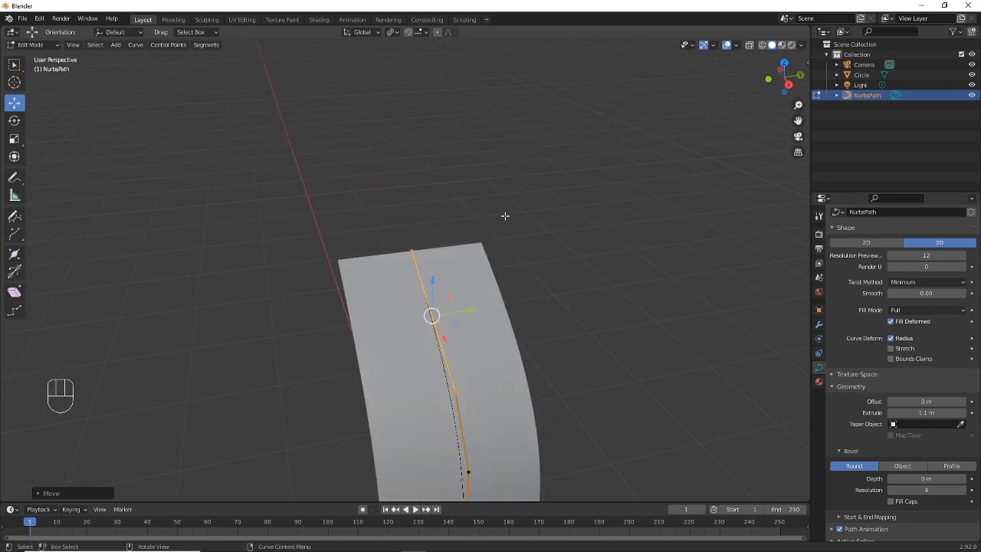
{"action": "left_click_drag", "start_coordinate": [305, 197], "coordinate": [537, 278]}
{"action": "left_click_drag", "start_coordinate": [274, 205], "coordinate": [532, 276]}
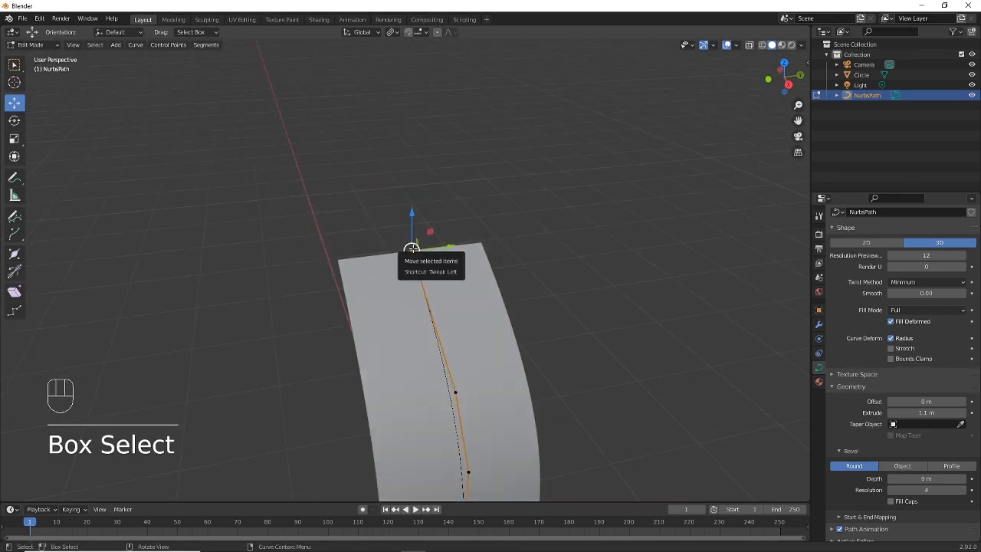
{"action": "left_click", "coordinate": [412, 250]}
{"action": "middle_click_drag", "start_coordinate": [546, 243], "coordinate": [584, 230]}
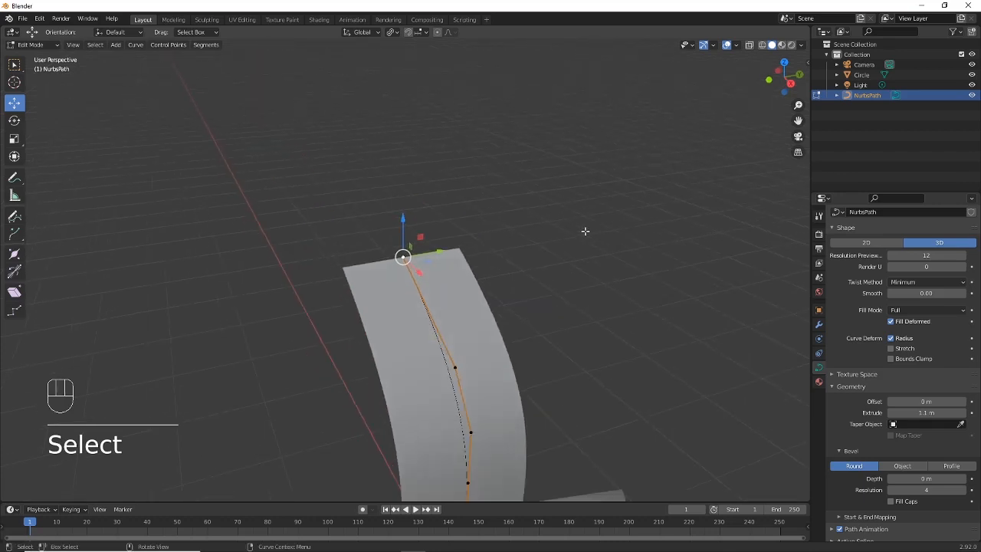
{"action": "key", "text": "s"}
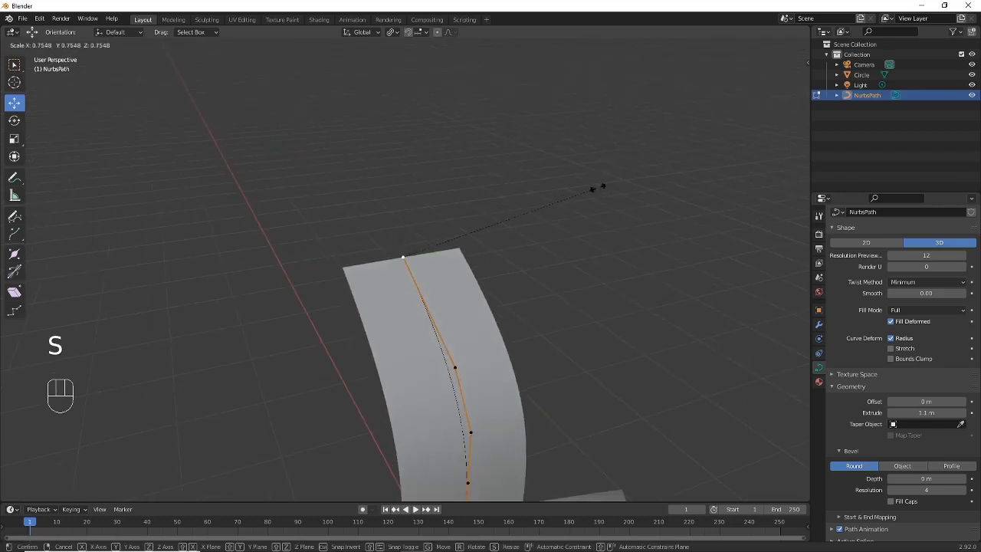
{"action": "right_click", "coordinate": [601, 185]}
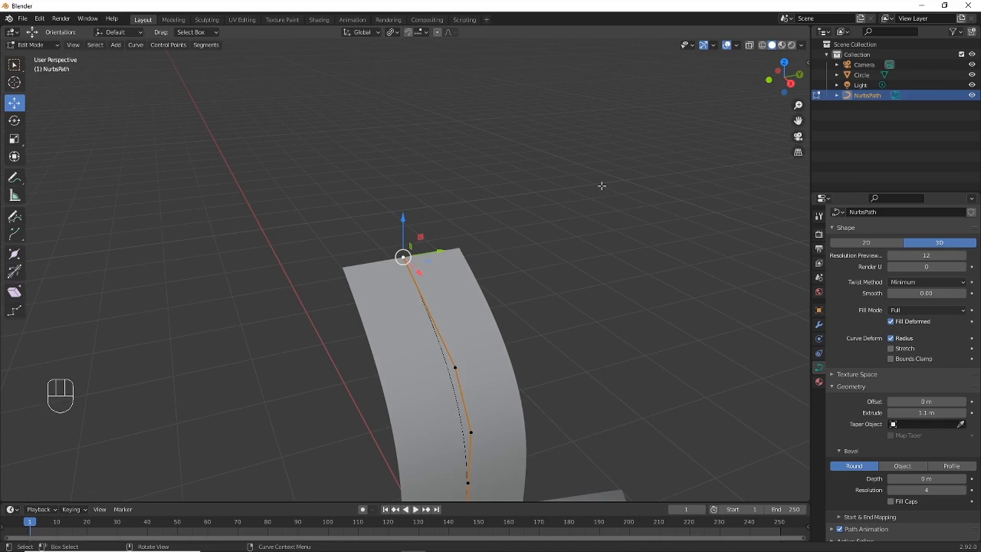
Set Shrink/Fatten to 0 on the tip control point to taper the strip into a pointed petal, and return to Object Mode
{"action": "key", "text": "alt"}
{"action": "key", "text": "alt+s"}
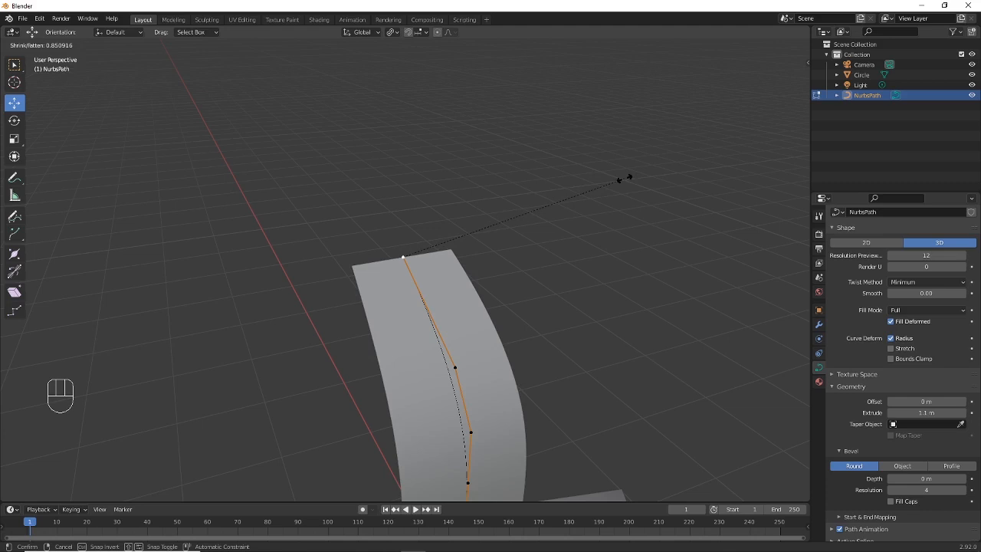
{"action": "key", "text": "KP_0"}
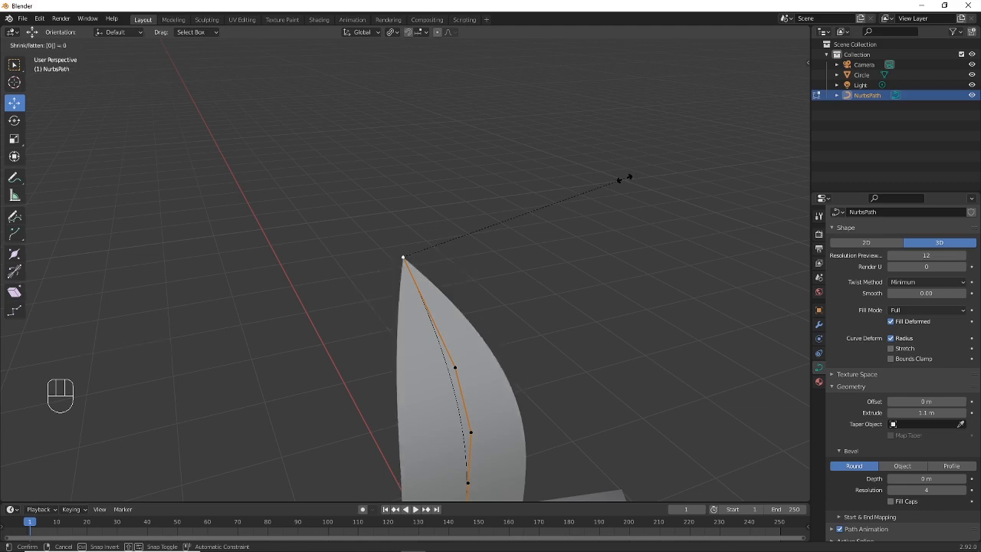
{"action": "key", "text": "Return"}
{"action": "middle_click_drag", "start_coordinate": [624, 177], "coordinate": [478, 392]}
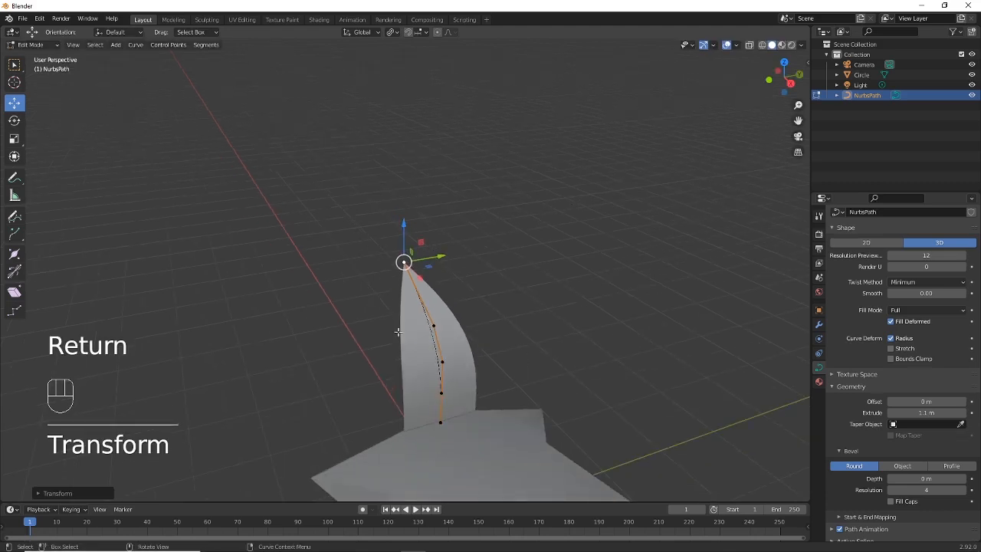
{"action": "middle_click_drag", "start_coordinate": [398, 331], "coordinate": [549, 269]}
{"action": "left_click", "coordinate": [38, 50]}
{"action": "left_click", "coordinate": [39, 59]}
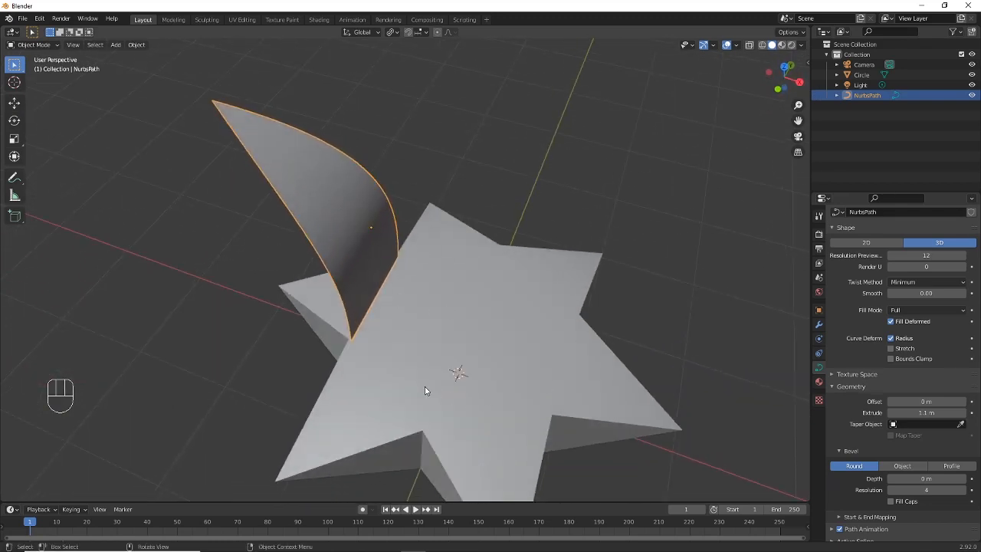
Switch to top view and try rotating the petal about its own origin
{"action": "key", "text": "KP_7"}
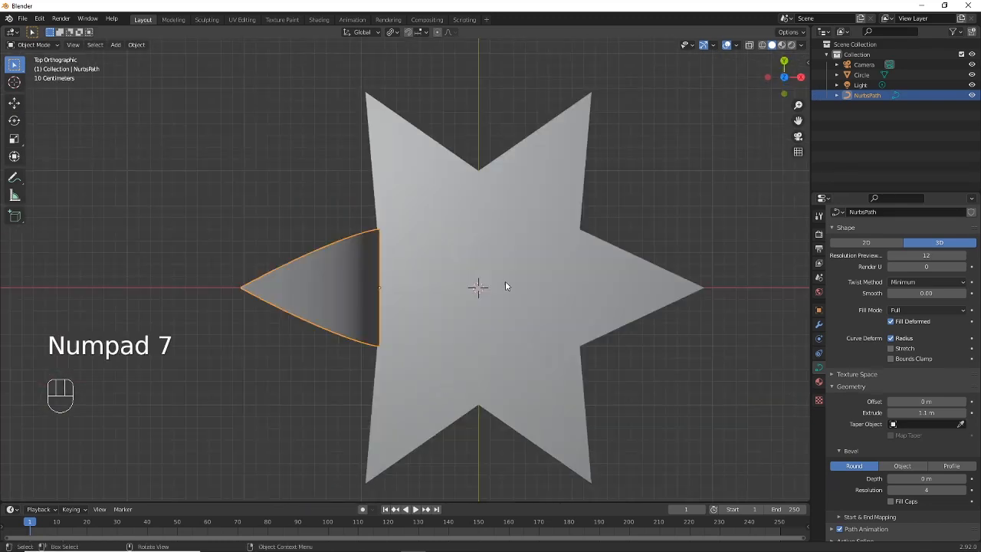
{"action": "scroll", "coordinate": [506, 284], "scroll_direction": "down", "scroll_amount": 1}
{"action": "middle_click_drag", "start_coordinate": [517, 223], "coordinate": [424, 259], "text": "shift"}
{"action": "scroll", "coordinate": [485, 256], "scroll_direction": "up", "scroll_amount": 1}
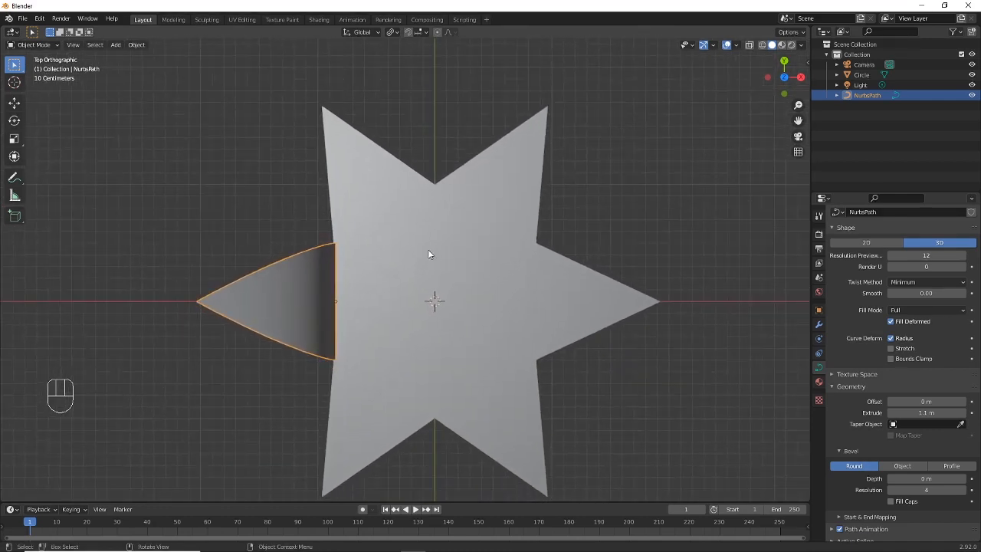
{"action": "key", "text": "r"}
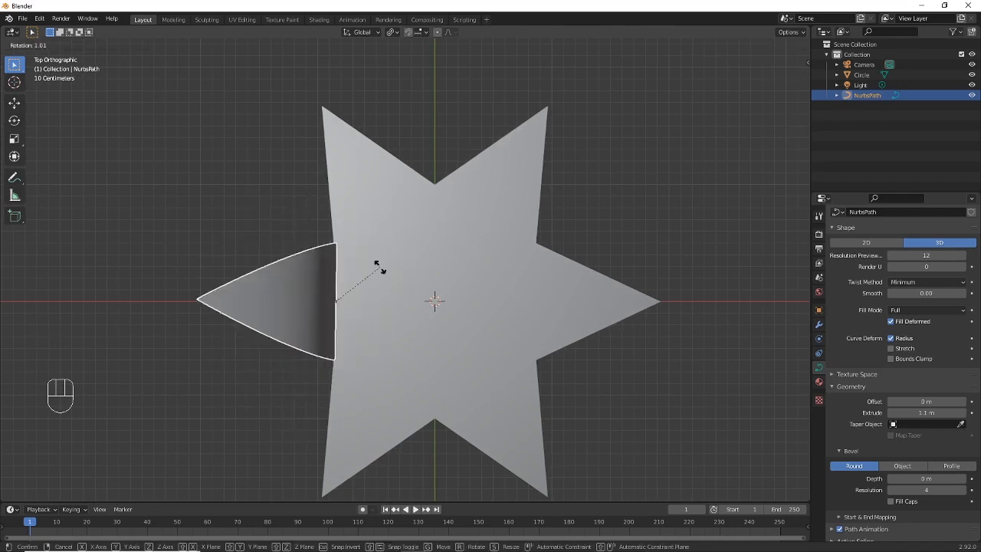
{"action": "left_click", "coordinate": [356, 240]}
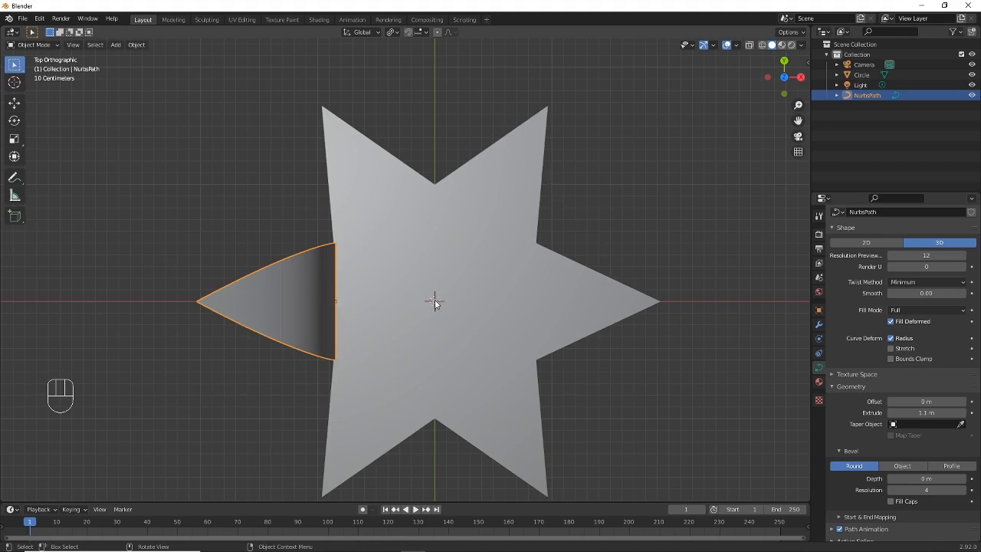
Set the transform pivot point to 3D Cursor and try rotating the petal around the star's centre
{"action": "left_click", "coordinate": [394, 32]}
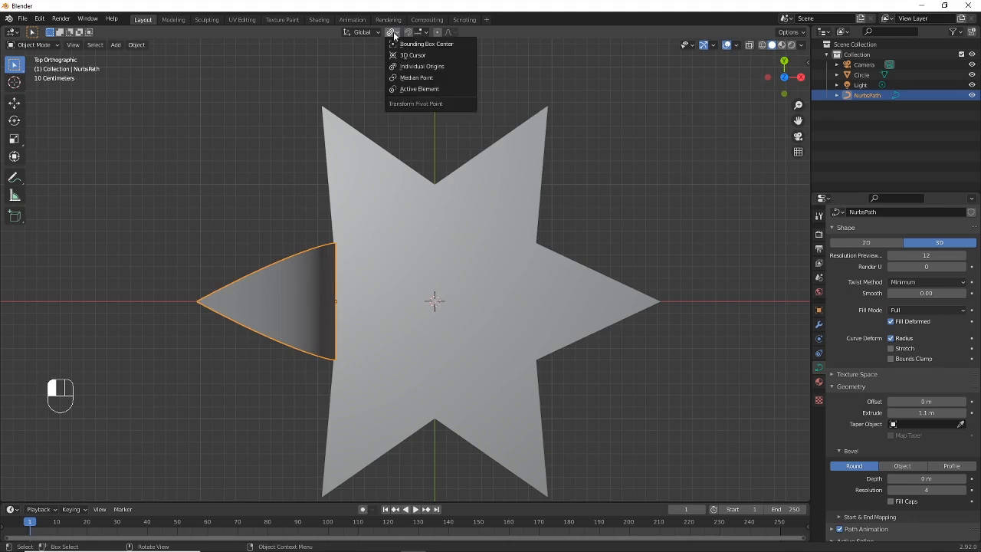
{"action": "left_click", "coordinate": [428, 56]}
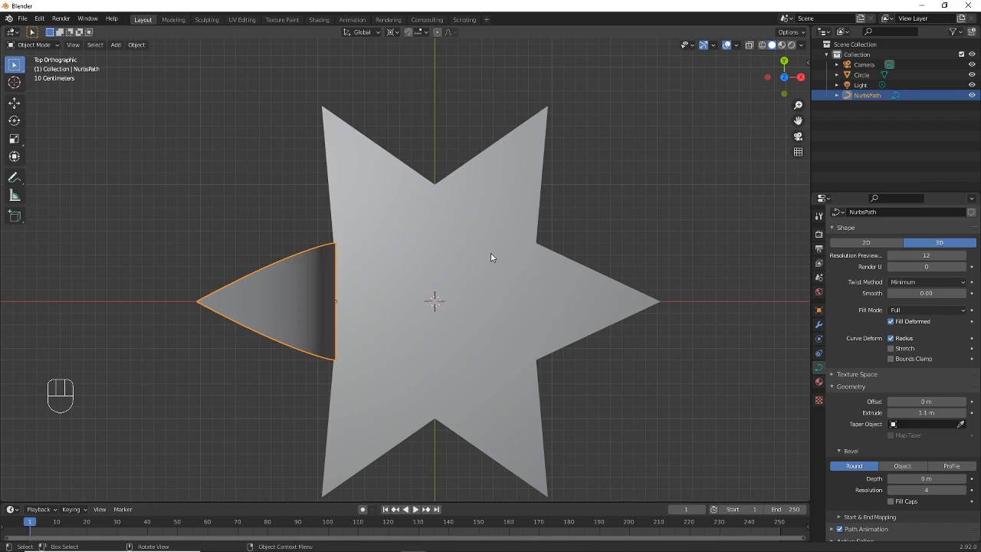
{"action": "key", "text": "r"}
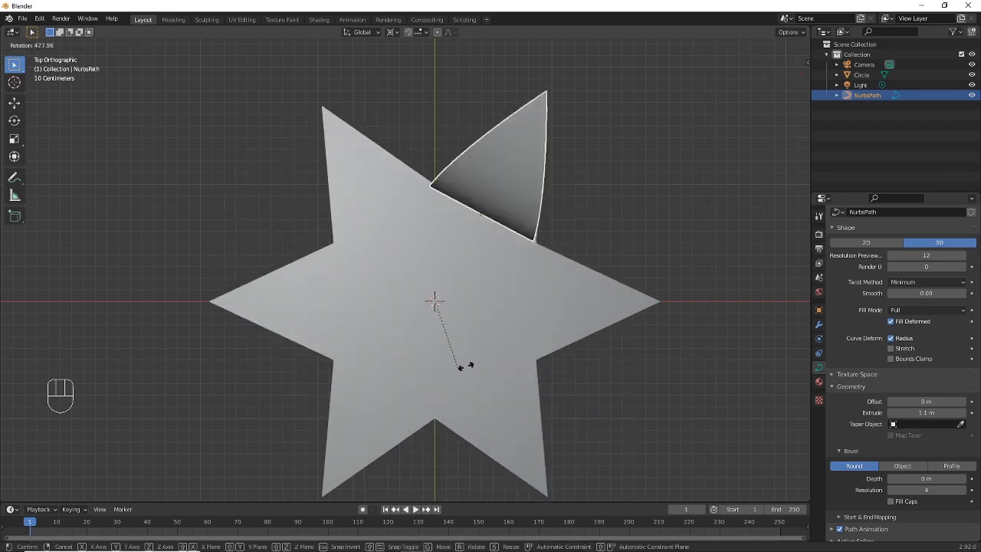
{"action": "right_click", "coordinate": [522, 223]}
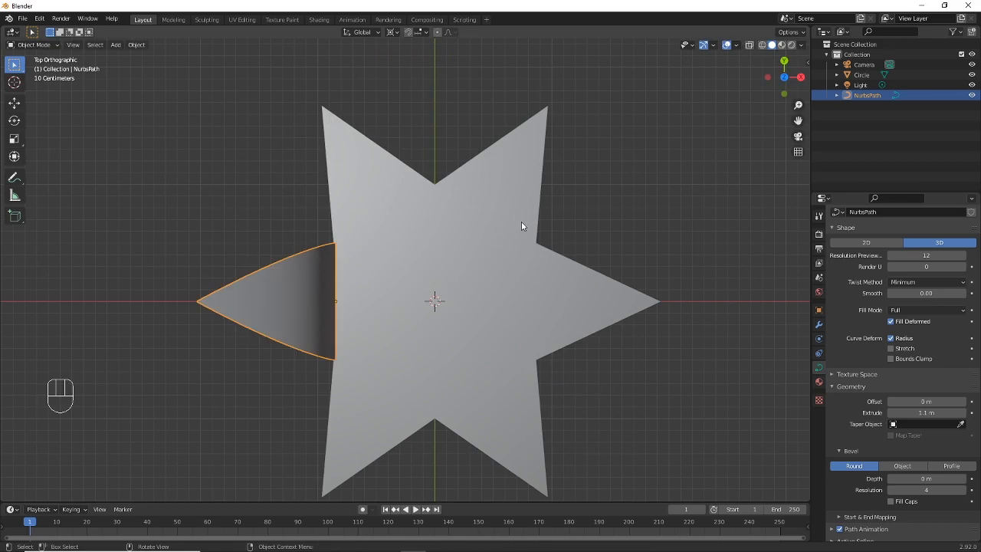
Duplicate the petal and rotate the copy 60° around the 3D cursor onto the neighbouring star arm
{"action": "middle_click_drag", "start_coordinate": [459, 203], "coordinate": [467, 198], "text": "shift"}
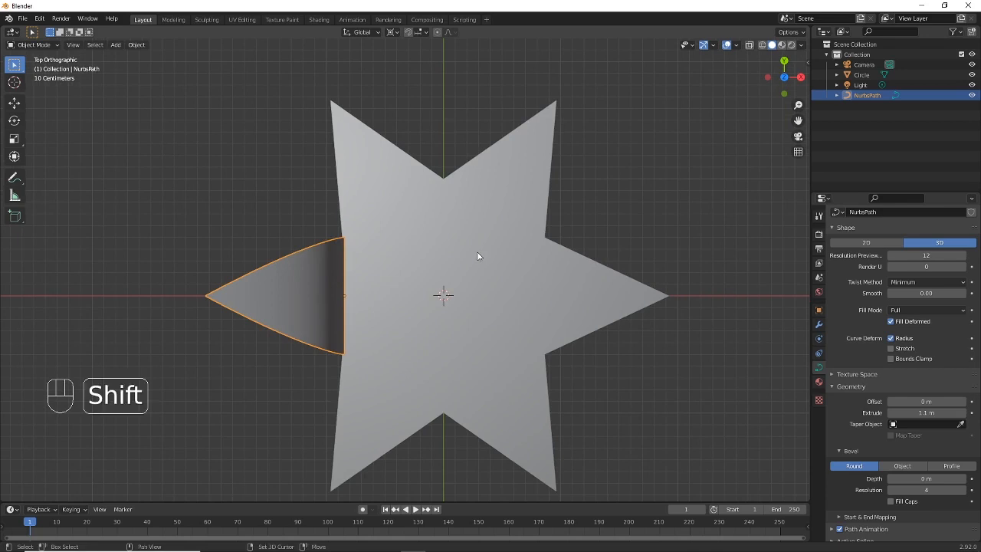
{"action": "middle_click_drag", "start_coordinate": [482, 236], "coordinate": [477, 280], "text": "shift"}
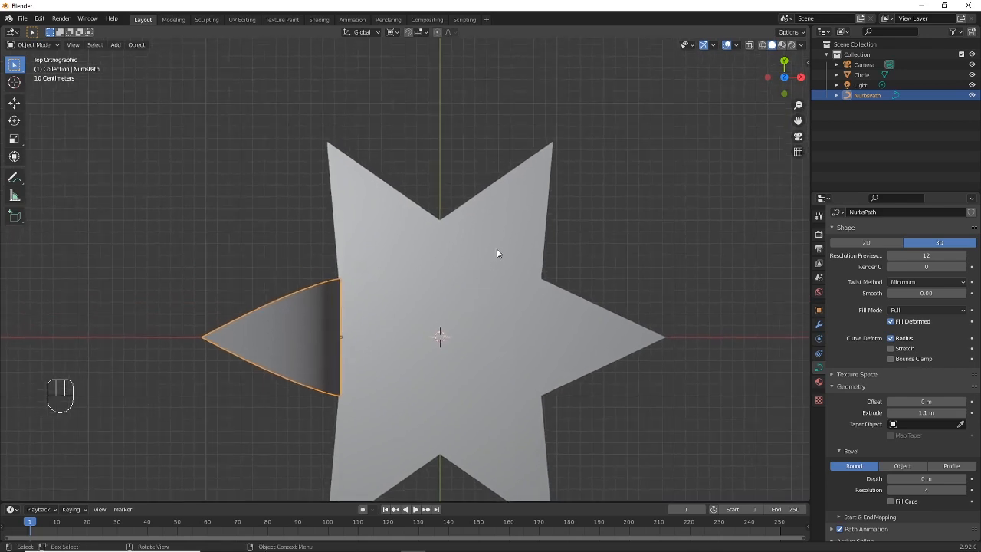
{"action": "key", "text": "shift+d"}
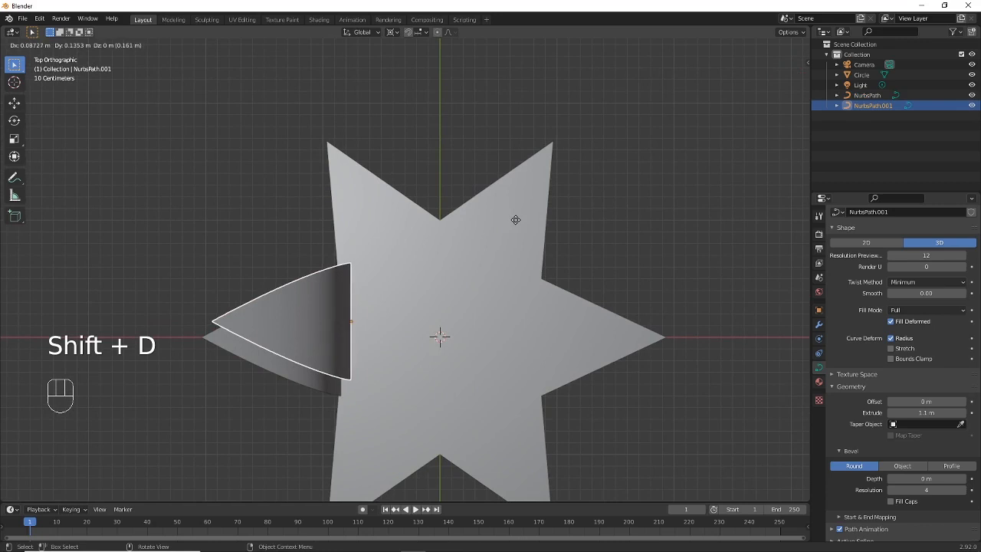
{"action": "key", "text": "r"}
{"action": "key", "text": "KP_6"}
{"action": "key", "text": "KP_0"}
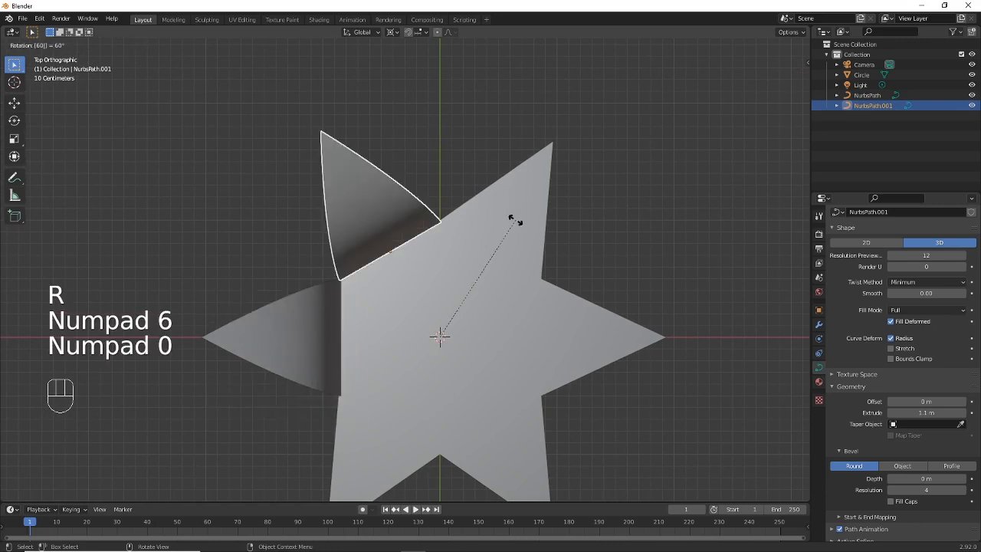
{"action": "key", "text": "Return"}
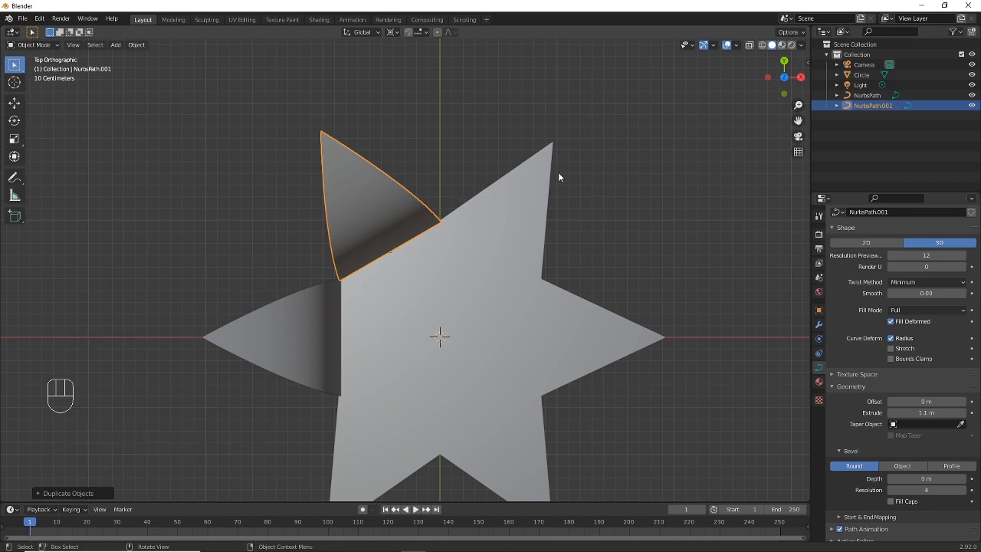
Repeat the rotated duplication four times to place petals around the remaining sides of the star's hexagonal centre
{"action": "middle_click_drag", "start_coordinate": [520, 258], "coordinate": [521, 227], "text": "shift"}
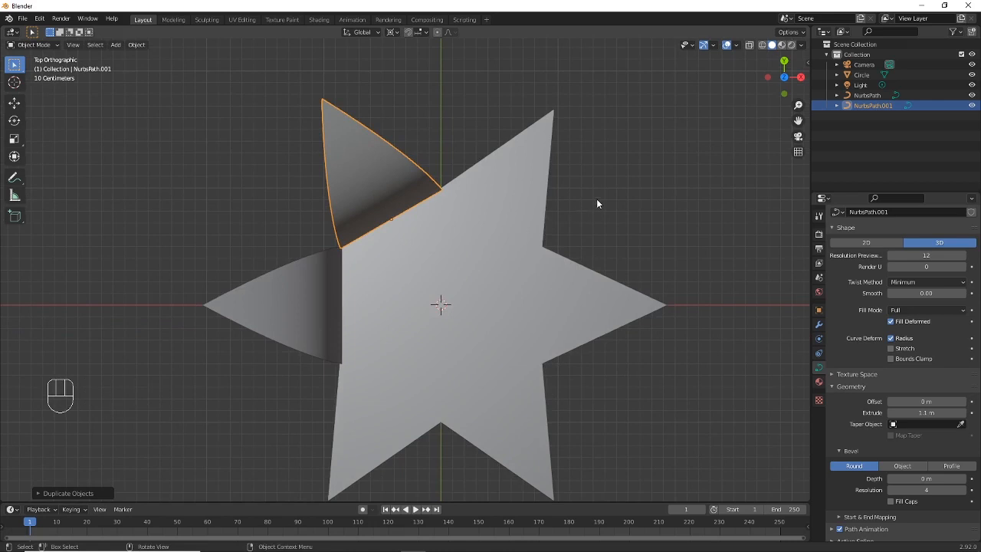
{"action": "scroll", "coordinate": [596, 201], "scroll_direction": "down", "scroll_amount": 1}
{"action": "scroll", "coordinate": [603, 197], "scroll_direction": "up", "scroll_amount": 1}
{"action": "key", "text": "shift+r"}
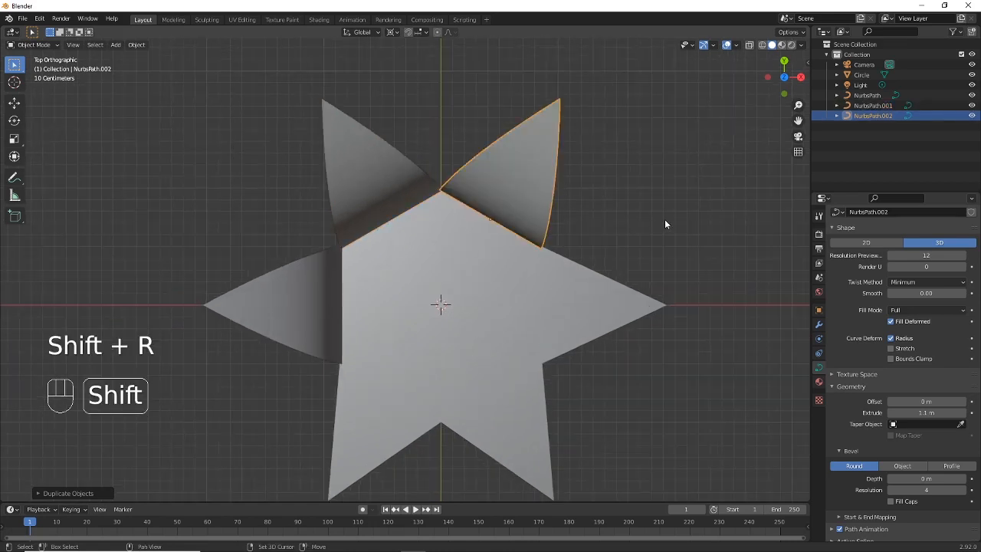
{"action": "key", "text": "shift+r"}
{"action": "key", "text": "shift+r"}
{"action": "key", "text": "shift+r"}
{"action": "middle_click_drag", "start_coordinate": [525, 392], "coordinate": [454, 219]}
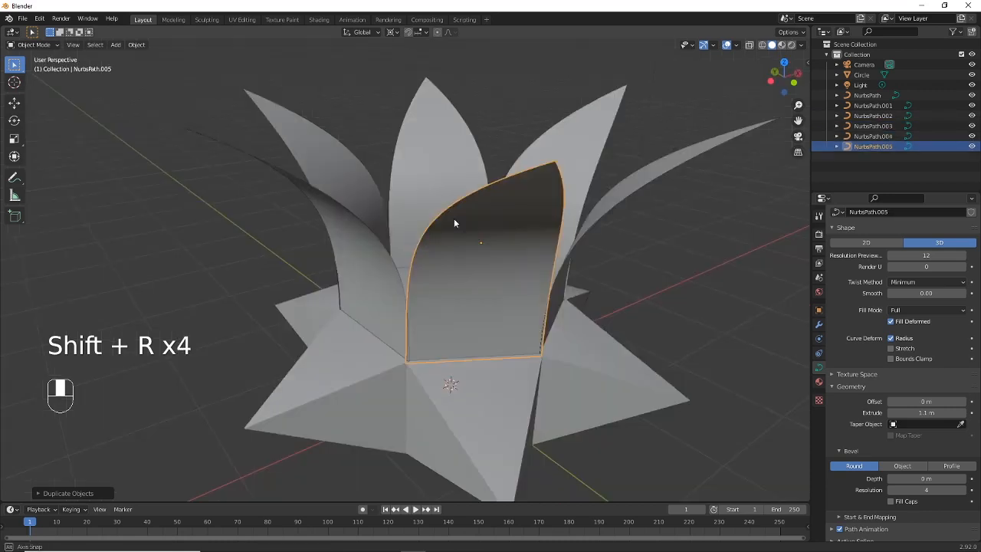
{"action": "middle_click_drag", "start_coordinate": [624, 236], "coordinate": [441, 276]}
{"action": "scroll", "coordinate": [514, 283], "scroll_direction": "up", "scroll_amount": 2}
{"action": "scroll", "coordinate": [506, 333], "scroll_direction": "up", "scroll_amount": 1}
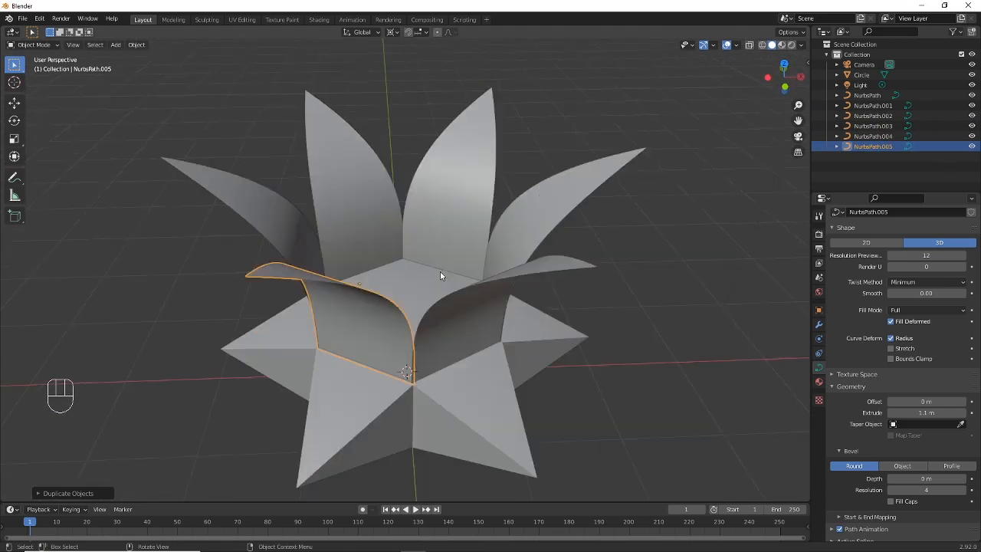
Select the star object and enter Edit Mode with face selection
{"action": "middle_click_drag", "start_coordinate": [519, 258], "coordinate": [461, 310]}
{"action": "left_click", "coordinate": [436, 314]}
{"action": "scroll", "coordinate": [434, 291], "scroll_direction": "up", "scroll_amount": 1}
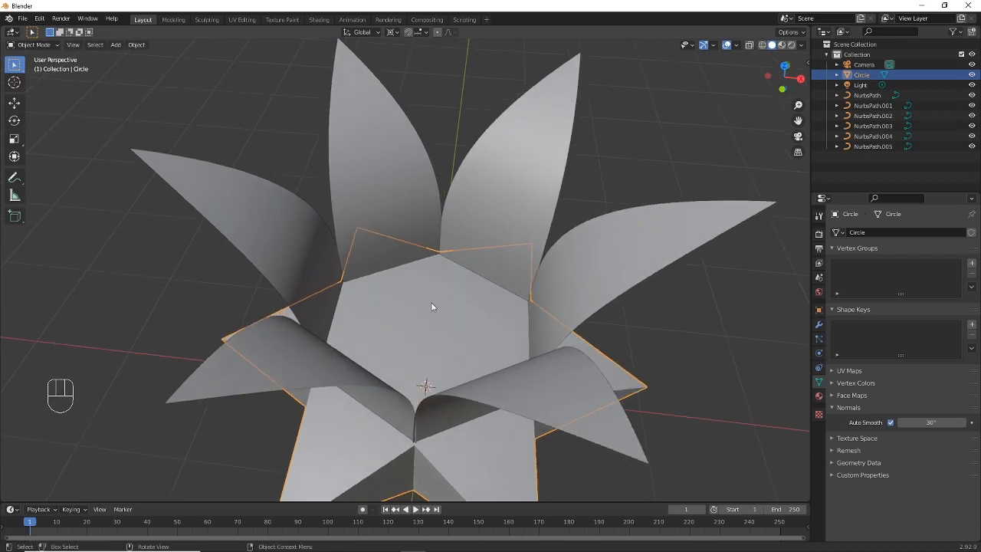
{"action": "left_click", "coordinate": [31, 44]}
{"action": "left_click", "coordinate": [30, 58]}
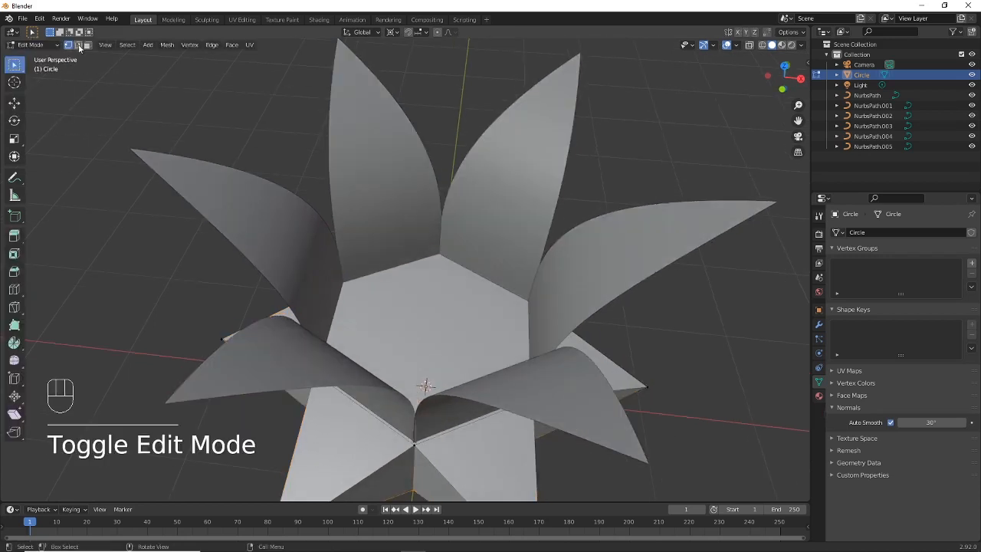
{"action": "left_click", "coordinate": [87, 45]}
Delete the star's hexagonal top face enclosed by the petals and return to Object Mode
{"action": "left_click", "coordinate": [406, 317]}
{"action": "key", "text": "x"}
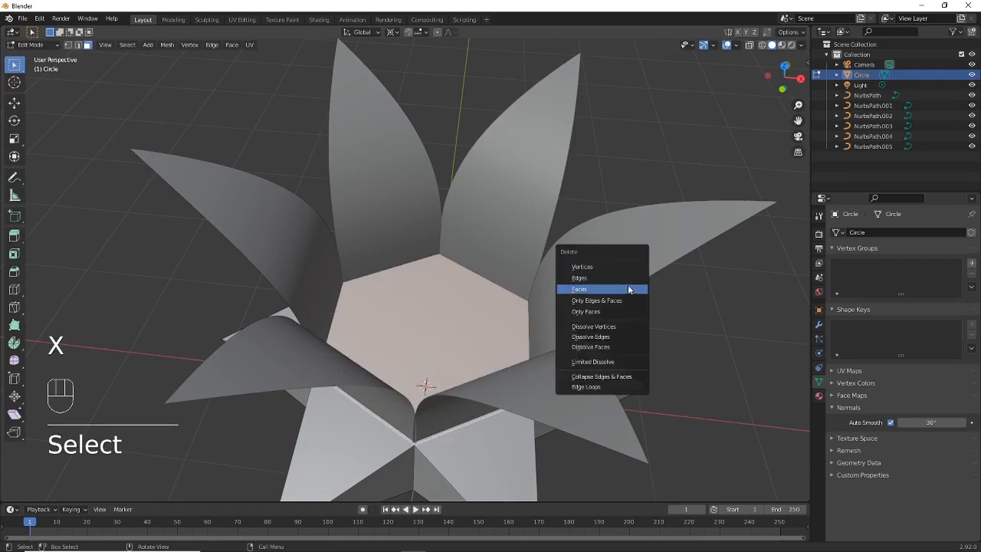
{"action": "left_click", "coordinate": [628, 289]}
{"action": "middle_click_drag", "start_coordinate": [628, 289], "coordinate": [504, 275]}
{"action": "key", "text": "Tab"}
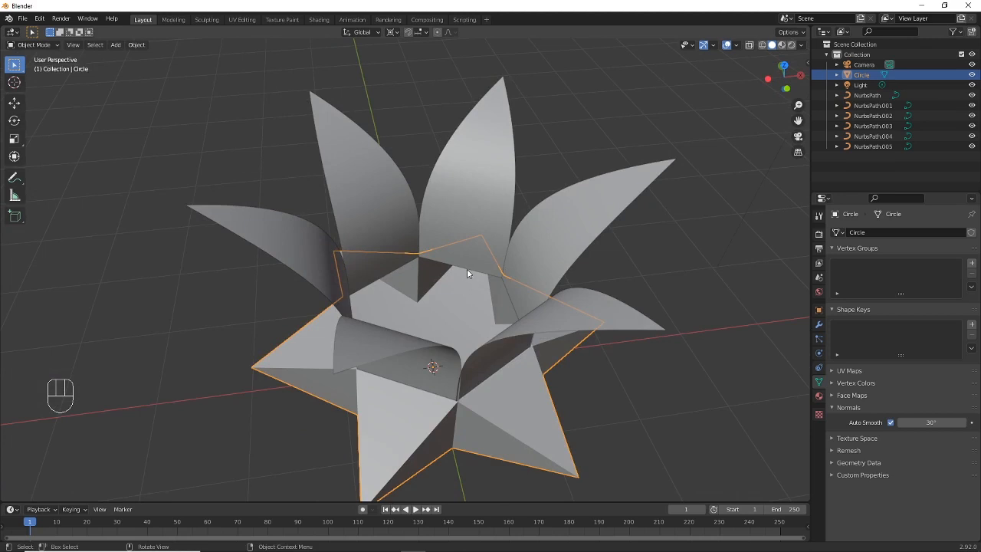
{"action": "middle_click_drag", "start_coordinate": [466, 250], "coordinate": [477, 234]}
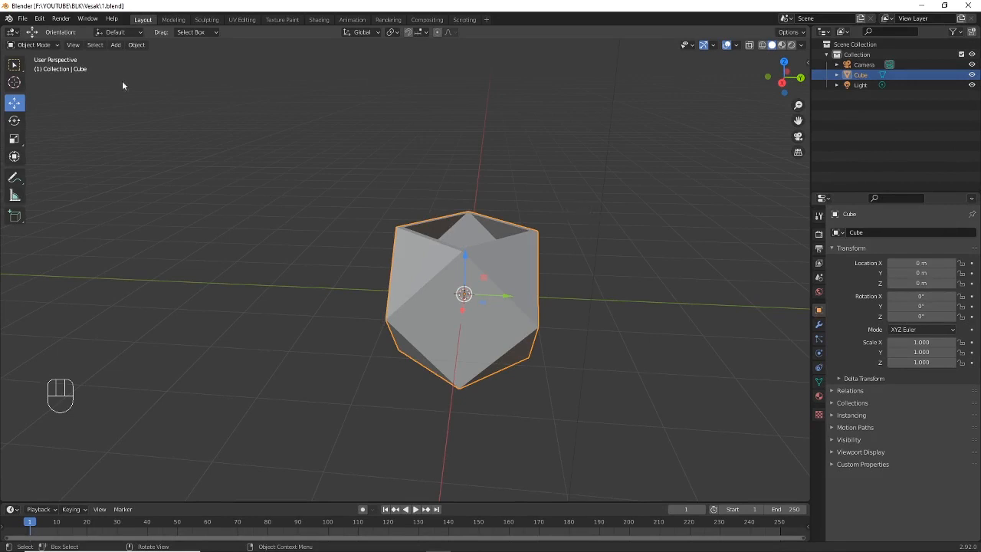
Add a 2 m mesh plane at the centre of the faceted cube shape and switch to front view
{"action": "left_click", "coordinate": [116, 44]}
{"action": "mouse_move", "coordinate": [142, 57]}
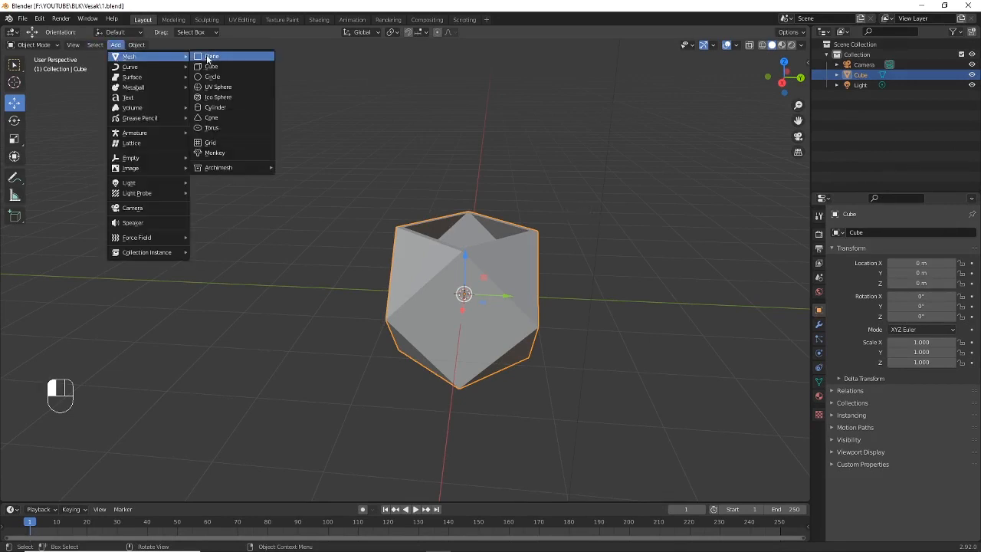
{"action": "left_click", "coordinate": [208, 58]}
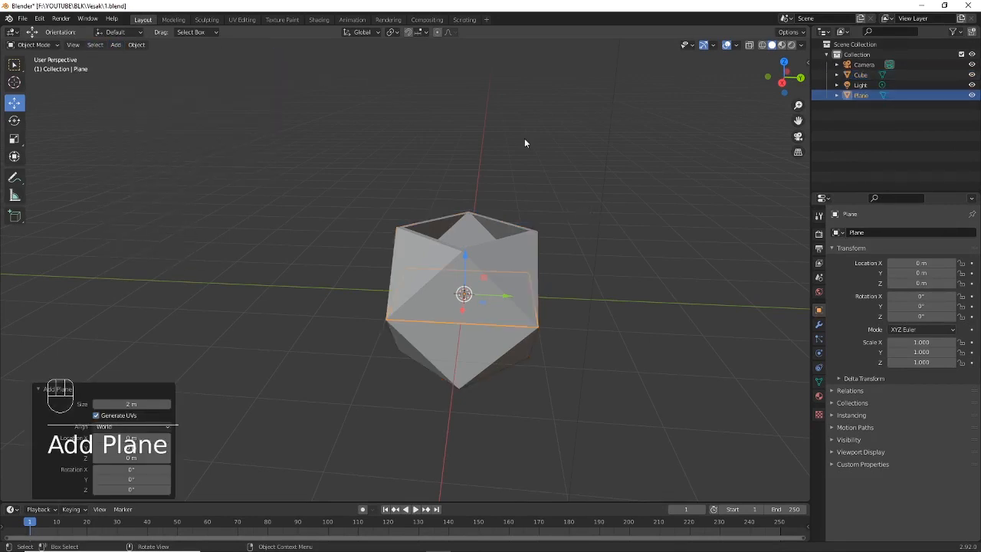
{"action": "key", "text": "KP_1"}
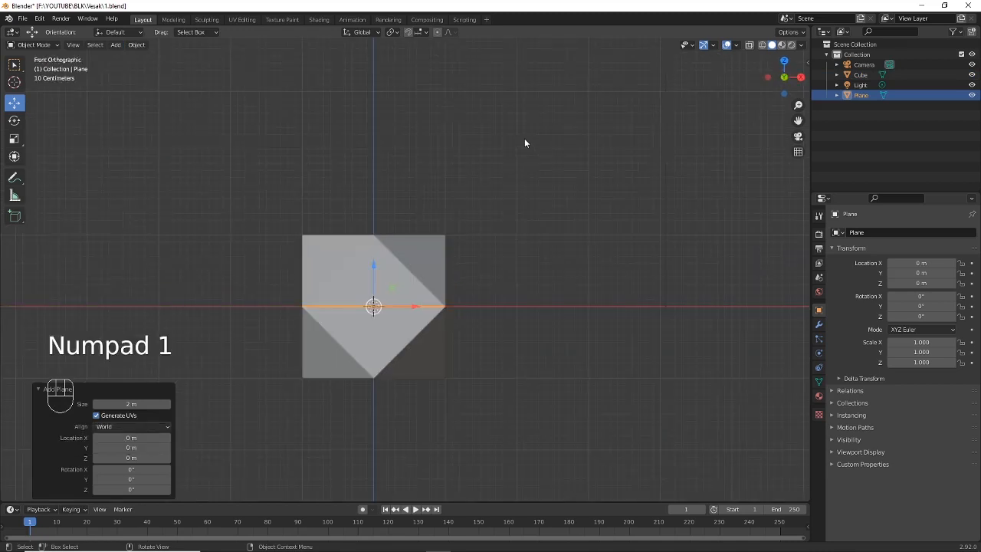
{"action": "middle_click_drag", "start_coordinate": [440, 204], "coordinate": [477, 176], "text": "shift"}
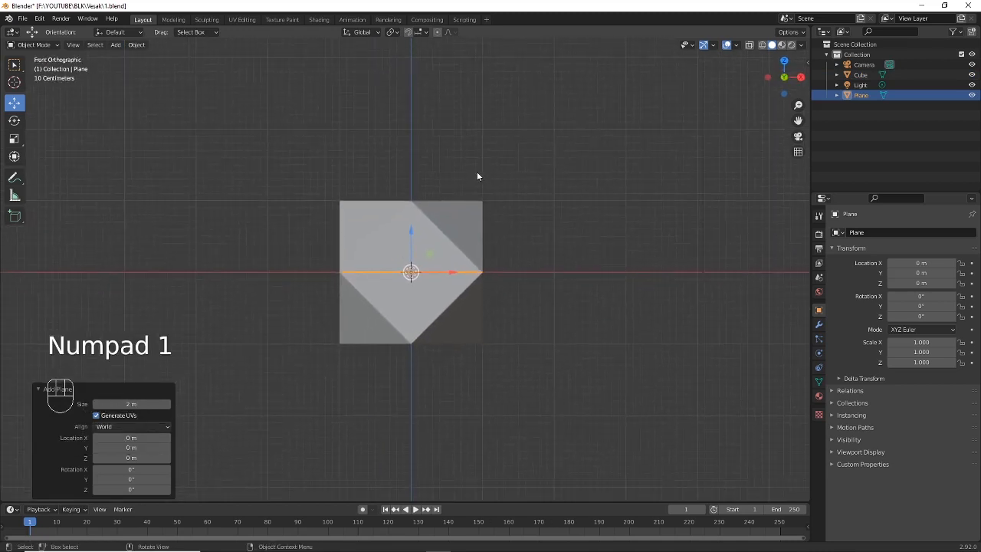
Rotate the new plane 90° about the X axis so it stands upright
{"action": "key", "text": "r"}
{"action": "key", "text": "x"}
{"action": "key", "text": "KP_9"}
{"action": "key", "text": "KP_0"}
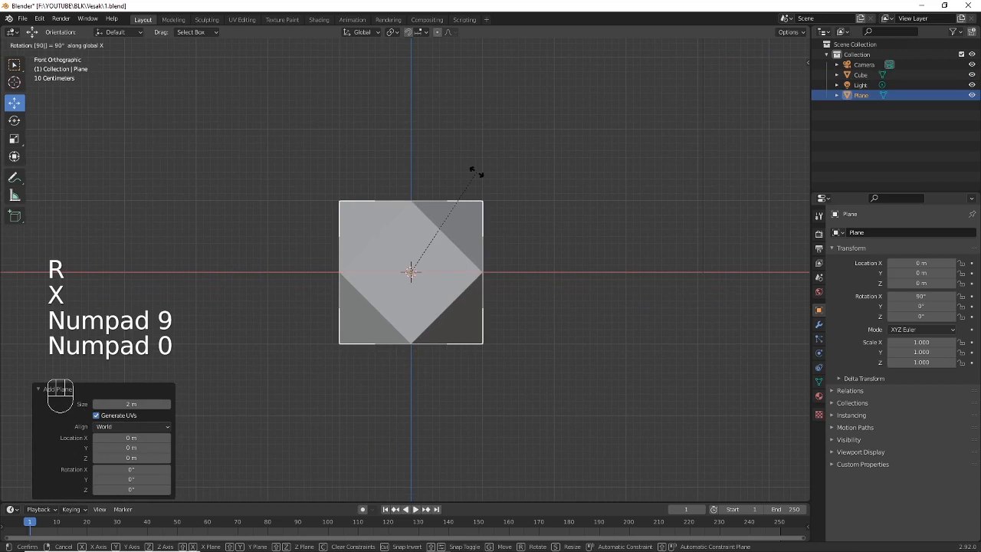
{"action": "key", "text": "Return"}
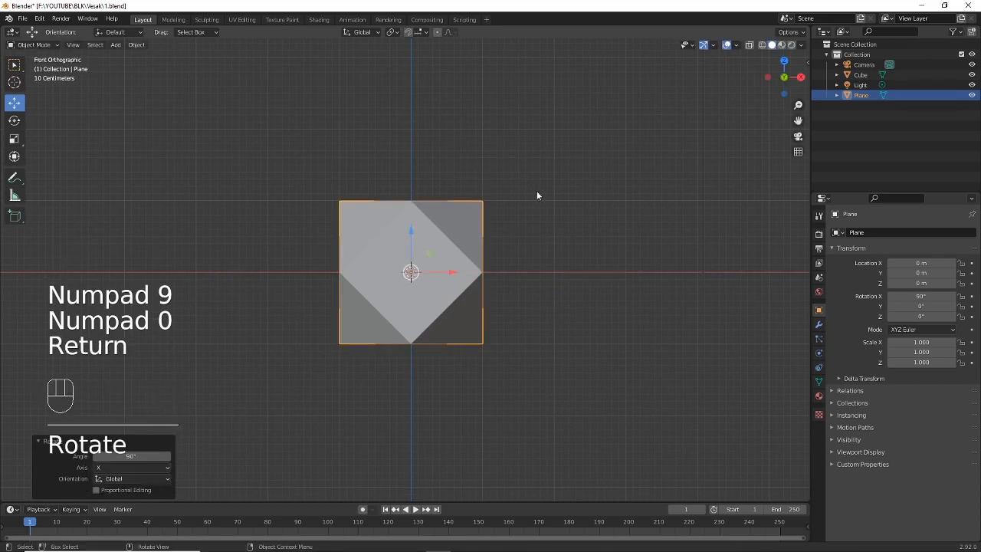
Scale the plane into a thin vertical strip, about 0.04 along X and about 2.84 along Z
{"action": "key", "text": "s"}
{"action": "key", "text": "x"}
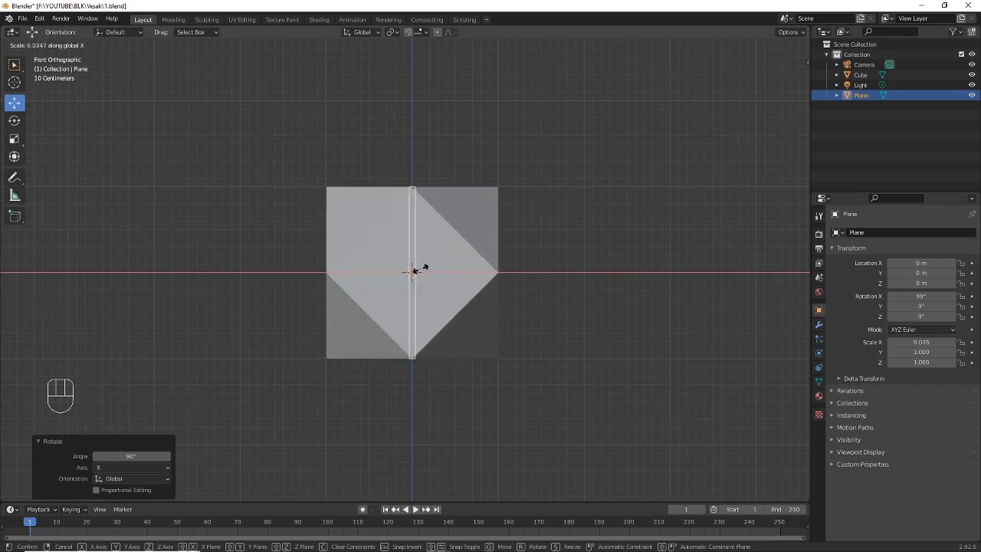
{"action": "left_click", "coordinate": [415, 271]}
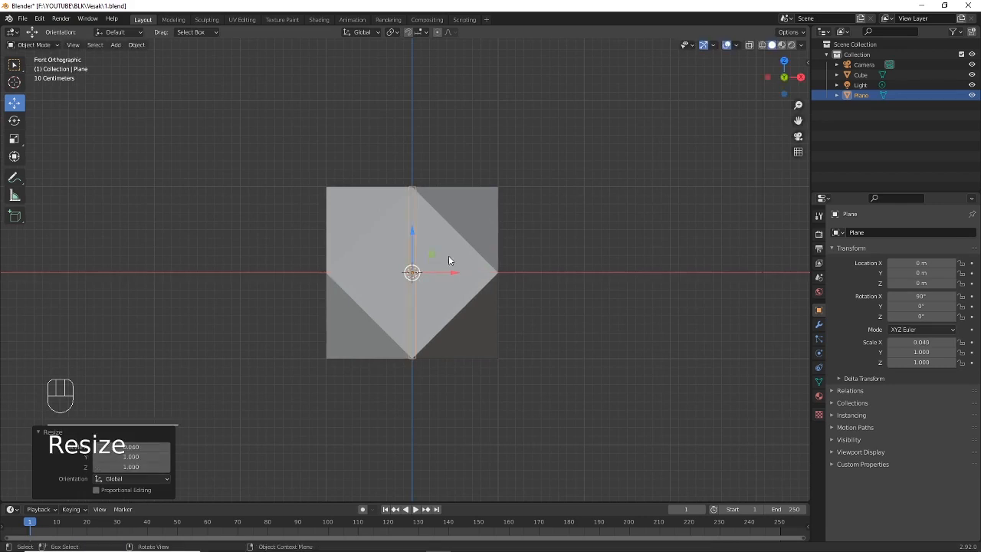
{"action": "scroll", "coordinate": [572, 220], "scroll_direction": "down", "scroll_amount": 5}
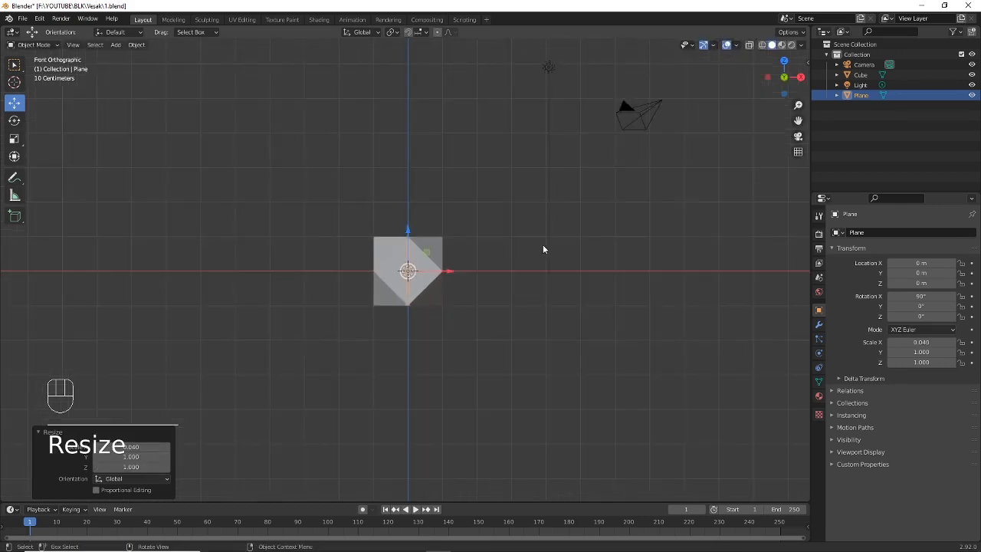
{"action": "key", "text": "s"}
{"action": "key", "text": "z"}
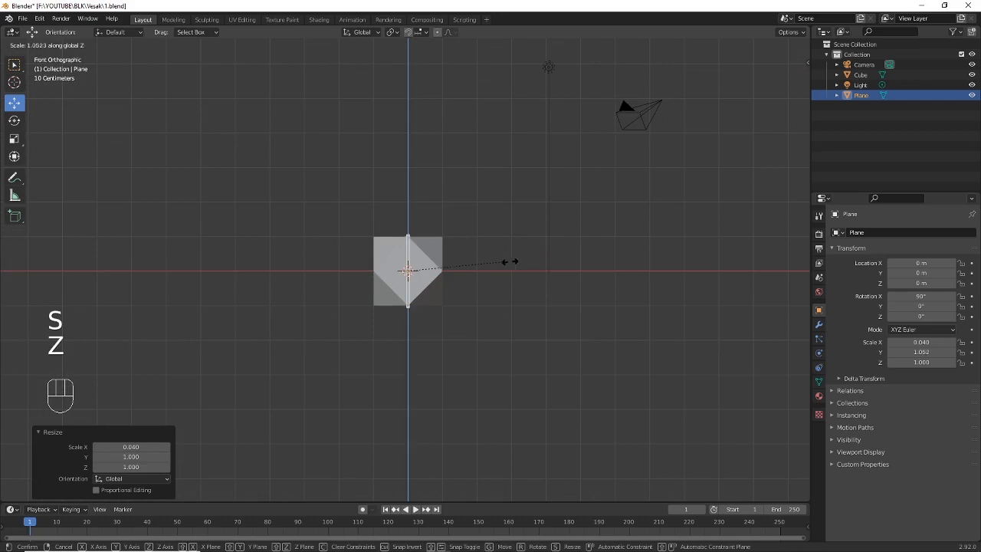
{"action": "left_click", "coordinate": [680, 293]}
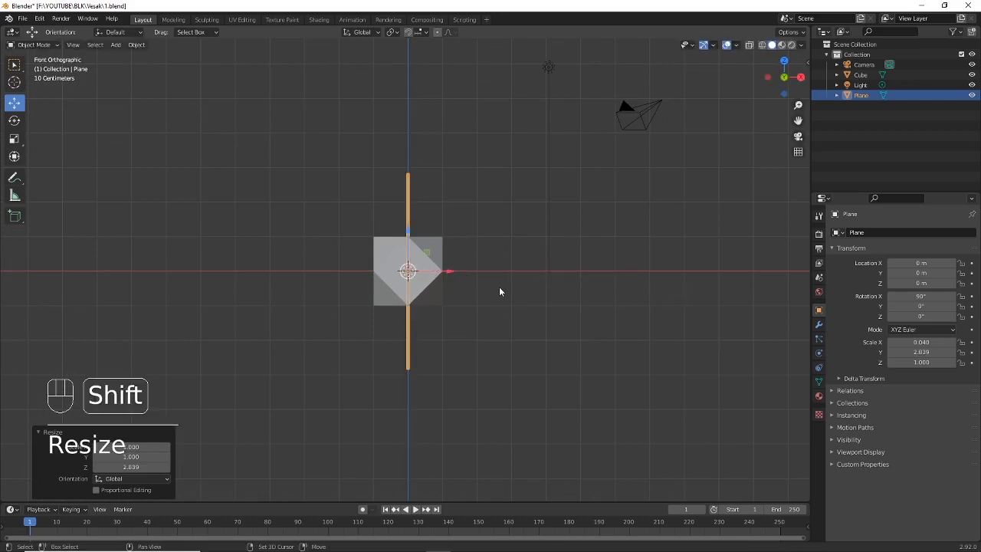
Move the strip down about 3.79 m along Z so it hangs below the faceted cube shape
{"action": "middle_click_drag", "start_coordinate": [499, 291], "coordinate": [510, 234], "text": "shift"}
{"action": "key", "text": "g"}
{"action": "key", "text": "z"}
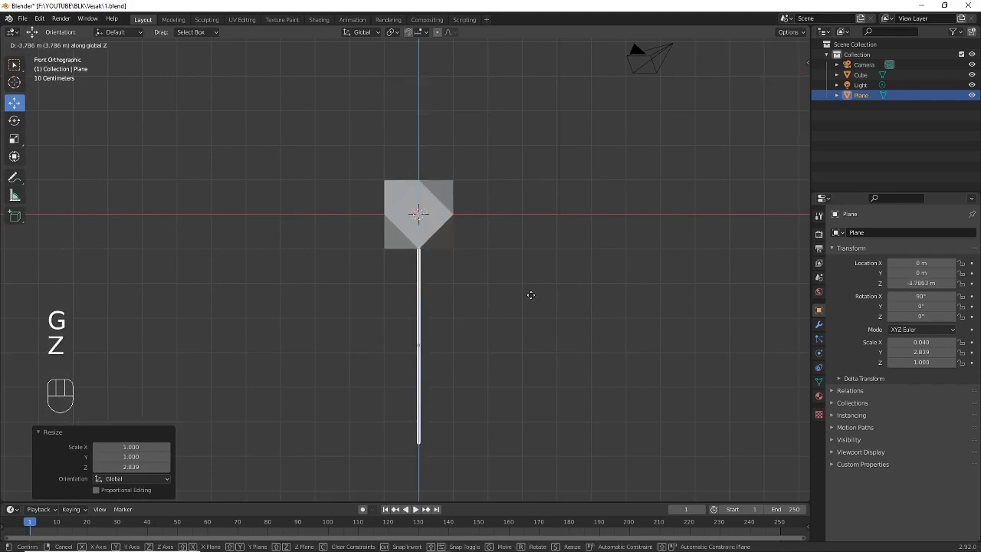
{"action": "left_click", "coordinate": [530, 296]}
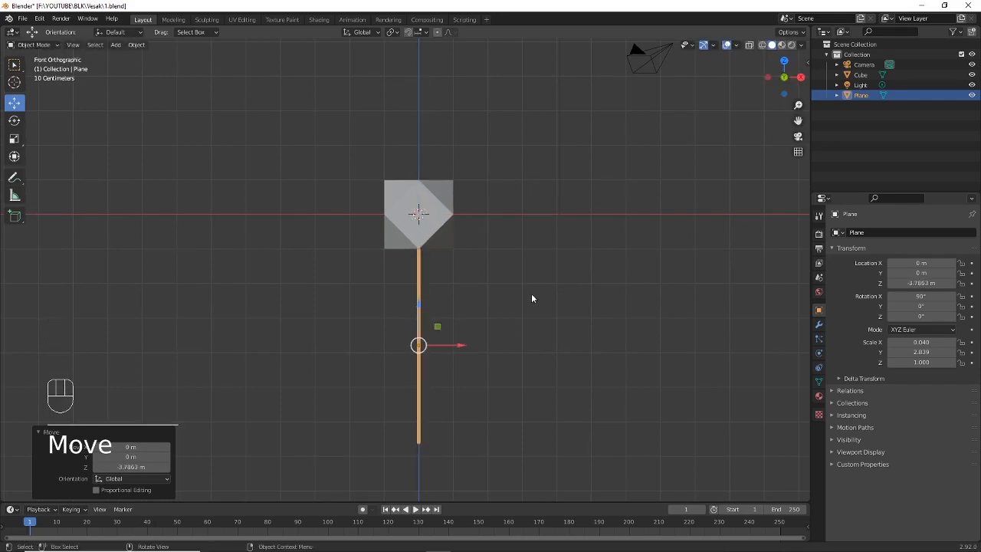
In top view, move the strip about -0.93 m along Y to the front corner of the diamond opening
{"action": "middle_click_drag", "start_coordinate": [542, 218], "coordinate": [465, 221]}
{"action": "scroll", "coordinate": [477, 209], "scroll_direction": "up", "scroll_amount": 2}
{"action": "scroll", "coordinate": [464, 222], "scroll_direction": "up", "scroll_amount": 2}
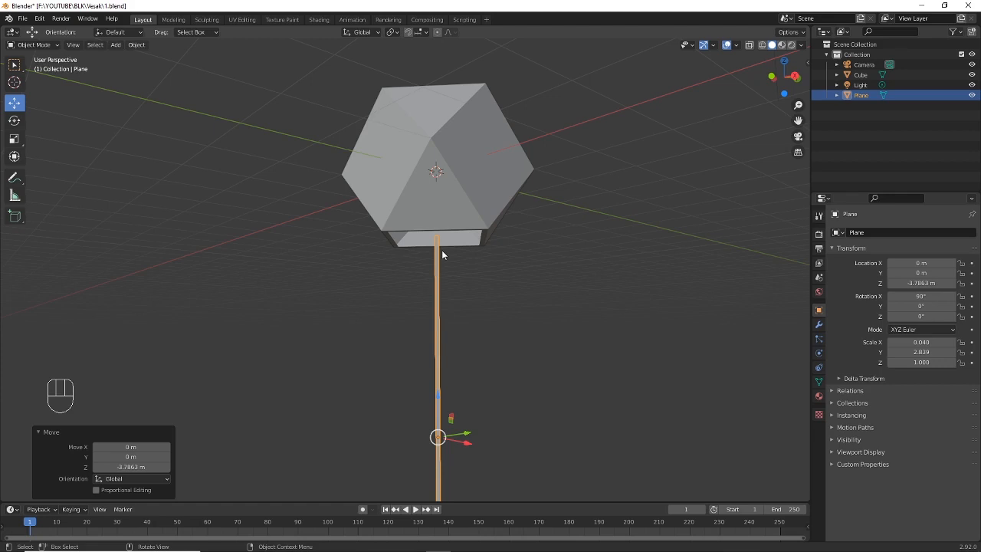
{"action": "key", "text": "KP_7"}
{"action": "scroll", "coordinate": [441, 254], "scroll_direction": "up", "scroll_amount": 2}
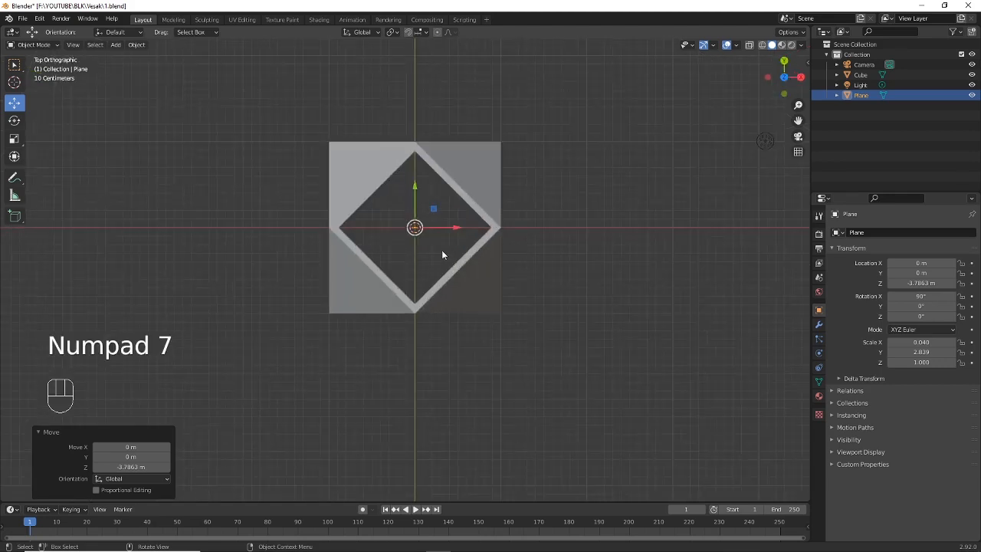
{"action": "middle_click_drag", "start_coordinate": [431, 291], "coordinate": [432, 311], "text": "shift"}
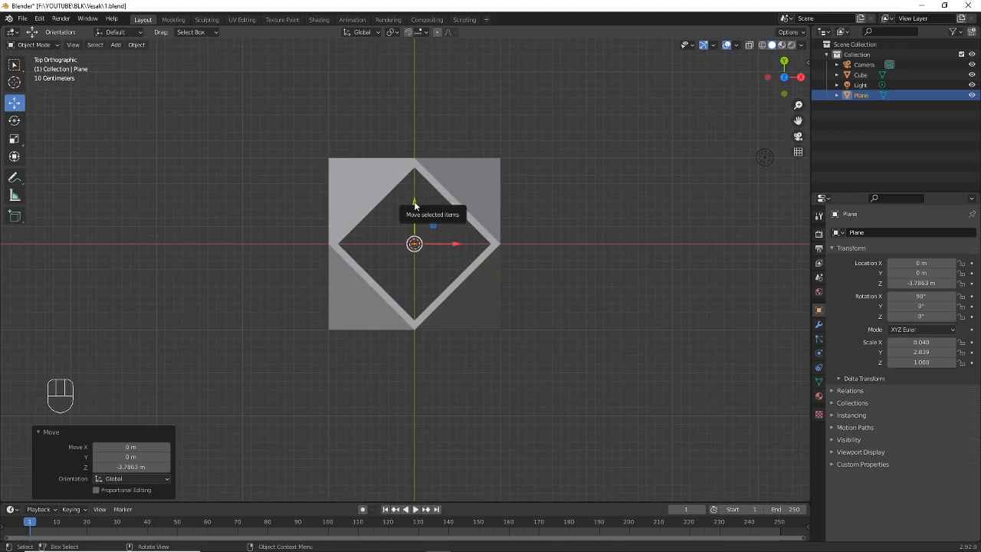
{"action": "left_click_drag", "start_coordinate": [414, 206], "coordinate": [412, 283]}
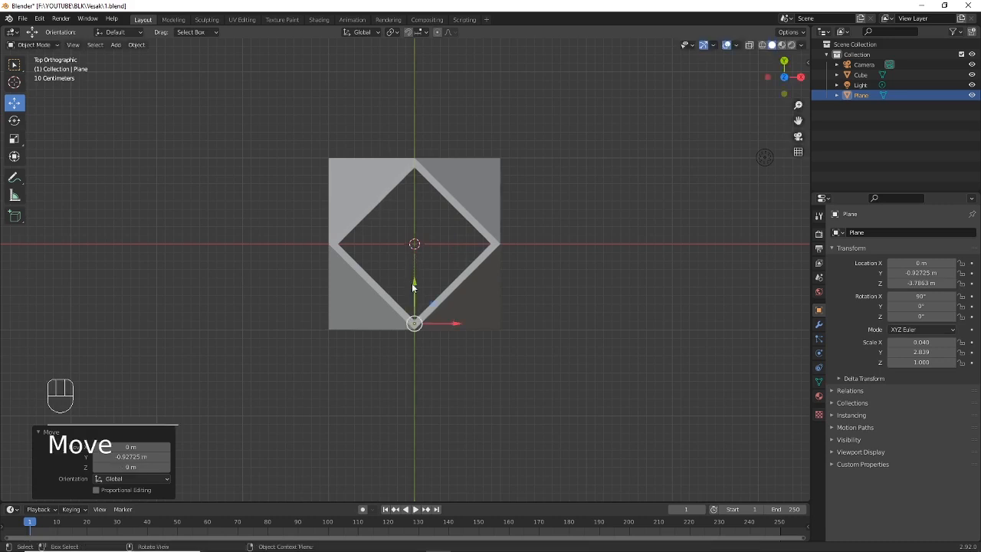
Rotate the strip 45° about Z to align it with the edge of the diamond opening
{"action": "scroll", "coordinate": [521, 347], "scroll_direction": "up", "scroll_amount": 4}
{"action": "middle_click_drag", "start_coordinate": [515, 336], "coordinate": [491, 322], "text": "shift"}
{"action": "scroll", "coordinate": [491, 322], "scroll_direction": "up", "scroll_amount": 1}
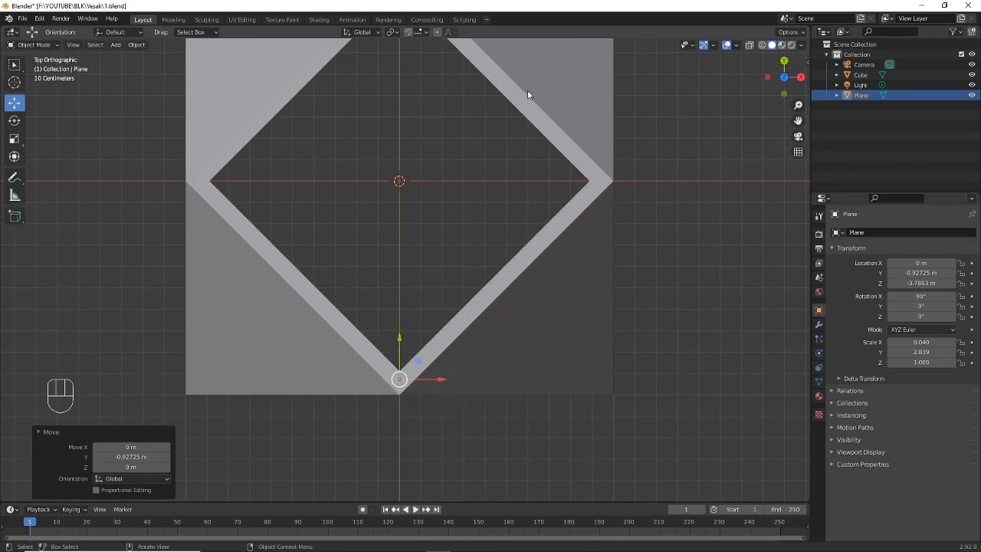
{"action": "middle_click_drag", "start_coordinate": [531, 187], "coordinate": [528, 222], "text": "shift"}
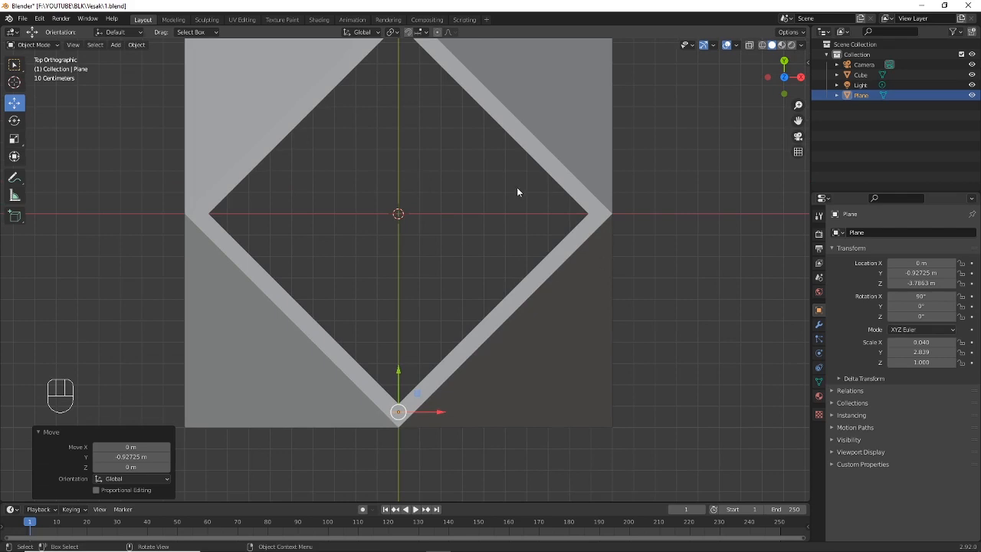
{"action": "type", "text": "rz"}
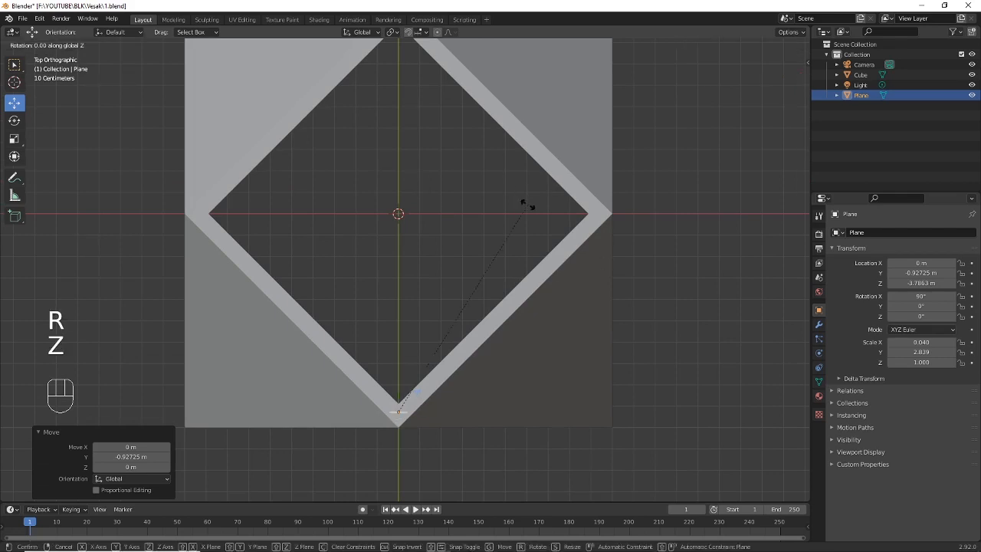
{"action": "type", "text": "45"}
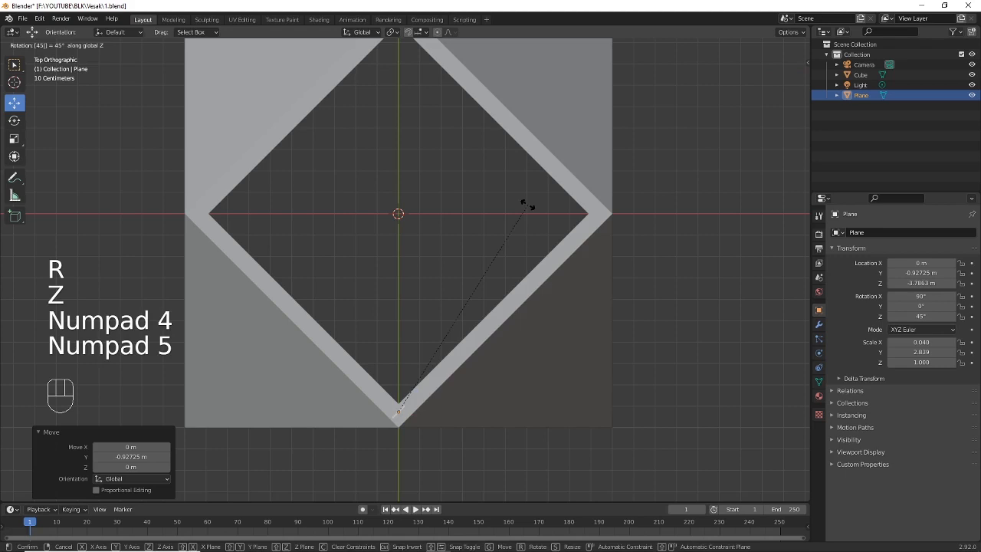
{"action": "key", "text": "Return"}
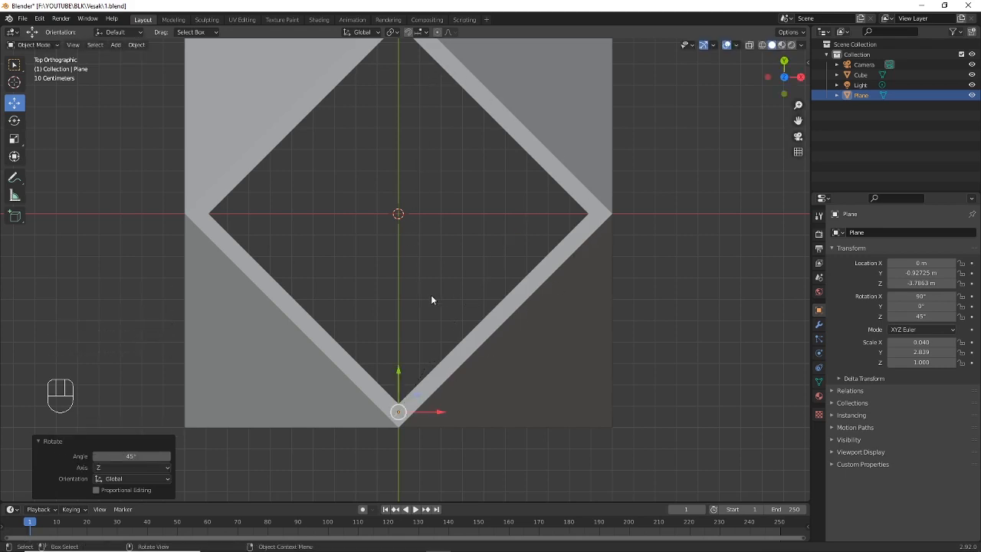
Nudge the strip into the opening's corner, about 0.03 m in X and 0.01 m in Y, and lower it about 0.04 m
{"action": "key", "text": "g"}
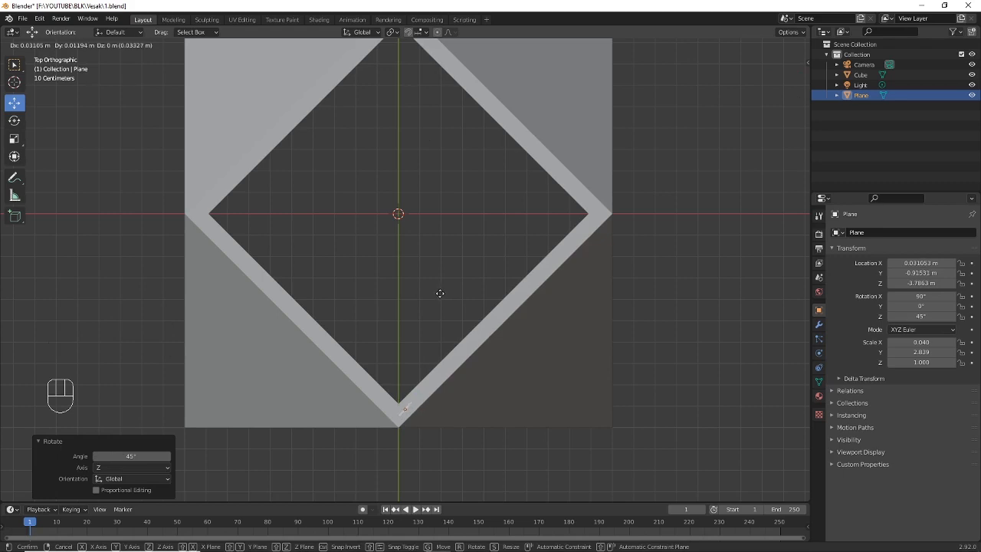
{"action": "left_click", "coordinate": [440, 294]}
{"action": "middle_click_drag", "start_coordinate": [471, 341], "coordinate": [420, 227]}
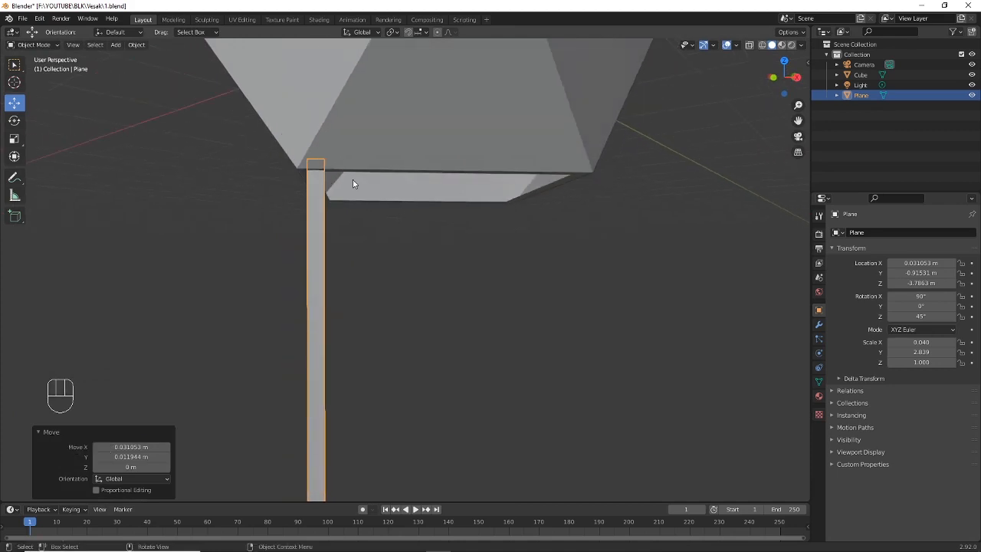
{"action": "middle_click_drag", "start_coordinate": [354, 181], "coordinate": [350, 192]}
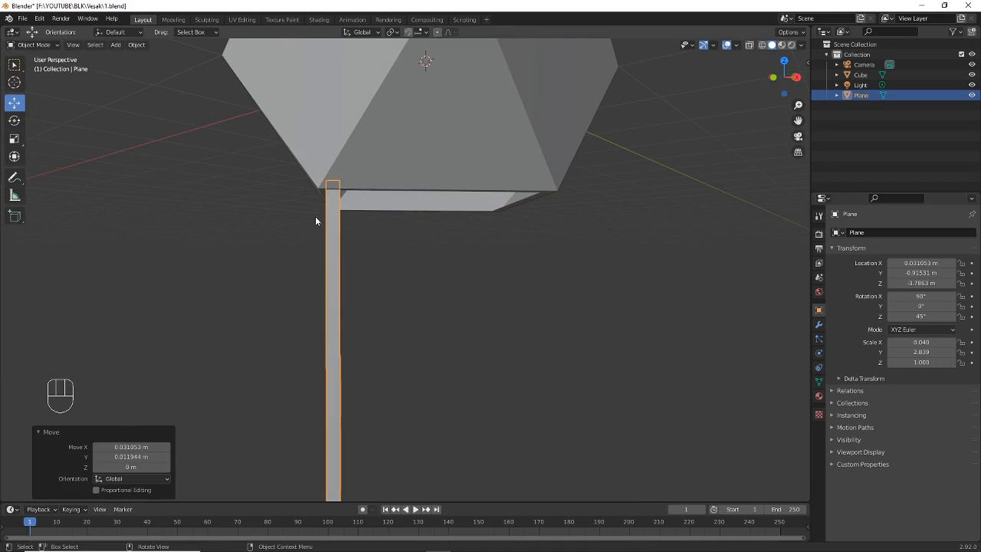
{"action": "key", "text": "g"}
{"action": "key", "text": "z"}
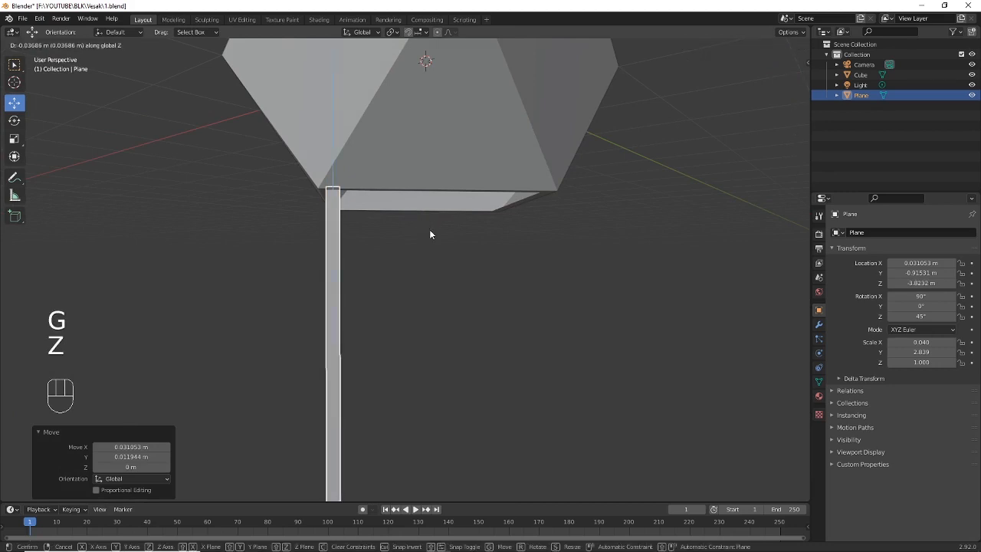
{"action": "left_click", "coordinate": [430, 233]}
Duplicate the strip in top view and place the copy at the shape's outer corner, about X -1.02 m, Y -1.01 m
{"action": "middle_click_drag", "start_coordinate": [430, 234], "coordinate": [430, 306]}
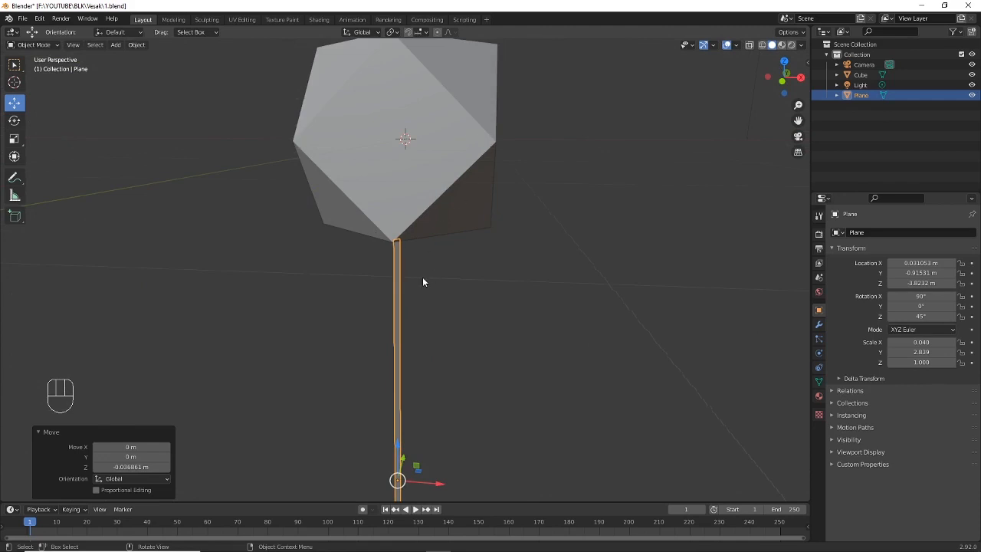
{"action": "key", "text": "KP_7"}
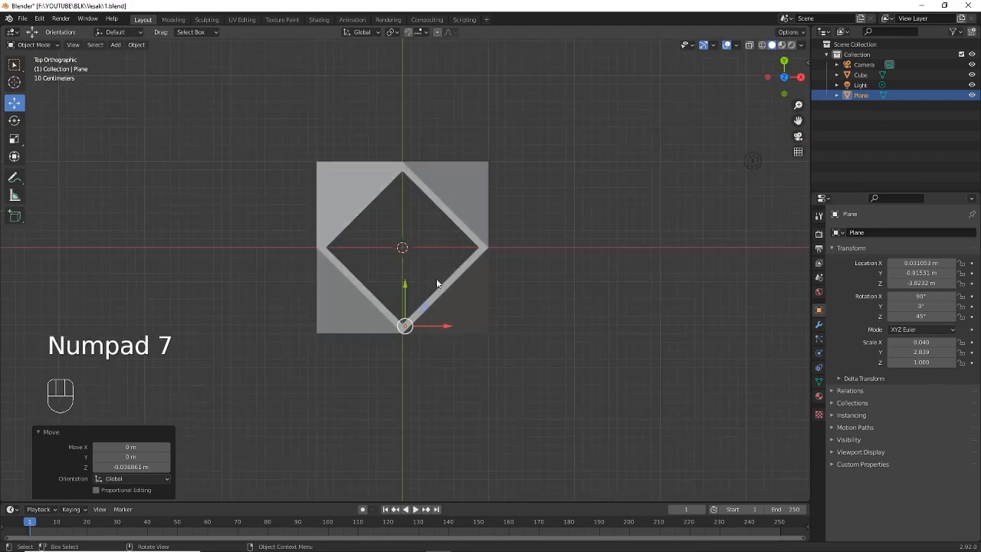
{"action": "scroll", "coordinate": [445, 287], "scroll_direction": "up", "scroll_amount": 2}
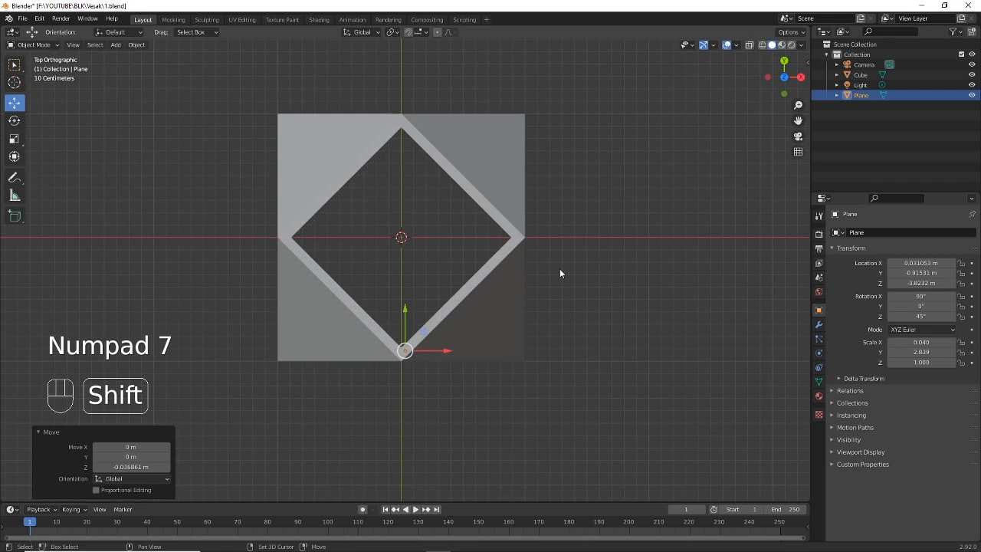
{"action": "key", "text": "shift+d"}
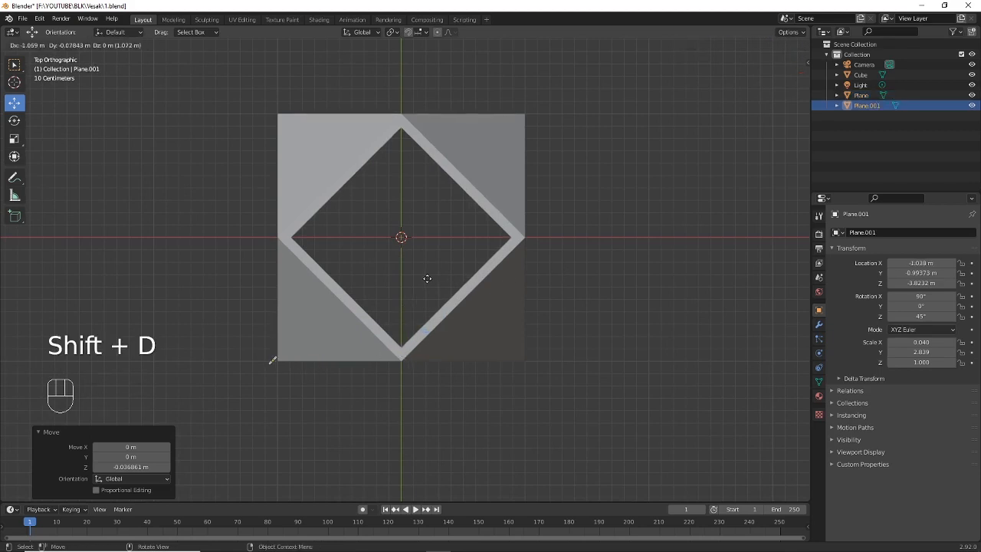
{"action": "left_click", "coordinate": [429, 285]}
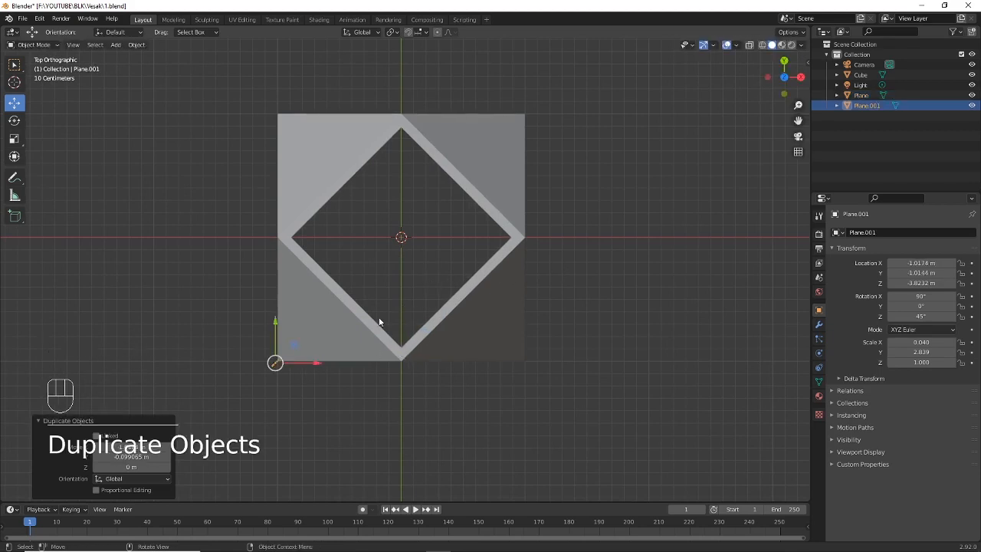
Raise the duplicated strip about 0.99 m along Z so its top meets the shape's side corner
{"action": "middle_click_drag", "start_coordinate": [380, 322], "coordinate": [433, 304]}
{"action": "key", "text": "g"}
{"action": "key", "text": "z"}
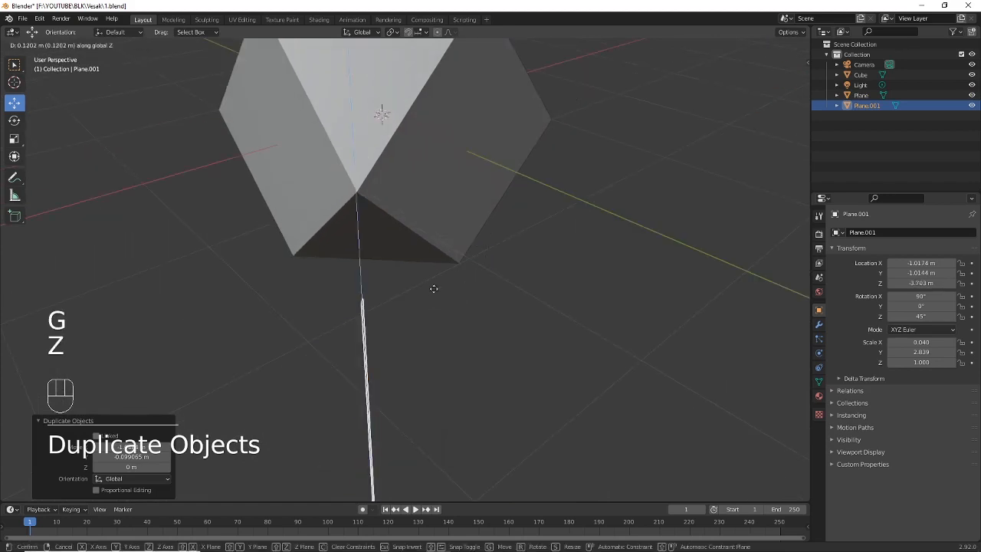
{"action": "left_click", "coordinate": [433, 244]}
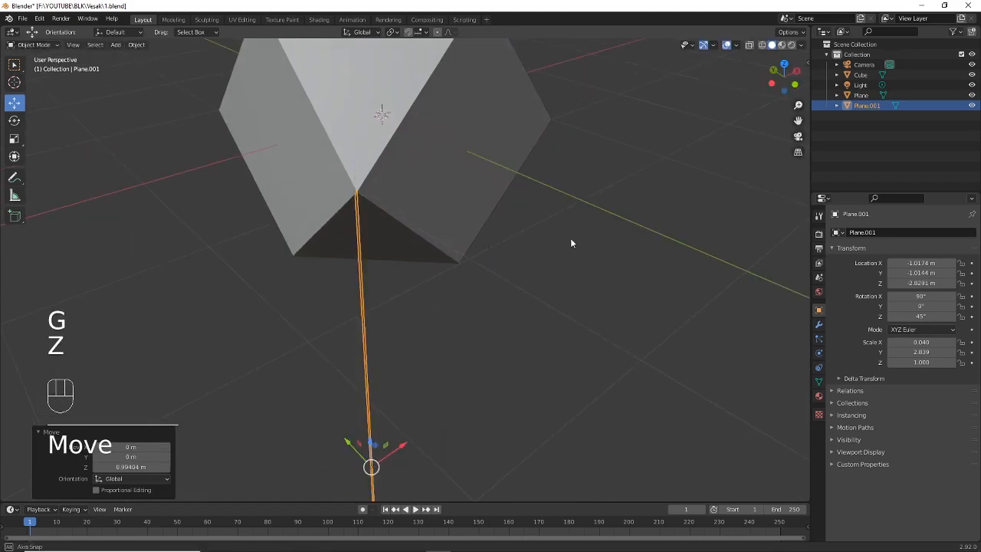
Add an Array modifier to the original strip under the bottom edge and set its count to 15
{"action": "middle_click_drag", "start_coordinate": [570, 237], "coordinate": [508, 219]}
{"action": "middle_click_drag", "start_coordinate": [240, 140], "coordinate": [292, 188]}
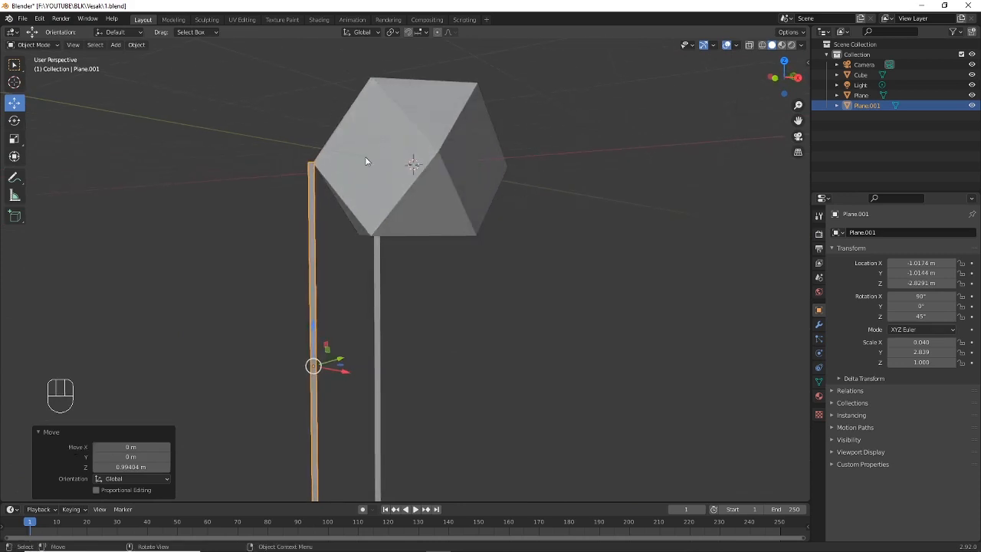
{"action": "left_click", "coordinate": [376, 272]}
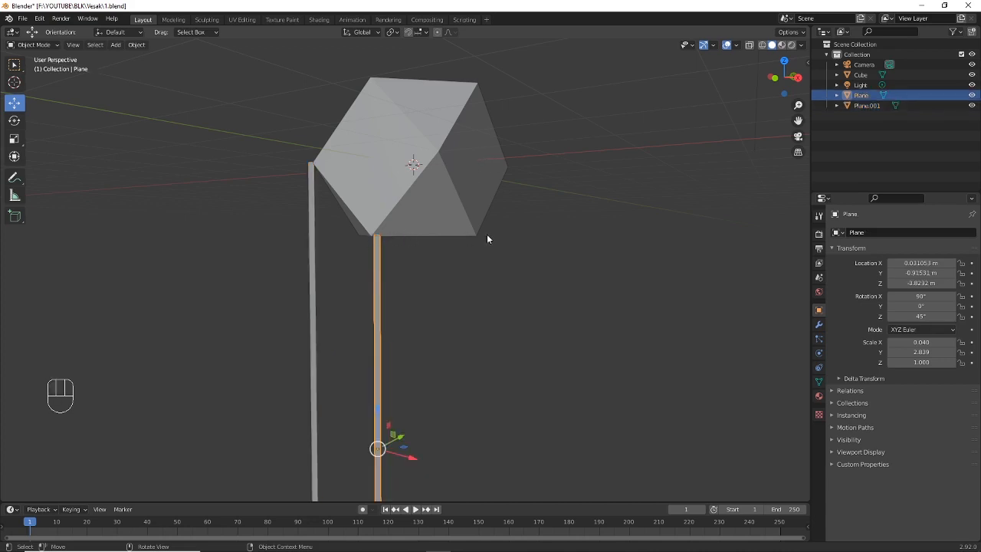
{"action": "middle_click_drag", "start_coordinate": [488, 233], "coordinate": [484, 244]}
{"action": "scroll", "coordinate": [485, 245], "scroll_direction": "up", "scroll_amount": 1}
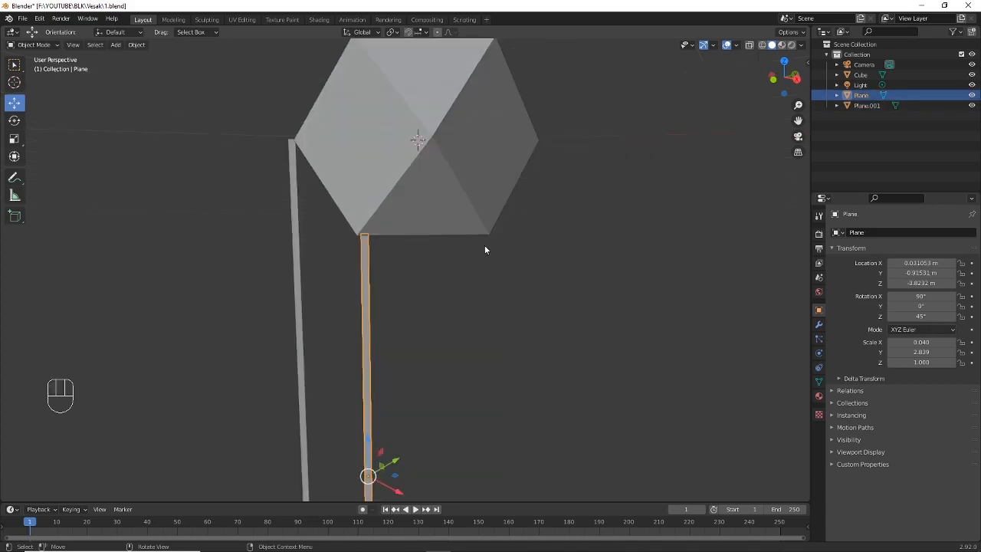
{"action": "left_click", "coordinate": [819, 324]}
{"action": "left_click", "coordinate": [871, 232]}
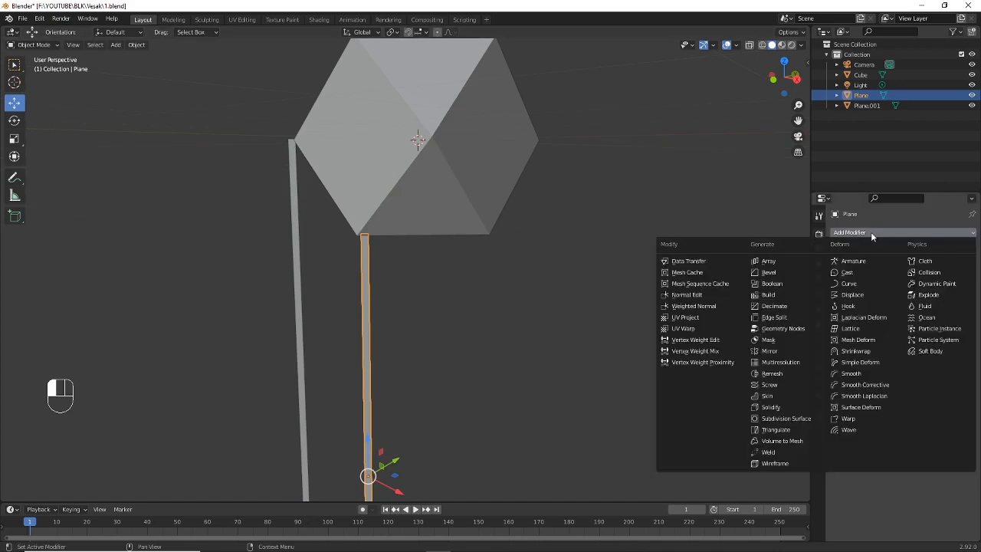
{"action": "left_click", "coordinate": [778, 263]}
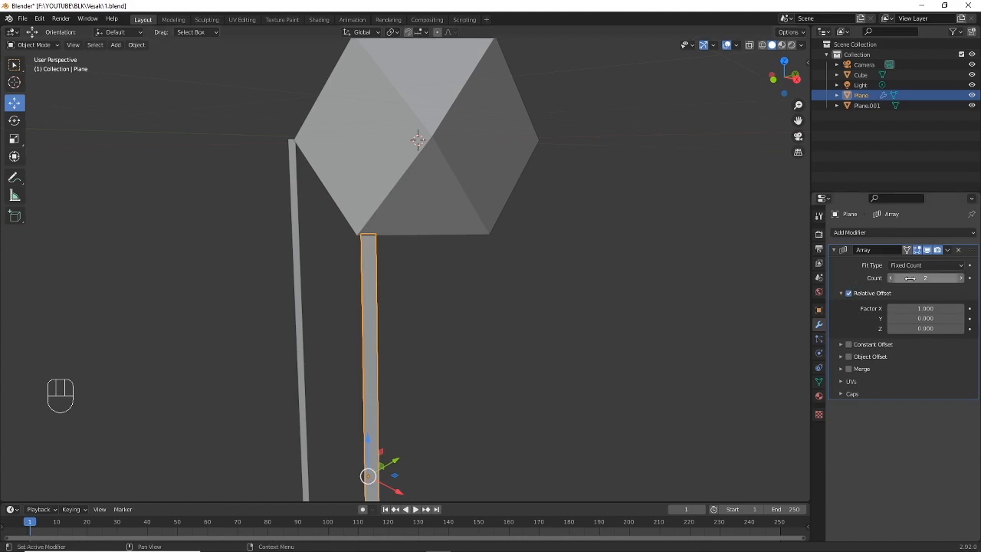
{"action": "left_click_drag", "start_coordinate": [921, 278], "coordinate": [960, 278]}
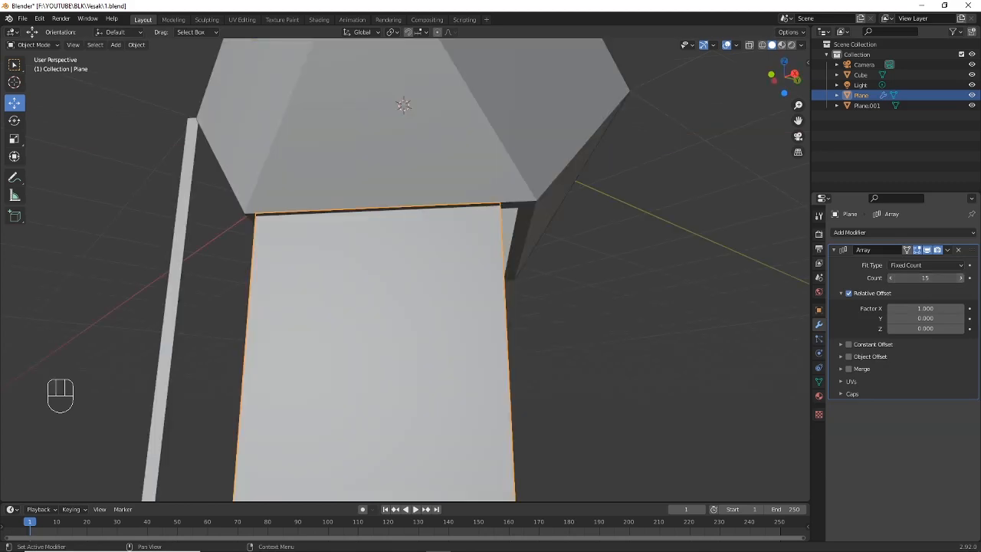
Set the Array modifier's count to 16 for the strips under the bottom edge
{"action": "left_click", "coordinate": [961, 278]}
{"action": "middle_click_drag", "start_coordinate": [435, 184], "coordinate": [457, 193]}
{"action": "scroll", "coordinate": [457, 192], "scroll_direction": "up", "scroll_amount": 1}
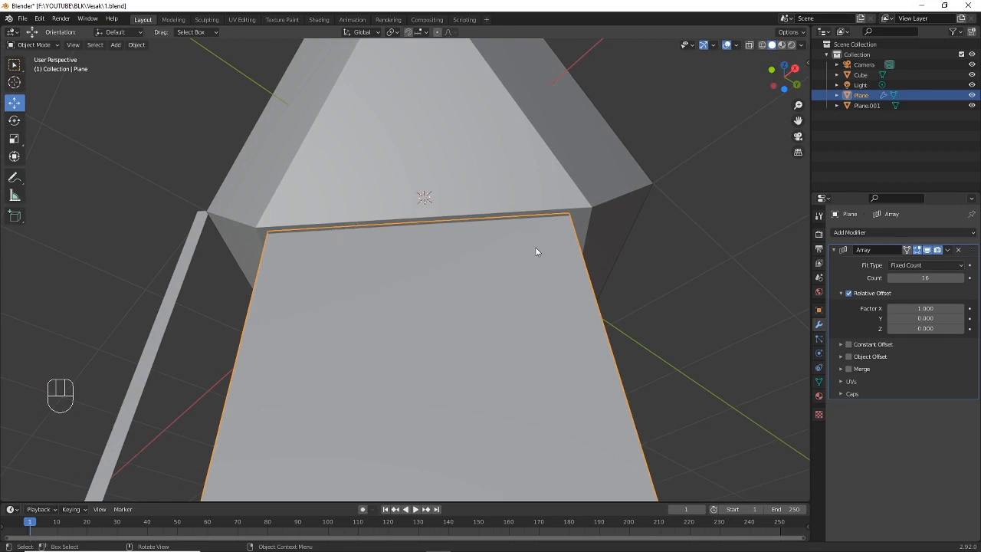
{"action": "left_click", "coordinate": [962, 309]}
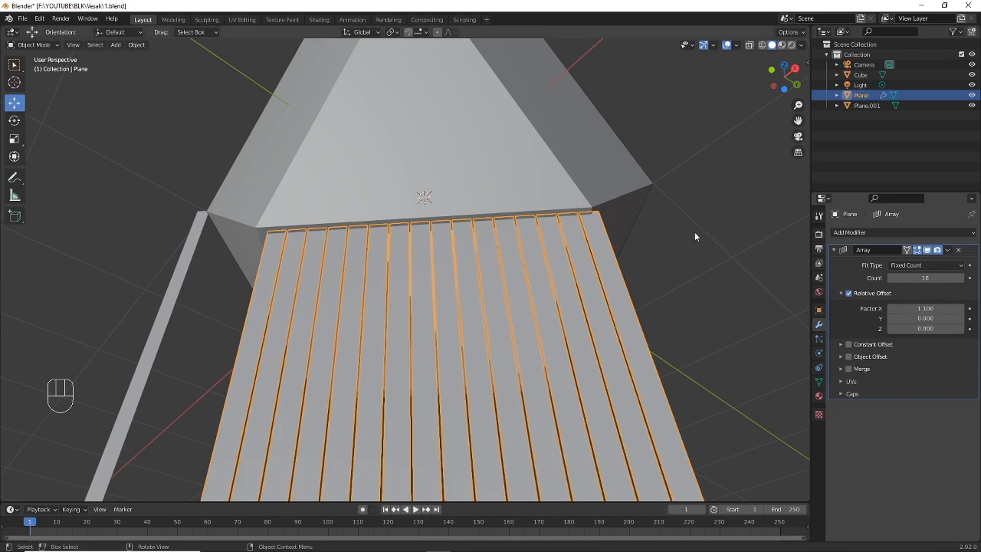
{"action": "middle_click_drag", "start_coordinate": [694, 237], "coordinate": [641, 236]}
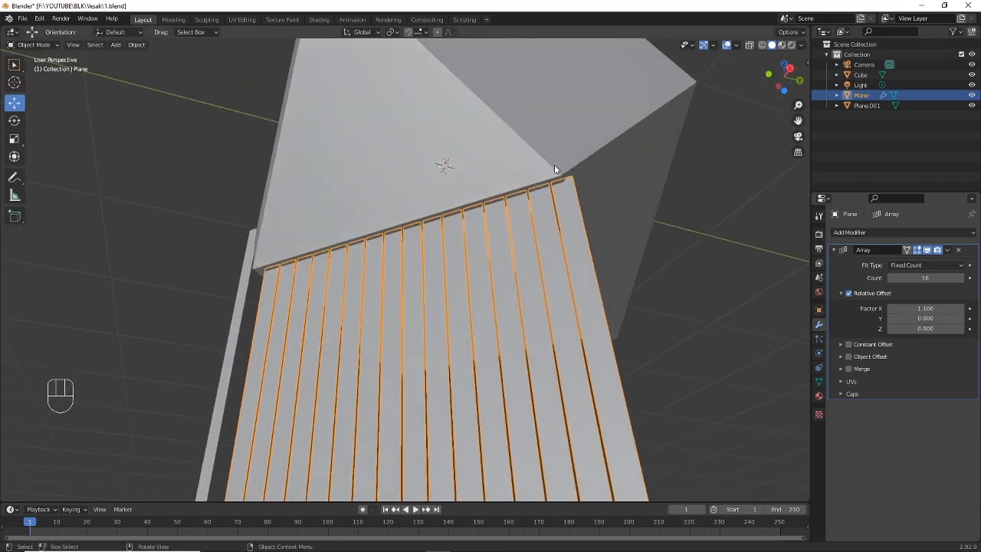
{"action": "middle_click_drag", "start_coordinate": [554, 207], "coordinate": [559, 209]}
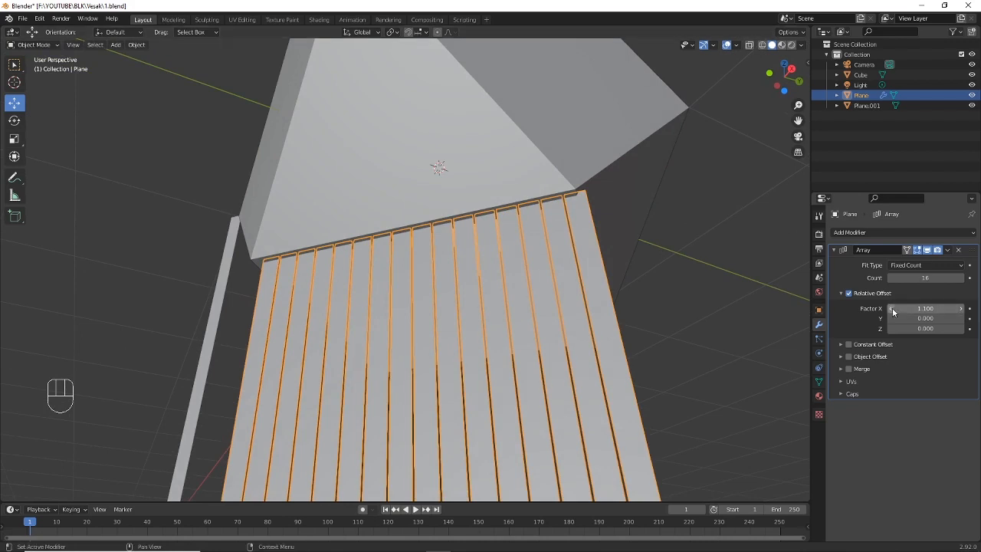
{"action": "left_click", "coordinate": [892, 309]}
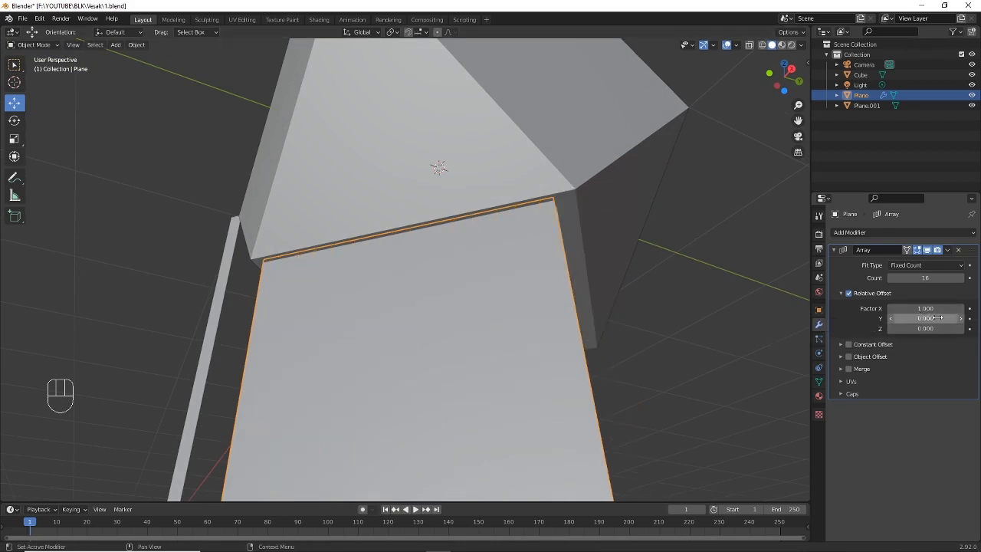
Enable the array's Constant Offset and set its X distance to 0.09 m
{"action": "left_click", "coordinate": [849, 344]}
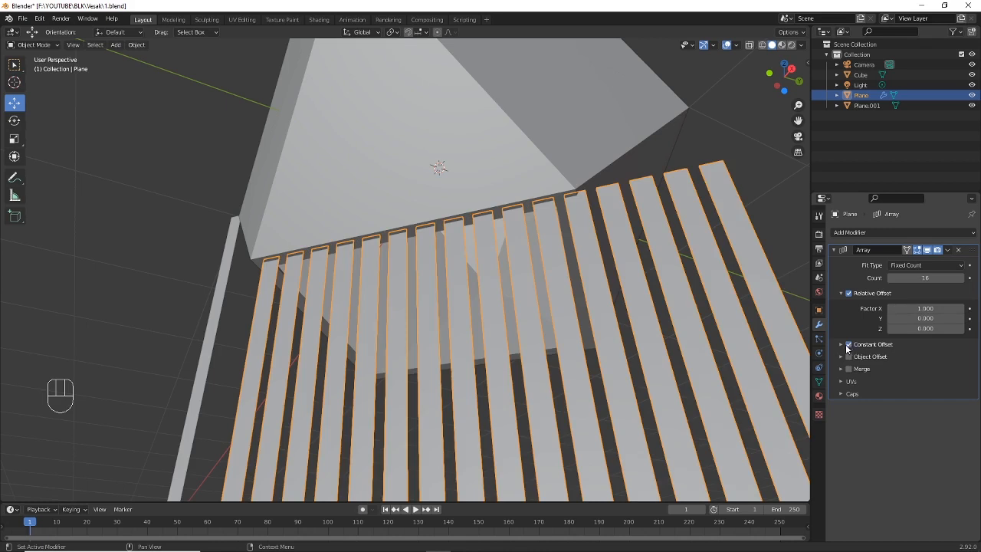
{"action": "left_click", "coordinate": [841, 344]}
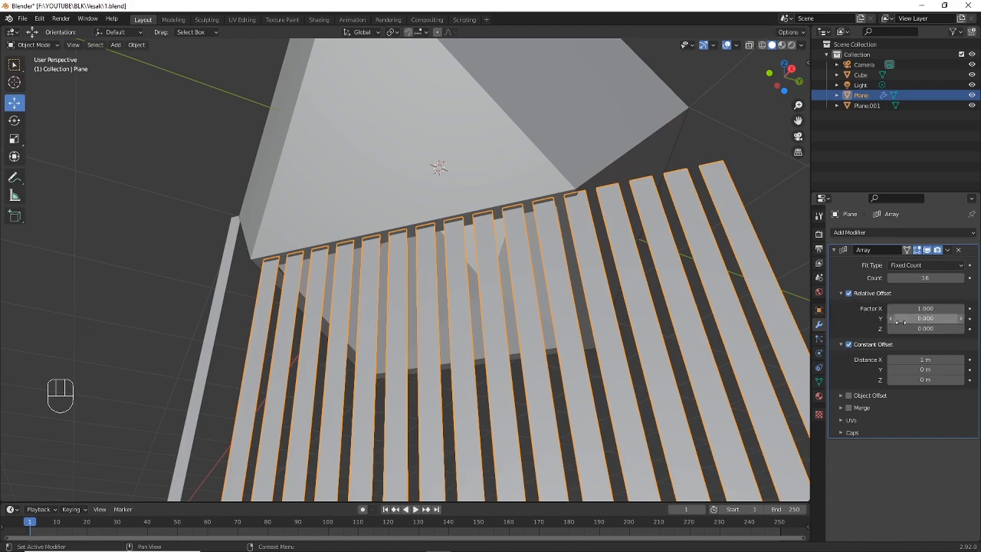
{"action": "left_click_drag", "start_coordinate": [926, 360], "coordinate": [860, 359]}
{"action": "middle_click_drag", "start_coordinate": [523, 230], "coordinate": [251, 212]}
{"action": "middle_click_drag", "start_coordinate": [408, 216], "coordinate": [463, 230]}
{"action": "scroll", "coordinate": [490, 278], "scroll_direction": "down", "scroll_amount": 4}
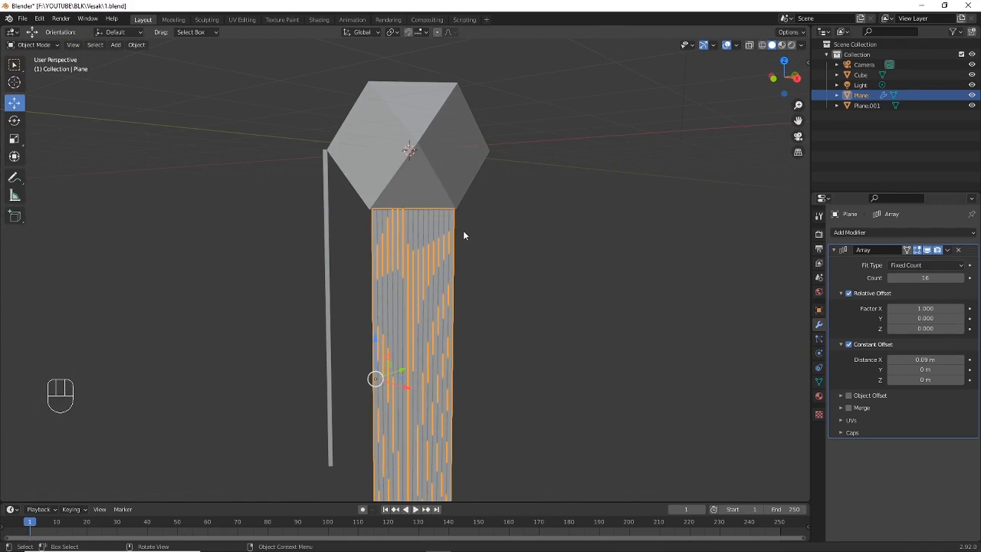
{"action": "middle_click_drag", "start_coordinate": [460, 226], "coordinate": [469, 267], "text": "shift"}
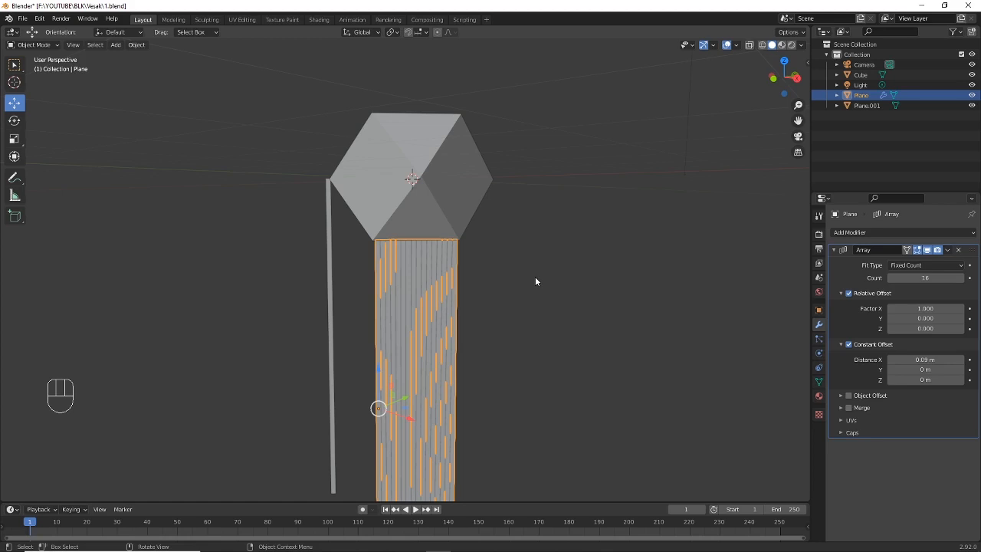
{"action": "scroll", "coordinate": [535, 277], "scroll_direction": "up", "scroll_amount": 1}
{"action": "middle_click_drag", "start_coordinate": [440, 239], "coordinate": [464, 197], "text": "shift"}
{"action": "scroll", "coordinate": [461, 205], "scroll_direction": "up", "scroll_amount": 1}
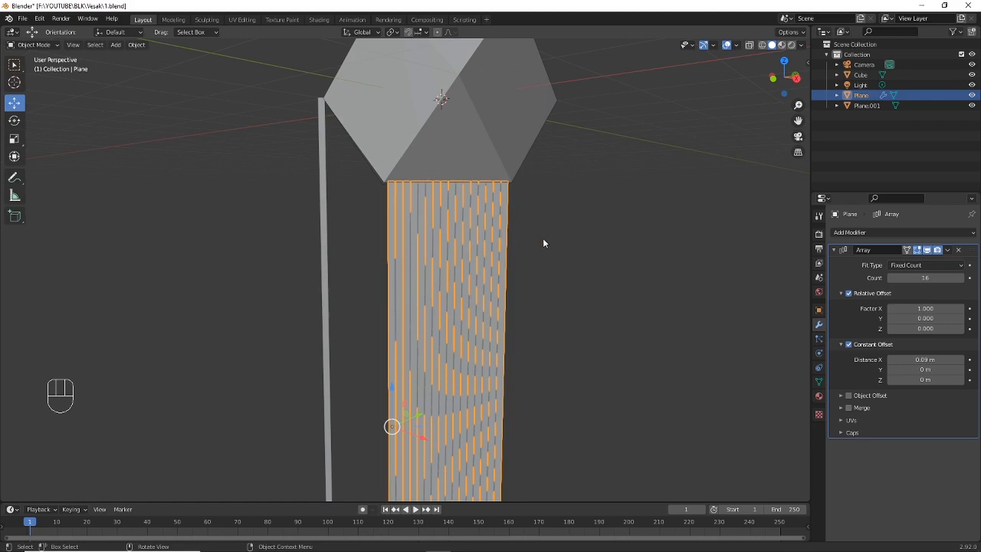
Enter Edit Mode on the arrayed strip and add 20 evenly spaced loop cuts across its length
{"action": "left_click", "coordinate": [40, 48]}
{"action": "left_click", "coordinate": [42, 68]}
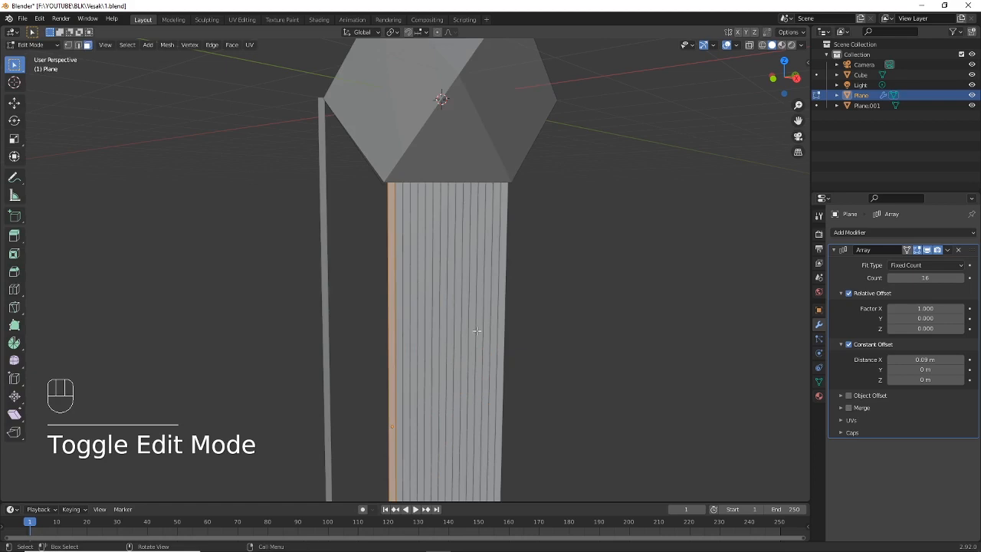
{"action": "middle_click_drag", "start_coordinate": [480, 326], "coordinate": [484, 311], "text": "shift"}
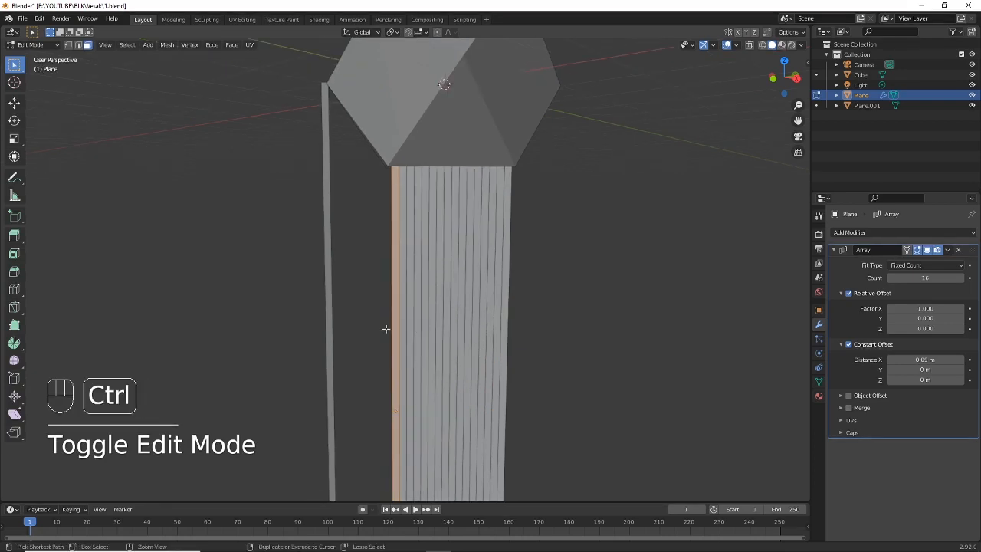
{"action": "key", "text": "ctrl+r"}
{"action": "type", "text": "20"}
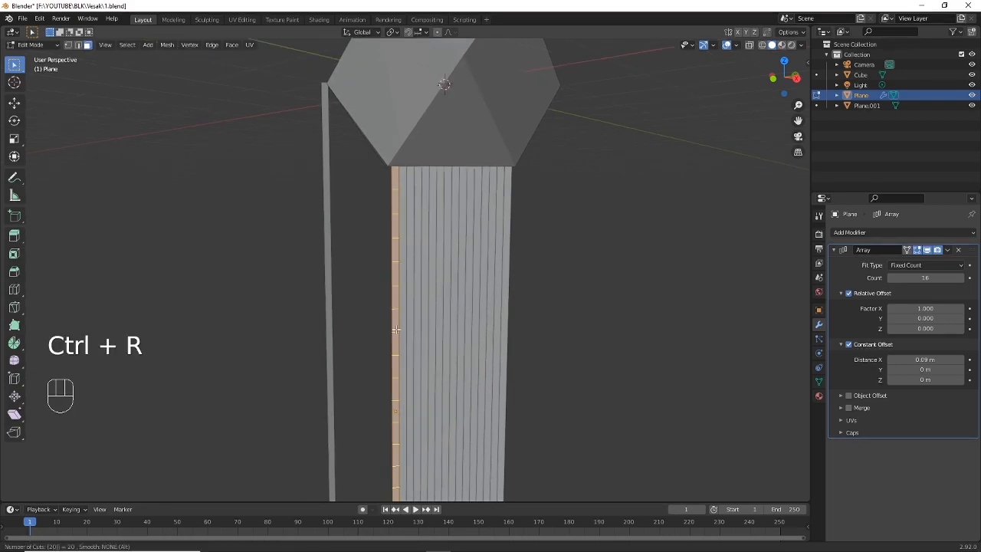
{"action": "left_click", "coordinate": [396, 329]}
{"action": "left_click", "coordinate": [396, 330]}
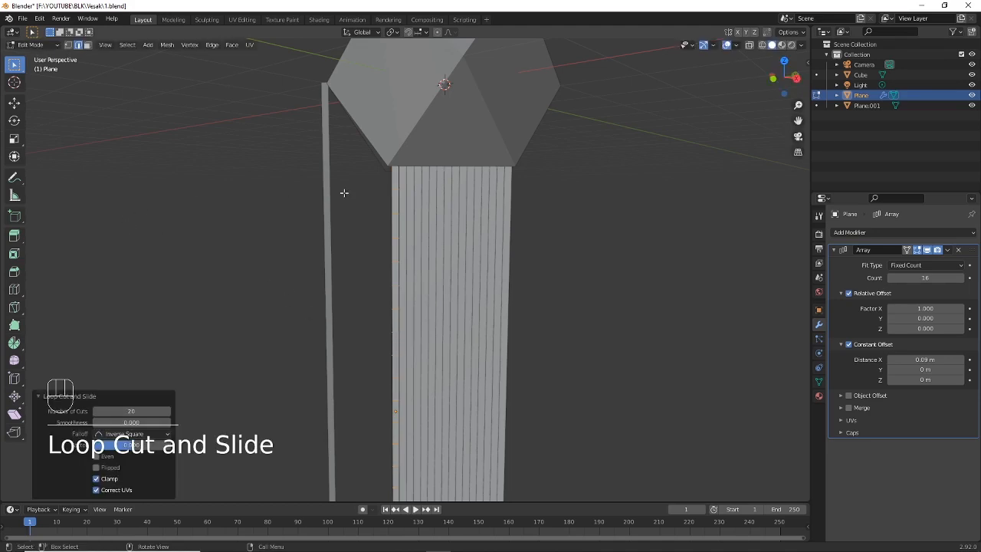
{"action": "scroll", "coordinate": [444, 213], "scroll_direction": "up", "scroll_amount": 2}
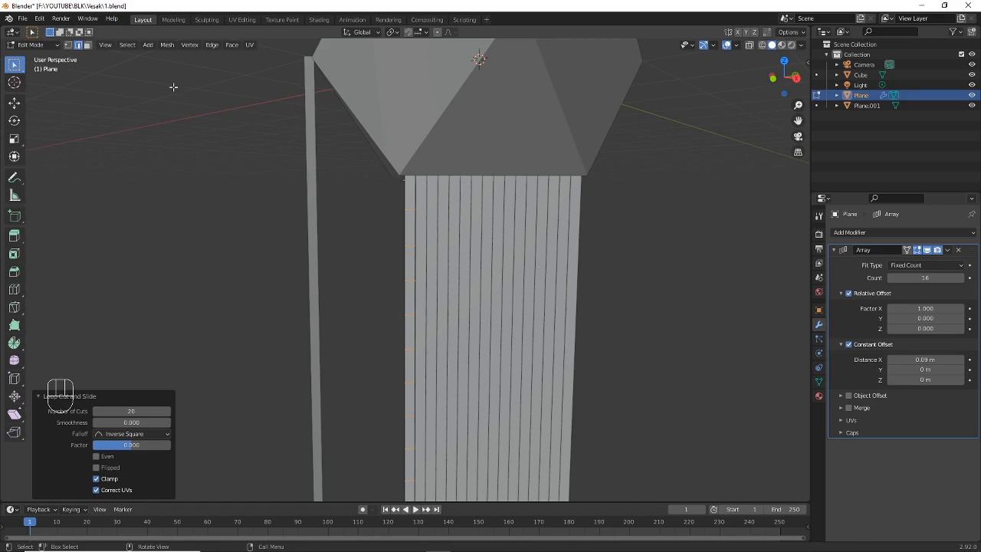
{"action": "left_click", "coordinate": [127, 45]}
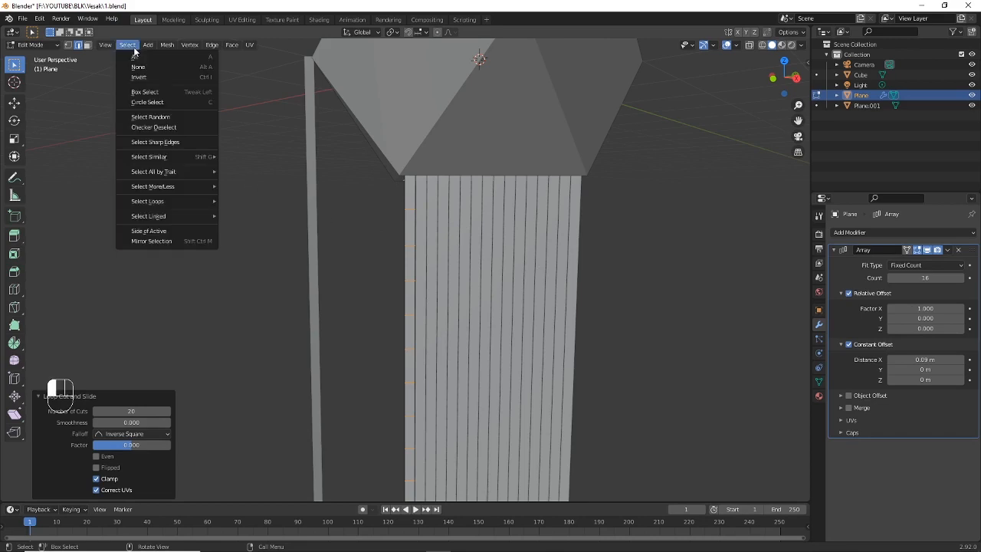
{"action": "left_click", "coordinate": [191, 128]}
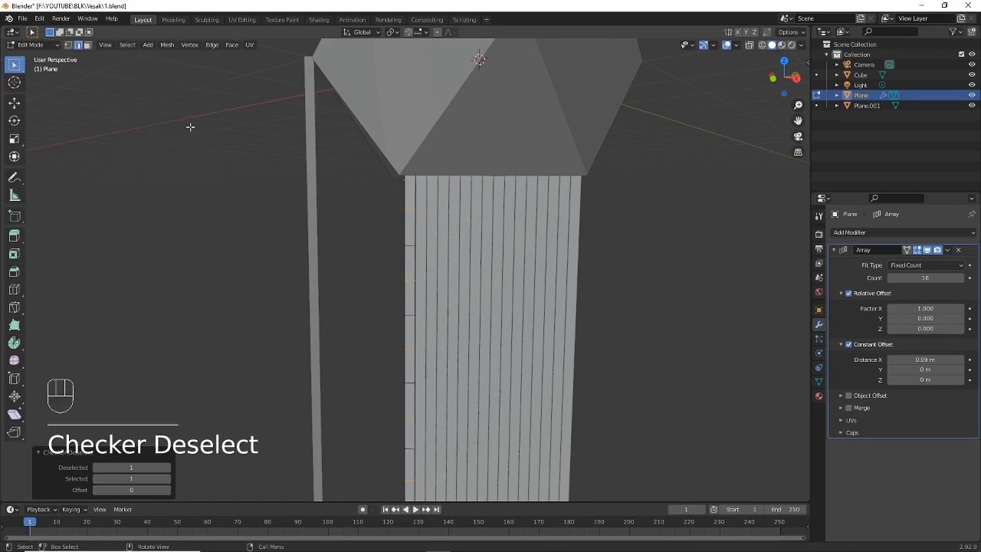
{"action": "scroll", "coordinate": [447, 198], "scroll_direction": "up", "scroll_amount": 1}
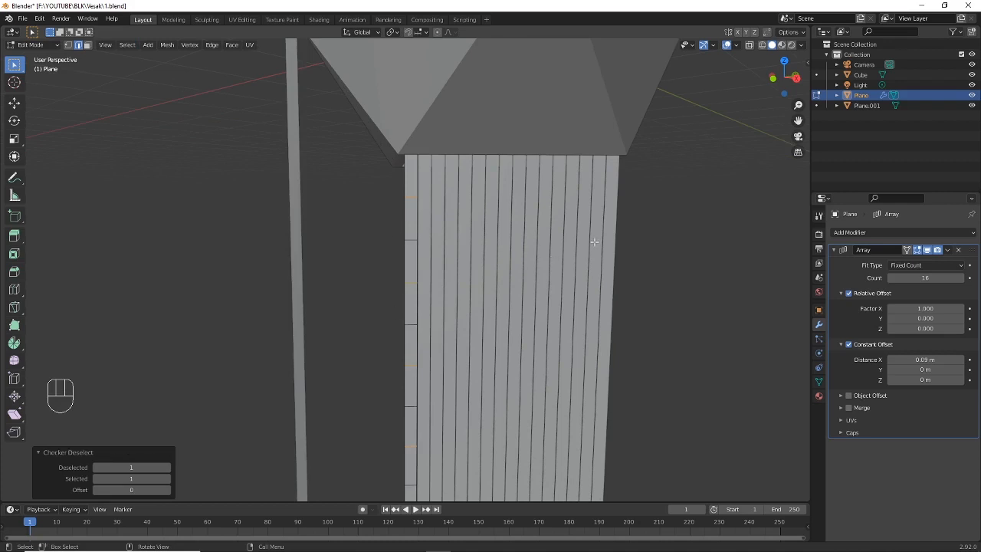
{"action": "key", "text": "g"}
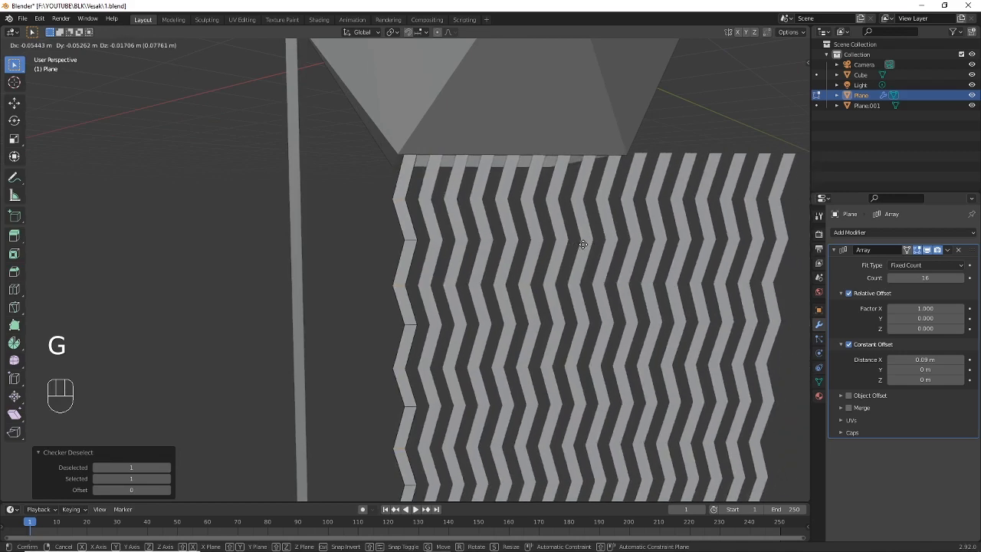
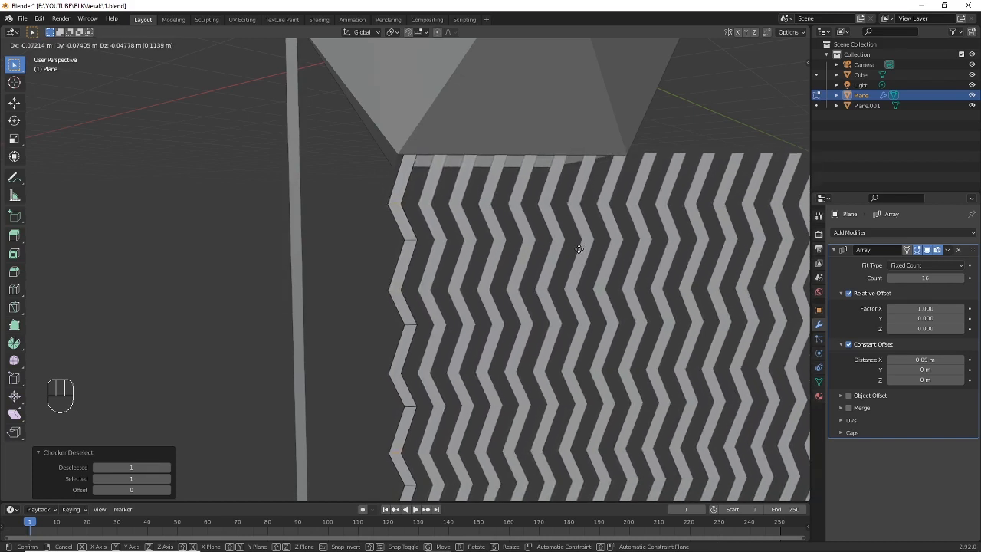
{"action": "right_click", "coordinate": [579, 249]}
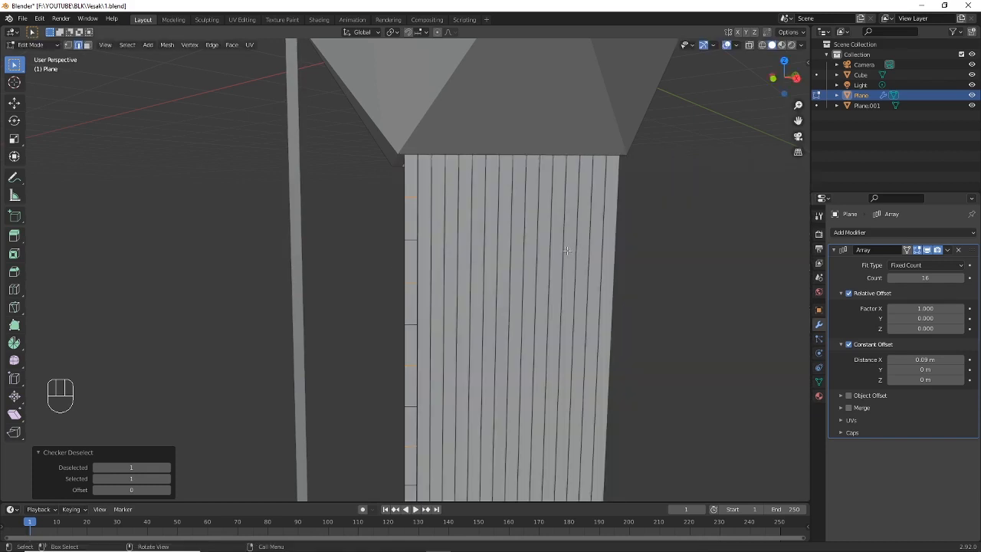
{"action": "middle_click_drag", "start_coordinate": [575, 250], "coordinate": [535, 263]}
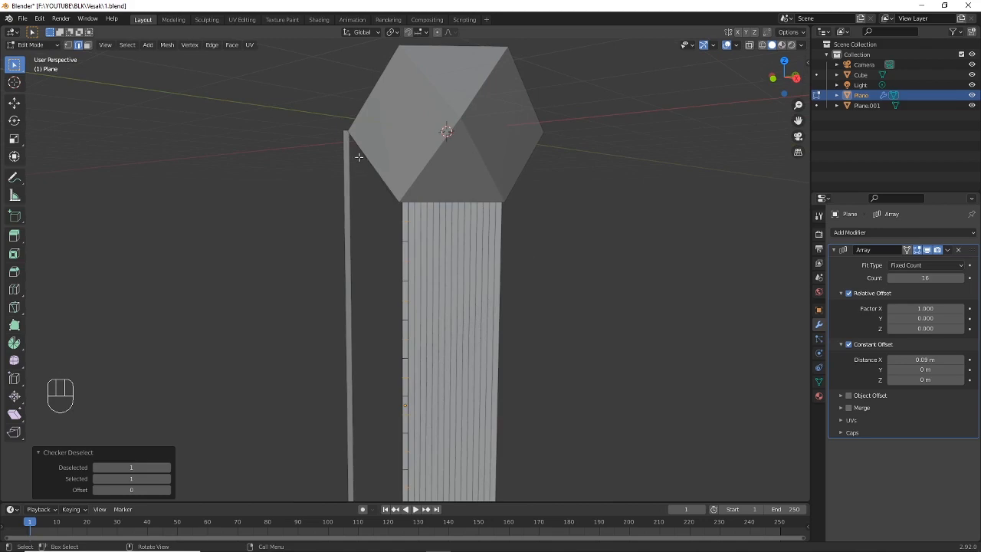
{"action": "left_click_drag", "start_coordinate": [359, 158], "coordinate": [467, 527]}
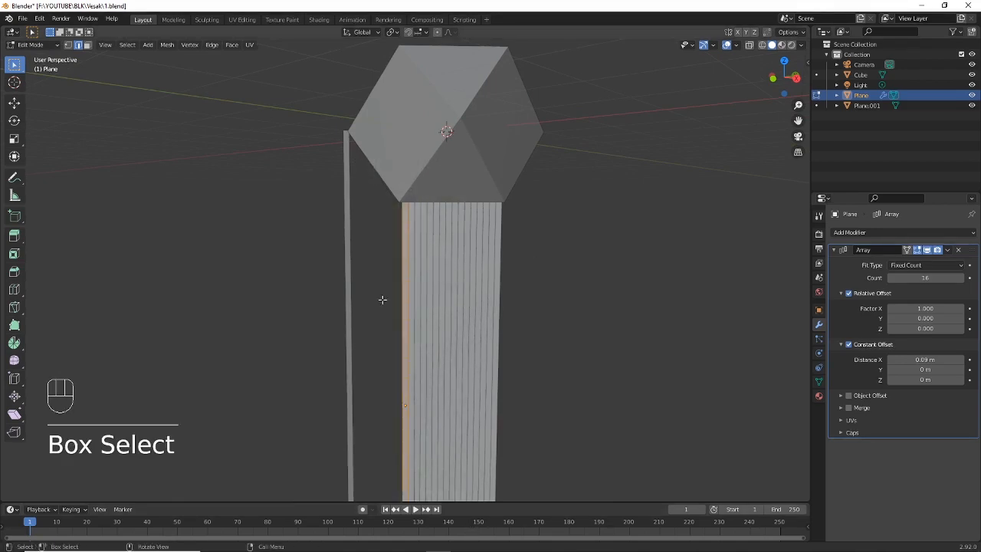
{"action": "middle_click_drag", "start_coordinate": [563, 212], "coordinate": [482, 207]}
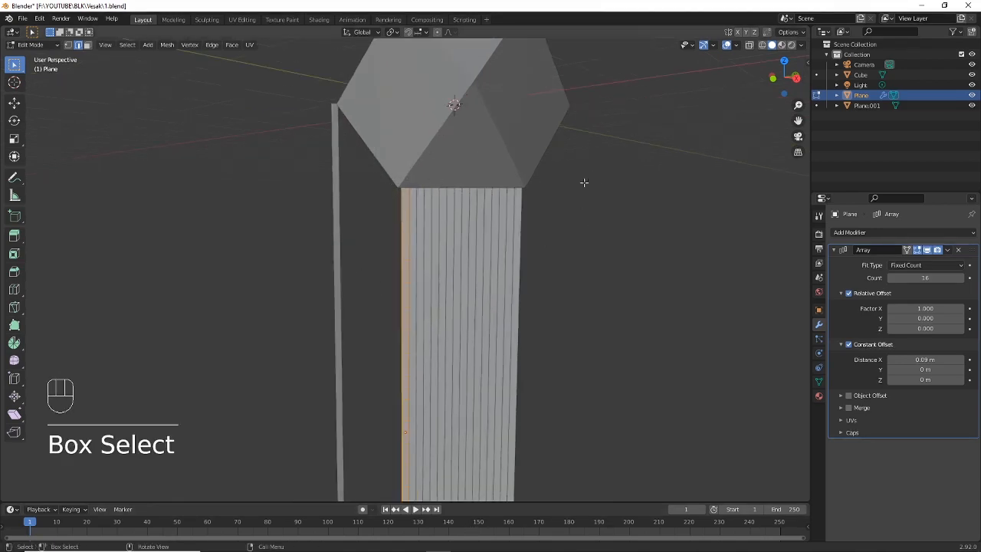
Return to Object Mode and add a Displace modifier to the arrayed strips
{"action": "left_click", "coordinate": [31, 44]}
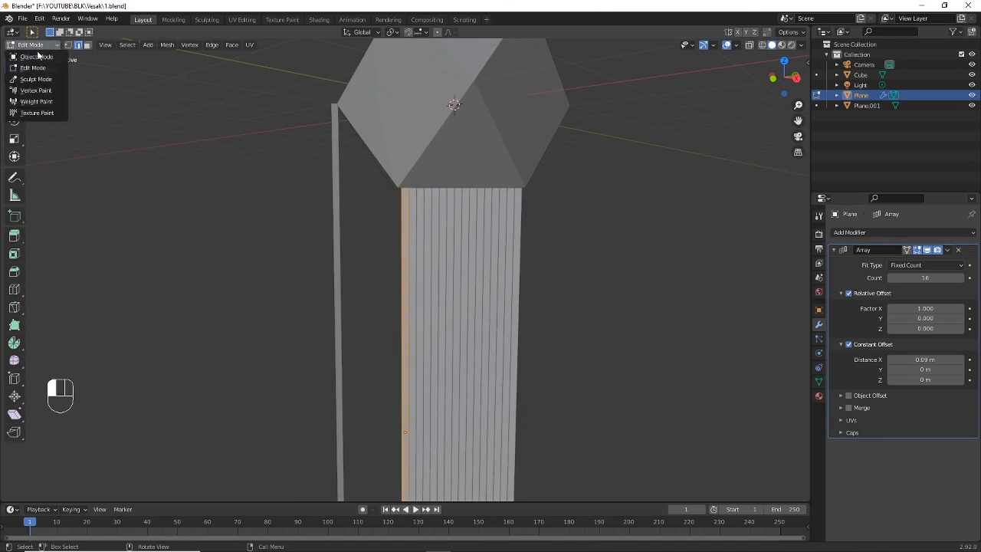
{"action": "left_click", "coordinate": [30, 55]}
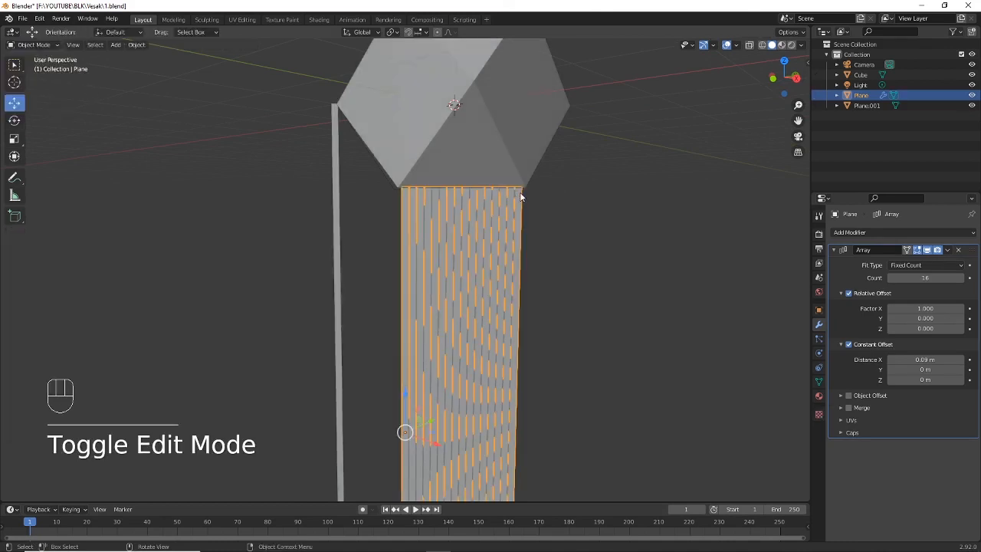
{"action": "left_click", "coordinate": [880, 233]}
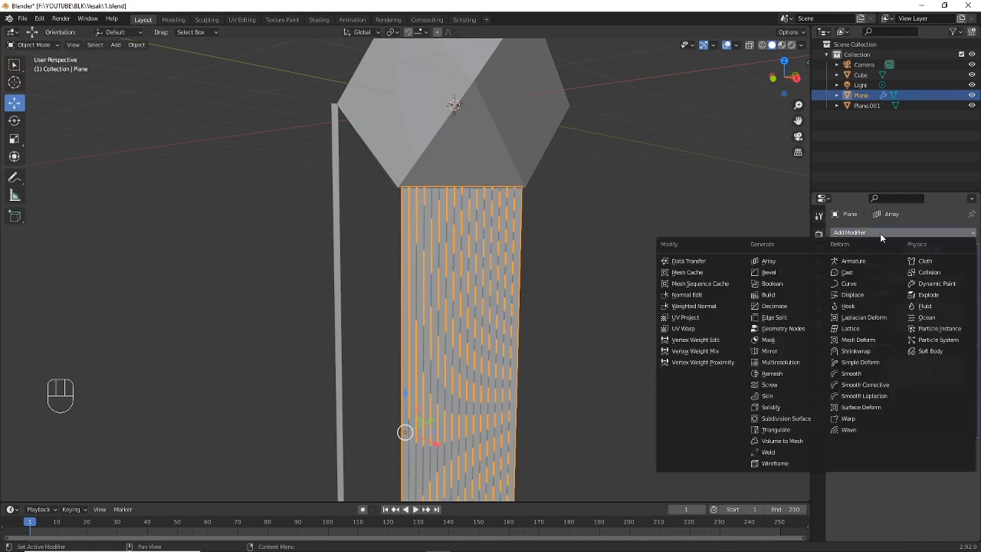
{"action": "left_click", "coordinate": [870, 298]}
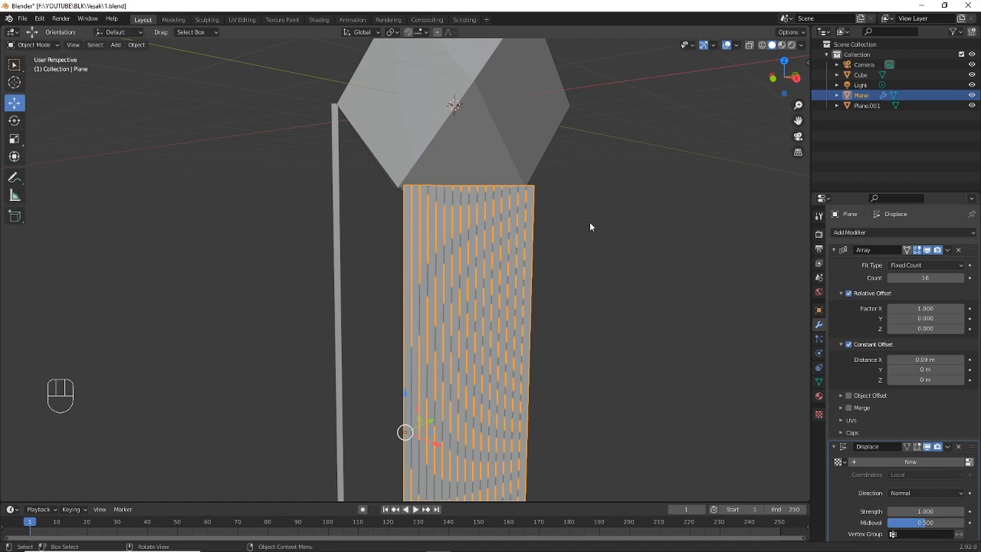
{"action": "middle_click_drag", "start_coordinate": [590, 221], "coordinate": [568, 232]}
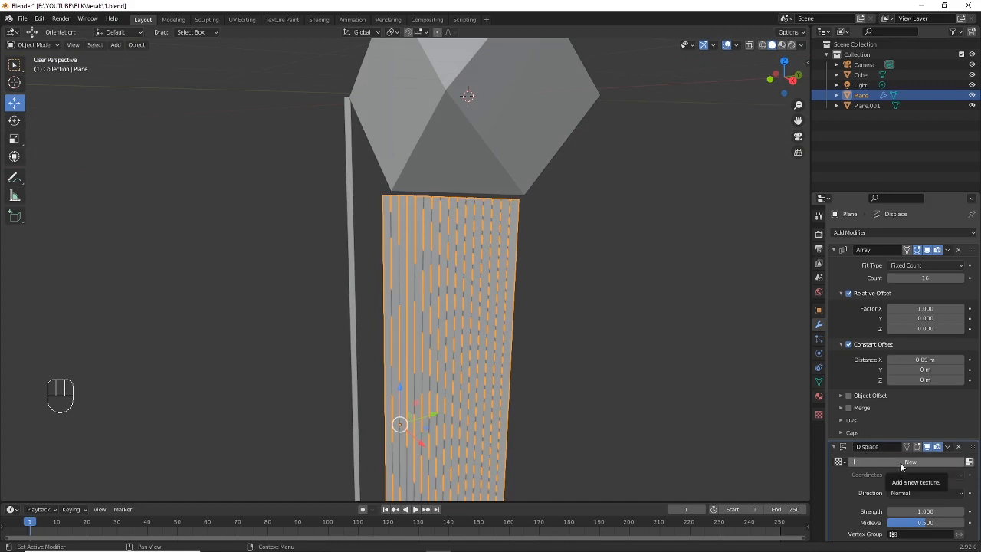
Create a new texture for the Displace modifier, set its type to Clouds, and return to the modifier settings
{"action": "left_click", "coordinate": [900, 462]}
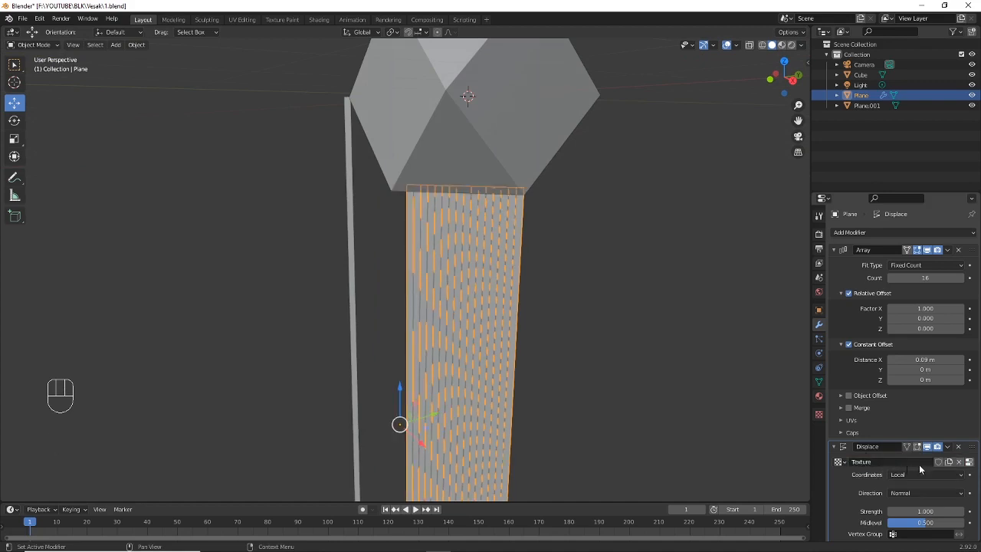
{"action": "left_click", "coordinate": [819, 414]}
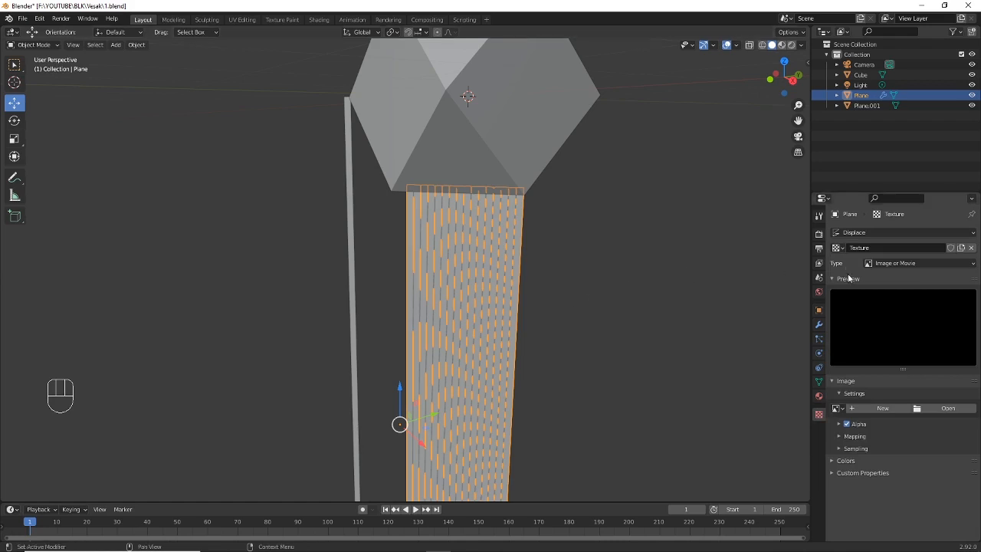
{"action": "left_click", "coordinate": [895, 265]}
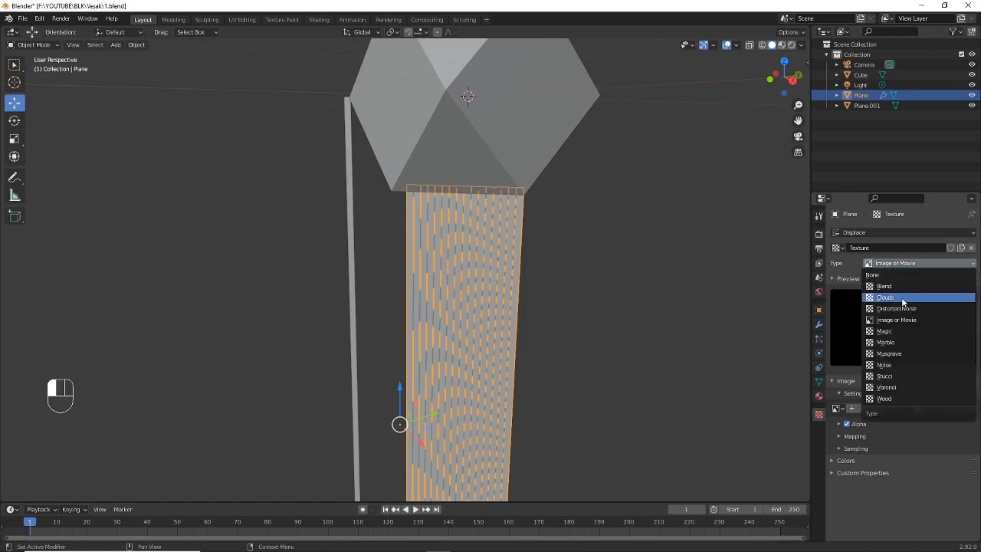
{"action": "left_click", "coordinate": [904, 298]}
{"action": "middle_click_drag", "start_coordinate": [404, 247], "coordinate": [513, 232]}
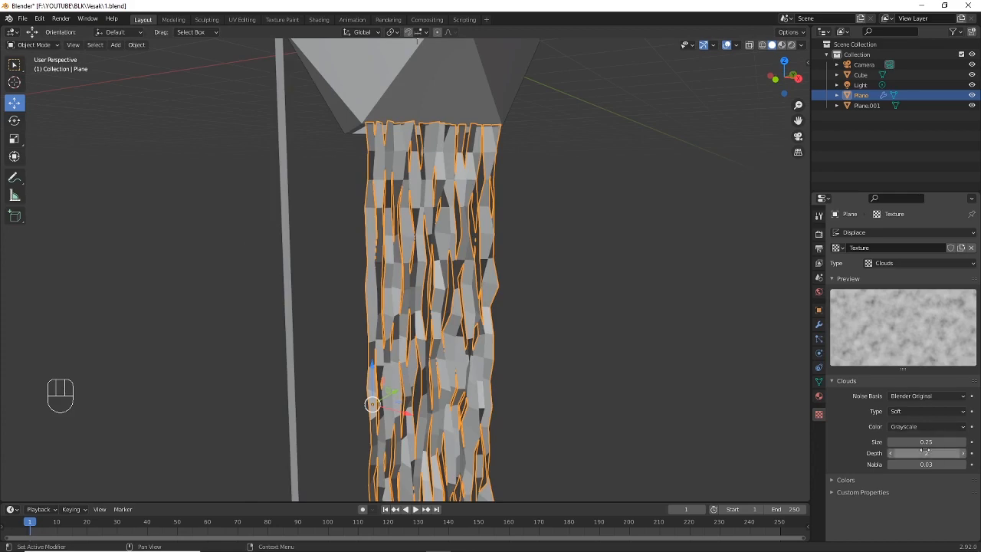
{"action": "mouse_move", "coordinate": [926, 441]}
{"action": "left_mouse_down"}
{"action": "mouse_move", "coordinate": [941, 442]}
{"action": "mouse_move", "coordinate": [926, 442]}
{"action": "left_mouse_up"}
{"action": "key", "text": "BackSpace"}
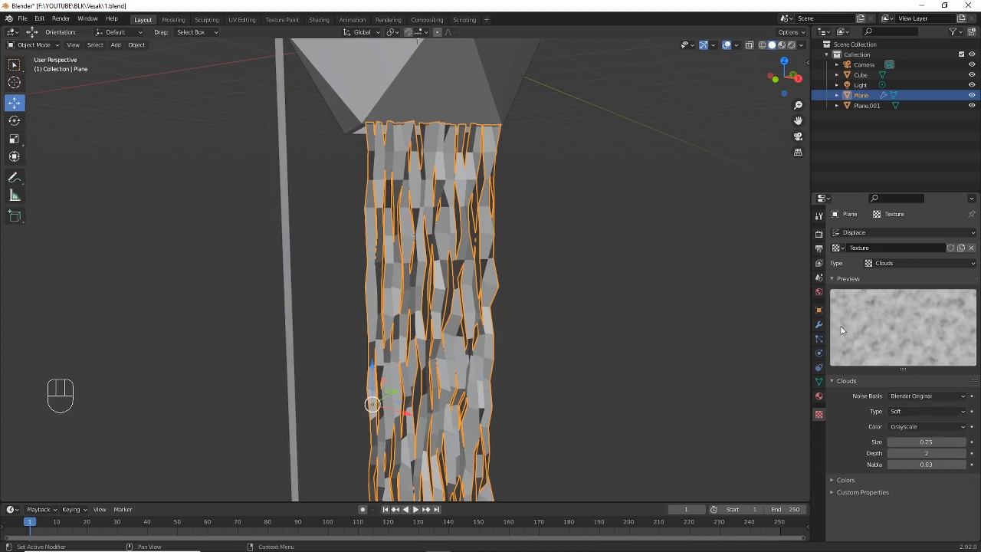
{"action": "left_click", "coordinate": [820, 326]}
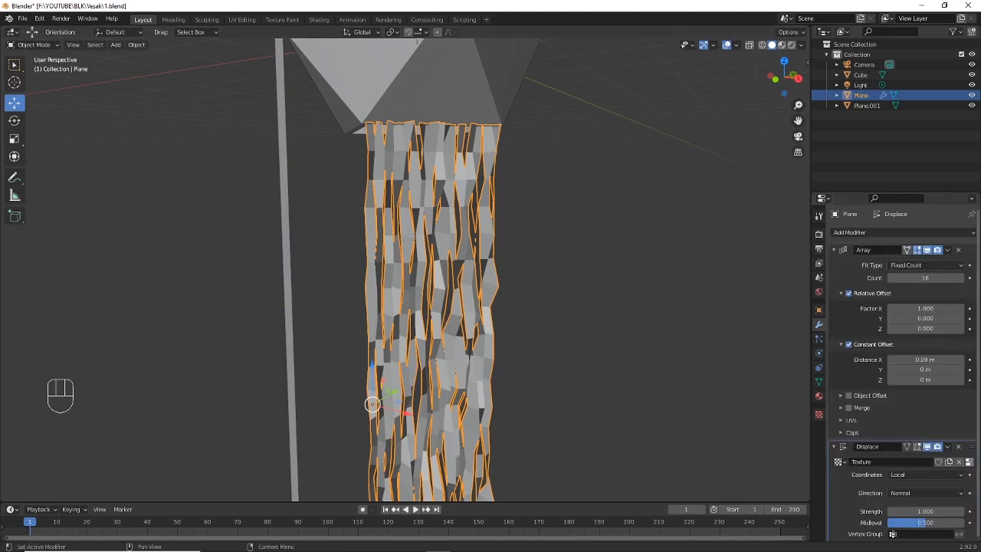
Set the Displace modifier's strength to 0.3 on the arrayed strips
{"action": "scroll", "coordinate": [922, 459], "scroll_direction": "down", "scroll_amount": 1}
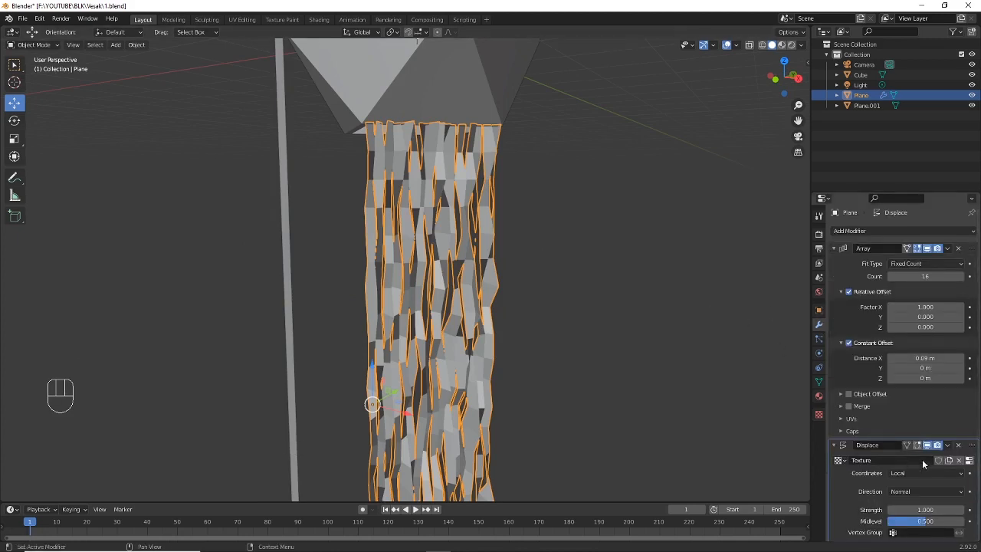
{"action": "mouse_move", "coordinate": [918, 509]}
{"action": "left_mouse_down"}
{"action": "mouse_move", "coordinate": [877, 509]}
{"action": "mouse_move", "coordinate": [898, 509]}
{"action": "left_mouse_up"}
{"action": "left_click", "coordinate": [922, 509]}
{"action": "type", "text": "."}
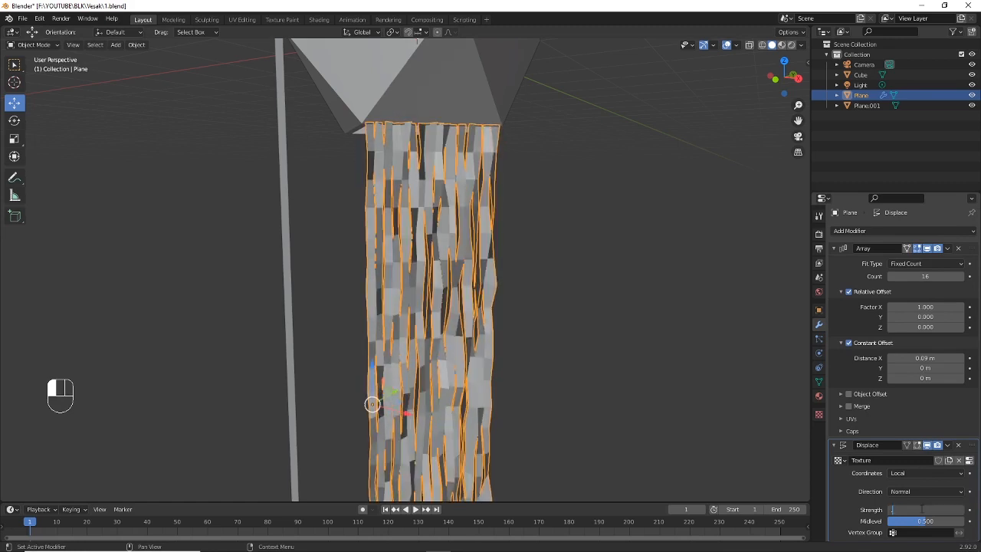
{"action": "type", "text": "3"}
{"action": "key", "text": "Return"}
{"action": "middle_click_drag", "start_coordinate": [652, 268], "coordinate": [392, 194]}
{"action": "scroll", "coordinate": [556, 180], "scroll_direction": "up", "scroll_amount": 3}
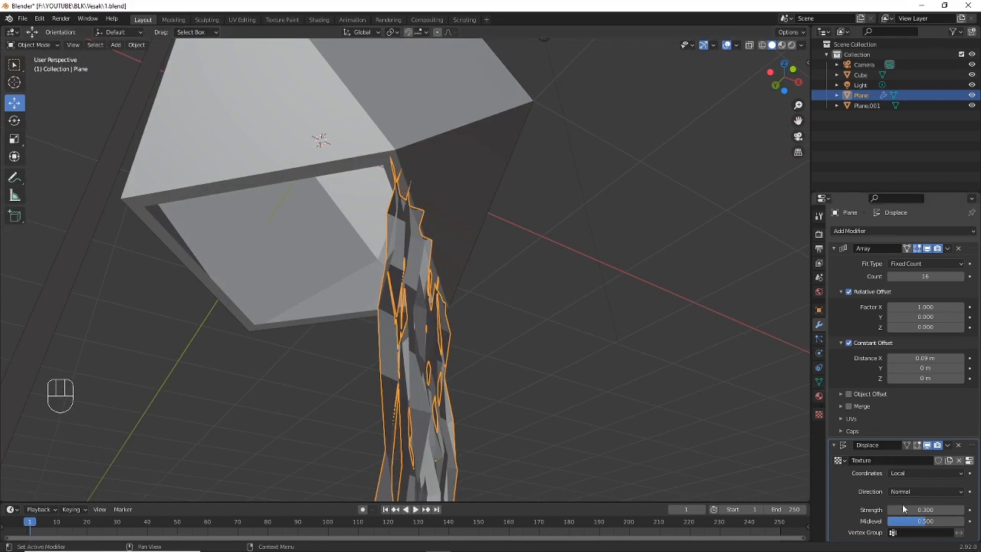
{"action": "left_click", "coordinate": [926, 524]}
{"action": "mouse_move", "coordinate": [925, 521]}
{"action": "left_mouse_down"}
{"action": "mouse_move", "coordinate": [943, 521]}
{"action": "mouse_move", "coordinate": [925, 522]}
{"action": "left_mouse_up"}
{"action": "middle_click_drag", "start_coordinate": [576, 215], "coordinate": [505, 234]}
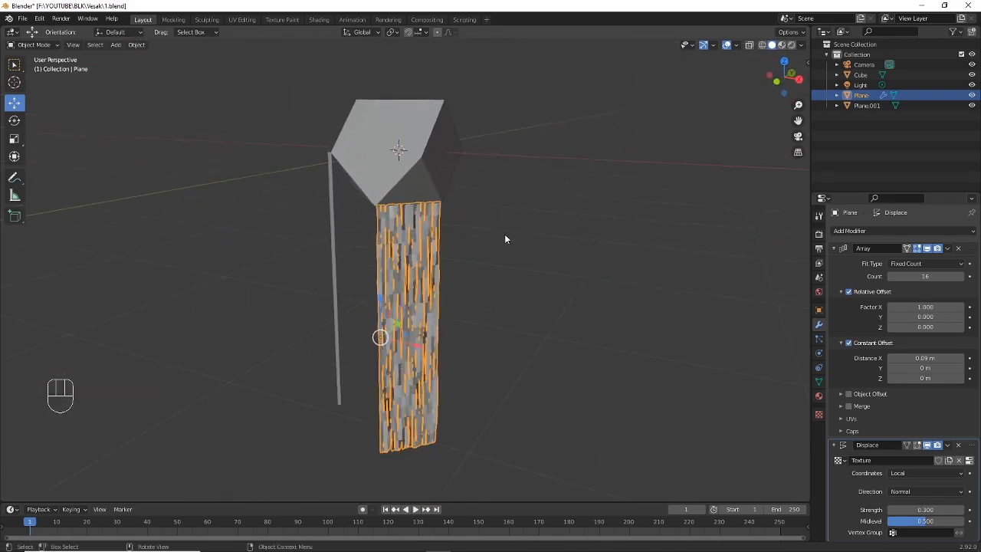
Apply Shade Smooth to the displaced strips beneath the lantern
{"action": "scroll", "coordinate": [504, 230], "scroll_direction": "up", "scroll_amount": 1}
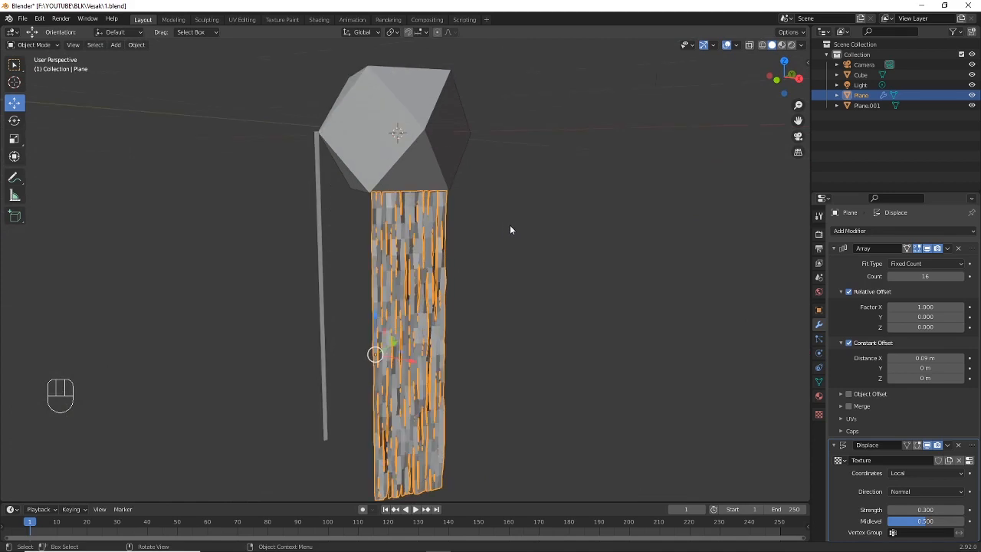
{"action": "scroll", "coordinate": [512, 230], "scroll_direction": "up", "scroll_amount": 1}
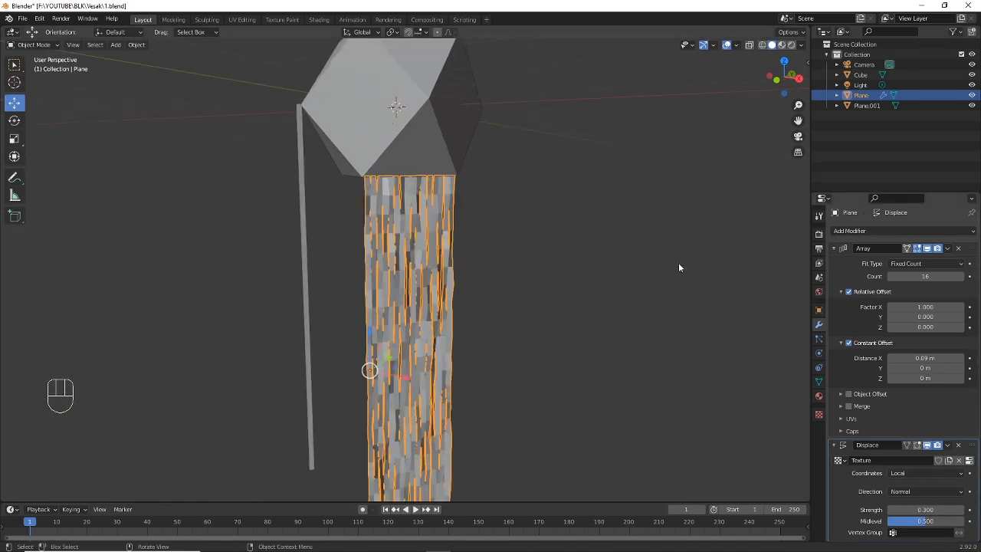
{"action": "scroll", "coordinate": [679, 268], "scroll_direction": "up", "scroll_amount": 1}
{"action": "right_click", "coordinate": [607, 116]}
{"action": "left_click", "coordinate": [607, 117]}
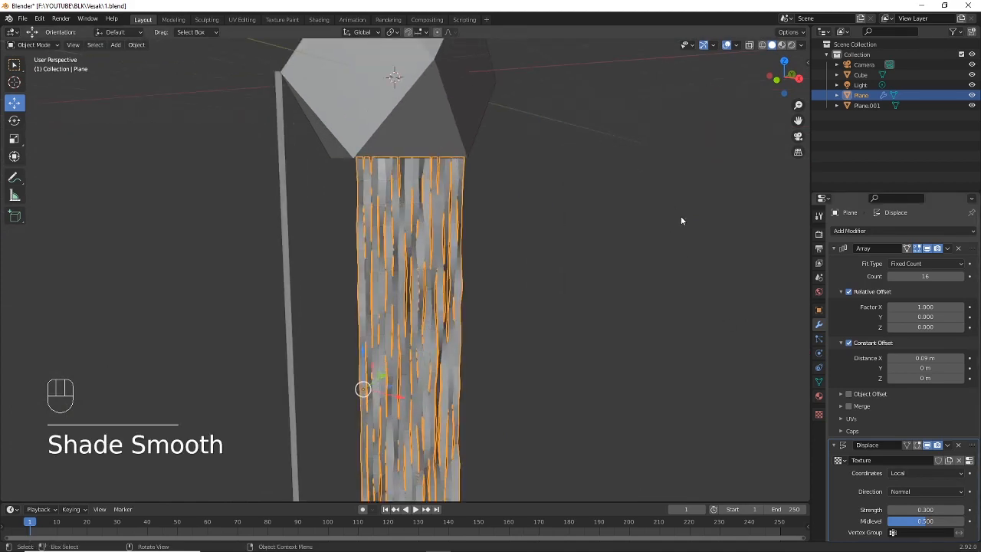
Apply the strips' Array modifier and then their Displace modifier
{"action": "middle_click_drag", "start_coordinate": [681, 221], "coordinate": [622, 236]}
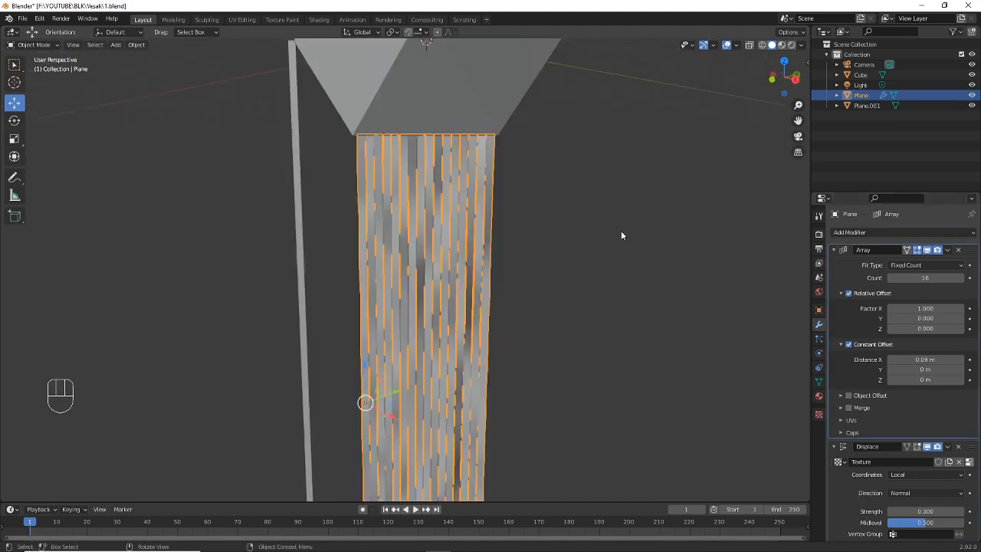
{"action": "scroll", "coordinate": [964, 437], "scroll_direction": "down", "scroll_amount": 2}
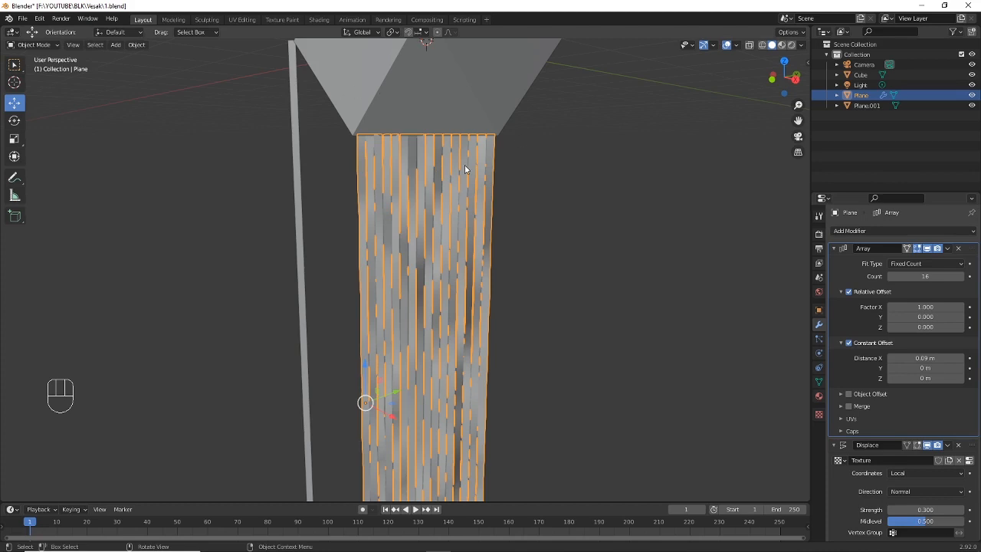
{"action": "left_click", "coordinate": [948, 249]}
{"action": "left_click", "coordinate": [941, 262]}
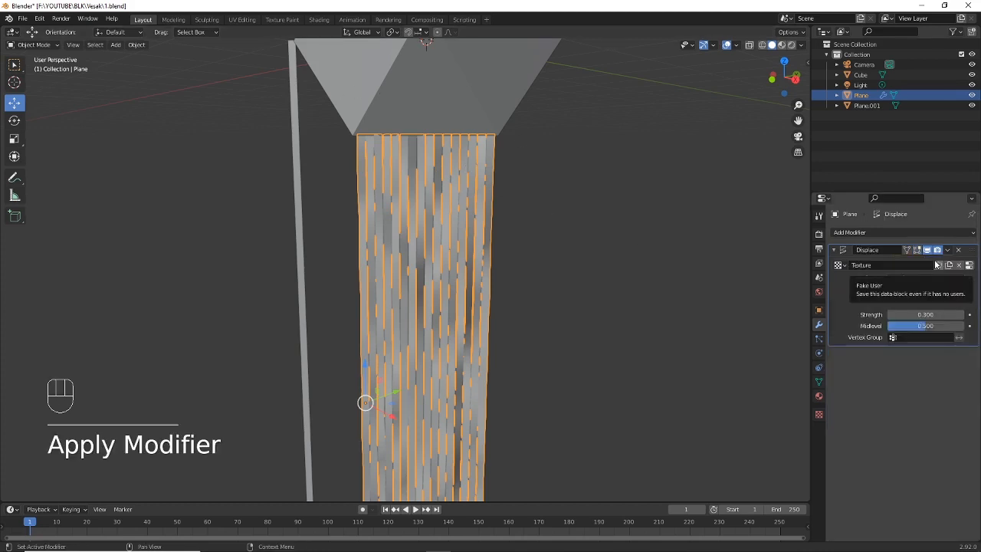
{"action": "left_click", "coordinate": [949, 253]}
{"action": "left_click", "coordinate": [892, 262]}
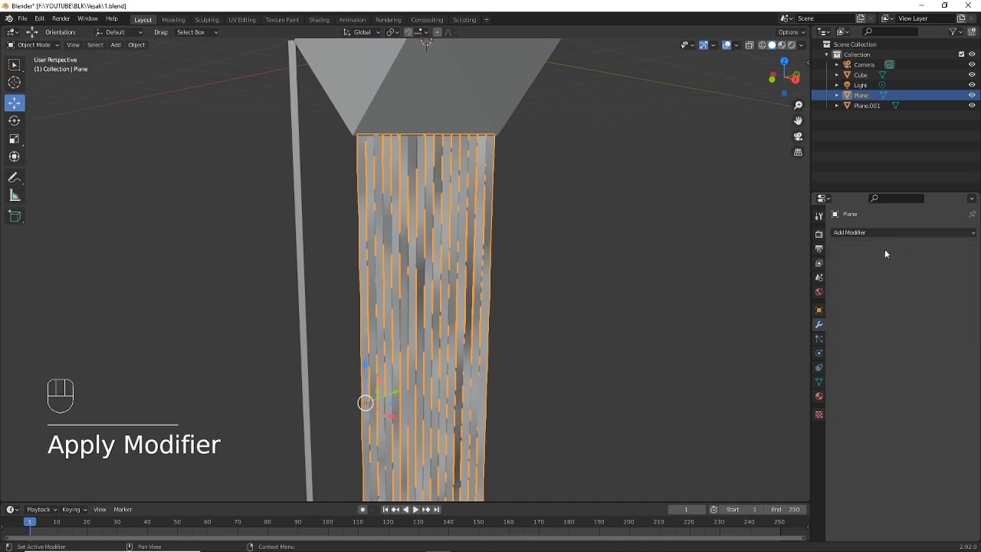
In top view, set the transform pivot point to the 3D Cursor and try rotating the strips about it
{"action": "middle_click_drag", "start_coordinate": [427, 163], "coordinate": [552, 266]}
{"action": "middle_click_drag", "start_coordinate": [584, 231], "coordinate": [535, 261]}
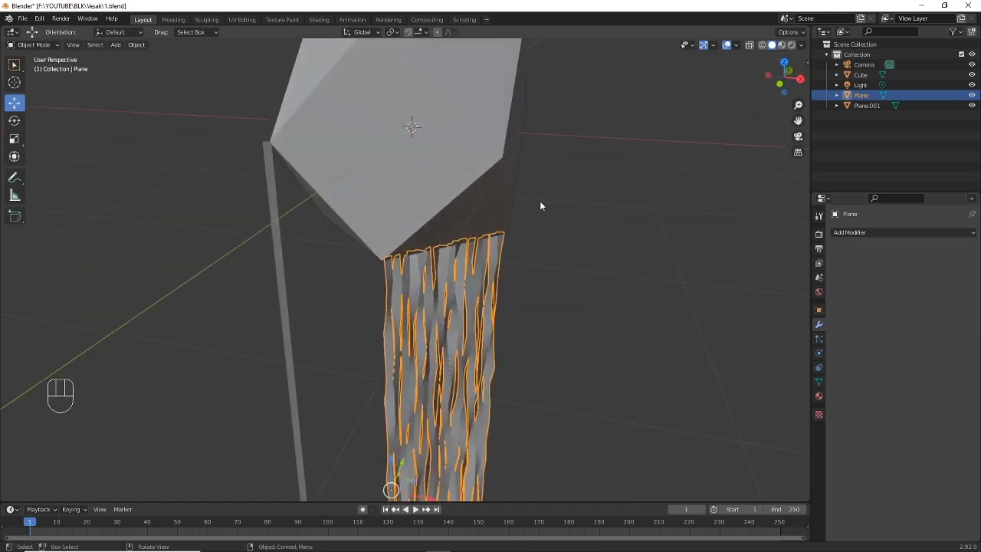
{"action": "middle_click_drag", "start_coordinate": [539, 202], "coordinate": [619, 136]}
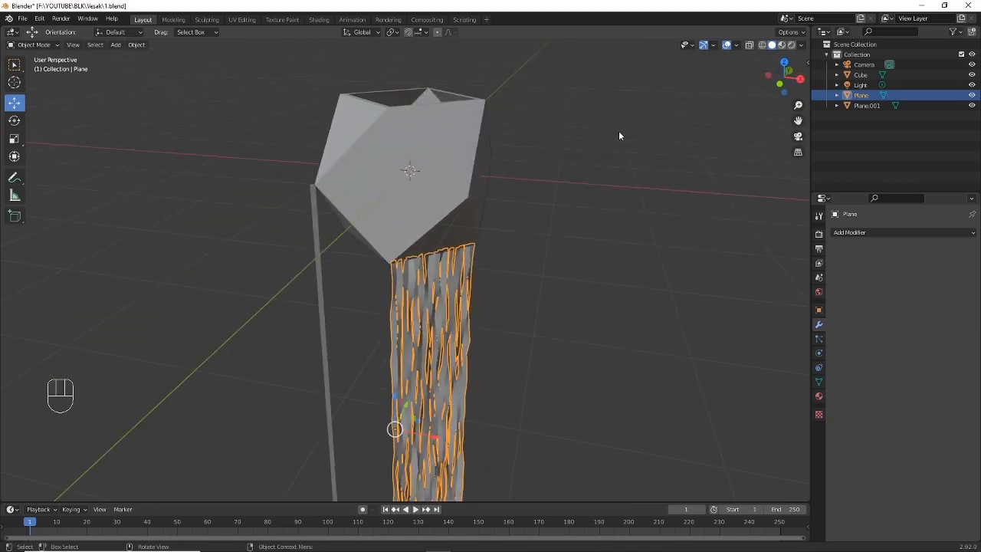
{"action": "key", "text": "KP_7"}
{"action": "scroll", "coordinate": [602, 178], "scroll_direction": "up", "scroll_amount": 3}
{"action": "middle_click_drag", "start_coordinate": [602, 178], "coordinate": [613, 237], "text": "shift"}
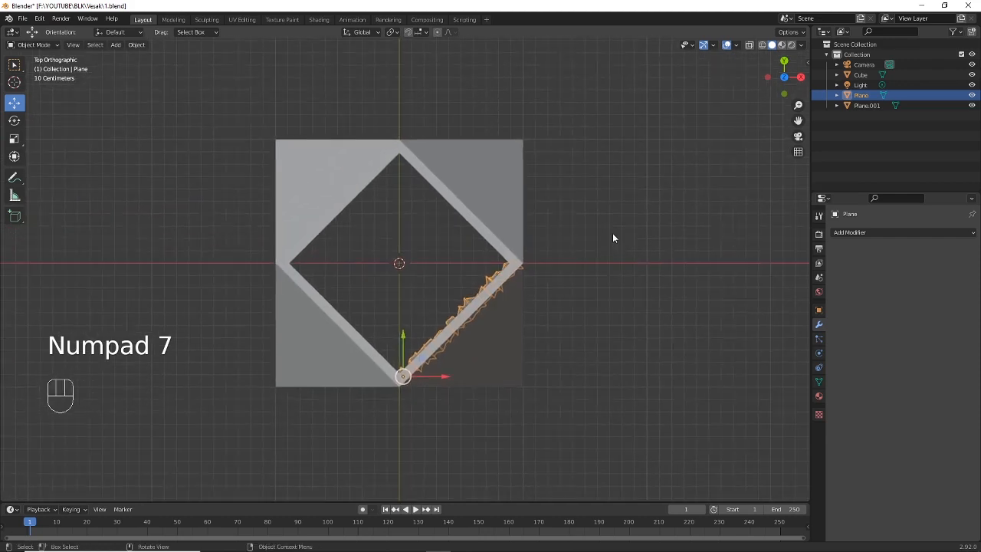
{"action": "key", "text": "r"}
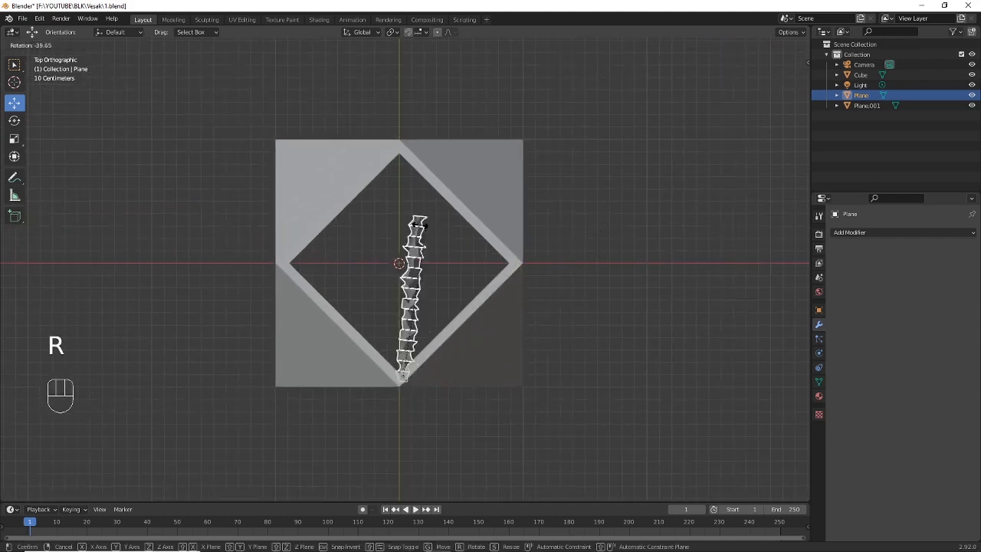
{"action": "left_click", "coordinate": [506, 295]}
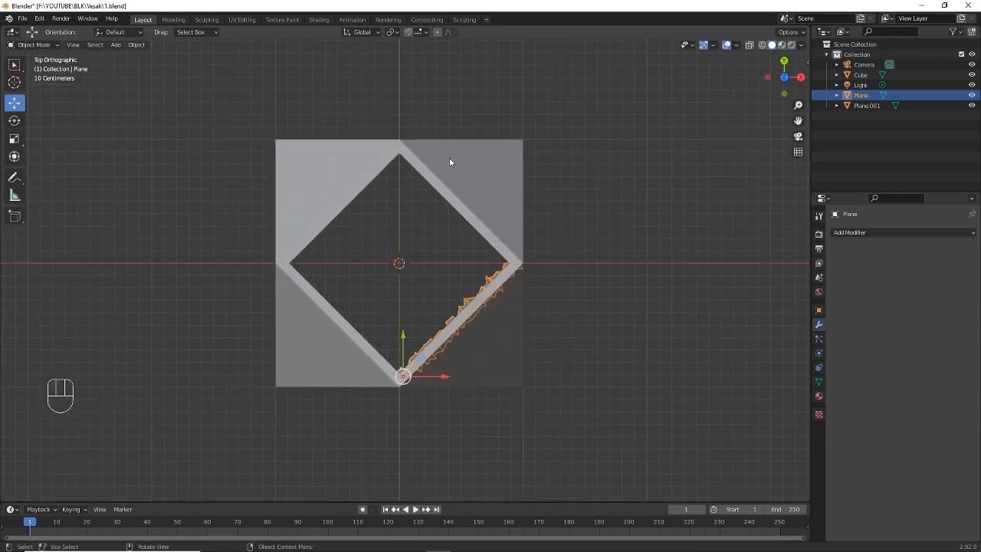
{"action": "left_click_drag", "start_coordinate": [394, 36], "coordinate": [436, 59]}
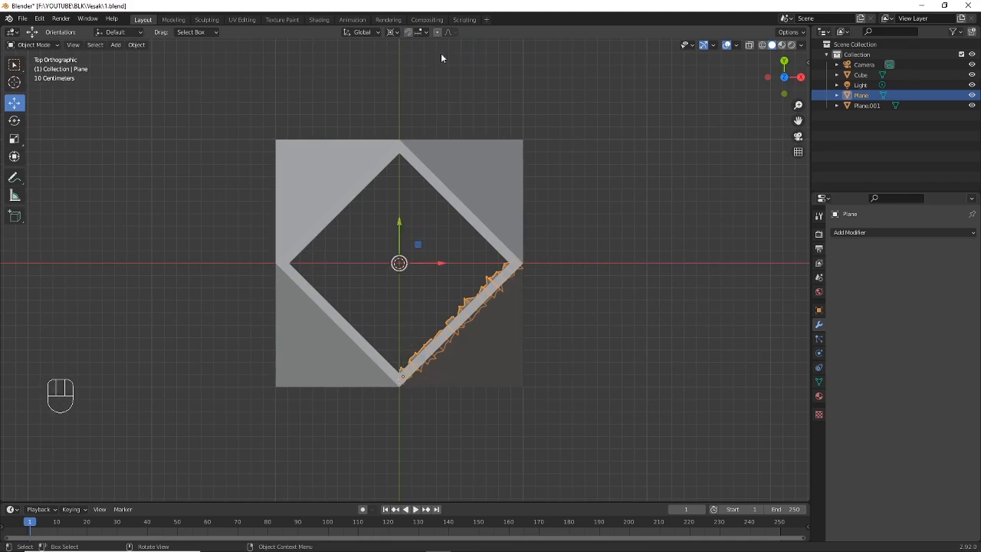
{"action": "key", "text": "r"}
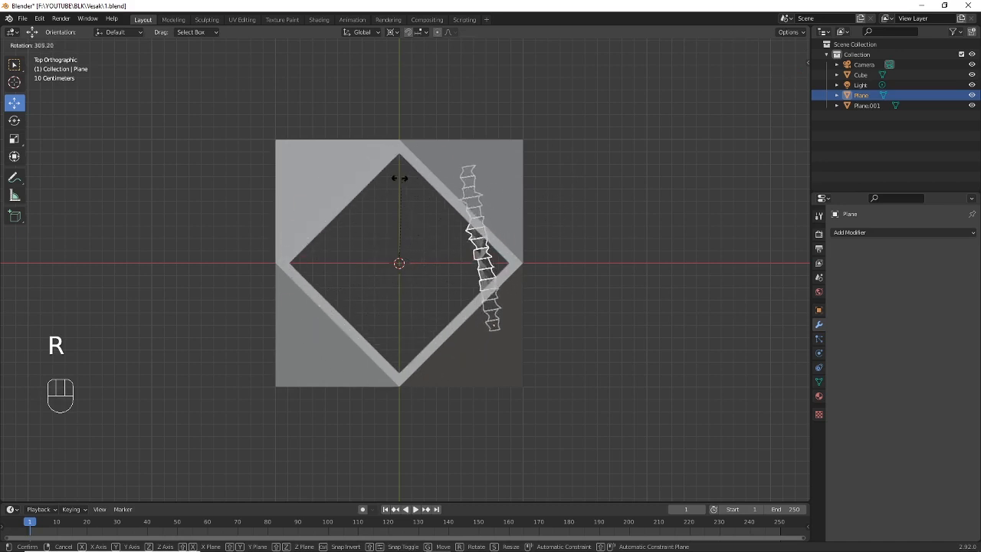
{"action": "left_click", "coordinate": [460, 269]}
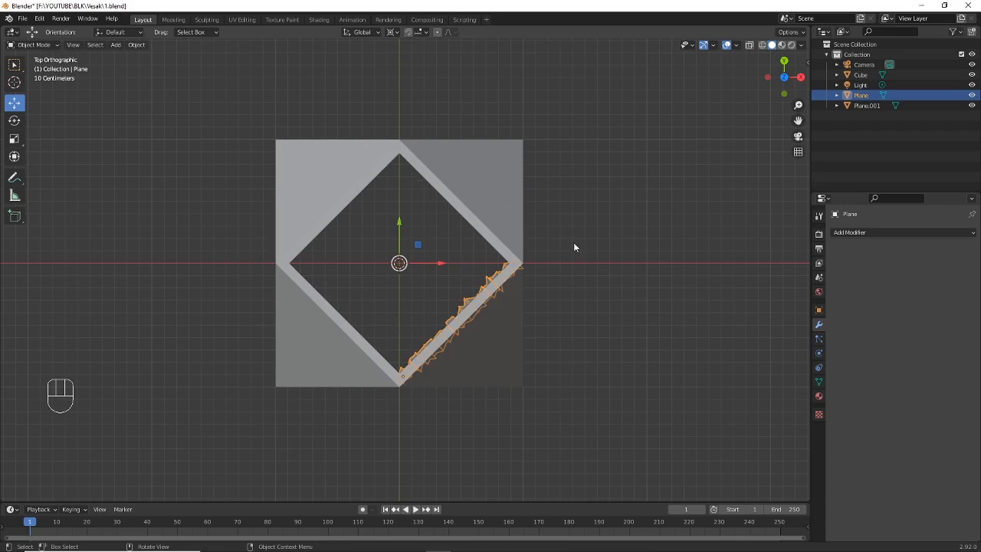
Duplicate the strip curtain and rotate the copy 90° about the 3D Cursor onto the adjacent edge of the opening
{"action": "key", "text": "shift+d"}
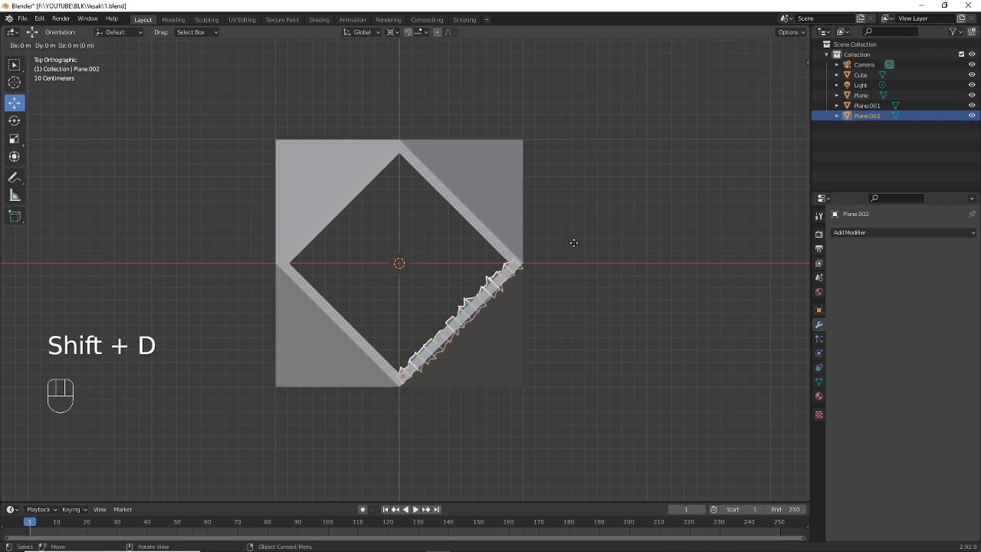
{"action": "key", "text": "r"}
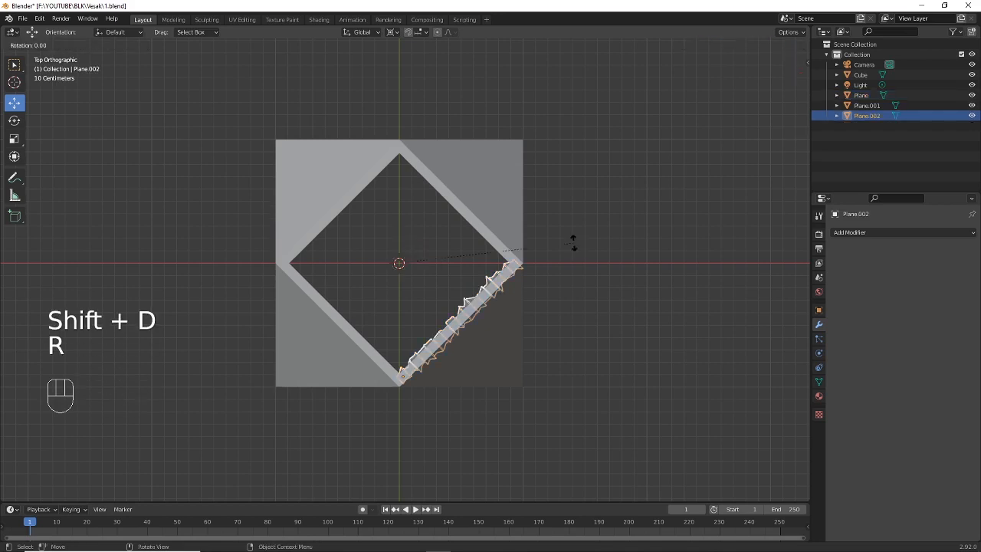
{"action": "key", "text": "KP_9"}
{"action": "key", "text": "KP_0"}
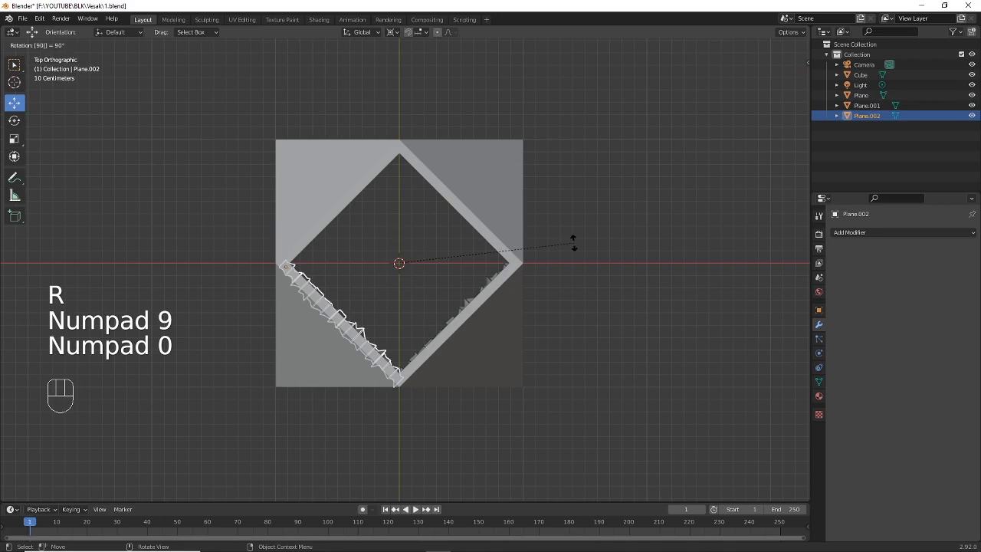
{"action": "key", "text": "Return"}
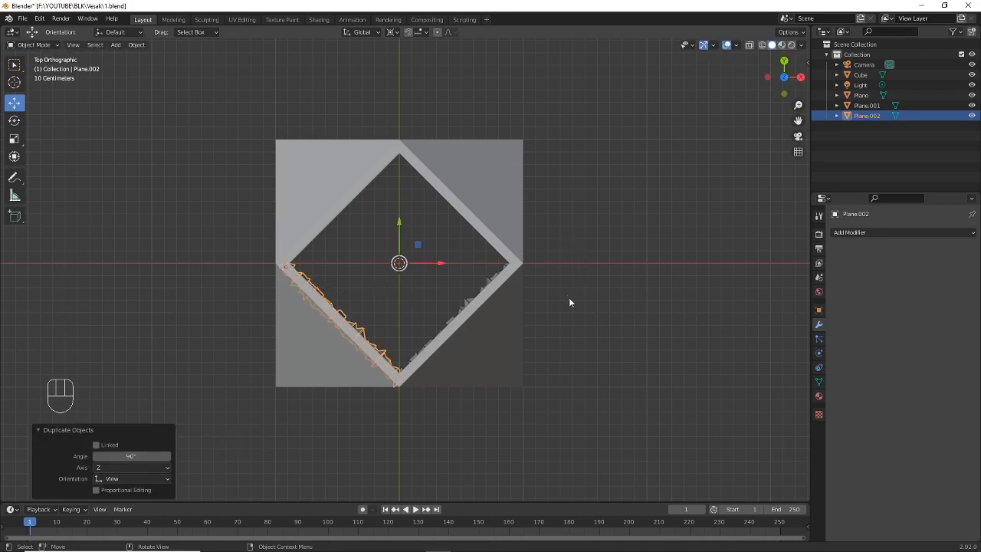
Repeat the rotated duplication twice to place strip curtains on the two remaining edges of the opening
{"action": "key", "text": "shift"}
{"action": "key", "text": "shift+r"}
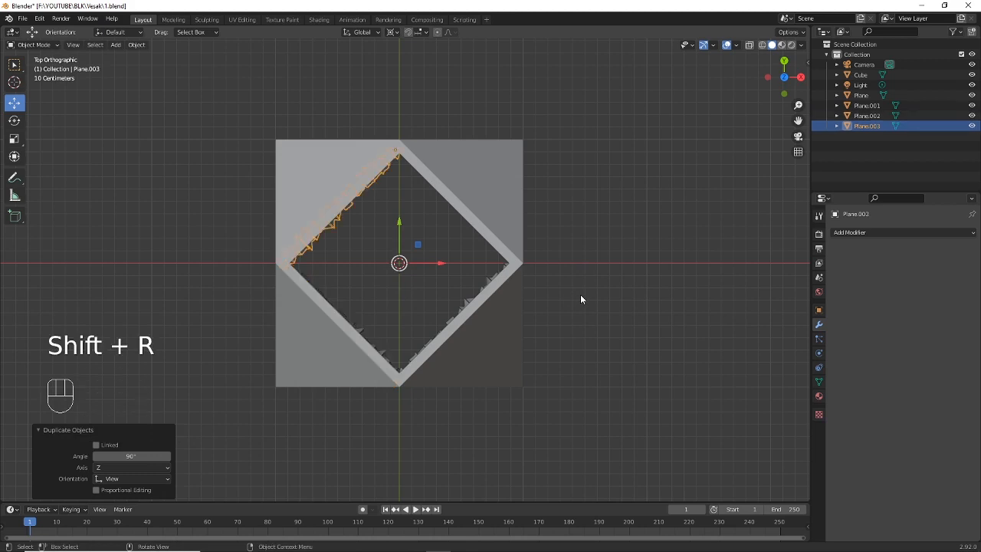
{"action": "key", "text": "shift+r"}
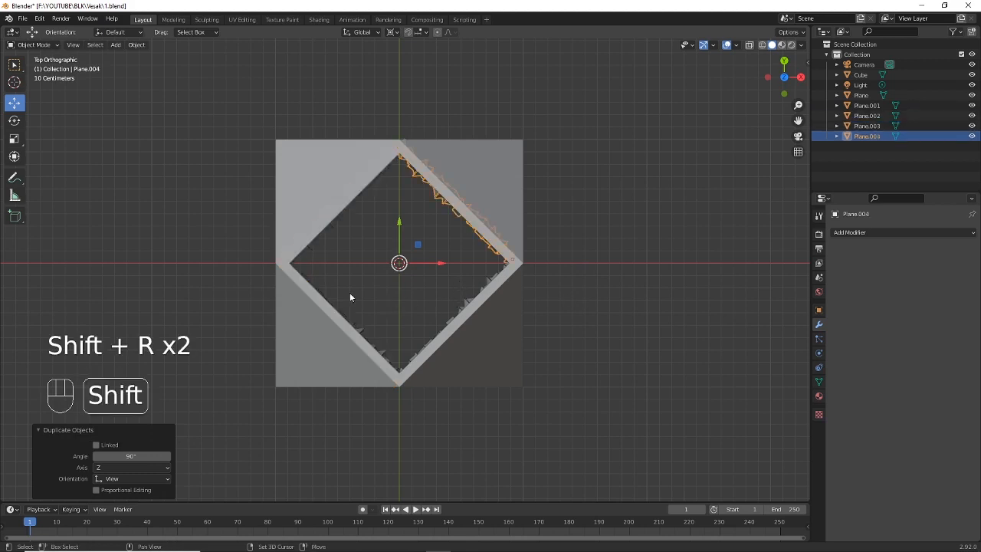
{"action": "middle_click_drag", "start_coordinate": [351, 295], "coordinate": [349, 214]}
{"action": "scroll", "coordinate": [421, 362], "scroll_direction": "down", "scroll_amount": 6}
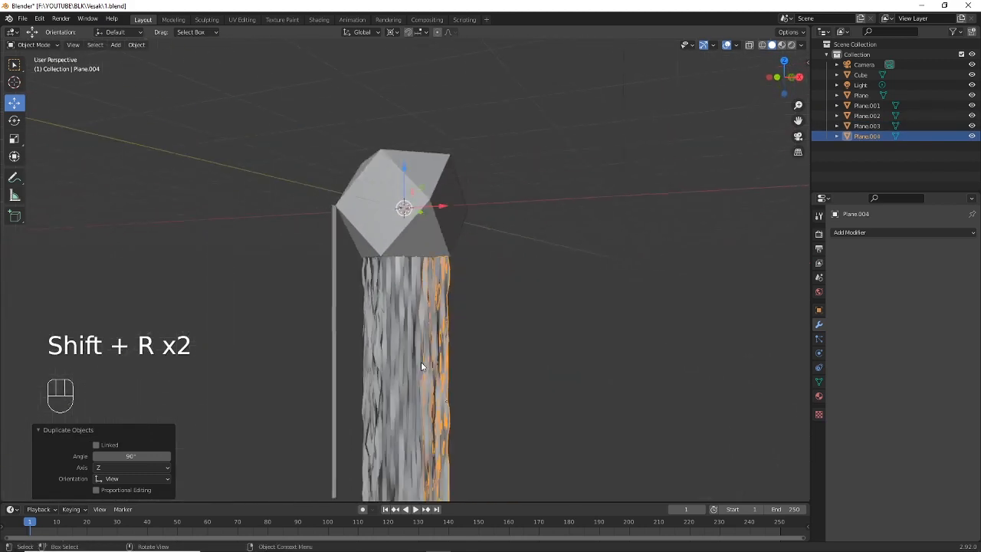
Select all four strip curtains and join them into one object
{"action": "middle_click_drag", "start_coordinate": [421, 361], "coordinate": [418, 308]}
{"action": "scroll", "coordinate": [414, 347], "scroll_direction": "up", "scroll_amount": 2}
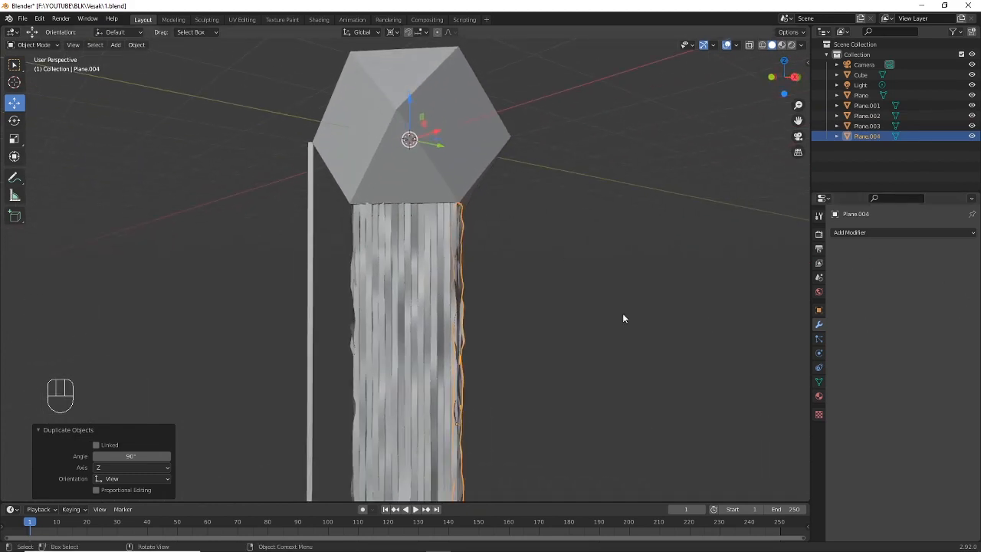
{"action": "middle_click_drag", "start_coordinate": [541, 304], "coordinate": [541, 347]}
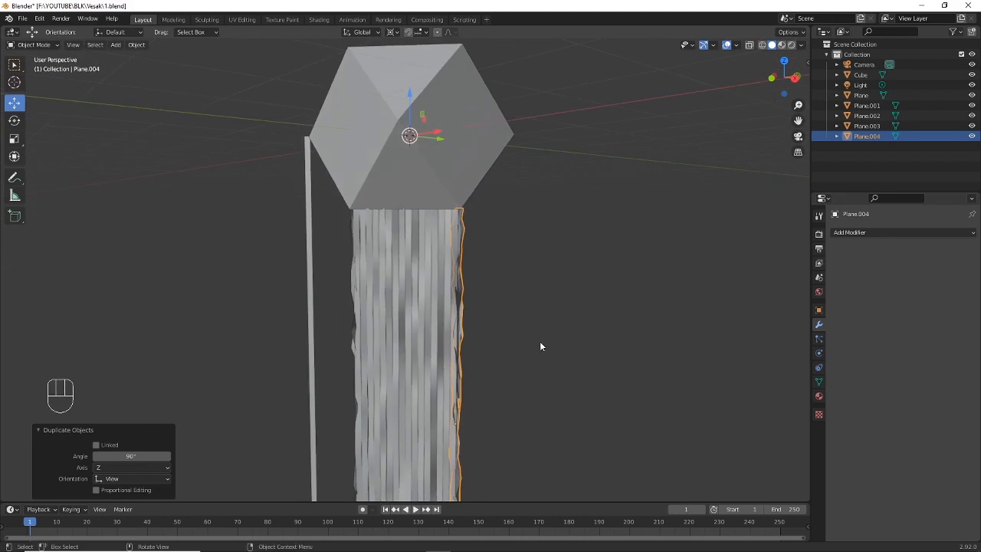
{"action": "left_click_drag", "start_coordinate": [559, 418], "coordinate": [344, 257]}
{"action": "middle_click_drag", "start_coordinate": [593, 322], "coordinate": [534, 327]}
{"action": "key", "text": "ctrl+j"}
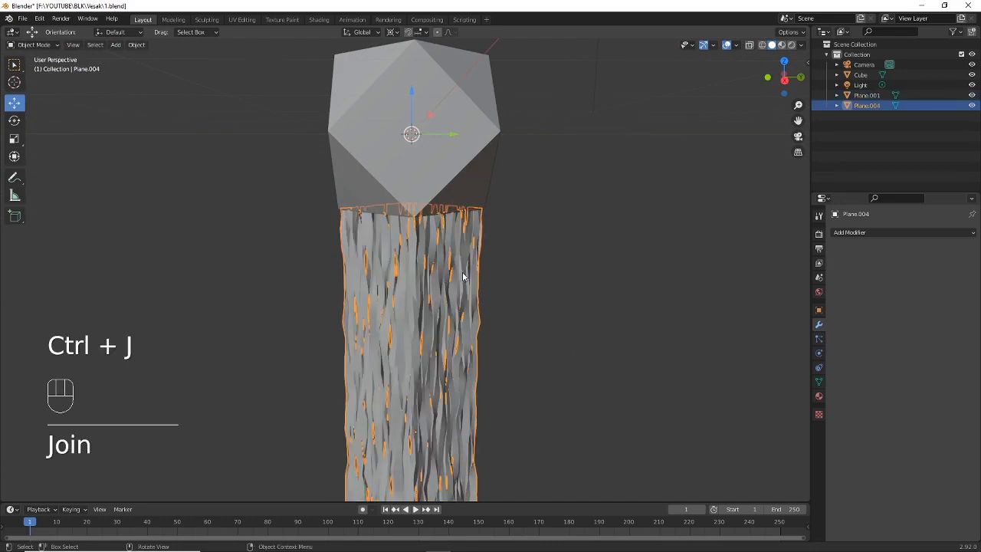
{"action": "middle_click_drag", "start_coordinate": [463, 276], "coordinate": [430, 230]}
{"action": "left_click", "coordinate": [42, 46]}
{"action": "left_click", "coordinate": [32, 67]}
{"action": "key", "text": "a"}
{"action": "left_click", "coordinate": [31, 44]}
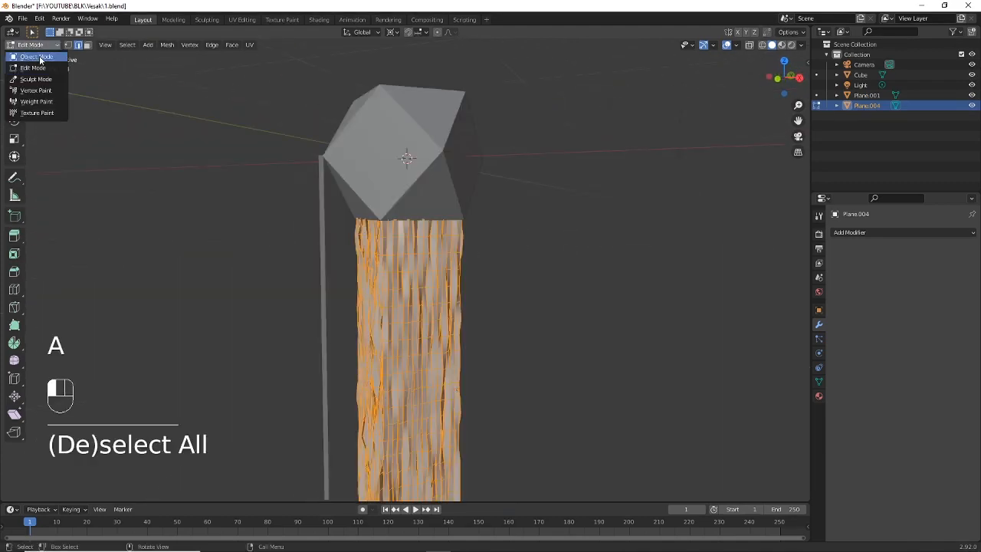
{"action": "left_click", "coordinate": [31, 52]}
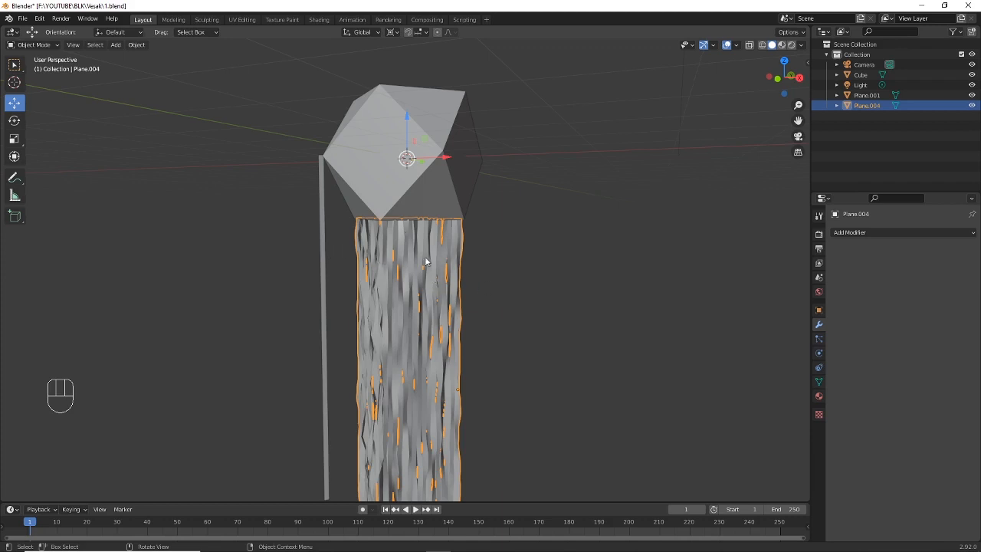
Subdivide the single strip hanging from the cube's side corner with 20 loop cuts across its length
{"action": "left_click", "coordinate": [324, 203]}
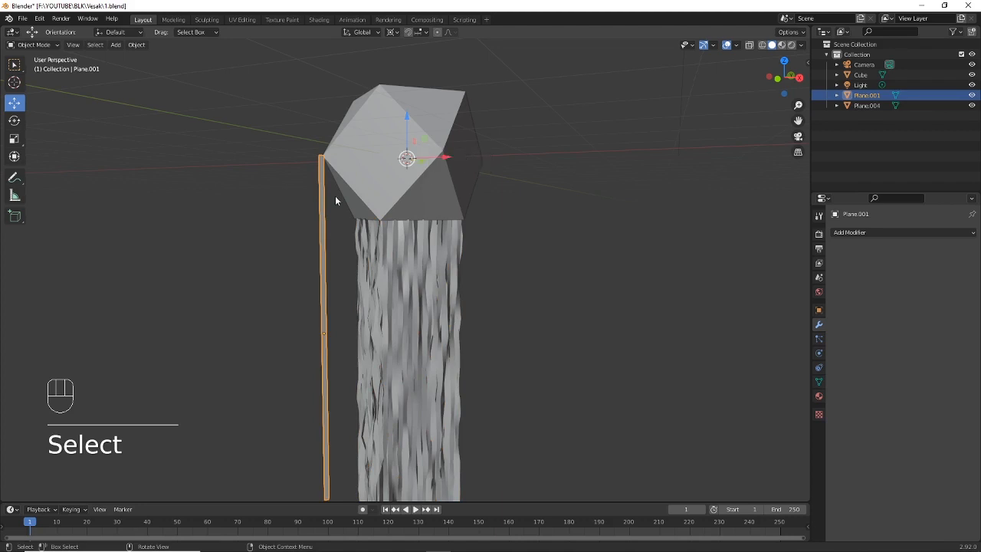
{"action": "middle_click_drag", "start_coordinate": [335, 196], "coordinate": [372, 156]}
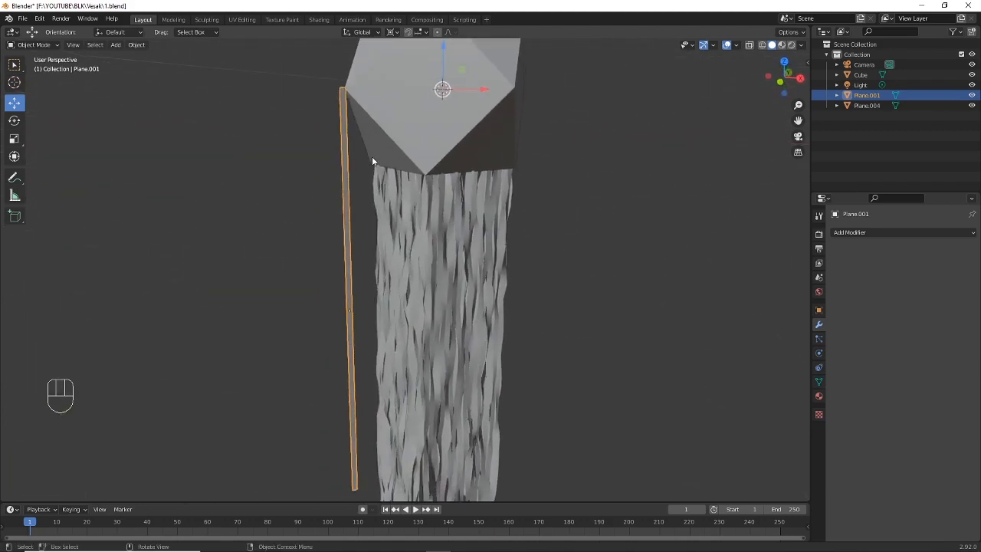
{"action": "left_click", "coordinate": [31, 45]}
{"action": "left_click", "coordinate": [30, 68]}
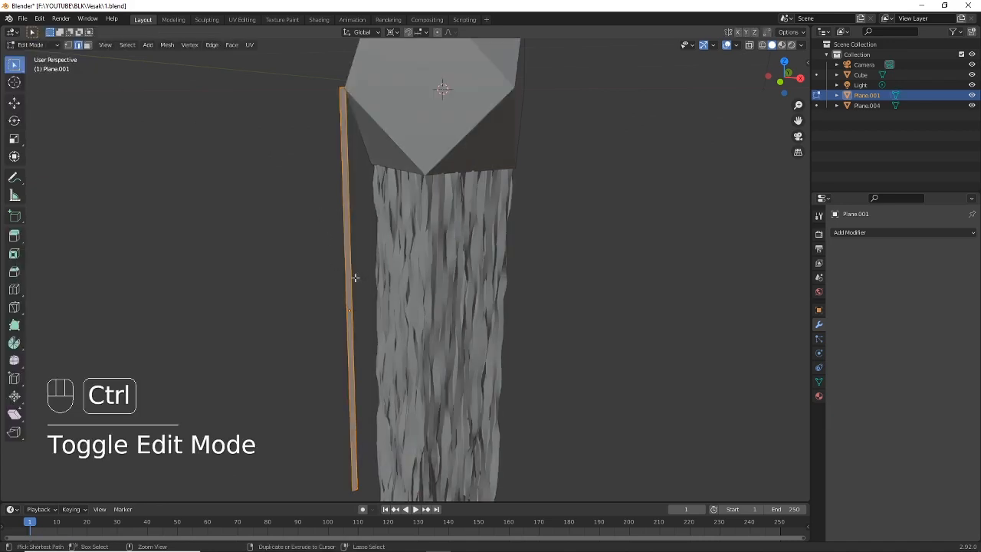
{"action": "key", "text": "ctrl+r"}
{"action": "left_click", "coordinate": [354, 278]}
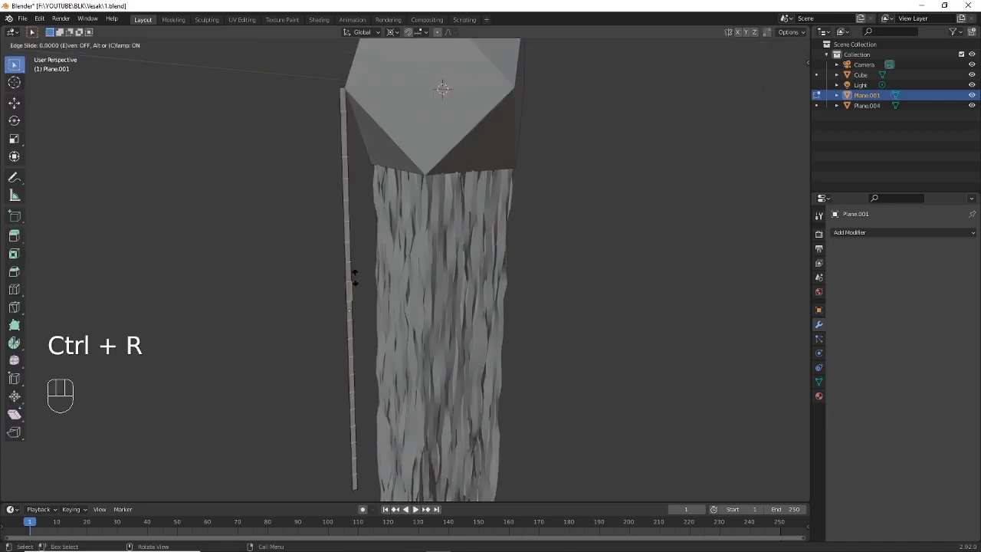
{"action": "left_click", "coordinate": [347, 273]}
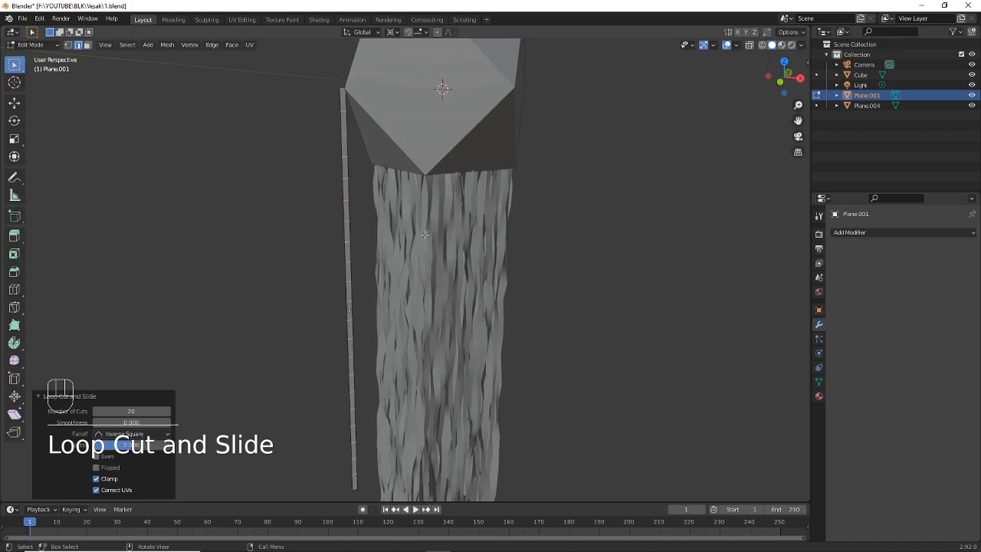
{"action": "middle_click_drag", "start_coordinate": [424, 235], "coordinate": [406, 230]}
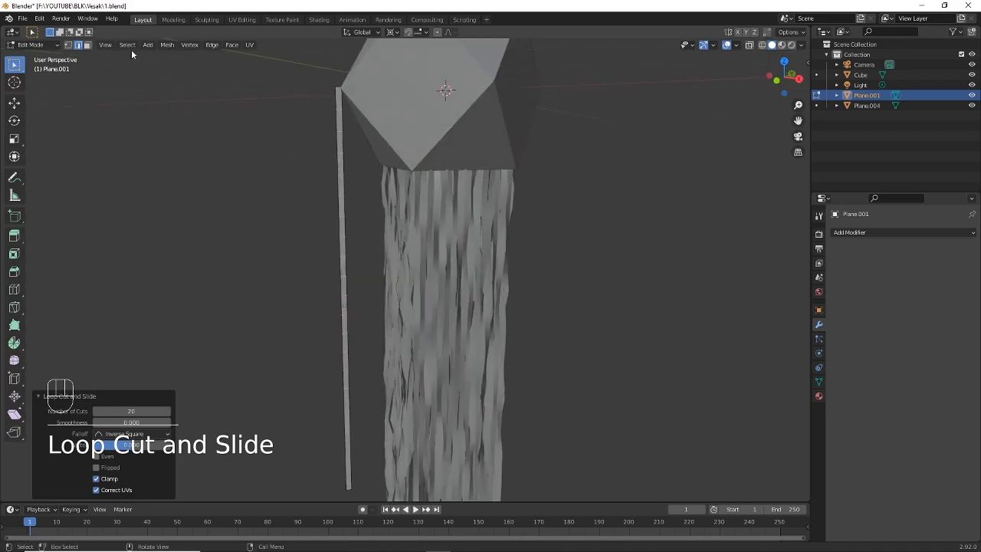
{"action": "left_click", "coordinate": [30, 44]}
{"action": "left_click", "coordinate": [31, 55]}
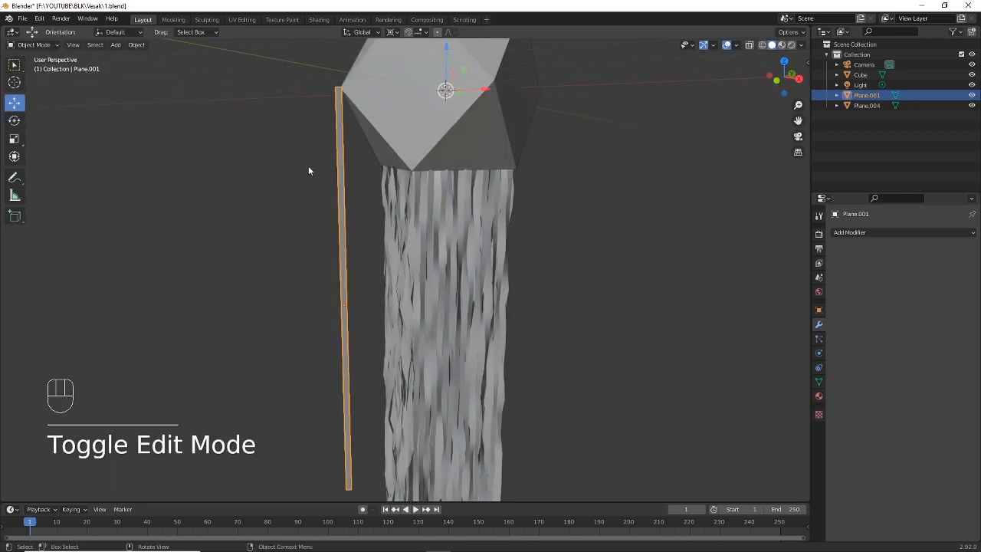
Add a Displace modifier to the corner strip, using the existing Texture and a strength of 0.4
{"action": "middle_click_drag", "start_coordinate": [374, 161], "coordinate": [381, 186], "text": "shift"}
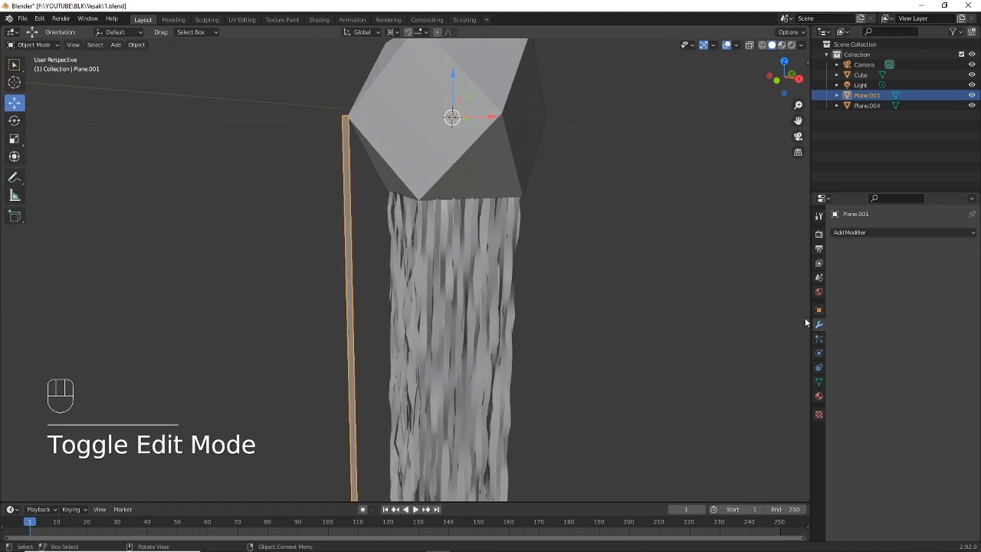
{"action": "left_click", "coordinate": [872, 233]}
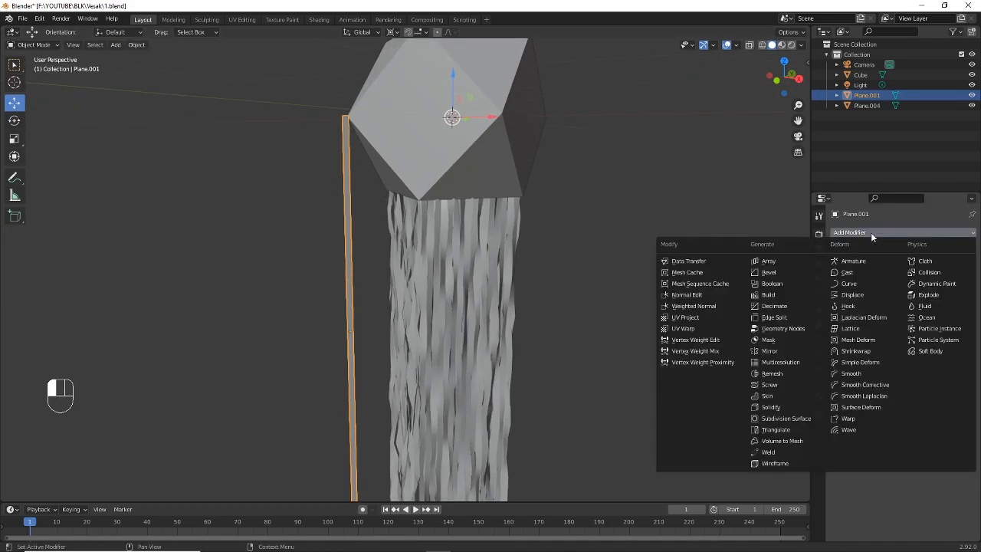
{"action": "left_click", "coordinate": [869, 294]}
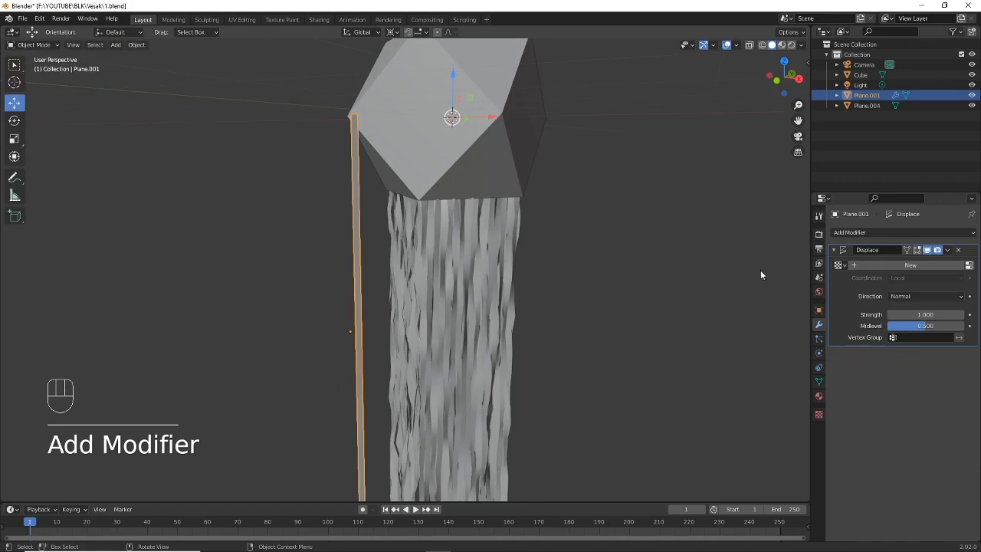
{"action": "left_click", "coordinate": [840, 265]}
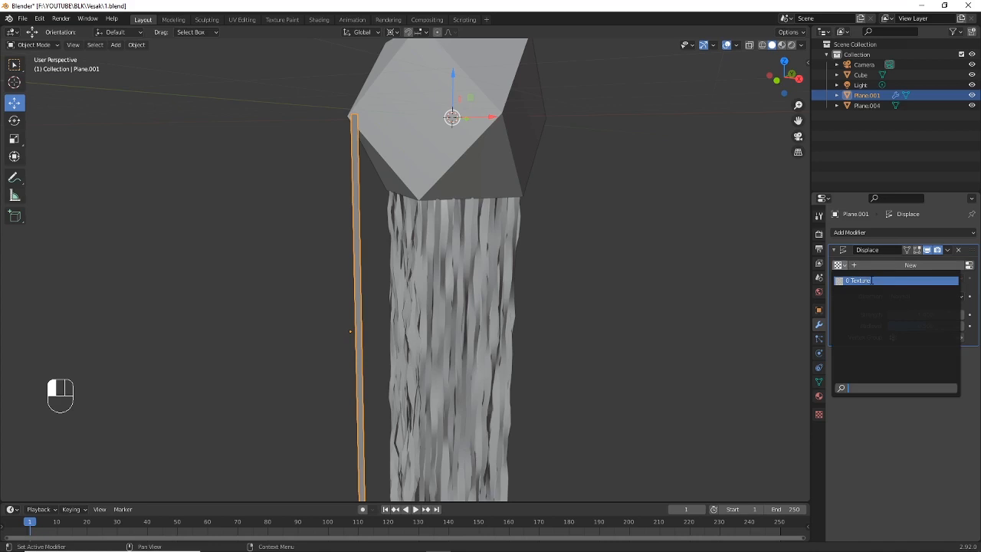
{"action": "left_click", "coordinate": [870, 280]}
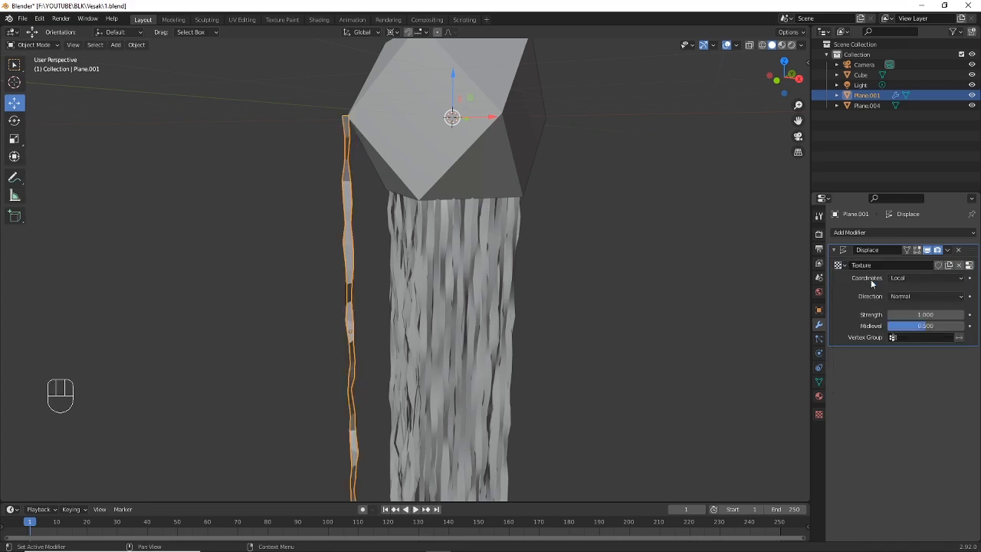
{"action": "left_click", "coordinate": [937, 315]}
{"action": "key", "text": "BackSpace"}
{"action": "type", "text": ".4"}
{"action": "key", "text": "Return"}
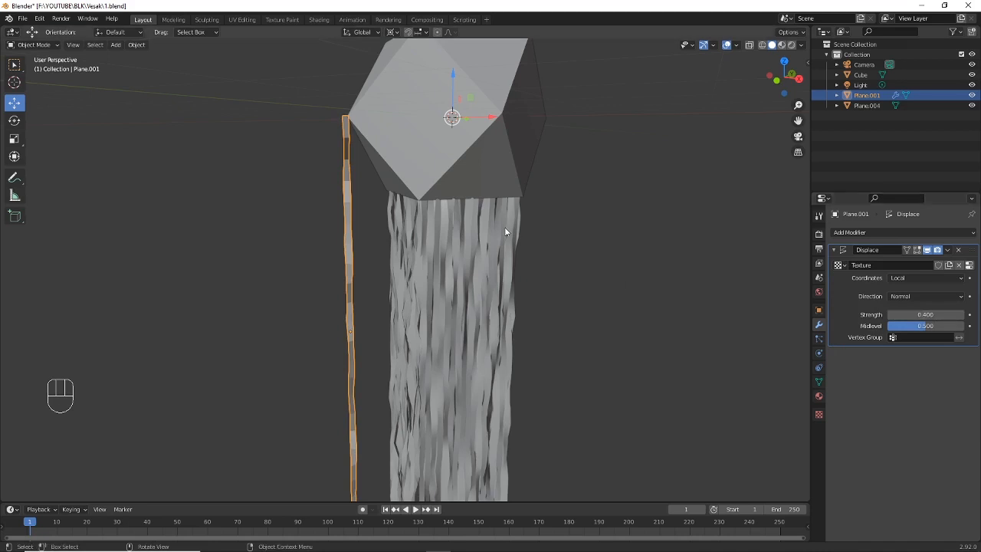
Shade the corner strip smooth and apply its Displace modifier
{"action": "right_click", "coordinate": [629, 177]}
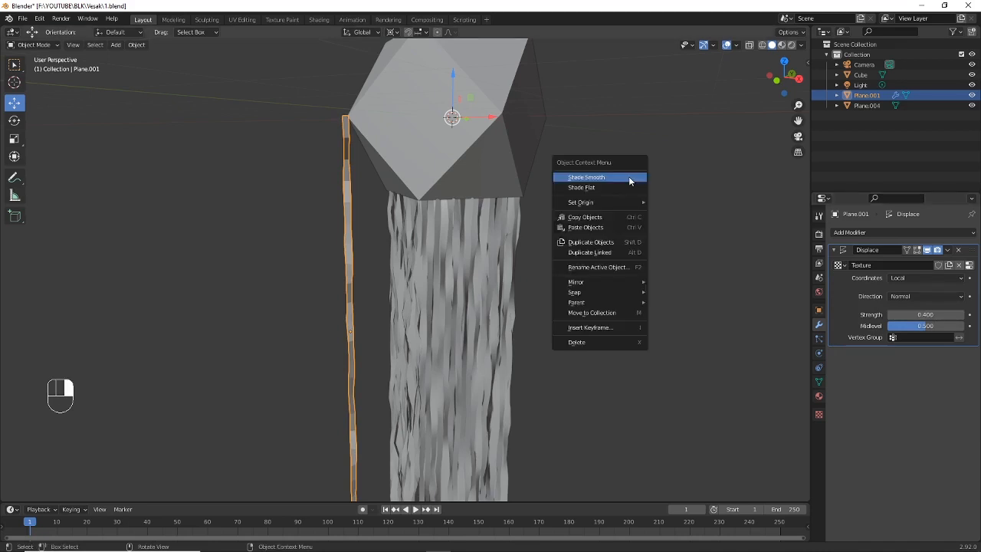
{"action": "left_click", "coordinate": [628, 177]}
{"action": "middle_click_drag", "start_coordinate": [436, 212], "coordinate": [445, 260]}
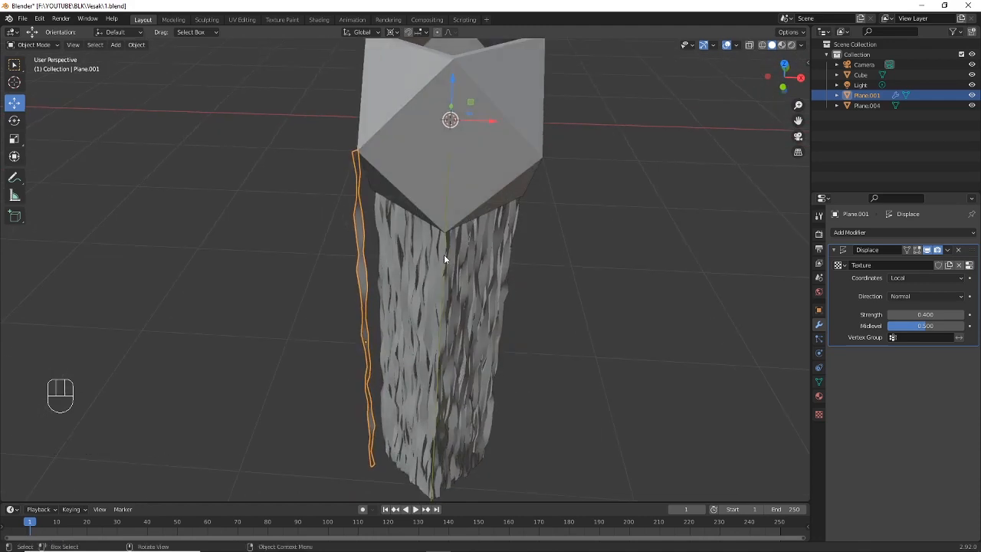
{"action": "left_click", "coordinate": [948, 250]}
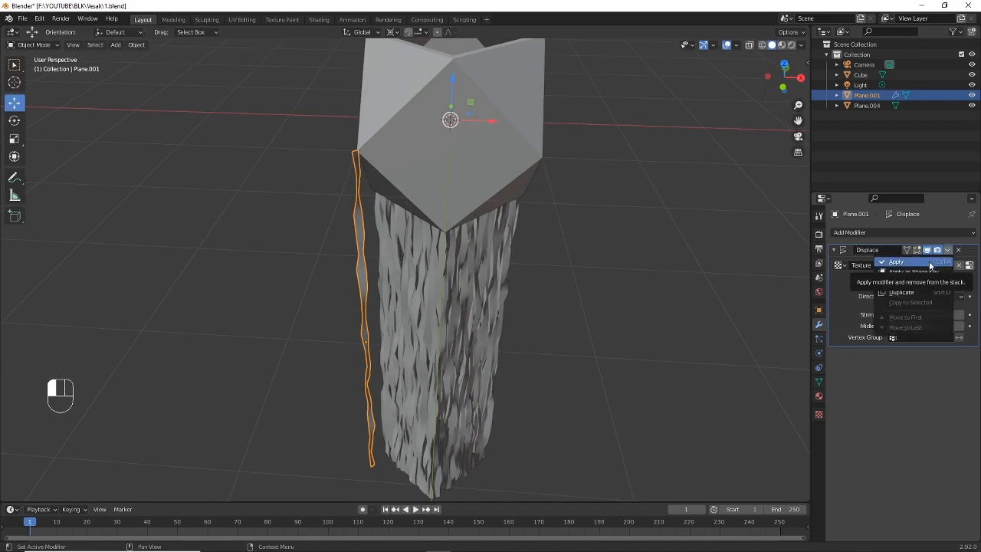
{"action": "left_click", "coordinate": [929, 261]}
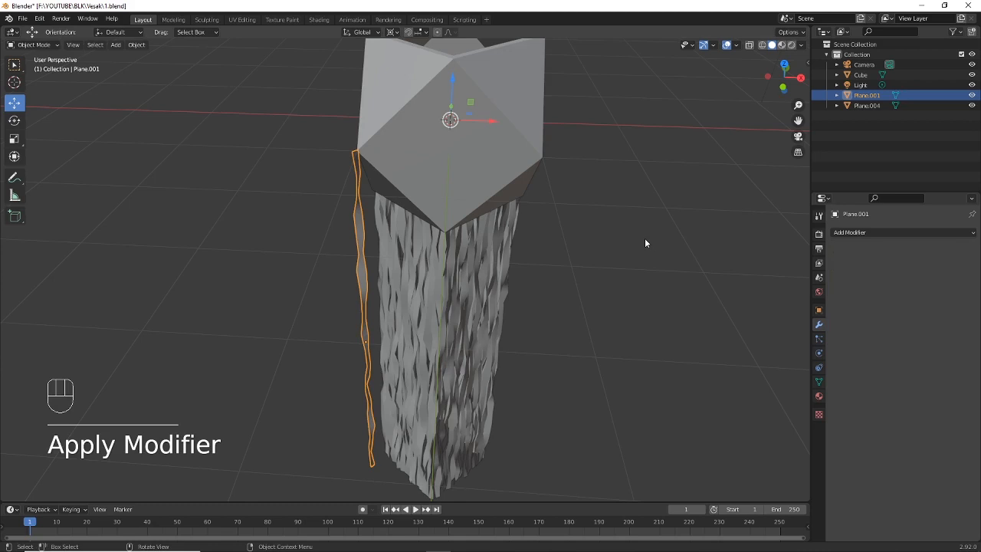
In top view, duplicate the corner strip and offset the copy about 0.014 m in X and 0.052 m in Y
{"action": "key", "text": "KP_7"}
{"action": "scroll", "coordinate": [613, 284], "scroll_direction": "up", "scroll_amount": 5}
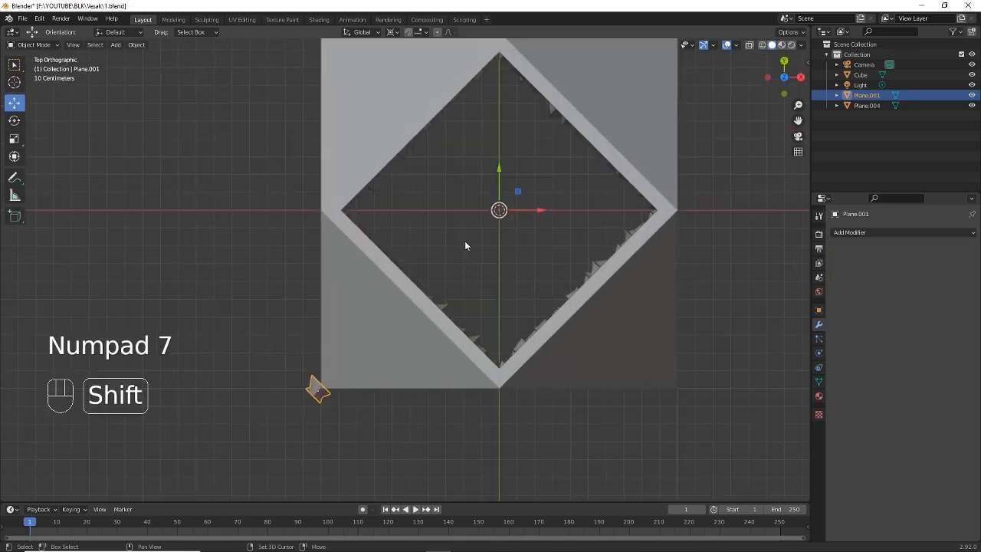
{"action": "middle_click_drag", "start_coordinate": [464, 243], "coordinate": [504, 263], "text": "shift"}
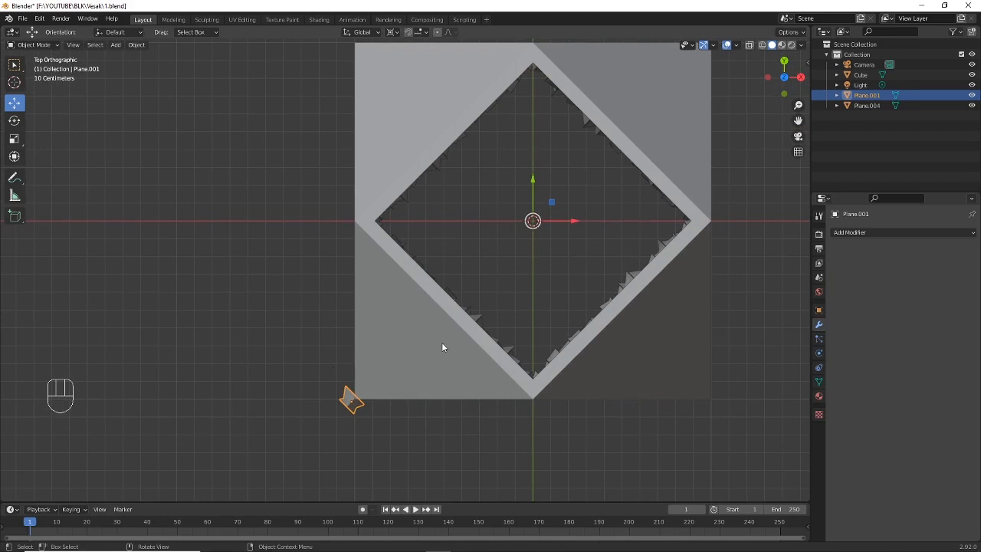
{"action": "key", "text": "shift+d"}
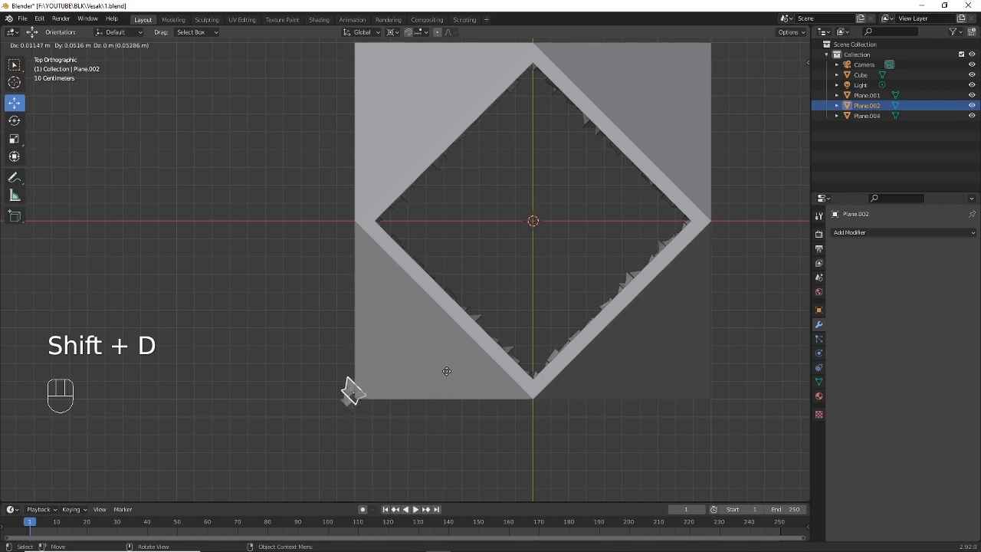
{"action": "left_click", "coordinate": [446, 370]}
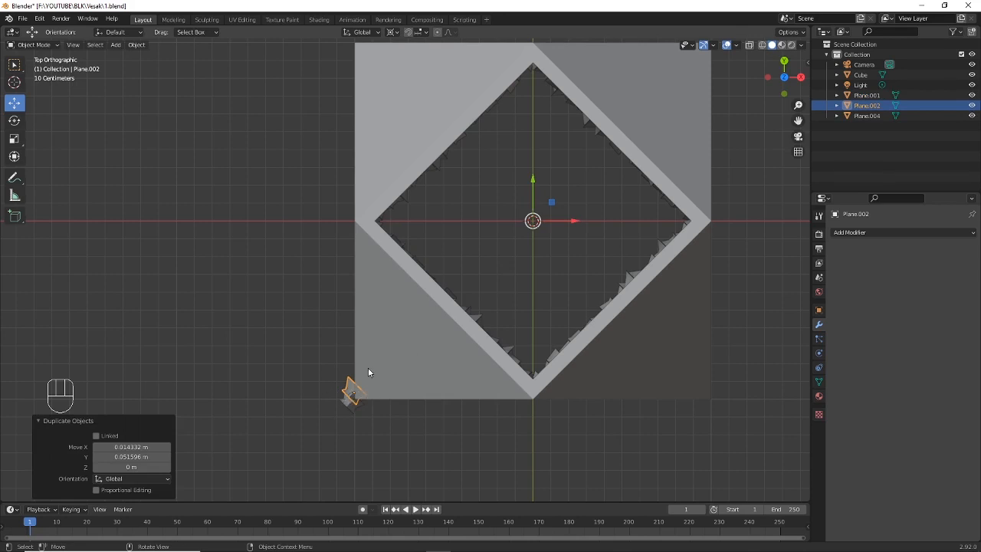
{"action": "middle_click_drag", "start_coordinate": [480, 227], "coordinate": [483, 238], "text": "shift"}
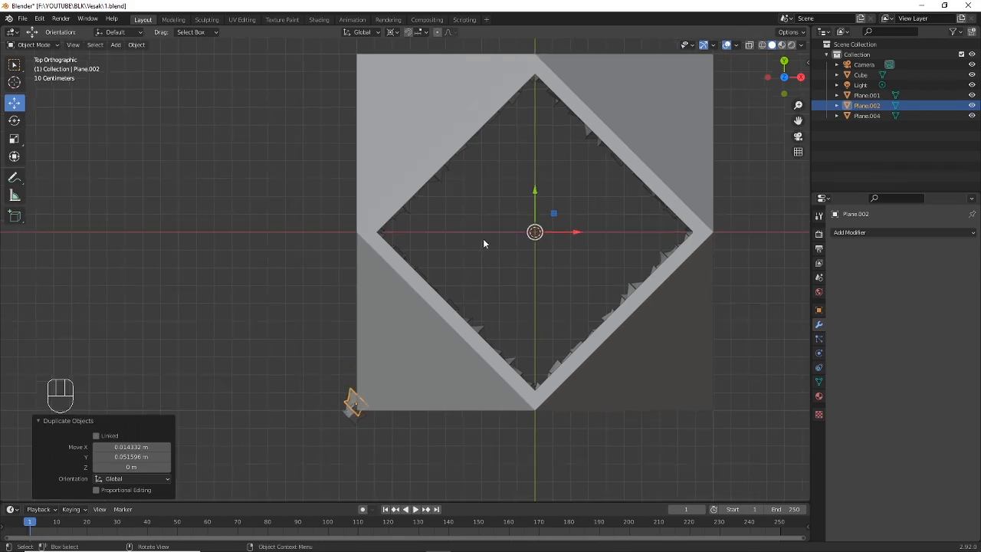
{"action": "key", "text": "r"}
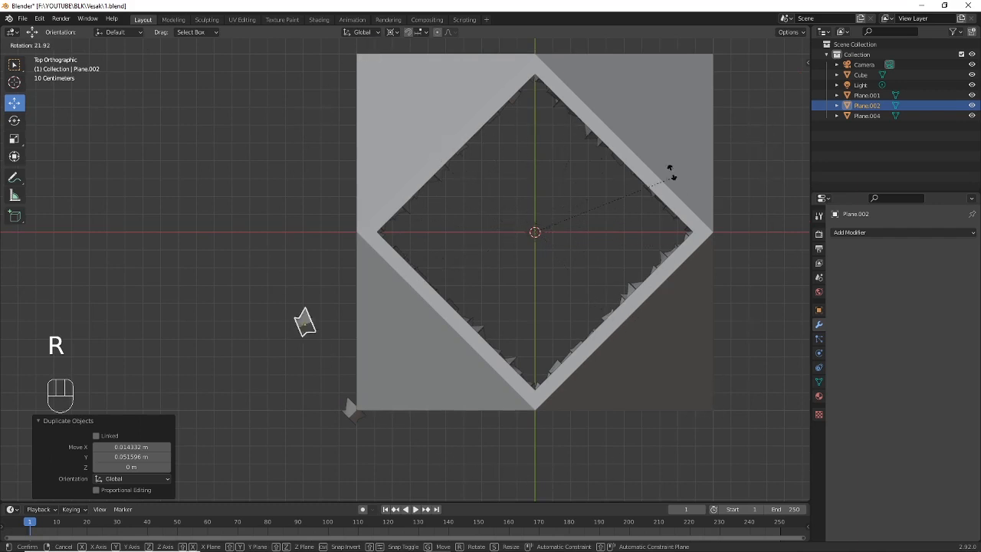
{"action": "right_click", "coordinate": [527, 106]}
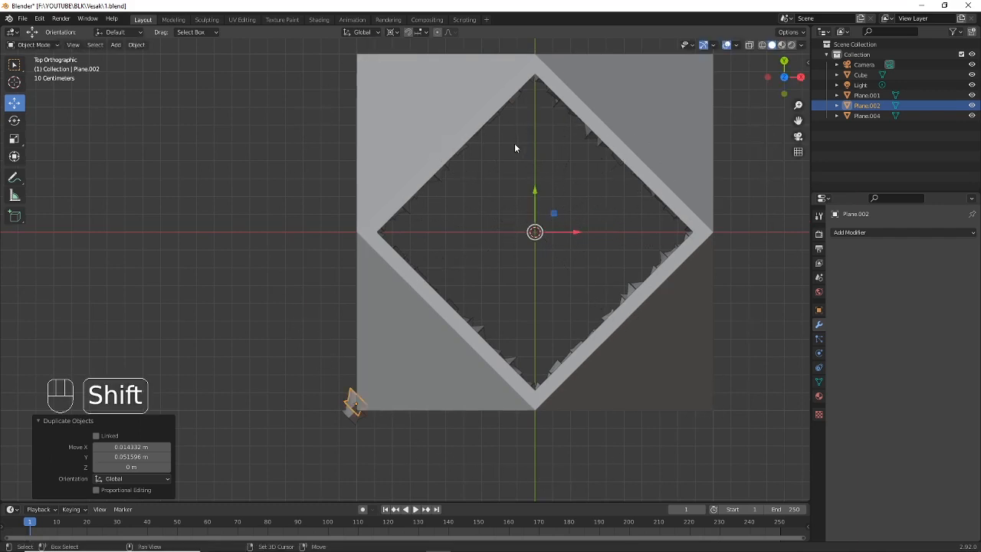
Set the transform pivot point to Median Point and rotate the copied strip about -60° around its own centre
{"action": "middle_click_drag", "start_coordinate": [514, 142], "coordinate": [516, 154], "text": "shift"}
{"action": "left_click", "coordinate": [392, 32]}
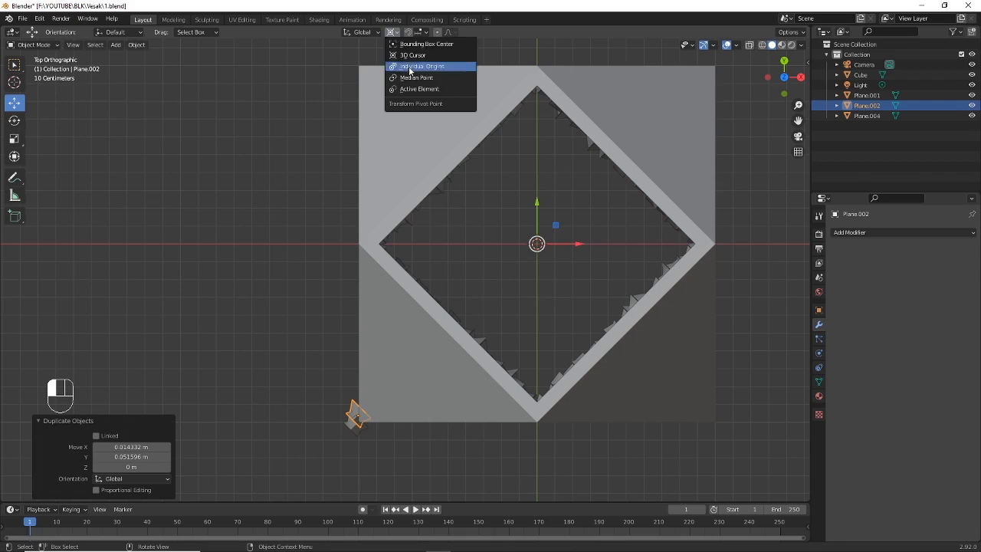
{"action": "left_click", "coordinate": [444, 78]}
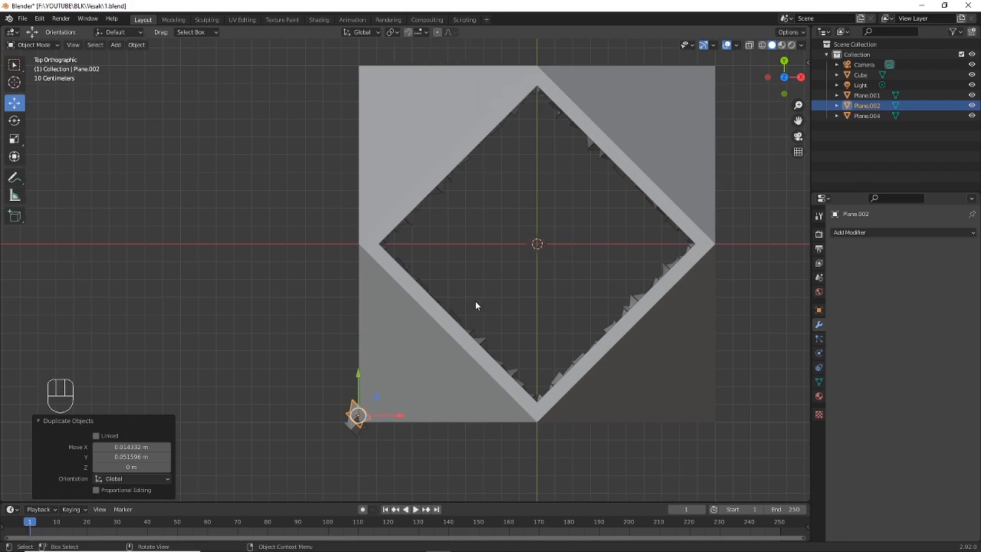
{"action": "key", "text": "r"}
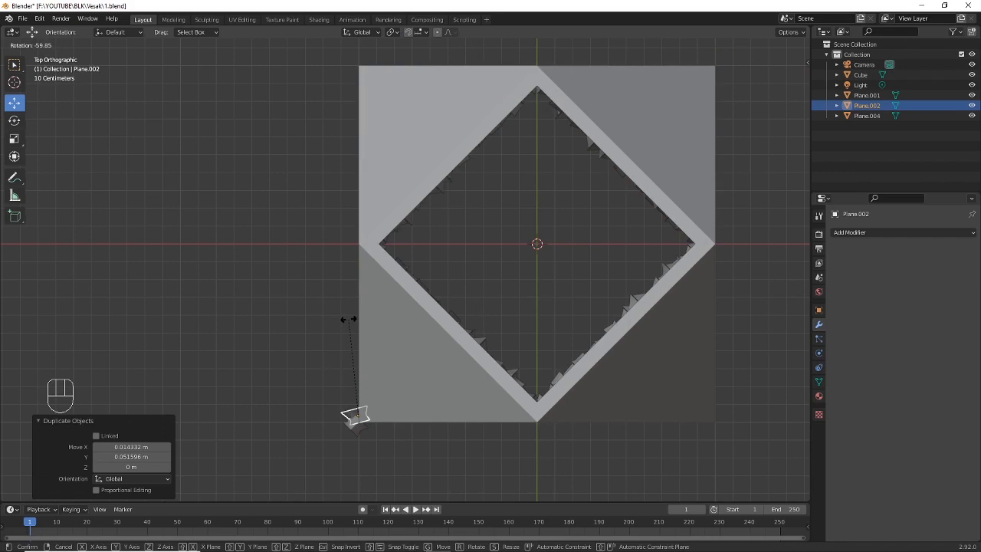
{"action": "left_click", "coordinate": [349, 319]}
Add two more copies of the strip at the same corner, each slightly offset and turned to a different angle
{"action": "middle_click_drag", "start_coordinate": [397, 342], "coordinate": [449, 278], "text": "shift"}
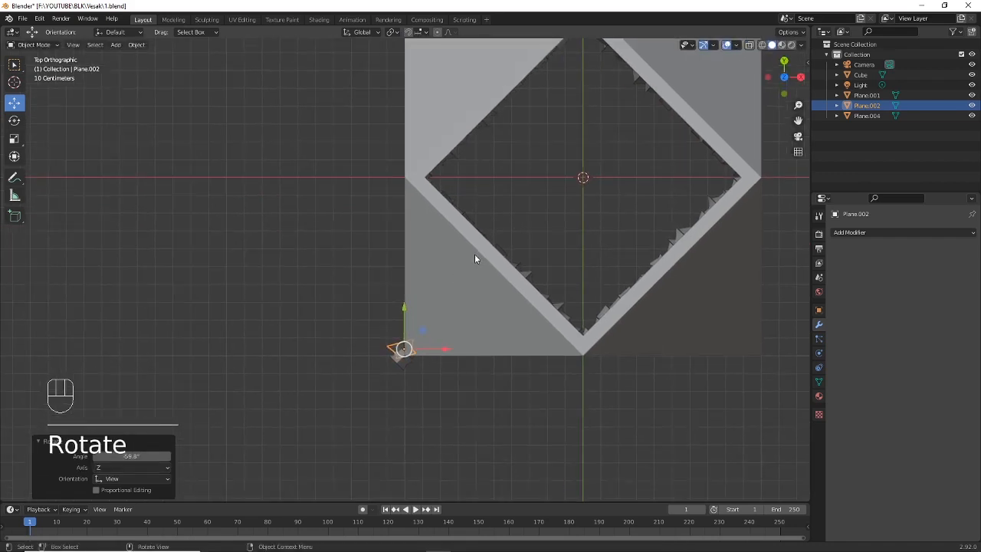
{"action": "key", "text": "shift+d"}
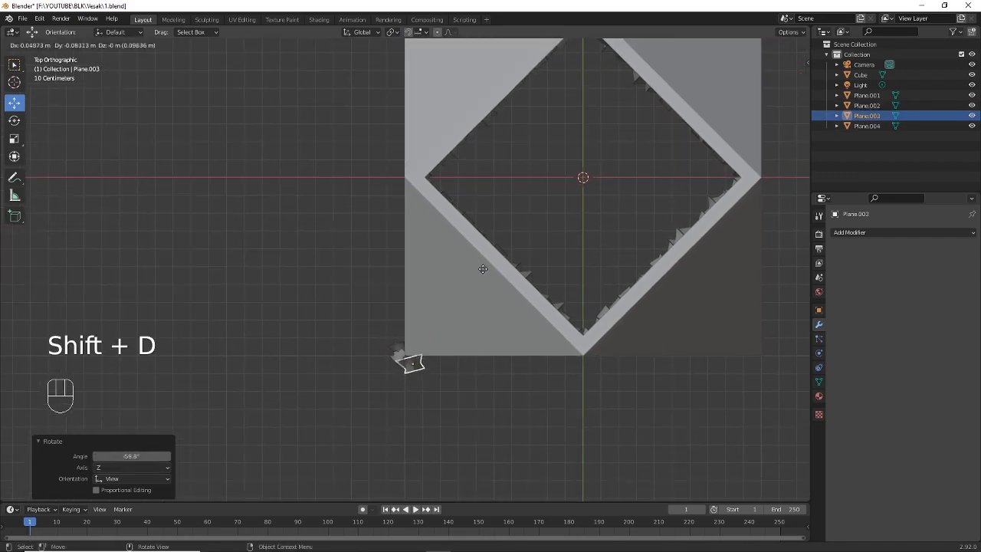
{"action": "left_click", "coordinate": [483, 269]}
{"action": "key", "text": "r"}
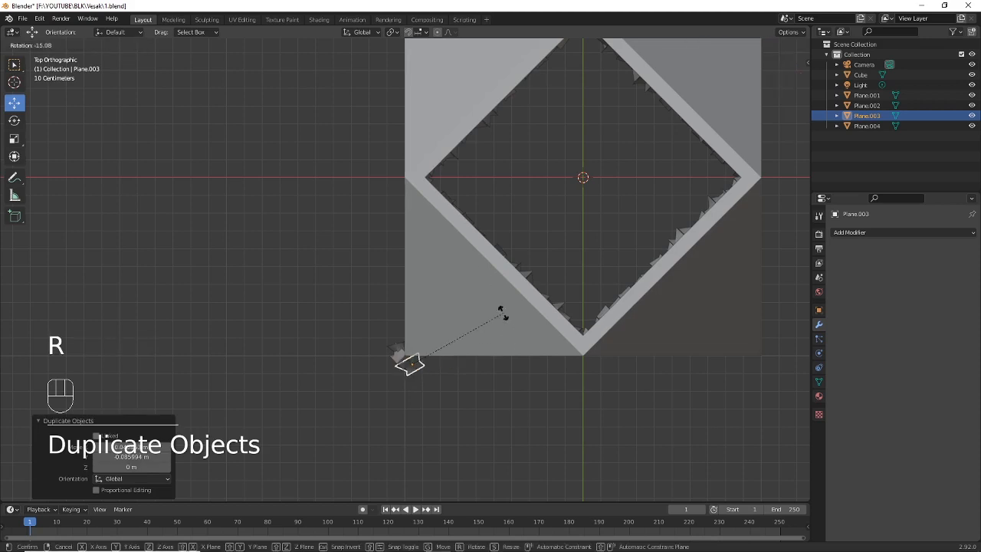
{"action": "left_click", "coordinate": [503, 312]}
{"action": "key", "text": "shift+d"}
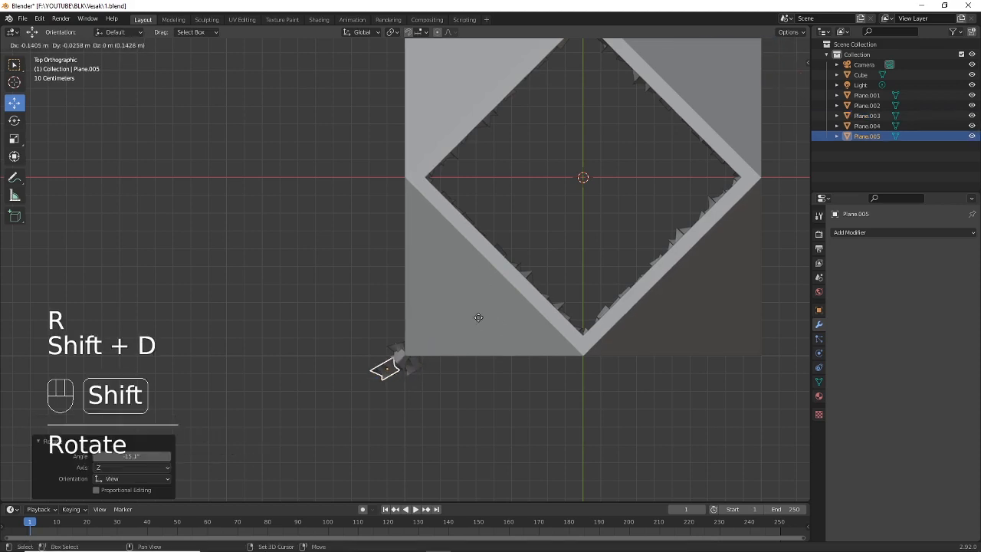
{"action": "left_click", "coordinate": [483, 317]}
{"action": "key", "text": "r"}
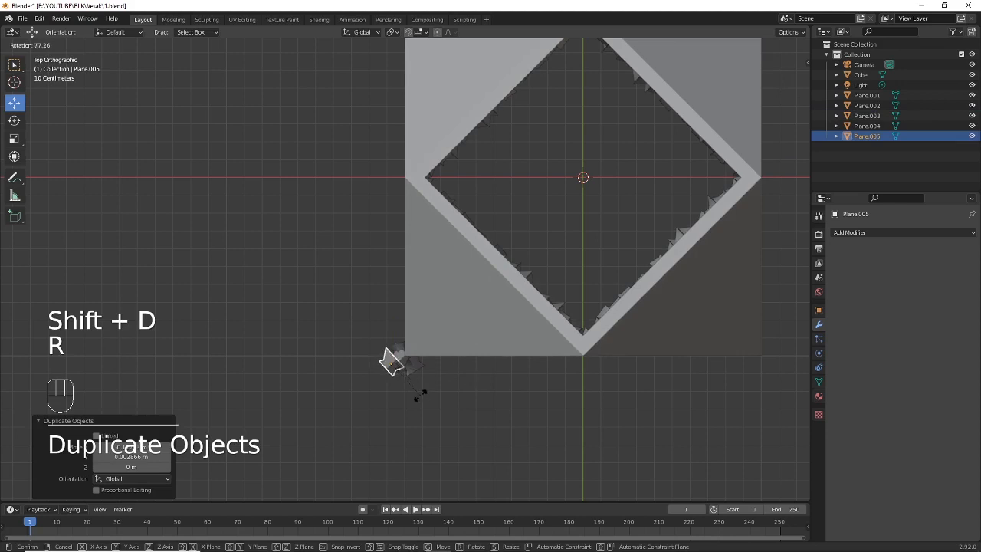
{"action": "left_click", "coordinate": [422, 398]}
Duplicate the strip once more, rotate the copy, and move it about 0.014 m in X and 0.037 m in Y within the corner cluster
{"action": "key", "text": "shift+d"}
{"action": "left_click", "coordinate": [458, 354]}
{"action": "key", "text": "r"}
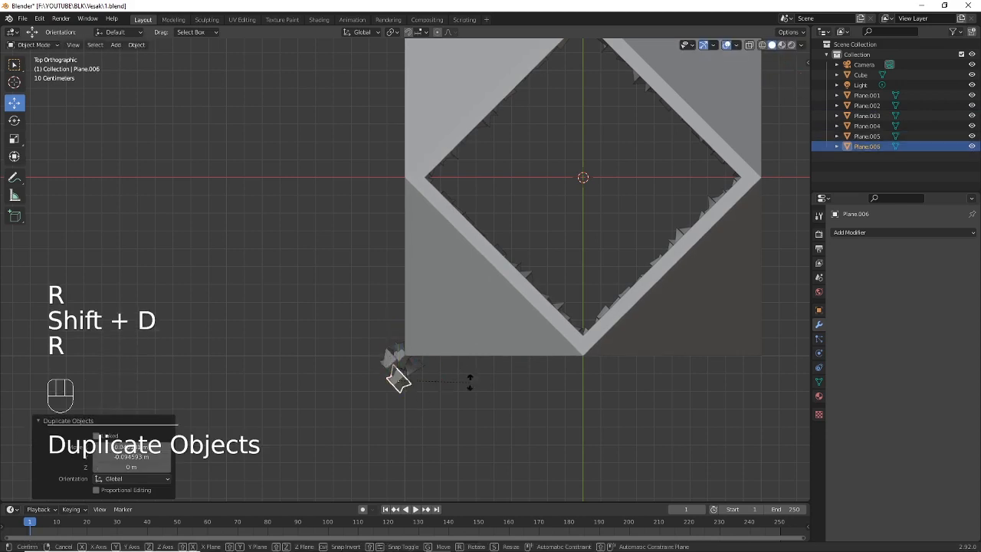
{"action": "left_click", "coordinate": [452, 340]}
{"action": "key", "text": "g"}
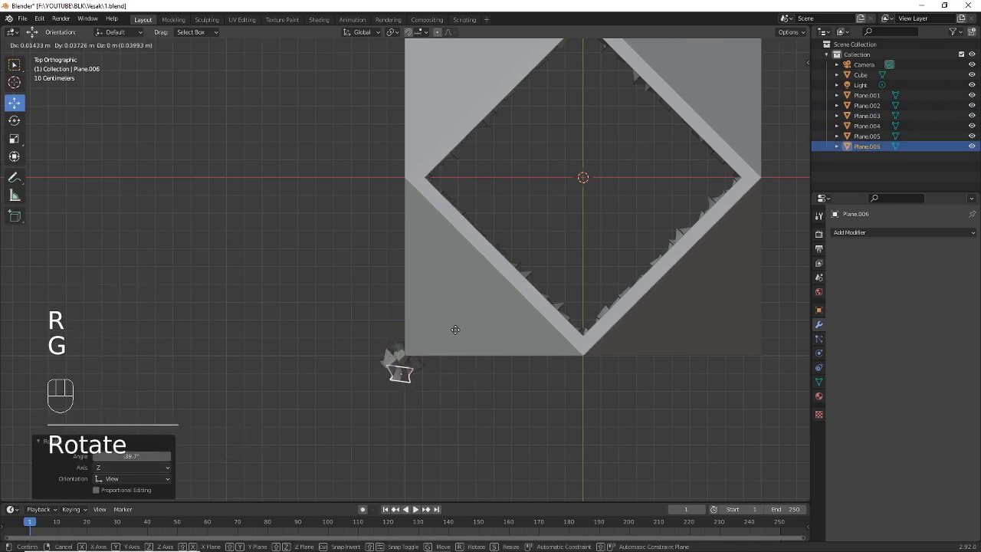
{"action": "left_click", "coordinate": [440, 381]}
{"action": "middle_click_drag", "start_coordinate": [439, 381], "coordinate": [361, 268]}
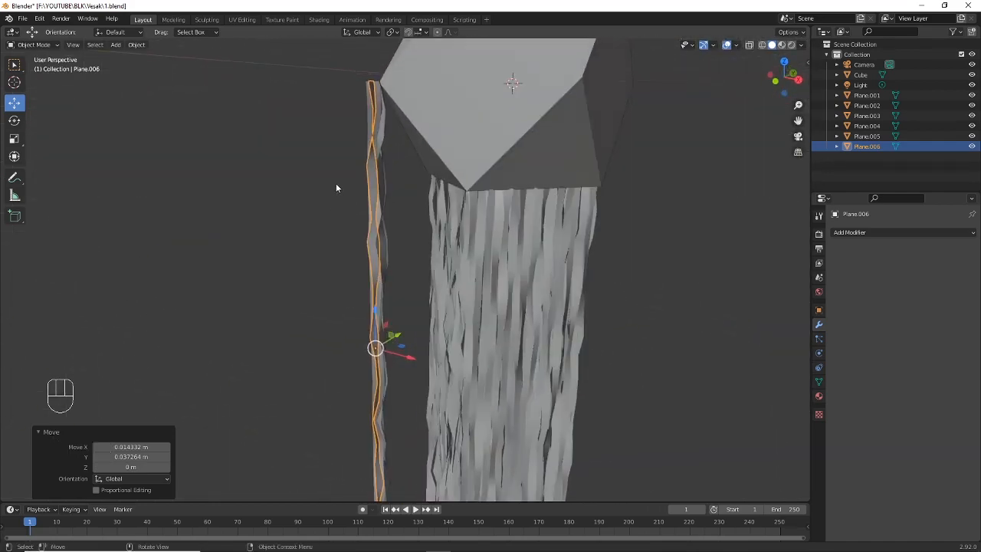
Join the strips at the cube's side corner into one object and move the cluster closer to the corner
{"action": "left_click_drag", "start_coordinate": [336, 185], "coordinate": [409, 285]}
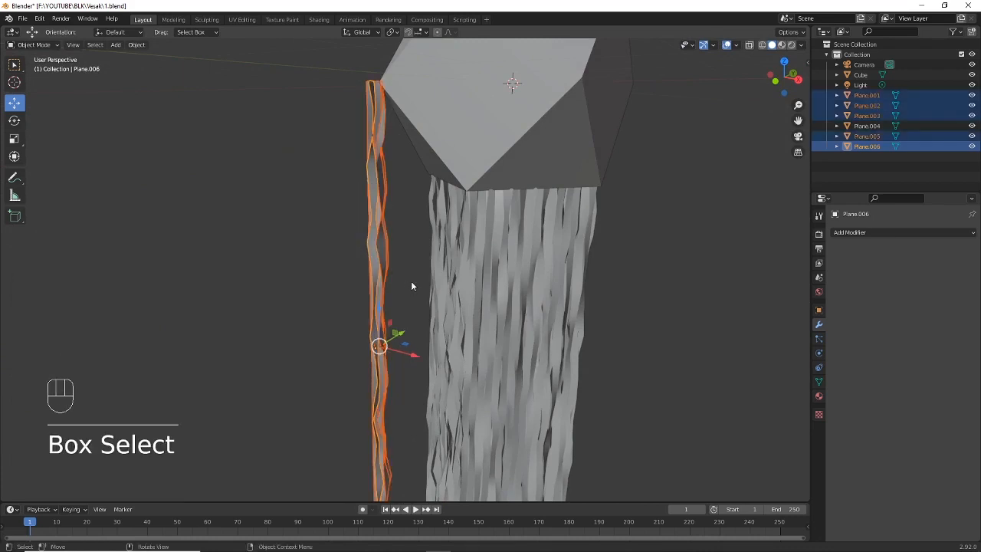
{"action": "key", "text": "ctrl+j"}
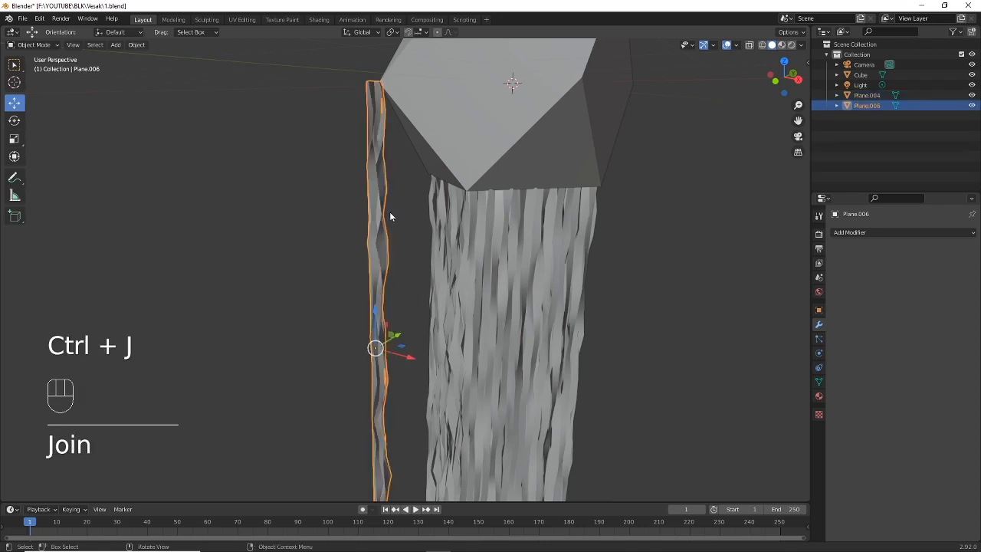
{"action": "middle_click_drag", "start_coordinate": [389, 213], "coordinate": [443, 273]}
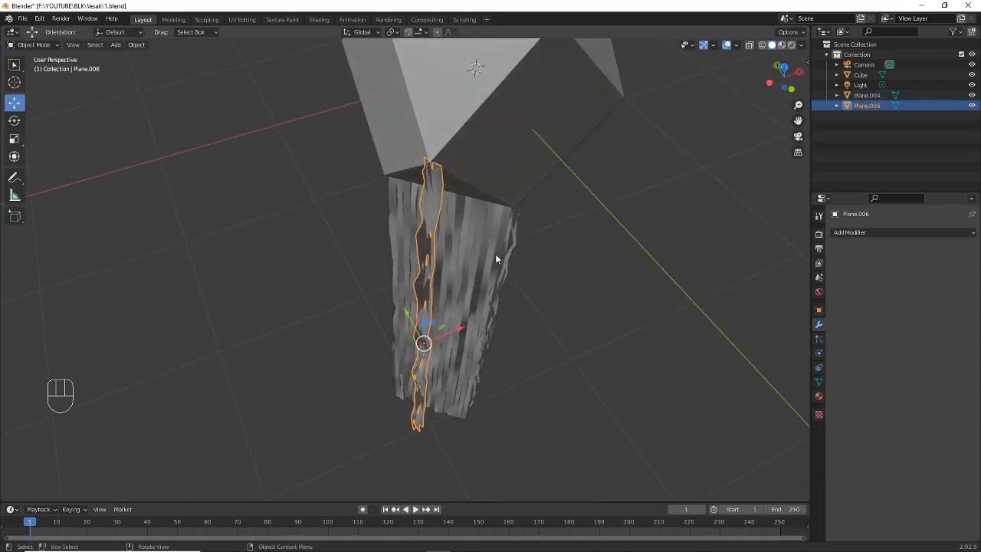
{"action": "middle_click_drag", "start_coordinate": [495, 257], "coordinate": [453, 289]}
{"action": "key", "text": "g"}
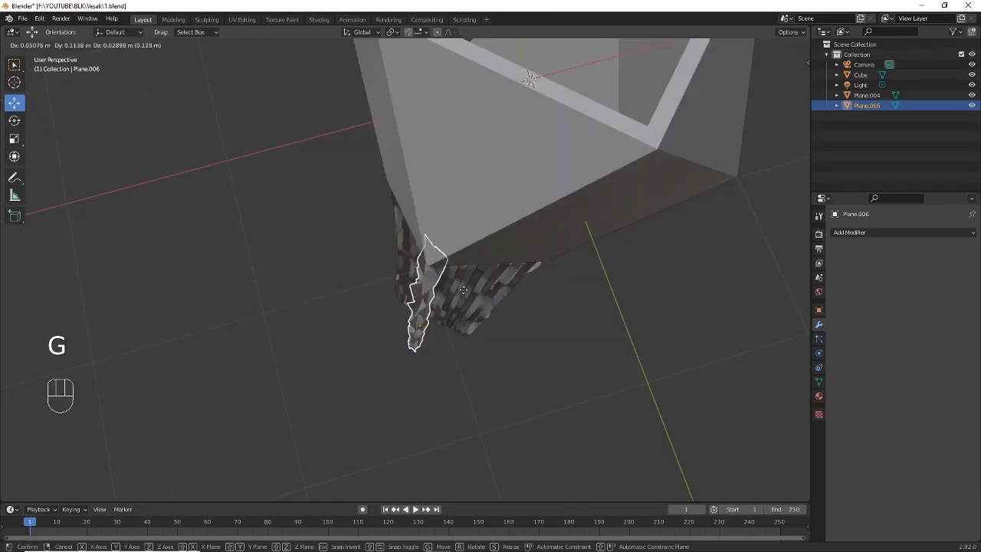
{"action": "left_click", "coordinate": [463, 290]}
Nudge the joined strip cluster two more times to line its upper end up with the cube's side corner
{"action": "middle_click_drag", "start_coordinate": [457, 245], "coordinate": [439, 223]}
{"action": "key", "text": "g"}
{"action": "left_click", "coordinate": [443, 285]}
{"action": "scroll", "coordinate": [442, 285], "scroll_direction": "down", "scroll_amount": 5}
{"action": "key", "text": "g"}
{"action": "left_click", "coordinate": [435, 281]}
{"action": "scroll", "coordinate": [439, 223], "scroll_direction": "up", "scroll_amount": 3}
{"action": "middle_click_drag", "start_coordinate": [430, 211], "coordinate": [418, 281], "text": "shift"}
In Edit Mode, scale the cluster's top vertices to about 0.279 using smooth proportional editing with a size of about 1.46
{"action": "left_click_drag", "start_coordinate": [331, 139], "coordinate": [404, 241]}
{"action": "left_click", "coordinate": [379, 189]}
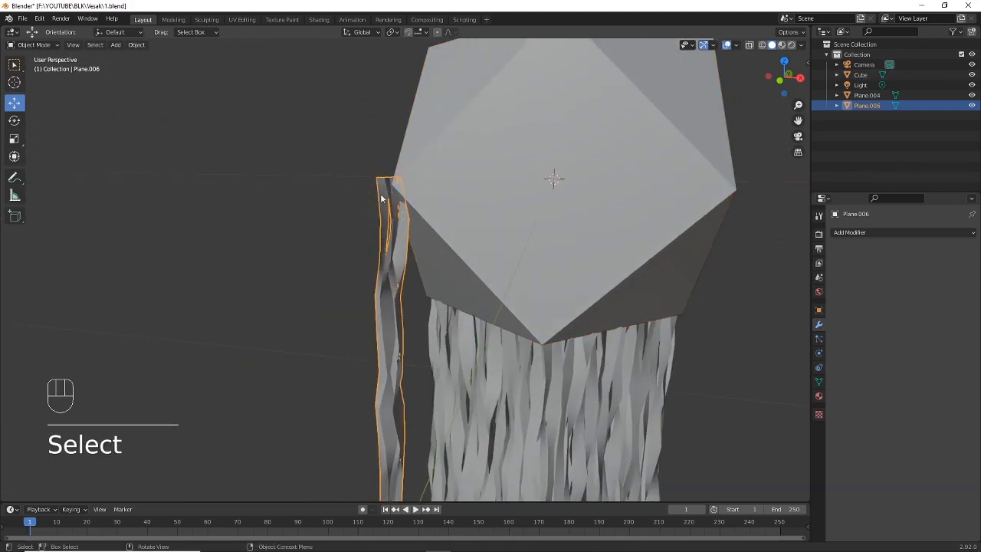
{"action": "left_click", "coordinate": [31, 44]}
{"action": "left_click", "coordinate": [34, 68]}
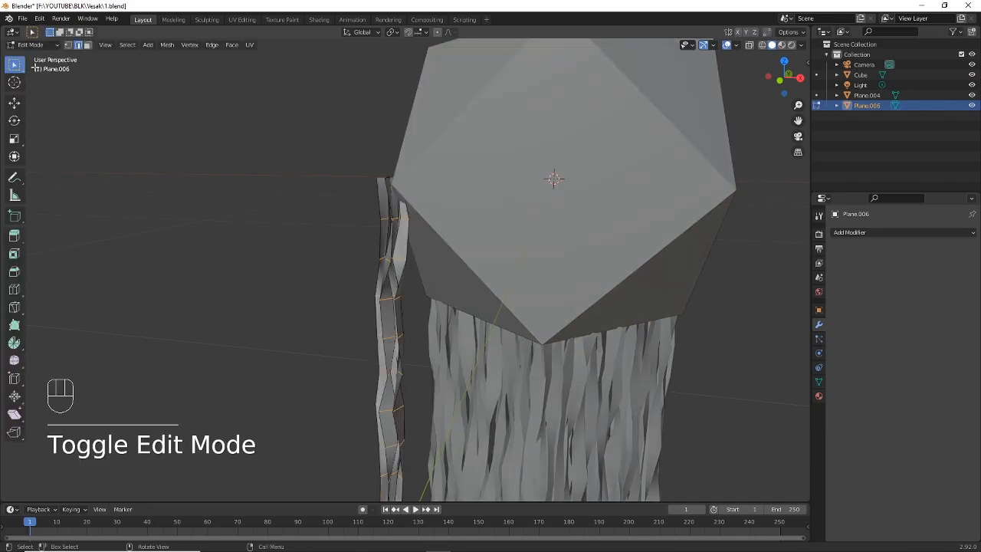
{"action": "left_click", "coordinate": [68, 45]}
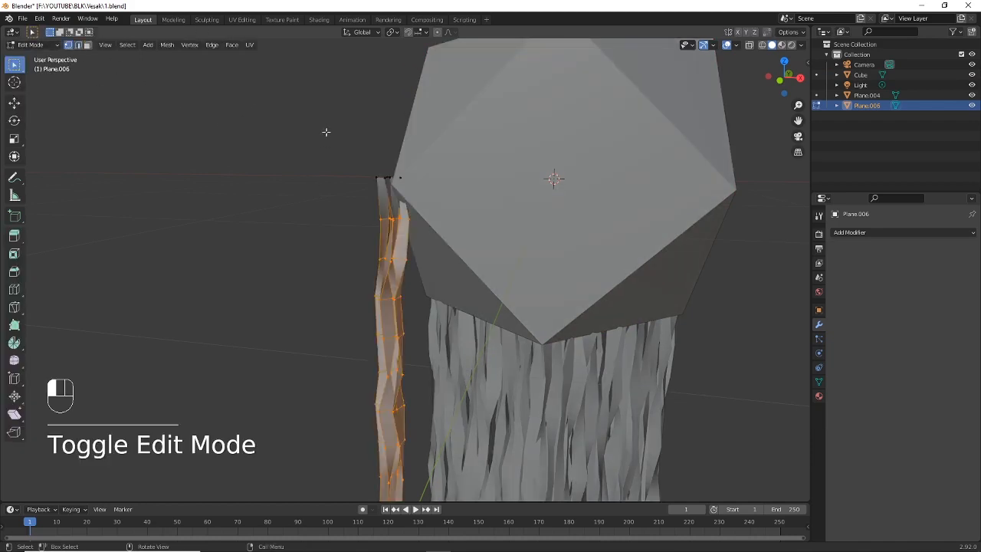
{"action": "left_click_drag", "start_coordinate": [327, 132], "coordinate": [422, 200]}
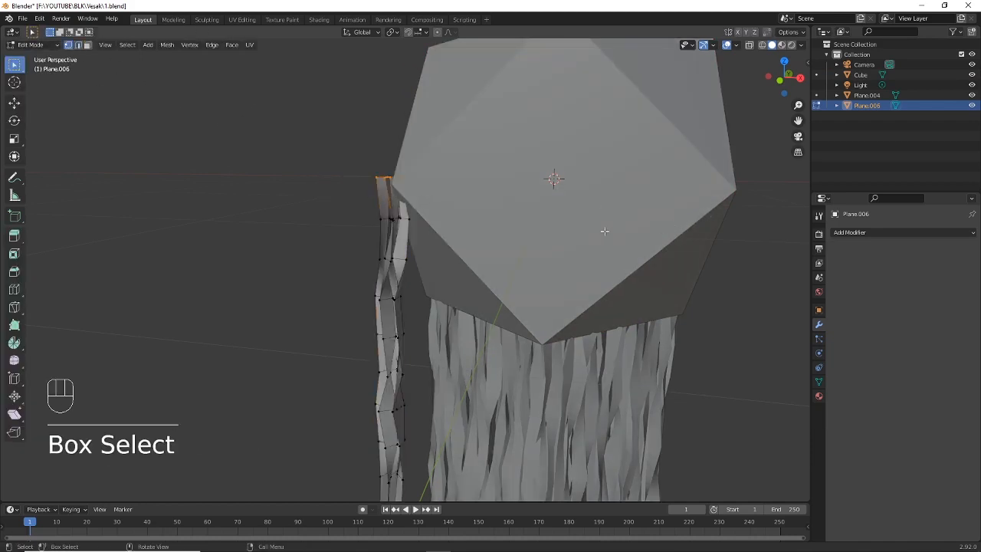
{"action": "left_click", "coordinate": [438, 33]}
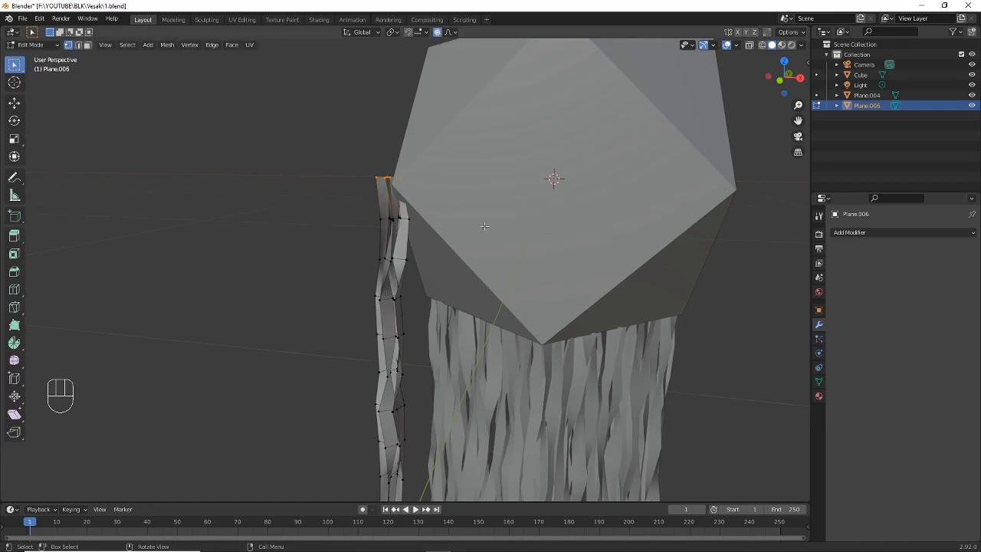
{"action": "scroll", "coordinate": [488, 235], "scroll_direction": "down", "scroll_amount": 4}
{"action": "key", "text": "s"}
{"action": "scroll", "coordinate": [521, 241], "scroll_direction": "down", "scroll_amount": 2}
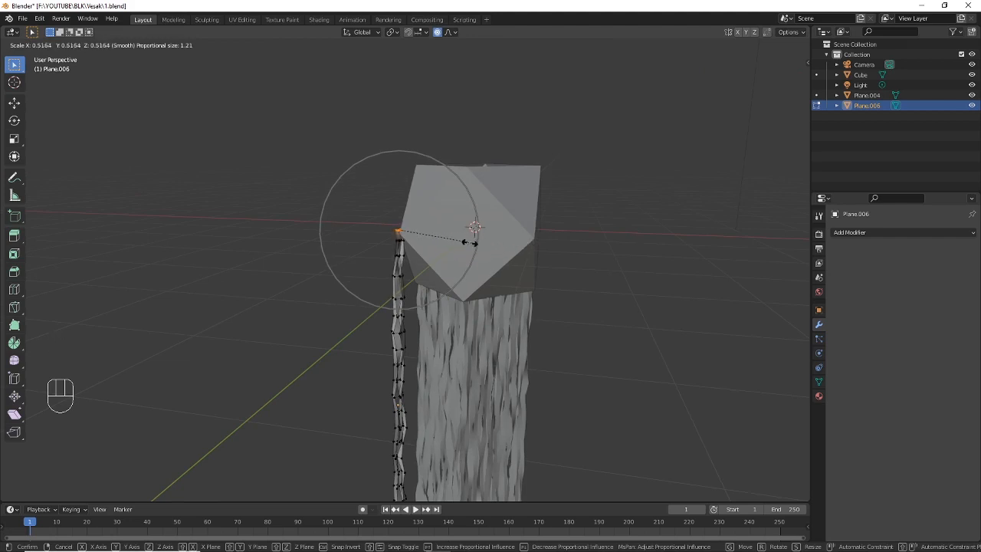
{"action": "scroll", "coordinate": [449, 246], "scroll_direction": "down", "scroll_amount": 2}
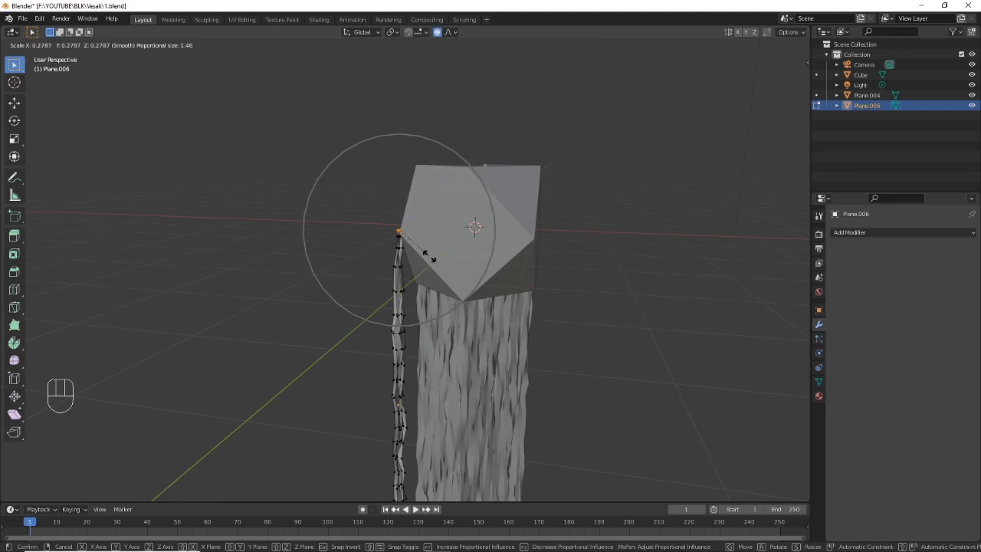
{"action": "left_click", "coordinate": [429, 256]}
Return to Object Mode and move the cluster about 0.027 m in X, -0.023 m in Y and -0.041 m in Z onto the cube's corner
{"action": "scroll", "coordinate": [408, 253], "scroll_direction": "up", "scroll_amount": 3}
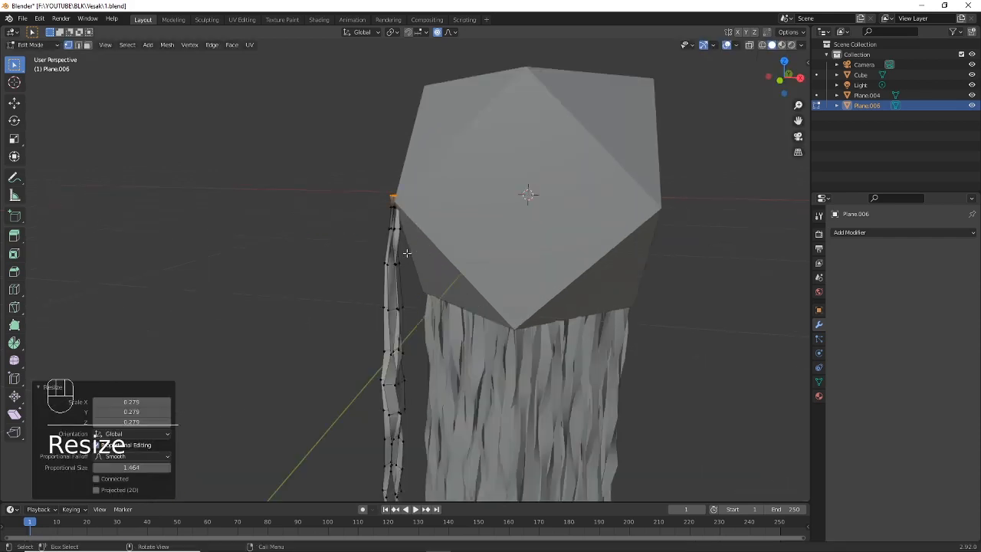
{"action": "middle_click_drag", "start_coordinate": [407, 249], "coordinate": [476, 260]}
{"action": "scroll", "coordinate": [529, 246], "scroll_direction": "up", "scroll_amount": 2}
{"action": "middle_click_drag", "start_coordinate": [531, 245], "coordinate": [449, 267], "text": "shift"}
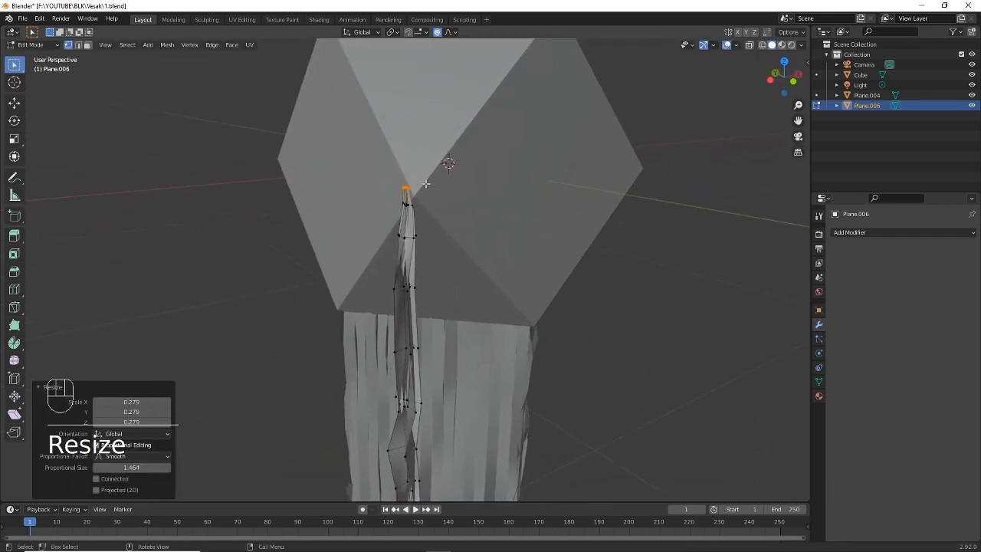
{"action": "left_click", "coordinate": [35, 44]}
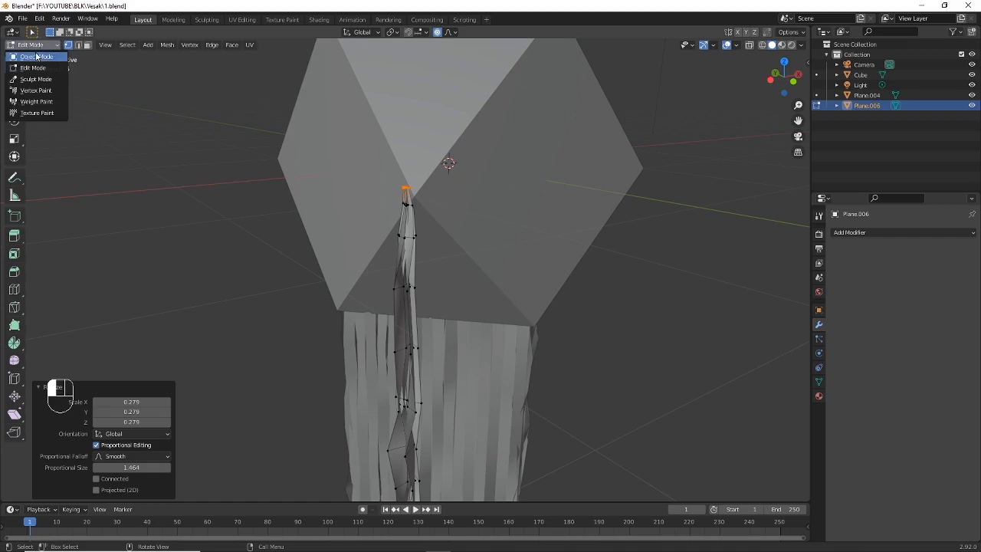
{"action": "left_click", "coordinate": [26, 58]}
{"action": "middle_click_drag", "start_coordinate": [509, 205], "coordinate": [424, 206]}
{"action": "key", "text": "g"}
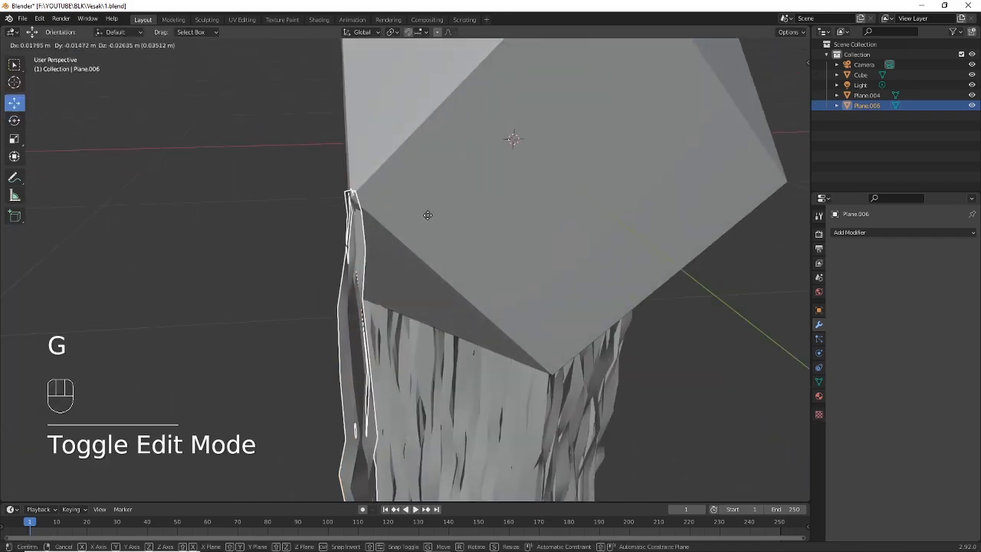
{"action": "left_click", "coordinate": [429, 220]}
Switch to top view and set the transform pivot point to 3D Cursor
{"action": "scroll", "coordinate": [460, 223], "scroll_direction": "down", "scroll_amount": 3}
{"action": "middle_click_drag", "start_coordinate": [495, 225], "coordinate": [447, 156]}
{"action": "scroll", "coordinate": [457, 209], "scroll_direction": "down", "scroll_amount": 2}
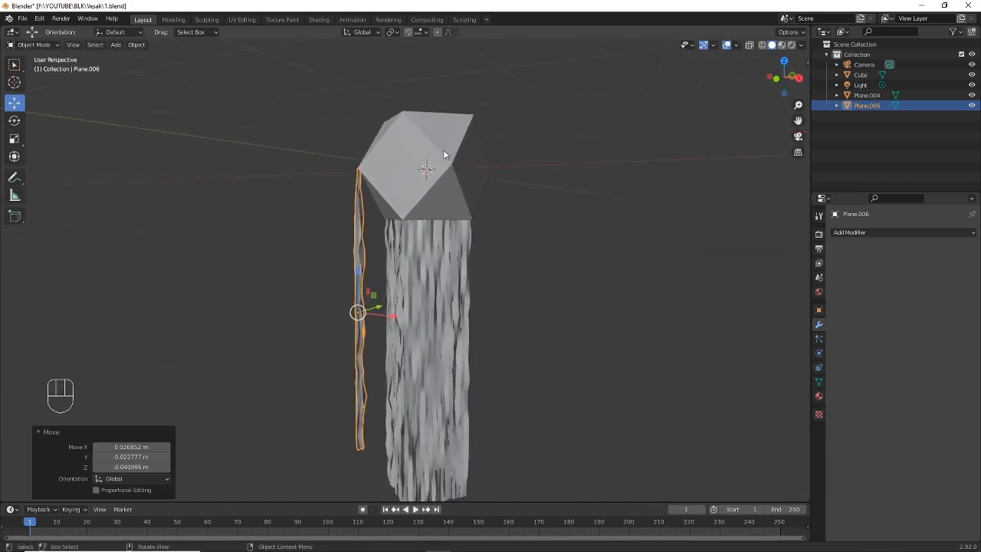
{"action": "middle_click_drag", "start_coordinate": [385, 196], "coordinate": [354, 189]}
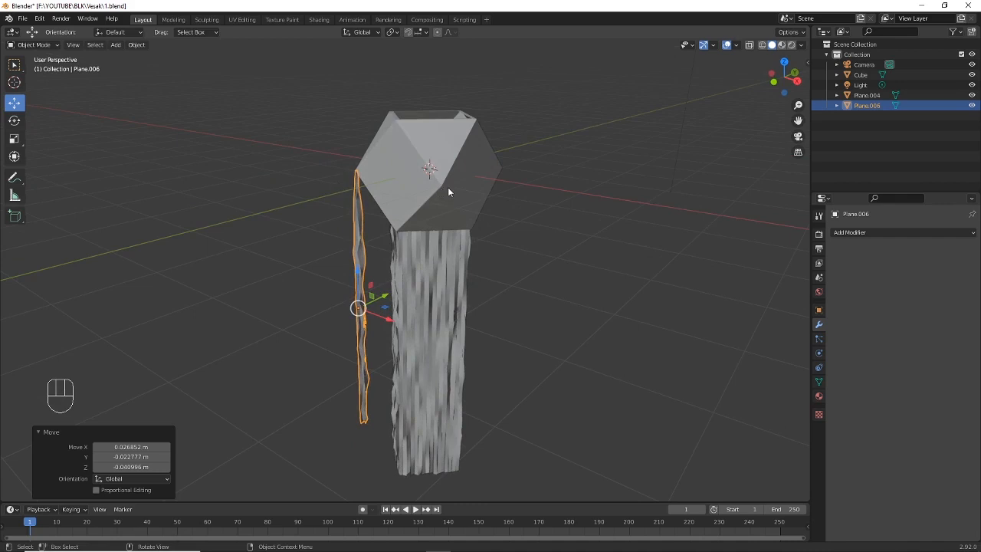
{"action": "key", "text": "KP_7"}
{"action": "scroll", "coordinate": [448, 187], "scroll_direction": "up", "scroll_amount": 5}
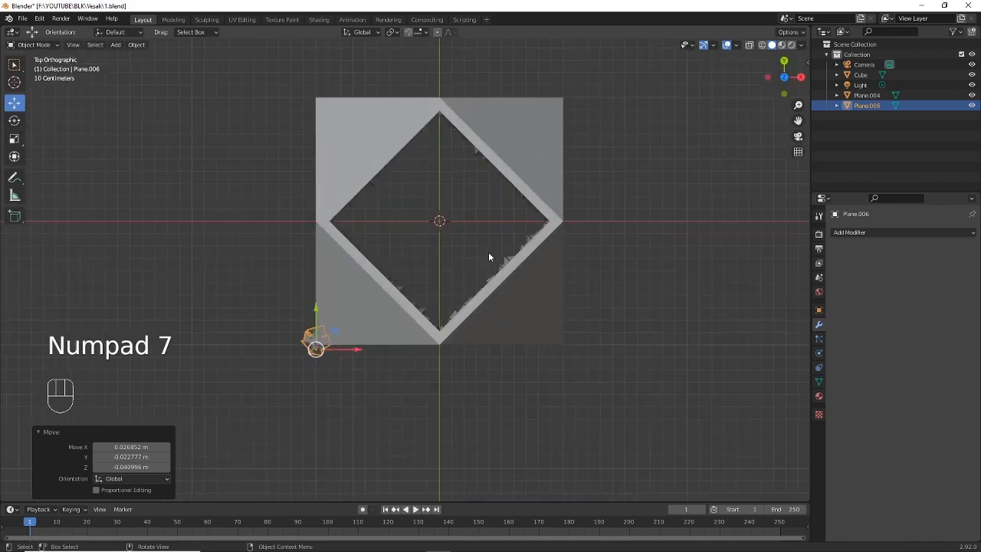
{"action": "middle_click_drag", "start_coordinate": [494, 203], "coordinate": [475, 257], "text": "shift"}
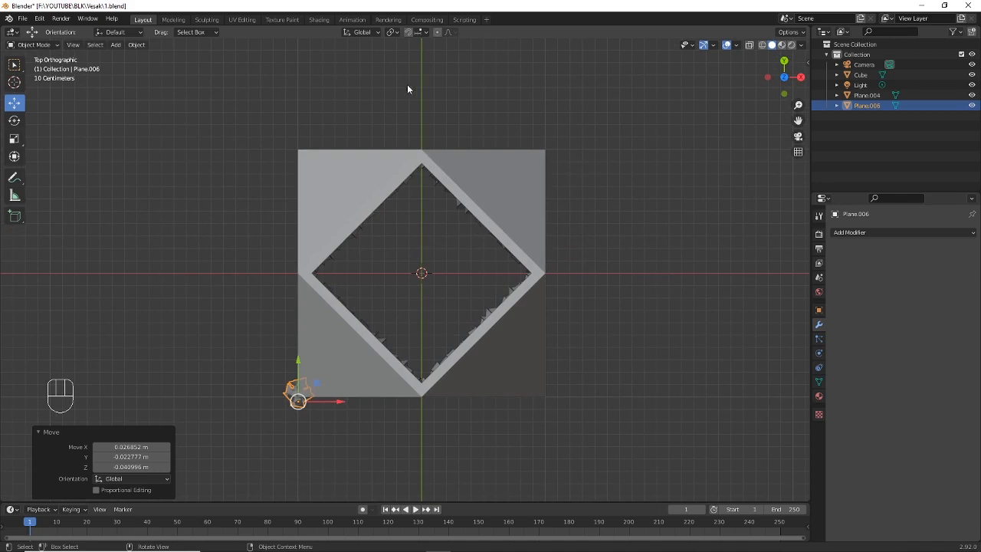
{"action": "left_click", "coordinate": [392, 33]}
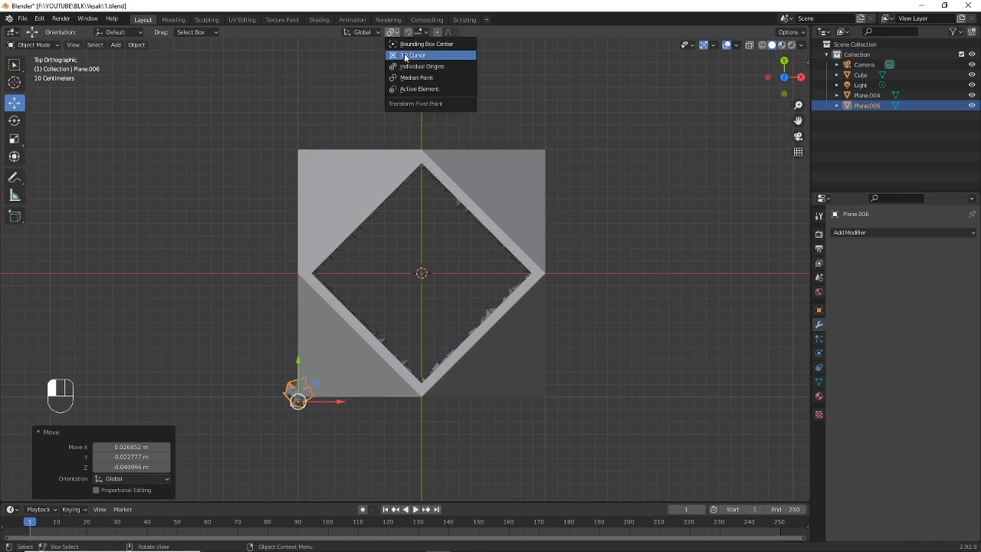
{"action": "left_click", "coordinate": [411, 55]}
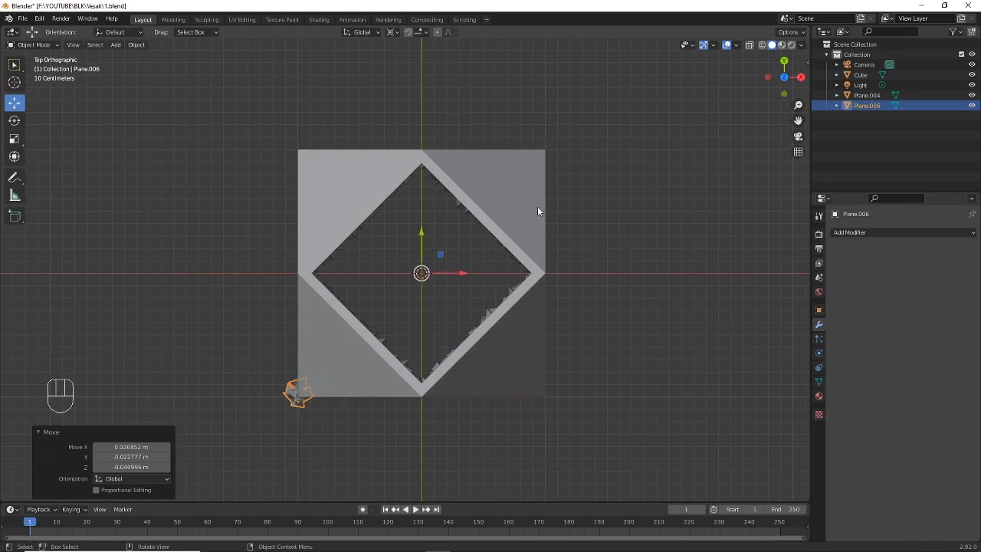
Duplicate the strip cluster rotated 90° around the 3D cursor and repeat this twice so every side corner has one
{"action": "key", "text": "shift+d"}
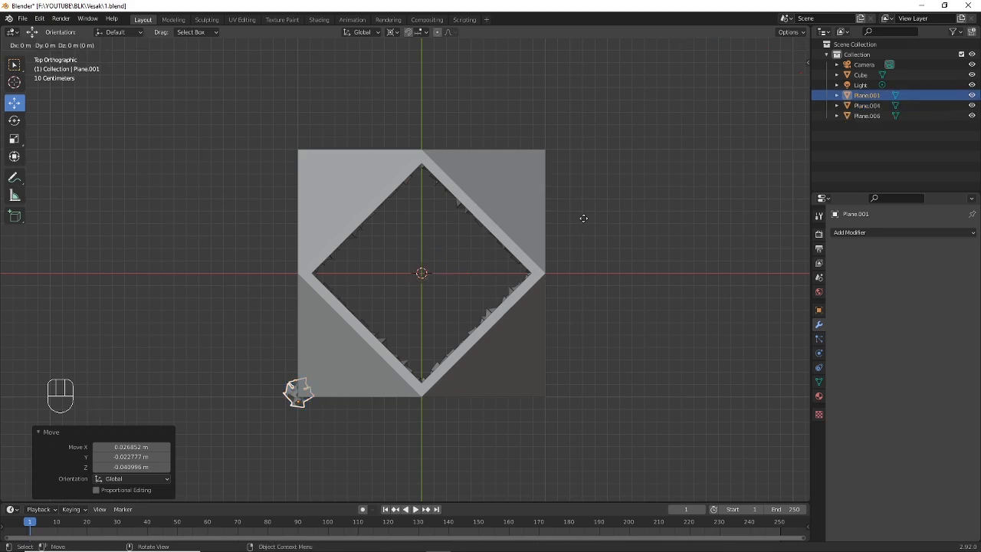
{"action": "key", "text": "r"}
{"action": "key", "text": "KP_9"}
{"action": "key", "text": "KP_0"}
{"action": "key", "text": "Return"}
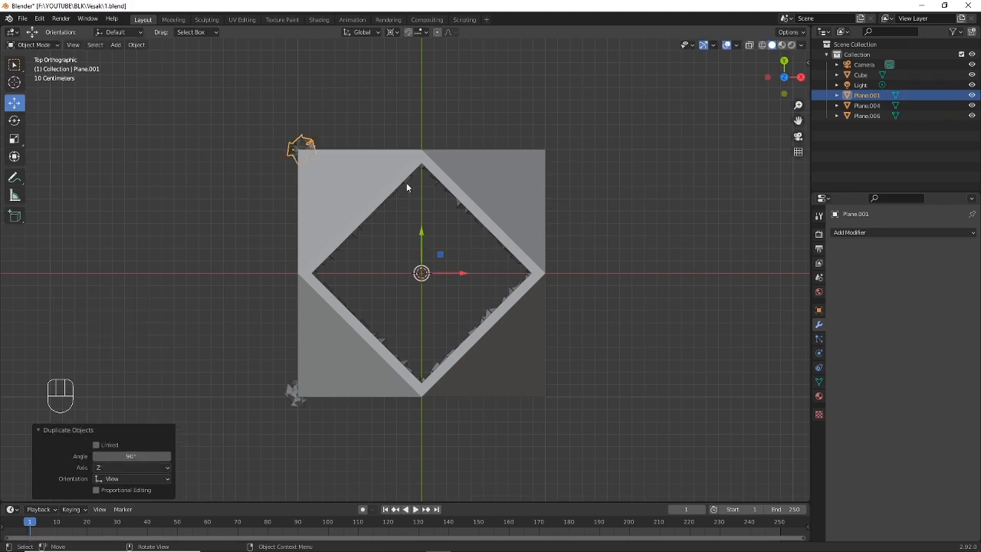
{"action": "key", "text": "shift+r"}
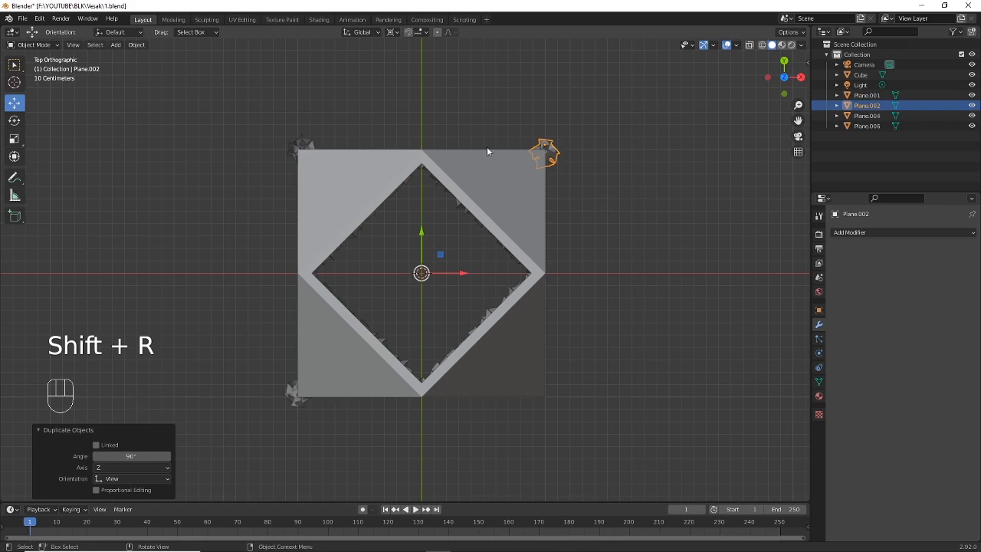
{"action": "key", "text": "shift+r"}
{"action": "scroll", "coordinate": [538, 278], "scroll_direction": "down", "scroll_amount": 3}
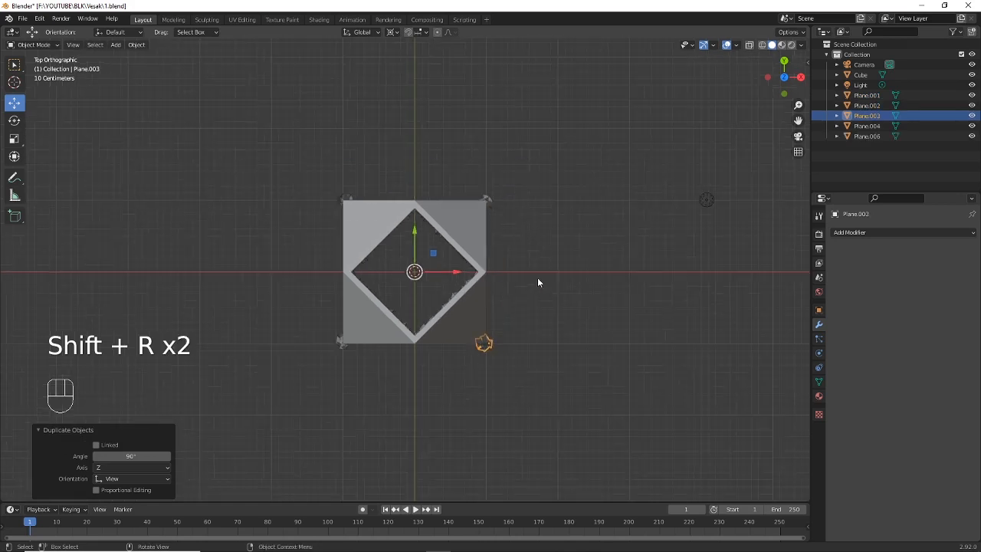
{"action": "middle_click_drag", "start_coordinate": [538, 277], "coordinate": [471, 156]}
{"action": "scroll", "coordinate": [446, 206], "scroll_direction": "down", "scroll_amount": 2}
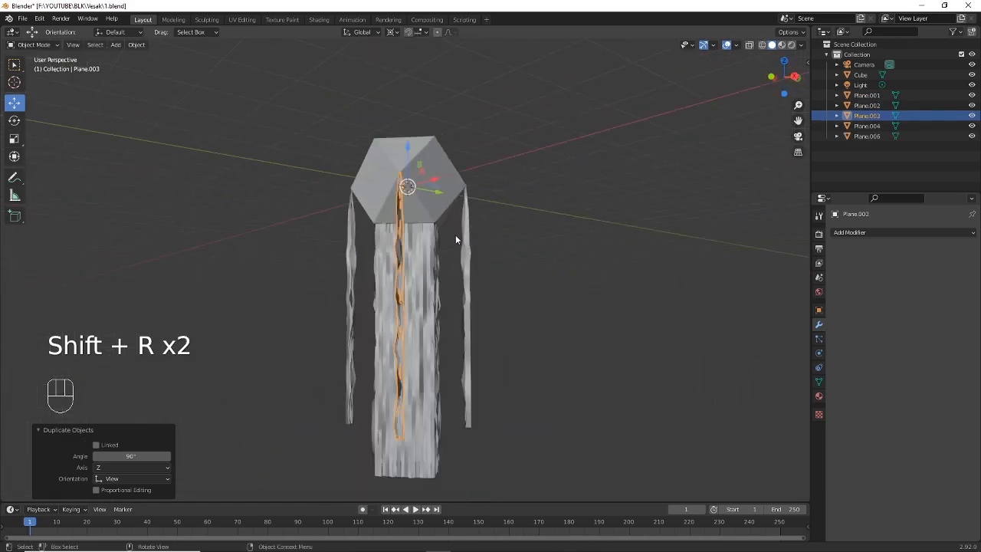
{"action": "middle_click_drag", "start_coordinate": [455, 235], "coordinate": [471, 288]}
{"action": "scroll", "coordinate": [517, 269], "scroll_direction": "up", "scroll_amount": 2}
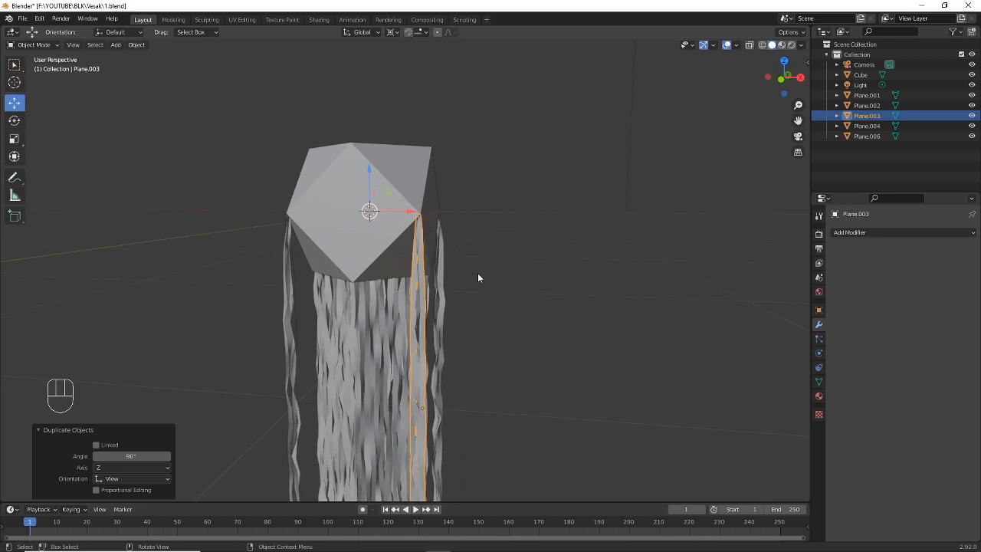
{"action": "middle_click_drag", "start_coordinate": [449, 263], "coordinate": [473, 192], "text": "shift"}
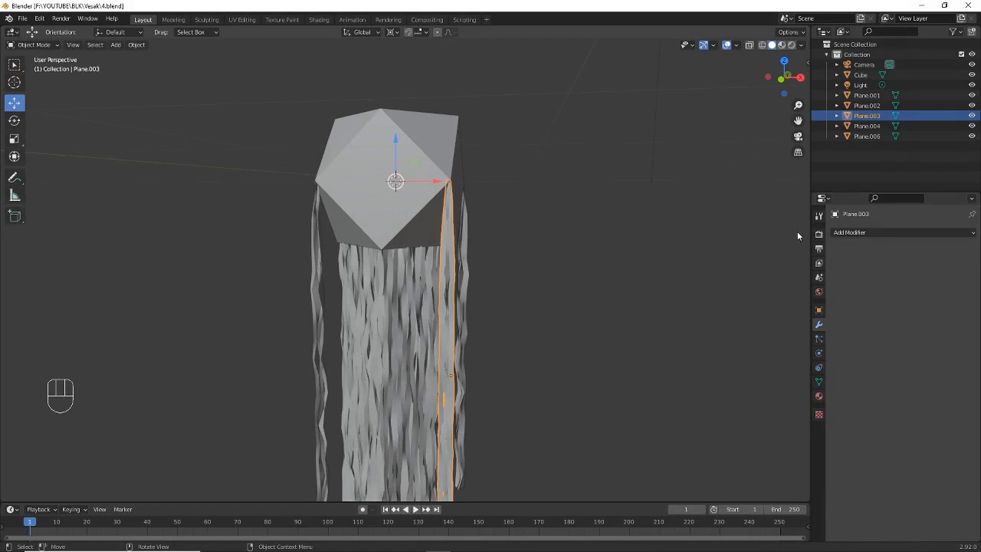
Set the render engine to Cycles with GPU Compute as the device and display the viewport in rendered shading
{"action": "left_click", "coordinate": [818, 234]}
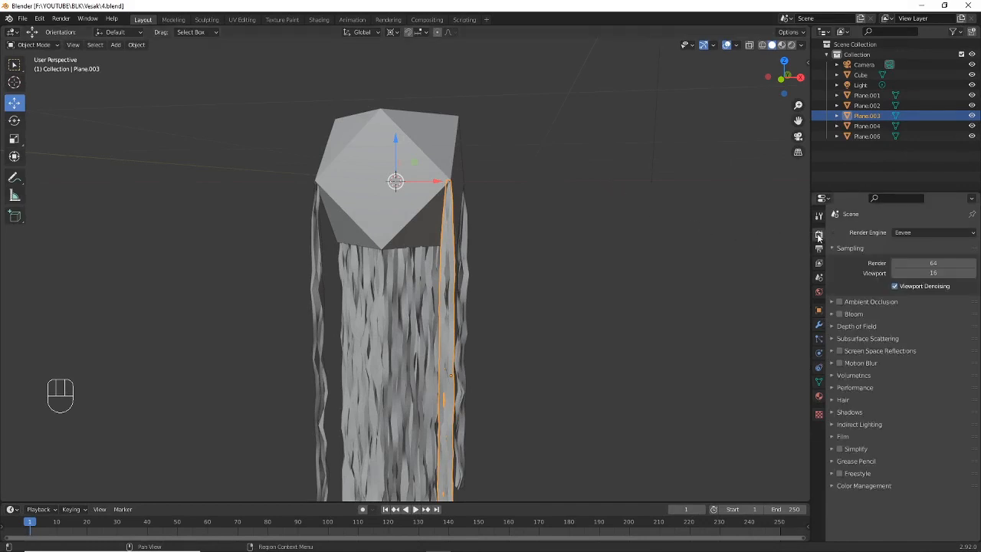
{"action": "left_click", "coordinate": [903, 233]}
{"action": "left_click", "coordinate": [908, 266]}
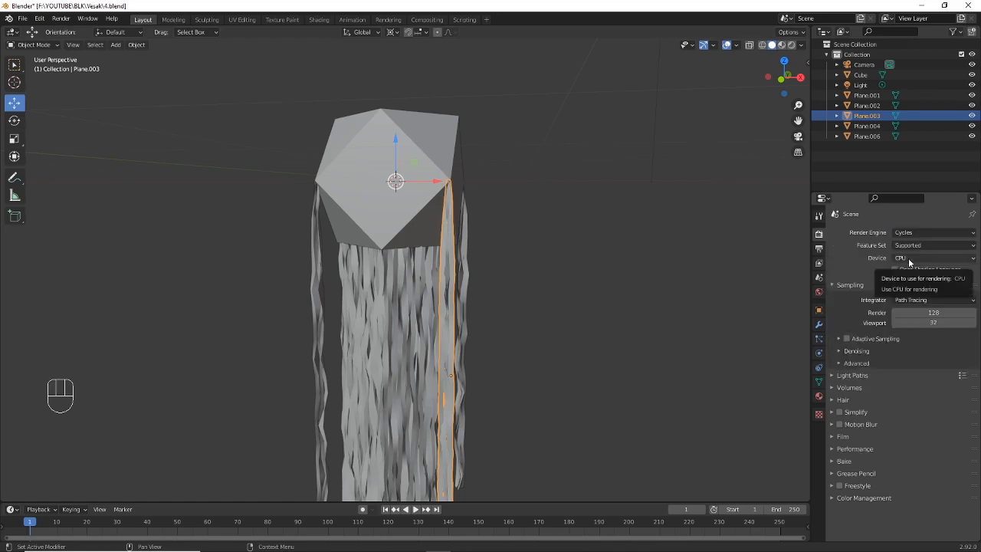
{"action": "left_click_drag", "start_coordinate": [910, 262], "coordinate": [945, 283]}
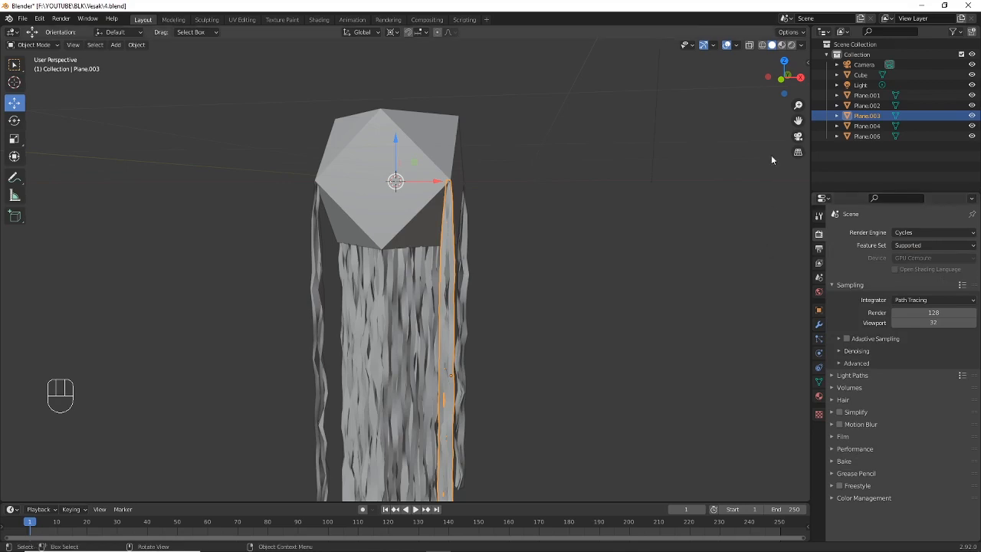
{"action": "left_click", "coordinate": [793, 46]}
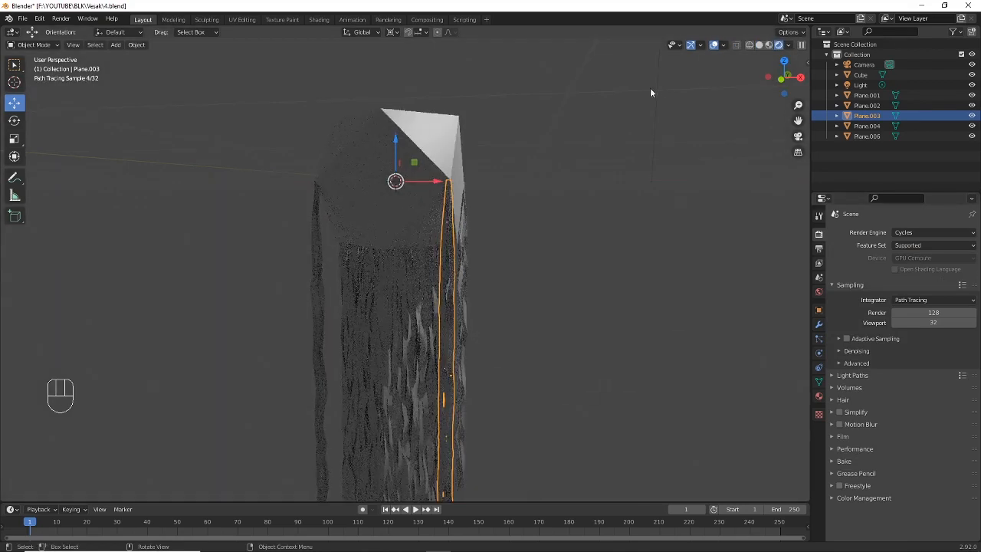
Change the cube's material surface to Glass BSDF and set its roughness to 1.000
{"action": "mouse_move", "coordinate": [644, 90]}
{"action": "middle_mouse_down"}
{"action": "mouse_move", "coordinate": [636, 112]}
{"action": "mouse_move", "coordinate": [602, 123]}
{"action": "mouse_move", "coordinate": [604, 145]}
{"action": "middle_mouse_up"}
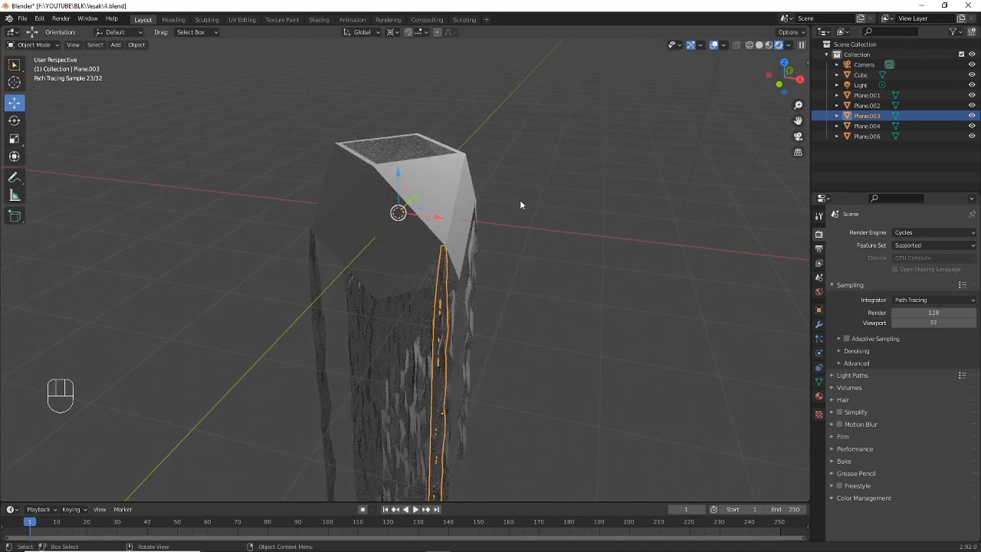
{"action": "left_click", "coordinate": [436, 173]}
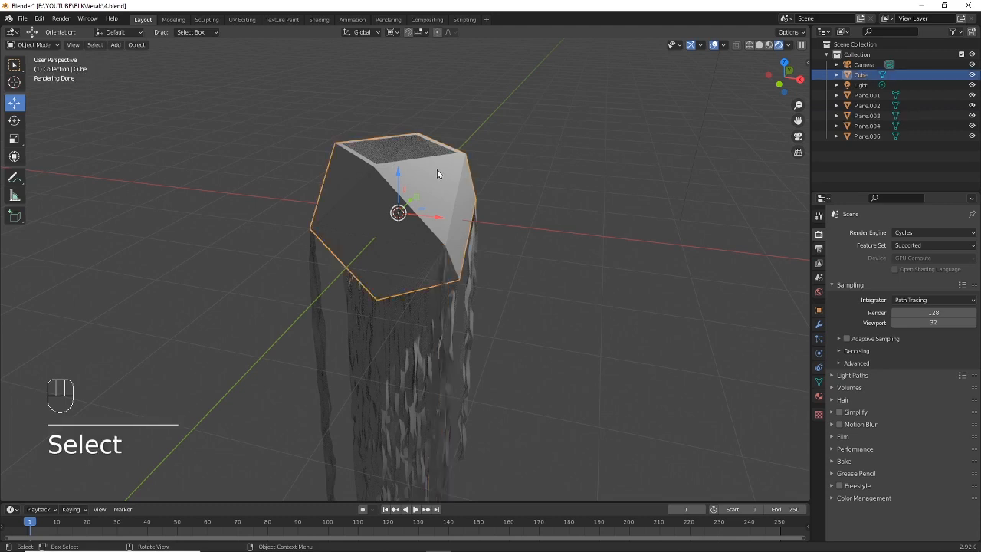
{"action": "left_click", "coordinate": [819, 396]}
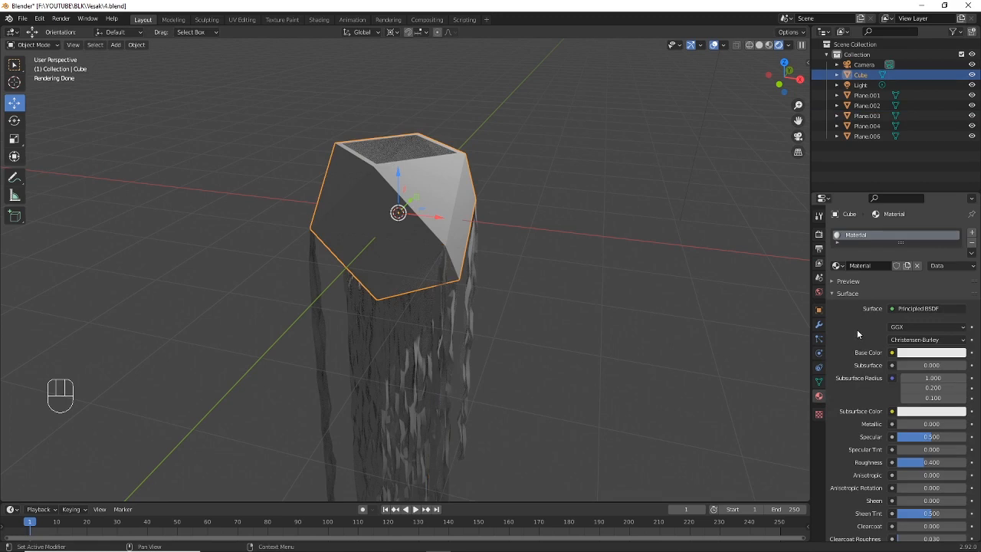
{"action": "left_click", "coordinate": [931, 310]}
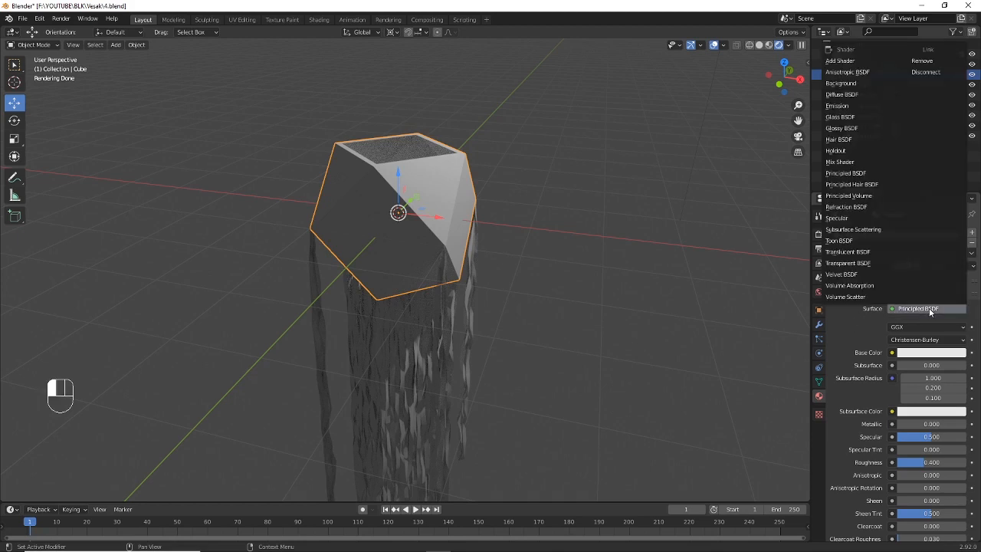
{"action": "left_click", "coordinate": [857, 117]}
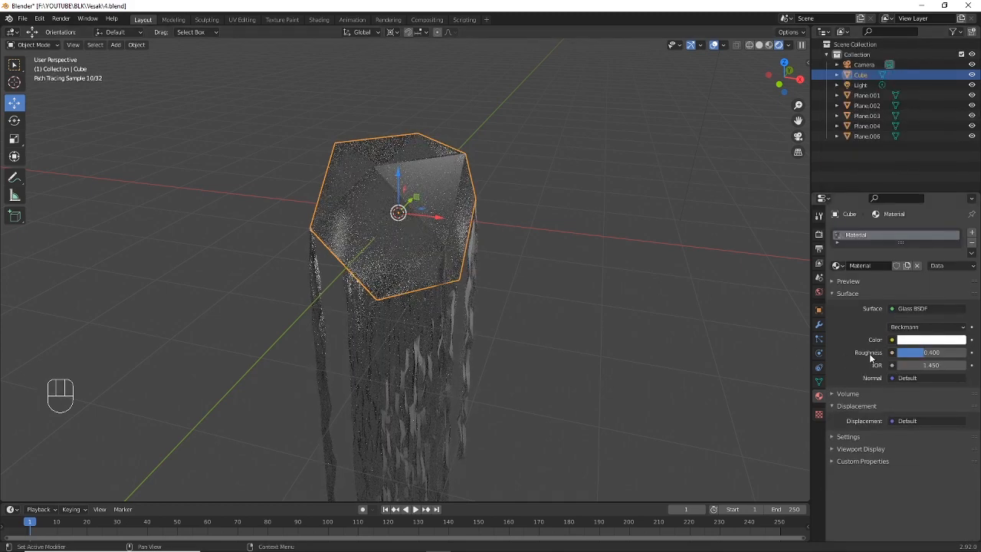
{"action": "left_click_drag", "start_coordinate": [922, 353], "coordinate": [968, 353]}
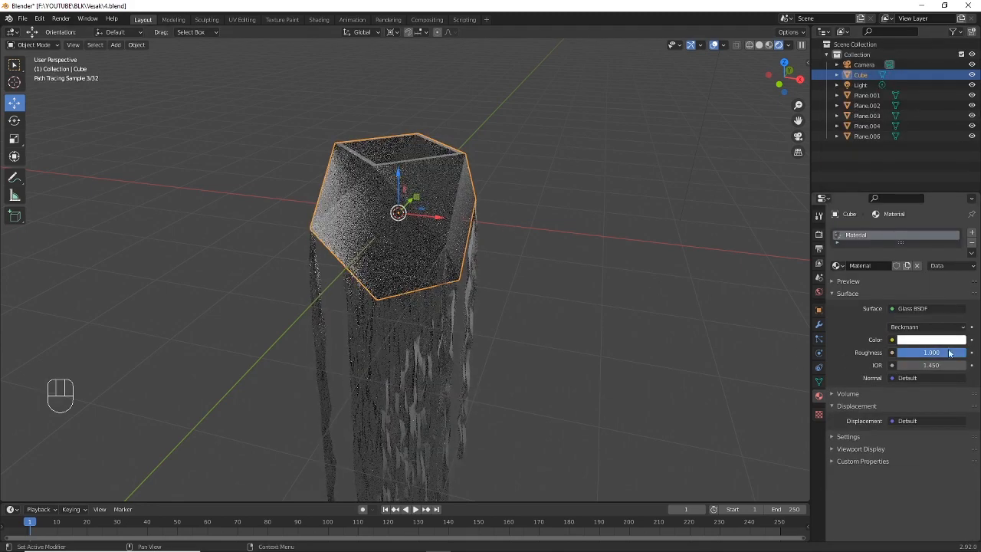
{"action": "middle_click_drag", "start_coordinate": [475, 221], "coordinate": [465, 257]}
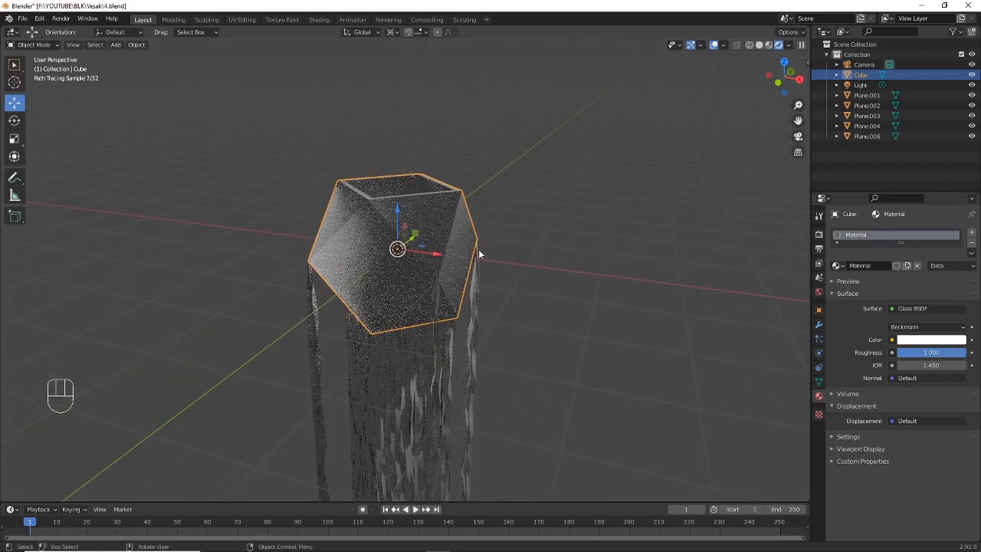
{"action": "middle_click_drag", "start_coordinate": [532, 203], "coordinate": [493, 207]}
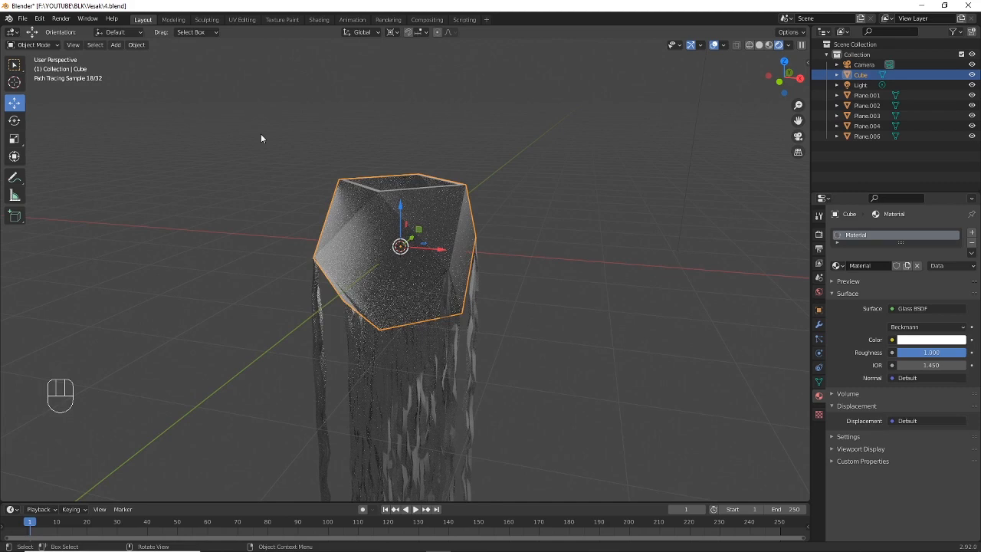
Add a point light at the centre of the cube
{"action": "left_click", "coordinate": [116, 45]}
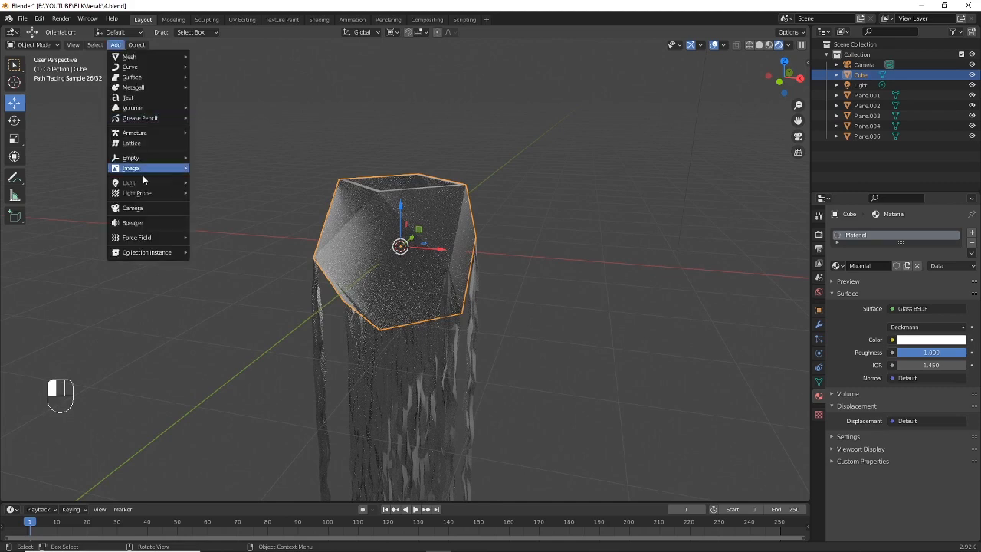
{"action": "mouse_move", "coordinate": [154, 183]}
{"action": "left_click", "coordinate": [208, 182]}
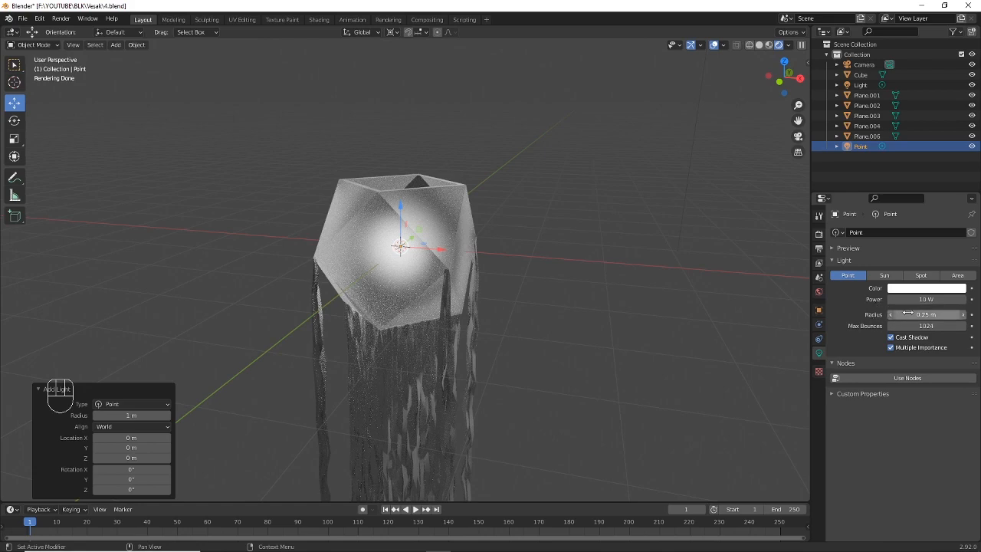
{"action": "left_click", "coordinate": [536, 217]}
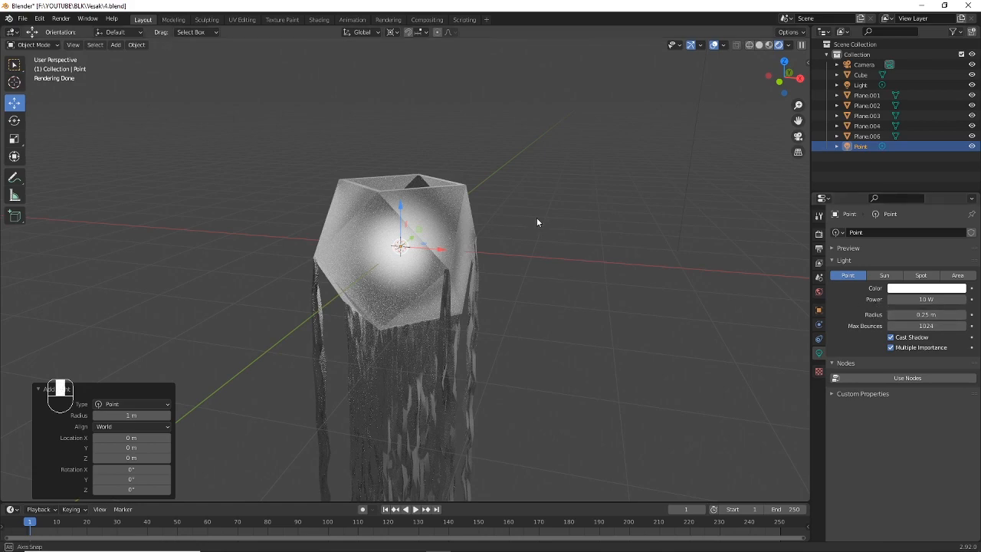
Set the point light's power to 50 W and its radius to 0.5 m
{"action": "left_click", "coordinate": [927, 299]}
{"action": "type", "text": "5"}
{"action": "key", "text": "Return"}
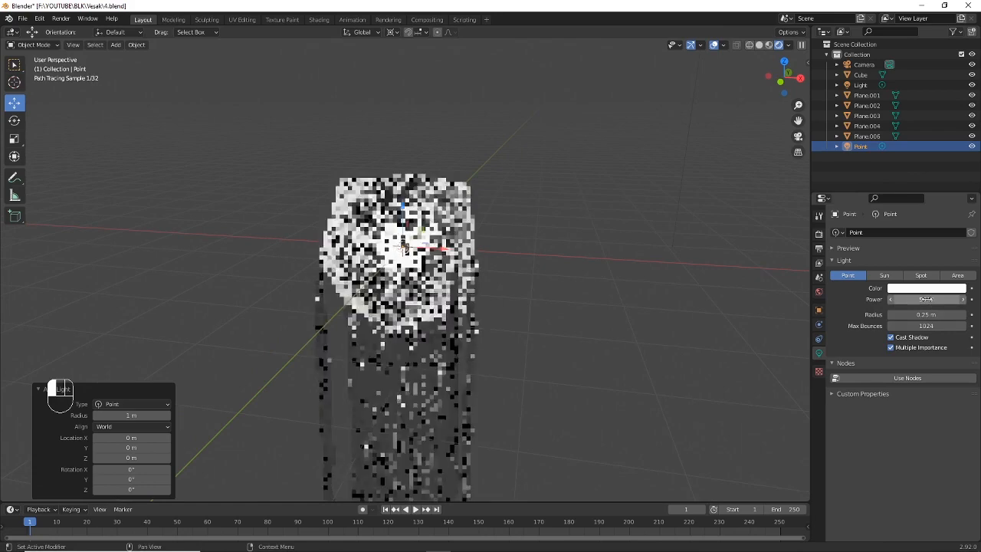
{"action": "left_click", "coordinate": [927, 315]}
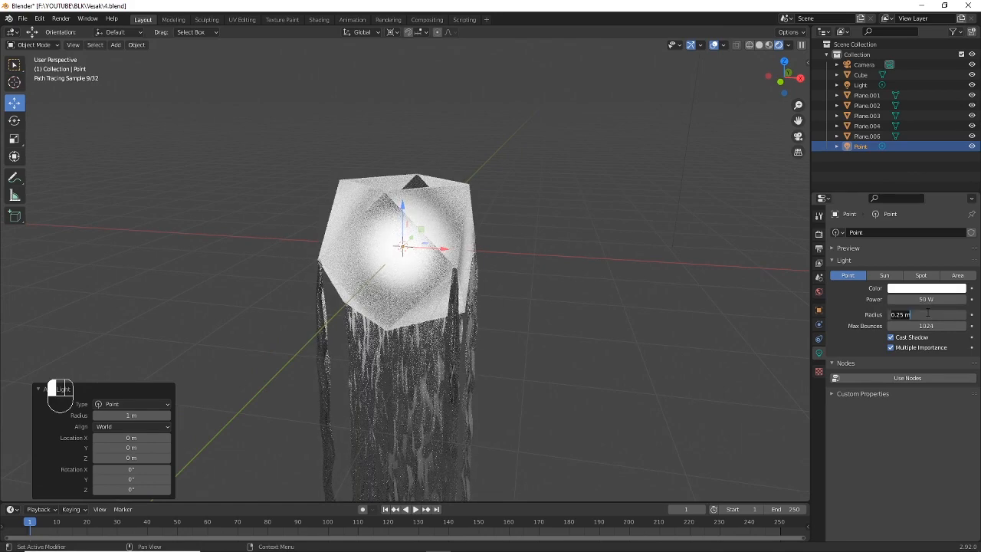
{"action": "type", "text": ".5"}
{"action": "key", "text": "Return"}
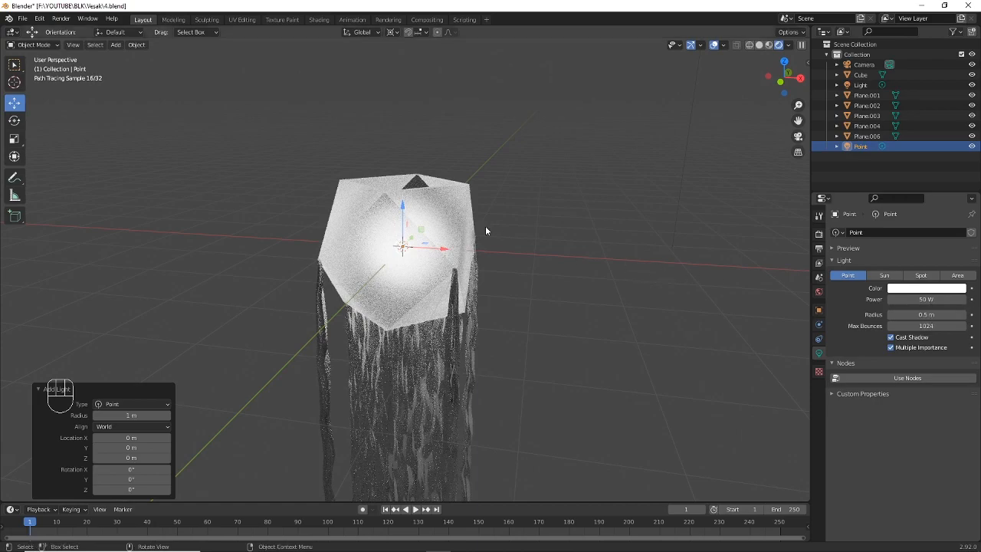
{"action": "mouse_move", "coordinate": [485, 230]}
{"action": "middle_mouse_down"}
{"action": "mouse_move", "coordinate": [493, 215]}
{"action": "mouse_move", "coordinate": [529, 211]}
{"action": "mouse_move", "coordinate": [512, 202]}
{"action": "mouse_move", "coordinate": [579, 203]}
{"action": "middle_mouse_up"}
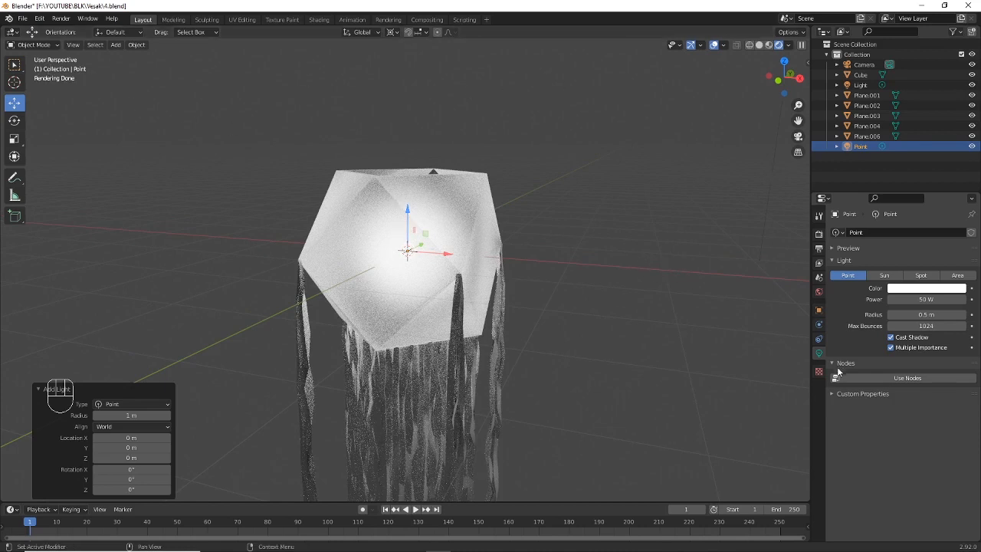
Select the cube and enter Edit Mode with face selection
{"action": "left_click", "coordinate": [475, 190]}
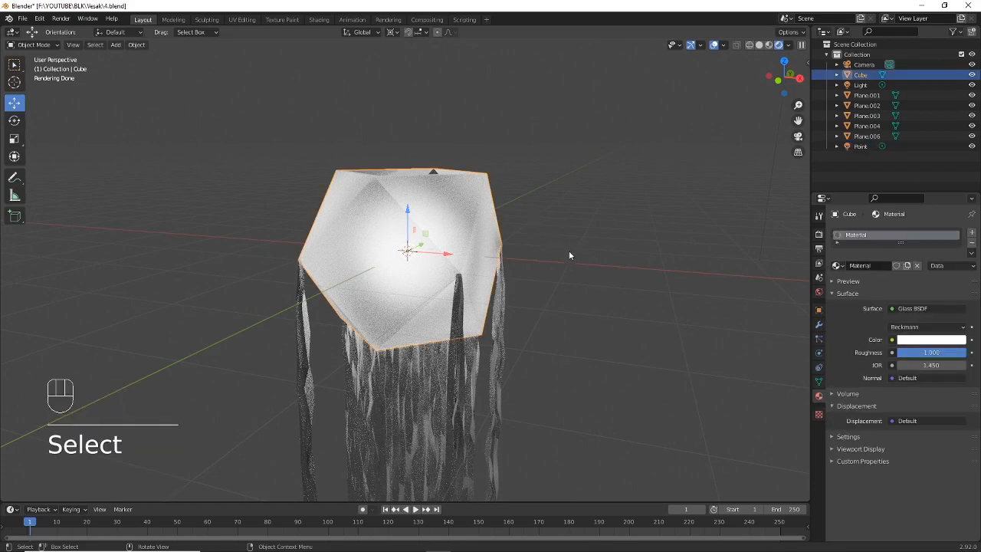
{"action": "scroll", "coordinate": [498, 240], "scroll_direction": "up", "scroll_amount": 1}
{"action": "middle_click_drag", "start_coordinate": [497, 241], "coordinate": [507, 241]}
{"action": "scroll", "coordinate": [512, 236], "scroll_direction": "down", "scroll_amount": 1}
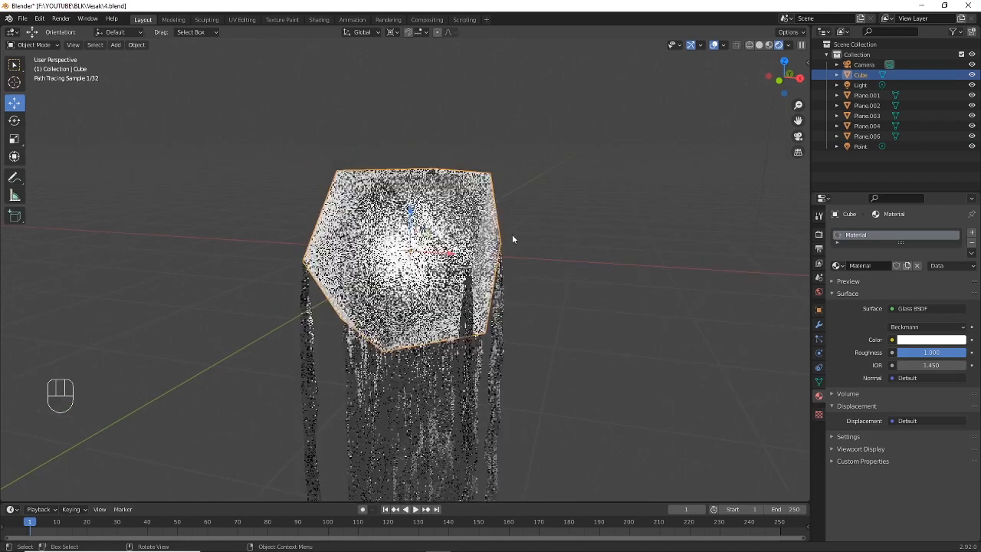
{"action": "scroll", "coordinate": [549, 240], "scroll_direction": "up", "scroll_amount": 1}
{"action": "left_click", "coordinate": [46, 43]}
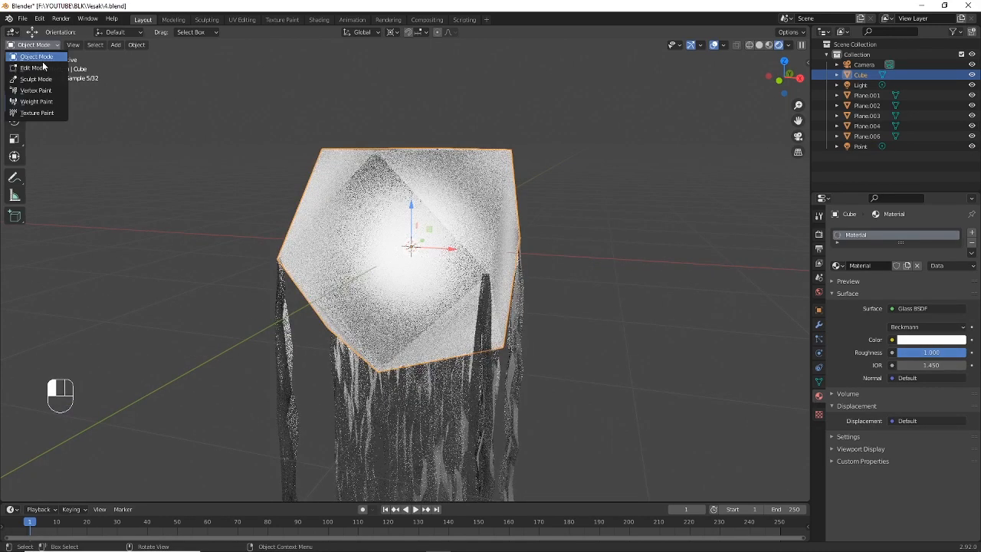
{"action": "left_click", "coordinate": [33, 67]}
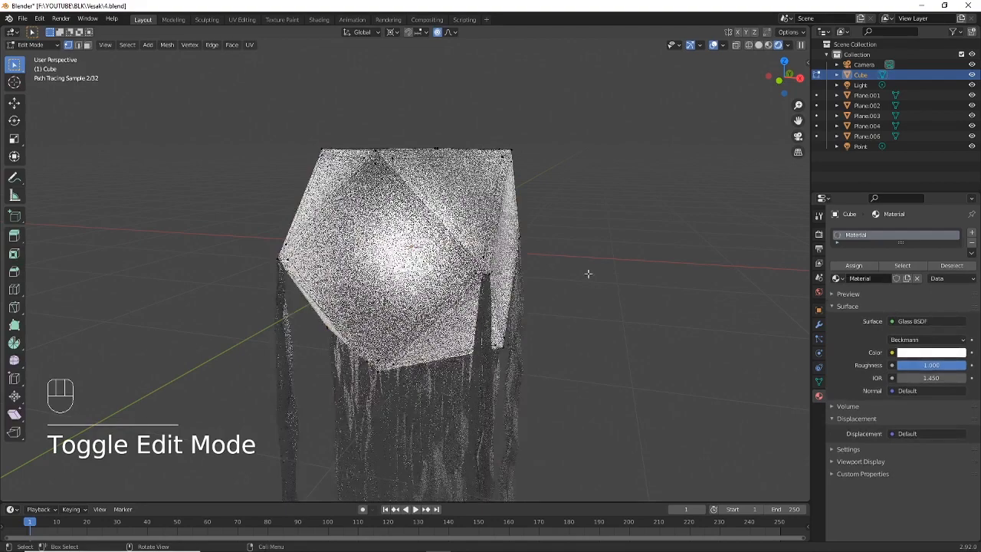
{"action": "key", "text": "3"}
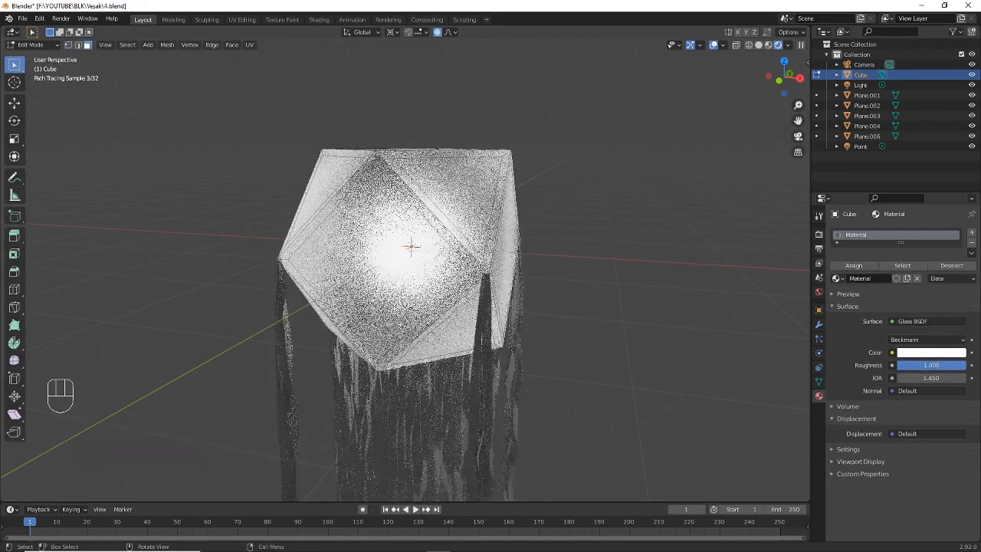
Select the diamond-shaped panels around the cube's sides and assign them to a new material slot
{"action": "left_click", "coordinate": [381, 248]}
{"action": "middle_click_drag", "start_coordinate": [557, 246], "coordinate": [502, 249]}
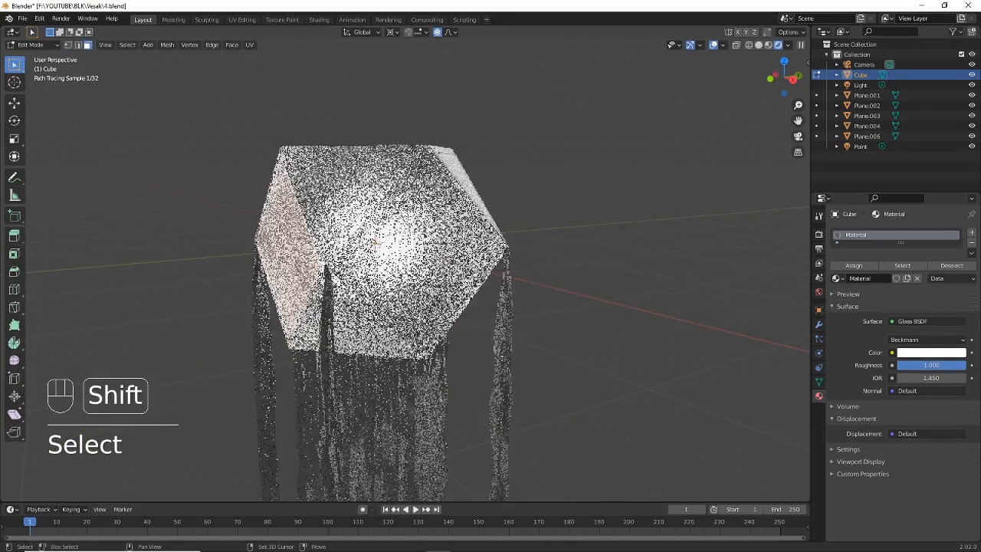
{"action": "left_click", "coordinate": [437, 245], "text": "shift"}
{"action": "middle_click_drag", "start_coordinate": [621, 232], "coordinate": [384, 239]}
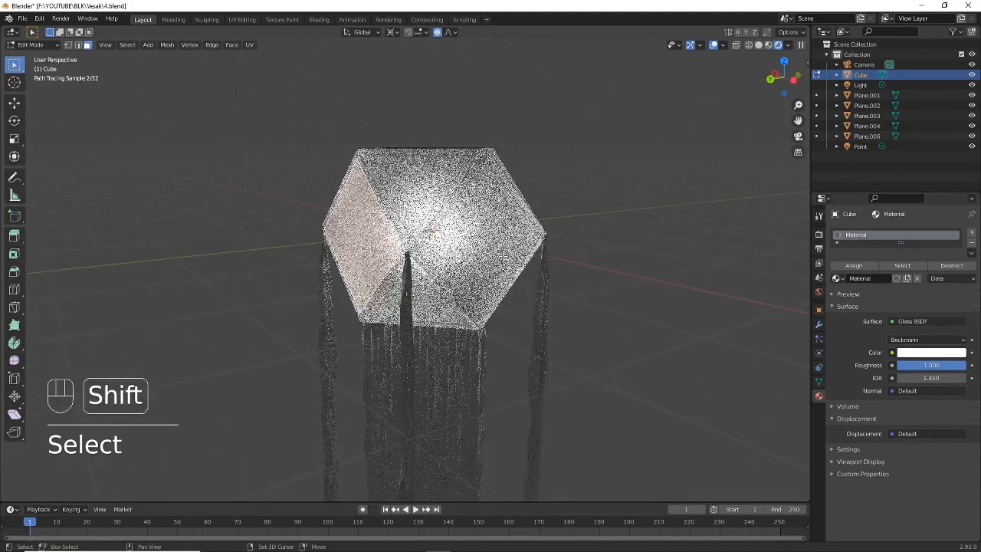
{"action": "left_click", "coordinate": [484, 244], "text": "shift"}
{"action": "middle_click_drag", "start_coordinate": [665, 238], "coordinate": [447, 241]}
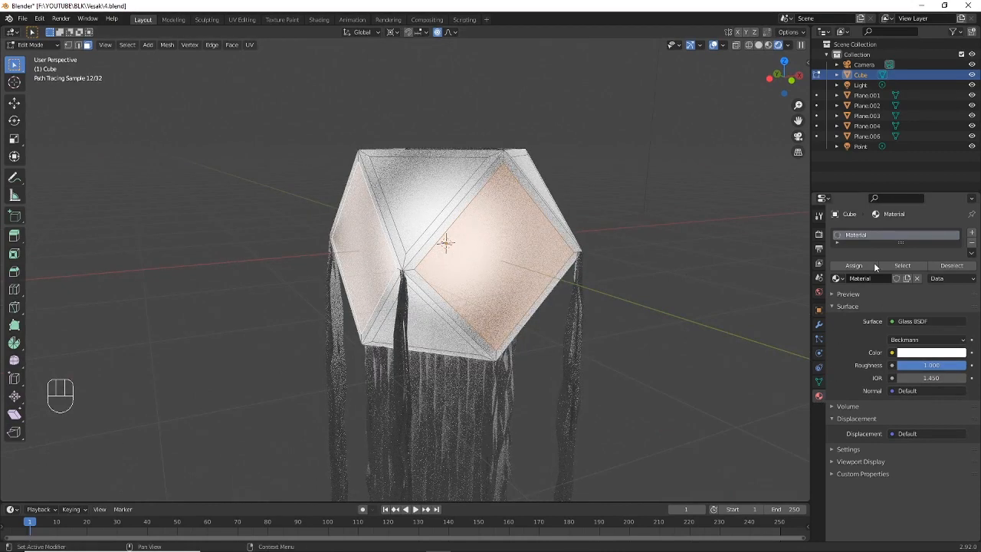
{"action": "left_click", "coordinate": [972, 232]}
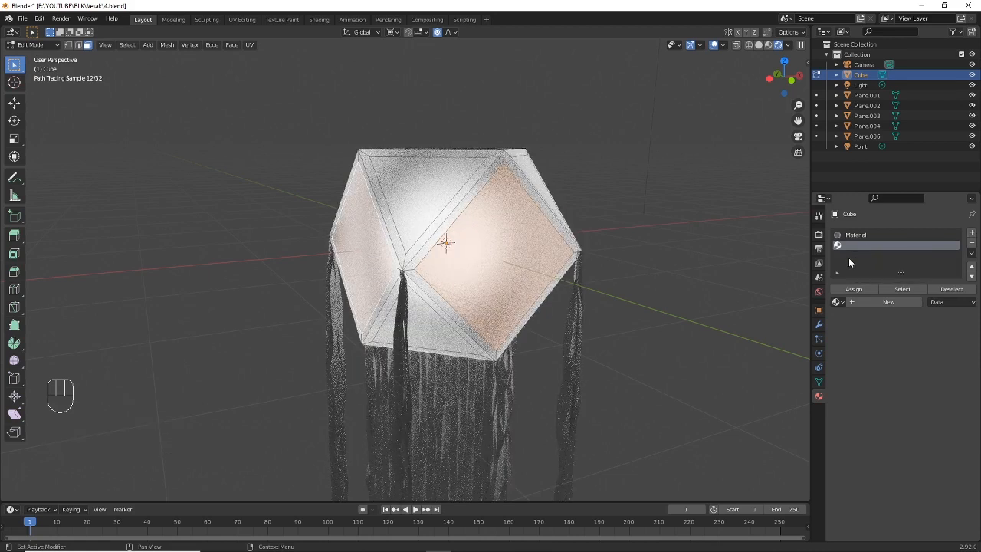
{"action": "left_click", "coordinate": [859, 291]}
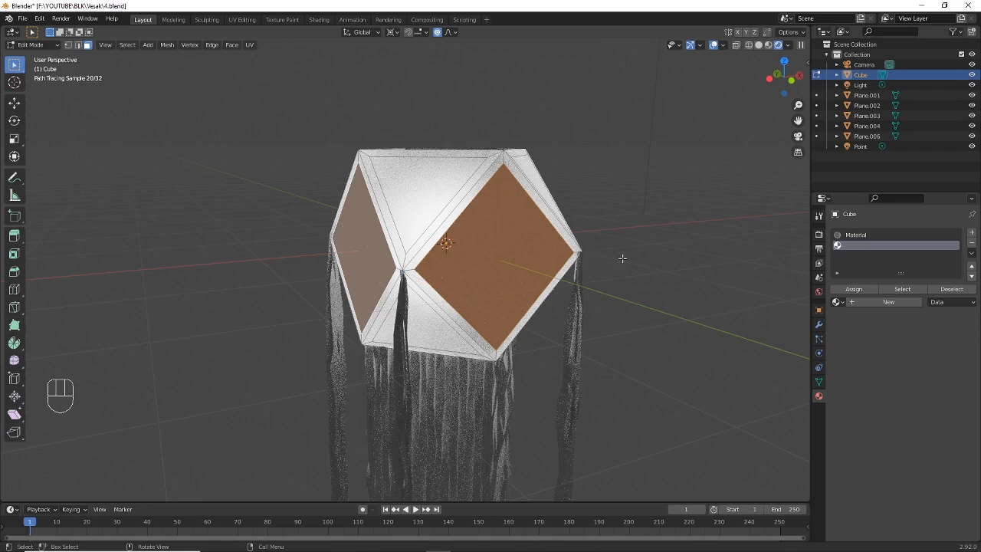
Create a new material in the added slot using Glass BSDF, roughness 1.000 and a light orange color
{"action": "left_click", "coordinate": [885, 302]}
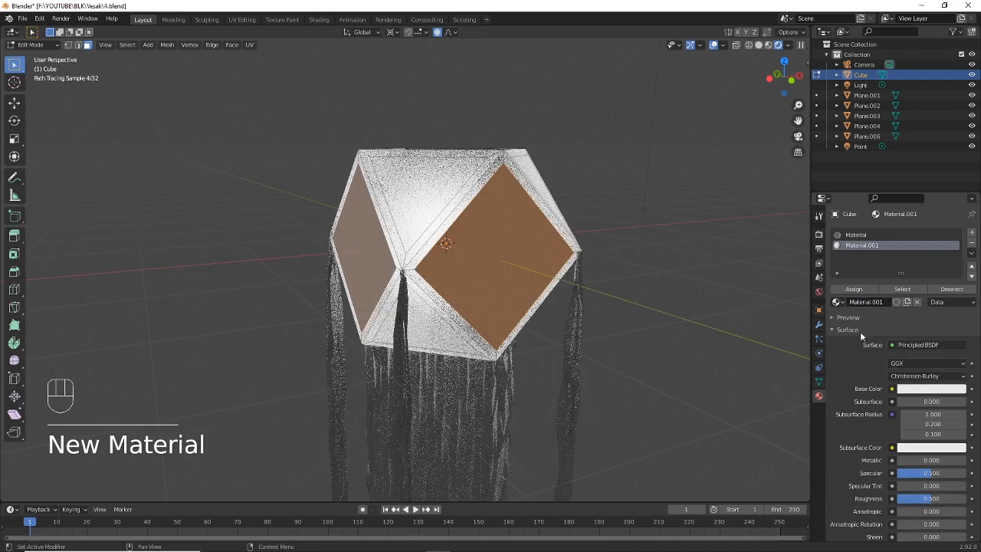
{"action": "left_click", "coordinate": [931, 345]}
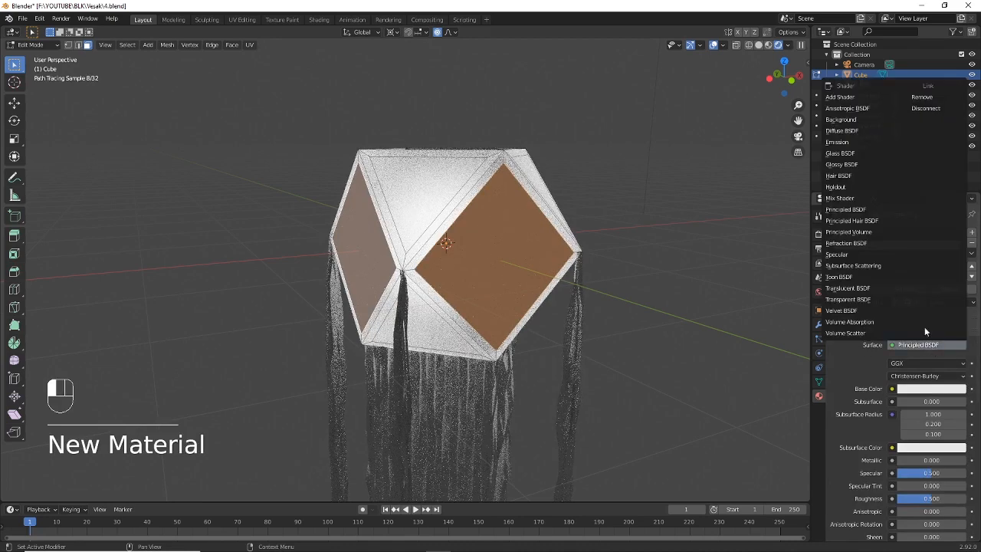
{"action": "left_click", "coordinate": [858, 154]}
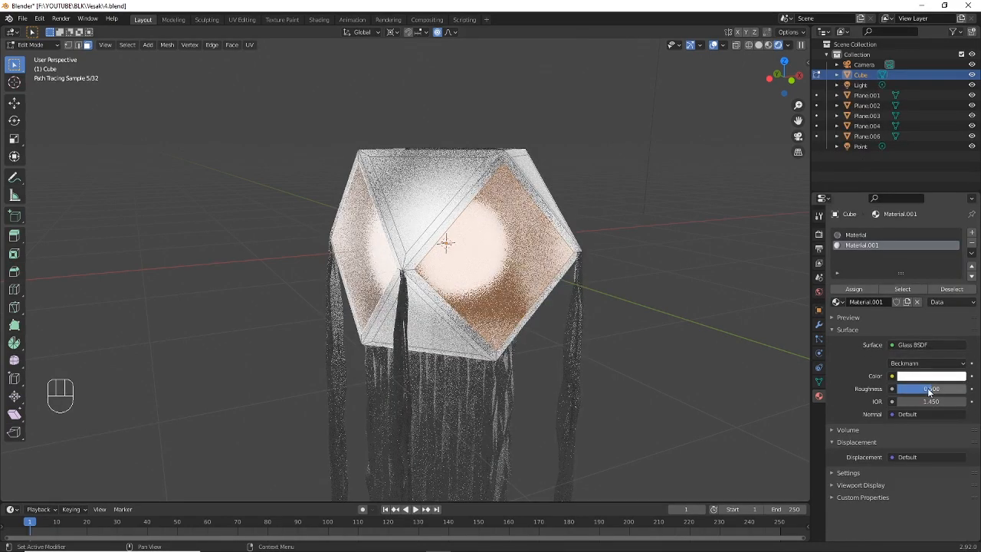
{"action": "left_click_drag", "start_coordinate": [916, 388], "coordinate": [939, 388]}
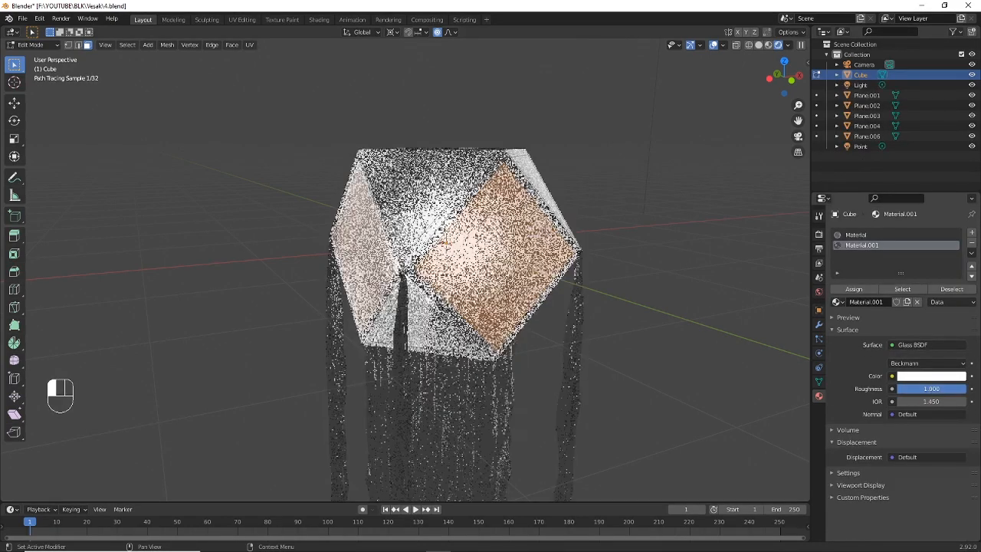
{"action": "left_click", "coordinate": [939, 376]}
{"action": "left_click_drag", "start_coordinate": [919, 280], "coordinate": [907, 282]}
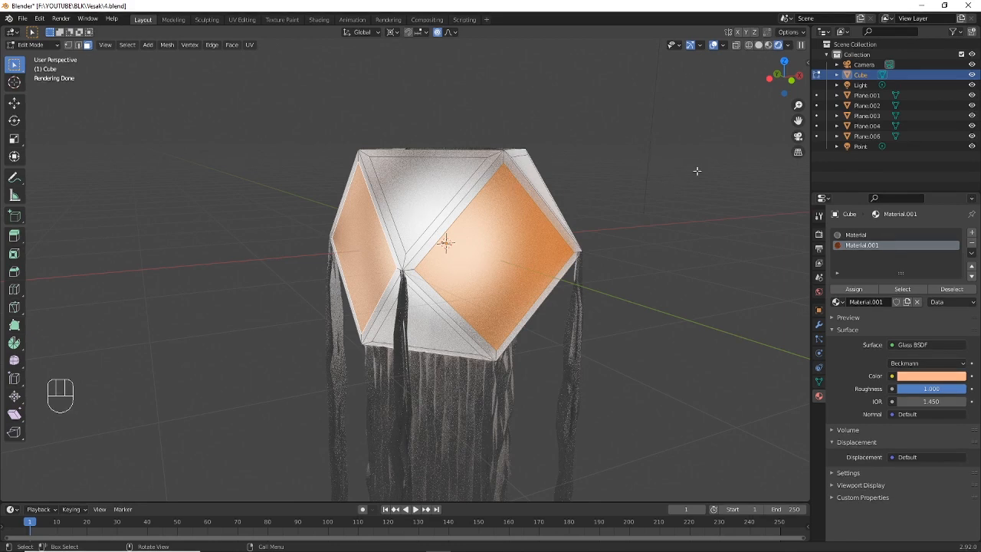
Switch to solid shading and add the upper and lower triangular panels around the cube to the face selection
{"action": "left_click", "coordinate": [759, 45]}
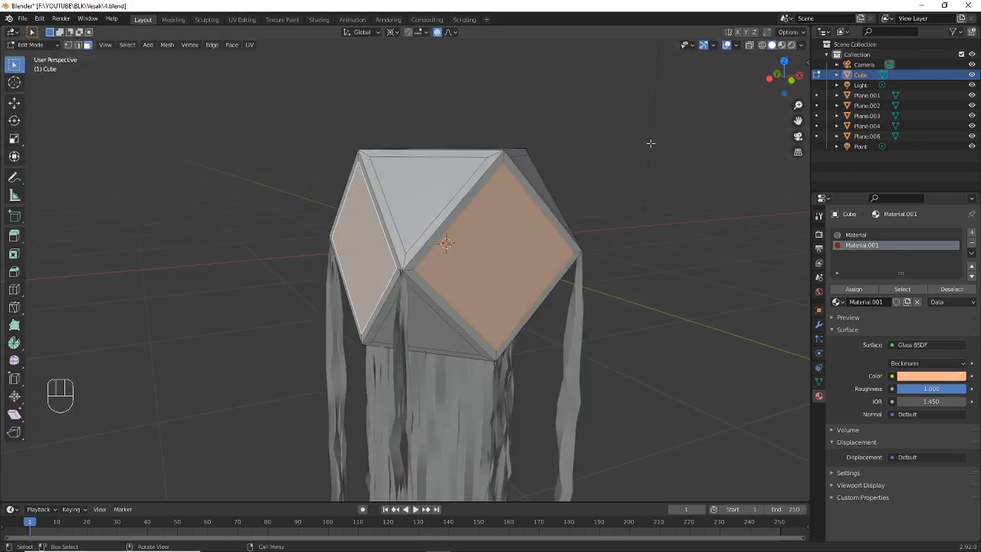
{"action": "middle_click_drag", "start_coordinate": [609, 165], "coordinate": [620, 164]}
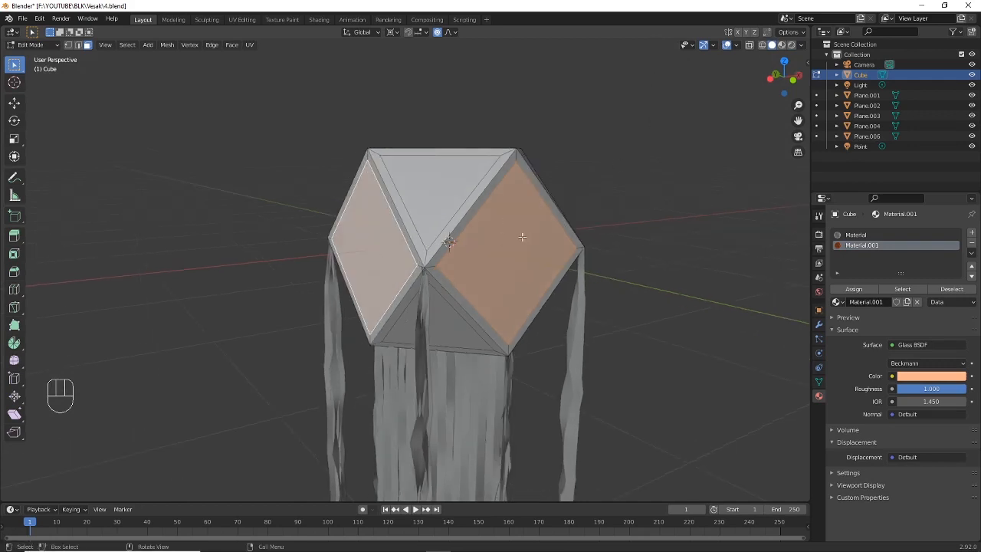
{"action": "mouse_move", "coordinate": [647, 228]}
{"action": "middle_mouse_down", "text": "alt"}
{"action": "mouse_move", "coordinate": [560, 235]}
{"action": "mouse_move", "coordinate": [646, 225]}
{"action": "middle_mouse_up", "text": "alt"}
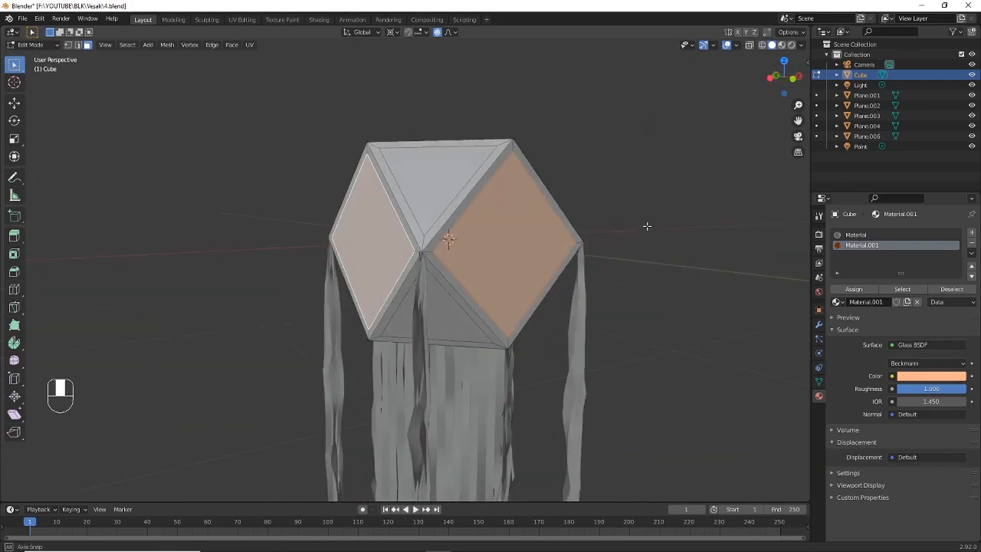
{"action": "left_click", "coordinate": [441, 176], "text": "shift"}
{"action": "left_click", "coordinate": [432, 316], "text": "shift"}
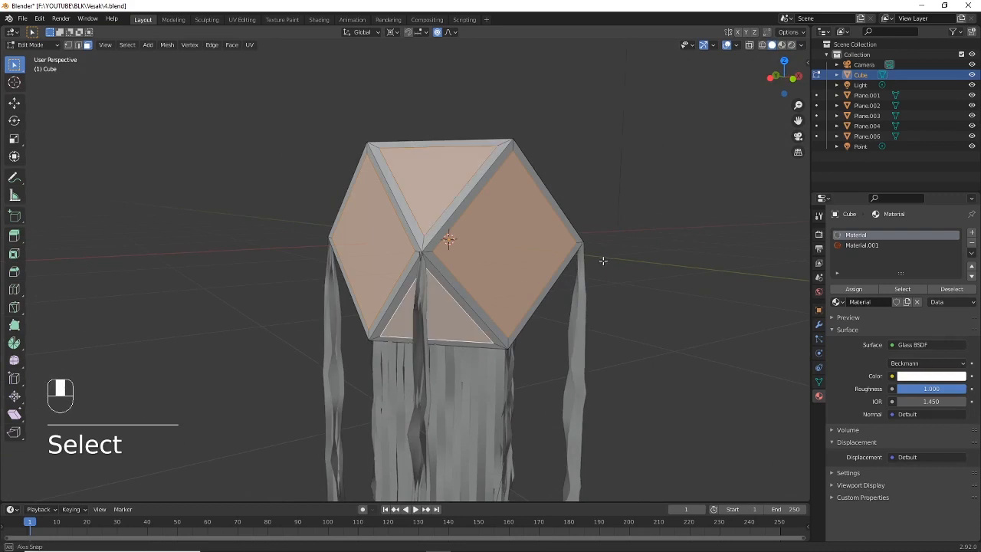
{"action": "middle_click_drag", "start_coordinate": [602, 261], "coordinate": [460, 277]}
{"action": "left_click", "coordinate": [469, 196], "text": "shift"}
{"action": "left_click", "coordinate": [477, 316], "text": "shift"}
{"action": "left_click", "coordinate": [413, 209], "text": "shift"}
{"action": "left_click", "coordinate": [419, 309], "text": "shift"}
{"action": "middle_click_drag", "start_coordinate": [516, 267], "coordinate": [460, 275]}
{"action": "left_click", "coordinate": [439, 182], "text": "shift"}
{"action": "left_click", "coordinate": [437, 292], "text": "shift"}
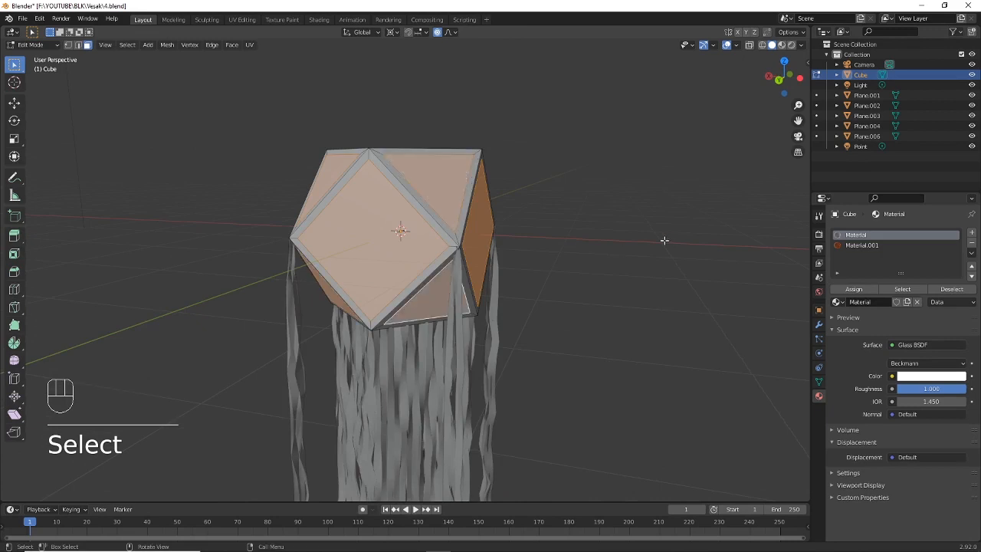
Invert the face selection so that the cube's frame strips are selected instead of the panels
{"action": "middle_click_drag", "start_coordinate": [644, 239], "coordinate": [439, 228]}
{"action": "middle_click_drag", "start_coordinate": [503, 257], "coordinate": [546, 230]}
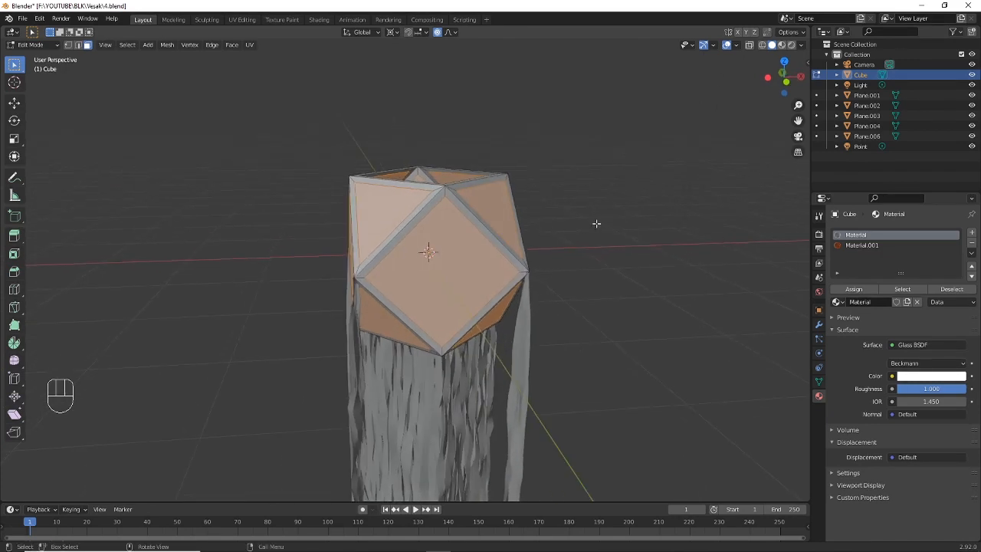
{"action": "key", "text": "ctrl"}
{"action": "key", "text": "ctrl+i"}
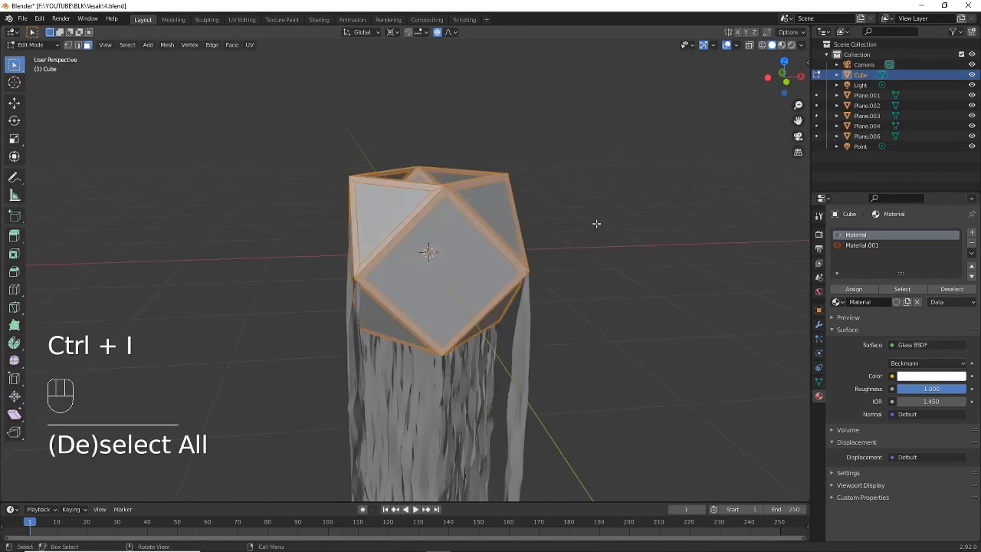
{"action": "middle_click_drag", "start_coordinate": [670, 204], "coordinate": [602, 203]}
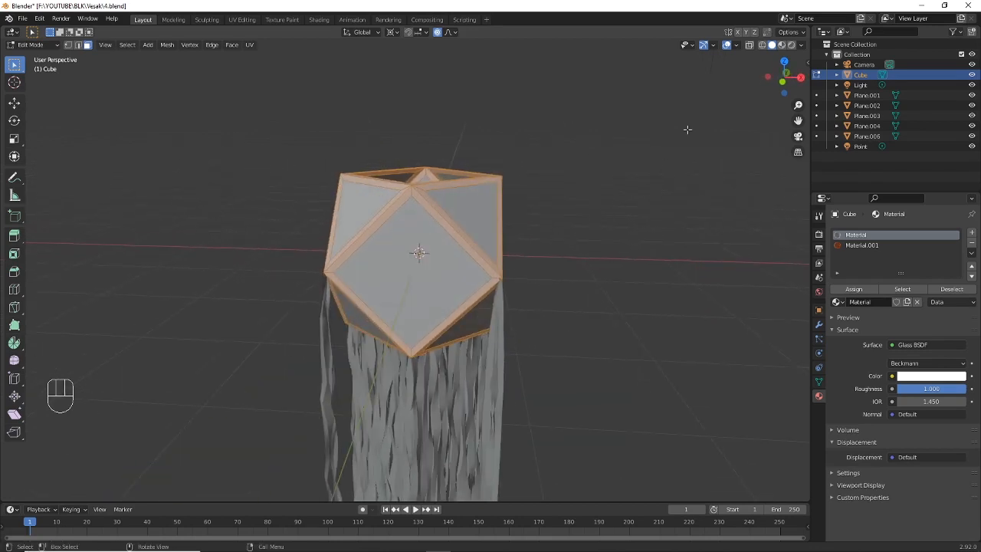
In rendered shading, assign the selected frame faces to a new material slot and link the existing Material to it
{"action": "left_click", "coordinate": [788, 45]}
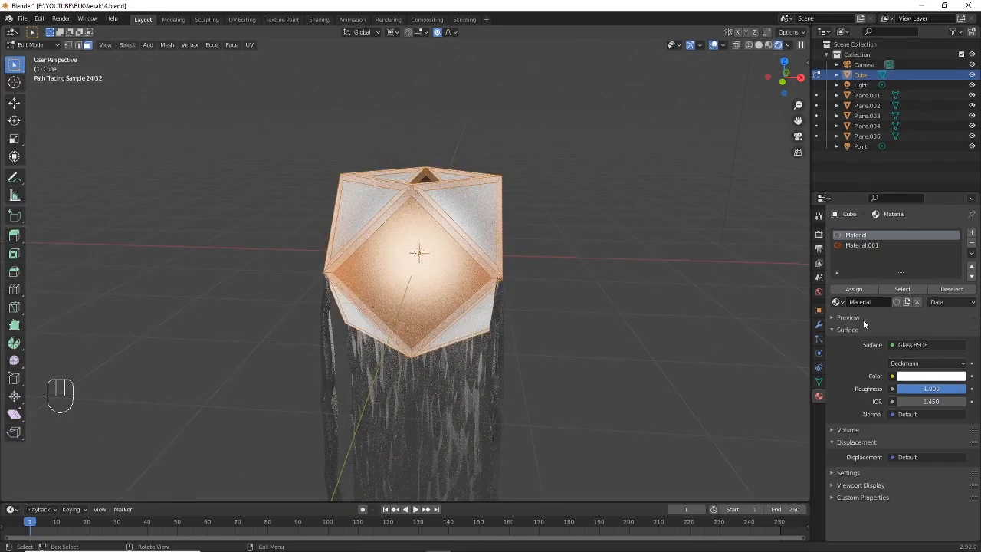
{"action": "left_click", "coordinate": [971, 232]}
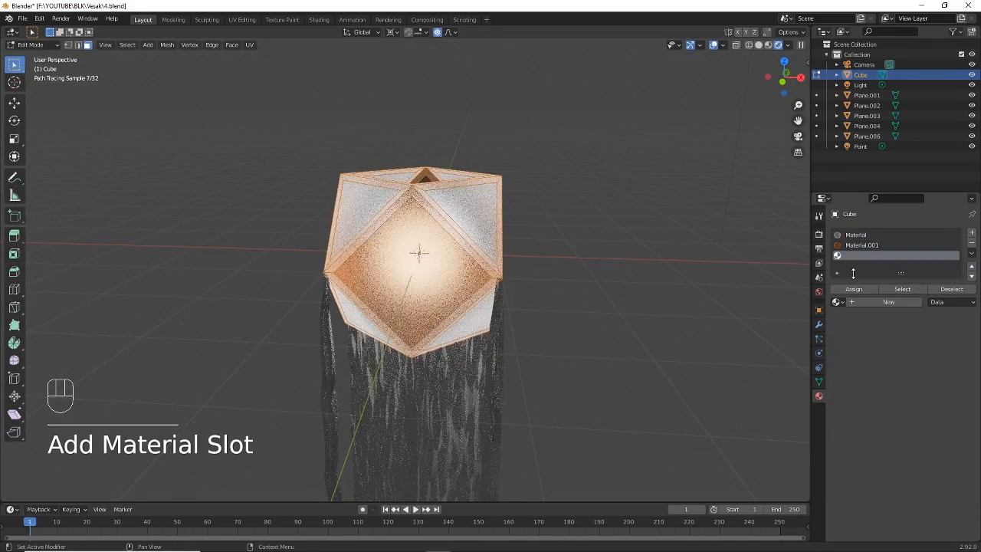
{"action": "left_click", "coordinate": [847, 289]}
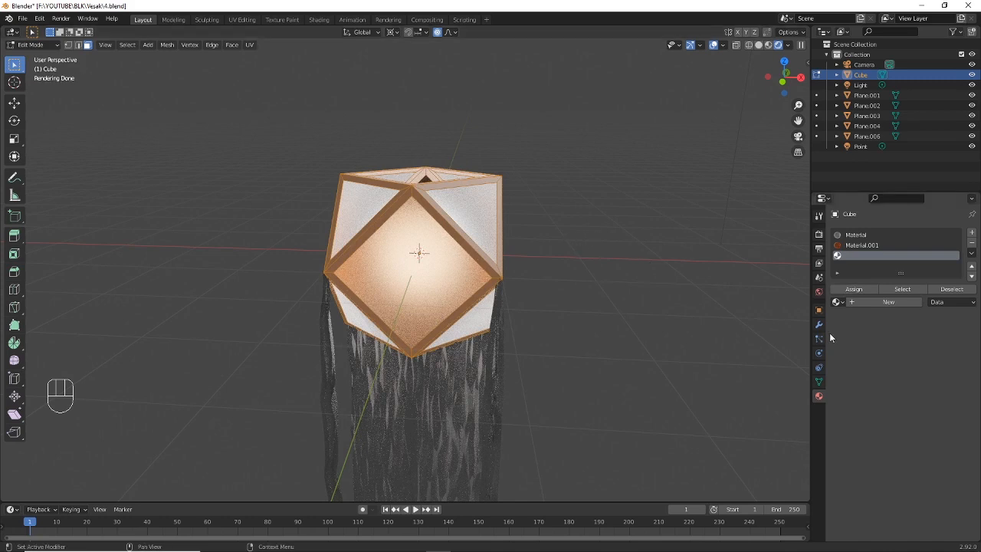
{"action": "left_click", "coordinate": [838, 302]}
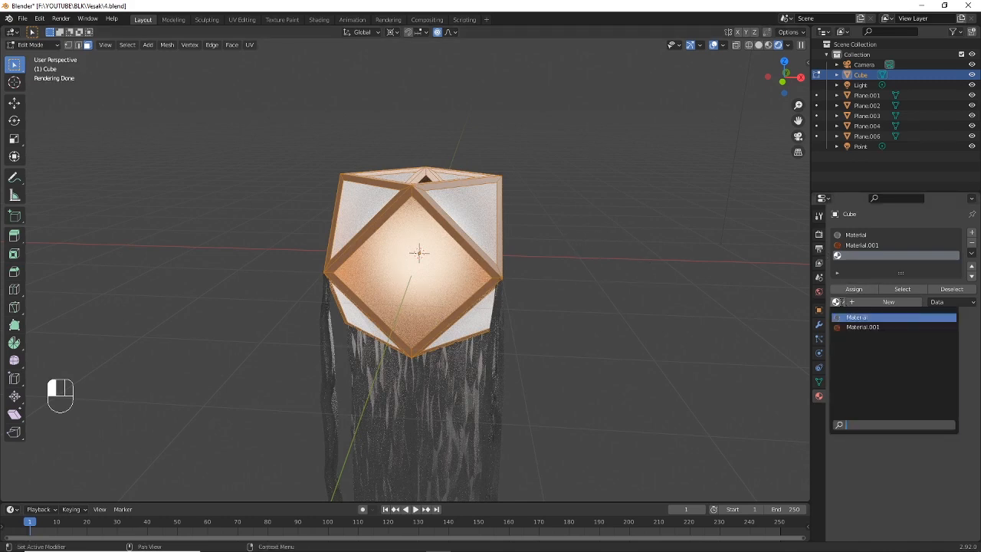
{"action": "left_click", "coordinate": [857, 317]}
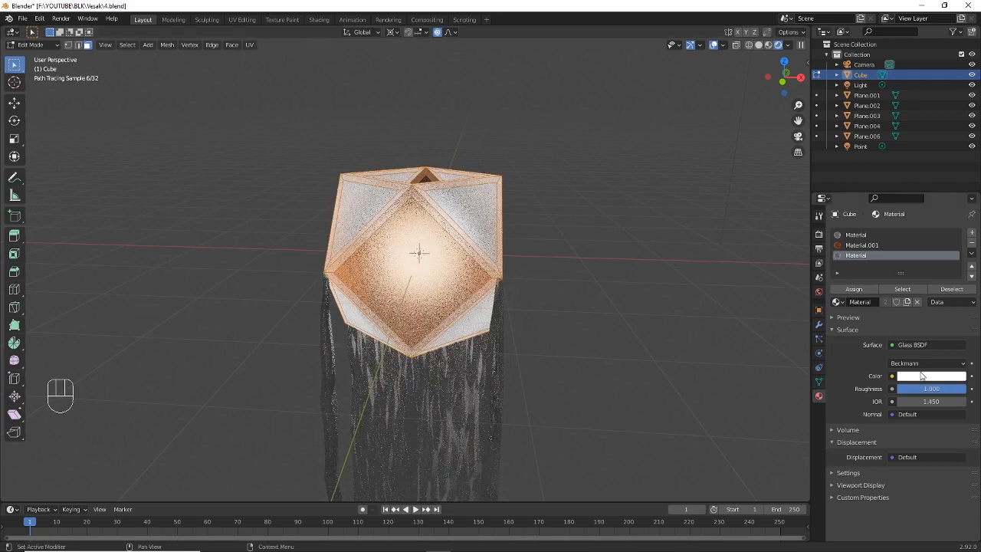
{"action": "left_click", "coordinate": [922, 375]}
{"action": "left_click", "coordinate": [915, 291]}
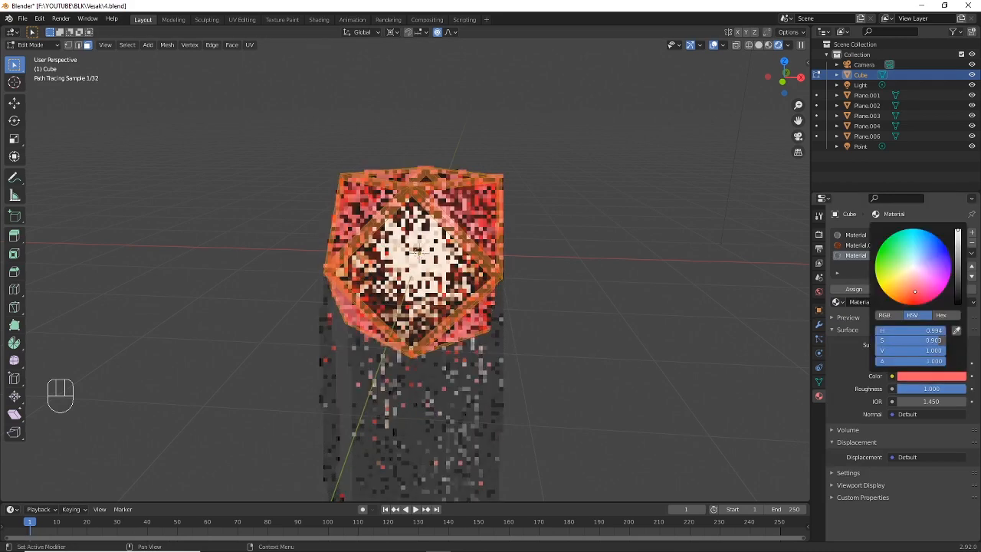
{"action": "left_click_drag", "start_coordinate": [914, 291], "coordinate": [915, 300]}
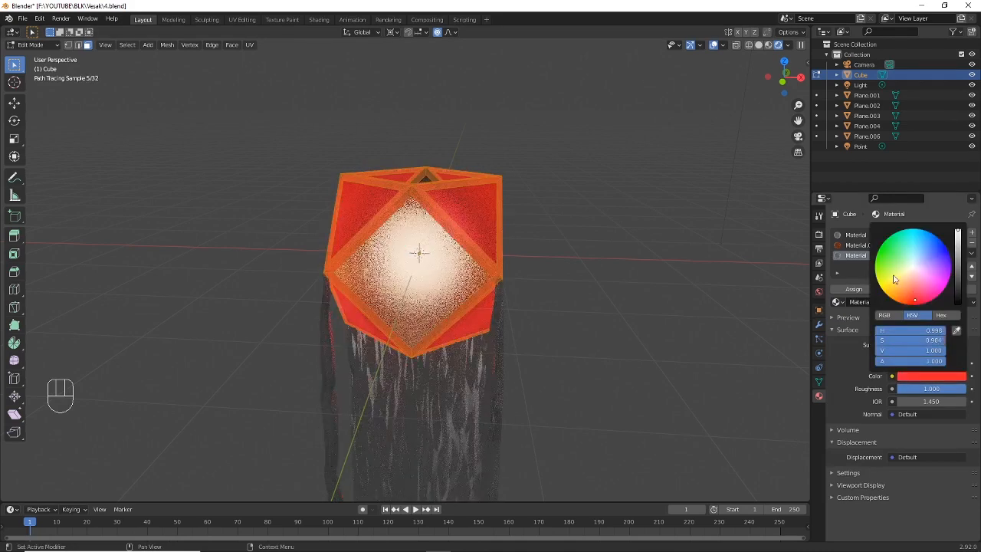
{"action": "key", "text": "BackSpace"}
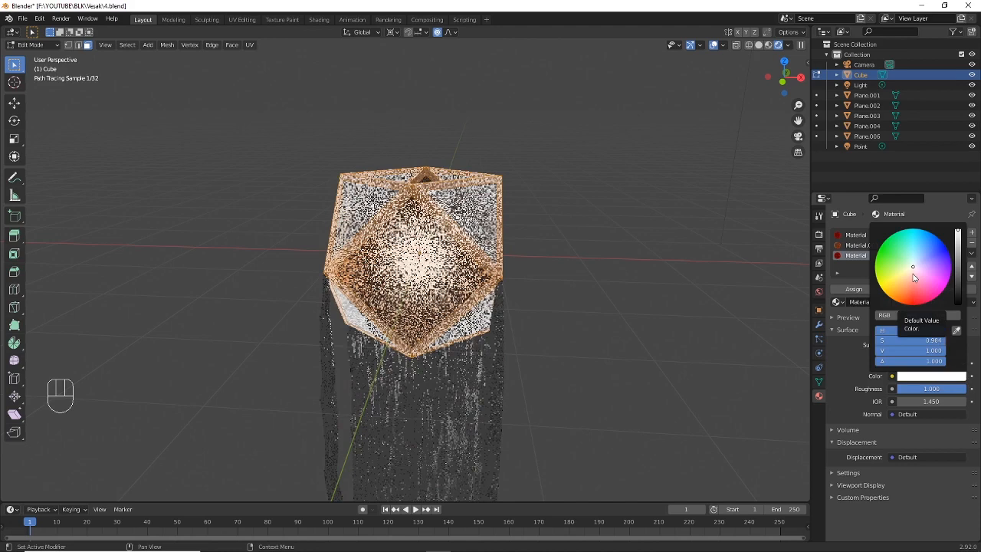
Turn the frame slot's Material into an independent copy and set its color to a saturated orange
{"action": "left_click", "coordinate": [837, 302]}
{"action": "left_click", "coordinate": [847, 317]}
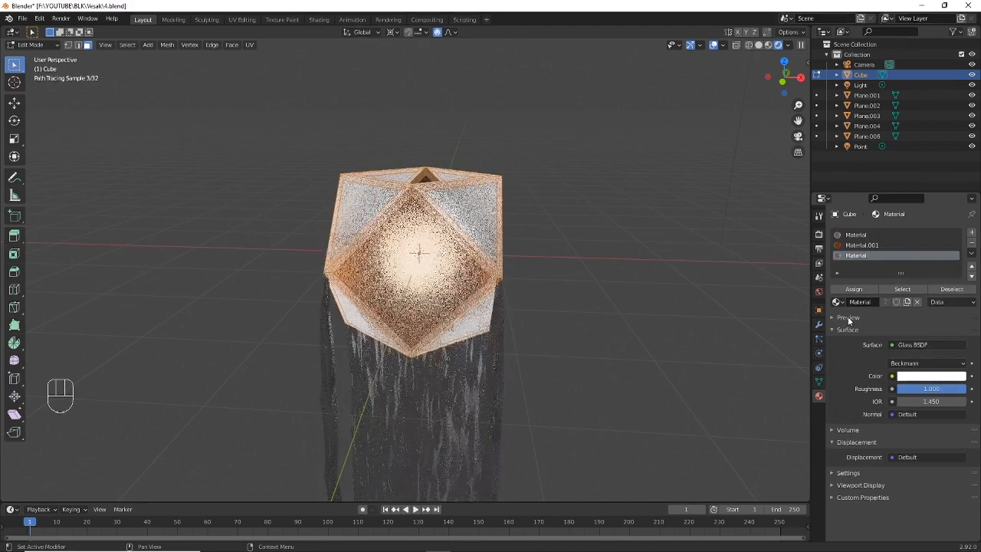
{"action": "left_click", "coordinate": [907, 302]}
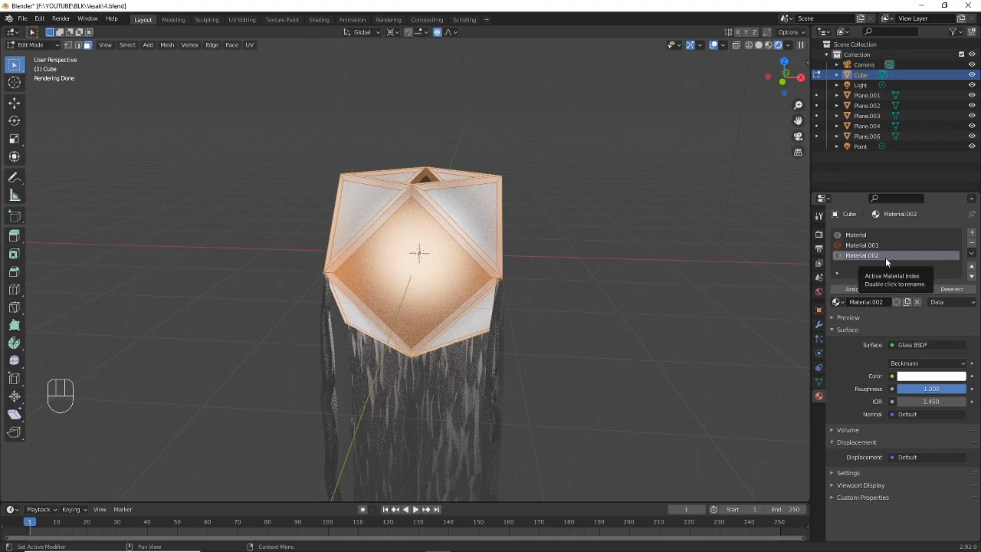
{"action": "left_click", "coordinate": [920, 376]}
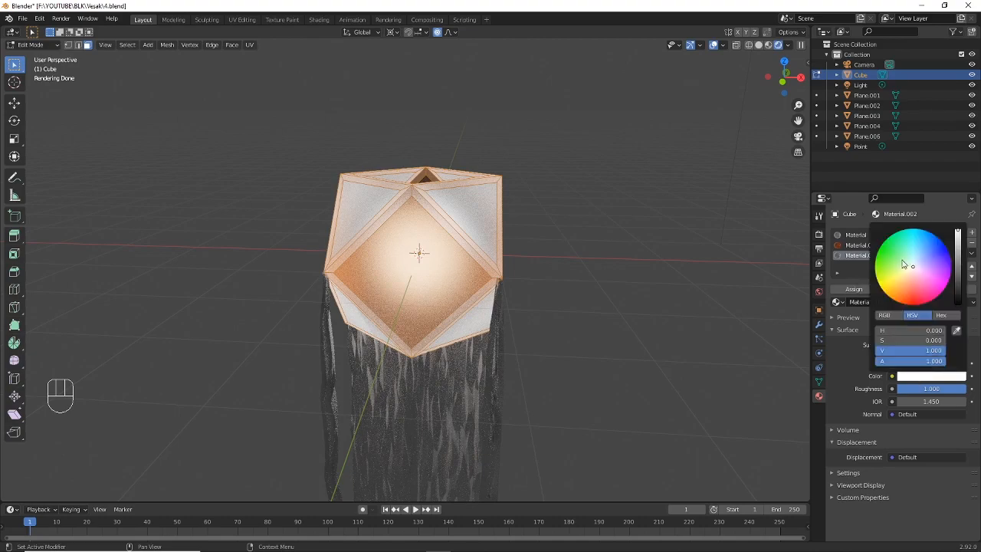
{"action": "left_click_drag", "start_coordinate": [903, 264], "coordinate": [896, 299]}
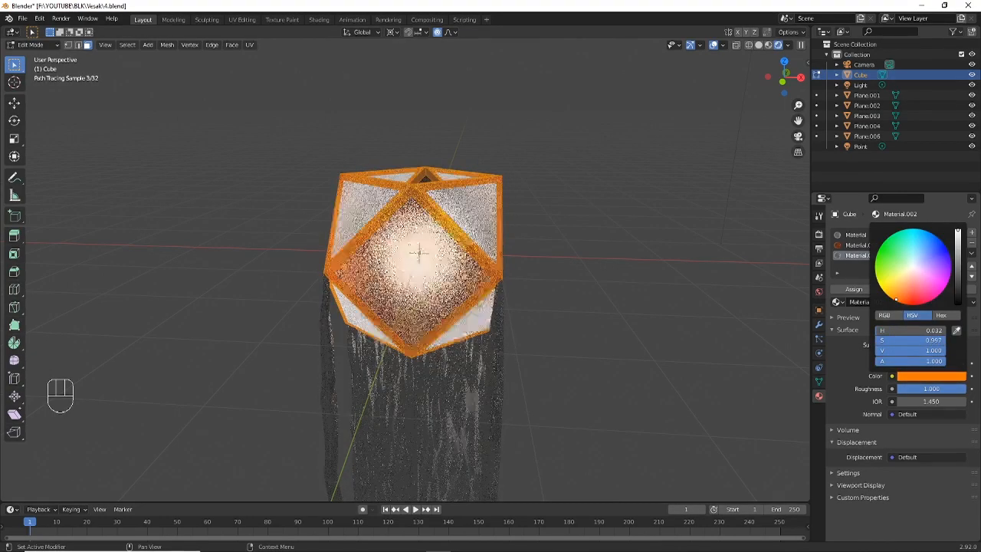
Recolour Material.002 on the lantern frame to a light pinkish red and save the file from Object Mode
{"action": "left_click", "coordinate": [926, 377]}
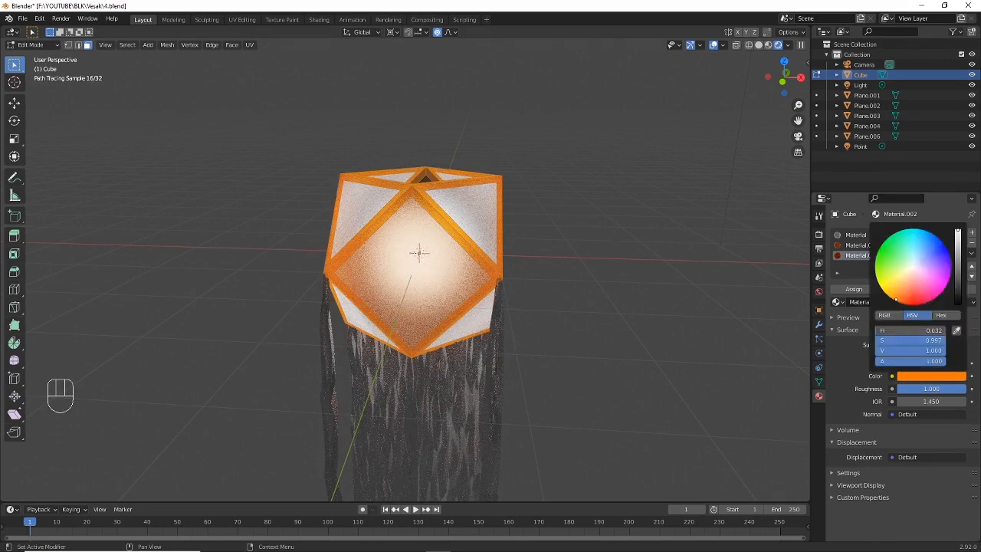
{"action": "left_click", "coordinate": [920, 299]}
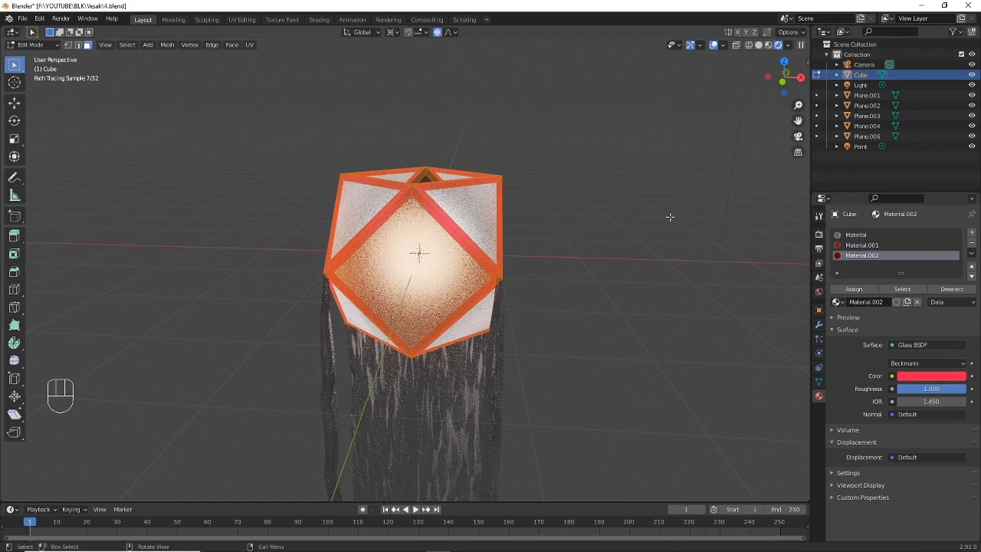
{"action": "left_click", "coordinate": [920, 378]}
{"action": "left_click", "coordinate": [918, 290]}
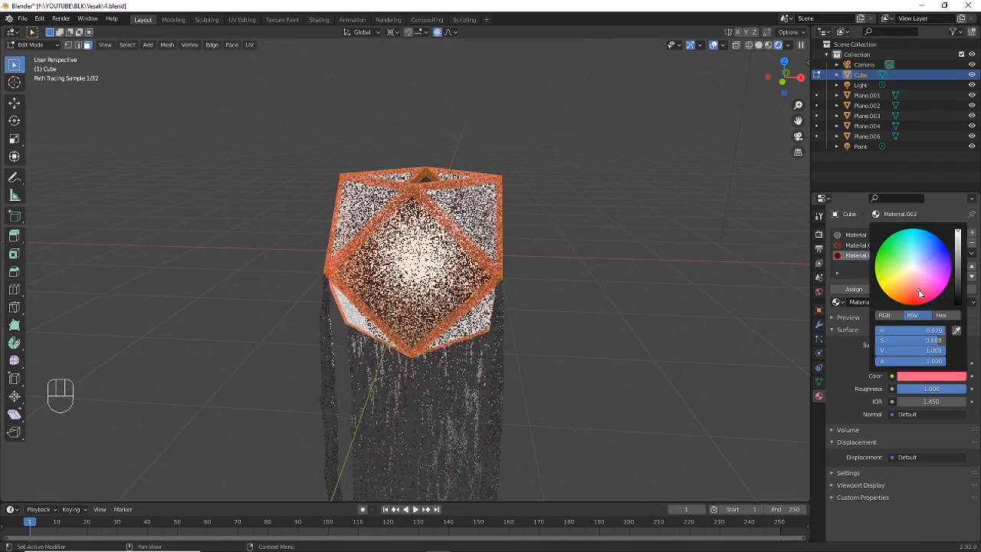
{"action": "middle_click_drag", "start_coordinate": [613, 218], "coordinate": [604, 215]}
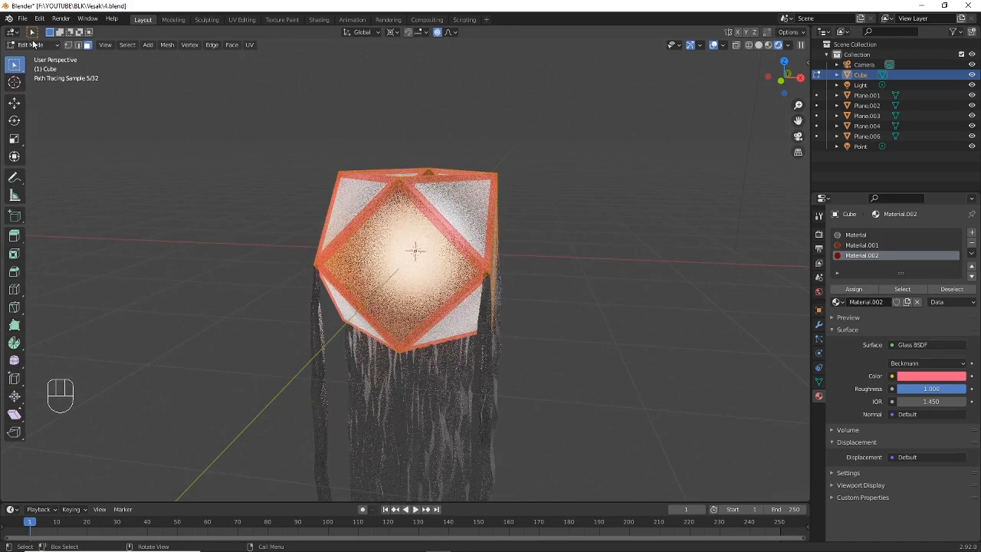
{"action": "key", "text": "Tab"}
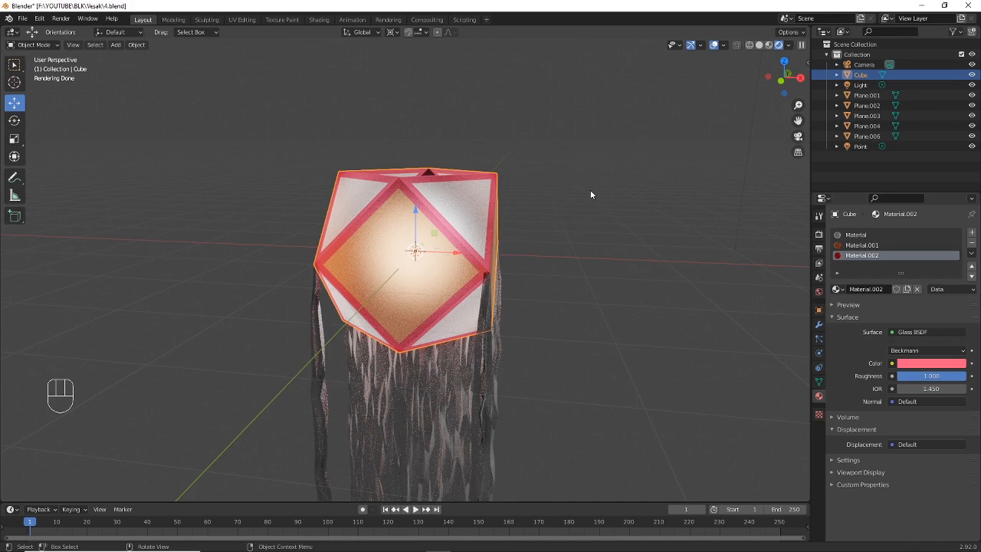
{"action": "key", "text": "ctrl+s"}
Set up the Shading workspace with a rendered viewport and the lantern's material settings displayed
{"action": "left_click", "coordinate": [326, 19]}
{"action": "middle_click_drag", "start_coordinate": [493, 262], "coordinate": [756, 36]}
{"action": "left_click", "coordinate": [792, 44]}
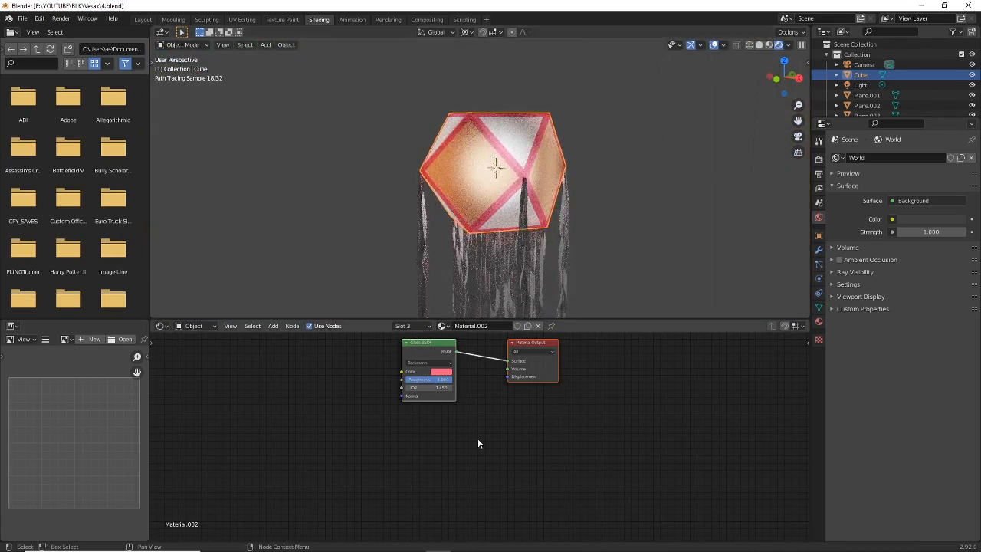
{"action": "middle_click_drag", "start_coordinate": [503, 415], "coordinate": [539, 433]}
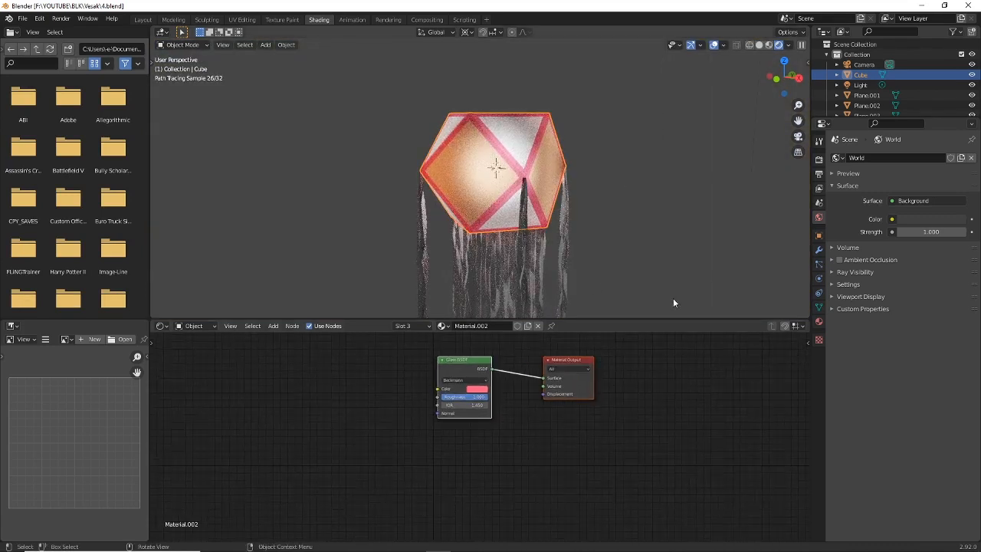
{"action": "left_click", "coordinate": [818, 339]}
{"action": "scroll", "coordinate": [671, 395], "scroll_direction": "up", "scroll_amount": 1}
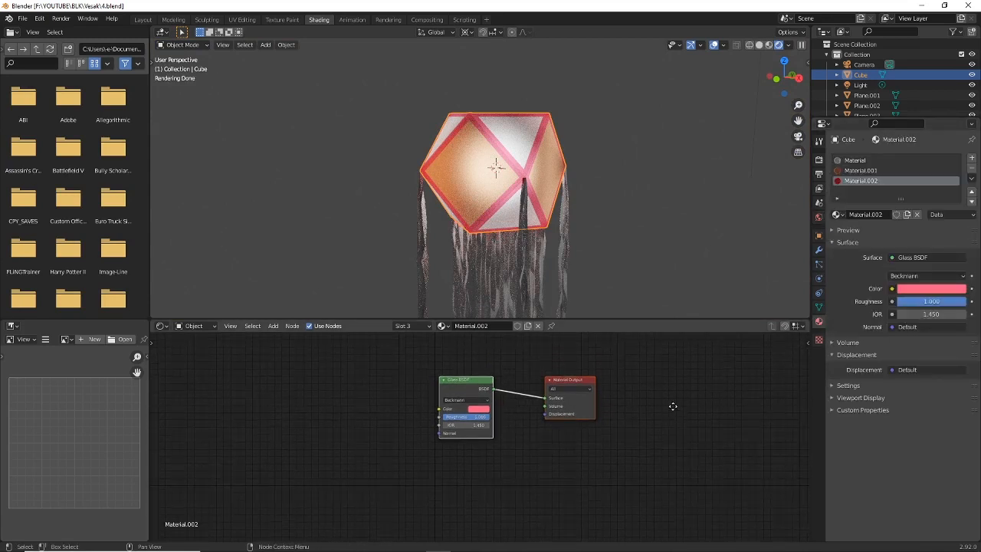
{"action": "scroll", "coordinate": [673, 411], "scroll_direction": "up", "scroll_amount": 1}
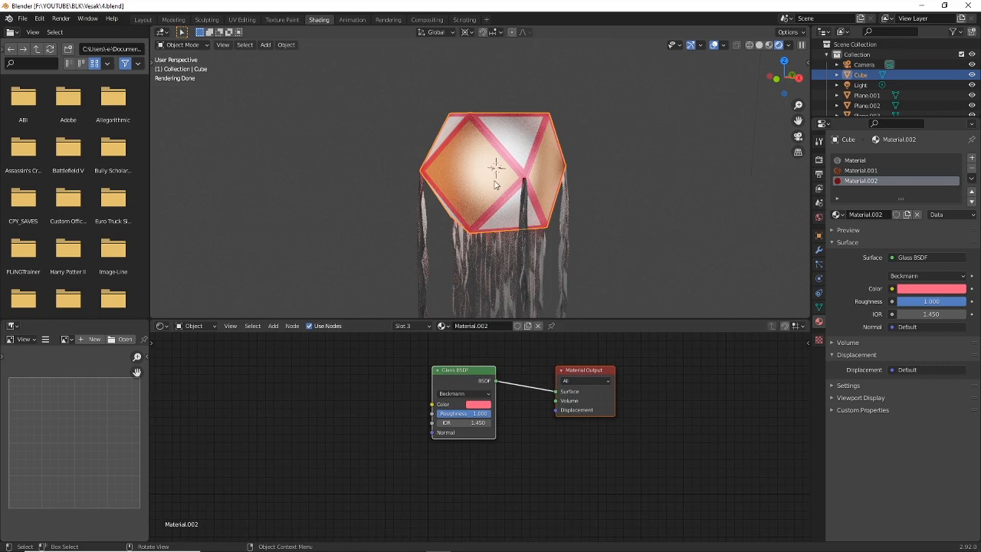
Add an Image Texture node to Material.001 and place it before the Glass BSDF node
{"action": "left_click", "coordinate": [884, 172]}
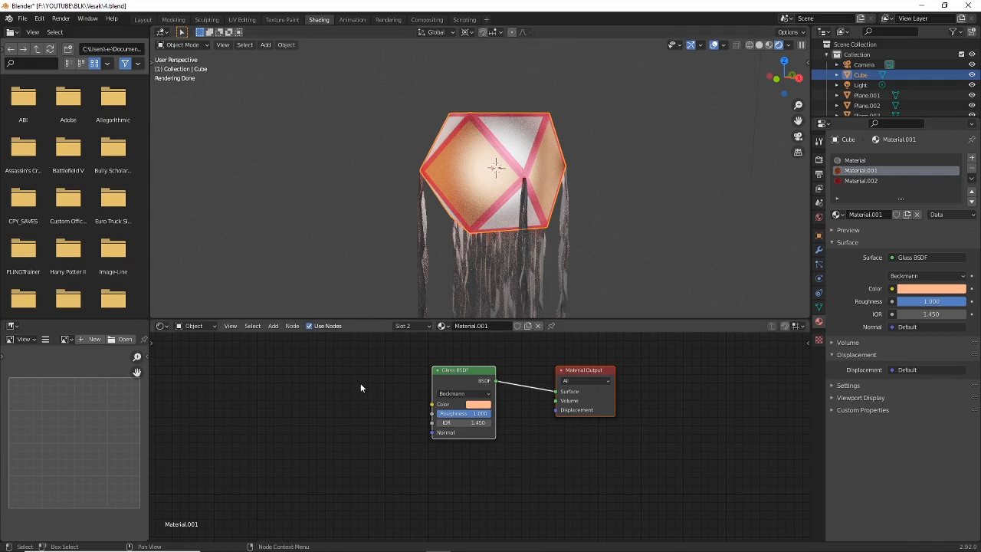
{"action": "middle_click_drag", "start_coordinate": [360, 377], "coordinate": [411, 397]}
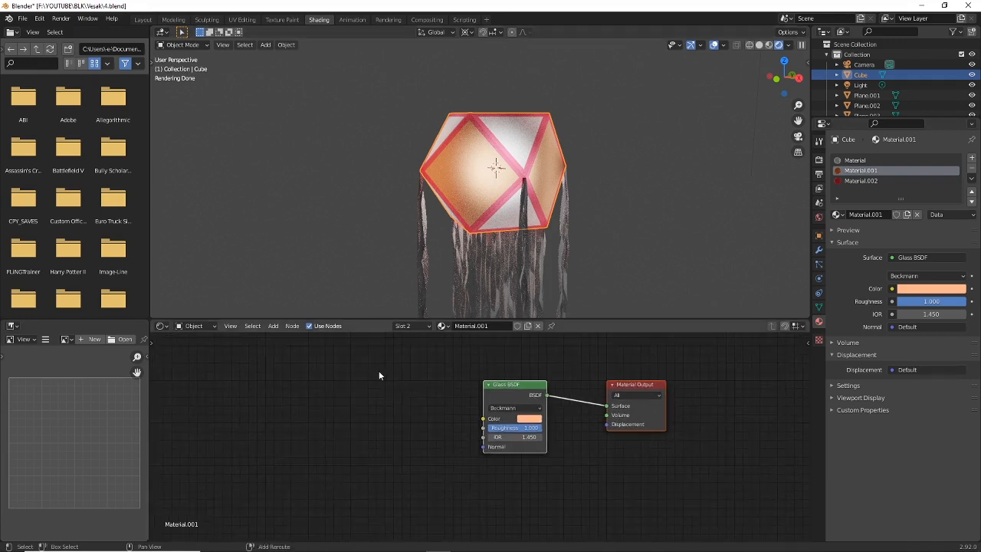
{"action": "key", "text": "shift+a"}
{"action": "left_click", "coordinate": [379, 370]}
{"action": "type", "text": "iamge"}
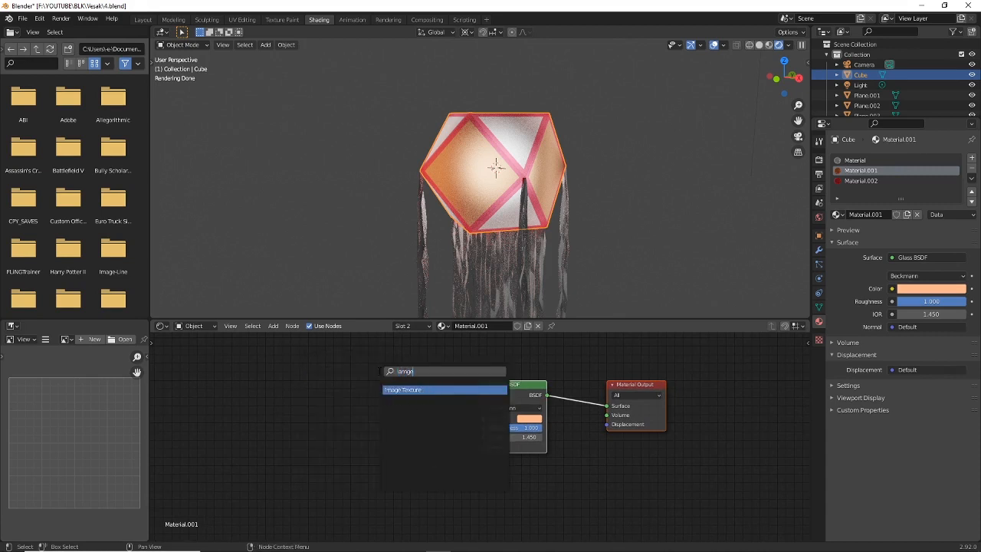
{"action": "key", "text": "Return"}
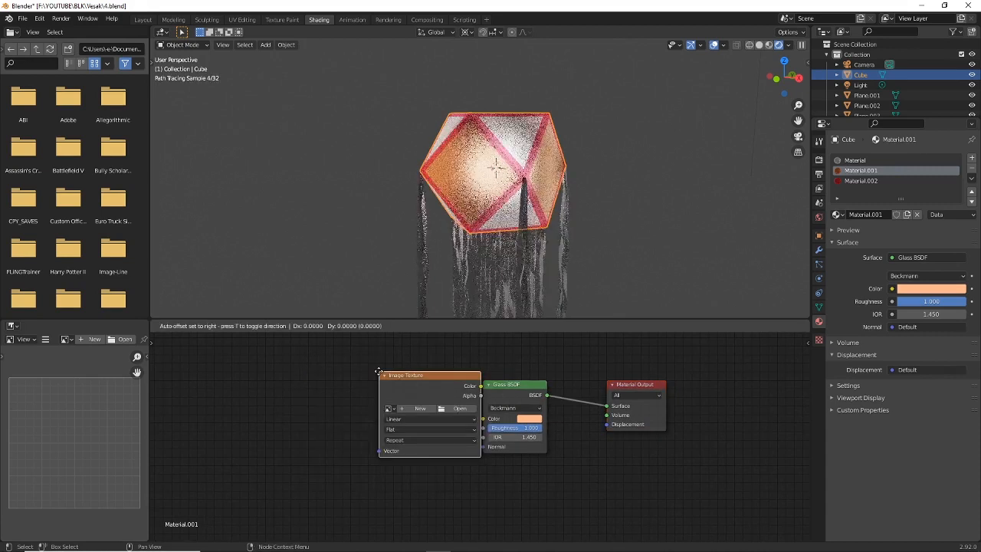
{"action": "left_click", "coordinate": [277, 377]}
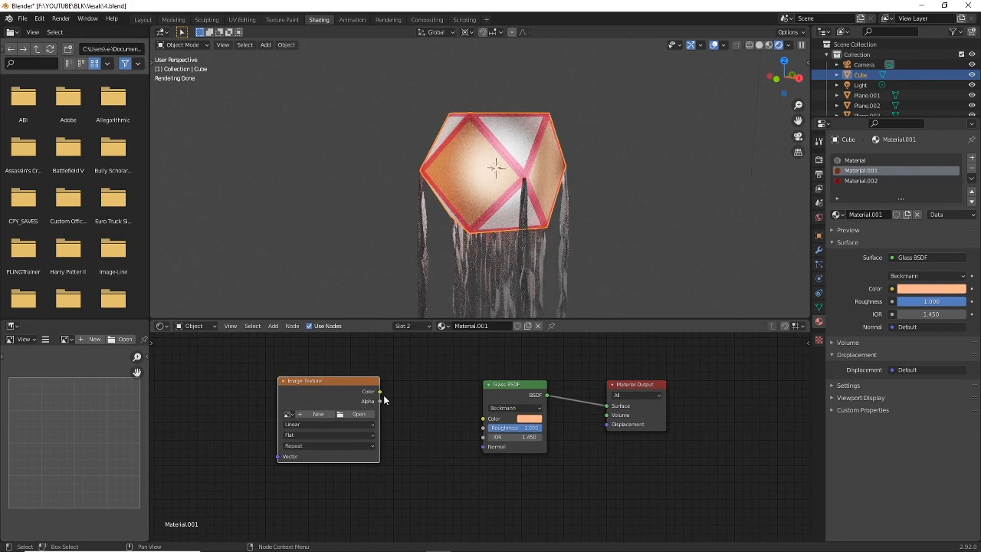
Connect the Image Texture's Color output to the Glass BSDF's Color input and space the texture node farther away
{"action": "left_click_drag", "start_coordinate": [379, 391], "coordinate": [494, 419]}
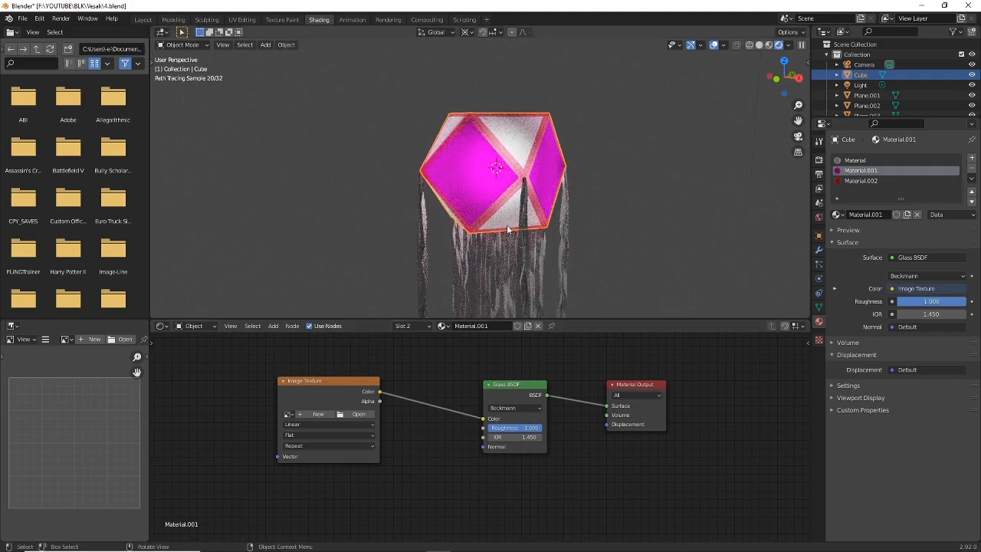
{"action": "left_click_drag", "start_coordinate": [339, 392], "coordinate": [311, 398]}
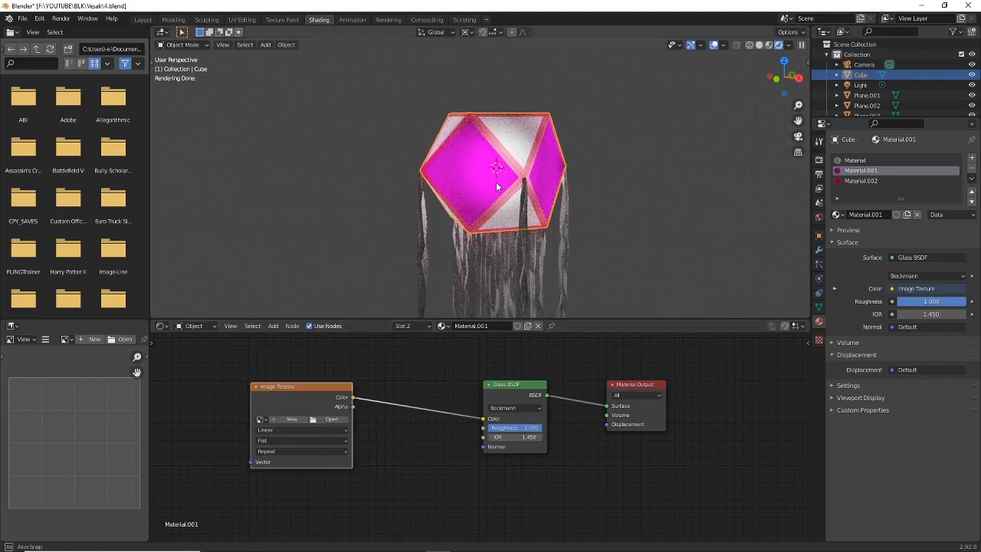
{"action": "middle_click_drag", "start_coordinate": [498, 187], "coordinate": [502, 183]}
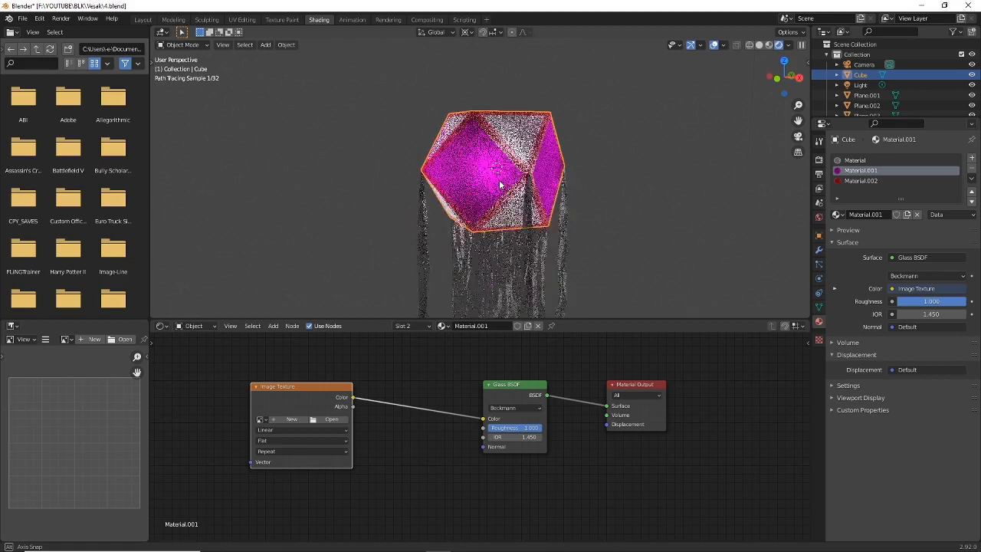
Load the black wheel image with the white background from the Vesak folder into the Image Texture node
{"action": "left_click", "coordinate": [332, 420]}
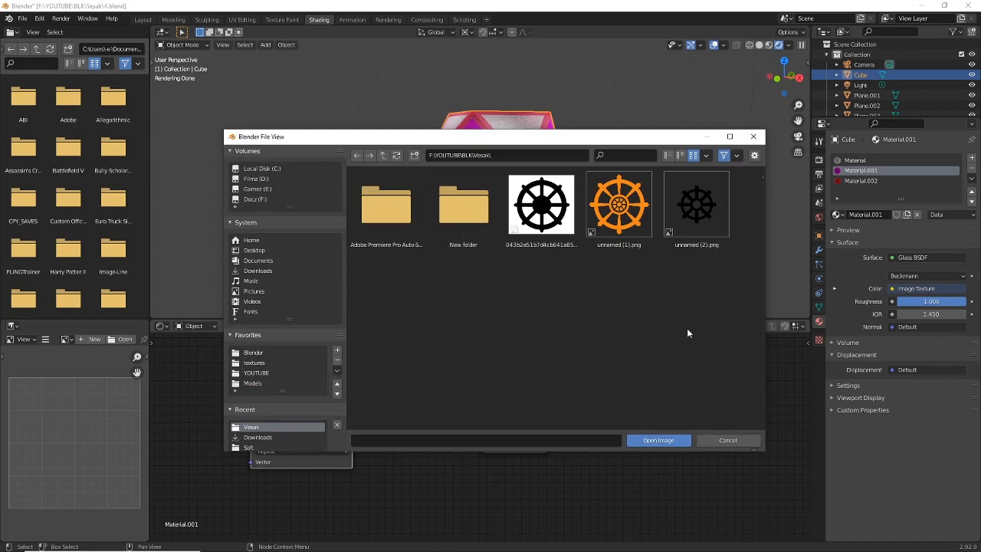
{"action": "left_click", "coordinate": [545, 213]}
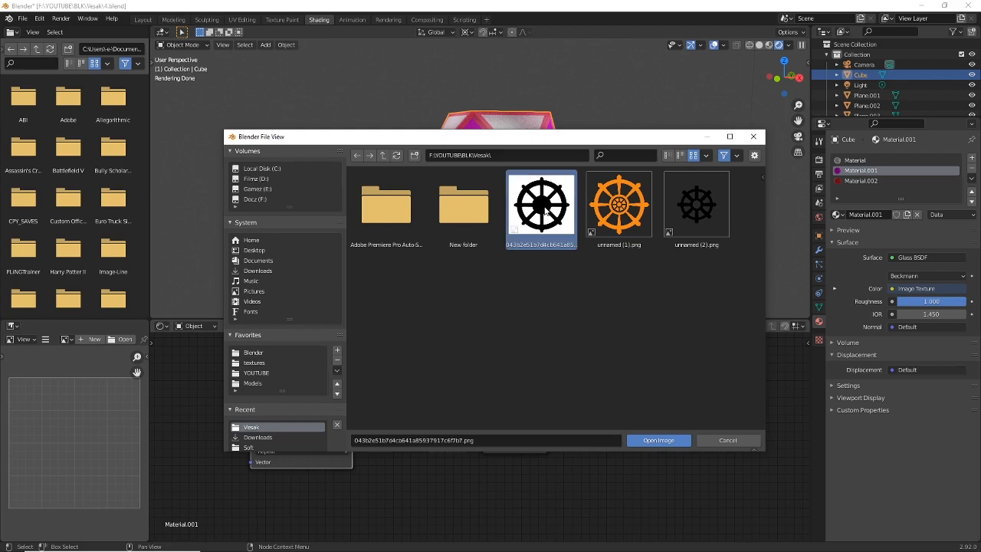
{"action": "left_click", "coordinate": [664, 442]}
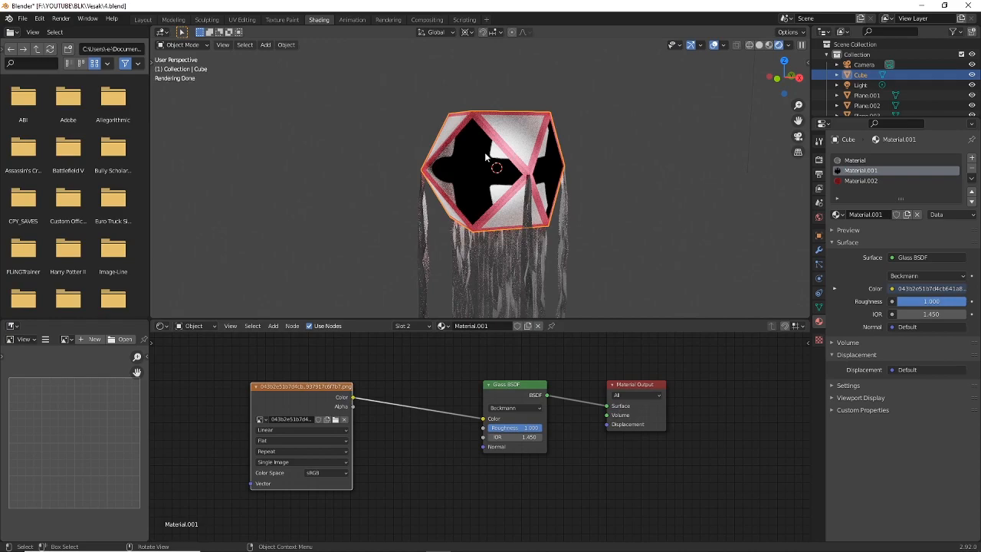
{"action": "mouse_move", "coordinate": [560, 158]}
{"action": "middle_mouse_down"}
{"action": "mouse_move", "coordinate": [384, 167]}
{"action": "mouse_move", "coordinate": [577, 163]}
{"action": "middle_mouse_up"}
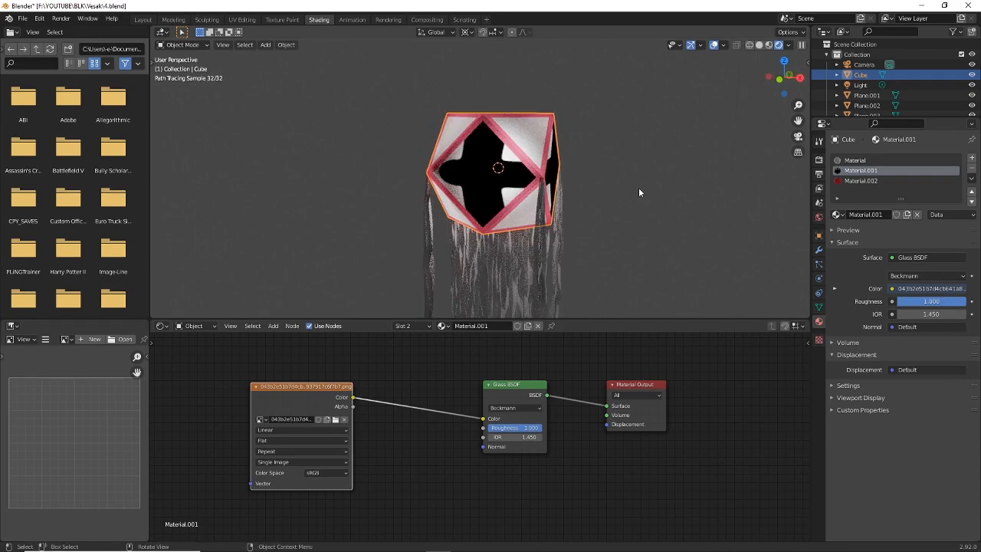
In the UV Editing workspace, select the lantern's four diamond-shaped side faces together
{"action": "left_click", "coordinate": [243, 20]}
{"action": "scroll", "coordinate": [650, 302], "scroll_direction": "up", "scroll_amount": 5}
{"action": "middle_click_drag", "start_coordinate": [650, 301], "coordinate": [650, 281]}
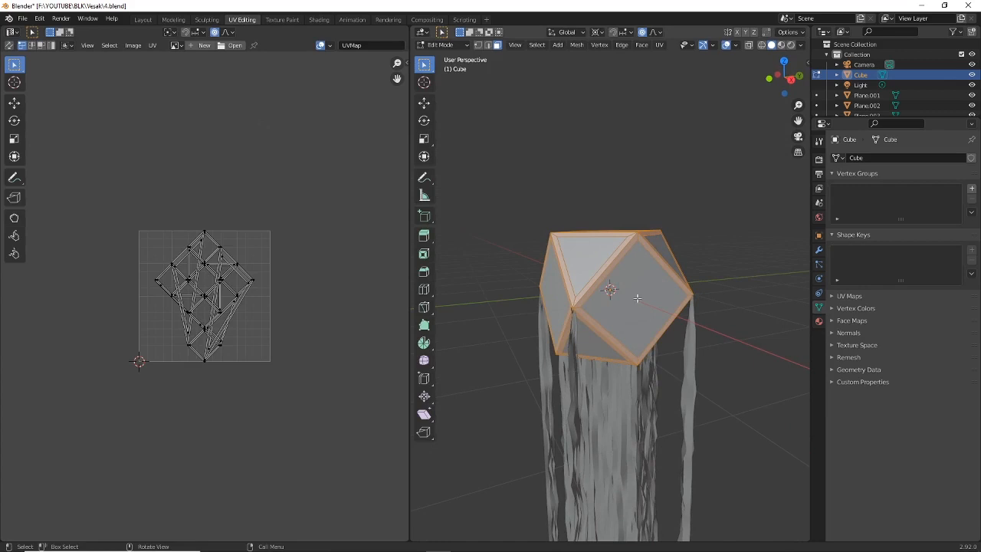
{"action": "left_click", "coordinate": [637, 299]}
{"action": "middle_click_drag", "start_coordinate": [569, 294], "coordinate": [657, 294]}
{"action": "left_click", "coordinate": [641, 296]}
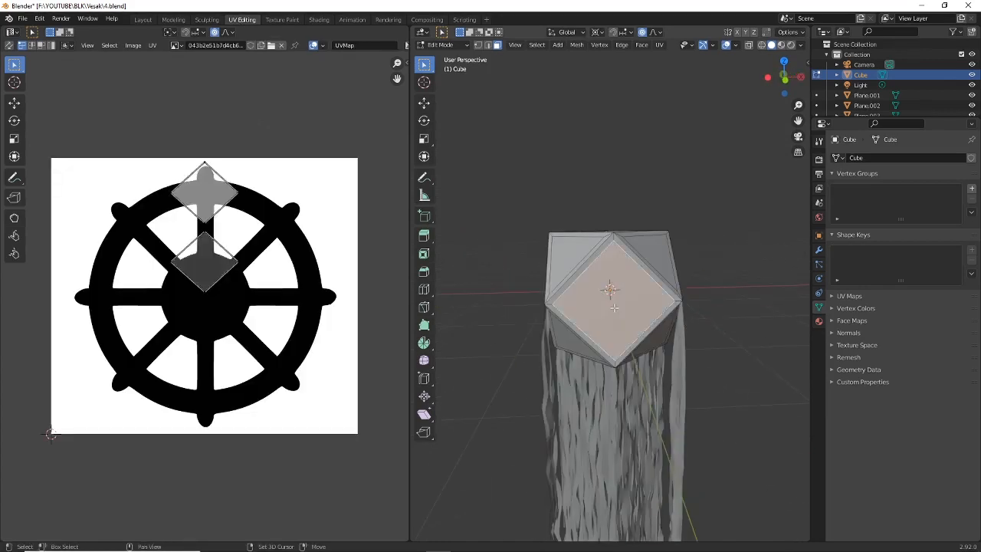
{"action": "middle_click_drag", "start_coordinate": [572, 300], "coordinate": [680, 302]}
{"action": "left_click", "coordinate": [601, 303]}
{"action": "middle_click_drag", "start_coordinate": [574, 300], "coordinate": [668, 302]}
{"action": "left_click", "coordinate": [595, 300]}
{"action": "middle_click_drag", "start_coordinate": [595, 300], "coordinate": [717, 282]}
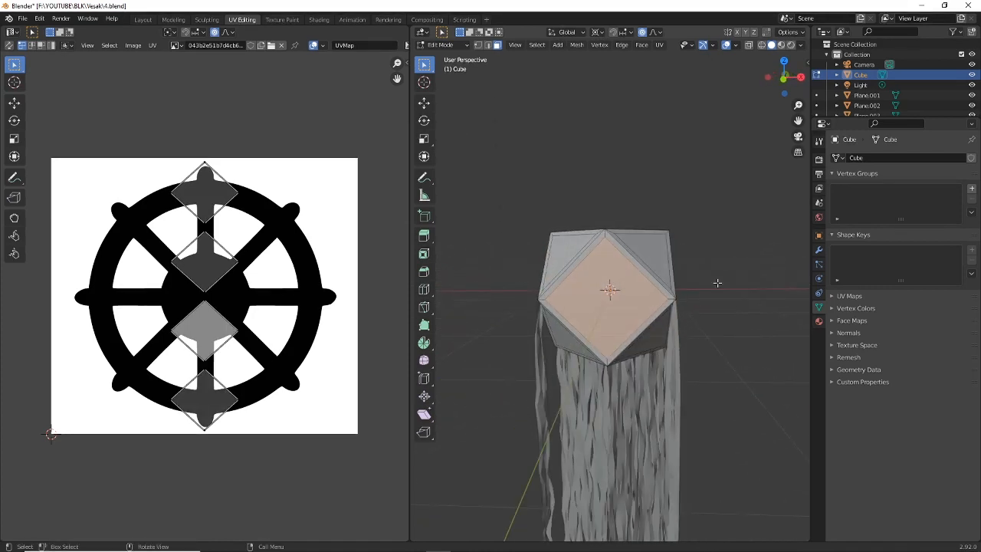
Select the UVs of the four side faces and set the 3D viewport to Rendered shading
{"action": "left_click_drag", "start_coordinate": [140, 127], "coordinate": [305, 461]}
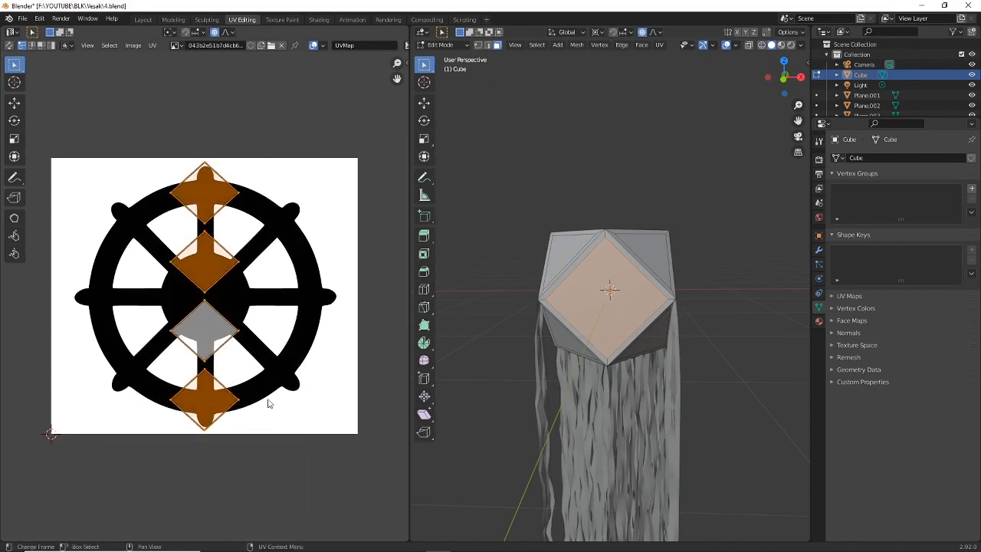
{"action": "middle_click_drag", "start_coordinate": [677, 183], "coordinate": [609, 189]}
{"action": "left_click", "coordinate": [791, 45]}
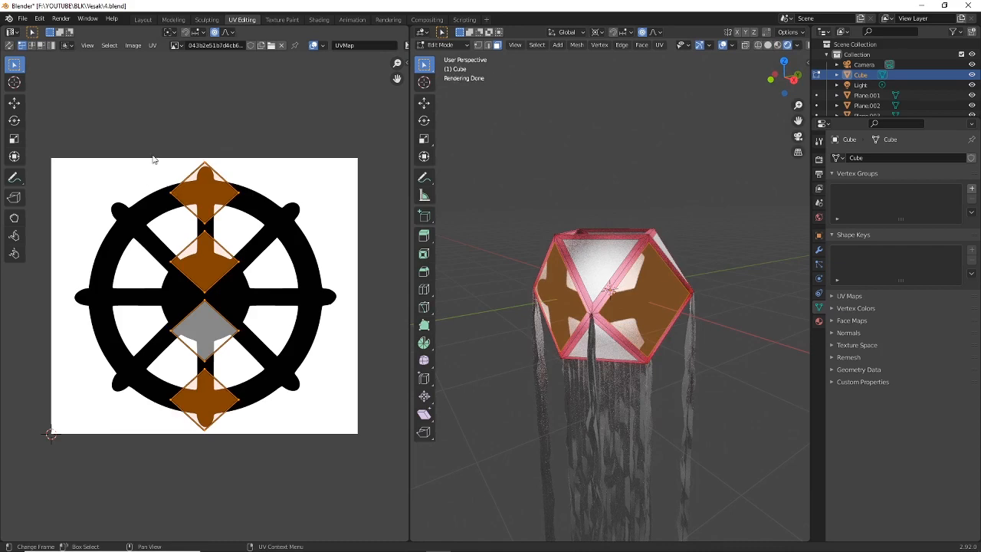
Try a standard Unwrap of the four side faces over the wheel image
{"action": "left_click_drag", "start_coordinate": [152, 152], "coordinate": [282, 454]}
{"action": "middle_click_drag", "start_coordinate": [723, 204], "coordinate": [728, 207]}
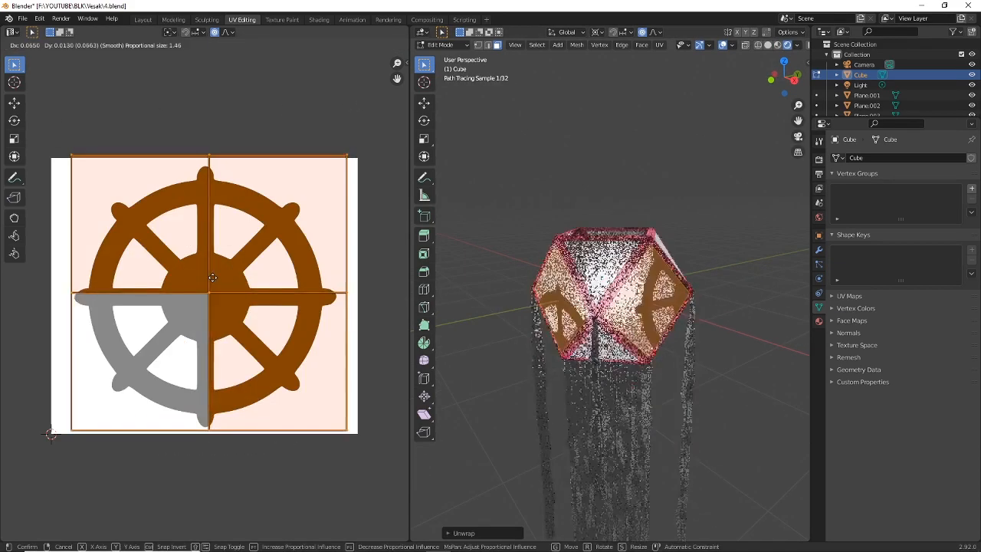
{"action": "right_click", "coordinate": [212, 281]}
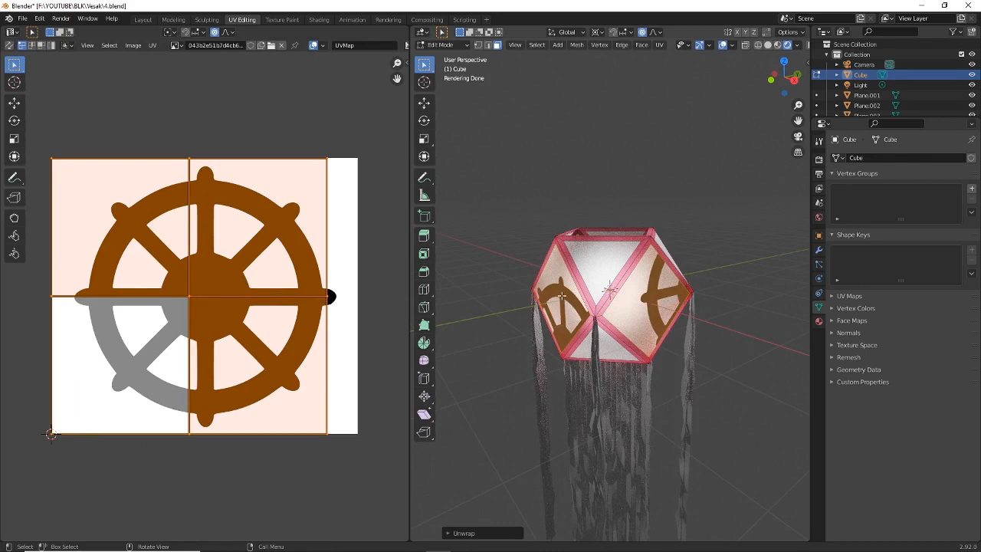
{"action": "middle_click_drag", "start_coordinate": [653, 297], "coordinate": [658, 382]}
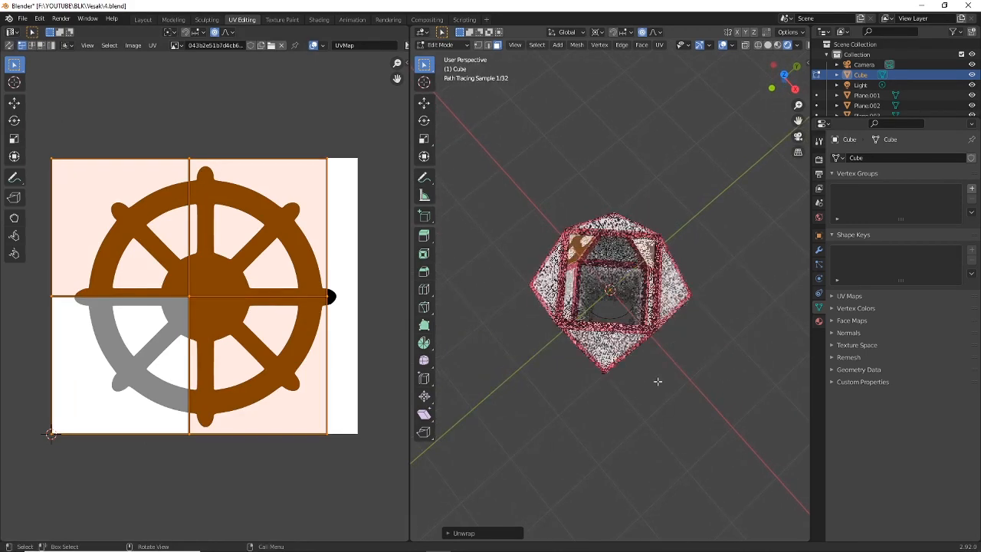
{"action": "key", "text": "KP_7"}
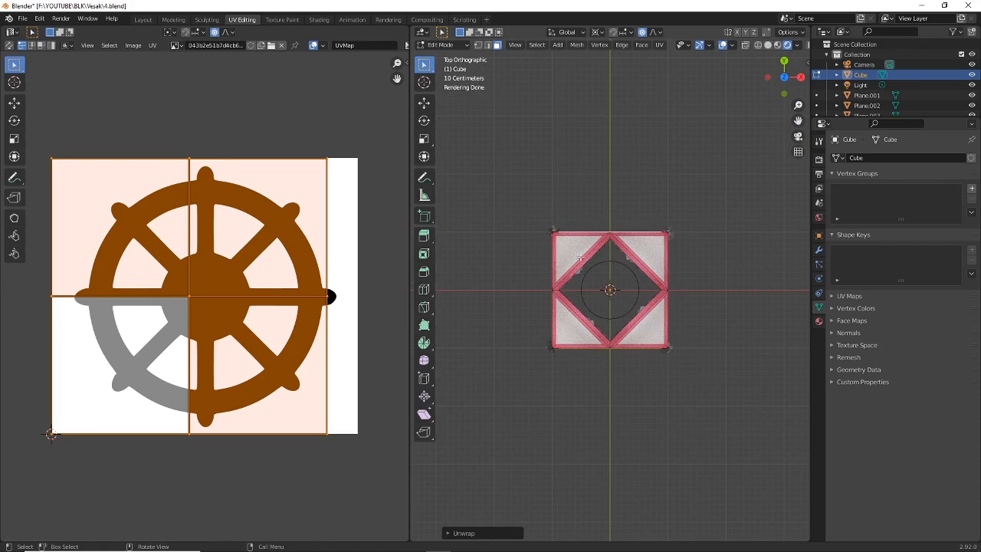
Map the four selected side faces onto the wheel image with Cube Projection
{"action": "middle_click_drag", "start_coordinate": [689, 353], "coordinate": [686, 180]}
{"action": "key", "text": "u"}
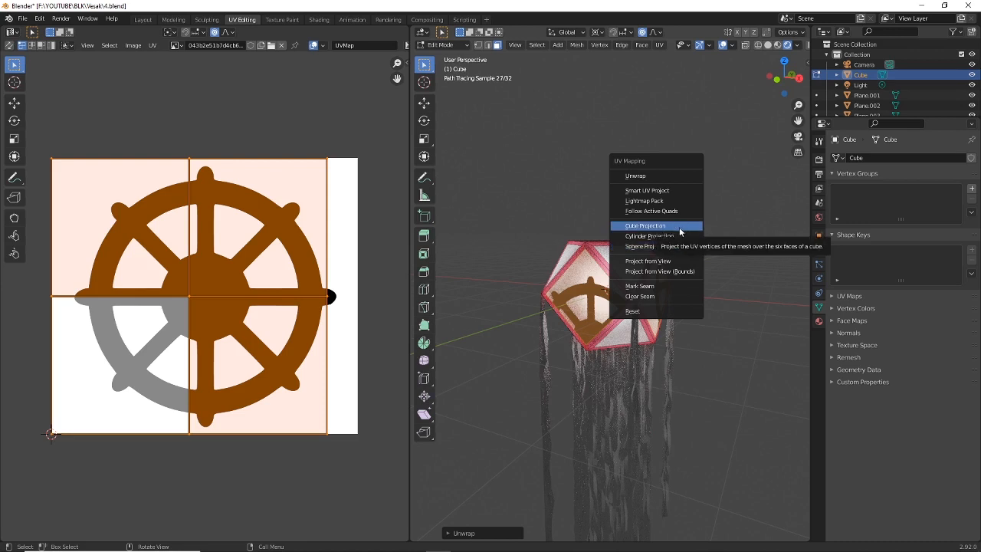
{"action": "left_click", "coordinate": [675, 227]}
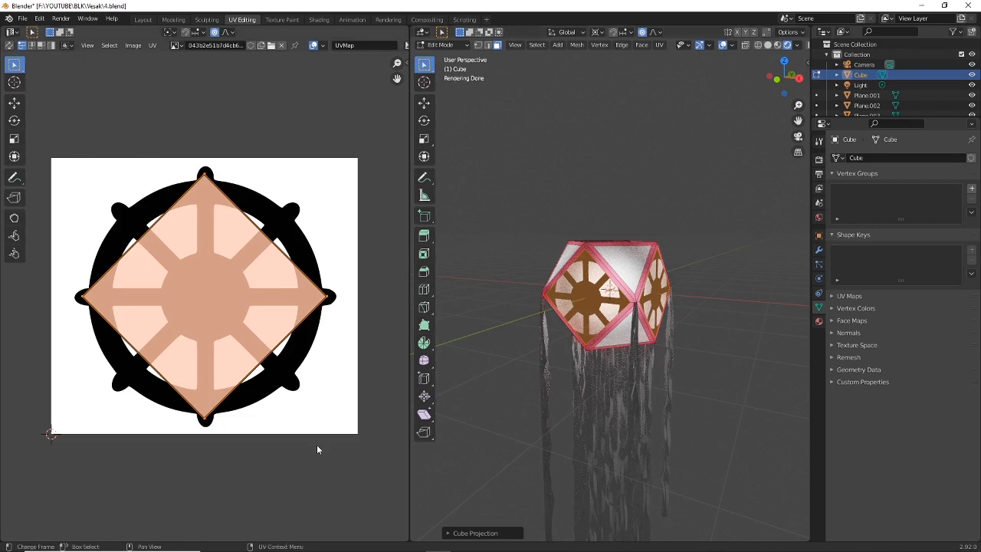
Select the side faces' UVs and enlarge them until the diamond encloses the whole wheel image
{"action": "left_click_drag", "start_coordinate": [84, 138], "coordinate": [343, 481]}
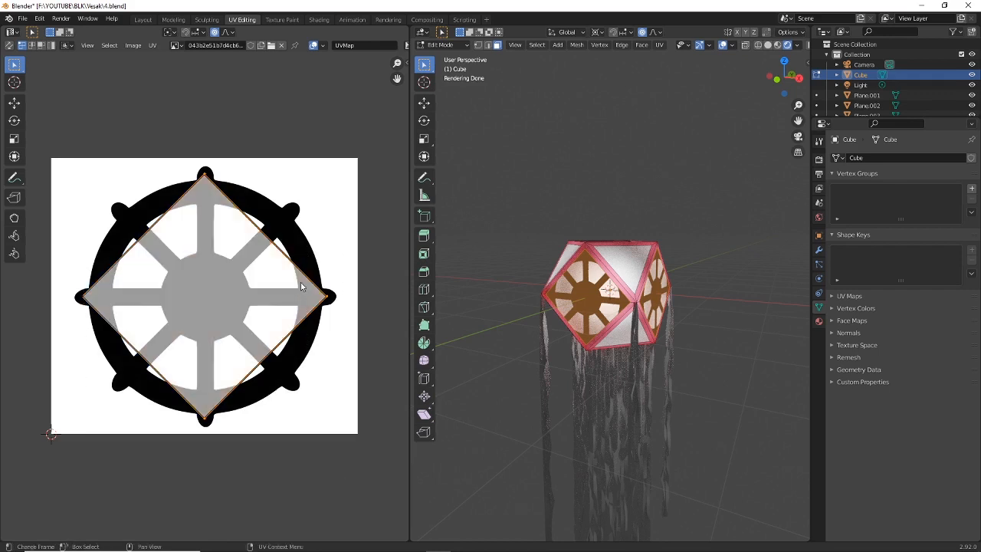
{"action": "left_click_drag", "start_coordinate": [69, 138], "coordinate": [304, 417]}
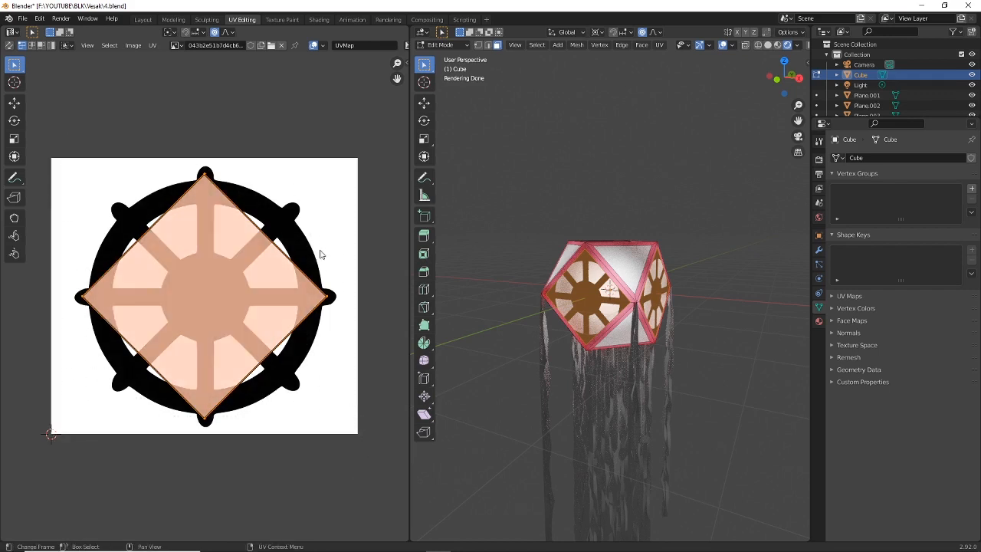
{"action": "key", "text": "s"}
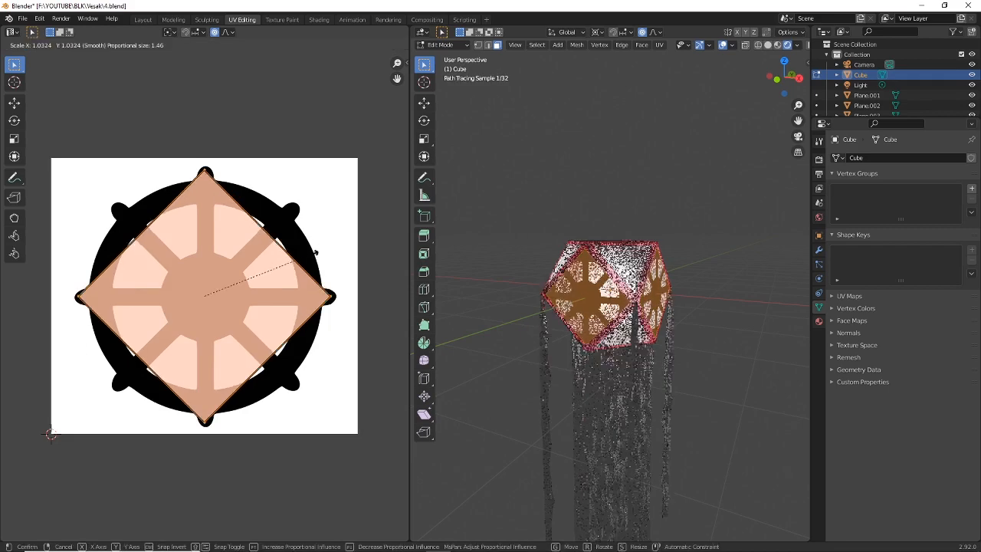
{"action": "left_click", "coordinate": [367, 239]}
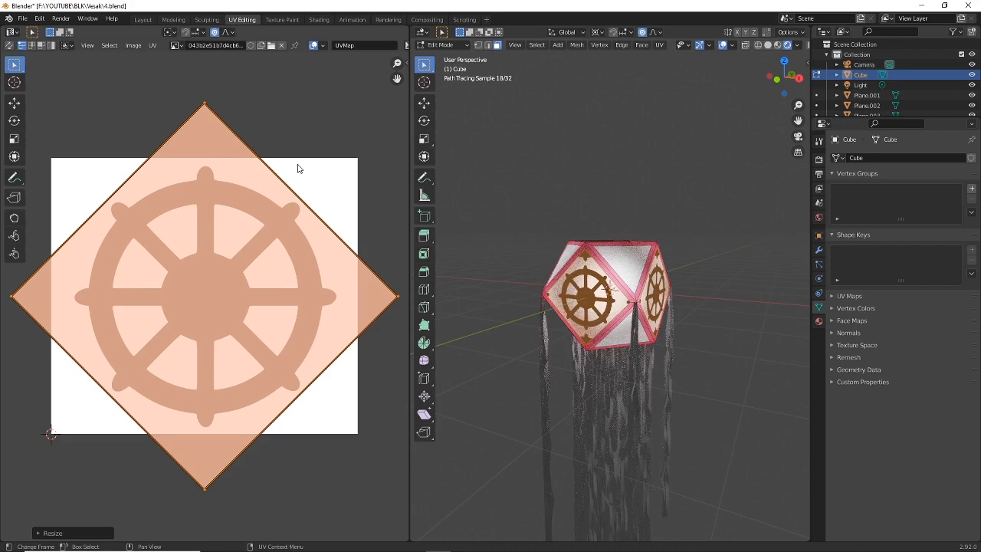
Rotate the side faces' UVs by 45° and scale them up slightly around the wheel
{"action": "type", "text": "r45"}
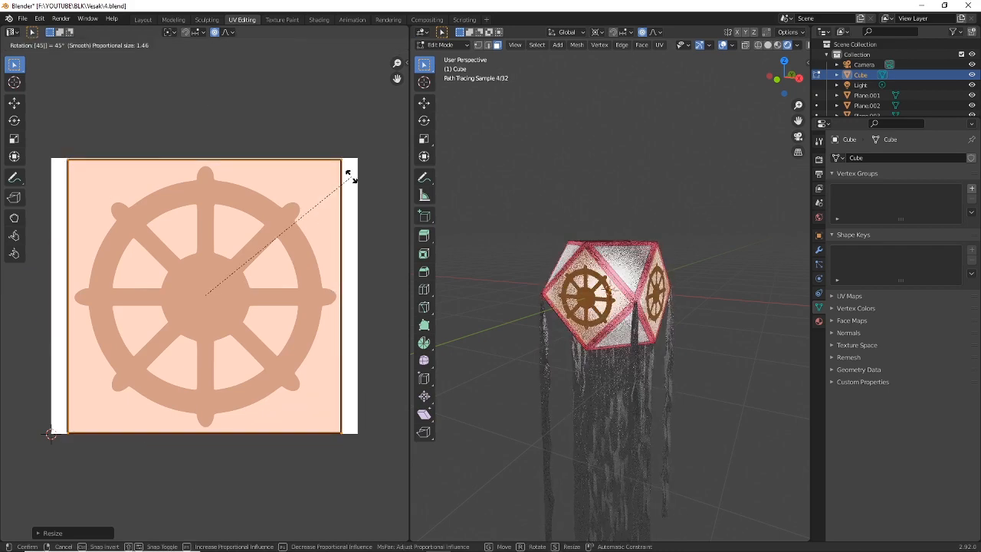
{"action": "key", "text": "Return"}
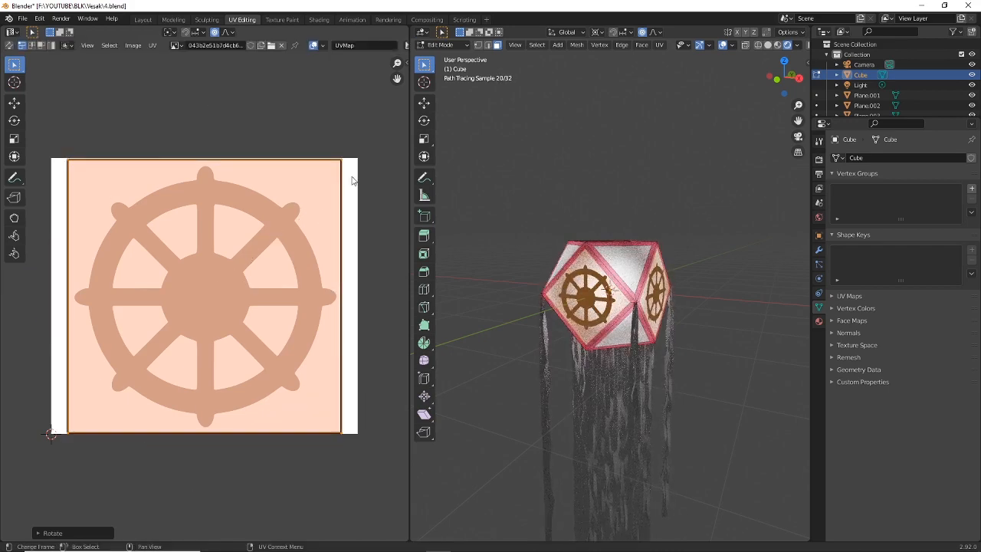
{"action": "key", "text": "s"}
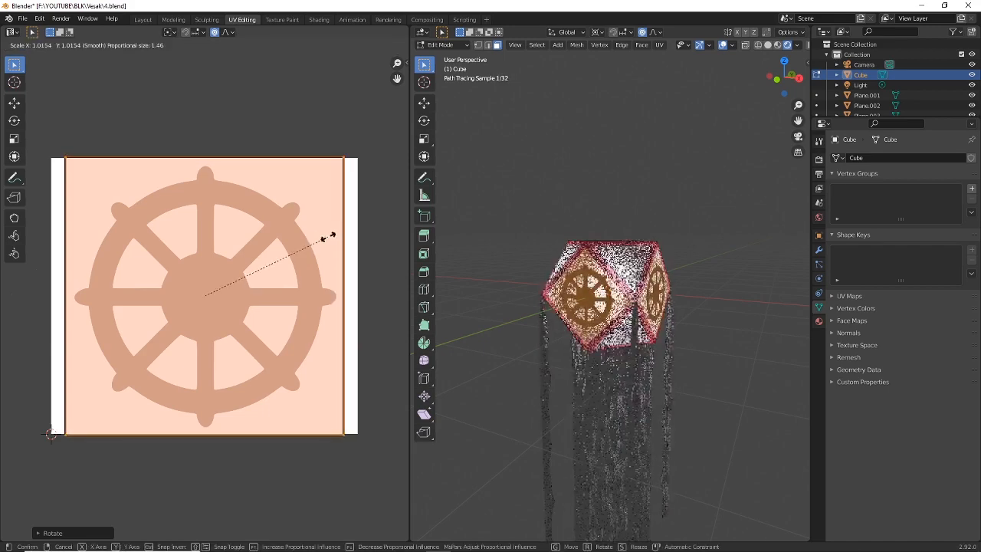
{"action": "left_click", "coordinate": [327, 240]}
{"action": "scroll", "coordinate": [611, 289], "scroll_direction": "up", "scroll_amount": 4}
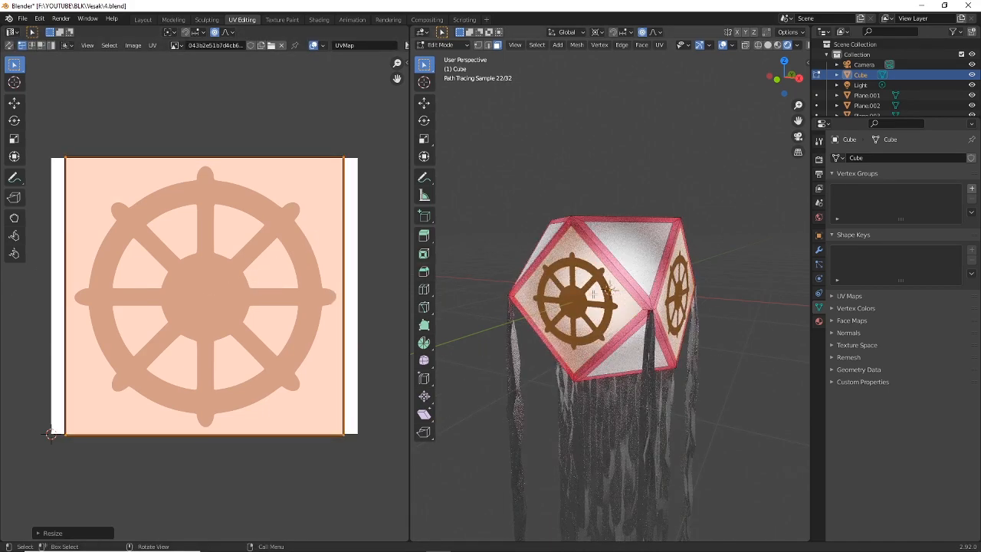
In the Shading workspace, insert a MixRGB node before the Glass BSDF and feed the wheel image's colour into its Fac input
{"action": "left_click", "coordinate": [319, 19]}
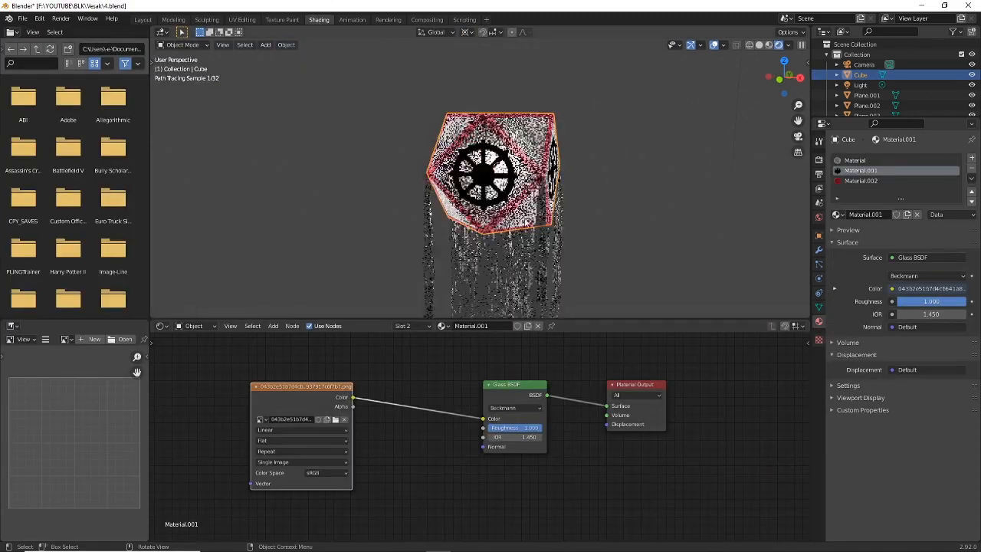
{"action": "middle_click_drag", "start_coordinate": [582, 194], "coordinate": [576, 192]}
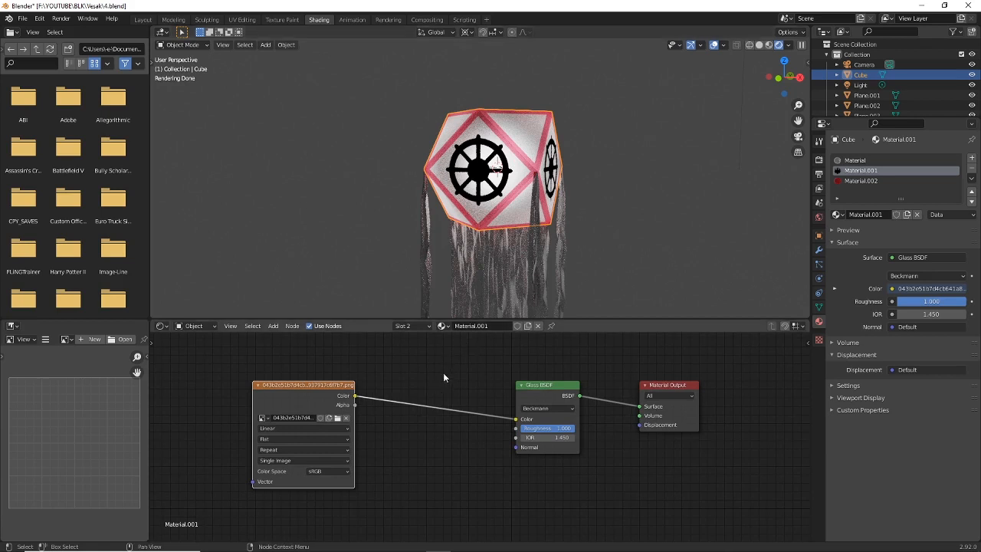
{"action": "key", "text": "shift+a"}
{"action": "type", "text": "mix"}
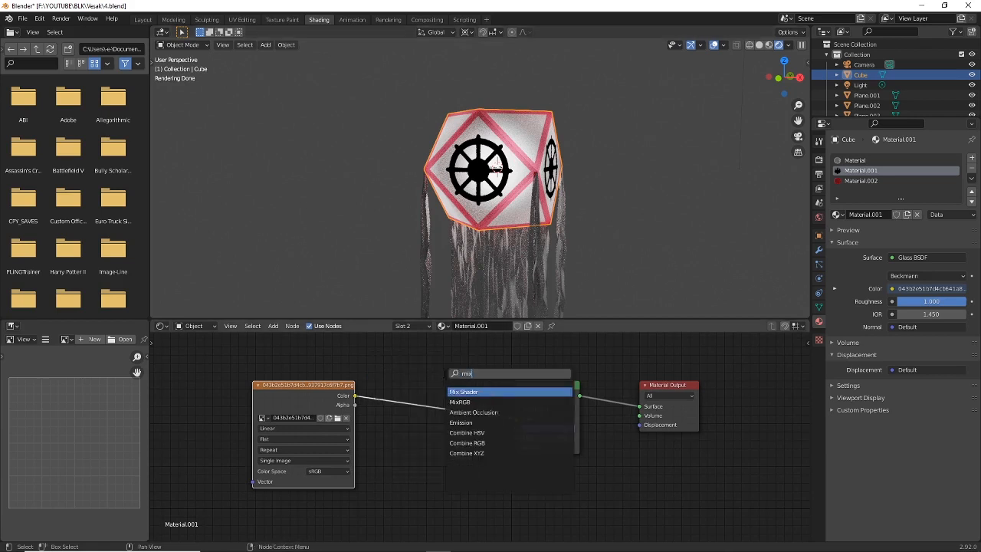
{"action": "type", "text": "r"}
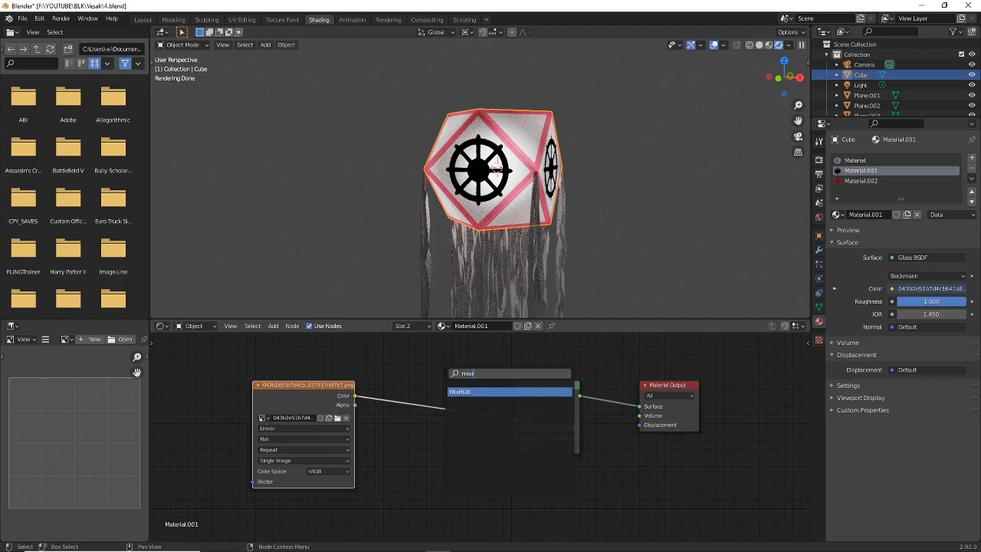
{"action": "key", "text": "Return"}
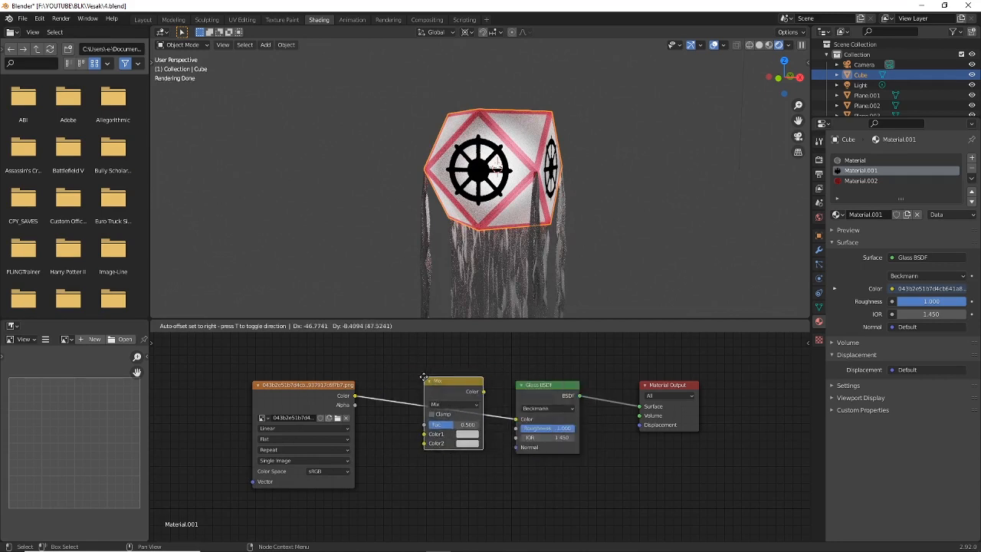
{"action": "left_click", "coordinate": [422, 377]}
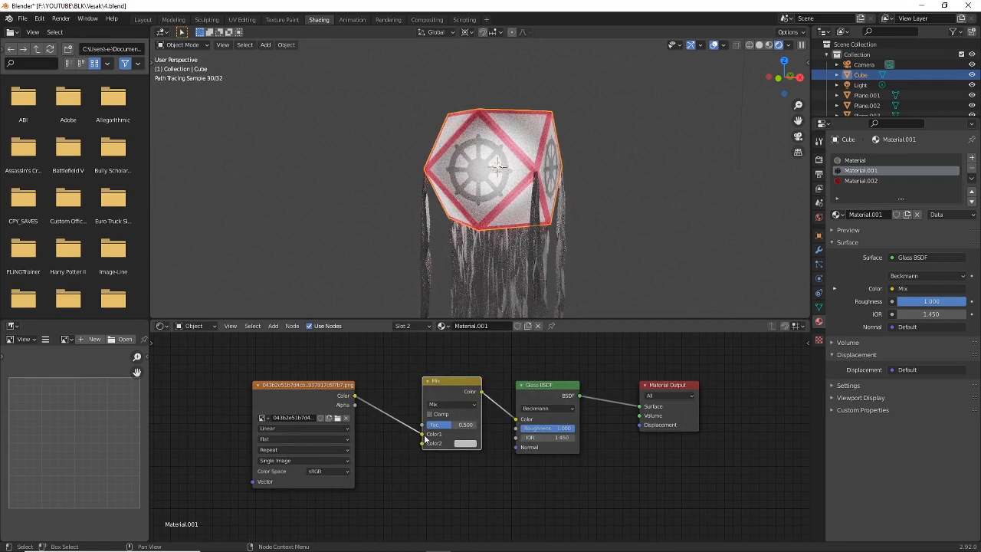
{"action": "left_click_drag", "start_coordinate": [424, 435], "coordinate": [423, 425]}
{"action": "scroll", "coordinate": [498, 461], "scroll_direction": "up", "scroll_amount": 1}
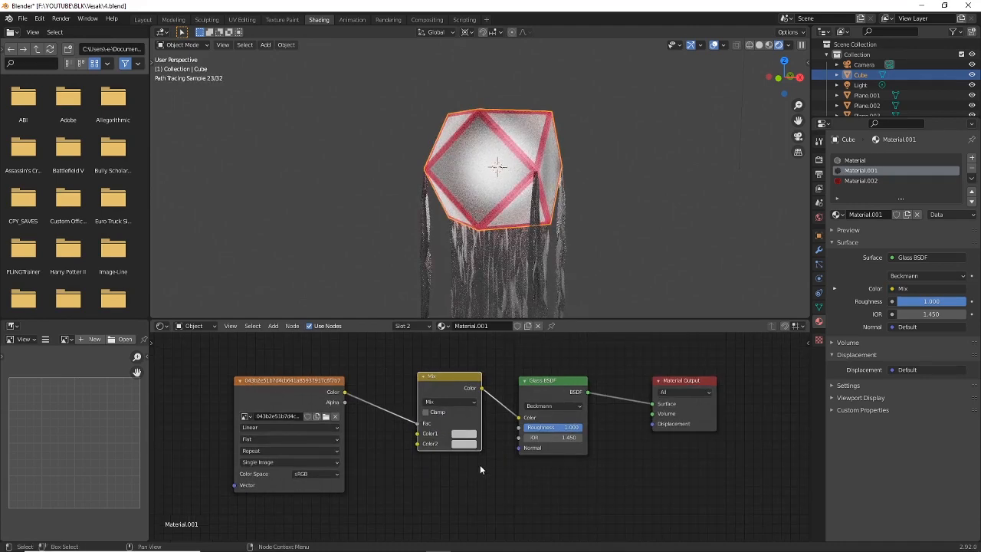
Set the Mix node's Color1 to a crimson red and its Color2 to a golden yellow
{"action": "left_click", "coordinate": [462, 434]}
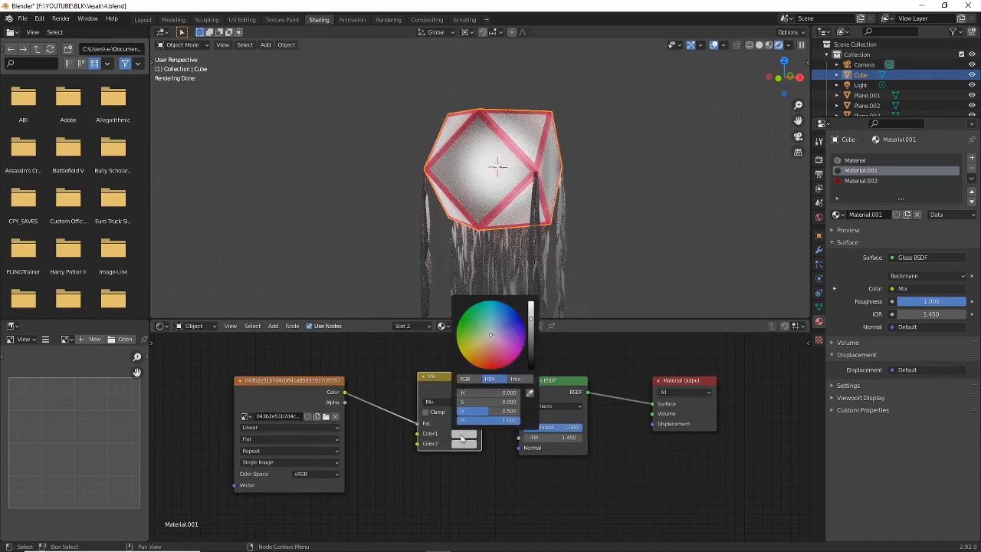
{"action": "left_click_drag", "start_coordinate": [499, 350], "coordinate": [500, 365]}
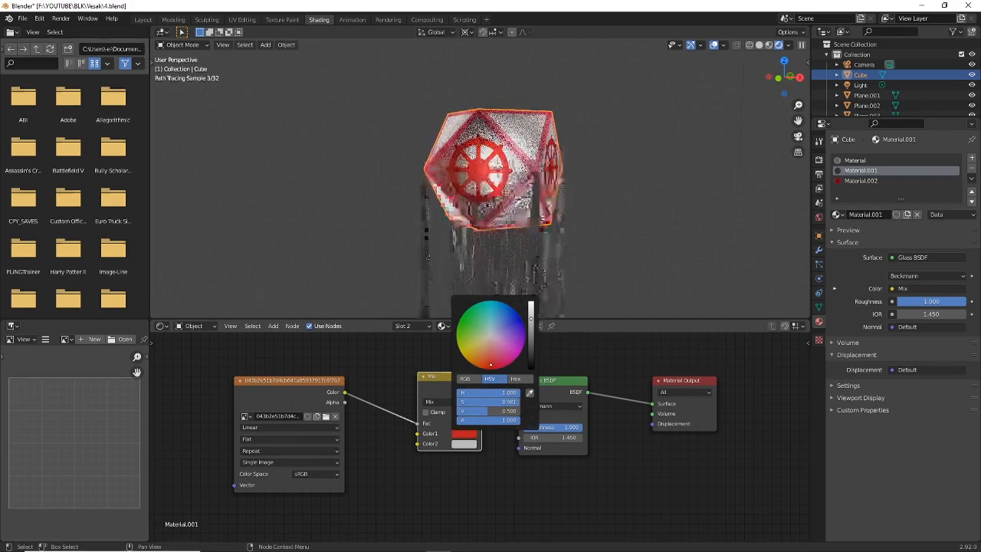
{"action": "left_click", "coordinate": [465, 445]}
{"action": "left_click", "coordinate": [481, 354]}
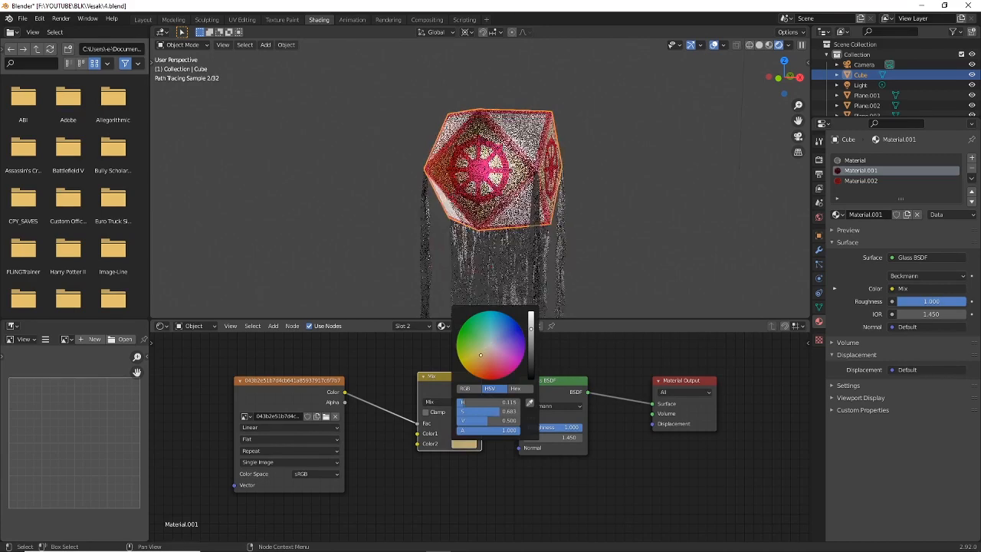
{"action": "left_click", "coordinate": [474, 358]}
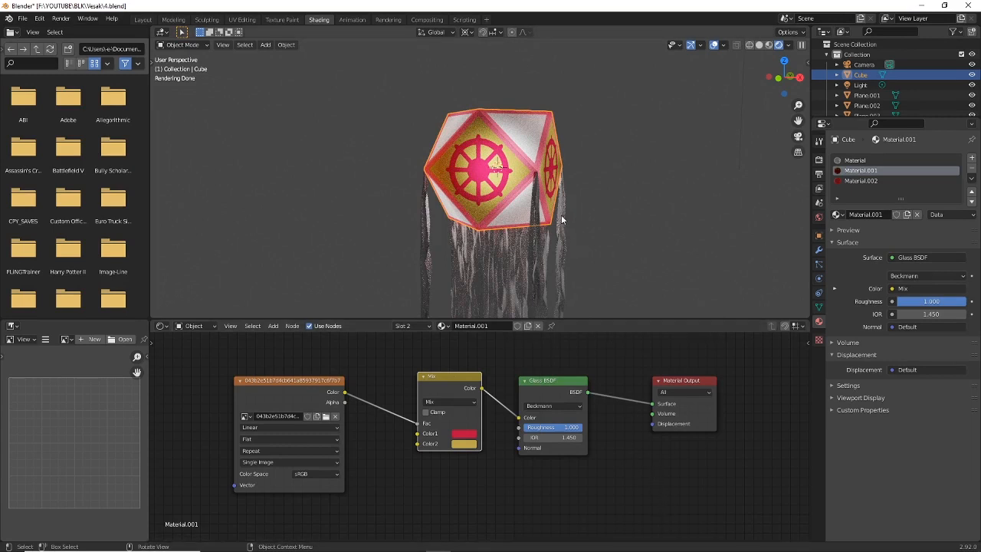
Select the whole lantern together with all of its hanging streamers
{"action": "scroll", "coordinate": [562, 217], "scroll_direction": "down", "scroll_amount": 3}
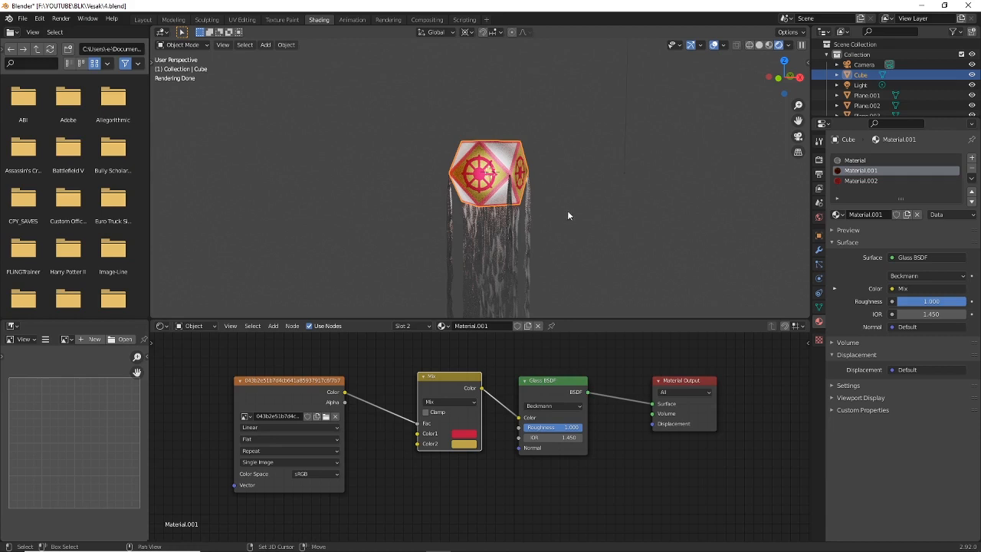
{"action": "middle_click_drag", "start_coordinate": [568, 211], "coordinate": [530, 222]}
{"action": "scroll", "coordinate": [531, 223], "scroll_direction": "up", "scroll_amount": 1}
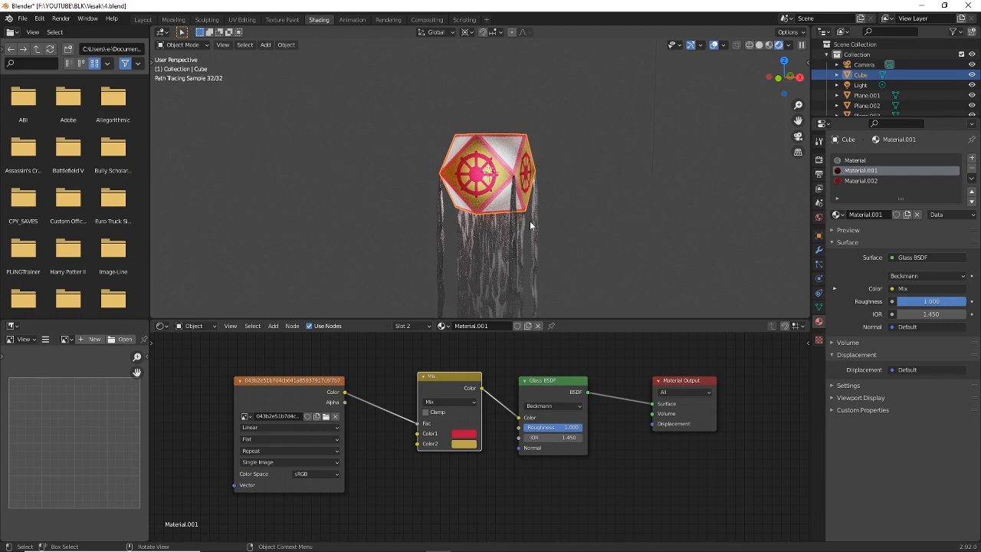
{"action": "scroll", "coordinate": [533, 220], "scroll_direction": "up", "scroll_amount": 1}
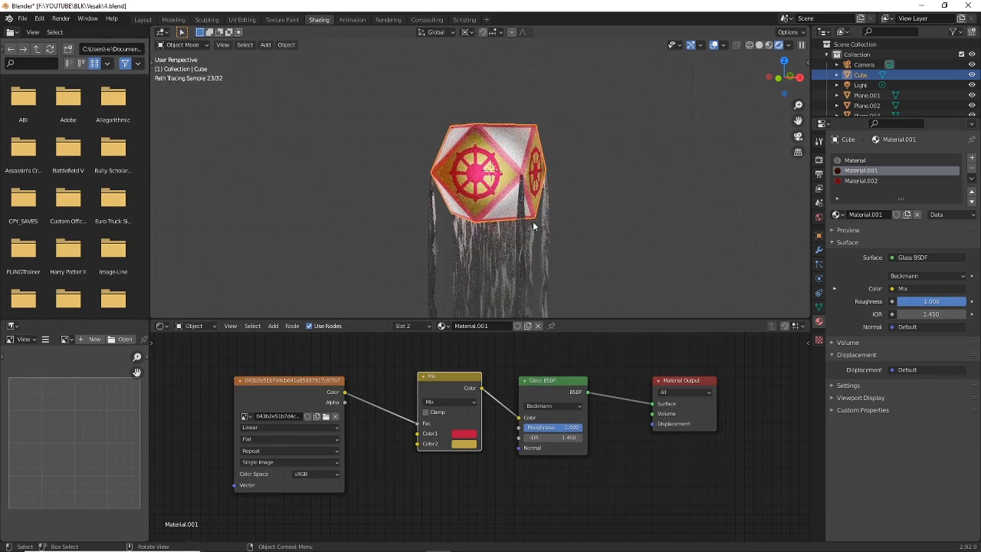
{"action": "scroll", "coordinate": [533, 221], "scroll_direction": "down", "scroll_amount": 2}
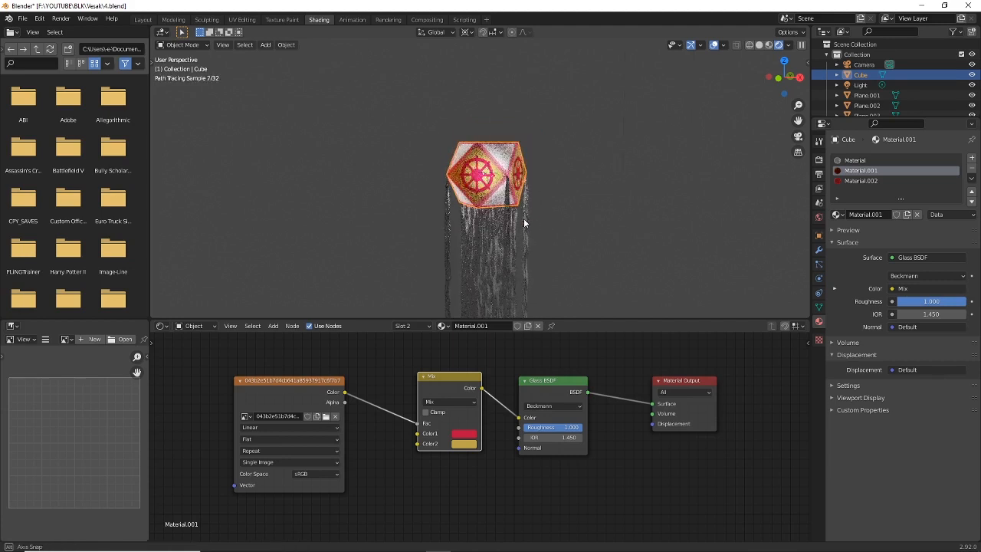
{"action": "middle_click_drag", "start_coordinate": [524, 218], "coordinate": [538, 244]}
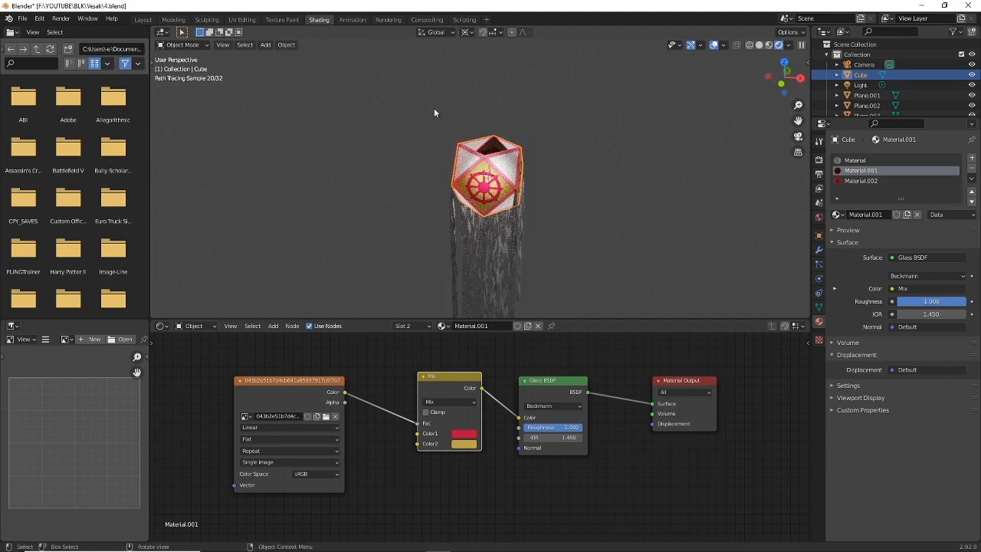
{"action": "key", "text": "ctrl+b"}
{"action": "left_click_drag", "start_coordinate": [427, 107], "coordinate": [559, 270]}
{"action": "mouse_move", "coordinate": [572, 152]}
{"action": "middle_mouse_down"}
{"action": "mouse_move", "coordinate": [558, 206]}
{"action": "mouse_move", "coordinate": [461, 156]}
{"action": "middle_mouse_up"}
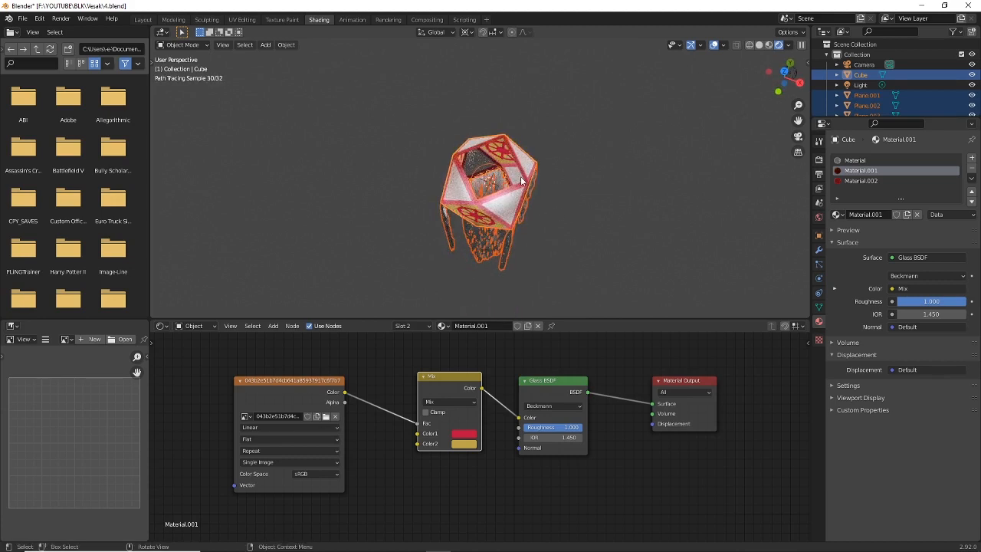
From the top view, duplicate the lantern and its streamers and place the copy beside the original along the X axis
{"action": "key", "text": "KP_7"}
{"action": "middle_click_drag", "start_coordinate": [581, 165], "coordinate": [609, 185], "text": "shift"}
{"action": "key", "text": "shift+d"}
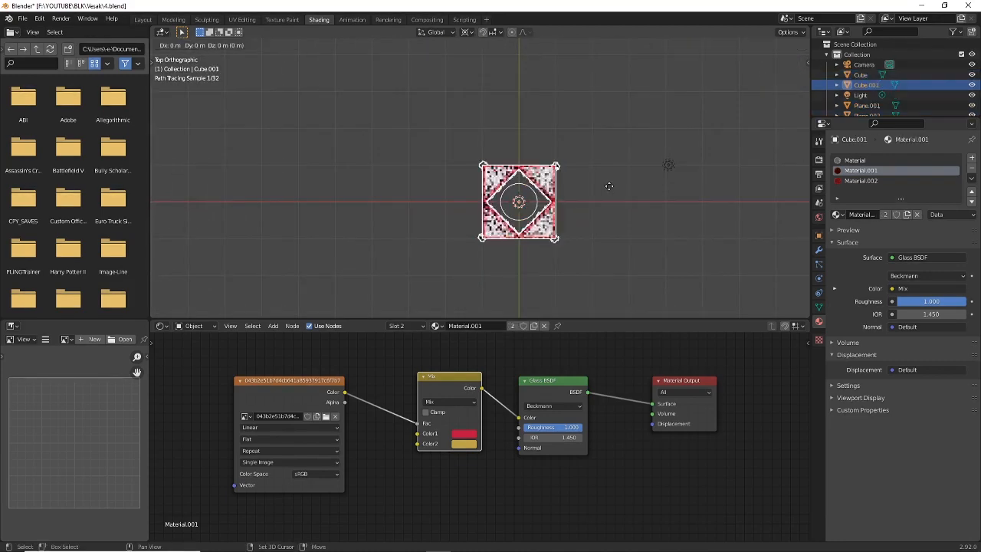
{"action": "key", "text": "x"}
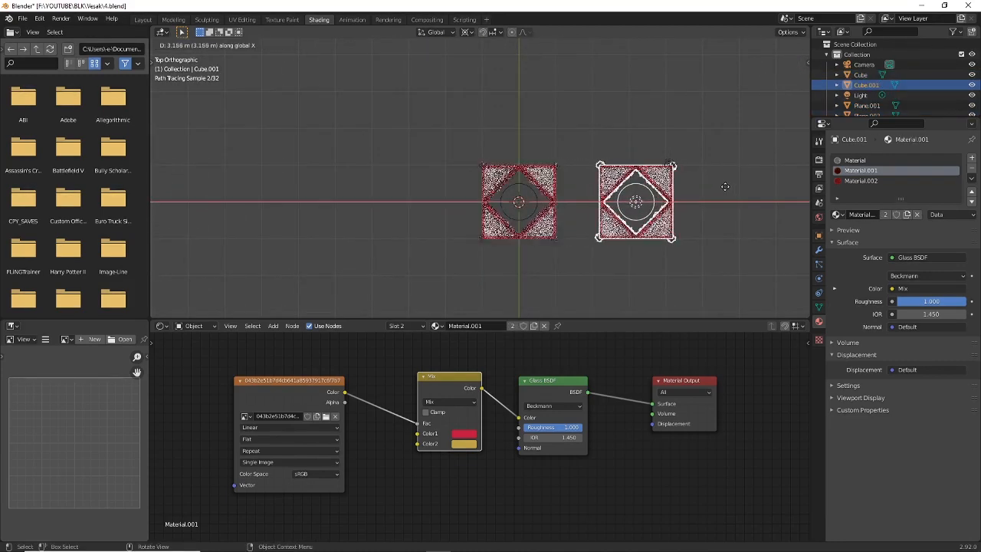
{"action": "left_click", "coordinate": [690, 218]}
{"action": "middle_click_drag", "start_coordinate": [690, 218], "coordinate": [522, 136]}
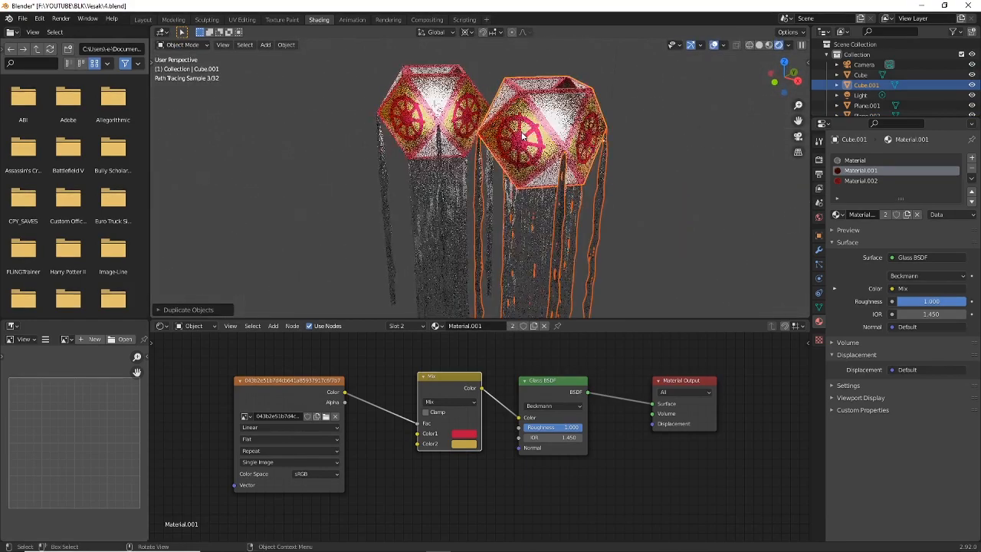
{"action": "mouse_move", "coordinate": [648, 152]}
{"action": "middle_mouse_down"}
{"action": "mouse_move", "coordinate": [666, 133]}
{"action": "mouse_move", "coordinate": [650, 157]}
{"action": "middle_mouse_up"}
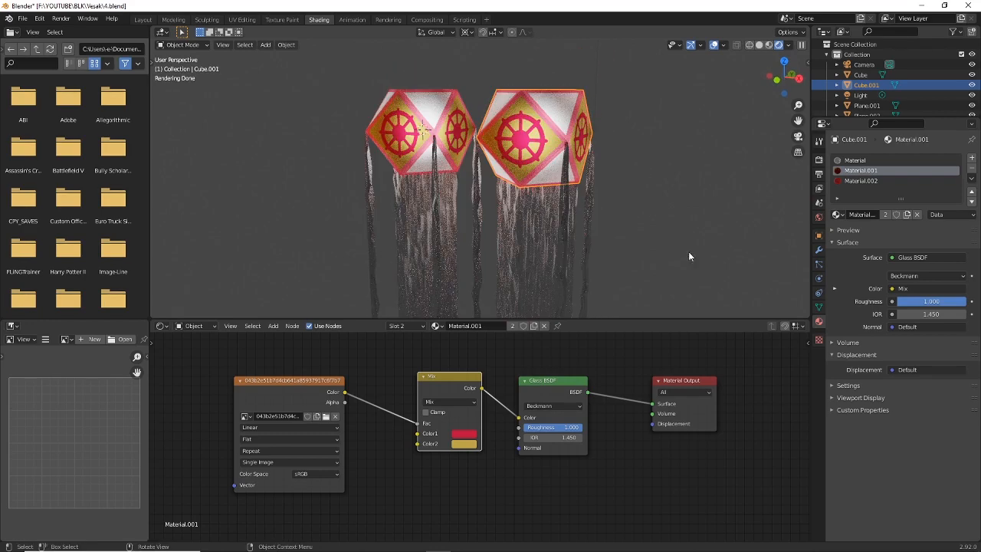
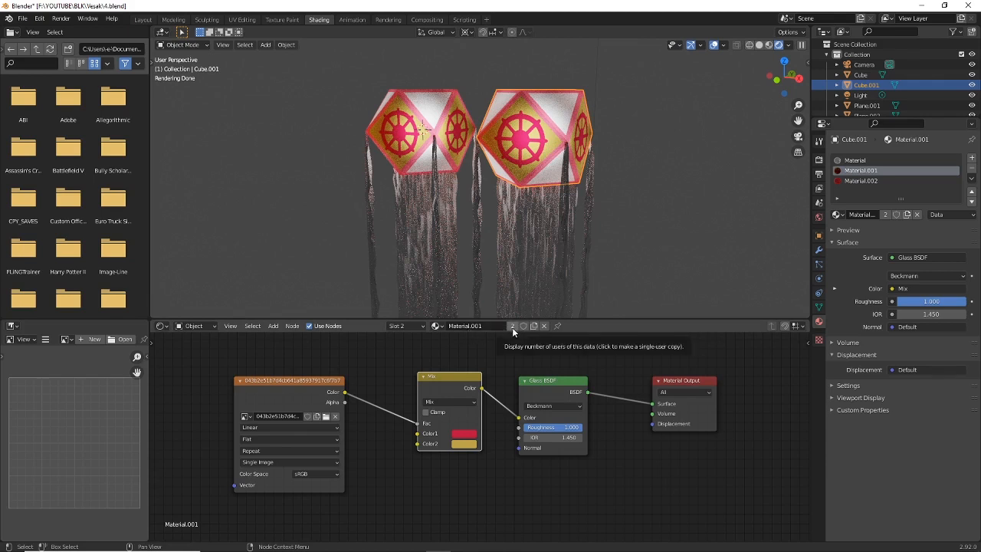
Make the duplicate lantern's wheel material single-user and link its image colour directly to the Glass BSDF, moving the Mix node aside
{"action": "left_click", "coordinate": [512, 328]}
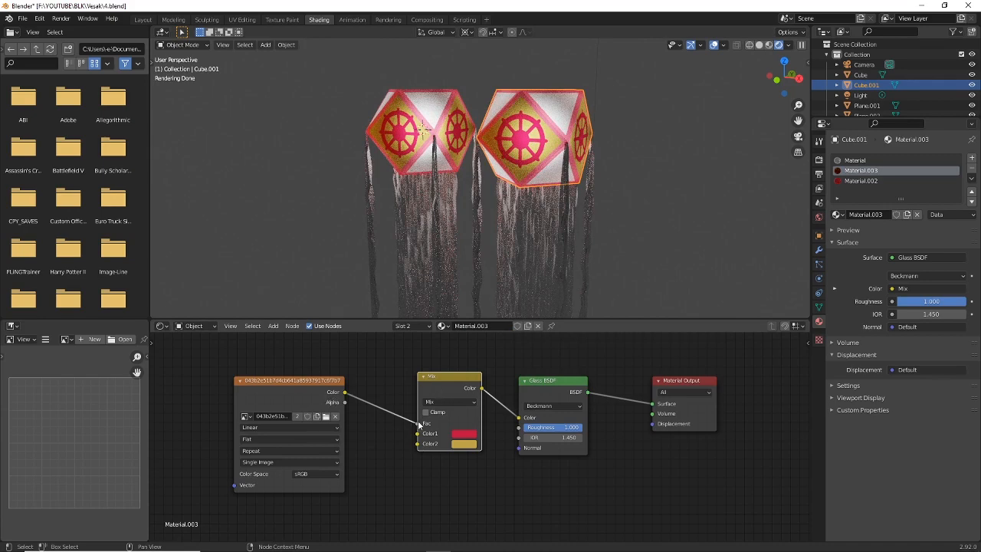
{"action": "left_click_drag", "start_coordinate": [418, 424], "coordinate": [519, 417]}
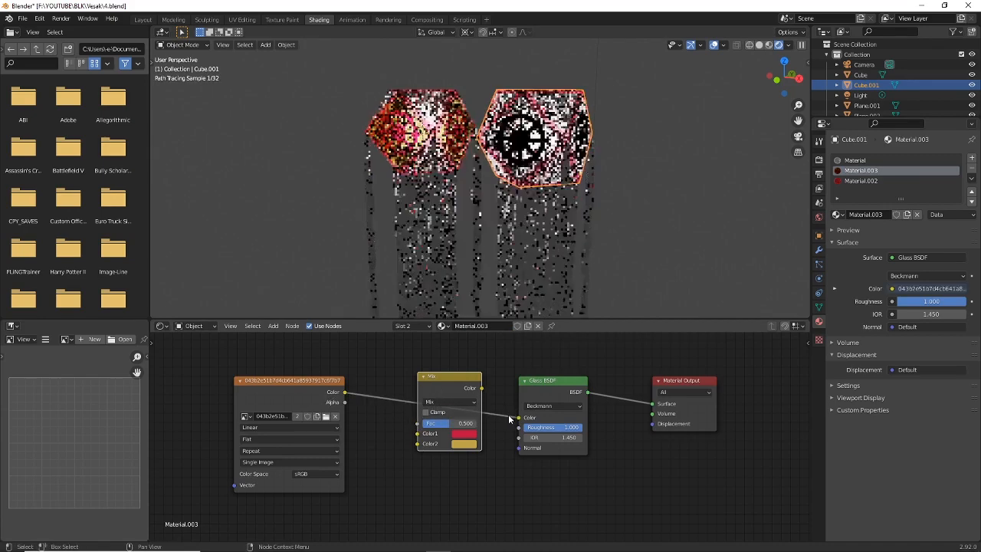
{"action": "left_click_drag", "start_coordinate": [460, 382], "coordinate": [437, 473]}
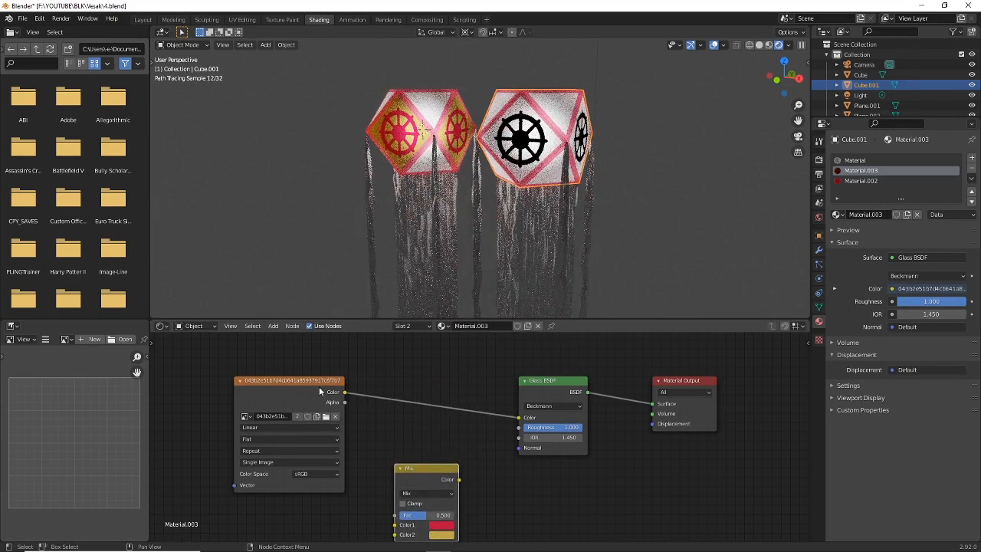
Replace the duplicate lantern's wheel texture with the image file unnamed (1).png
{"action": "left_click_drag", "start_coordinate": [306, 382], "coordinate": [324, 367]}
{"action": "left_click", "coordinate": [344, 402]}
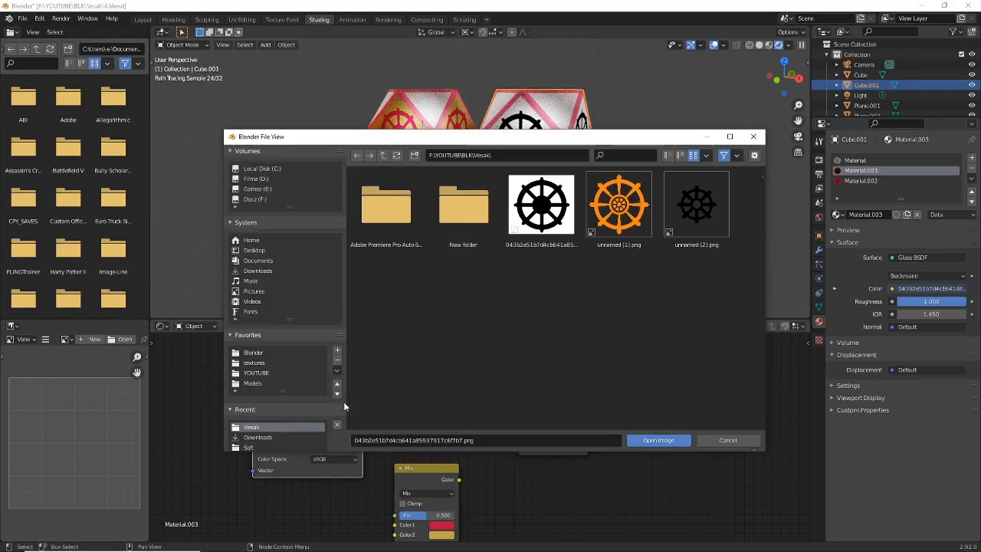
{"action": "left_click", "coordinate": [620, 209]}
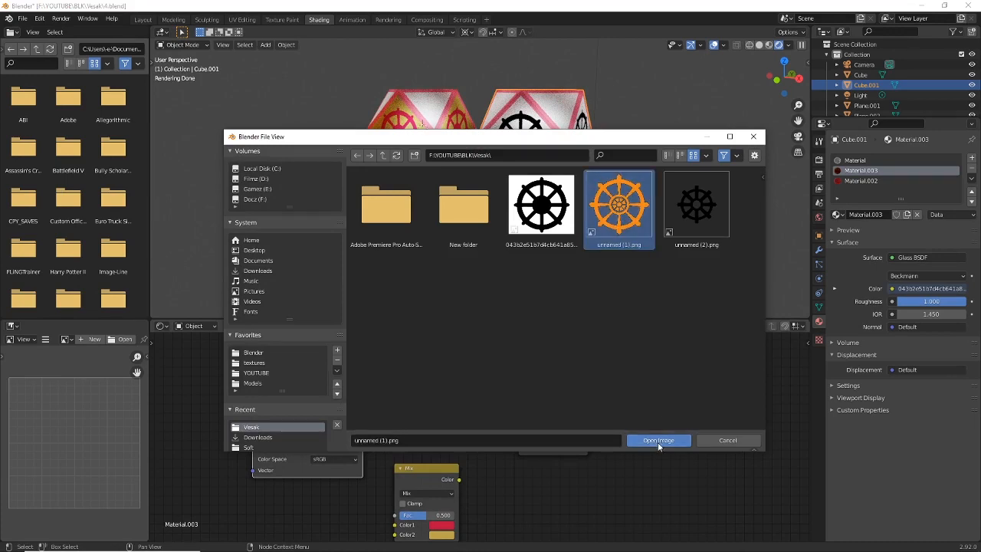
{"action": "left_click", "coordinate": [659, 440]}
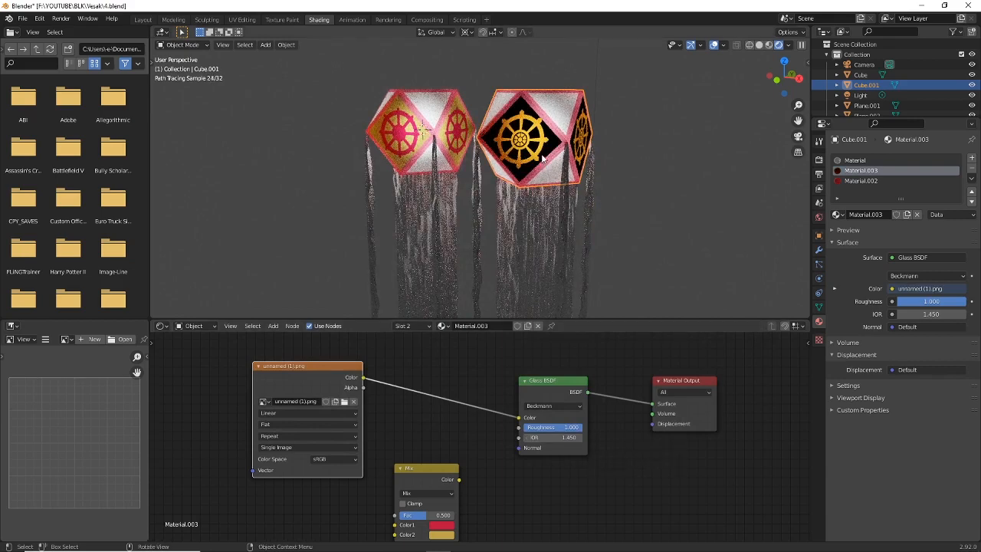
Link the wheel image's Alpha output to the Glass BSDF colour and delete the unused Mix node
{"action": "scroll", "coordinate": [544, 163], "scroll_direction": "up", "scroll_amount": 2}
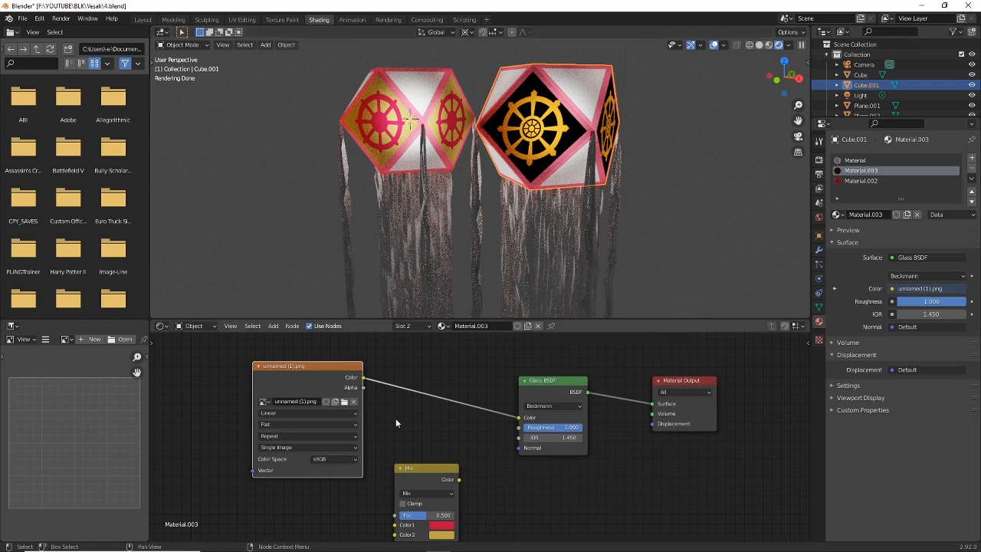
{"action": "left_click_drag", "start_coordinate": [337, 375], "coordinate": [306, 378]}
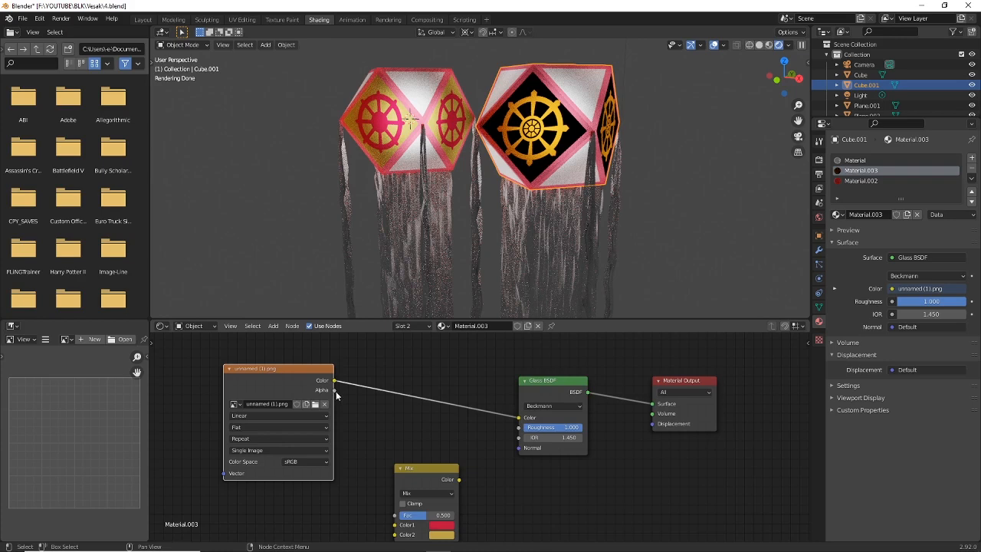
{"action": "left_click_drag", "start_coordinate": [336, 392], "coordinate": [519, 418]}
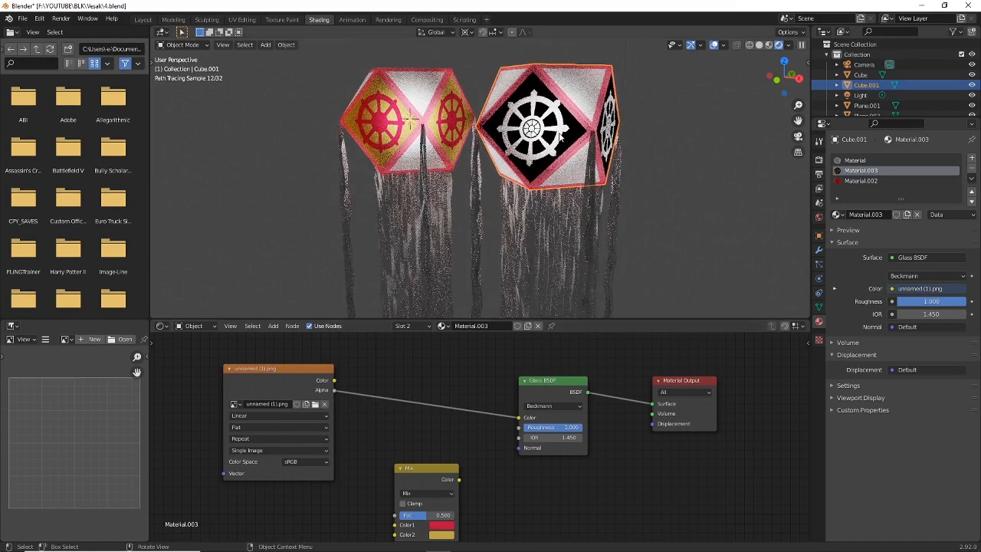
{"action": "left_click", "coordinate": [424, 481]}
{"action": "key", "text": "x"}
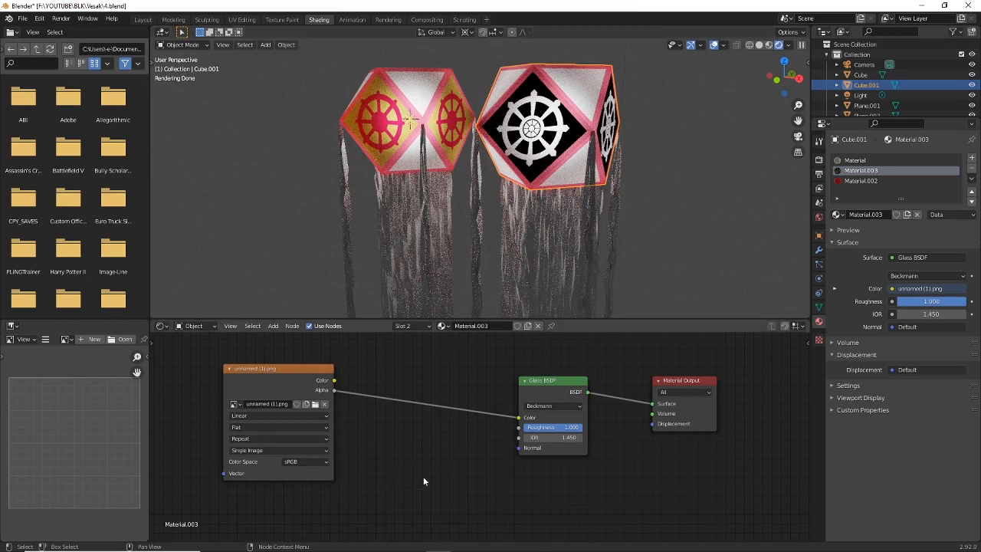
Insert a MixRGB node between the wheel image and the Glass BSDF, with the image's Alpha driving its Fac input
{"action": "key", "text": "shift+a"}
{"action": "left_click", "coordinate": [454, 378]}
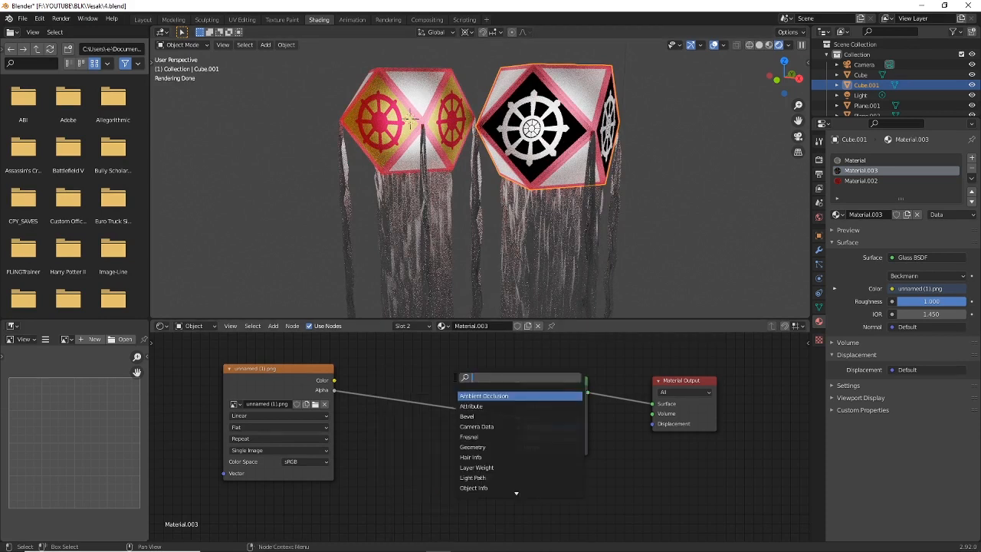
{"action": "type", "text": "mixr"}
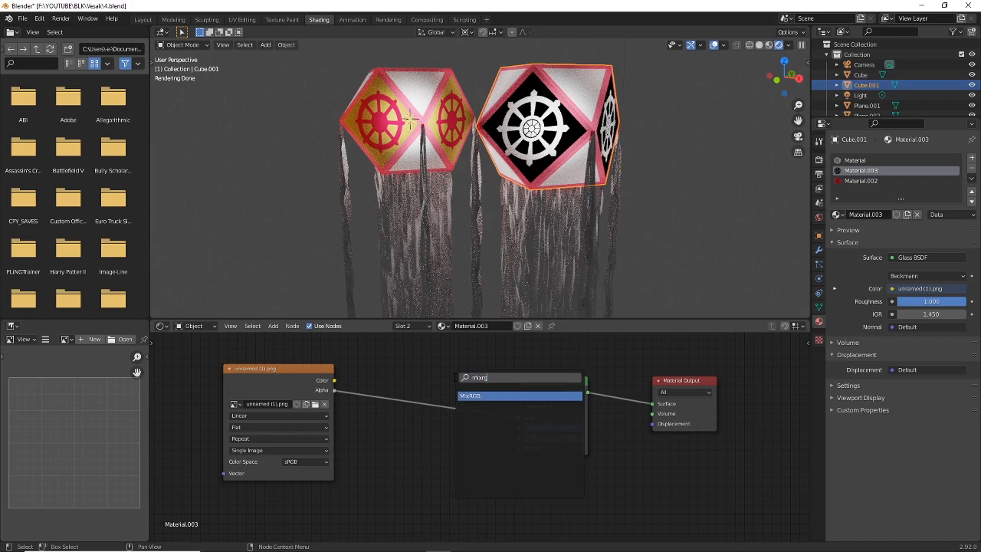
{"action": "type", "text": "g"}
{"action": "key", "text": "Return"}
{"action": "left_click", "coordinate": [445, 399]}
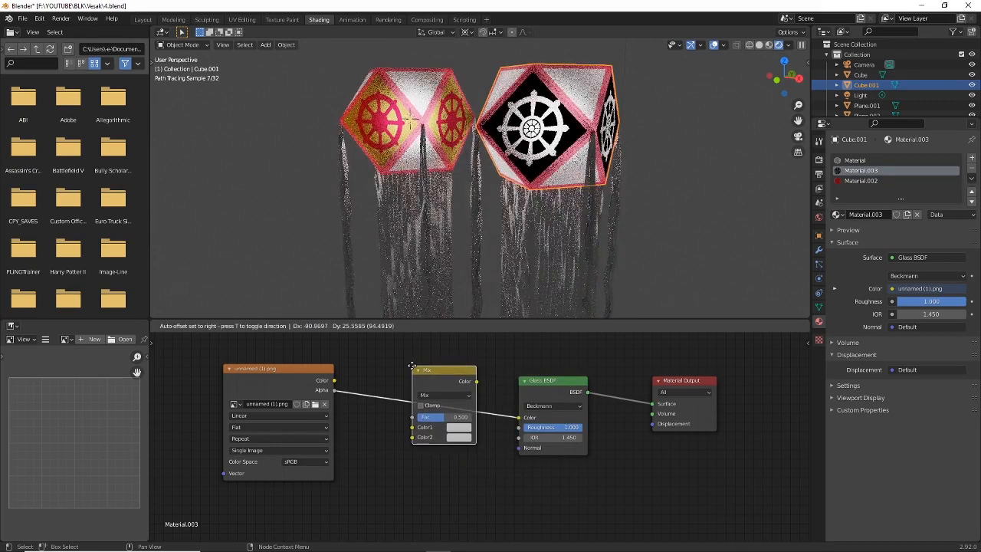
{"action": "mouse_move", "coordinate": [403, 422]}
{"action": "left_mouse_down"}
{"action": "mouse_move", "coordinate": [412, 427]}
{"action": "mouse_move", "coordinate": [413, 417]}
{"action": "left_mouse_up"}
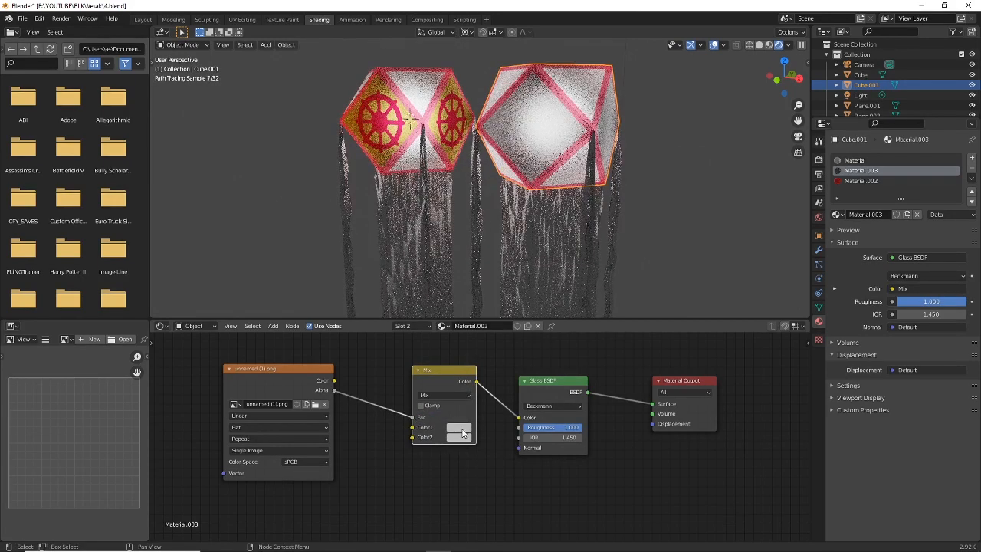
Set the new Mix node's Color1 to red and its Color2 to near white
{"action": "left_click", "coordinate": [458, 427]}
{"action": "left_click", "coordinate": [485, 346]}
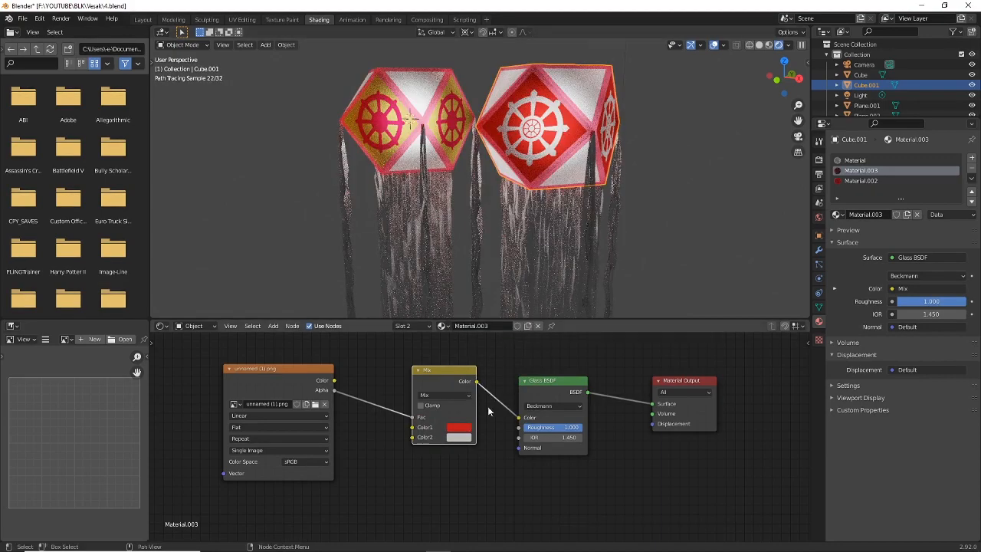
{"action": "left_click", "coordinate": [458, 437]}
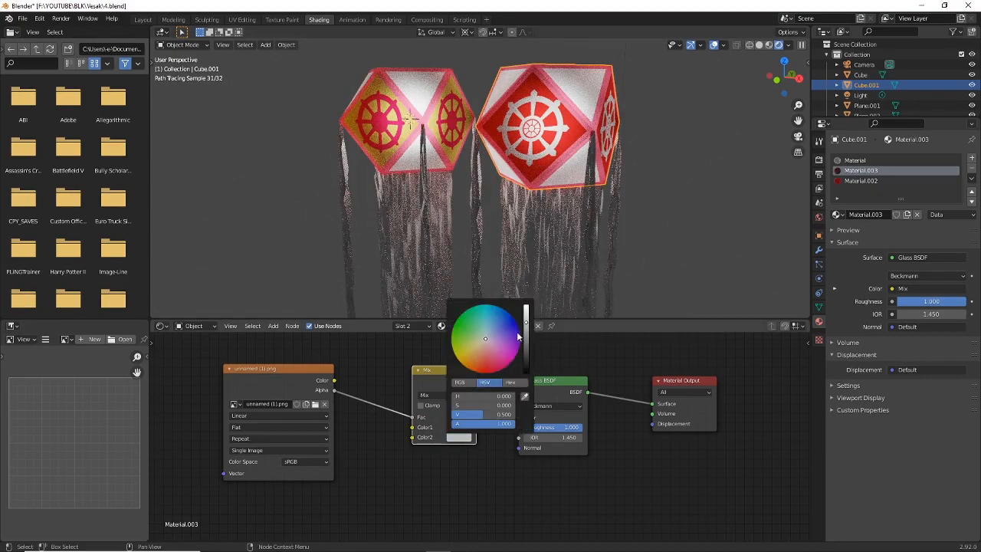
{"action": "left_click_drag", "start_coordinate": [525, 324], "coordinate": [528, 312]}
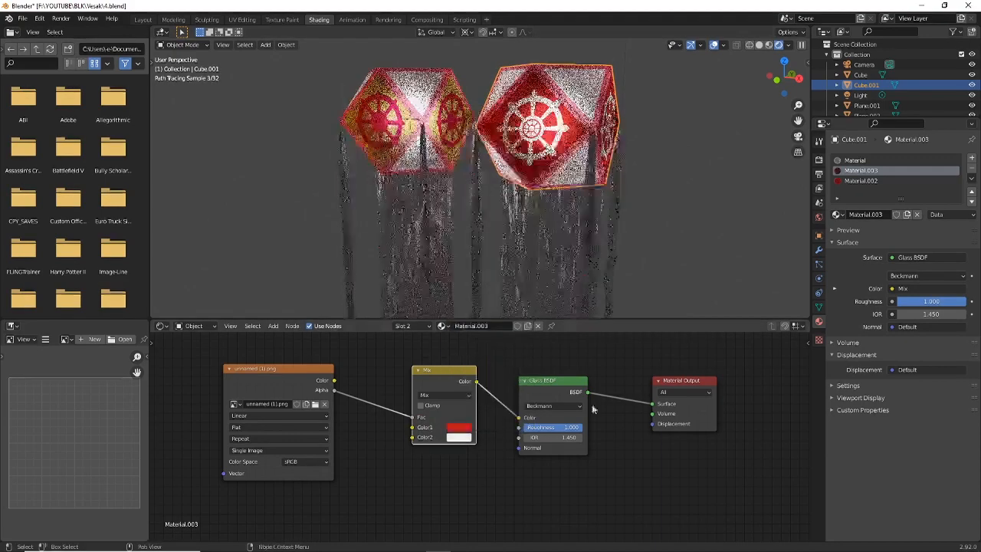
Select the red-and-white lantern together with all of its hanging streamers
{"action": "scroll", "coordinate": [604, 216], "scroll_direction": "down", "scroll_amount": 1}
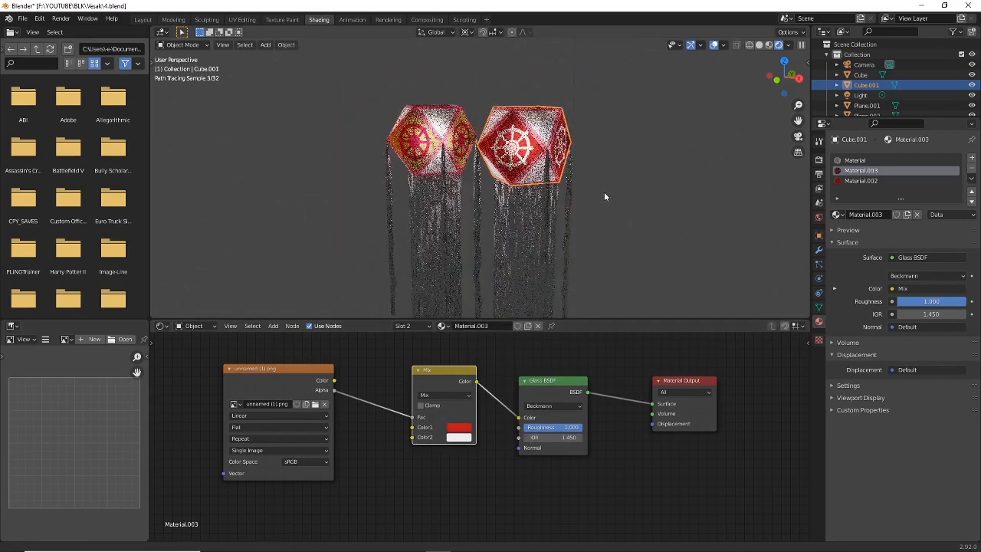
{"action": "middle_click_drag", "start_coordinate": [604, 191], "coordinate": [564, 201], "text": "shift"}
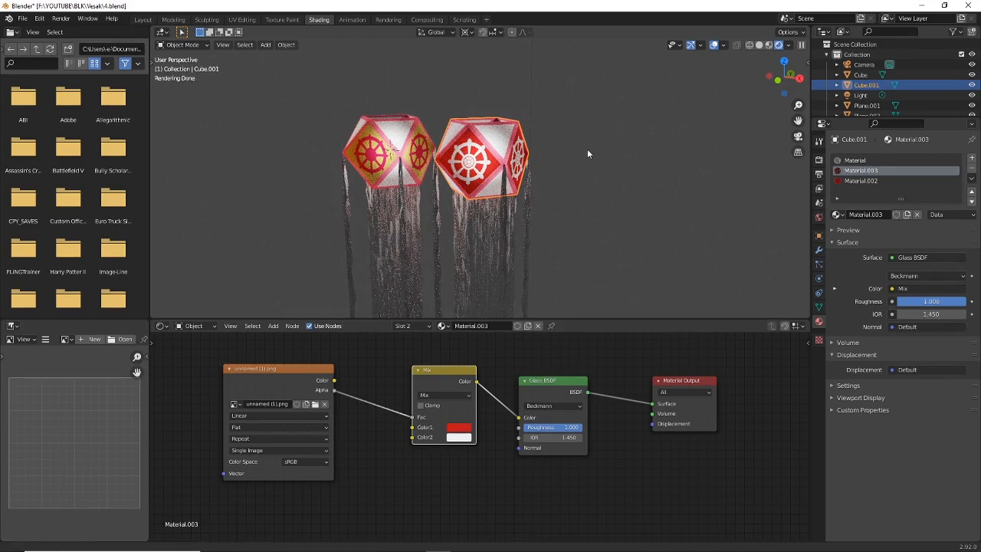
{"action": "mouse_move", "coordinate": [587, 154]}
{"action": "middle_mouse_down"}
{"action": "mouse_move", "coordinate": [564, 181]}
{"action": "mouse_move", "coordinate": [460, 178]}
{"action": "middle_mouse_up"}
{"action": "left_click_drag", "start_coordinate": [321, 130], "coordinate": [363, 174]}
{"action": "left_click_drag", "start_coordinate": [427, 153], "coordinate": [494, 242]}
{"action": "middle_click_drag", "start_coordinate": [493, 236], "coordinate": [502, 217]}
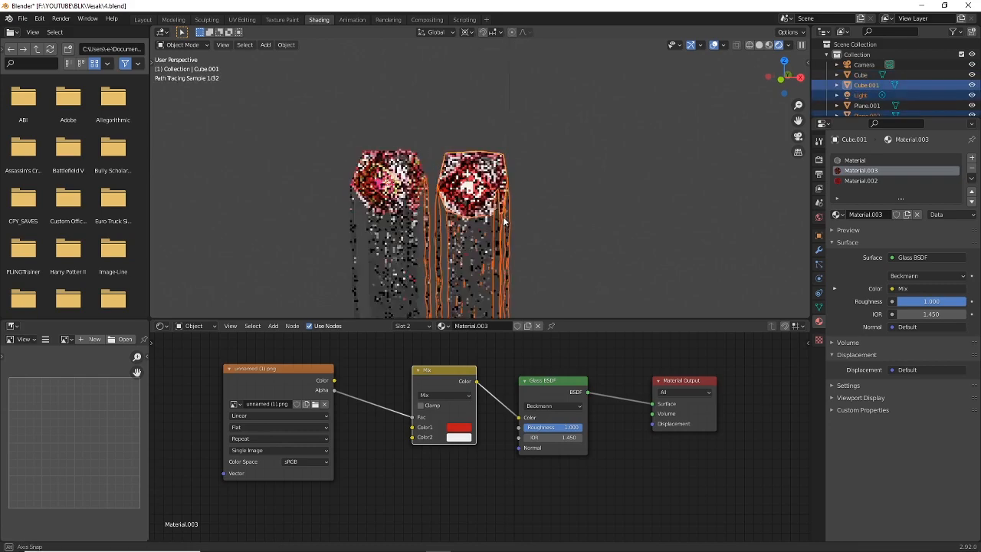
{"action": "left_click", "coordinate": [439, 120]}
{"action": "left_click_drag", "start_coordinate": [440, 118], "coordinate": [566, 277]}
{"action": "scroll", "coordinate": [516, 155], "scroll_direction": "down", "scroll_amount": 2}
{"action": "middle_click_drag", "start_coordinate": [514, 152], "coordinate": [512, 157]}
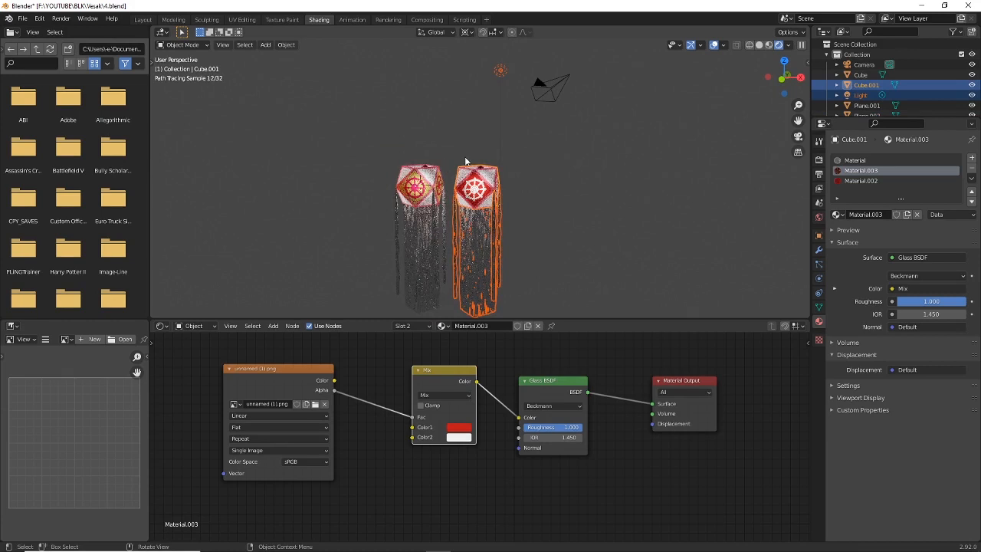
From the top view, duplicate the selected lantern and streamers and place the copy about 3.05 m away along the X axis
{"action": "key", "text": "KP_7"}
{"action": "middle_click_drag", "start_coordinate": [570, 256], "coordinate": [502, 200], "text": "shift"}
{"action": "key", "text": "shift+d"}
{"action": "key", "text": "x"}
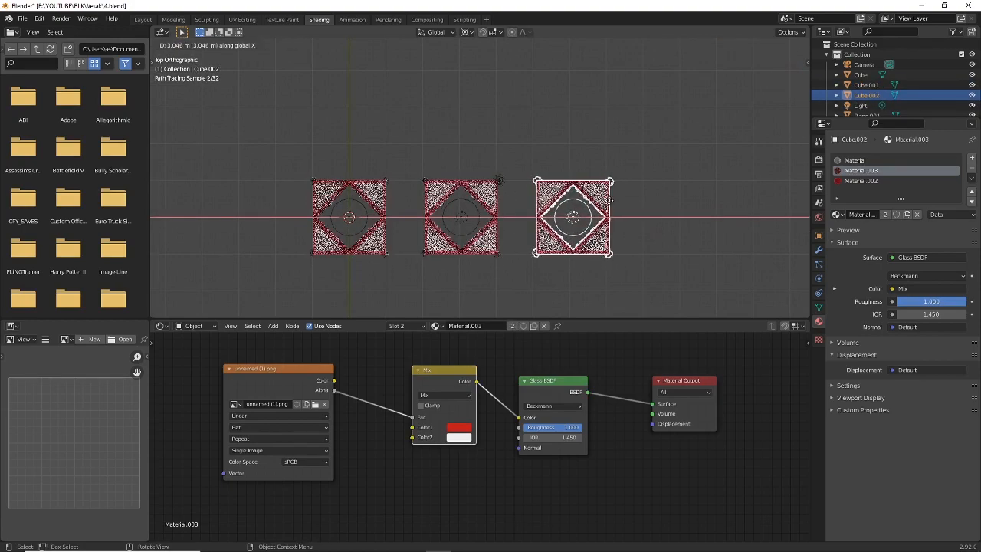
{"action": "left_click", "coordinate": [610, 201]}
Make the third lantern's wheel material single-user, link its image colour directly to the Glass BSDF, and disconnect the Mix node and move it aside
{"action": "middle_click_drag", "start_coordinate": [549, 198], "coordinate": [546, 155]}
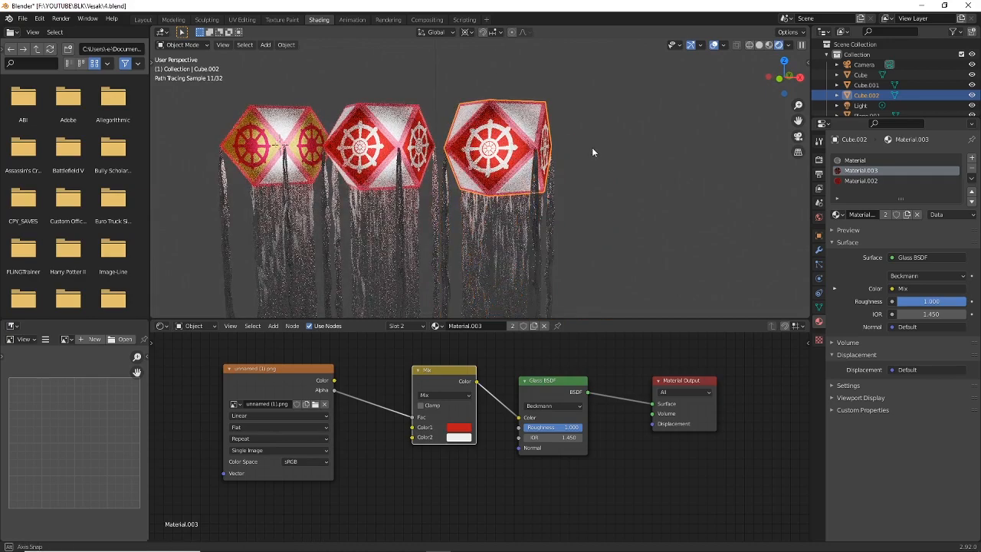
{"action": "middle_click_drag", "start_coordinate": [592, 147], "coordinate": [589, 153]}
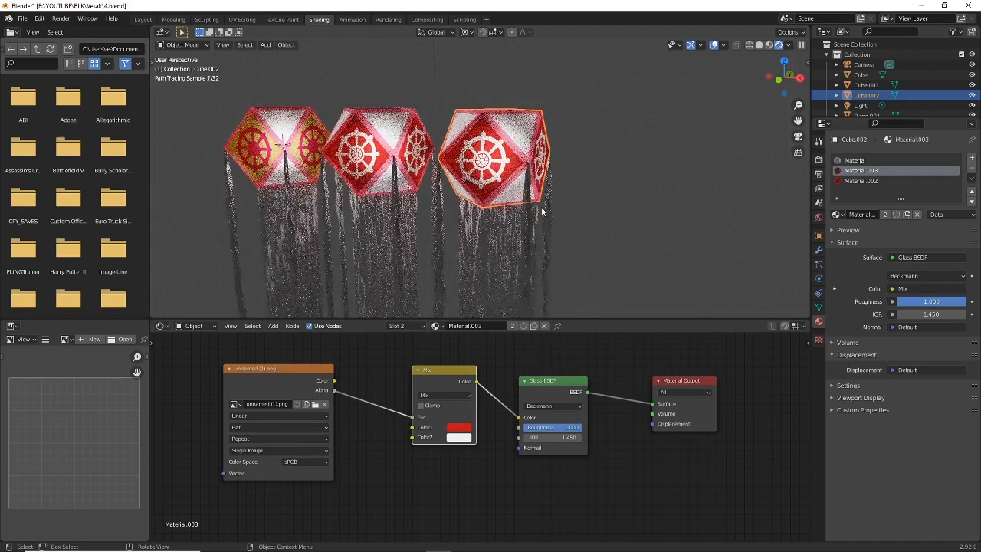
{"action": "mouse_move", "coordinate": [526, 278]}
{"action": "middle_mouse_down"}
{"action": "mouse_move", "coordinate": [517, 269]}
{"action": "mouse_move", "coordinate": [514, 277]}
{"action": "middle_mouse_up"}
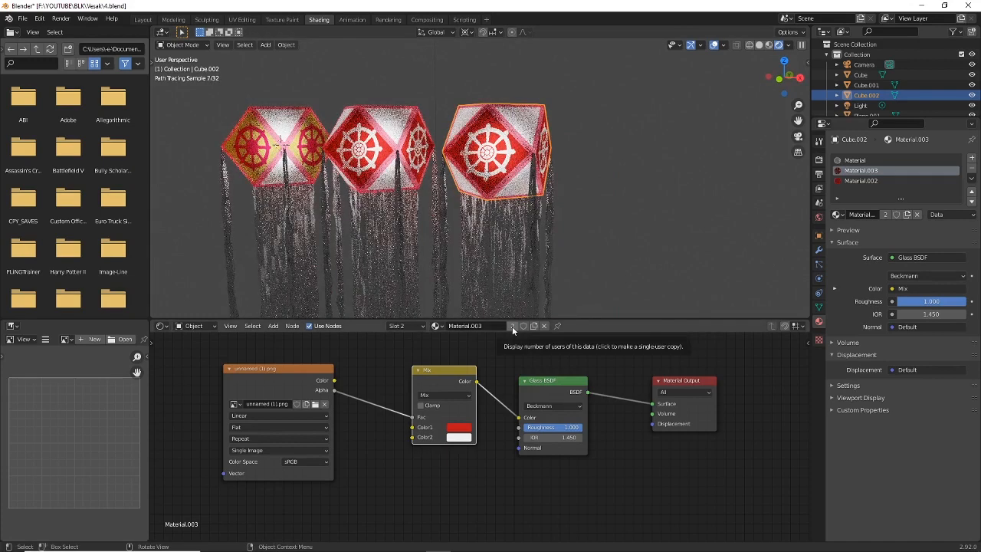
{"action": "left_click", "coordinate": [513, 326]}
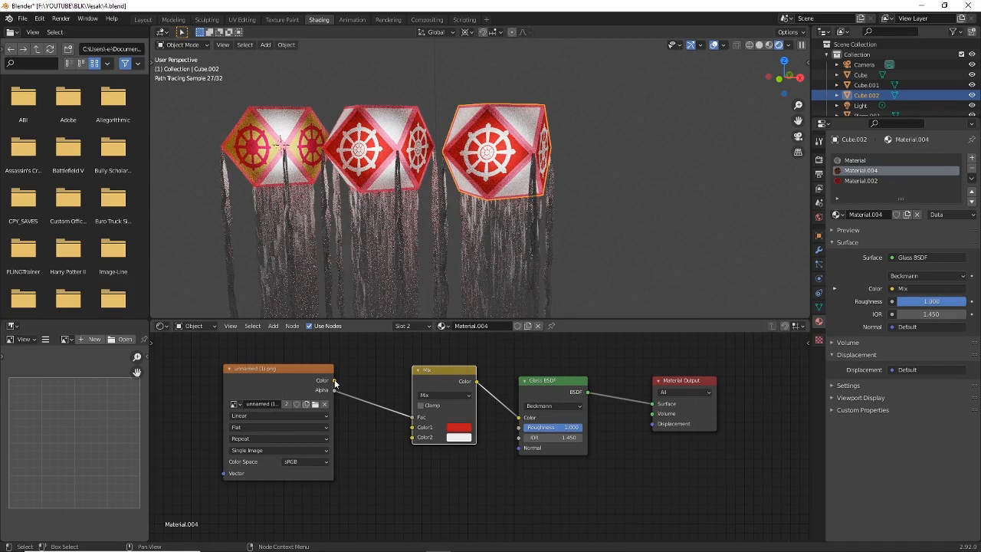
{"action": "left_click_drag", "start_coordinate": [335, 381], "coordinate": [519, 417]}
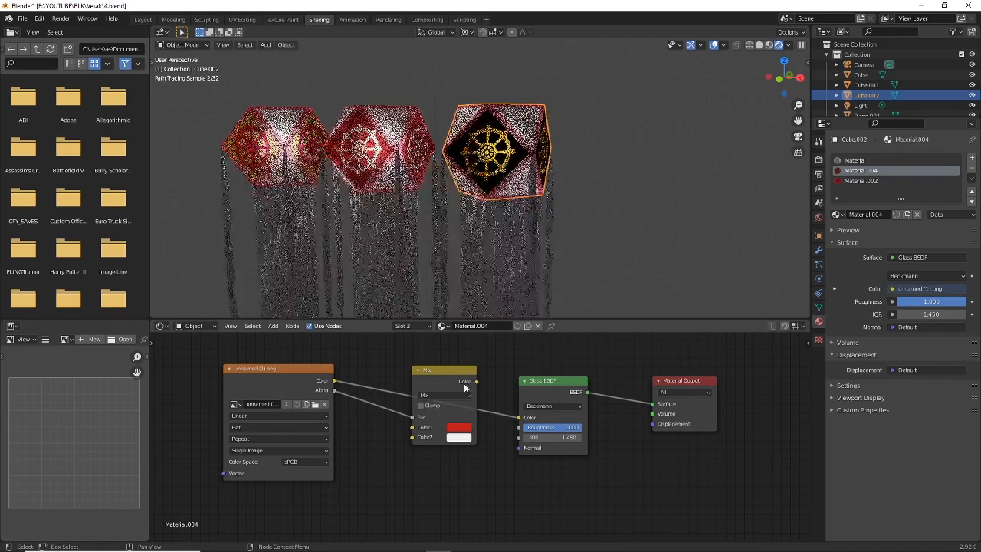
{"action": "left_click_drag", "start_coordinate": [464, 383], "coordinate": [450, 468]}
{"action": "right_click_drag", "start_coordinate": [374, 427], "coordinate": [363, 466], "text": "ctrl"}
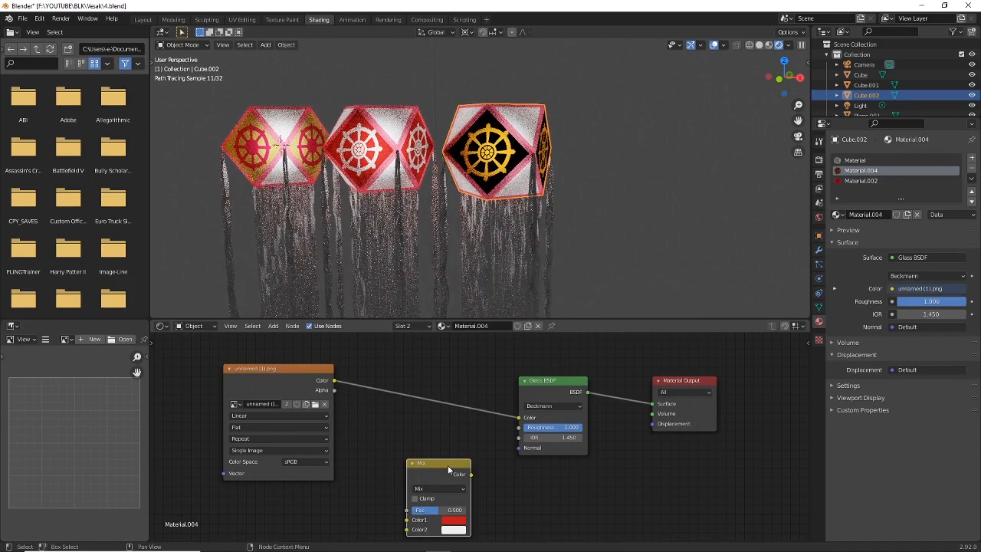
{"action": "left_click_drag", "start_coordinate": [449, 464], "coordinate": [460, 452]}
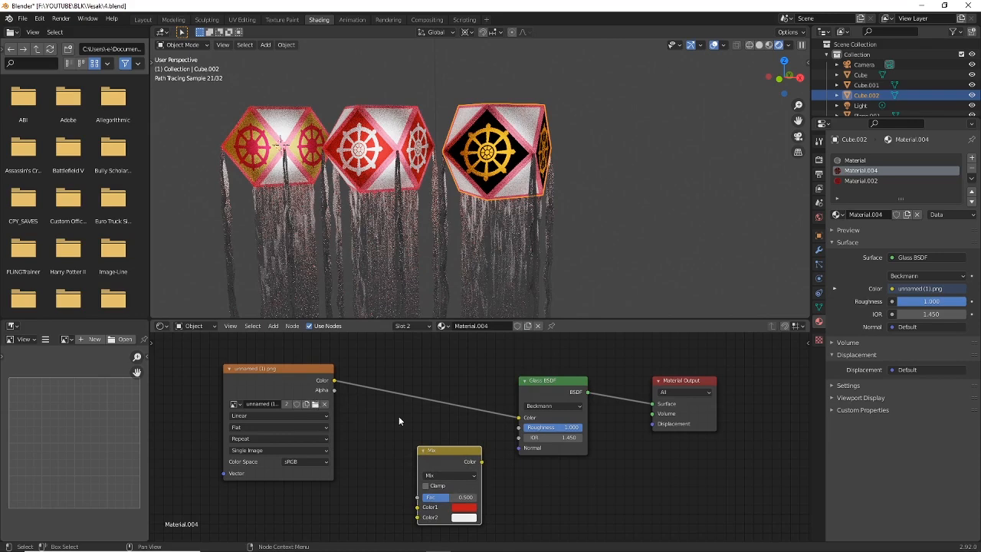
Replace the third lantern's wheel texture with the image file unnamed (2).png
{"action": "left_click", "coordinate": [315, 404]}
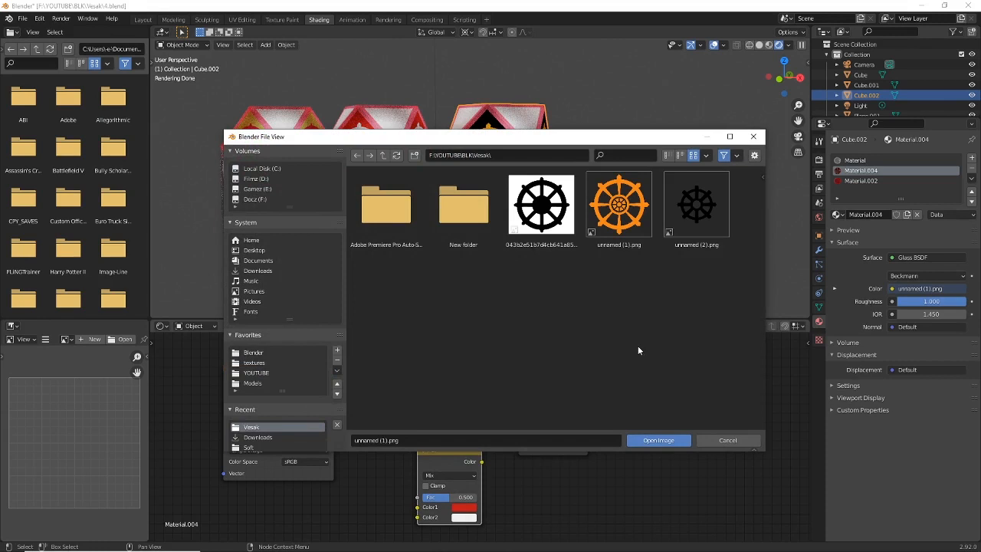
{"action": "left_click", "coordinate": [712, 220]}
{"action": "left_click", "coordinate": [654, 442]}
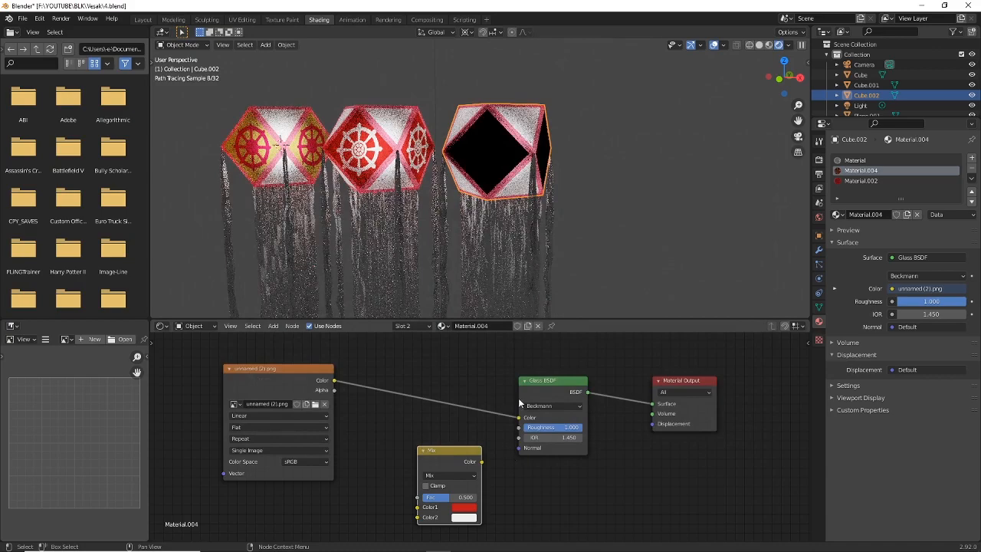
{"action": "scroll", "coordinate": [530, 112], "scroll_direction": "up", "scroll_amount": 3}
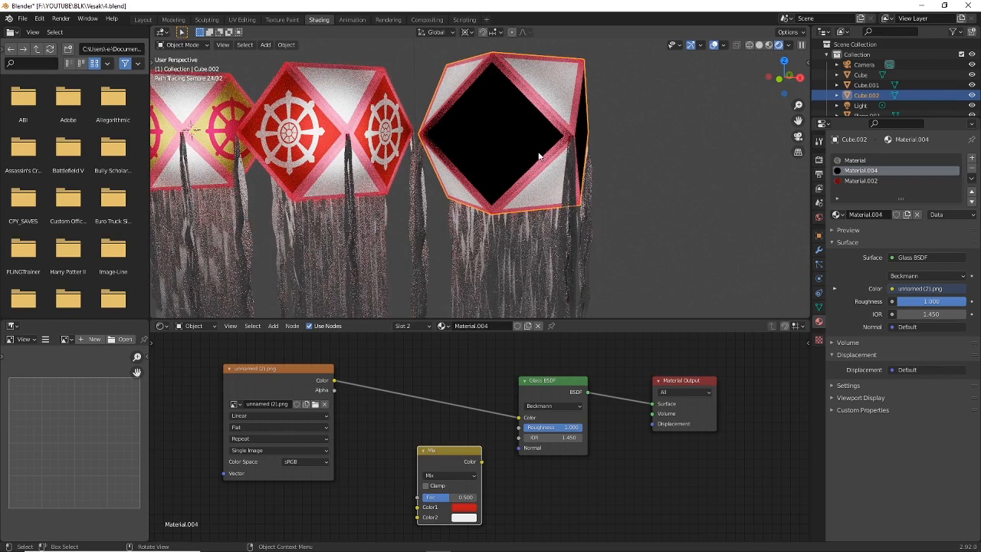
{"action": "key", "text": "Tab"}
{"action": "key", "text": "Tab"}
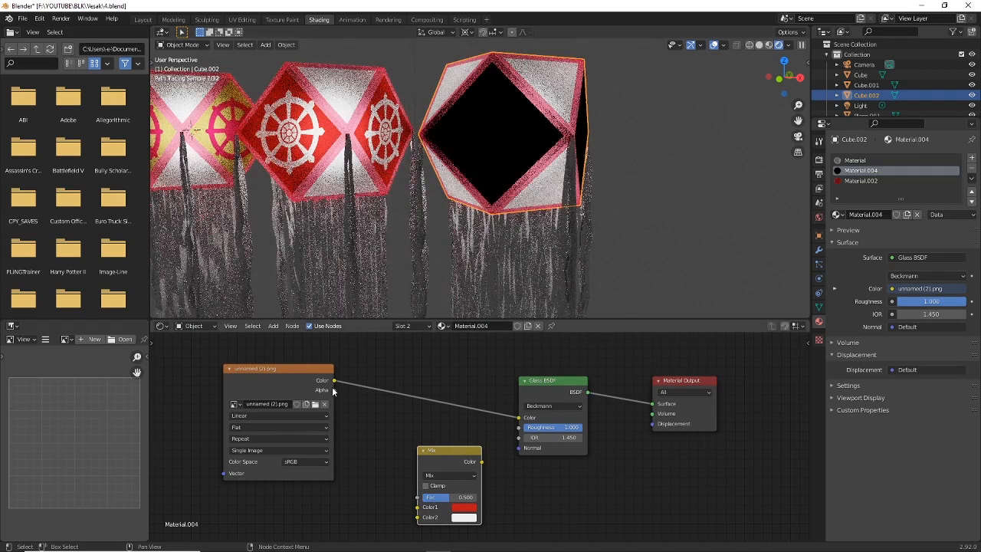
Link the third lantern's image Alpha to the Glass BSDF colour and delete its disconnected Mix node
{"action": "left_click_drag", "start_coordinate": [333, 389], "coordinate": [519, 416]}
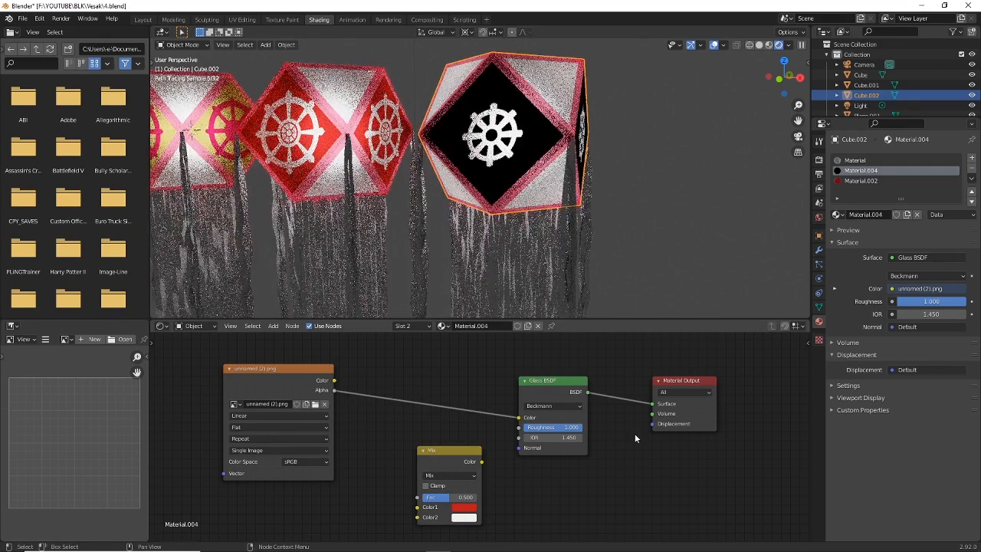
{"action": "left_click_drag", "start_coordinate": [458, 462], "coordinate": [451, 479]}
{"action": "key", "text": "Delete"}
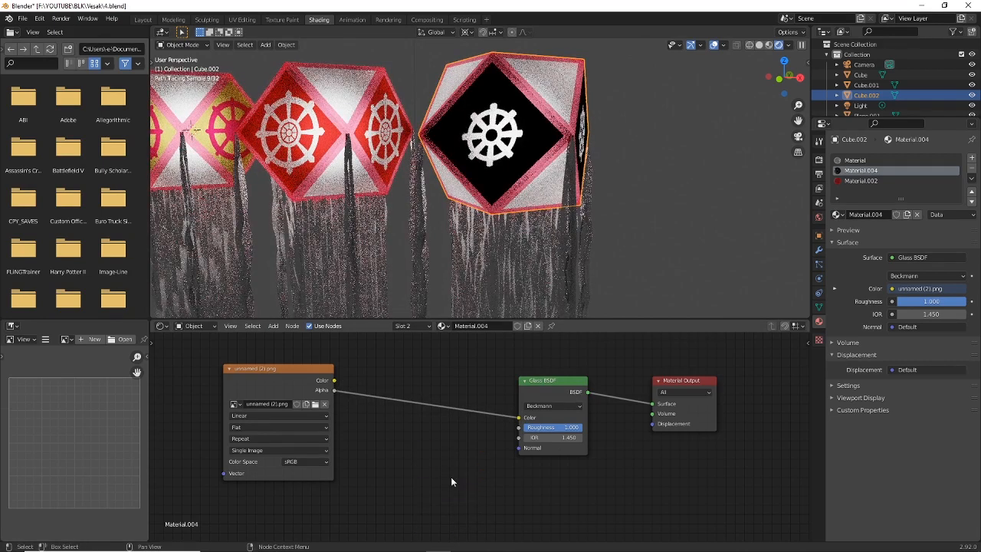
Add a MixRGB node onto the link between the third lantern's wheel image and its Glass BSDF
{"action": "key", "text": "shift+a"}
{"action": "type", "text": "mix"}
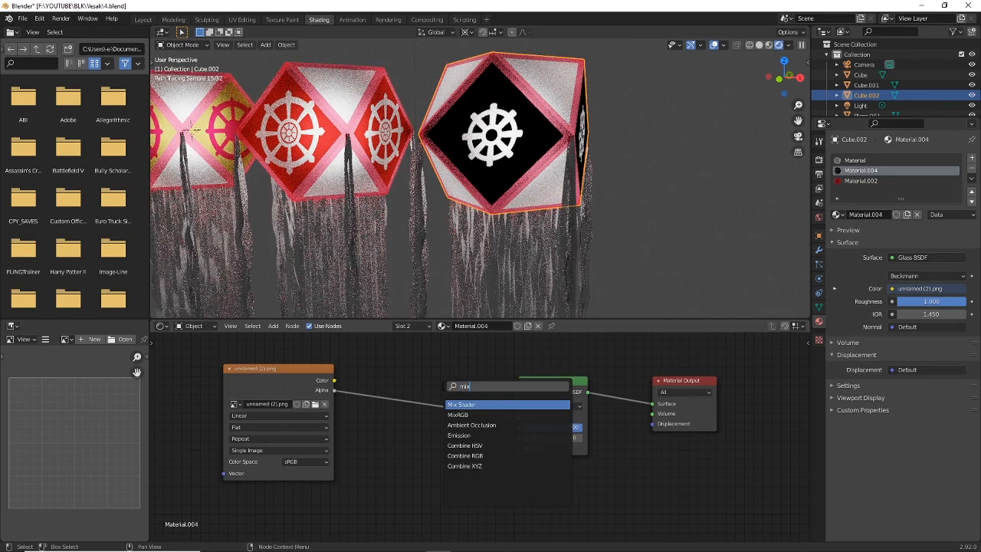
{"action": "key", "text": "Down"}
{"action": "key", "text": "Return"}
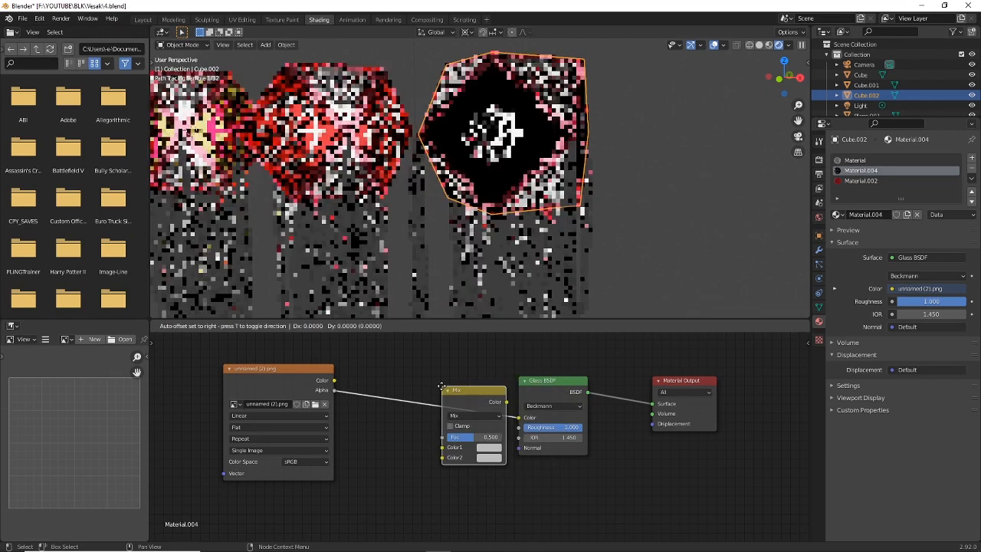
{"action": "left_click", "coordinate": [407, 370]}
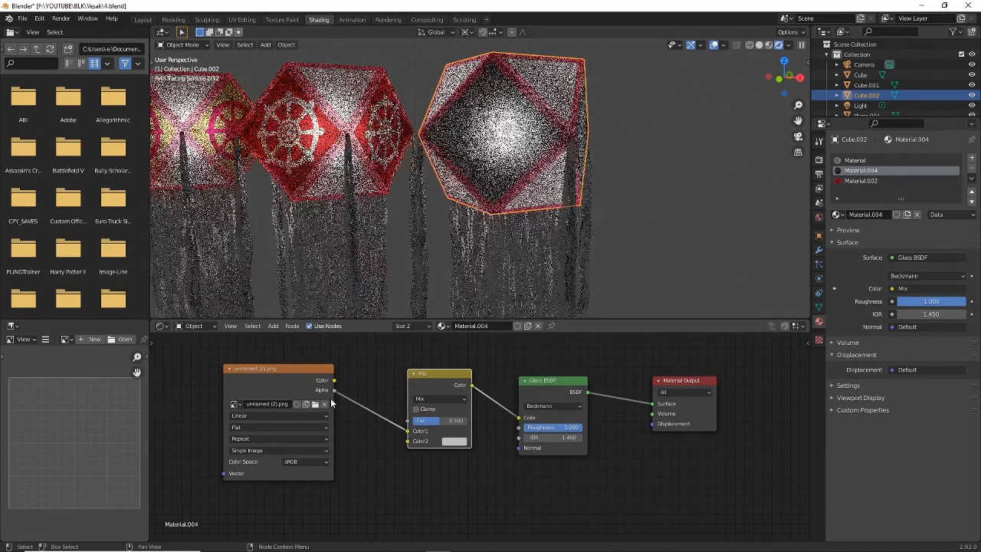
Link the third lantern's image Alpha to the Mix node's Fac, setting Color1 to blue (H 0.683, S 0.842) and Color2 to yellow-green
{"action": "left_click_drag", "start_coordinate": [406, 431], "coordinate": [407, 421]}
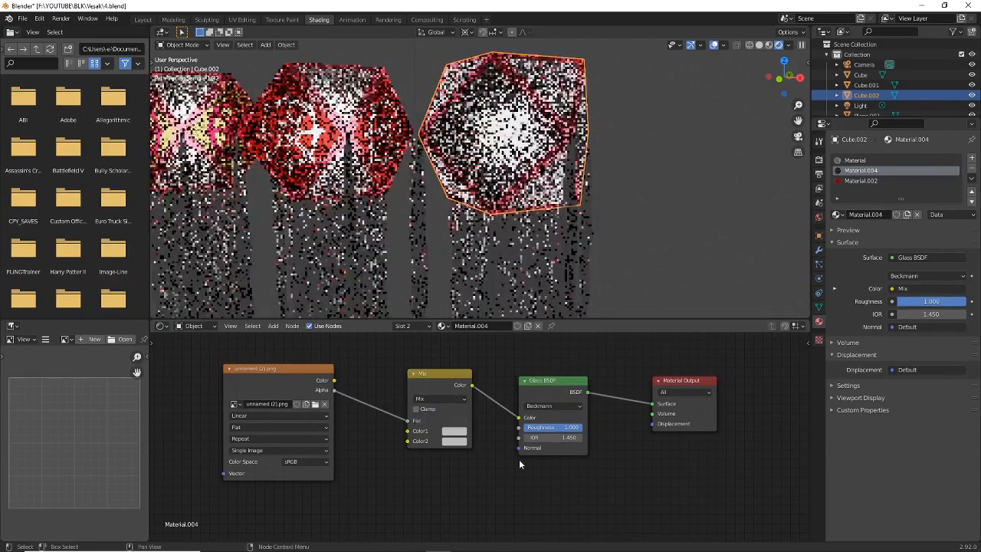
{"action": "left_click", "coordinate": [459, 435]}
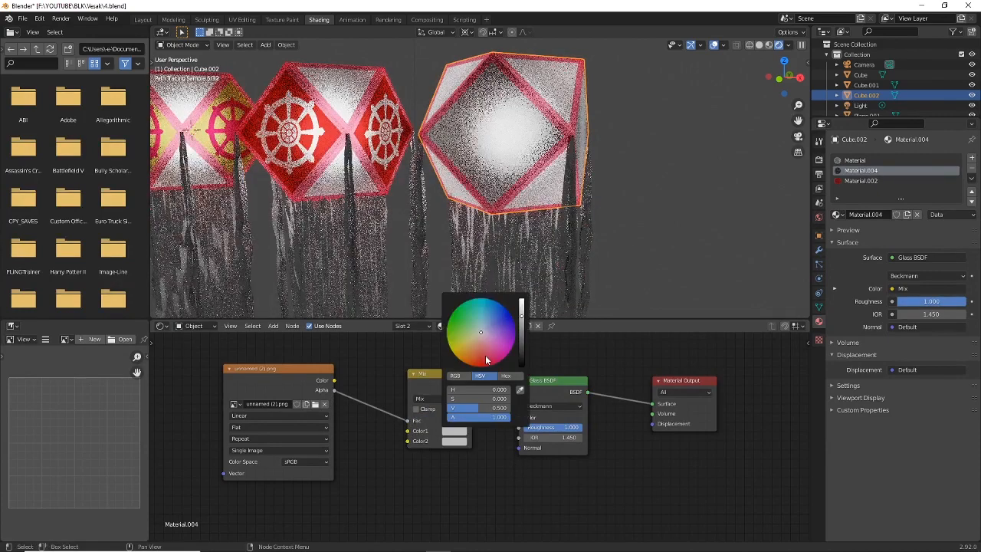
{"action": "mouse_move", "coordinate": [482, 330]}
{"action": "left_mouse_down"}
{"action": "mouse_move", "coordinate": [496, 319]}
{"action": "mouse_move", "coordinate": [469, 328]}
{"action": "mouse_move", "coordinate": [498, 325]}
{"action": "left_mouse_up"}
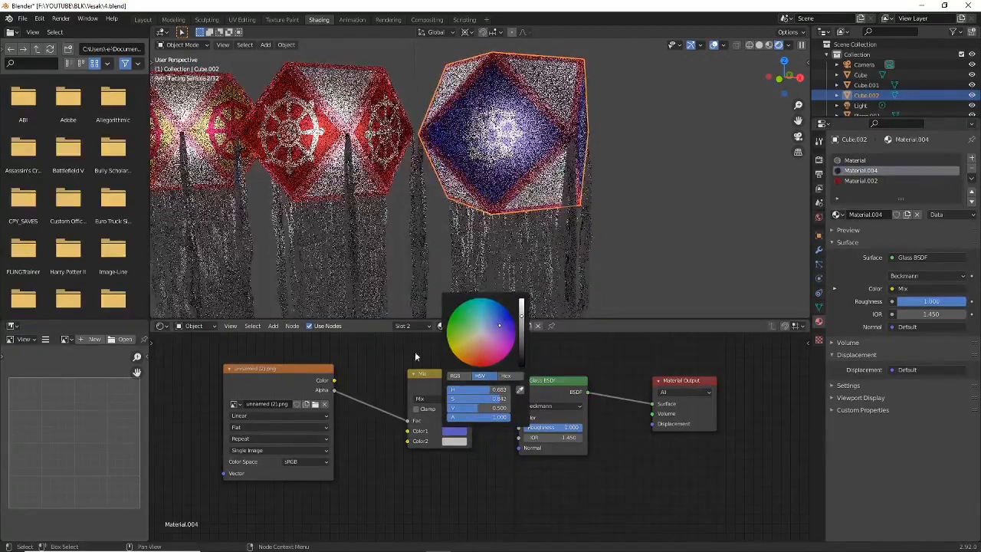
{"action": "left_click", "coordinate": [453, 440]}
{"action": "left_click", "coordinate": [459, 353]}
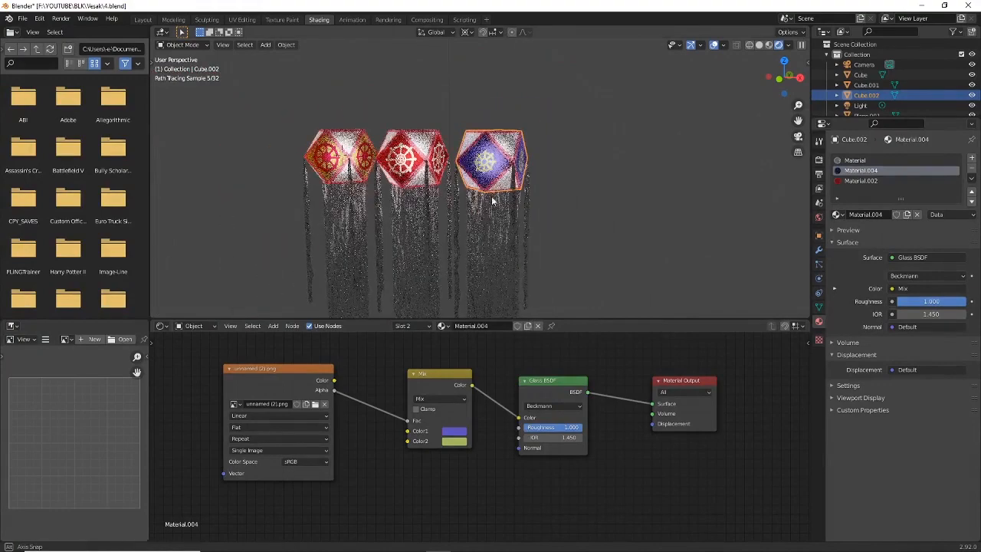
Duplicate the whole third lantern from the top view and place the copy about 3.02 m further along the X axis
{"action": "middle_click_drag", "start_coordinate": [495, 192], "coordinate": [528, 211]}
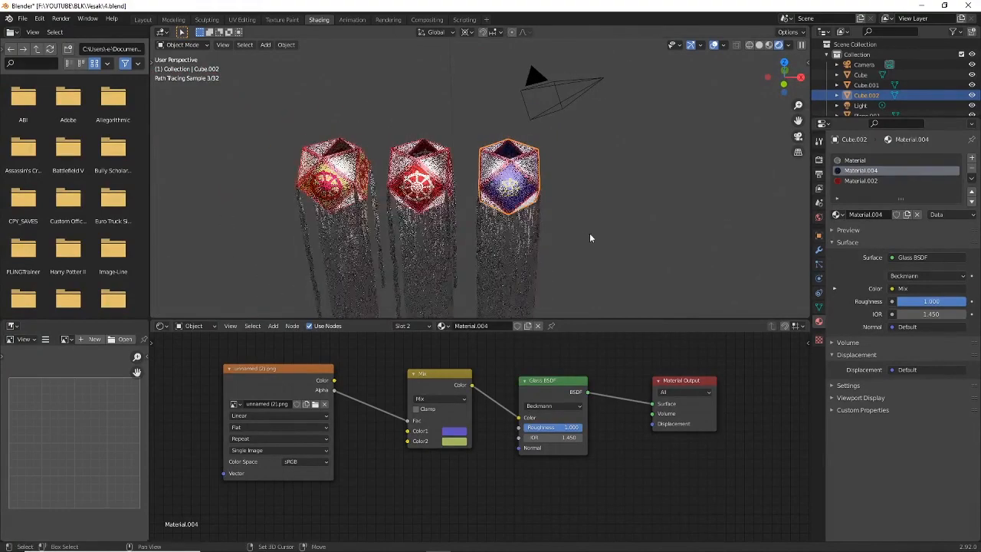
{"action": "middle_click_drag", "start_coordinate": [589, 234], "coordinate": [501, 145]}
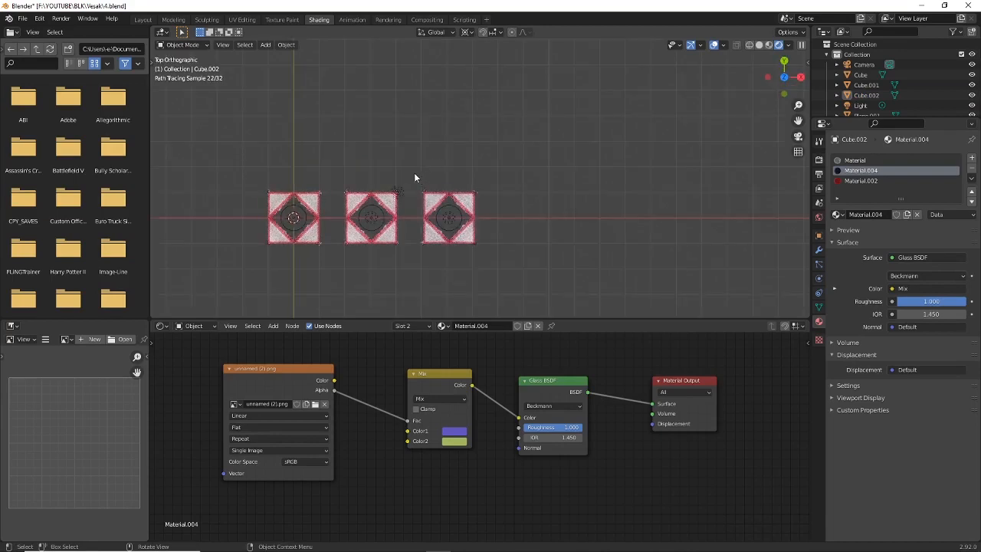
{"action": "left_click_drag", "start_coordinate": [415, 175], "coordinate": [498, 264]}
{"action": "scroll", "coordinate": [494, 233], "scroll_direction": "up", "scroll_amount": 1}
{"action": "key", "text": "shift+d"}
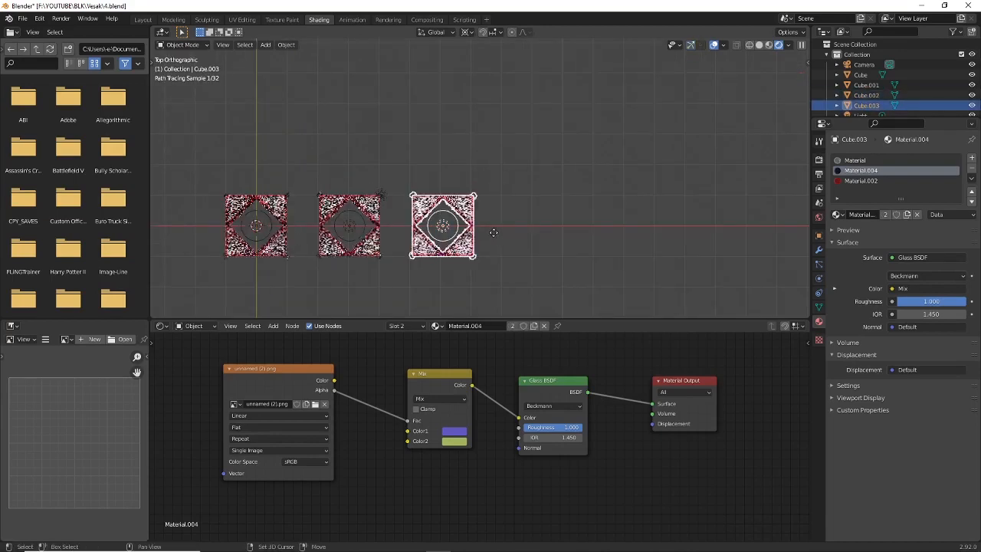
{"action": "key", "text": "x"}
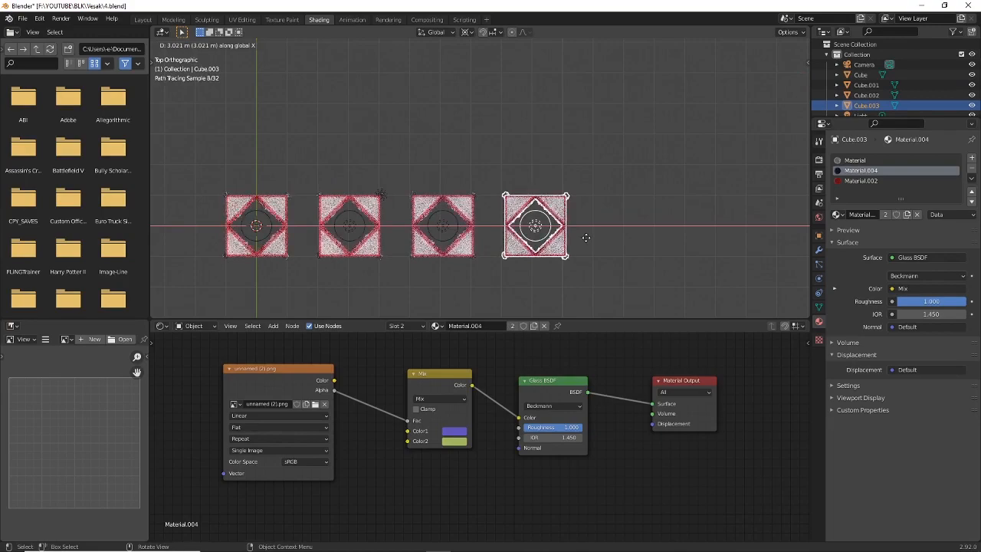
{"action": "left_click", "coordinate": [584, 238]}
Set the colour of the point light inside the fourth lantern to yellow (H 0.152, S 0.978, V 1.000)
{"action": "middle_click_drag", "start_coordinate": [584, 238], "coordinate": [560, 195]}
{"action": "left_click", "coordinate": [542, 229]}
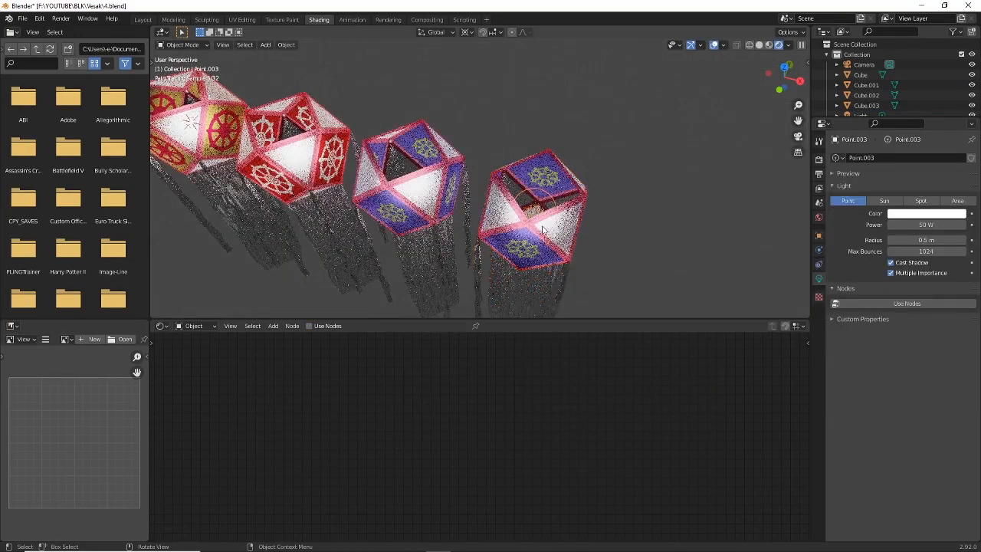
{"action": "mouse_move", "coordinate": [542, 229]}
{"action": "middle_mouse_down"}
{"action": "mouse_move", "coordinate": [578, 167]}
{"action": "mouse_move", "coordinate": [526, 161]}
{"action": "mouse_move", "coordinate": [557, 156]}
{"action": "middle_mouse_up"}
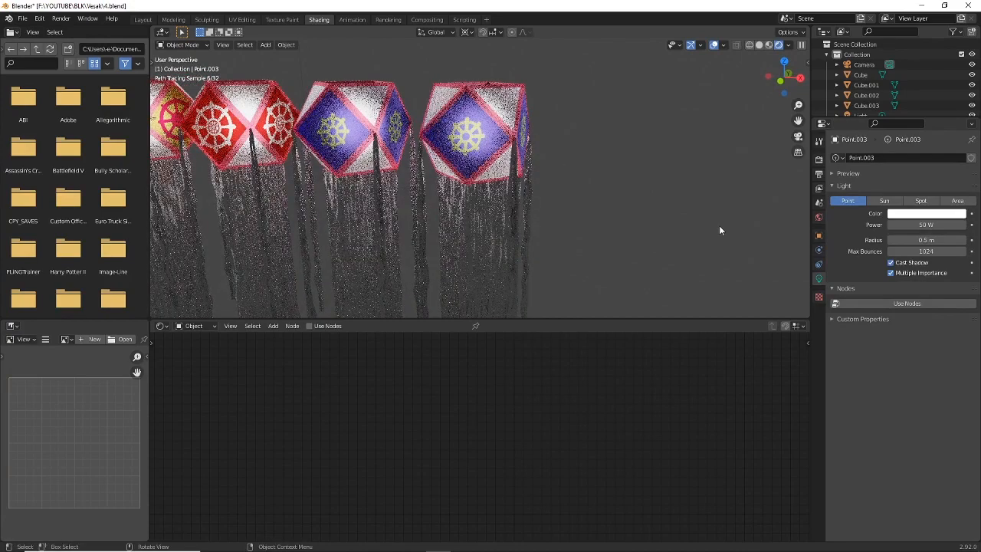
{"action": "left_click", "coordinate": [819, 281]}
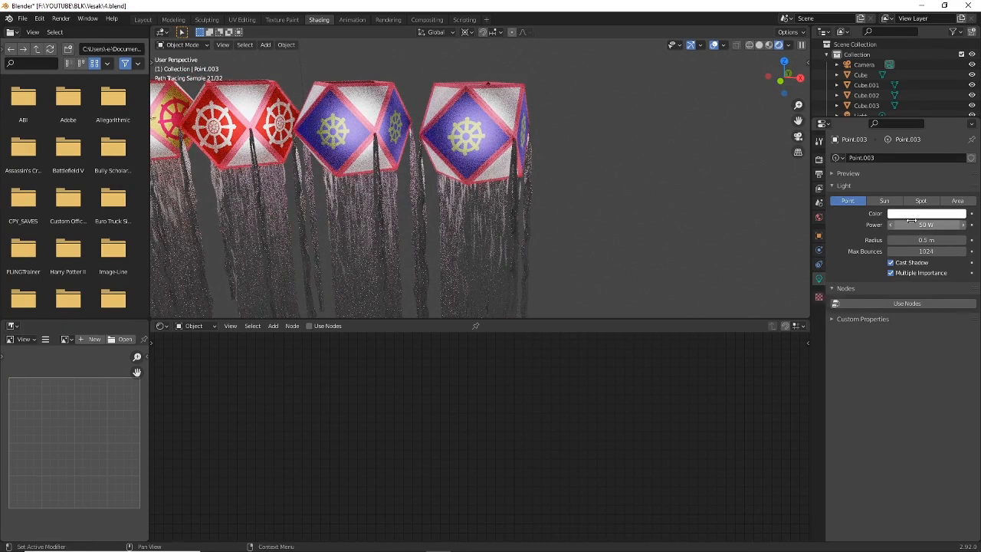
{"action": "left_click", "coordinate": [924, 214]}
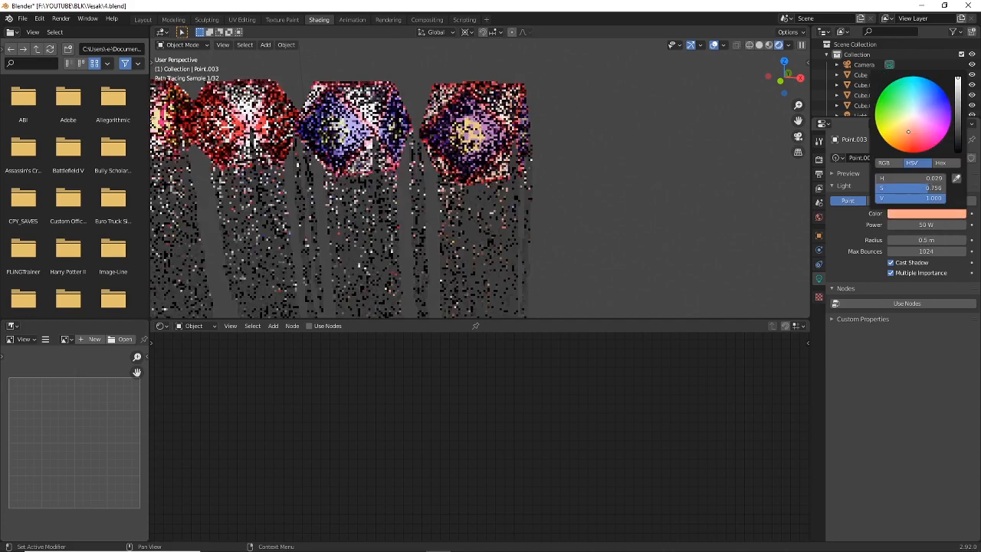
{"action": "left_click", "coordinate": [887, 132]}
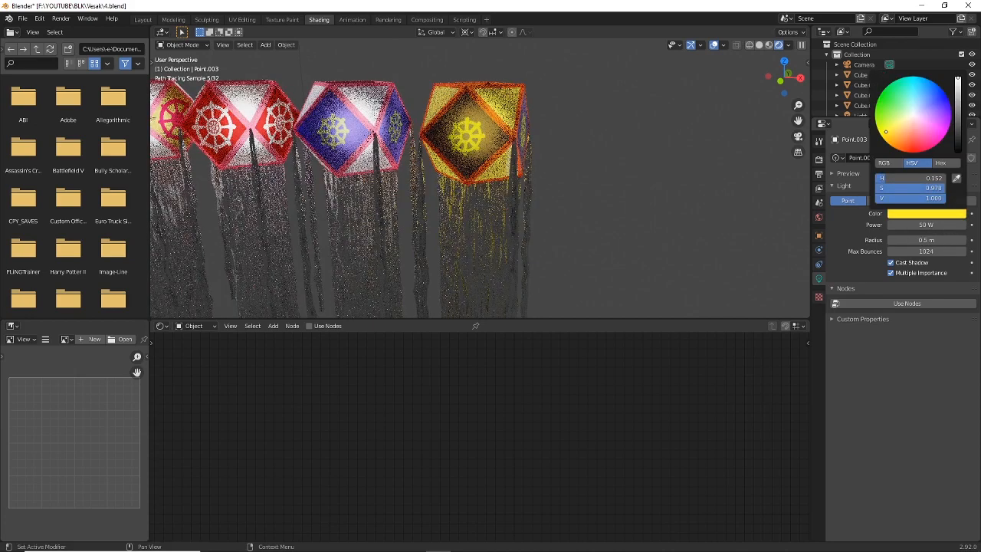
Examine the row of four lanterns in the rendered view, comparing their lighting and wheel colours from the front
{"action": "scroll", "coordinate": [503, 136], "scroll_direction": "down", "scroll_amount": 1}
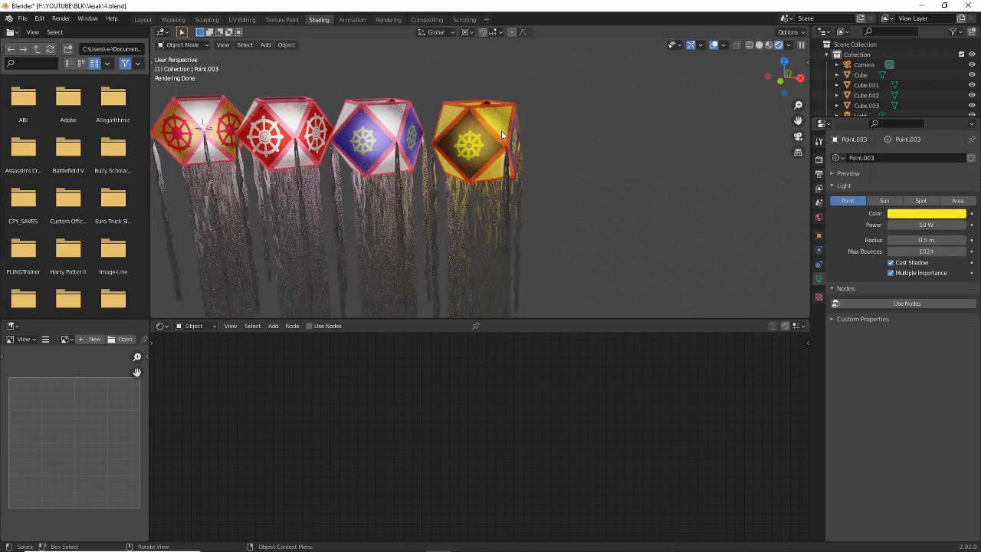
{"action": "scroll", "coordinate": [503, 136], "scroll_direction": "down", "scroll_amount": 3}
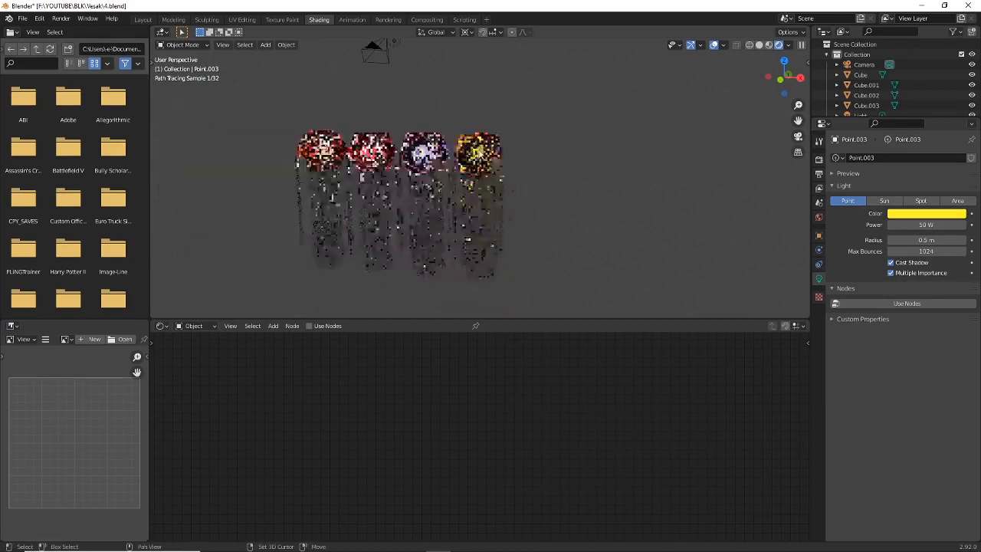
{"action": "scroll", "coordinate": [494, 142], "scroll_direction": "up", "scroll_amount": 1}
{"action": "mouse_move", "coordinate": [460, 138]}
{"action": "middle_mouse_down"}
{"action": "mouse_move", "coordinate": [437, 132]}
{"action": "mouse_move", "coordinate": [452, 130]}
{"action": "middle_mouse_up"}
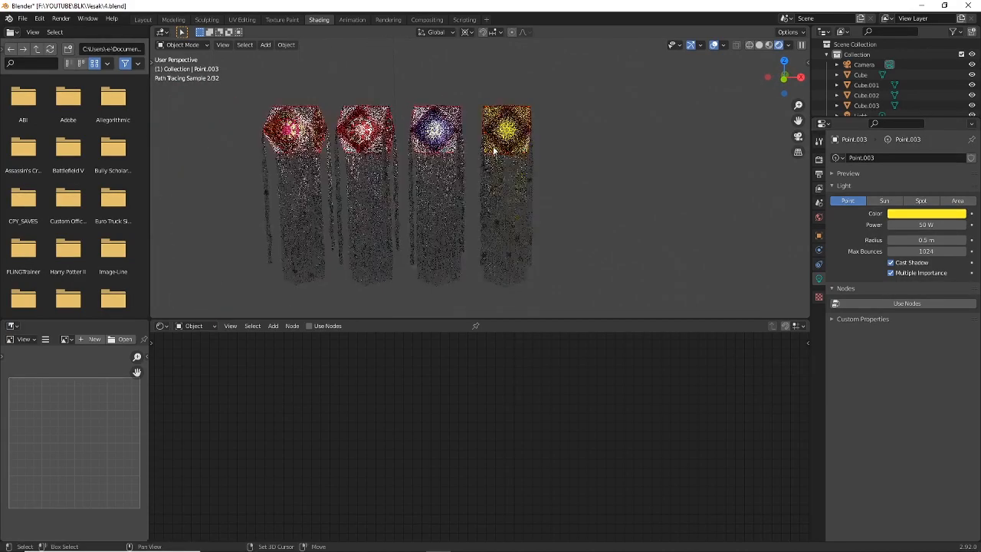
{"action": "middle_click_drag", "start_coordinate": [316, 110], "coordinate": [354, 109]}
{"action": "middle_click_drag", "start_coordinate": [477, 113], "coordinate": [484, 111]}
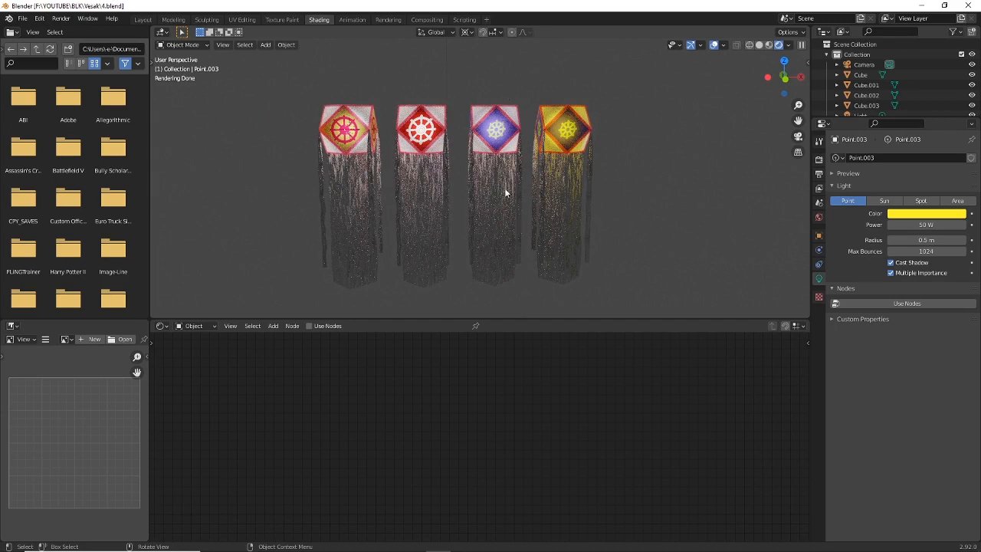
{"action": "scroll", "coordinate": [503, 190], "scroll_direction": "up", "scroll_amount": 1}
{"action": "middle_click_drag", "start_coordinate": [489, 189], "coordinate": [580, 180], "text": "shift"}
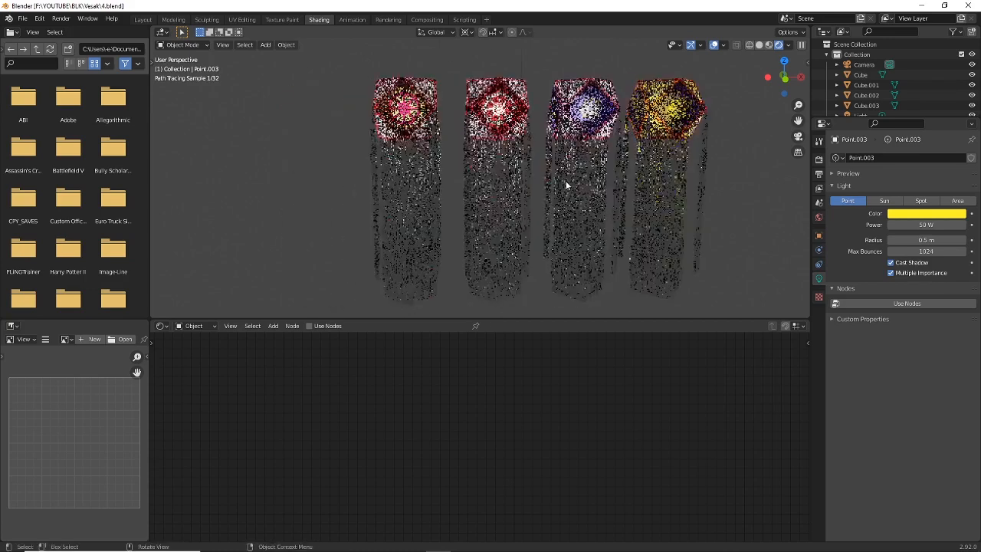
Assign the existing glass material named Material to the first lantern's front streamers and make it single-user
{"action": "left_click", "coordinate": [410, 186]}
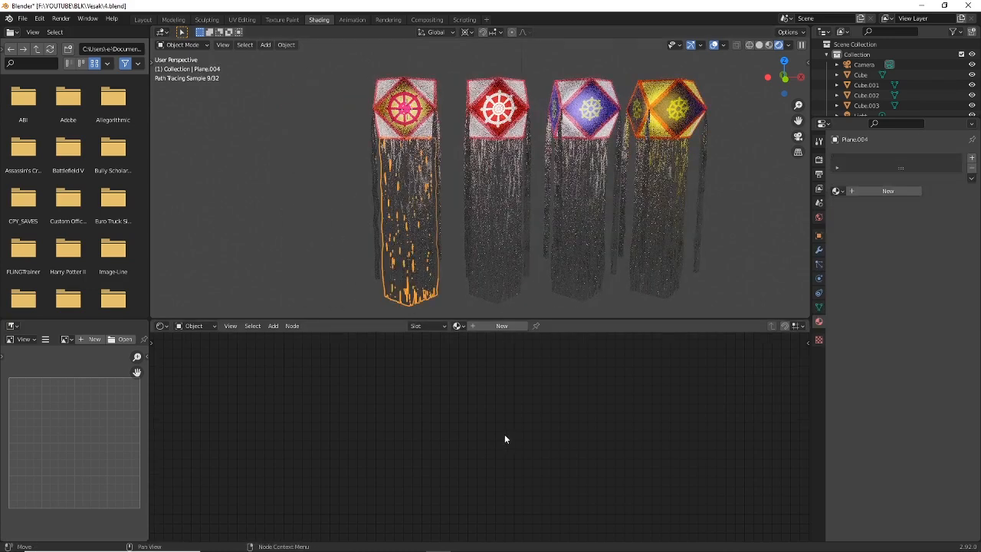
{"action": "left_click", "coordinate": [458, 327]}
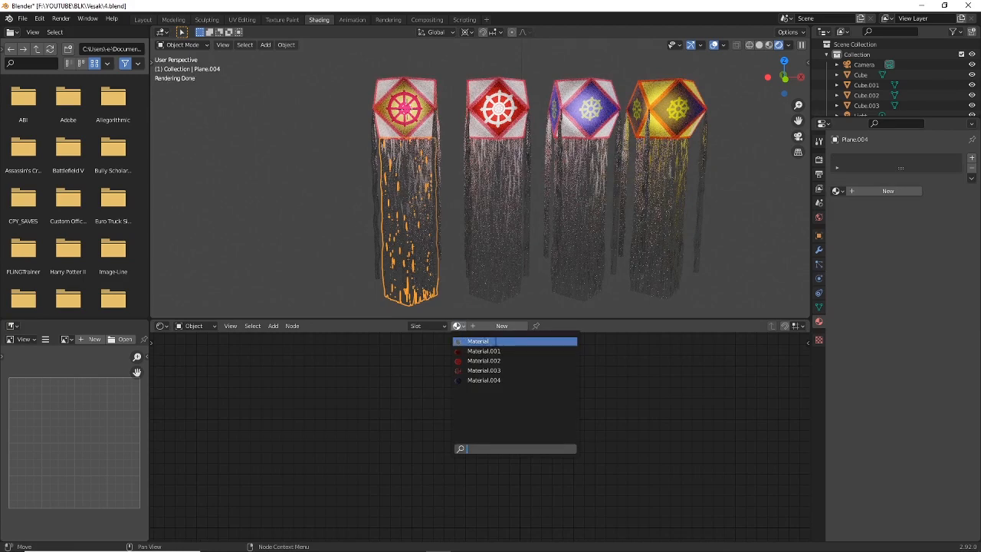
{"action": "left_click", "coordinate": [478, 341]}
{"action": "middle_click_drag", "start_coordinate": [471, 398], "coordinate": [354, 412]}
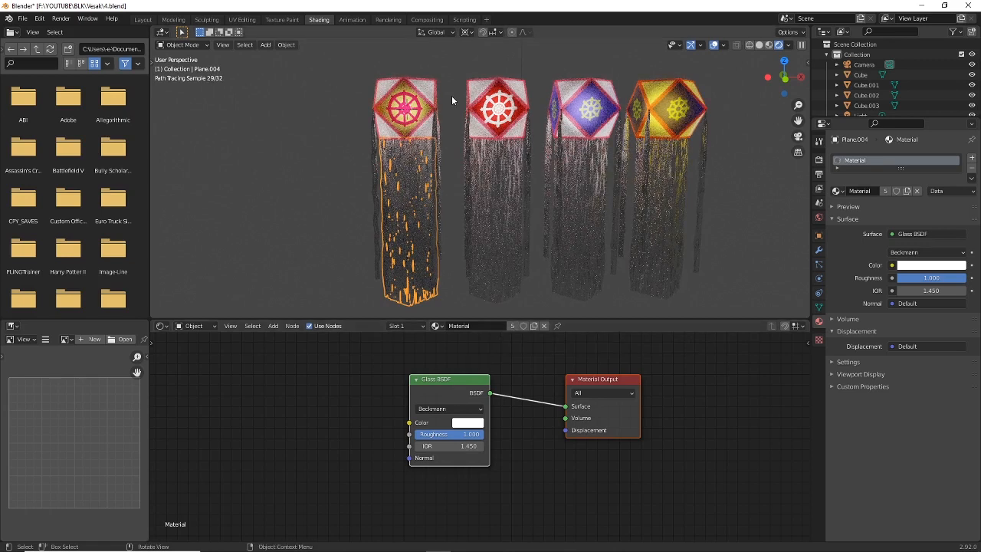
{"action": "left_click", "coordinate": [514, 326]}
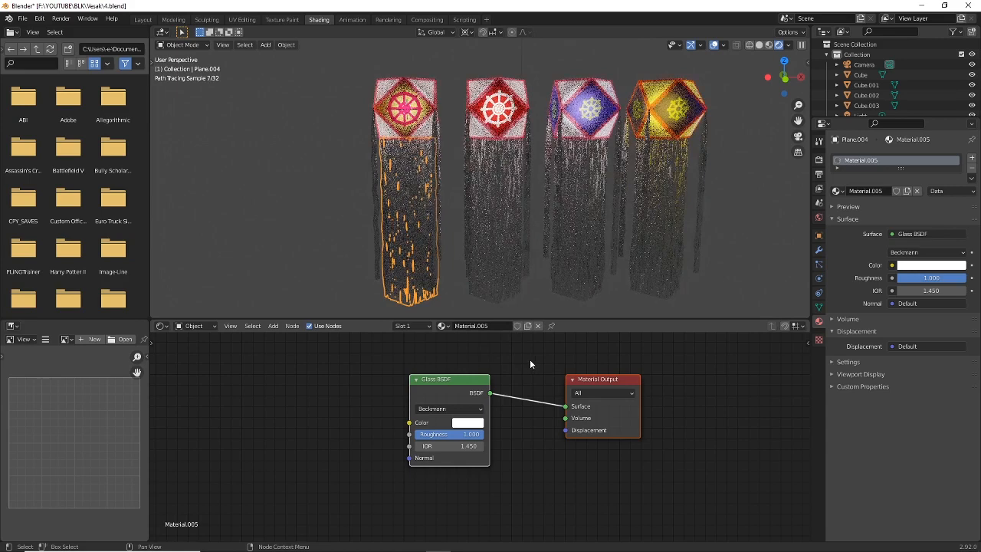
Set the streamers' Glass BSDF colour to light orange (H 0.087, S 0.710, V 1.000)
{"action": "left_click", "coordinate": [461, 424]}
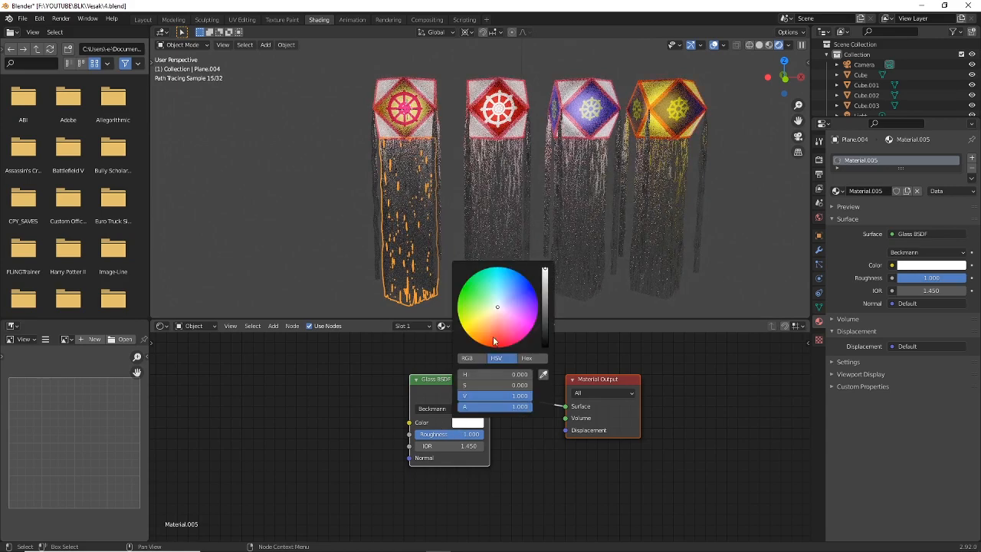
{"action": "left_click", "coordinate": [487, 320]}
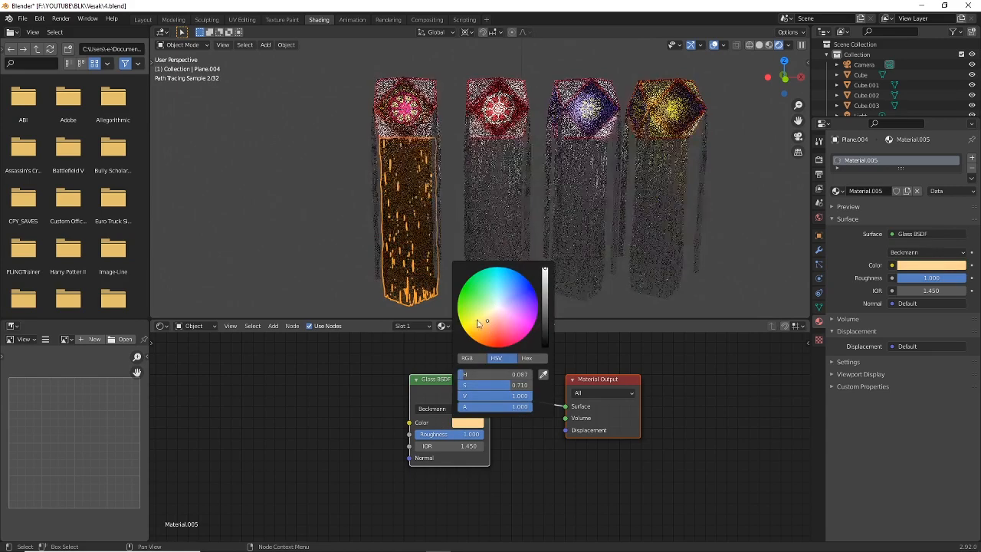
{"action": "scroll", "coordinate": [389, 175], "scroll_direction": "up", "scroll_amount": 2}
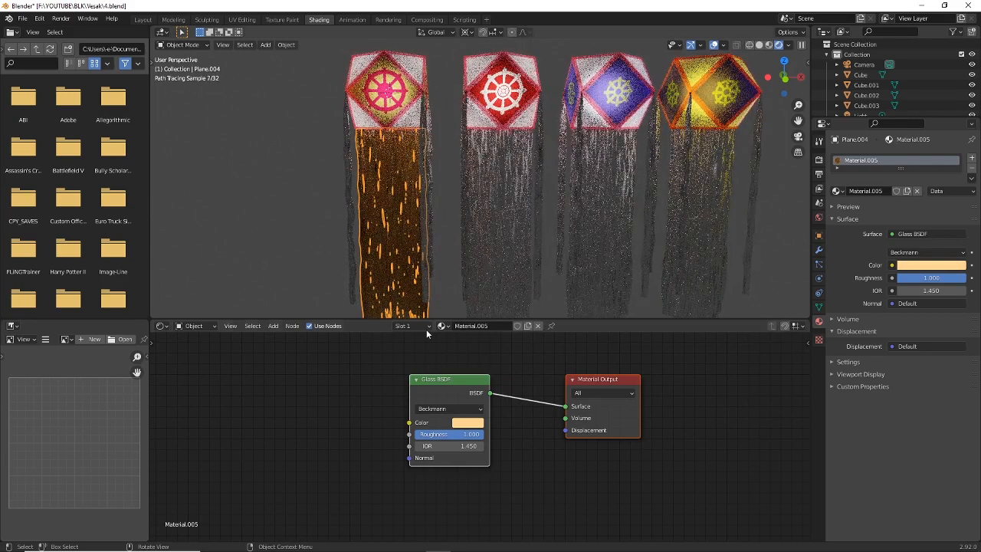
{"action": "scroll", "coordinate": [374, 425], "scroll_direction": "down", "scroll_amount": 2}
{"action": "scroll", "coordinate": [518, 172], "scroll_direction": "down", "scroll_amount": 1}
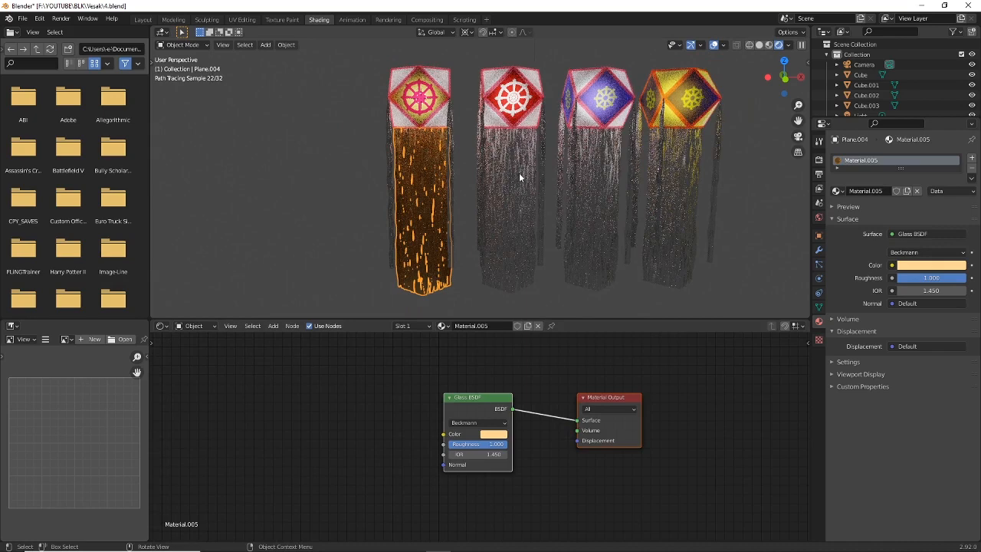
Add a Wave Texture node to the streamer material and link its Color output to the Glass BSDF colour
{"action": "middle_click_drag", "start_coordinate": [415, 393], "coordinate": [430, 383]}
{"action": "middle_click_drag", "start_coordinate": [493, 219], "coordinate": [496, 217]}
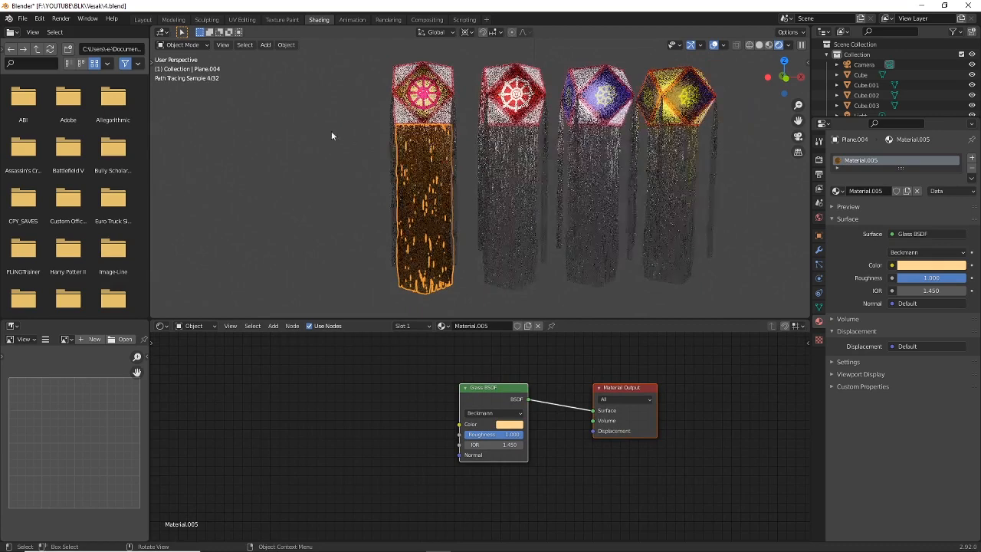
{"action": "middle_click_drag", "start_coordinate": [525, 243], "coordinate": [524, 244]}
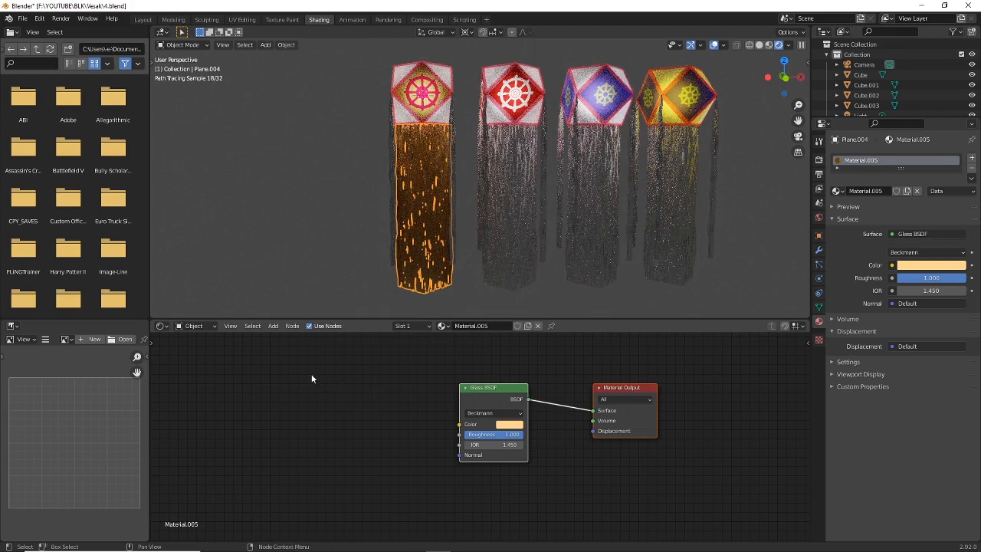
{"action": "key", "text": "shift+a"}
{"action": "type", "text": "wave"}
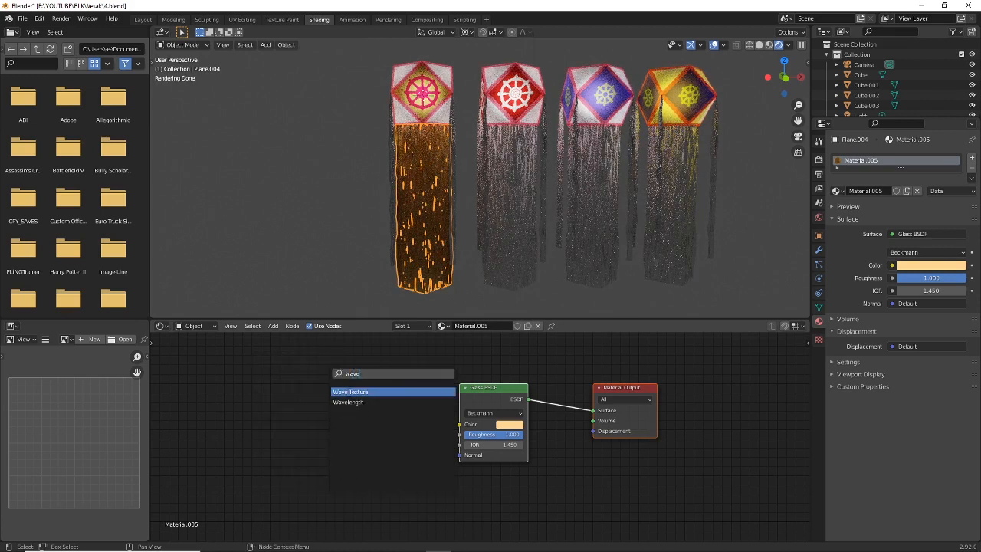
{"action": "key", "text": "Return"}
{"action": "left_click", "coordinate": [290, 388]}
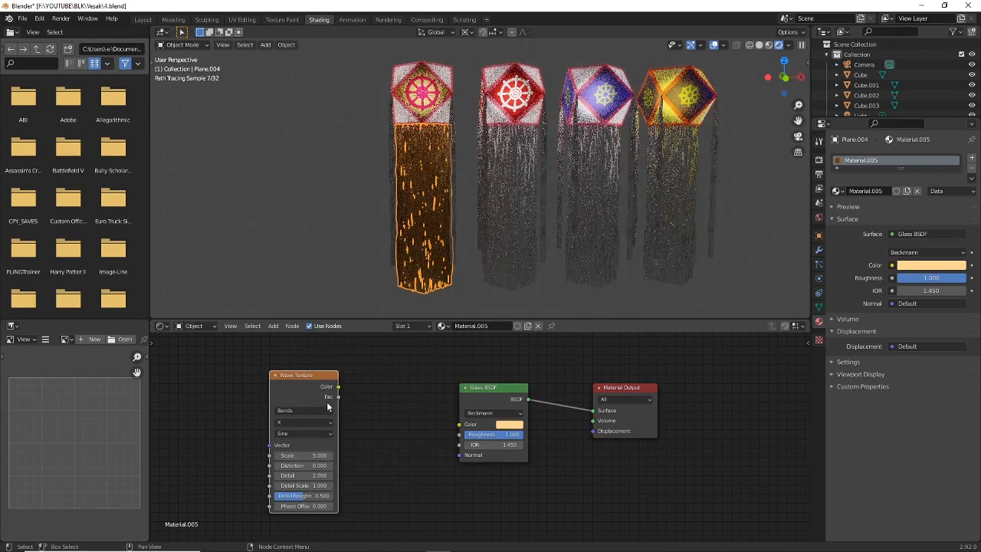
{"action": "left_click_drag", "start_coordinate": [338, 386], "coordinate": [460, 425]}
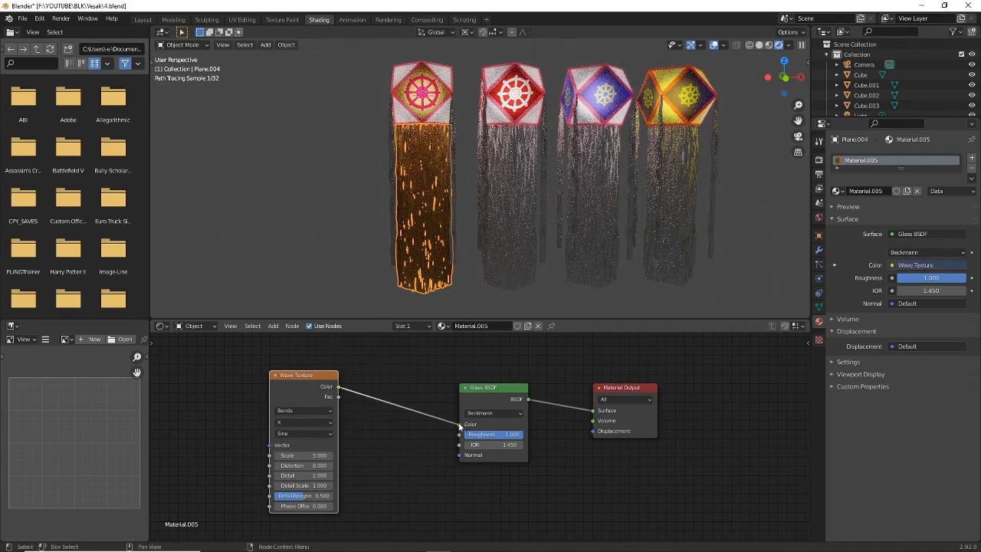
Switch the viewport to Material Preview shading and inspect the wave pattern on the first lantern's streamers up close
{"action": "scroll", "coordinate": [441, 156], "scroll_direction": "up", "scroll_amount": 5}
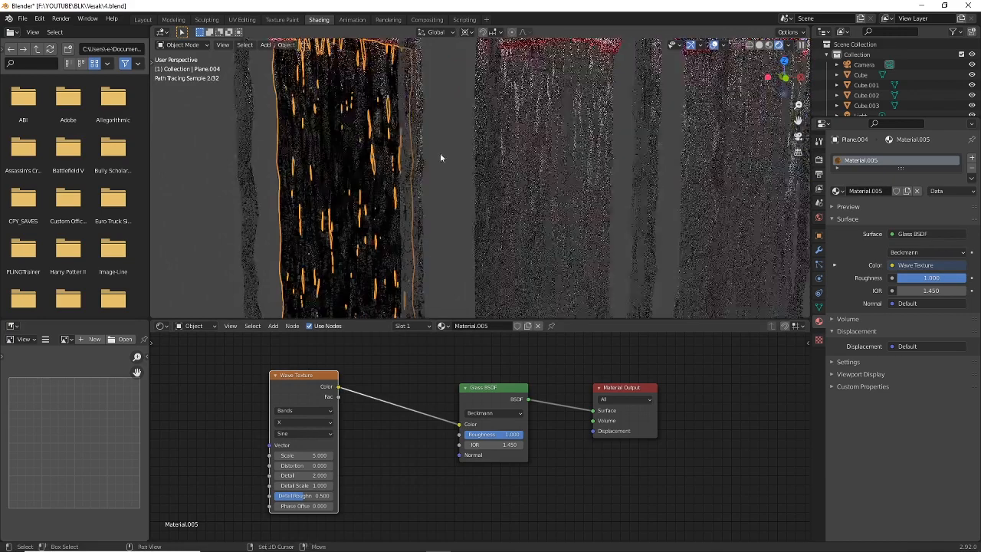
{"action": "middle_click_drag", "start_coordinate": [441, 157], "coordinate": [494, 191], "text": "shift"}
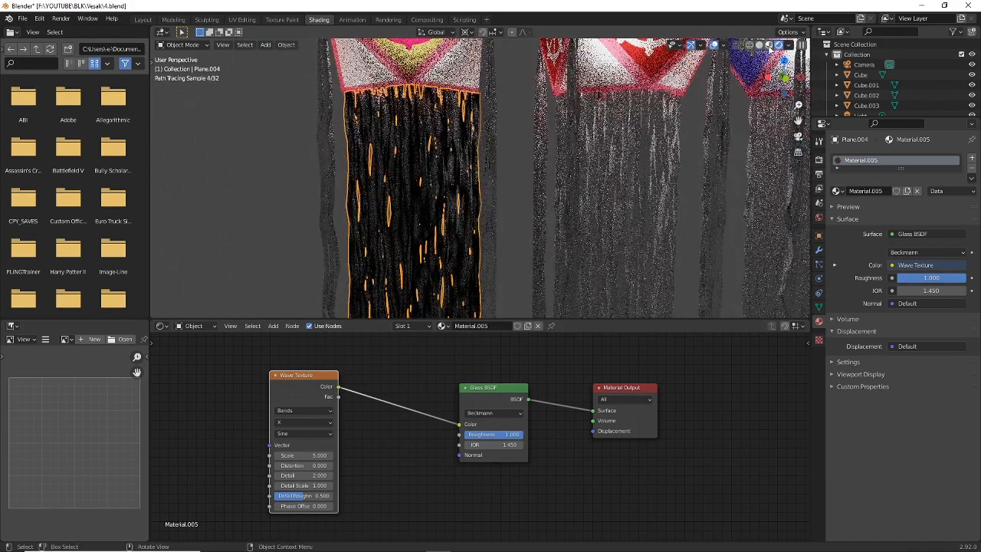
{"action": "left_click", "coordinate": [769, 44]}
{"action": "scroll", "coordinate": [429, 154], "scroll_direction": "down", "scroll_amount": 4}
{"action": "scroll", "coordinate": [467, 178], "scroll_direction": "up", "scroll_amount": 4}
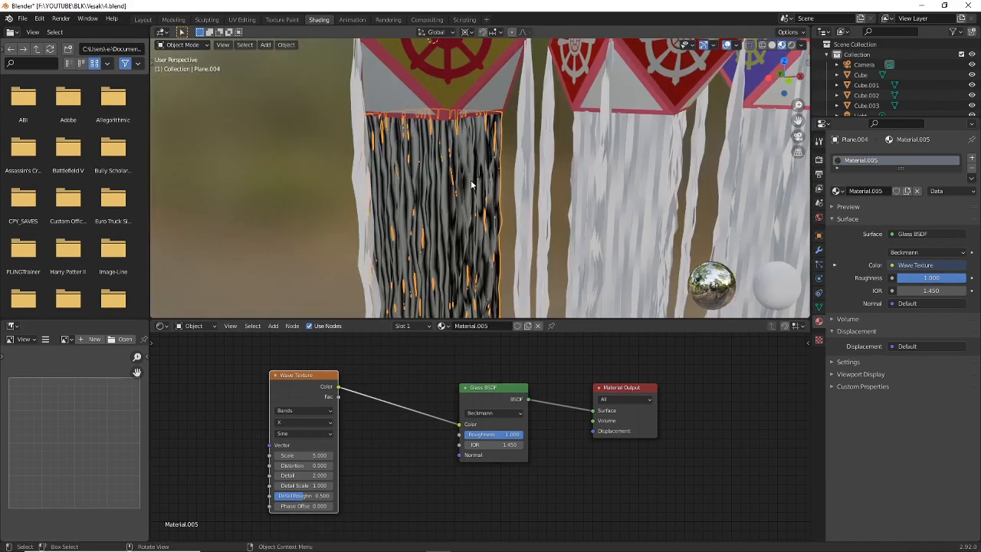
{"action": "middle_click_drag", "start_coordinate": [471, 184], "coordinate": [502, 158]}
{"action": "scroll", "coordinate": [443, 160], "scroll_direction": "down", "scroll_amount": 3}
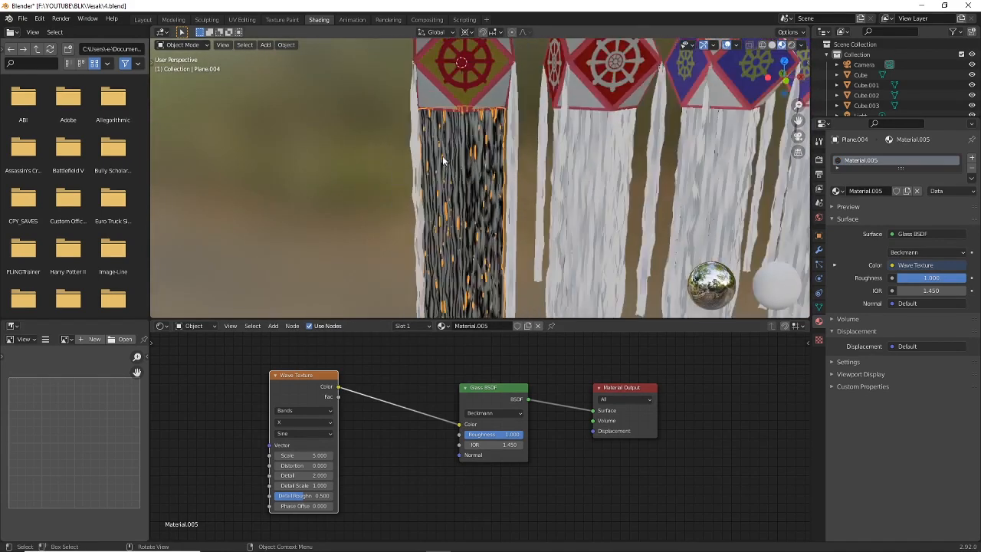
Add linked Texture Coordinate and Mapping nodes ahead of the streamer material's Wave Texture node and space the nodes apart
{"action": "scroll", "coordinate": [442, 160], "scroll_direction": "down", "scroll_amount": 3}
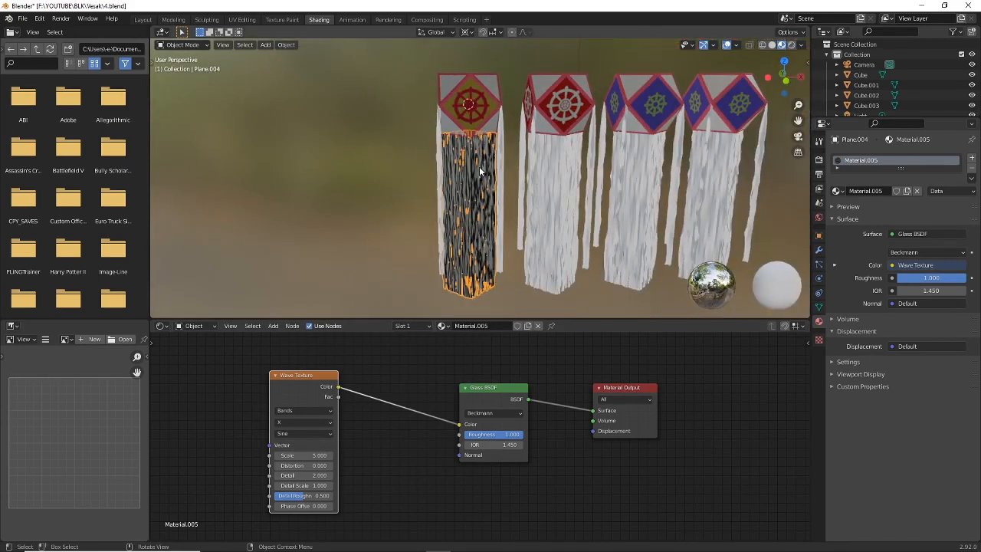
{"action": "key", "text": "KP_1"}
{"action": "scroll", "coordinate": [495, 175], "scroll_direction": "up", "scroll_amount": 3}
{"action": "scroll", "coordinate": [495, 175], "scroll_direction": "down", "scroll_amount": 1}
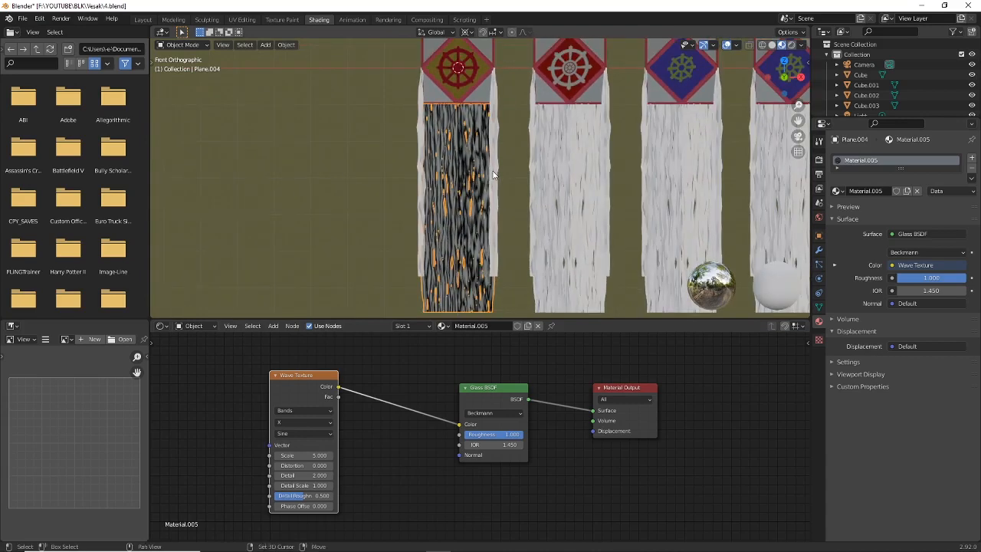
{"action": "middle_click_drag", "start_coordinate": [493, 171], "coordinate": [496, 157], "text": "shift"}
{"action": "scroll", "coordinate": [415, 393], "scroll_direction": "down", "scroll_amount": 3}
{"action": "middle_click_drag", "start_coordinate": [416, 394], "coordinate": [501, 391]}
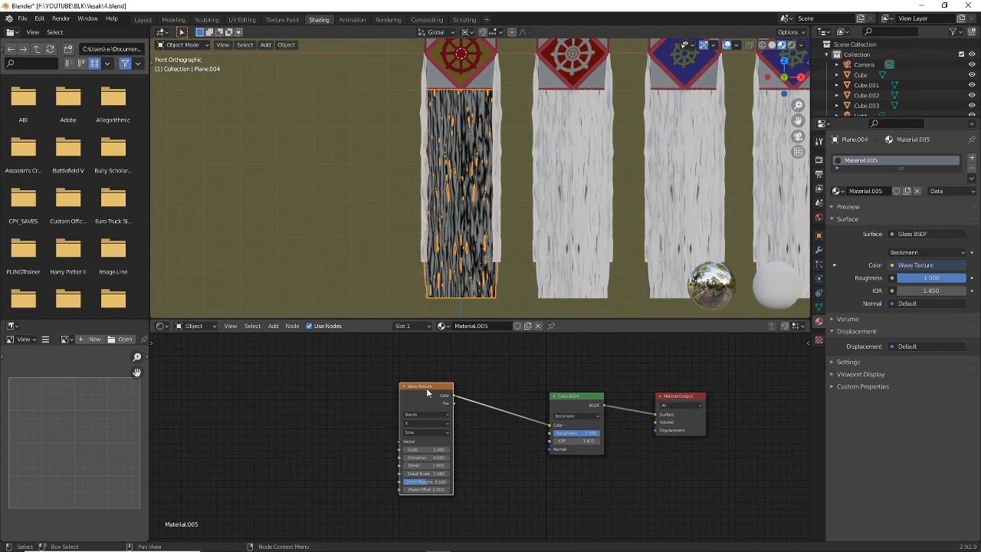
{"action": "key", "text": "ctrl"}
{"action": "key", "text": "ctrl+t"}
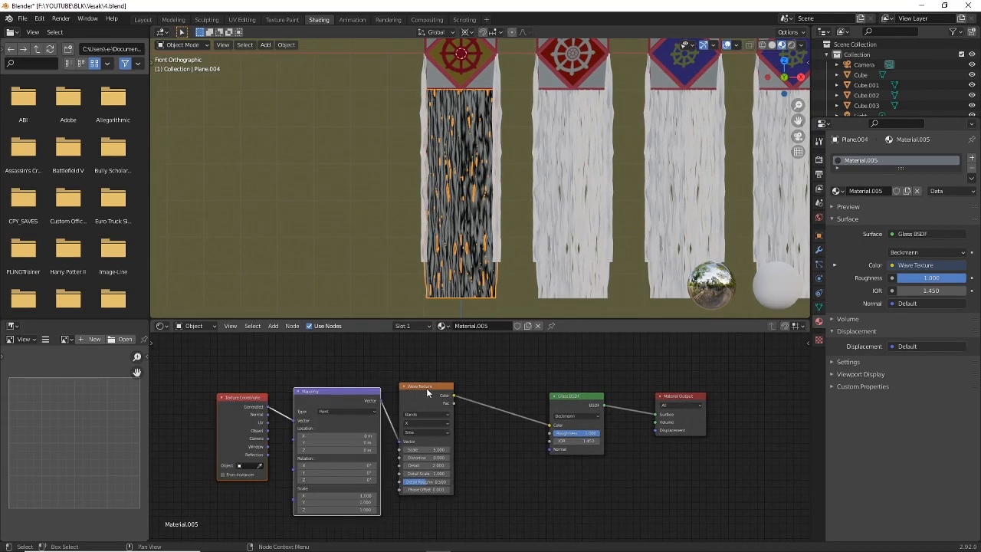
{"action": "scroll", "coordinate": [426, 387], "scroll_direction": "up", "scroll_amount": 1}
{"action": "middle_click_drag", "start_coordinate": [367, 373], "coordinate": [433, 355]}
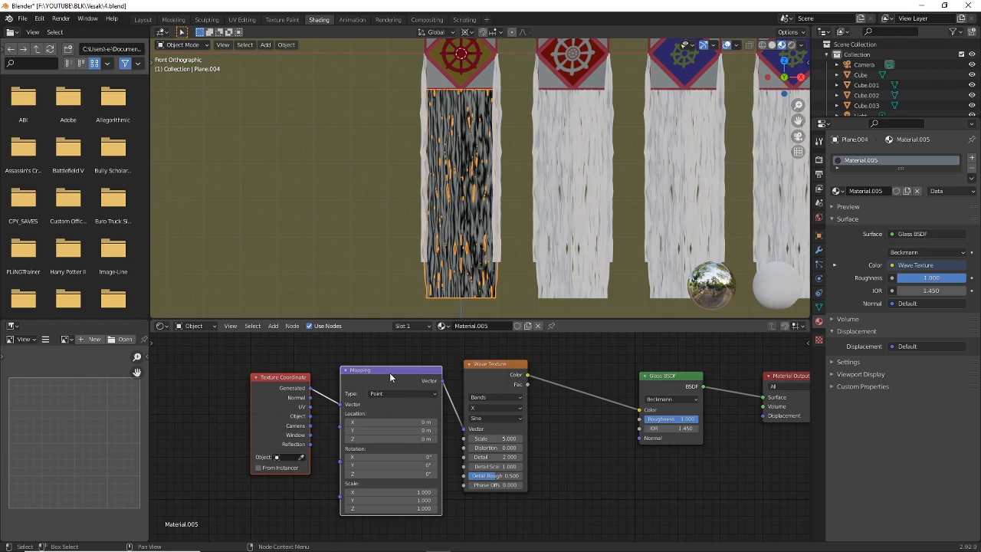
{"action": "left_click", "coordinate": [39, 18]}
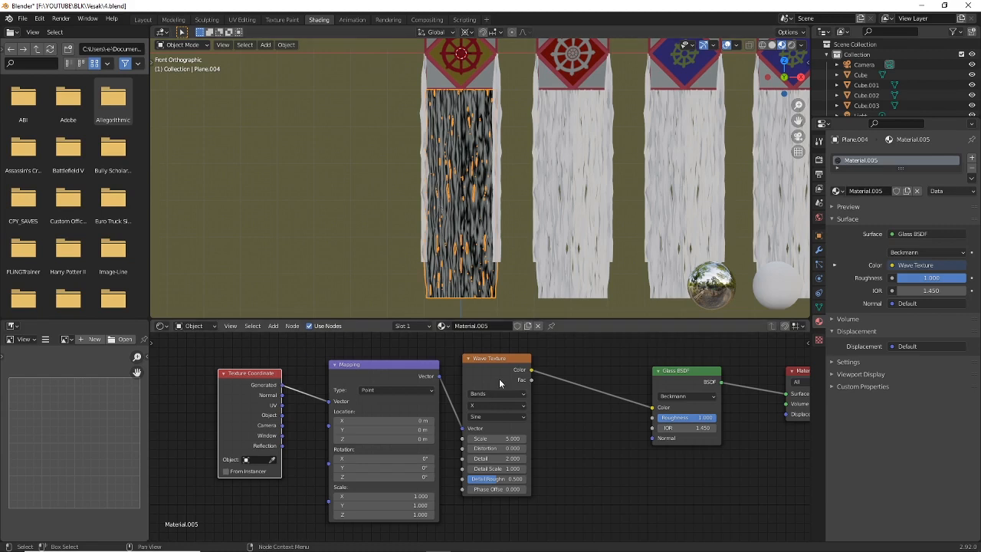
{"action": "left_click_drag", "start_coordinate": [505, 364], "coordinate": [521, 370]}
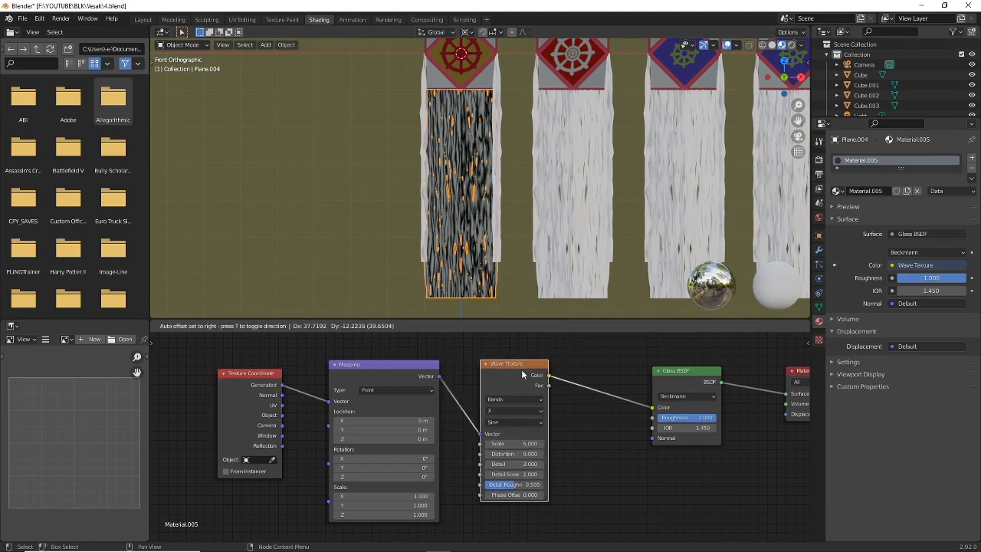
Try the Texture Coordinate node's Object output as the Mapping vector and inspect the wave pattern on the streamers up close
{"action": "left_click", "coordinate": [255, 386]}
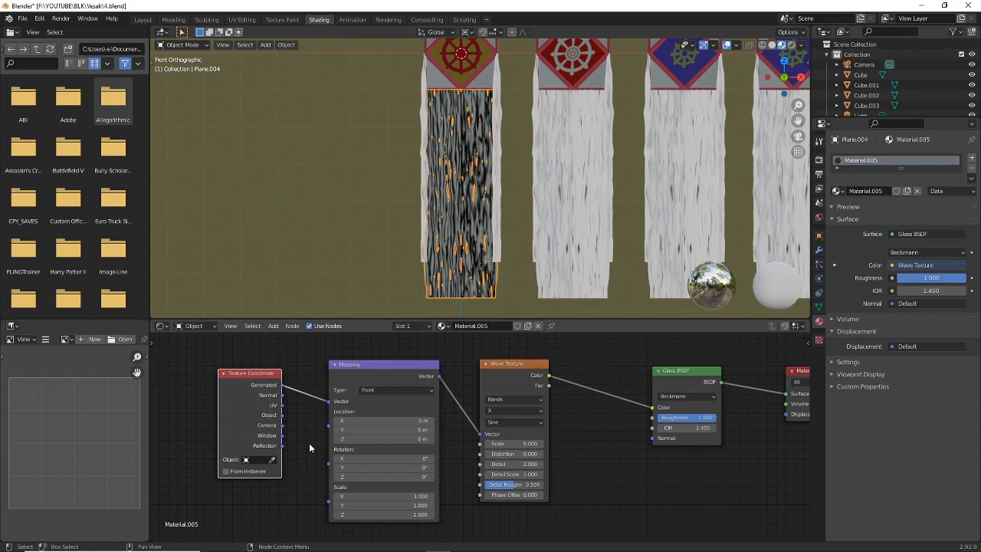
{"action": "left_click_drag", "start_coordinate": [282, 414], "coordinate": [328, 401]}
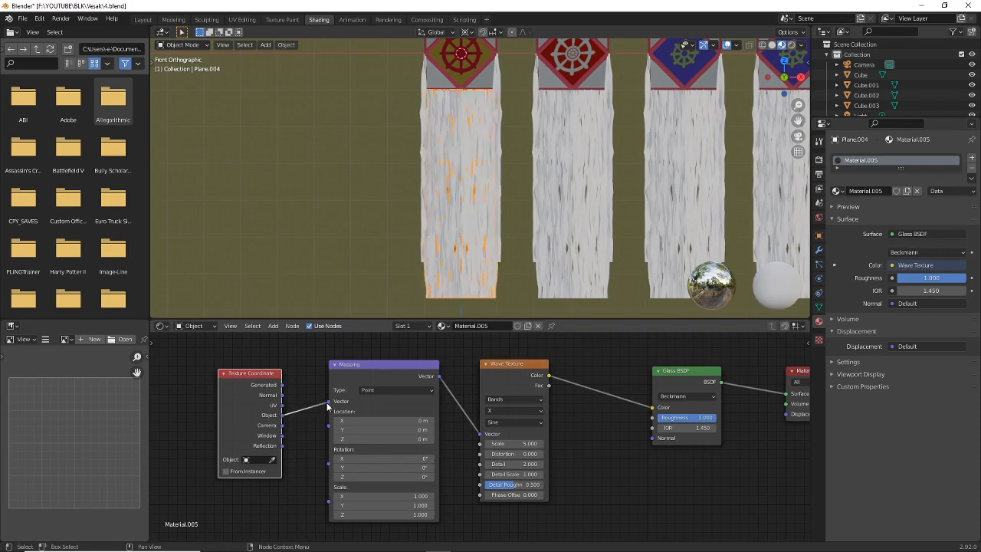
{"action": "scroll", "coordinate": [504, 224], "scroll_direction": "up", "scroll_amount": 5}
{"action": "scroll", "coordinate": [505, 229], "scroll_direction": "up", "scroll_amount": 6}
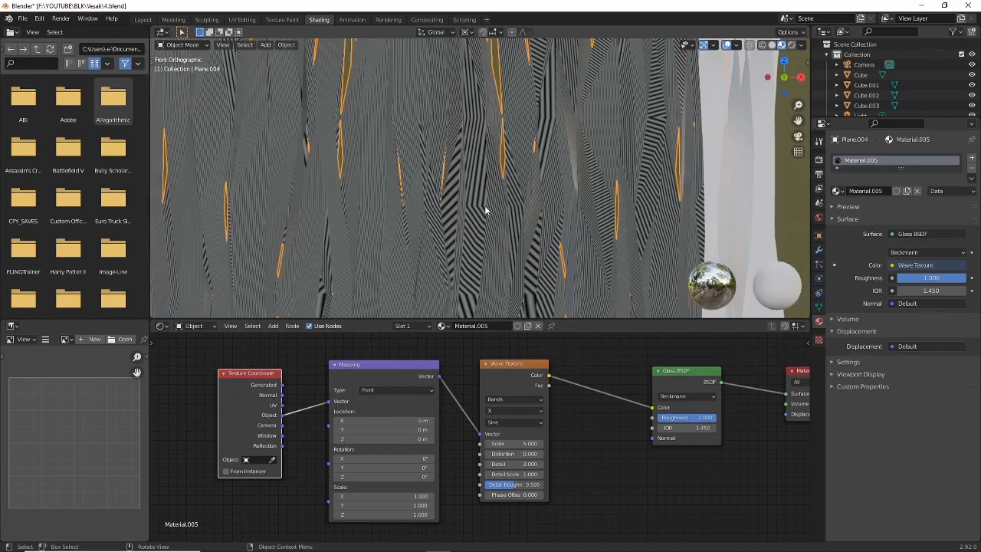
{"action": "scroll", "coordinate": [487, 203], "scroll_direction": "up", "scroll_amount": 3}
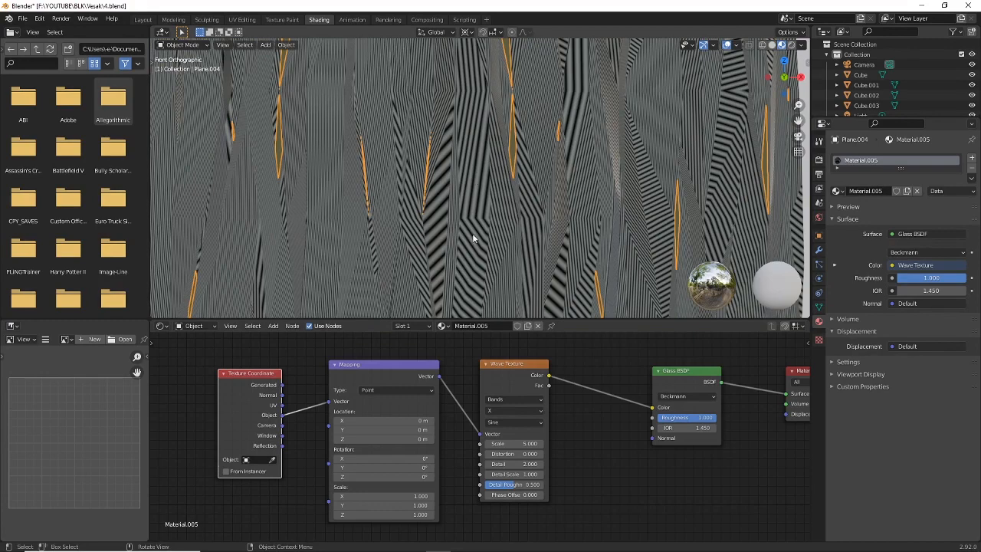
{"action": "scroll", "coordinate": [493, 214], "scroll_direction": "down", "scroll_amount": 8}
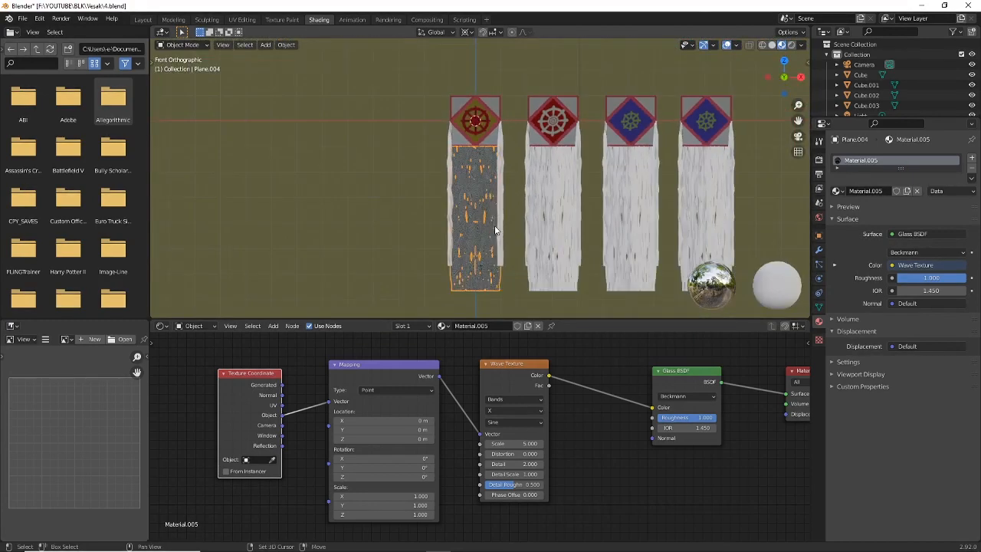
{"action": "middle_click_drag", "start_coordinate": [495, 226], "coordinate": [474, 202], "text": "shift"}
{"action": "scroll", "coordinate": [474, 202], "scroll_direction": "up", "scroll_amount": 1}
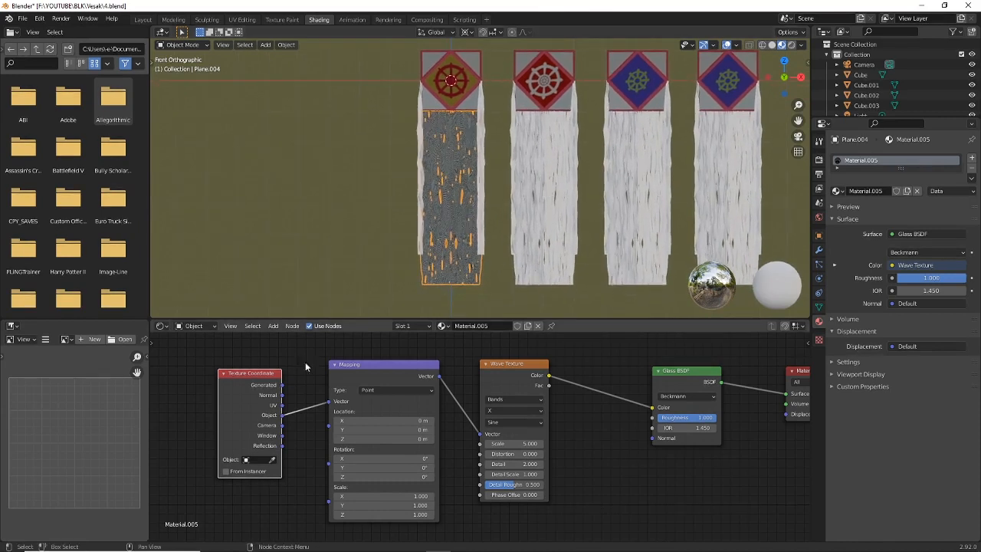
Link the Texture Coordinate node's UV output to the Mapping node's Vector input
{"action": "scroll", "coordinate": [478, 218], "scroll_direction": "up", "scroll_amount": 1}
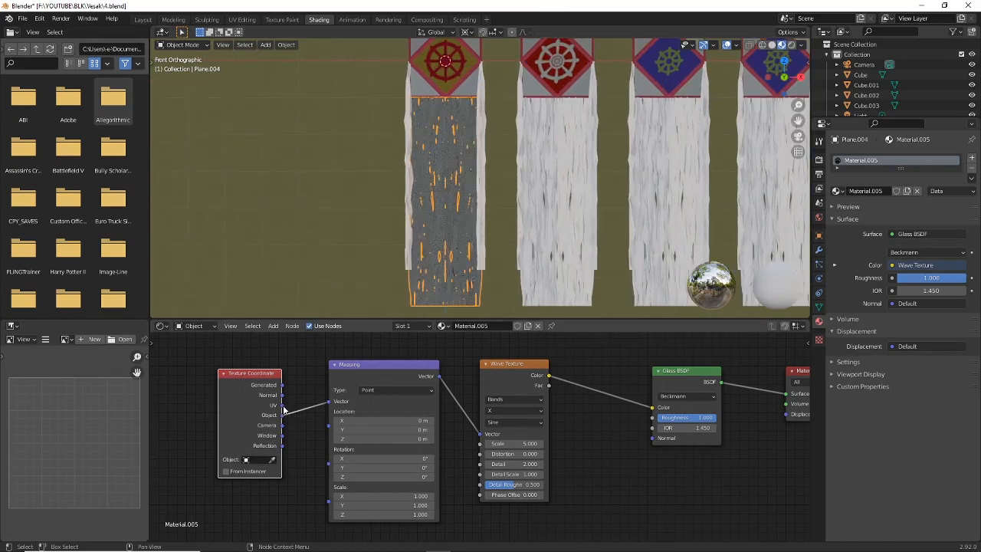
{"action": "left_click_drag", "start_coordinate": [284, 410], "coordinate": [282, 405]}
{"action": "scroll", "coordinate": [605, 146], "scroll_direction": "up", "scroll_amount": 1}
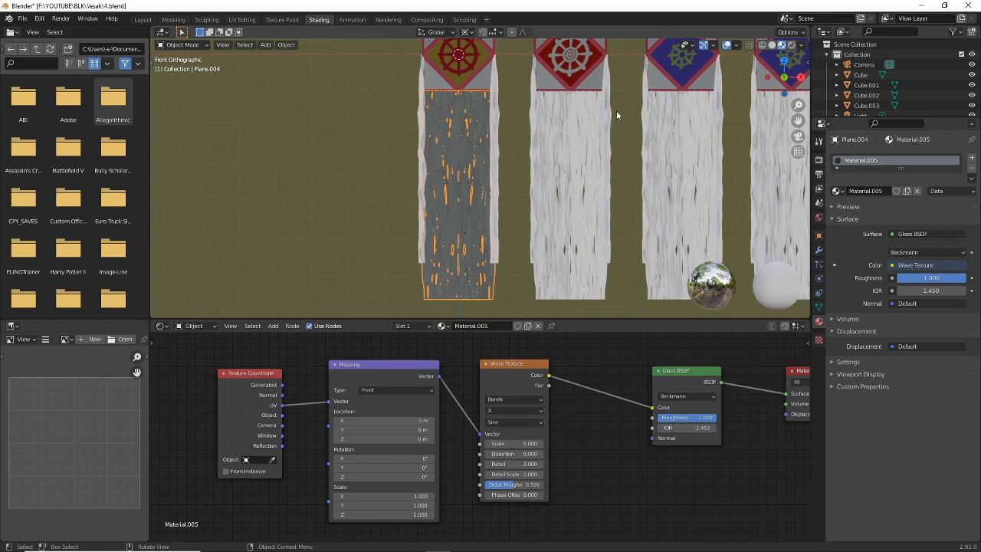
In the UV Editing workspace, select all of the front streamers' UVs and rotate them by 90 degrees
{"action": "left_click", "coordinate": [242, 19]}
{"action": "middle_click_drag", "start_coordinate": [700, 320], "coordinate": [688, 232], "text": "shift"}
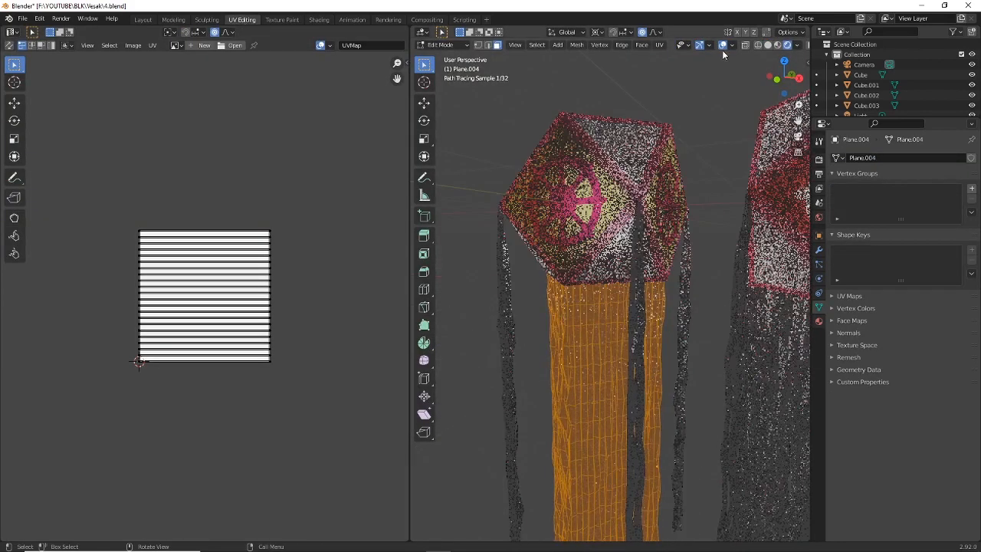
{"action": "left_click", "coordinate": [722, 48]}
{"action": "key", "text": "KP_1"}
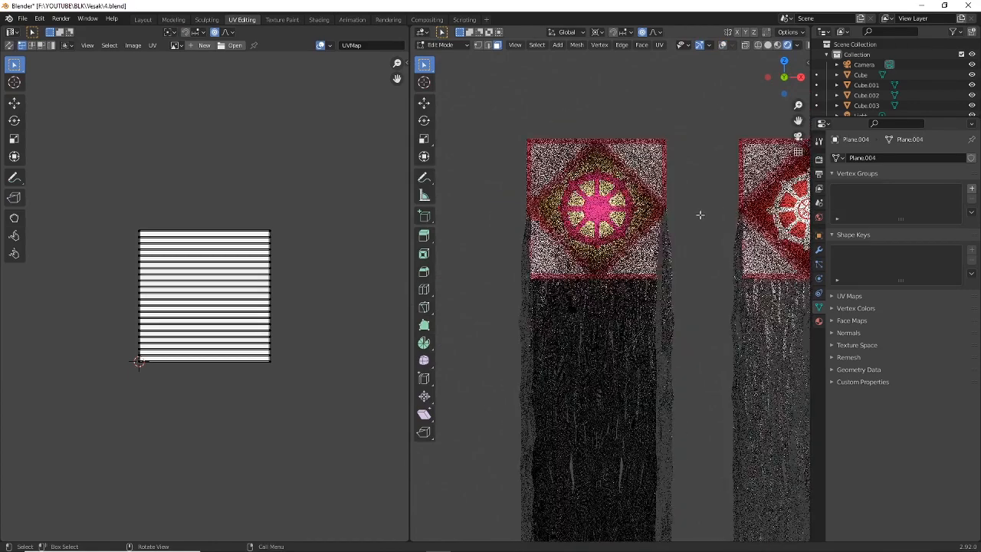
{"action": "scroll", "coordinate": [690, 233], "scroll_direction": "down", "scroll_amount": 2}
{"action": "middle_click_drag", "start_coordinate": [667, 267], "coordinate": [659, 213], "text": "shift"}
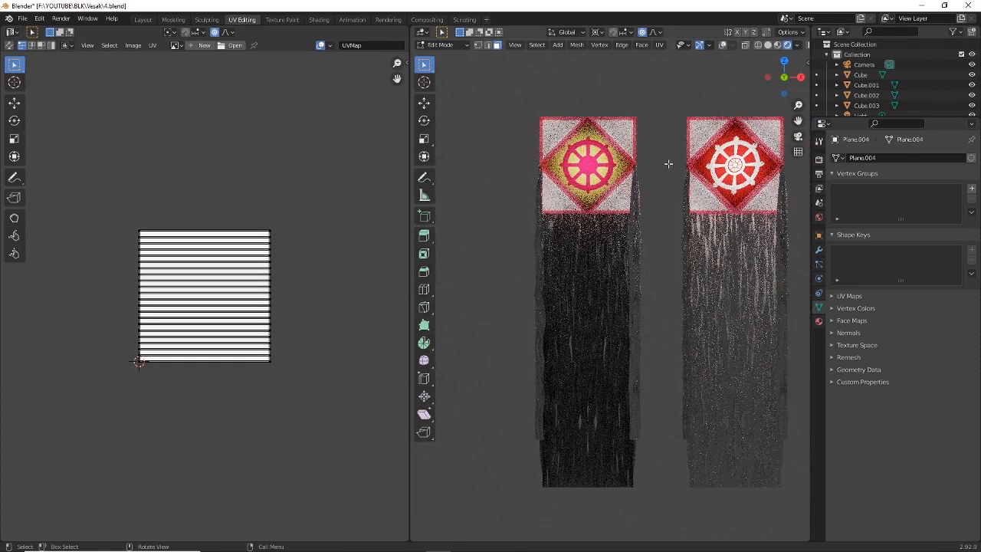
{"action": "left_click", "coordinate": [722, 46]}
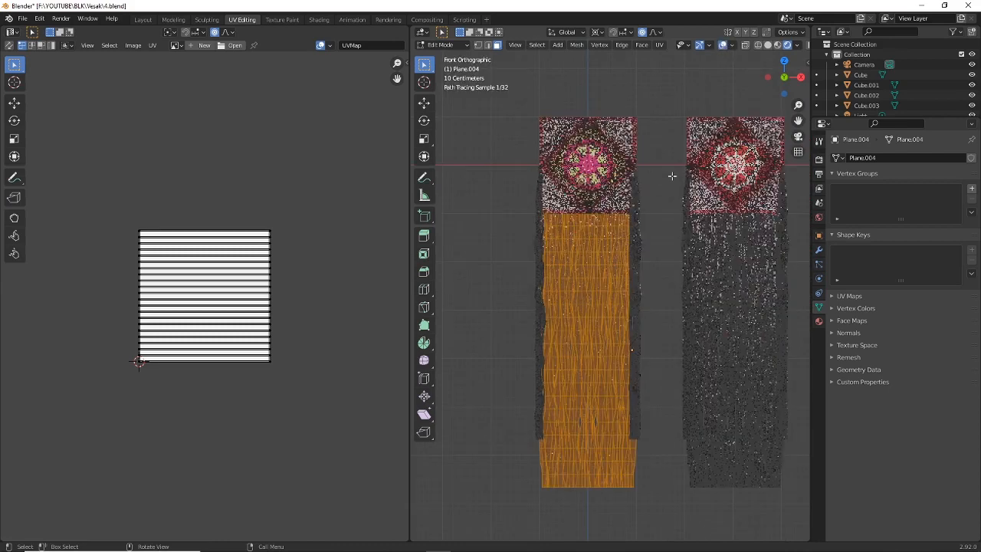
{"action": "left_click_drag", "start_coordinate": [81, 185], "coordinate": [326, 396]}
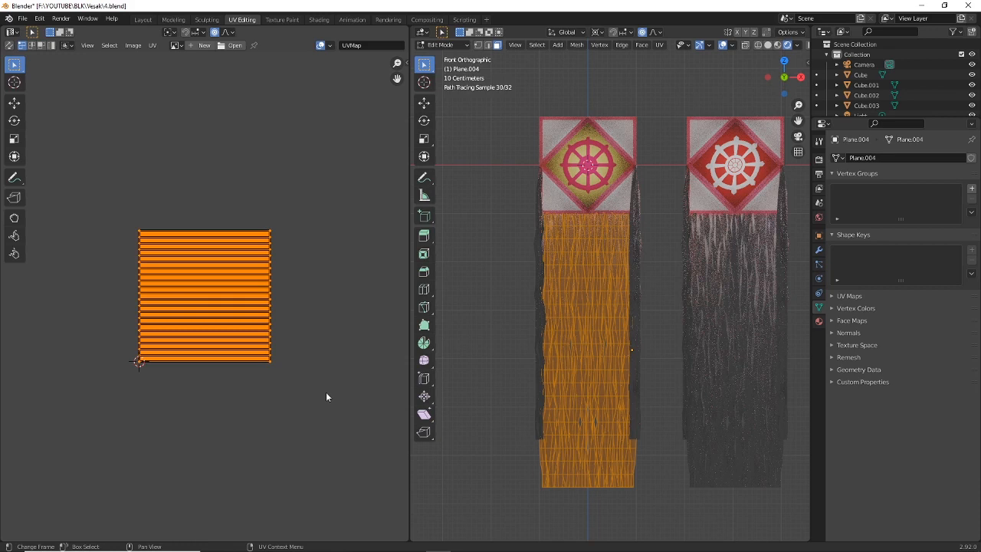
{"action": "left_click", "coordinate": [722, 46]}
{"action": "scroll", "coordinate": [681, 157], "scroll_direction": "up", "scroll_amount": 1}
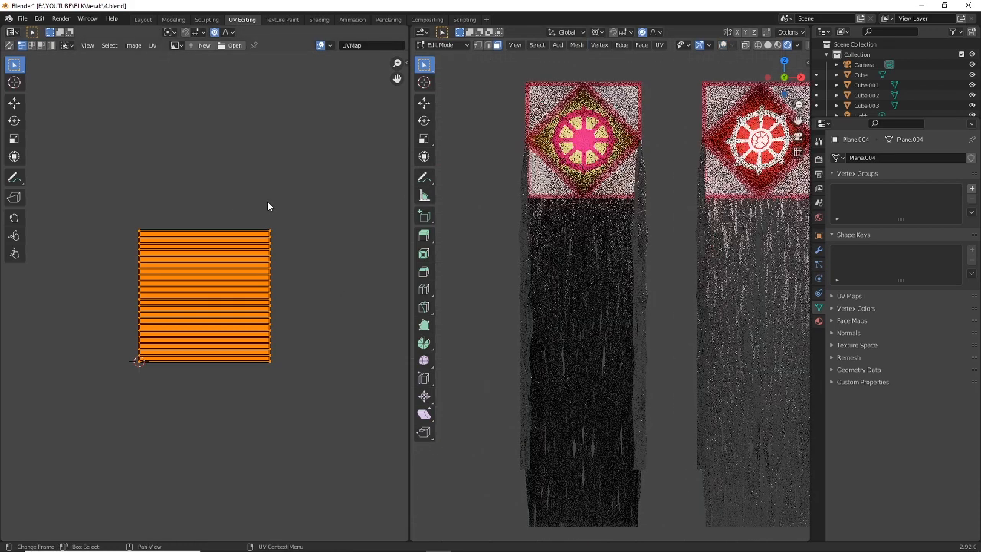
{"action": "type", "text": "r"}
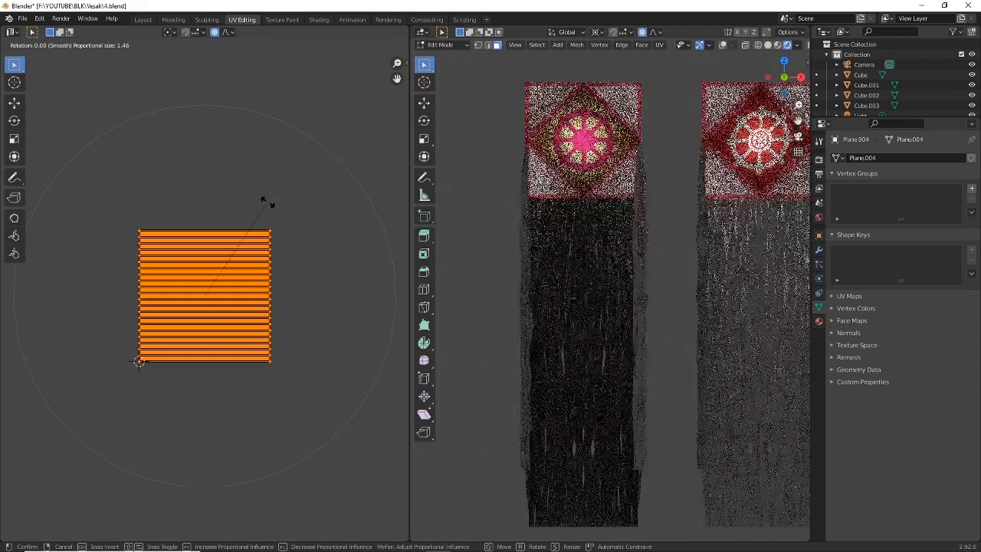
{"action": "type", "text": "90"}
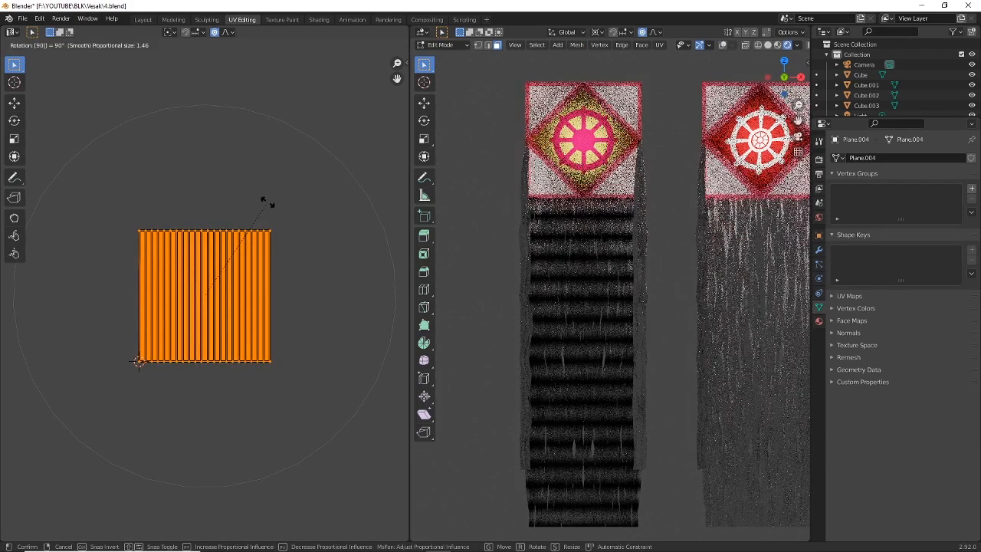
{"action": "key", "text": "Return"}
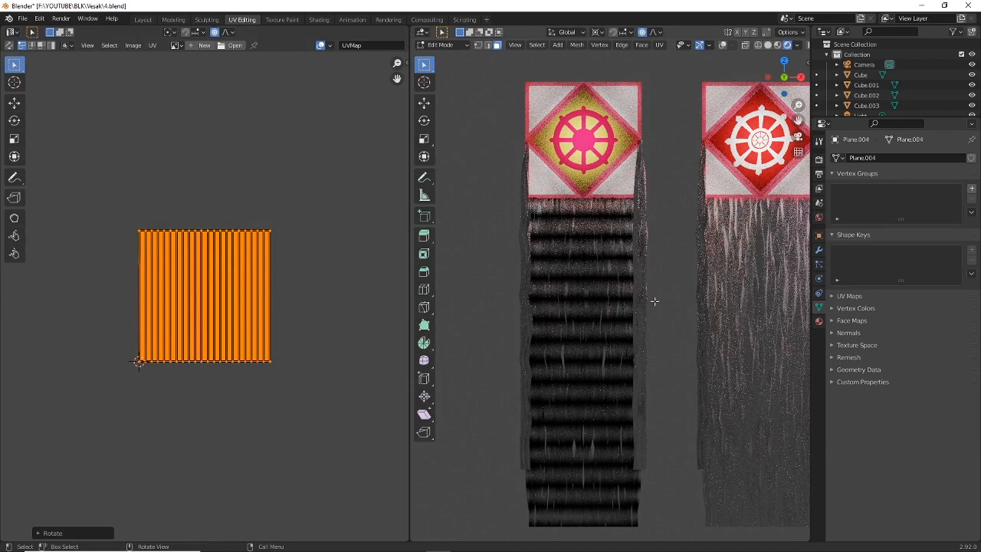
Return to the Shading workspace, rearrange the Mapping and Wave Texture nodes, and set the wave scale to 1.000
{"action": "left_click", "coordinate": [319, 19]}
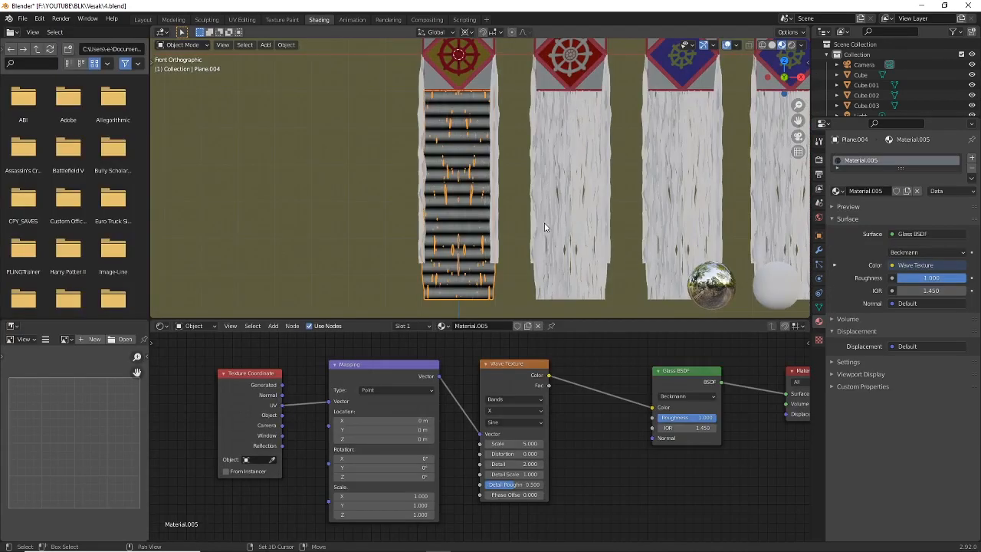
{"action": "middle_click_drag", "start_coordinate": [546, 223], "coordinate": [557, 212], "text": "shift"}
{"action": "left_click_drag", "start_coordinate": [406, 366], "coordinate": [387, 366]}
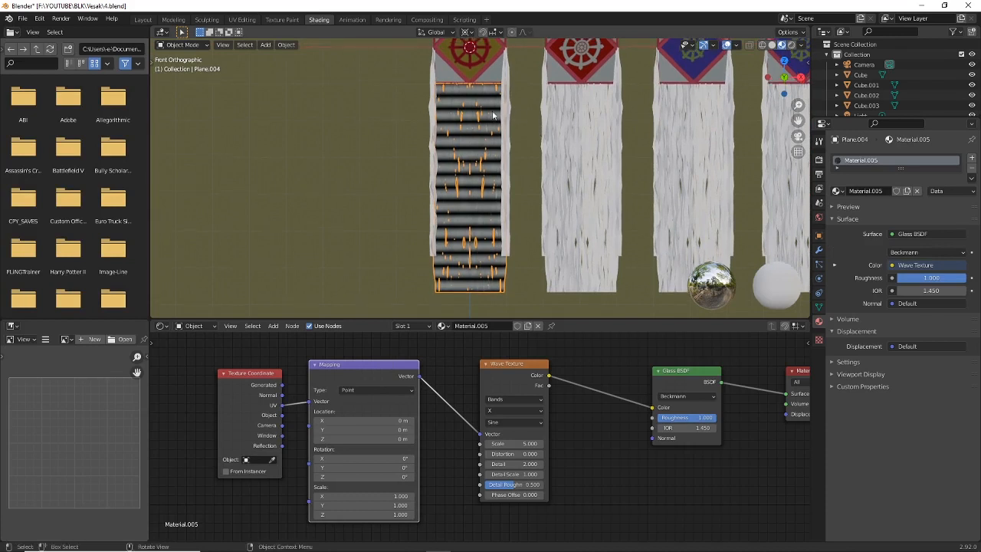
{"action": "left_click_drag", "start_coordinate": [528, 366], "coordinate": [507, 364]}
{"action": "mouse_move", "coordinate": [491, 442]}
{"action": "left_mouse_down"}
{"action": "mouse_move", "coordinate": [464, 442]}
{"action": "mouse_move", "coordinate": [496, 442]}
{"action": "left_mouse_up"}
{"action": "left_click", "coordinate": [497, 442]}
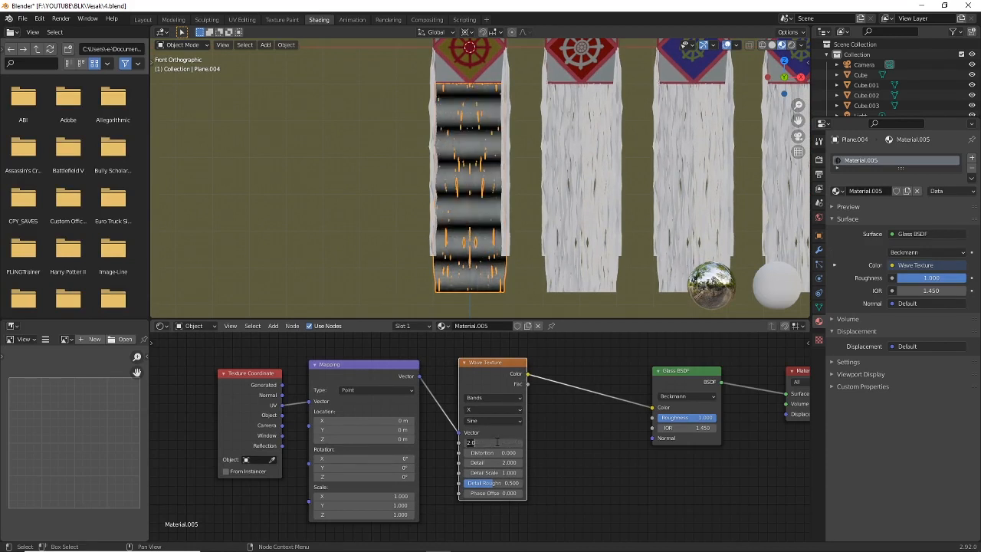
{"action": "type", "text": "1"}
{"action": "key", "text": "Return"}
Set the Mapping node's X scale to 0.700 and reset its X location to 0 m
{"action": "left_click", "coordinate": [360, 496]}
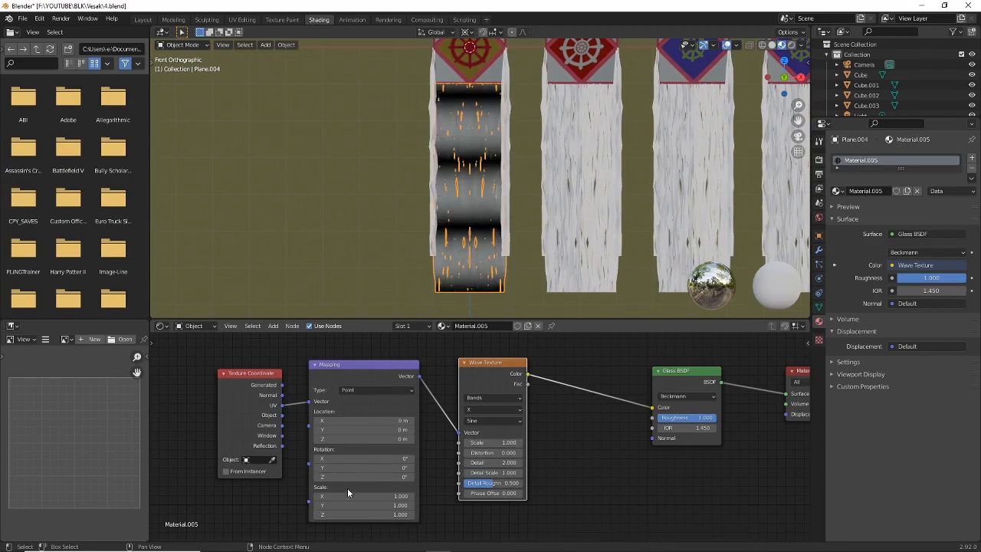
{"action": "type", "text": "-0.1"}
{"action": "key", "text": "Return"}
{"action": "left_click_drag", "start_coordinate": [360, 496], "coordinate": [397, 496]}
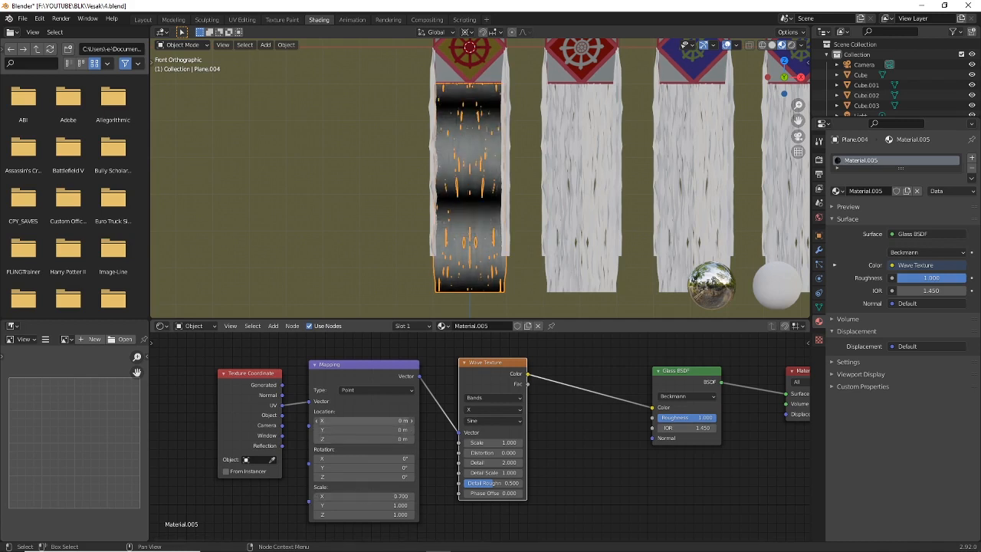
{"action": "mouse_move", "coordinate": [362, 421]}
{"action": "left_mouse_down"}
{"action": "mouse_move", "coordinate": [385, 421]}
{"action": "mouse_move", "coordinate": [360, 423]}
{"action": "left_mouse_up"}
{"action": "key", "text": "BackSpace"}
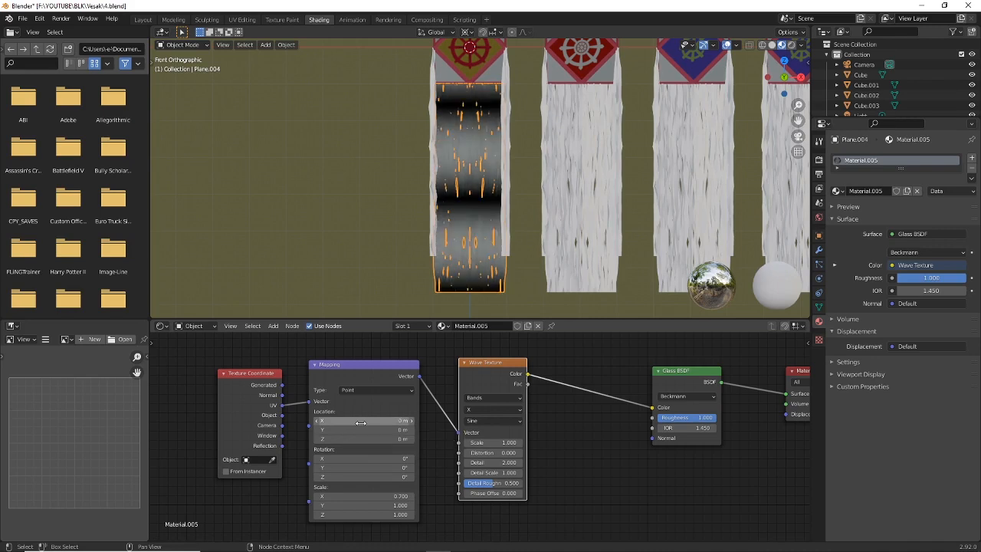
Check the streamers' wave bands in Rendered shading with overlays hidden and return to Material Preview
{"action": "scroll", "coordinate": [613, 446], "scroll_direction": "down", "scroll_amount": 2}
{"action": "scroll", "coordinate": [600, 123], "scroll_direction": "up", "scroll_amount": 1}
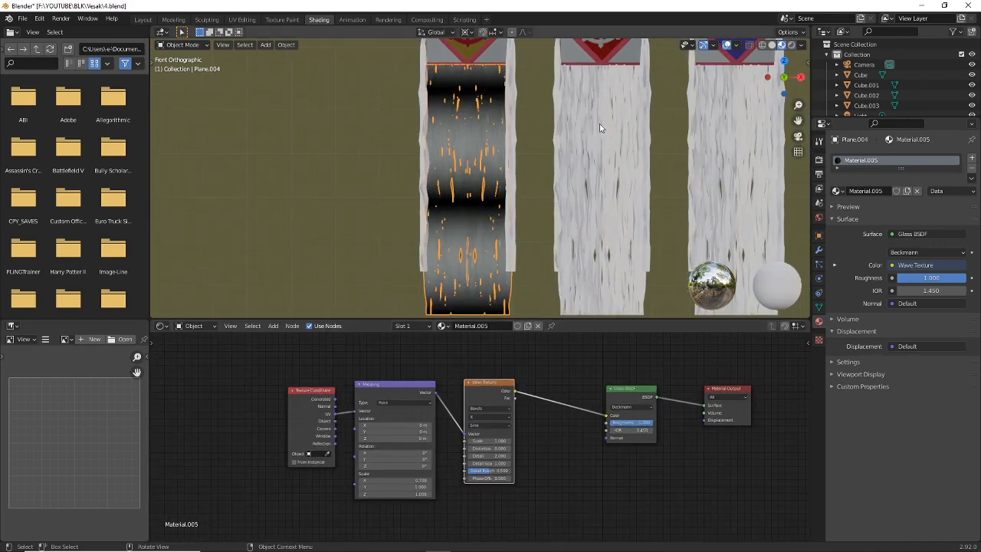
{"action": "left_click", "coordinate": [790, 44]}
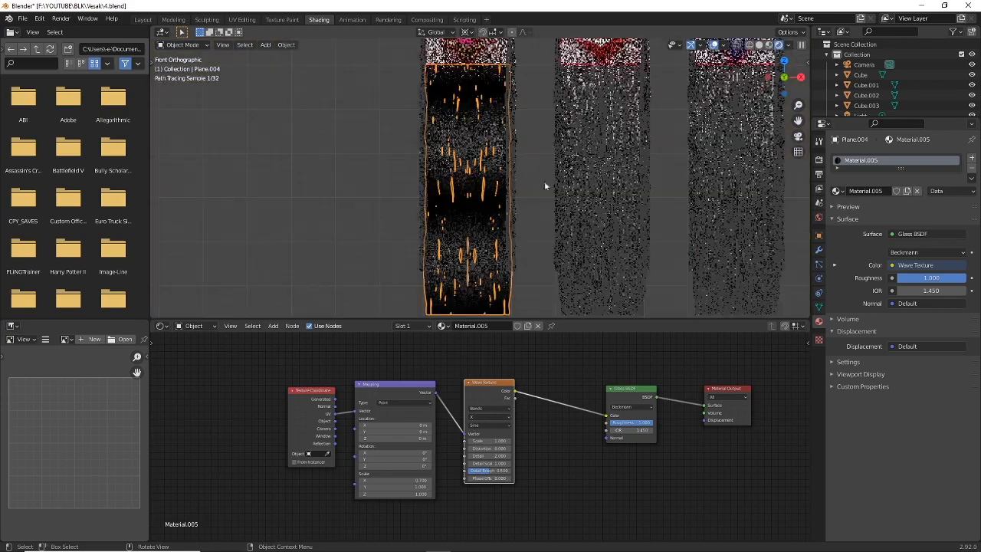
{"action": "left_click", "coordinate": [714, 45]}
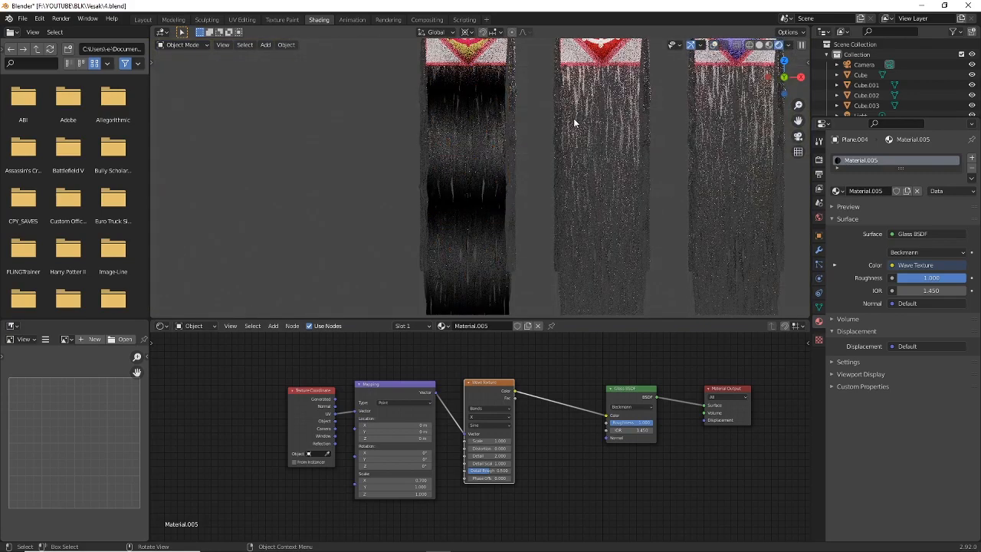
{"action": "scroll", "coordinate": [535, 141], "scroll_direction": "down", "scroll_amount": 2}
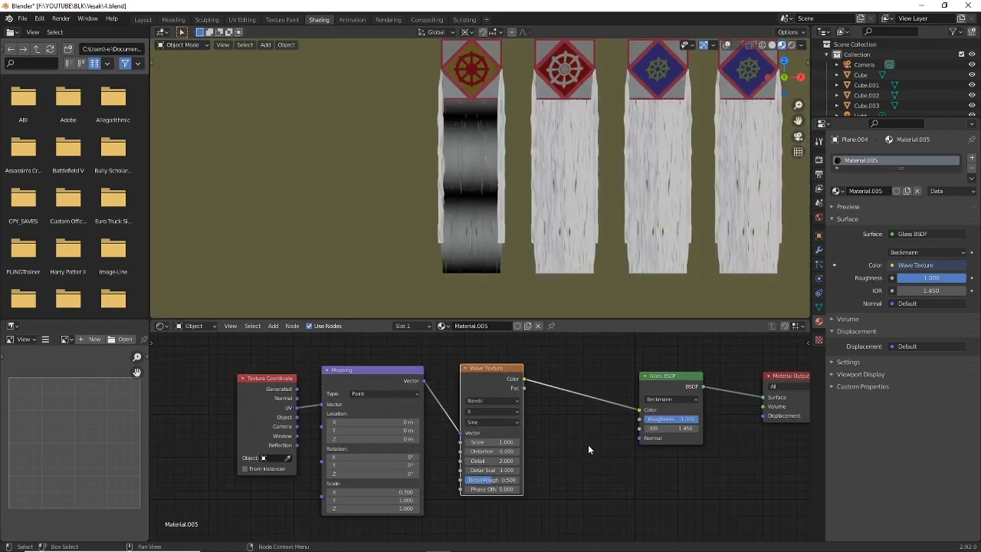
{"action": "middle_click_drag", "start_coordinate": [588, 445], "coordinate": [531, 444]}
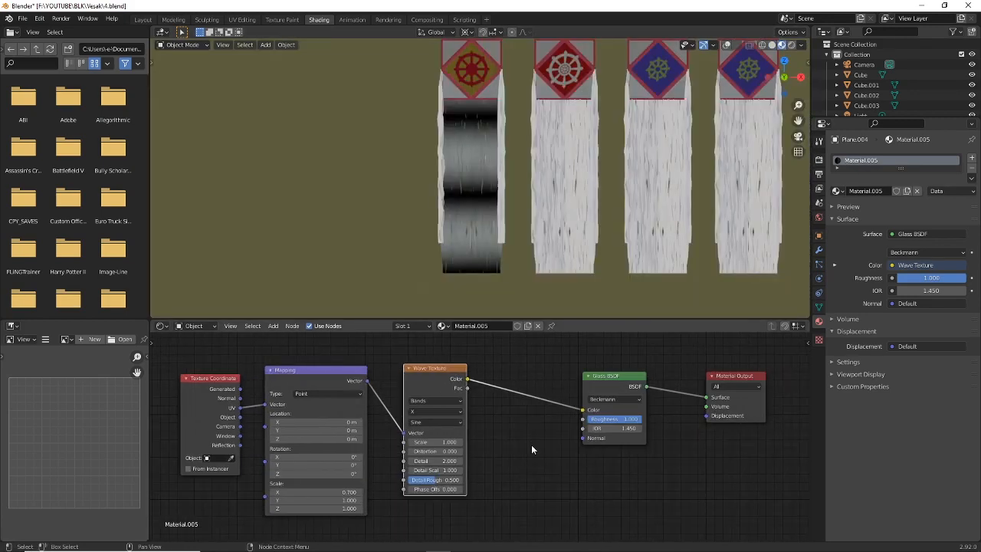
Add a ColorRamp node and insert it between the Wave Texture and the Glass BSDF colour
{"action": "key", "text": "shift+a"}
{"action": "left_click", "coordinate": [543, 361]}
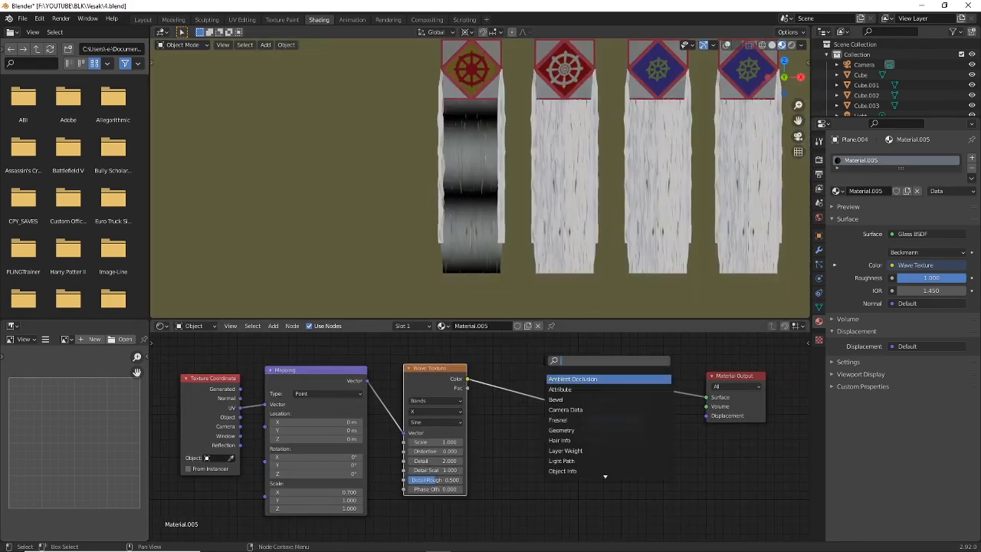
{"action": "type", "text": "color"}
{"action": "key", "text": "Down"}
{"action": "key", "text": "Return"}
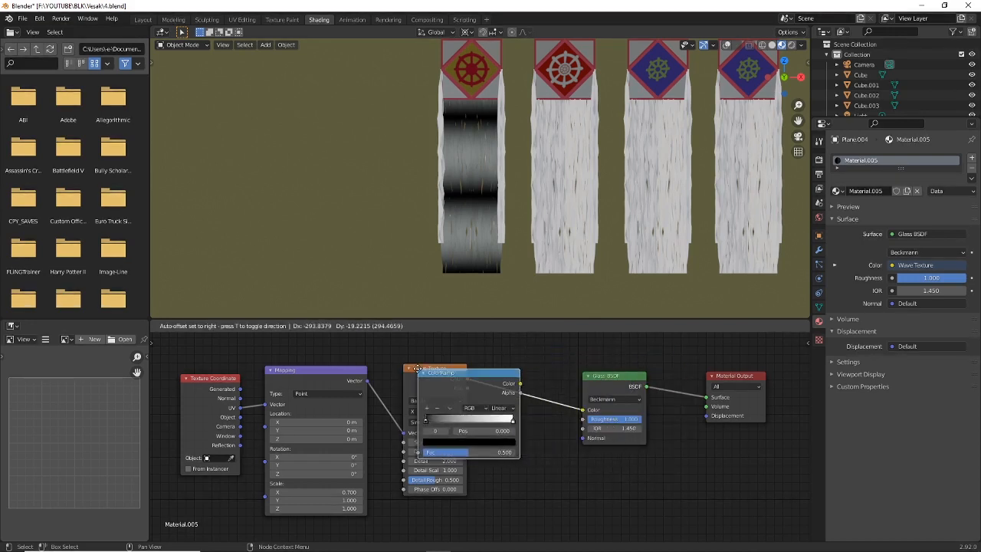
{"action": "left_click", "coordinate": [515, 357]}
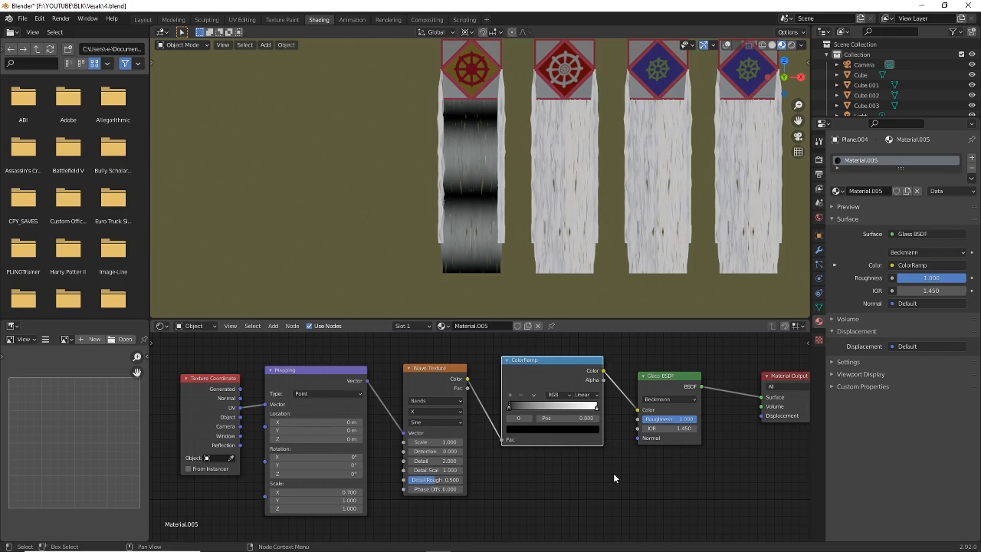
Set the ColorRamp's interpolation to Constant and move its white stop to about 0.55 for hard-edged bands
{"action": "left_click", "coordinate": [597, 407]}
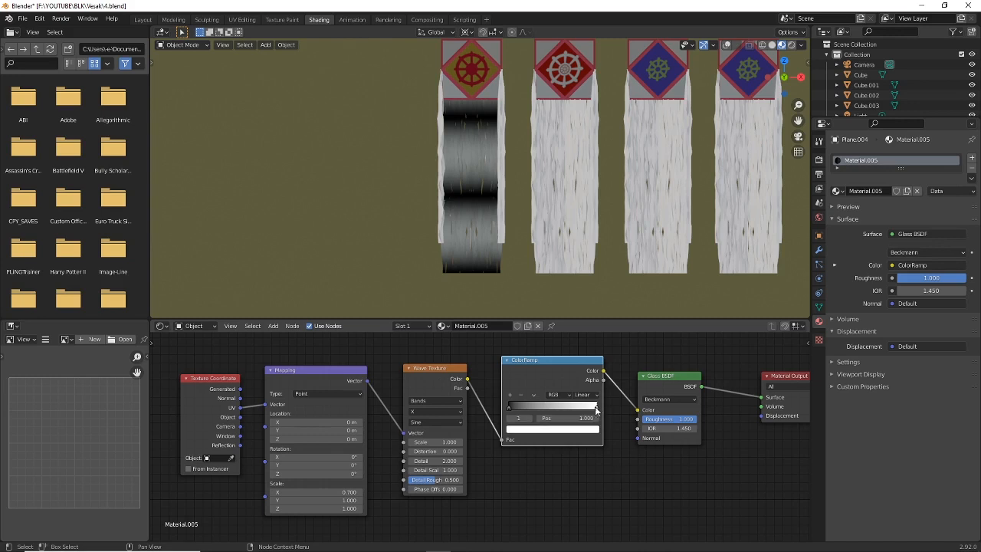
{"action": "mouse_move", "coordinate": [596, 410]}
{"action": "left_mouse_down"}
{"action": "mouse_move", "coordinate": [554, 410]}
{"action": "mouse_move", "coordinate": [589, 413]}
{"action": "left_mouse_up"}
{"action": "left_click", "coordinate": [587, 395]}
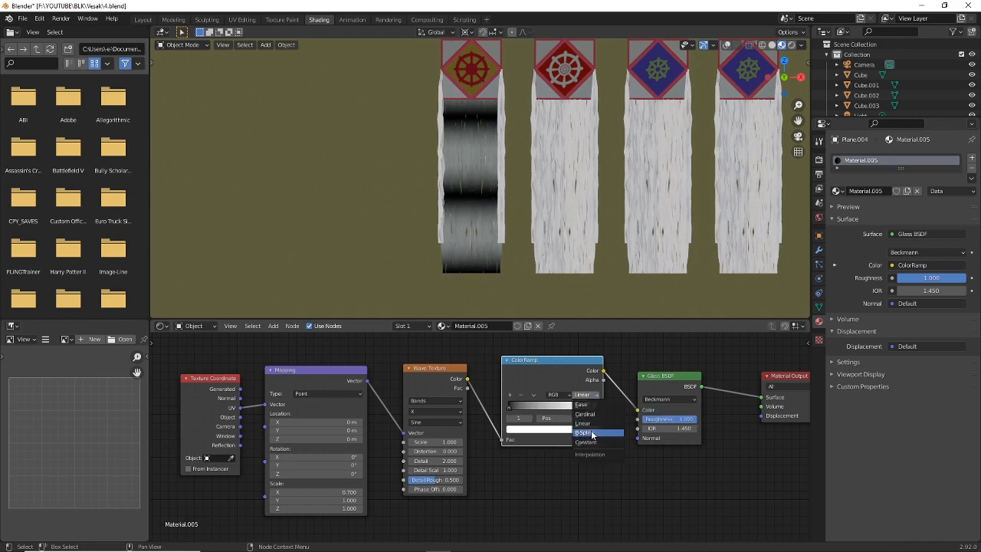
{"action": "left_click", "coordinate": [595, 443]}
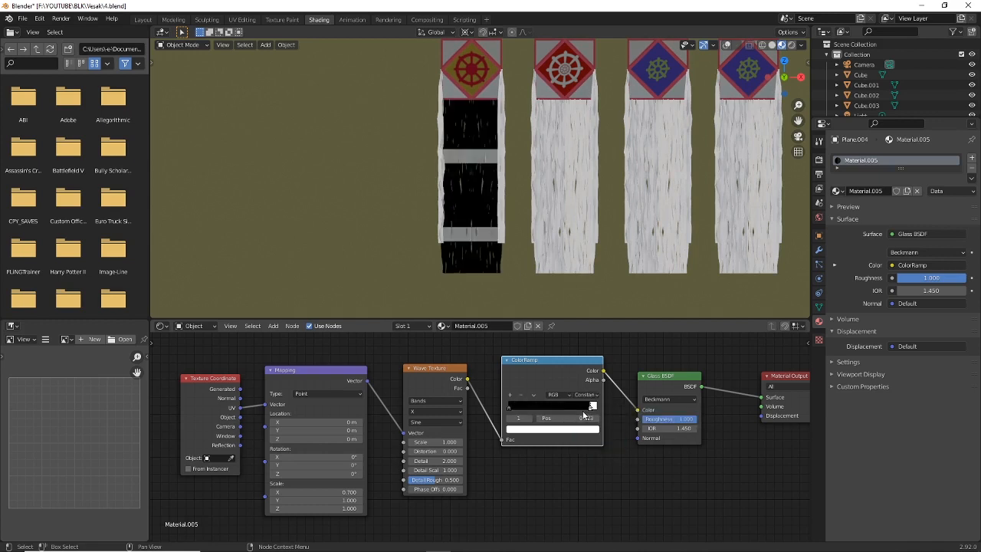
{"action": "left_click_drag", "start_coordinate": [592, 408], "coordinate": [557, 408]}
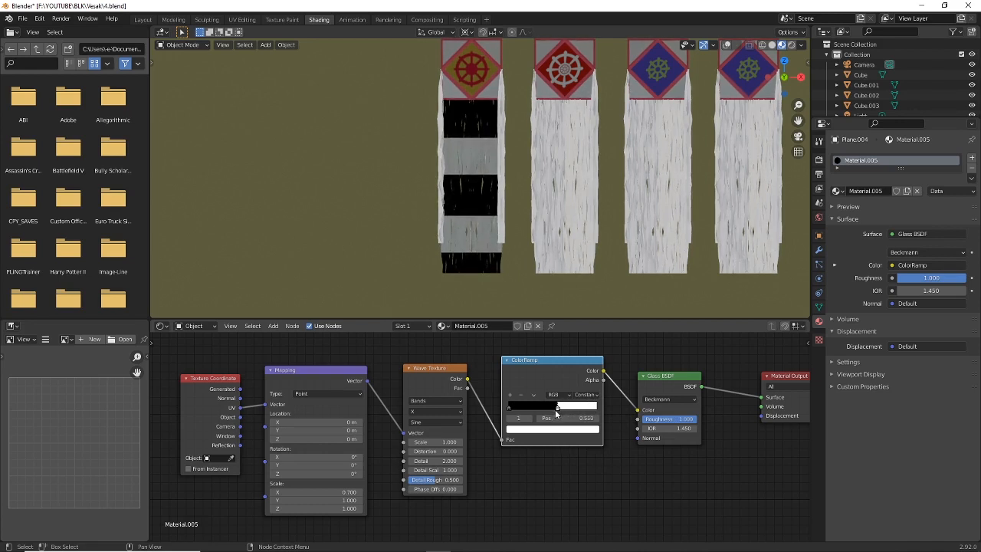
{"action": "scroll", "coordinate": [414, 144], "scroll_direction": "up", "scroll_amount": 5}
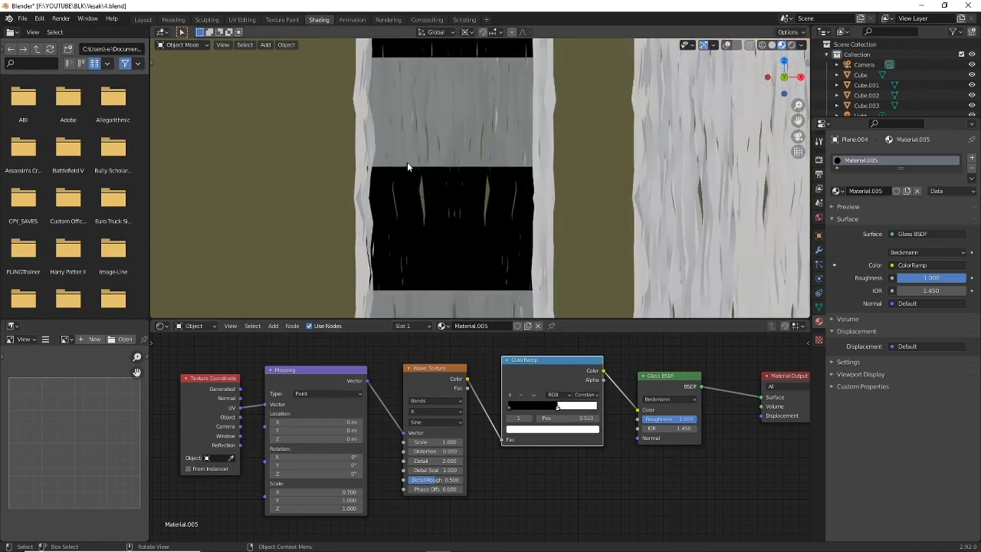
{"action": "scroll", "coordinate": [460, 159], "scroll_direction": "down", "scroll_amount": 4}
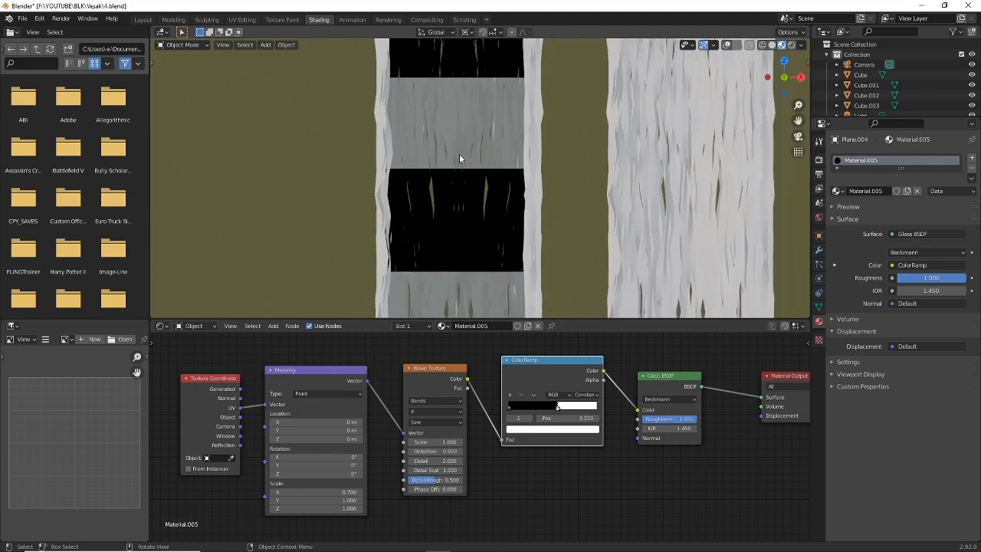
Change the ColorRamp's first stop from black to a bright red
{"action": "left_click", "coordinate": [510, 418]}
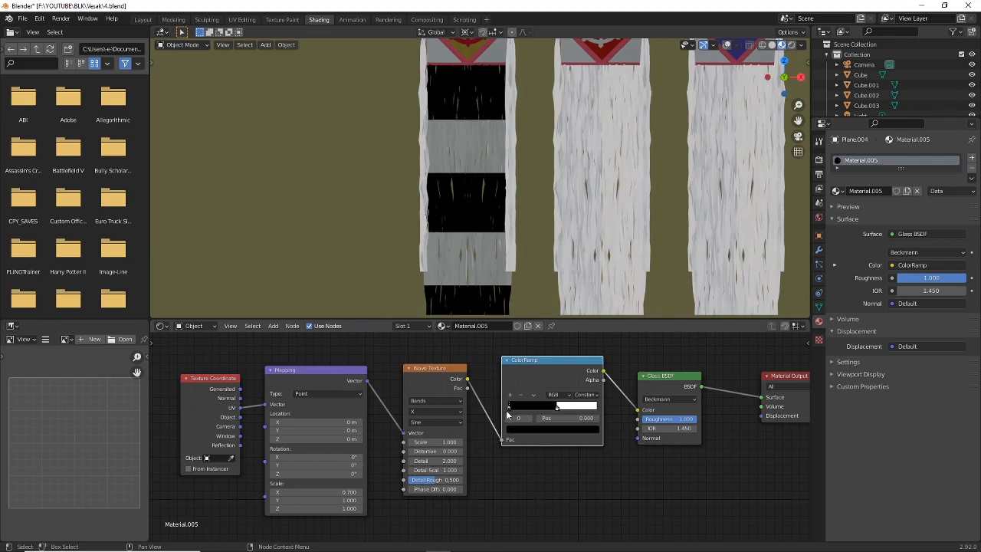
{"action": "left_click", "coordinate": [536, 429]}
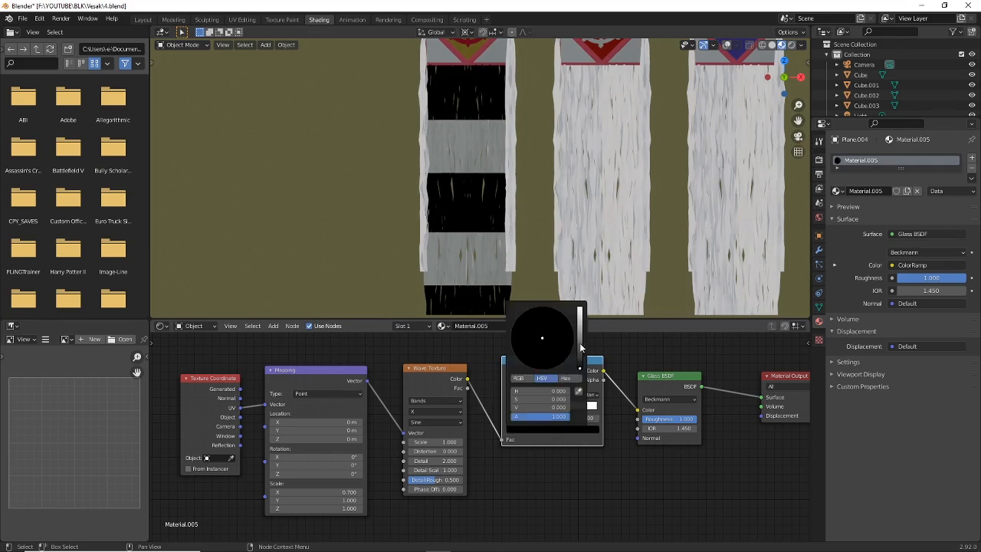
{"action": "left_click_drag", "start_coordinate": [580, 346], "coordinate": [579, 315]}
{"action": "left_click", "coordinate": [552, 348]}
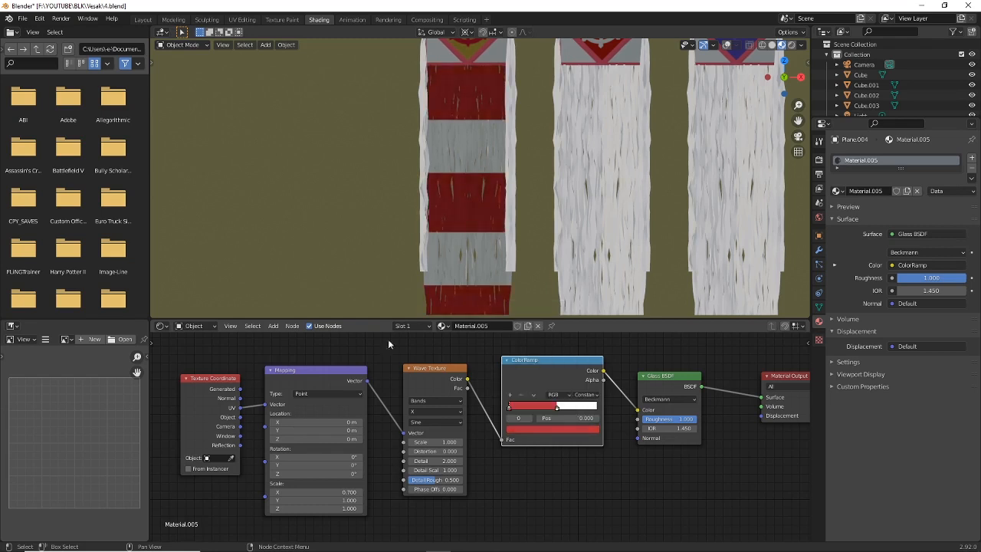
Change the ColorRamp's second stop to a light yellow-orange
{"action": "left_click", "coordinate": [557, 407]}
{"action": "scroll", "coordinate": [590, 208], "scroll_direction": "down", "scroll_amount": 3}
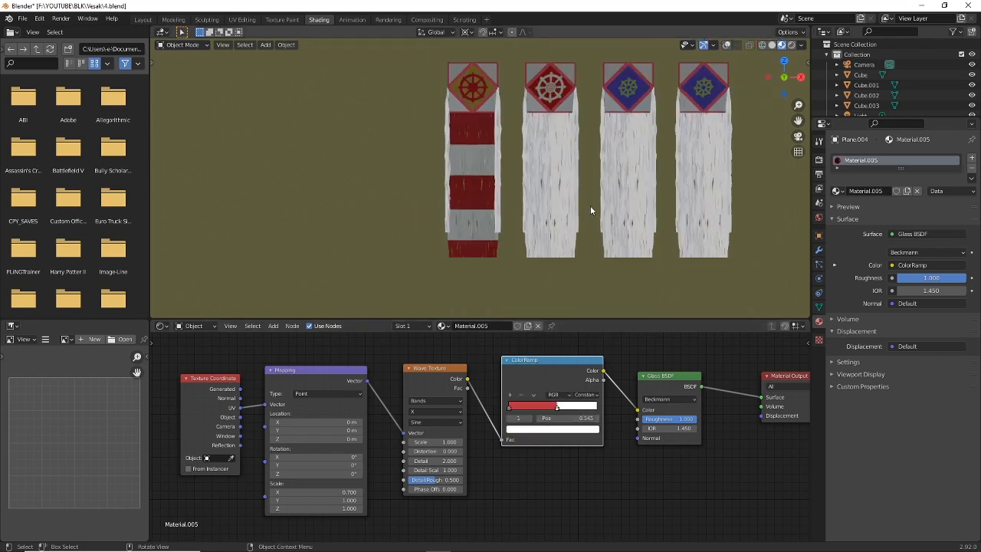
{"action": "scroll", "coordinate": [590, 208], "scroll_direction": "up", "scroll_amount": 1}
{"action": "left_click", "coordinate": [565, 429]}
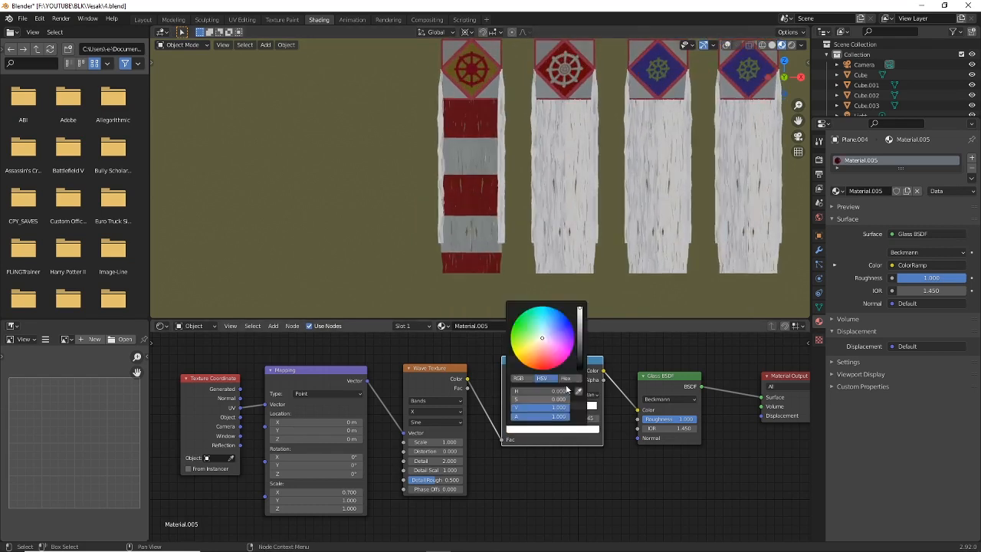
{"action": "left_click", "coordinate": [558, 348]}
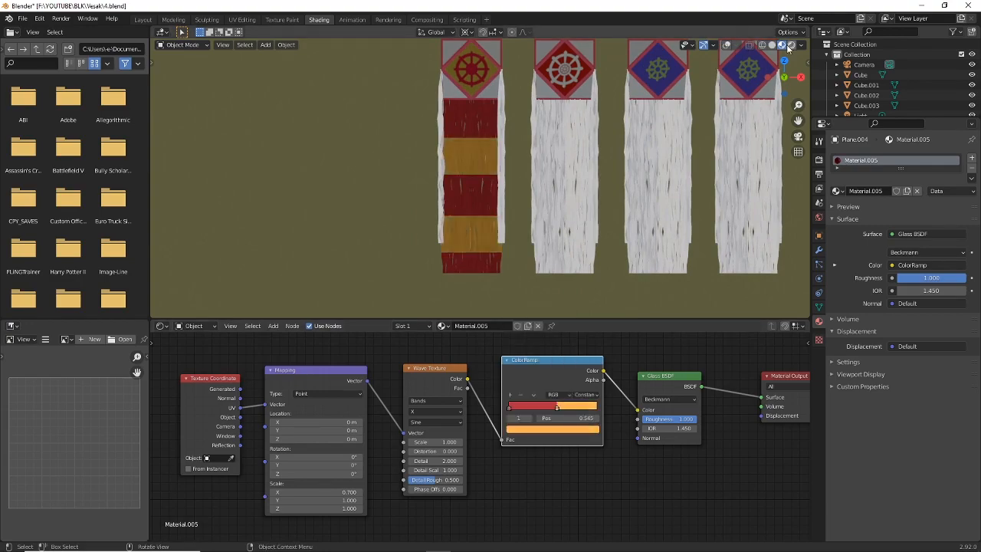
Check the coloured streamer bands across the lantern row in Rendered shading and return to Solid shading
{"action": "left_click", "coordinate": [790, 46]}
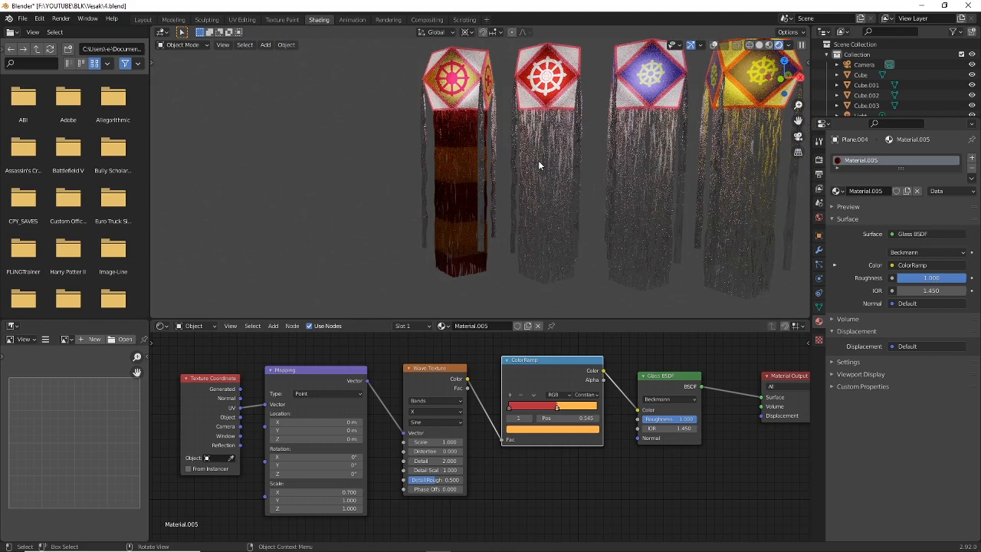
{"action": "left_click", "coordinate": [769, 46]}
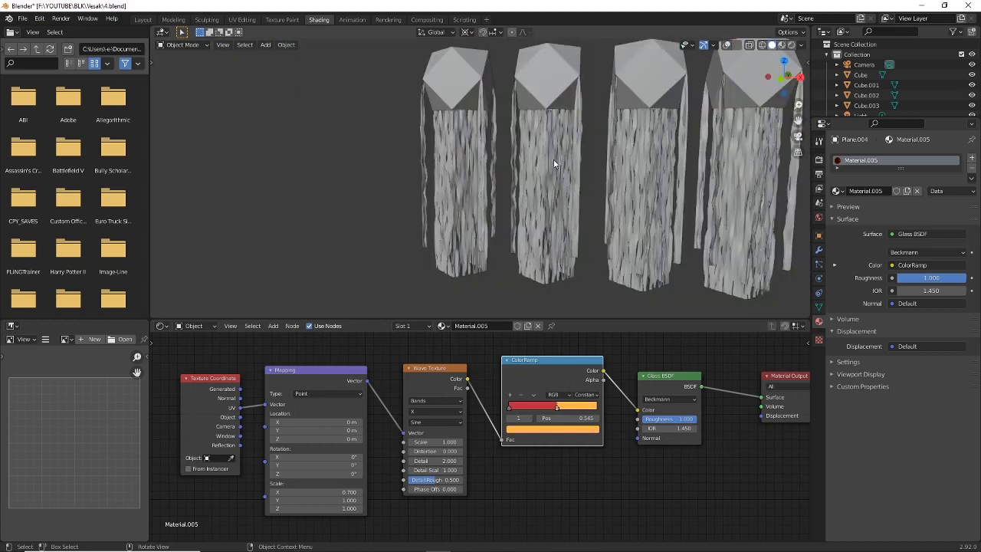
{"action": "left_click", "coordinate": [791, 45]}
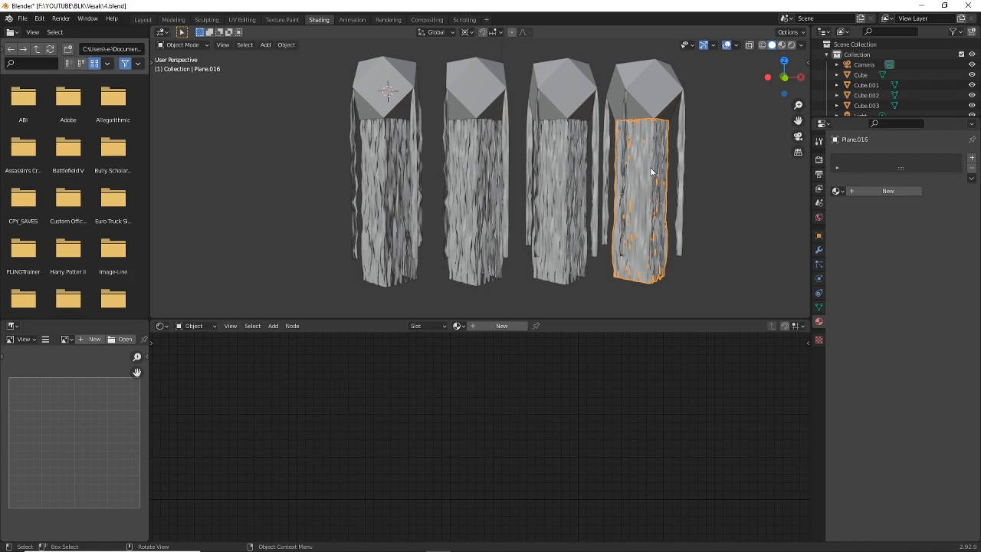
Select all four lanterns' main streamers with the banded ones active and link their material to the others in Rendered shading
{"action": "left_click", "coordinate": [568, 173], "text": "shift"}
{"action": "left_click", "coordinate": [476, 185], "text": "shift"}
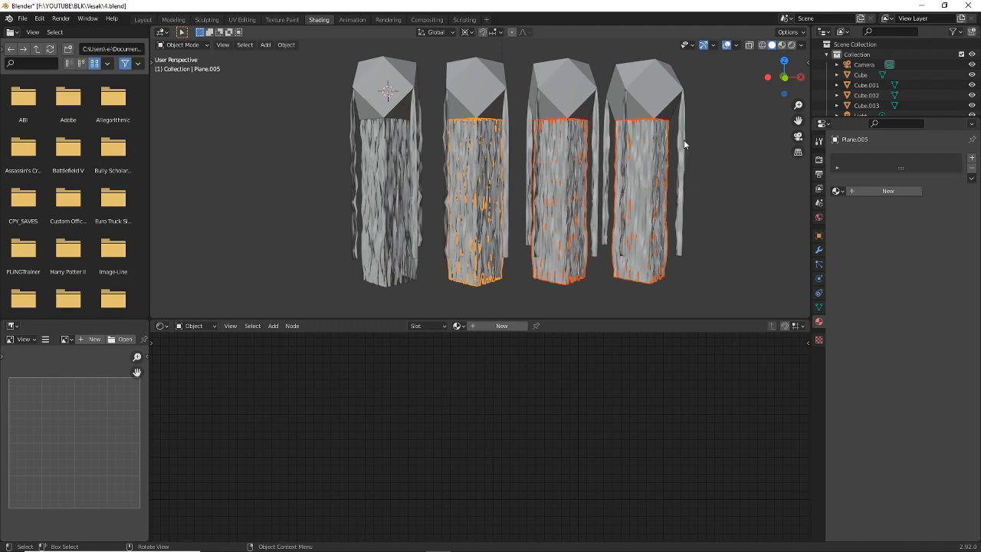
{"action": "left_click", "coordinate": [387, 176], "text": "shift"}
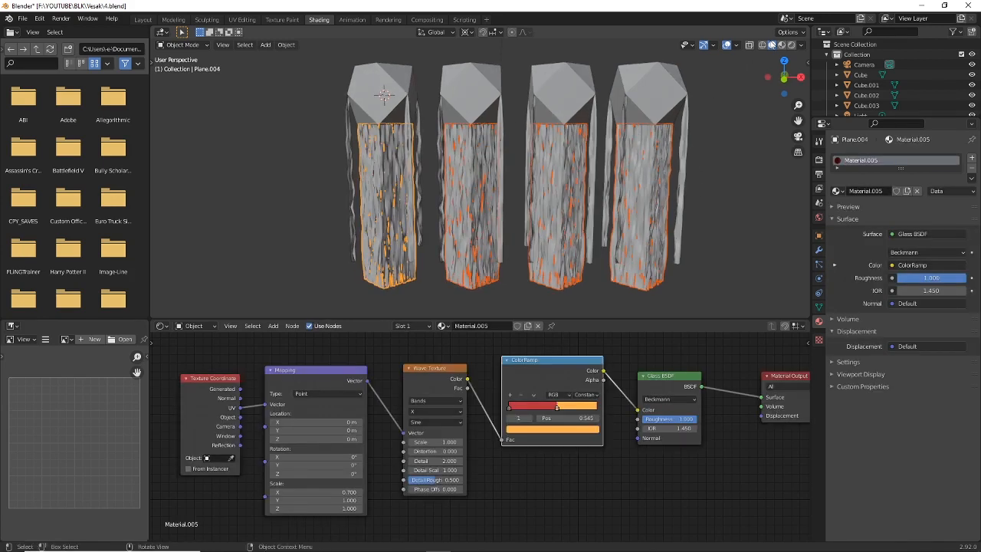
{"action": "left_click", "coordinate": [792, 45]}
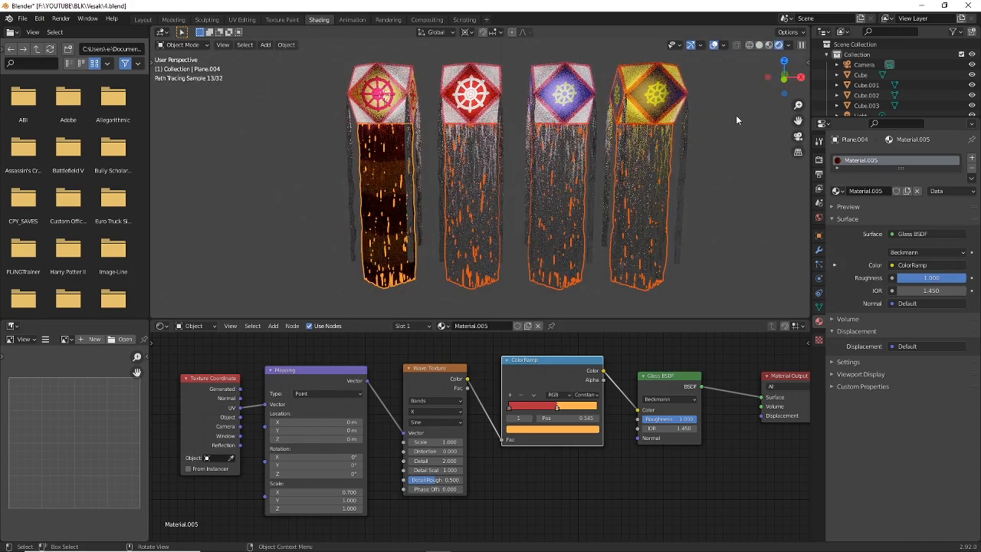
{"action": "key", "text": "ctrl+l"}
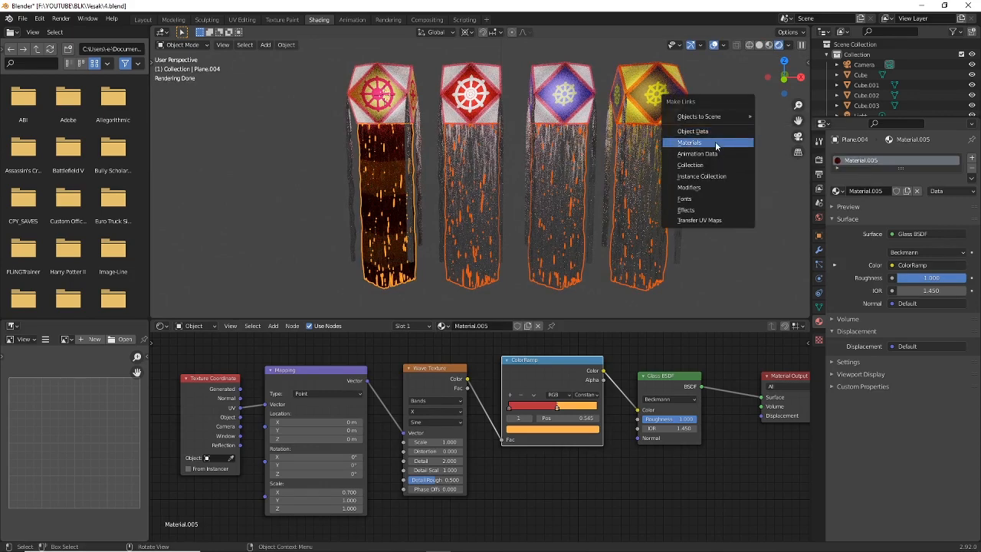
{"action": "left_click", "coordinate": [715, 143]}
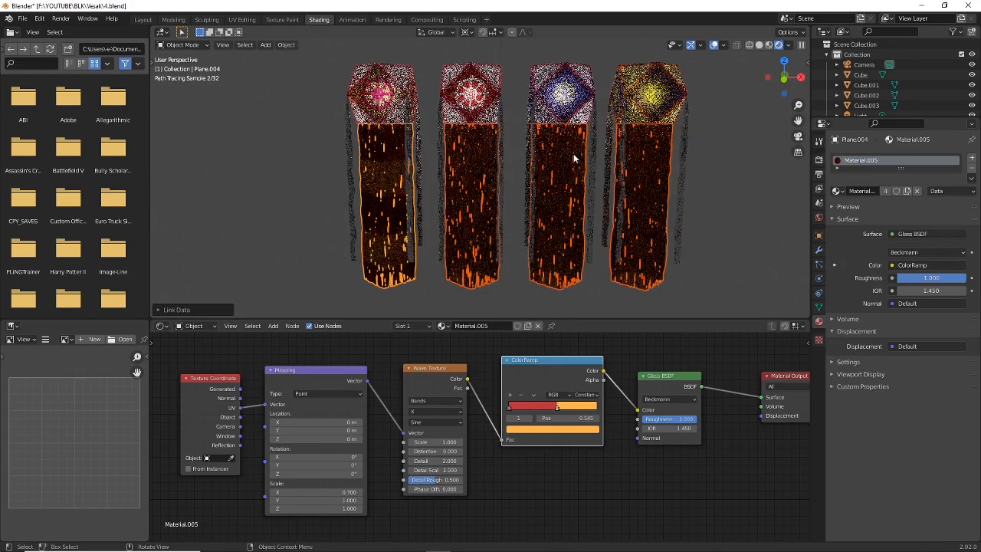
Inspect the linked streamers without overlays, link the first lantern's streamer object data to the other three, and deselect everything
{"action": "left_click", "coordinate": [714, 45]}
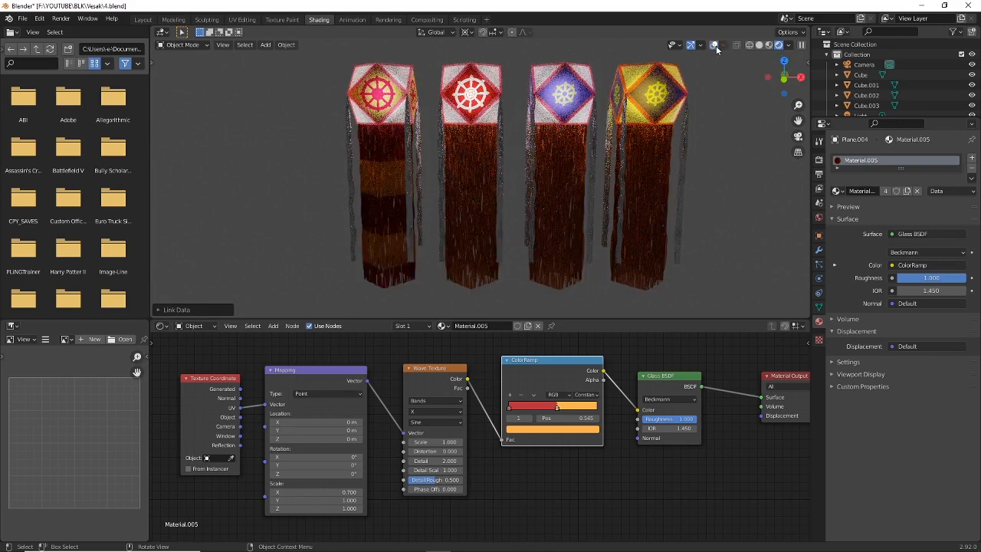
{"action": "scroll", "coordinate": [677, 137], "scroll_direction": "up", "scroll_amount": 2}
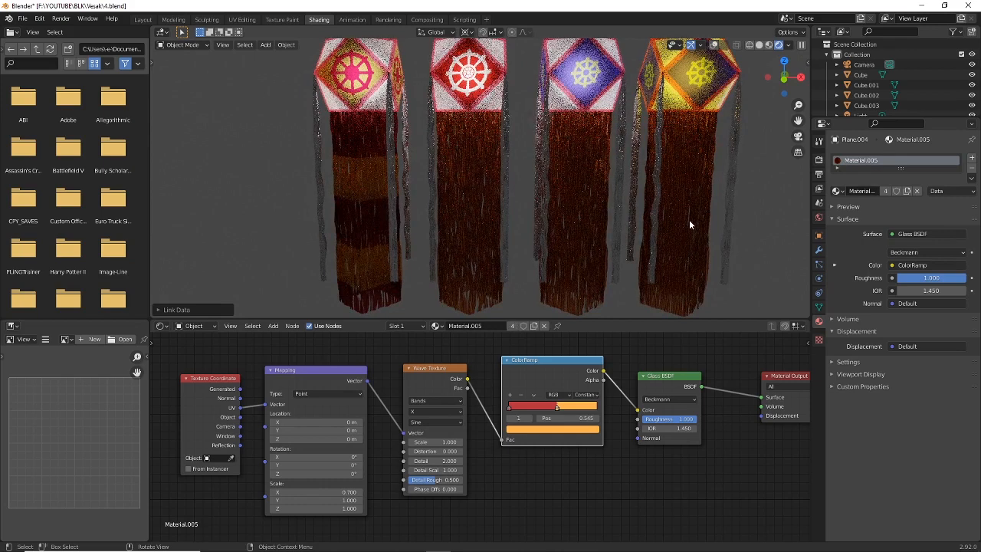
{"action": "scroll", "coordinate": [689, 219], "scroll_direction": "down", "scroll_amount": 1}
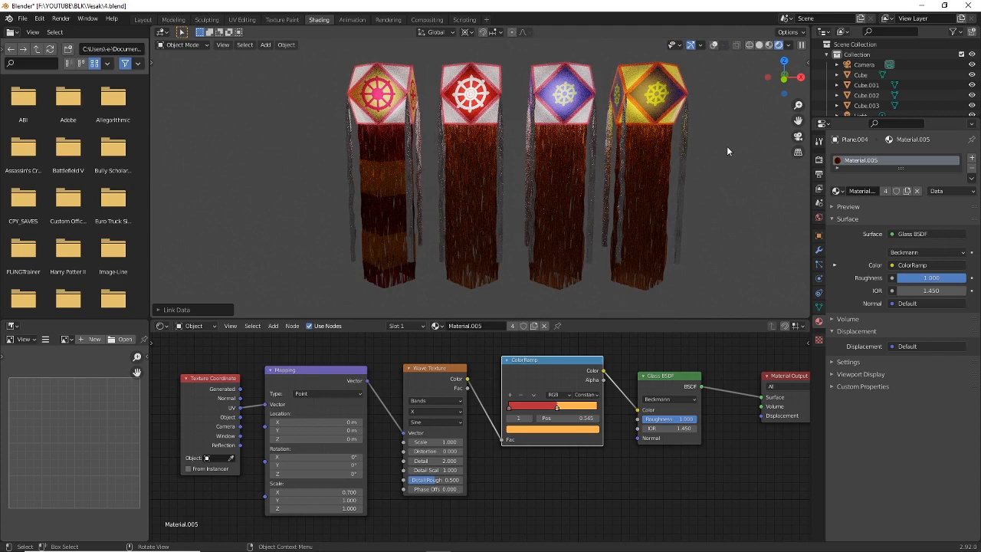
{"action": "left_click", "coordinate": [715, 44]}
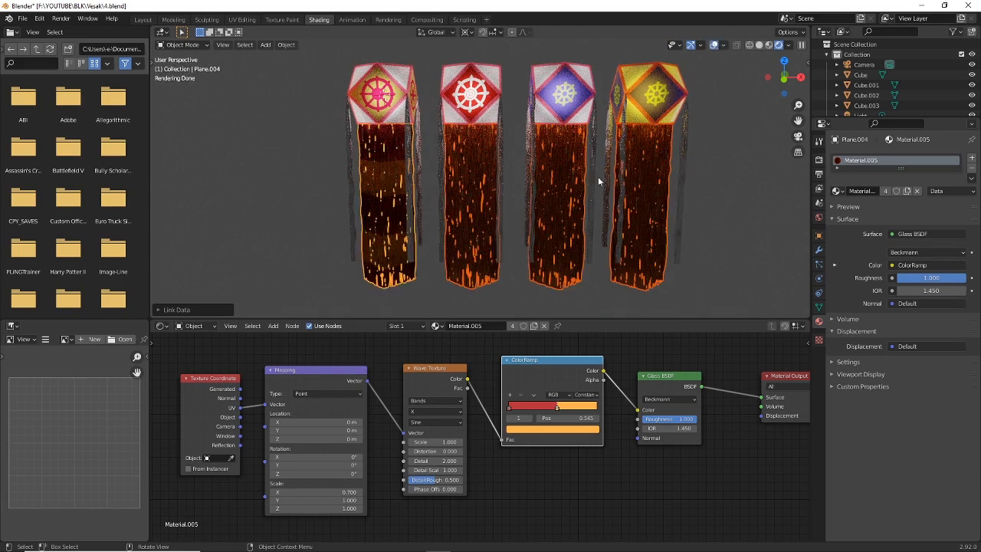
{"action": "key", "text": "ctrl+l"}
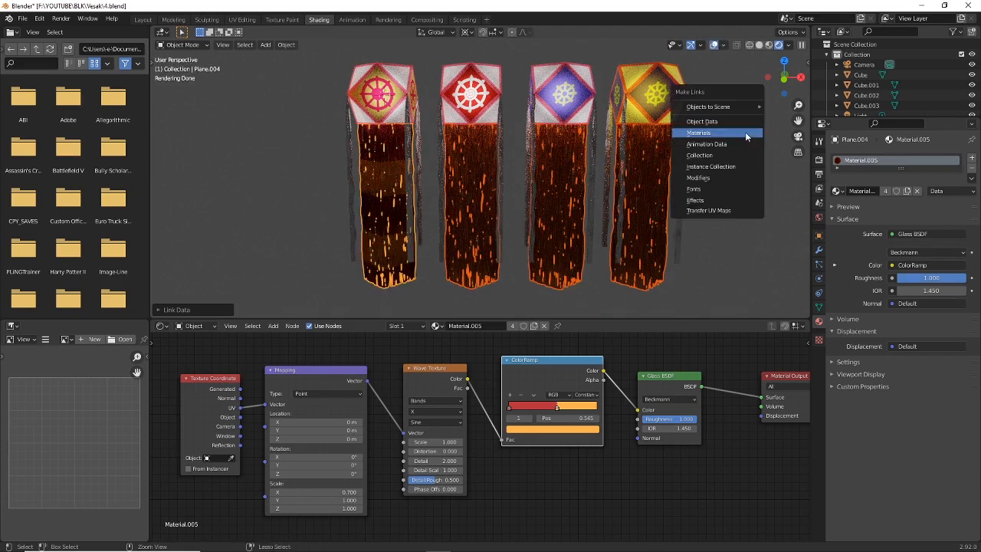
{"action": "left_click", "coordinate": [746, 125]}
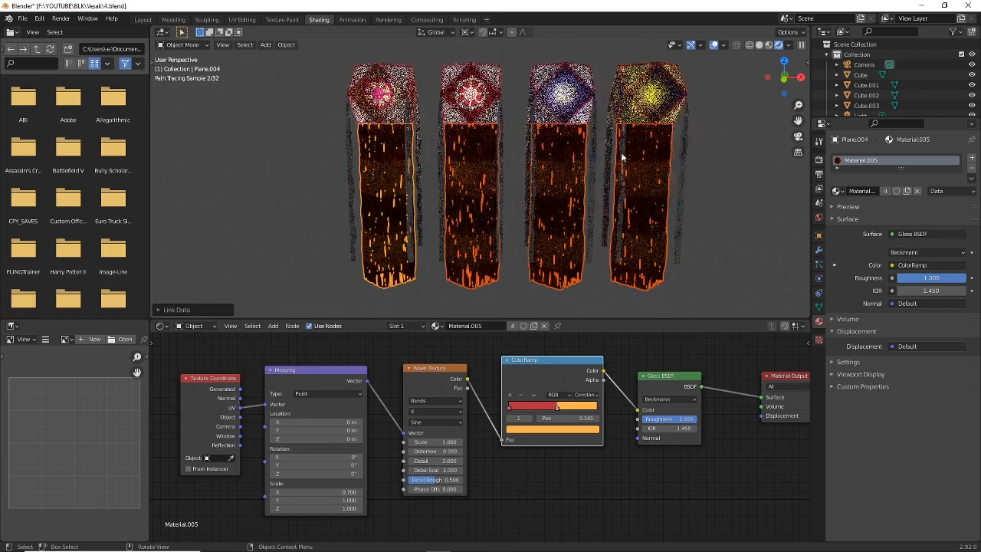
{"action": "left_click", "coordinate": [329, 168]}
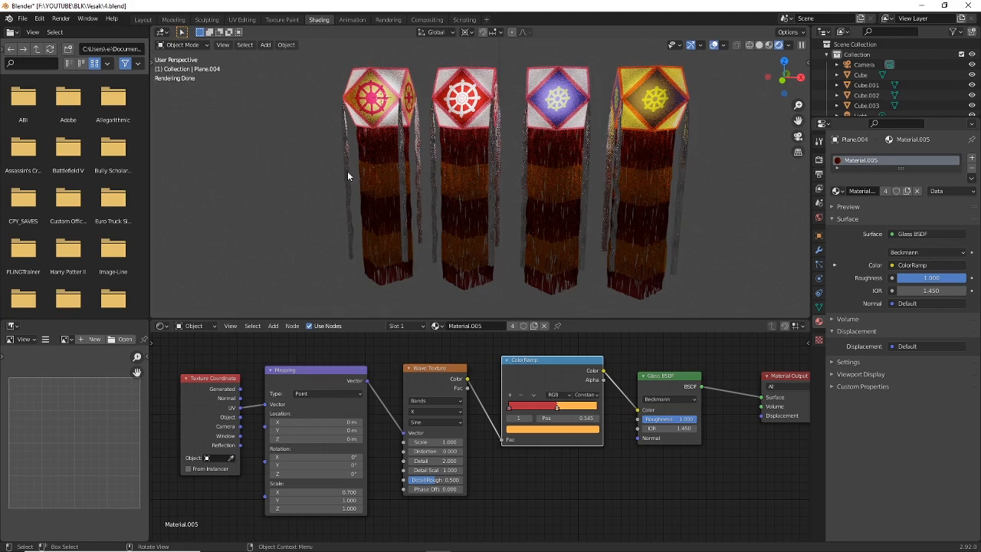
Assign the existing Material.005 to the first lantern's outer front corner streamer
{"action": "left_click", "coordinate": [348, 171]}
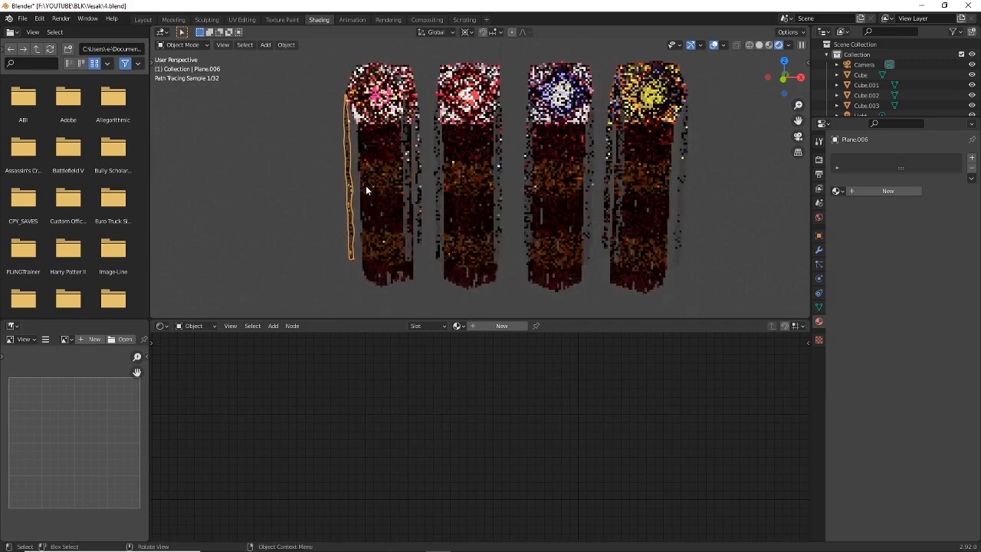
{"action": "scroll", "coordinate": [368, 188], "scroll_direction": "up", "scroll_amount": 2}
{"action": "middle_click_drag", "start_coordinate": [368, 190], "coordinate": [382, 192], "text": "shift"}
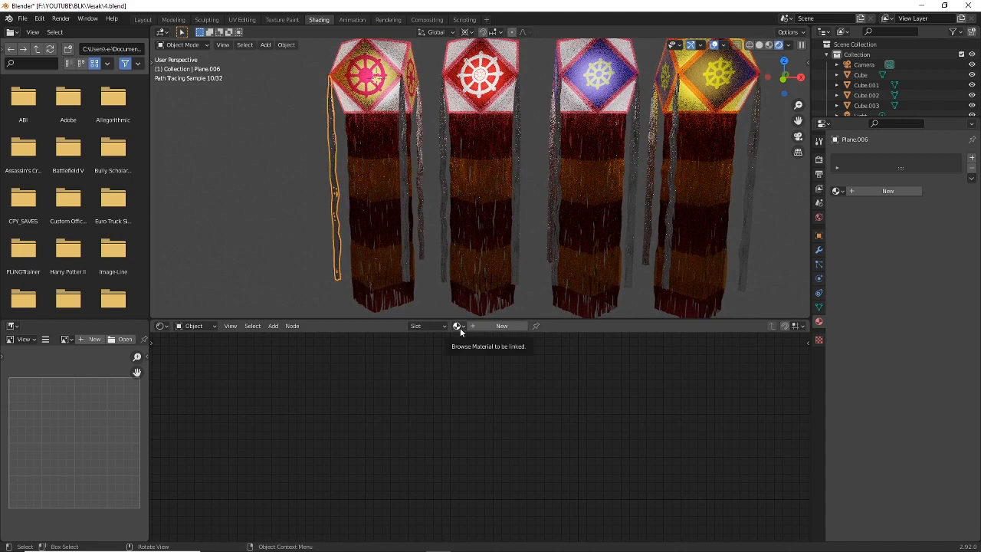
{"action": "left_click", "coordinate": [385, 204]}
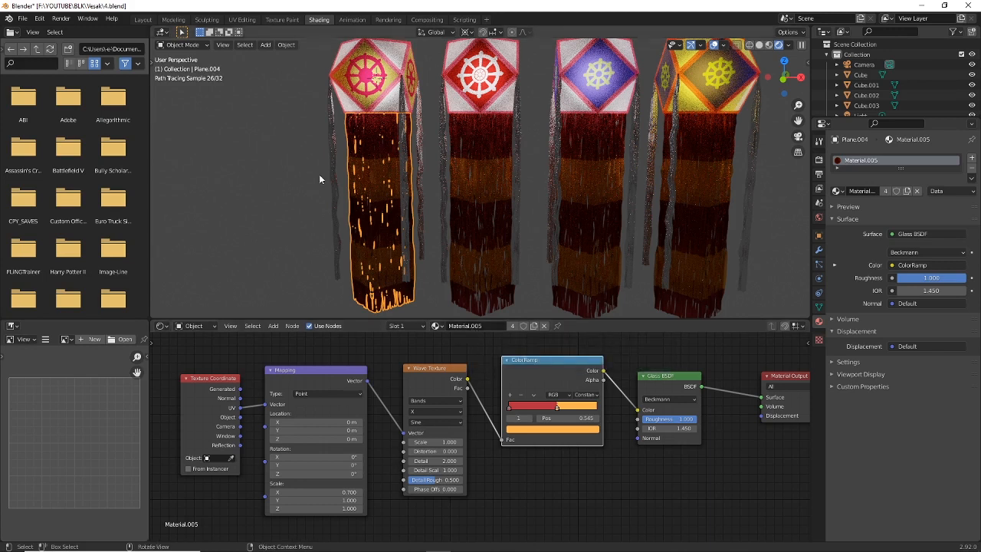
{"action": "left_click", "coordinate": [338, 184]}
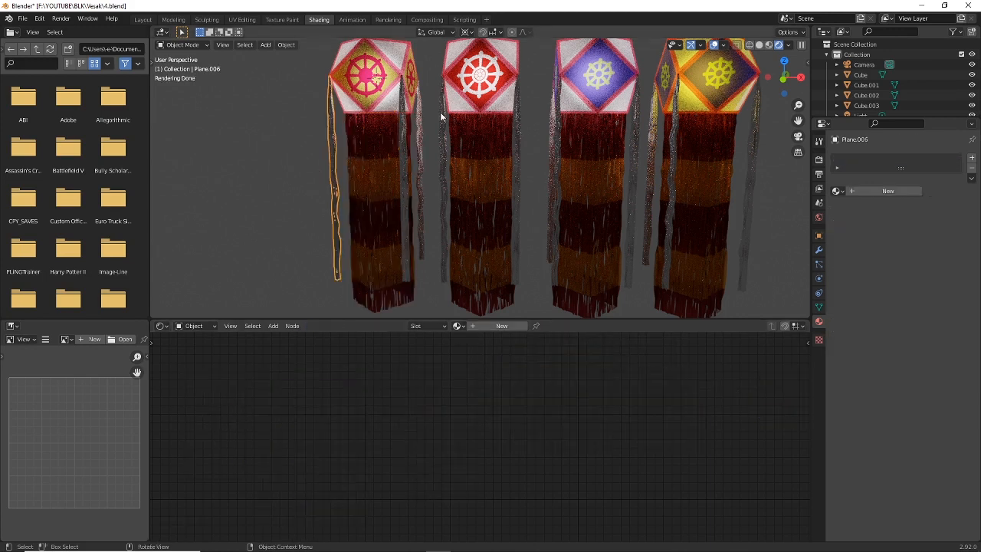
{"action": "left_click", "coordinate": [459, 326]}
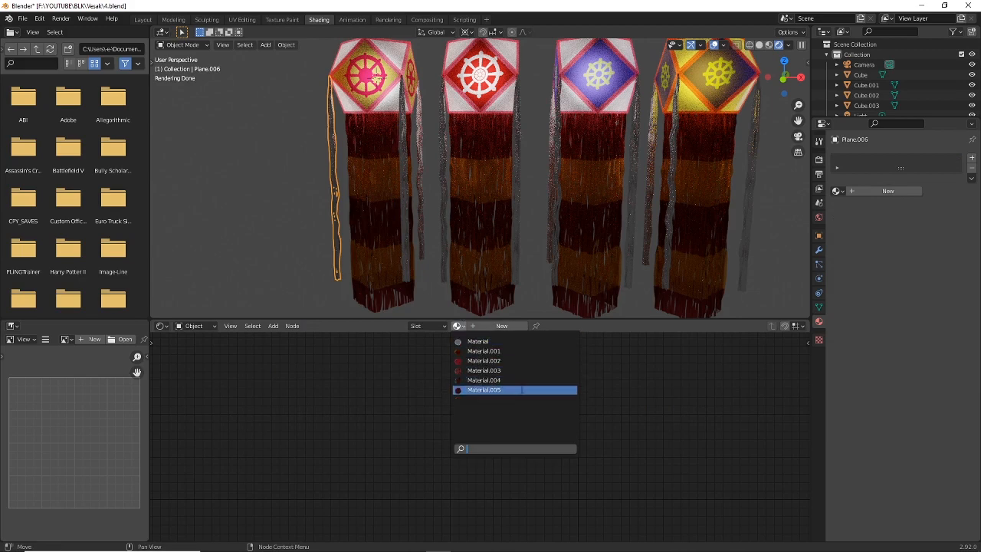
{"action": "left_click", "coordinate": [486, 390]}
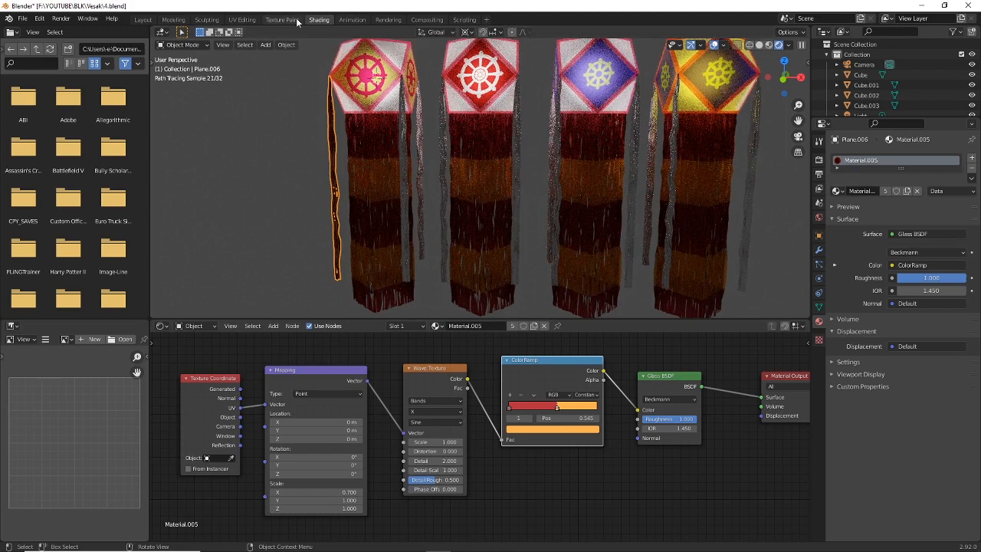
Rotate all of the corner streamer's UVs by 90 degrees in the UV Editing workspace
{"action": "left_click", "coordinate": [242, 20]}
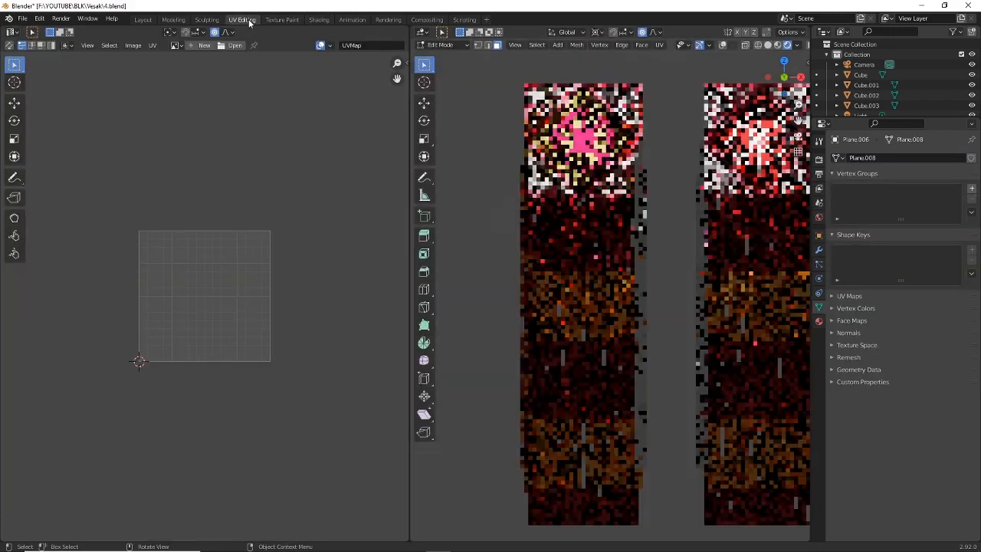
{"action": "middle_click_drag", "start_coordinate": [614, 246], "coordinate": [602, 250]}
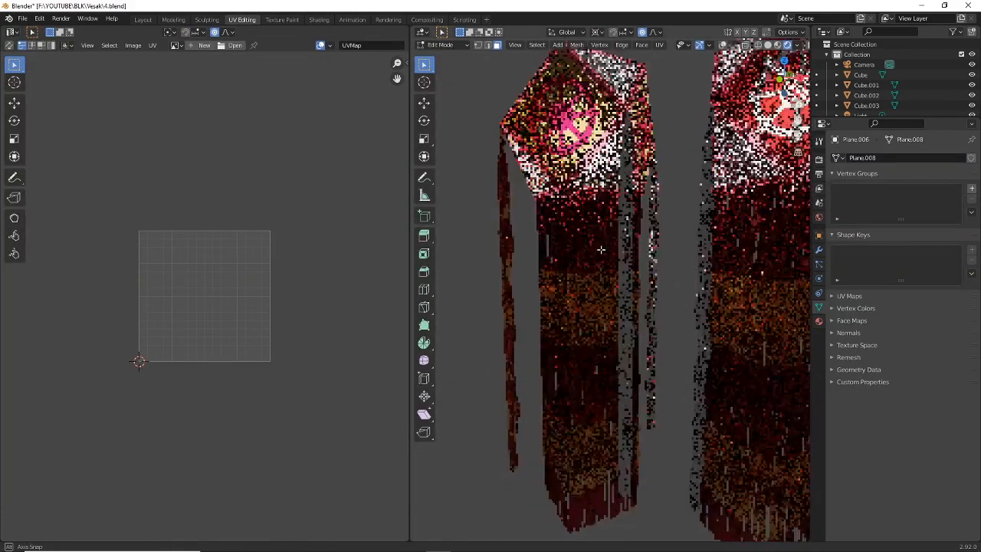
{"action": "left_click", "coordinate": [722, 45]}
{"action": "key", "text": "a"}
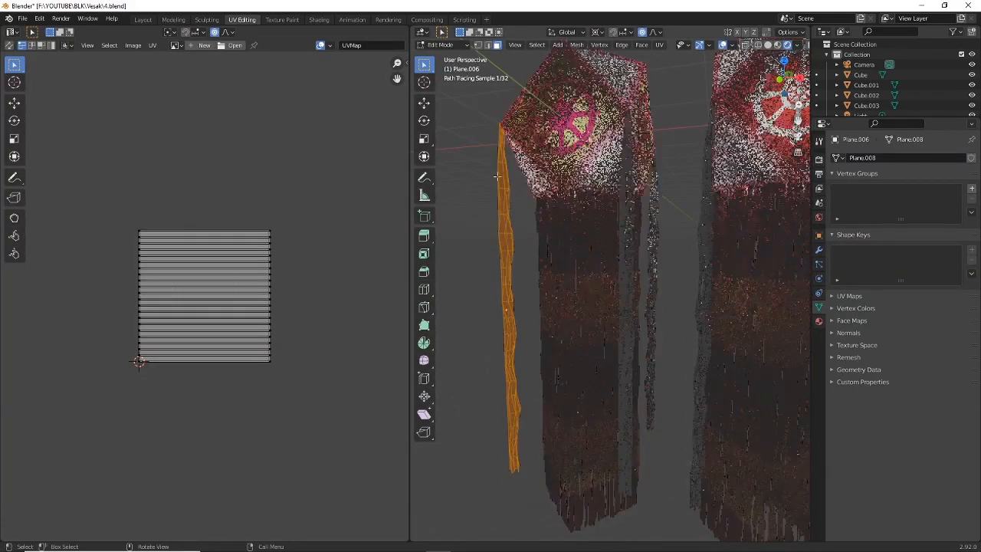
{"action": "left_click_drag", "start_coordinate": [88, 168], "coordinate": [314, 357]}
{"action": "scroll", "coordinate": [611, 247], "scroll_direction": "up", "scroll_amount": 1}
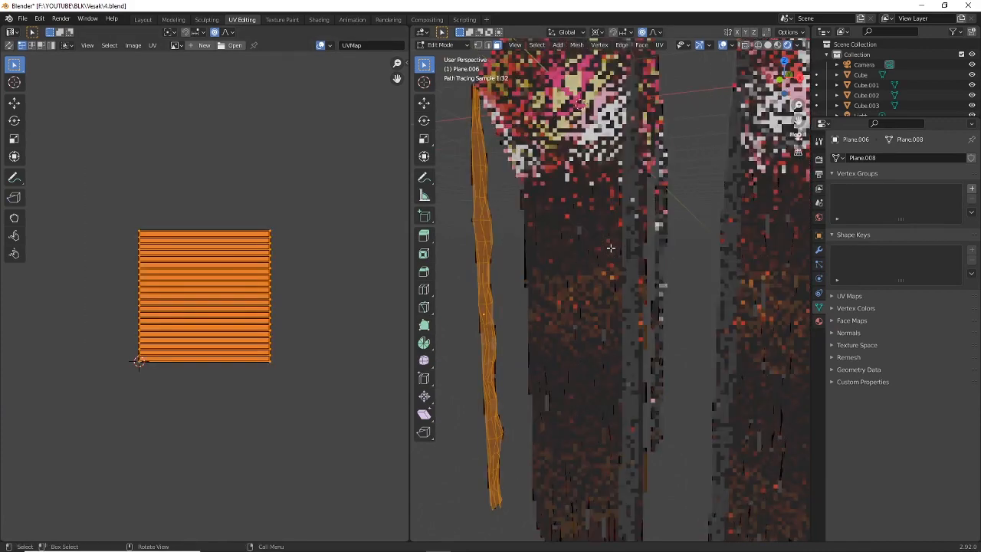
{"action": "scroll", "coordinate": [611, 248], "scroll_direction": "down", "scroll_amount": 2}
{"action": "key", "text": "r"}
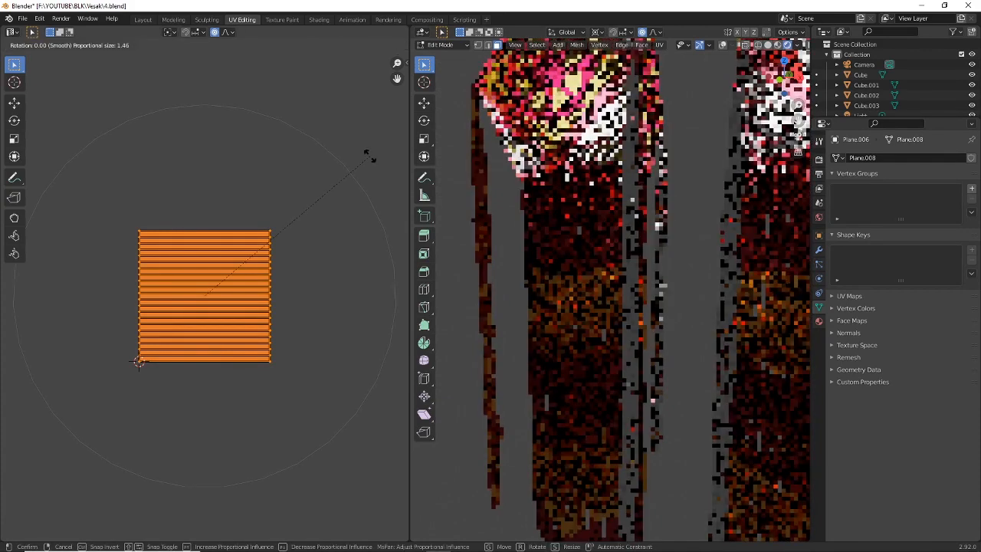
{"action": "type", "text": "90"}
{"action": "key", "text": "Return"}
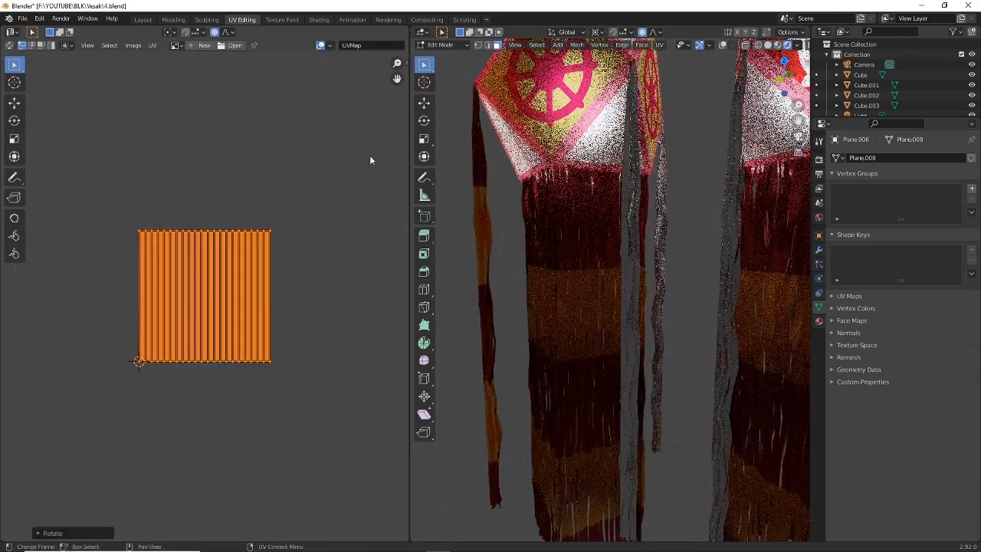
{"action": "scroll", "coordinate": [515, 218], "scroll_direction": "up", "scroll_amount": 2}
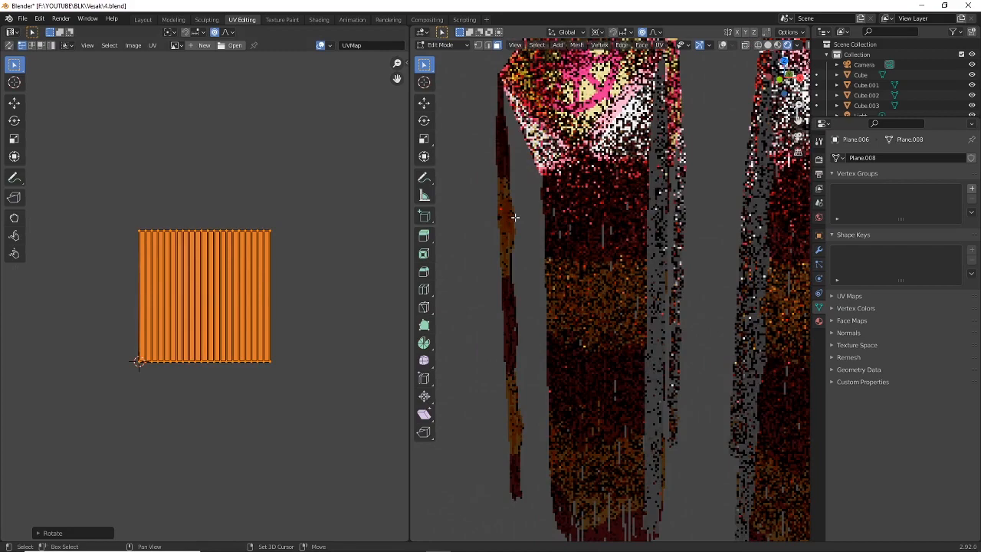
Show the whole lantern row in Solid shading in the Layout workspace
{"action": "left_click", "coordinate": [319, 19]}
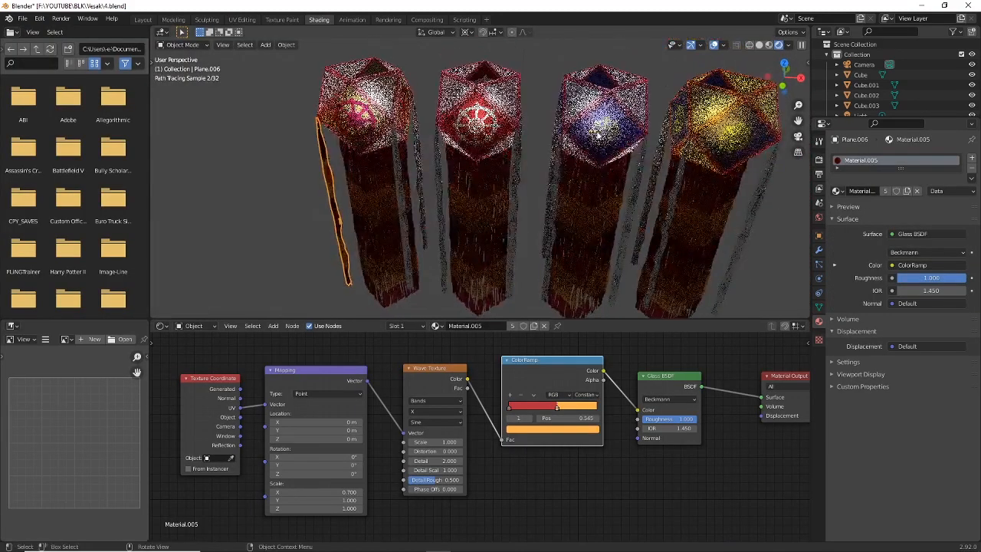
{"action": "left_click", "coordinate": [760, 45]}
{"action": "middle_click_drag", "start_coordinate": [430, 125], "coordinate": [436, 105]}
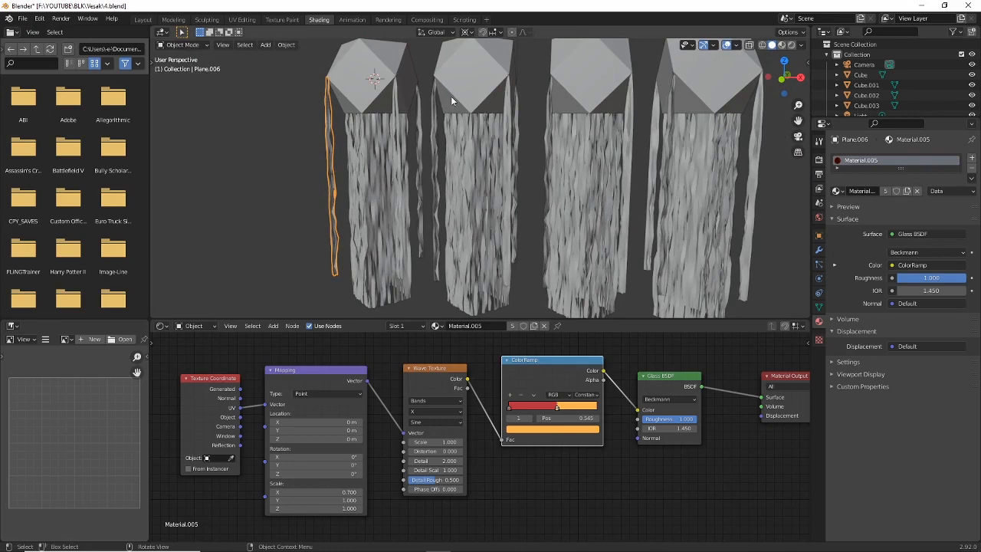
{"action": "middle_click_drag", "start_coordinate": [451, 96], "coordinate": [498, 146]}
{"action": "left_click", "coordinate": [142, 20]}
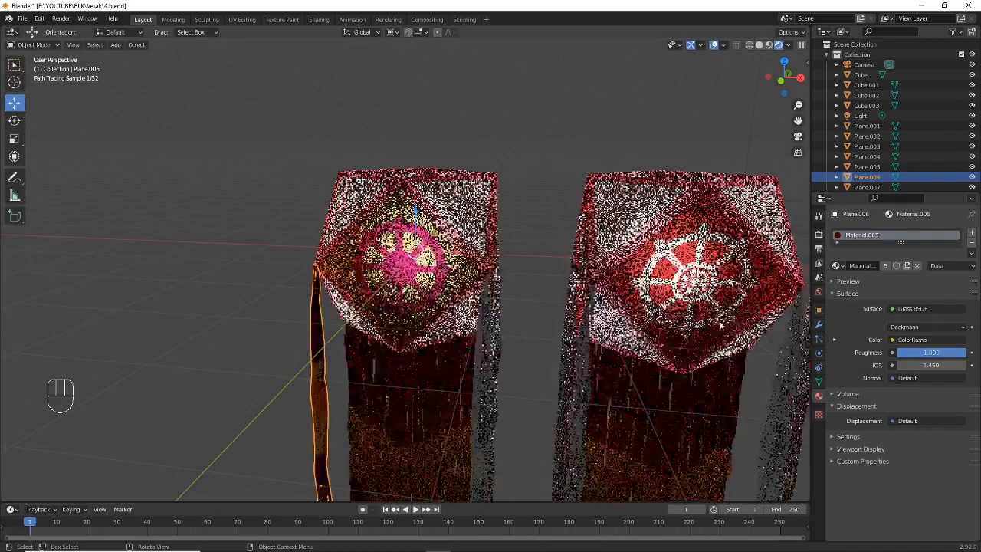
{"action": "mouse_move", "coordinate": [725, 307]}
{"action": "middle_mouse_down", "text": "shift"}
{"action": "mouse_move", "coordinate": [606, 242]}
{"action": "mouse_move", "coordinate": [475, 222]}
{"action": "middle_mouse_up", "text": "shift"}
{"action": "scroll", "coordinate": [605, 242], "scroll_direction": "down", "scroll_amount": 4}
{"action": "left_click", "coordinate": [759, 44]}
{"action": "scroll", "coordinate": [468, 208], "scroll_direction": "up", "scroll_amount": 2}
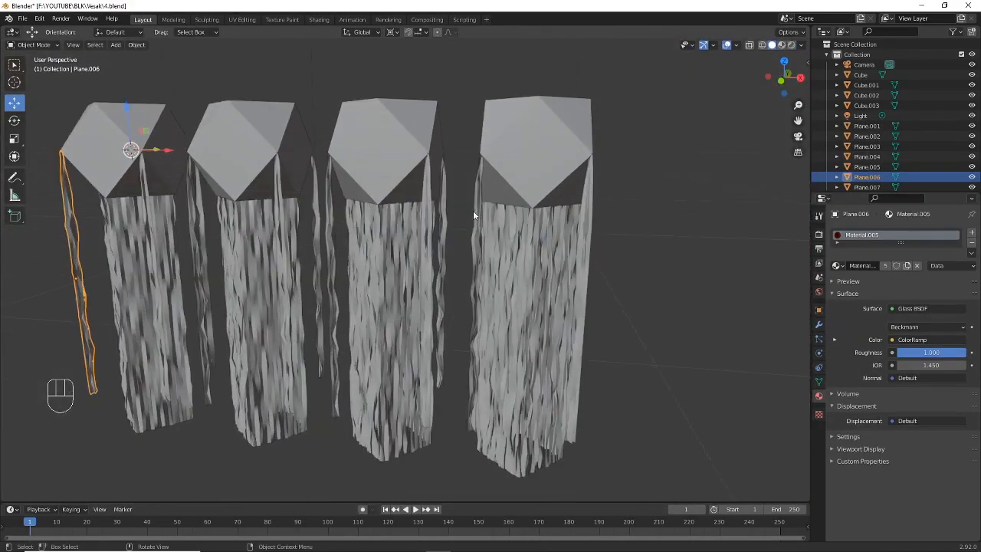
Select the corner streamers of the fourth and third lanterns and begin adding the second lantern's
{"action": "left_click", "coordinate": [473, 210]}
{"action": "left_click", "coordinate": [591, 222], "text": "shift"}
{"action": "middle_click_drag", "start_coordinate": [592, 223], "coordinate": [515, 239]}
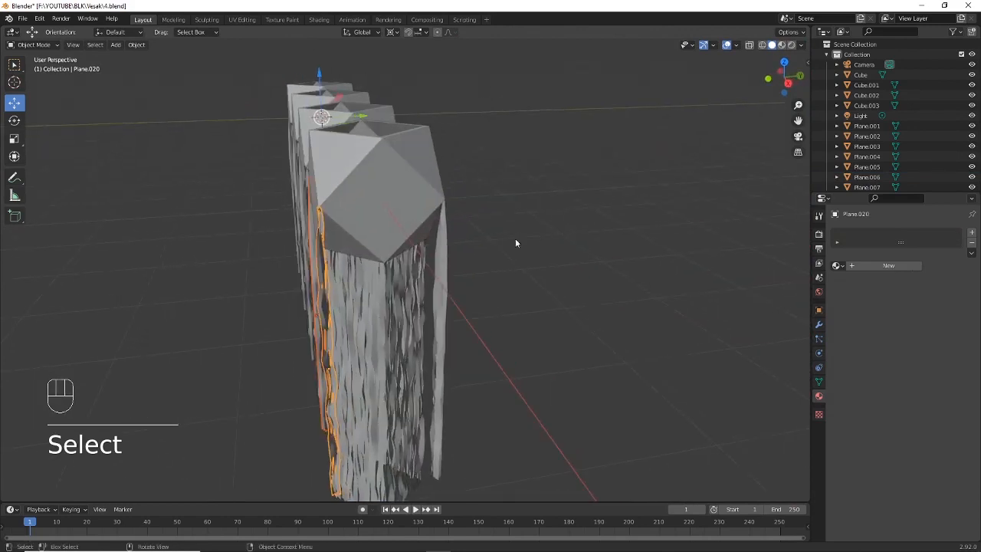
{"action": "middle_click_drag", "start_coordinate": [483, 302], "coordinate": [347, 243]}
{"action": "left_click", "coordinate": [346, 238], "text": "shift"}
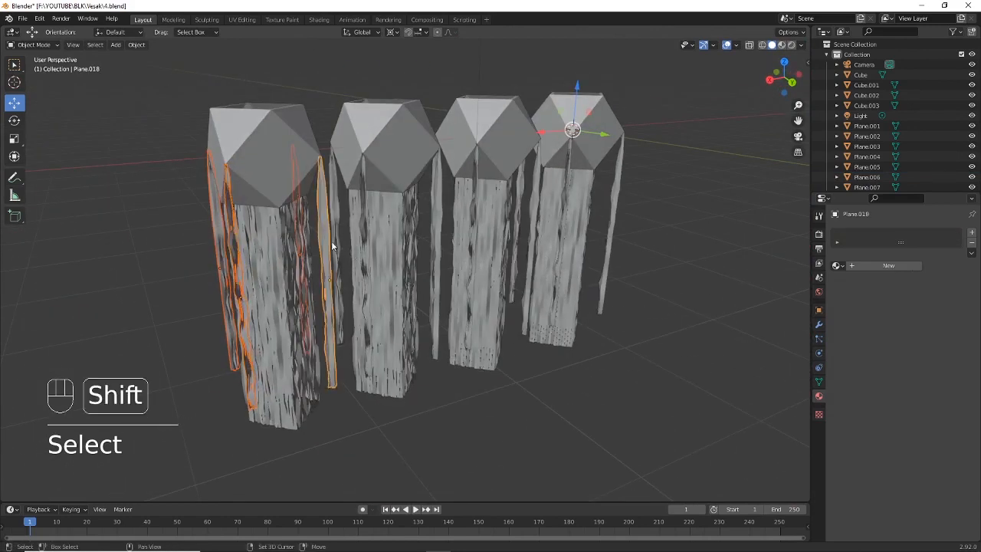
{"action": "left_click", "coordinate": [362, 227], "text": "shift"}
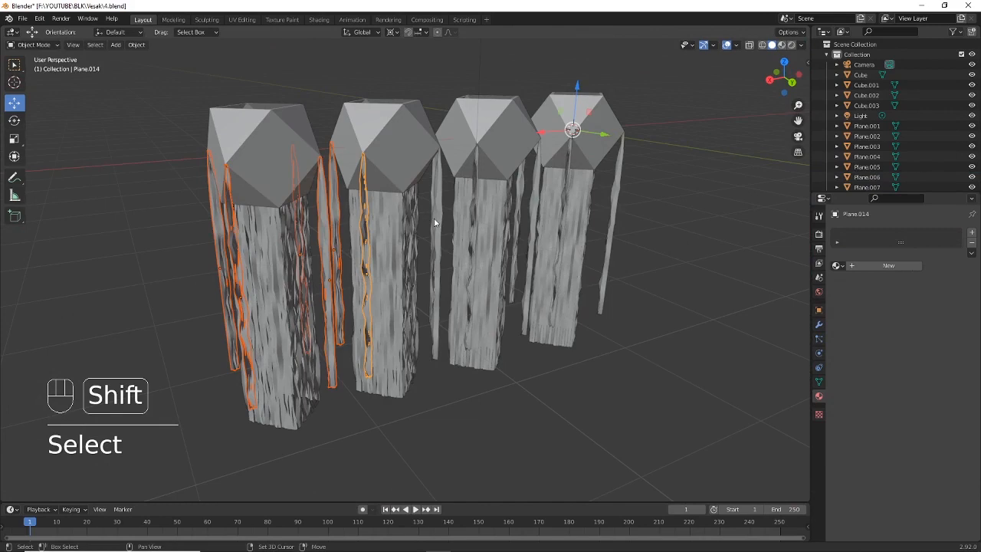
{"action": "left_click", "coordinate": [434, 218], "text": "shift"}
{"action": "middle_click_drag", "start_coordinate": [434, 218], "coordinate": [365, 302]}
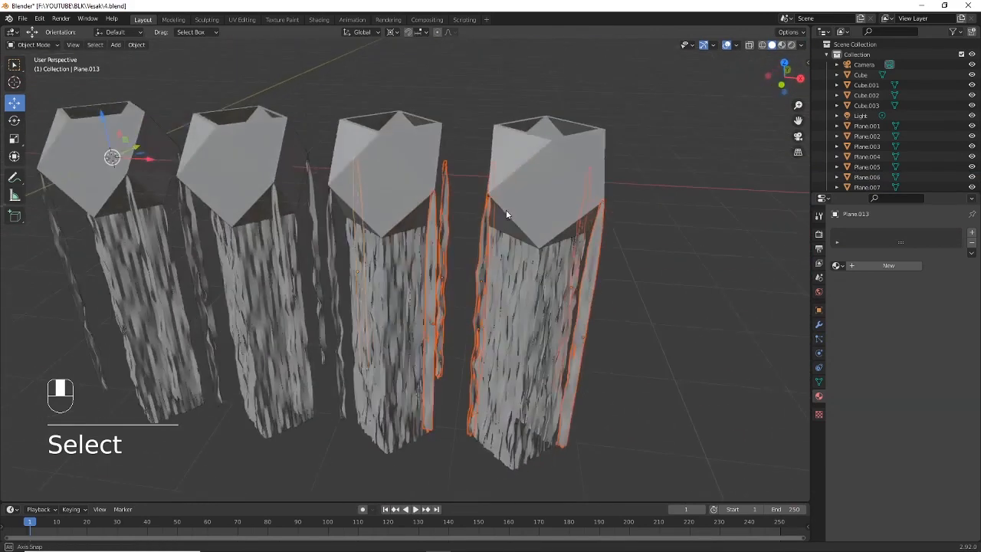
{"action": "left_click", "coordinate": [333, 316], "text": "shift"}
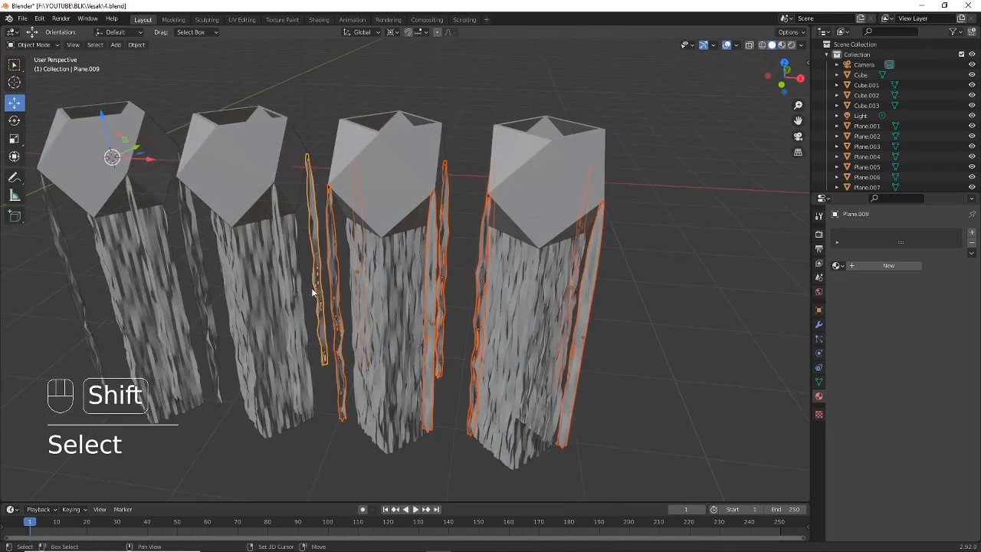
Extend the selection with the second lantern's remaining corner streamers and the first lantern's three without a material
{"action": "middle_click_drag", "start_coordinate": [312, 287], "coordinate": [291, 256]}
{"action": "left_click", "coordinate": [347, 253], "text": "shift"}
{"action": "left_click", "coordinate": [200, 271], "text": "shift"}
{"action": "middle_click_drag", "start_coordinate": [200, 271], "coordinate": [273, 206]}
{"action": "left_click", "coordinate": [233, 260], "text": "shift"}
{"action": "left_click", "coordinate": [305, 323], "text": "shift"}
{"action": "left_click", "coordinate": [273, 205], "text": "shift"}
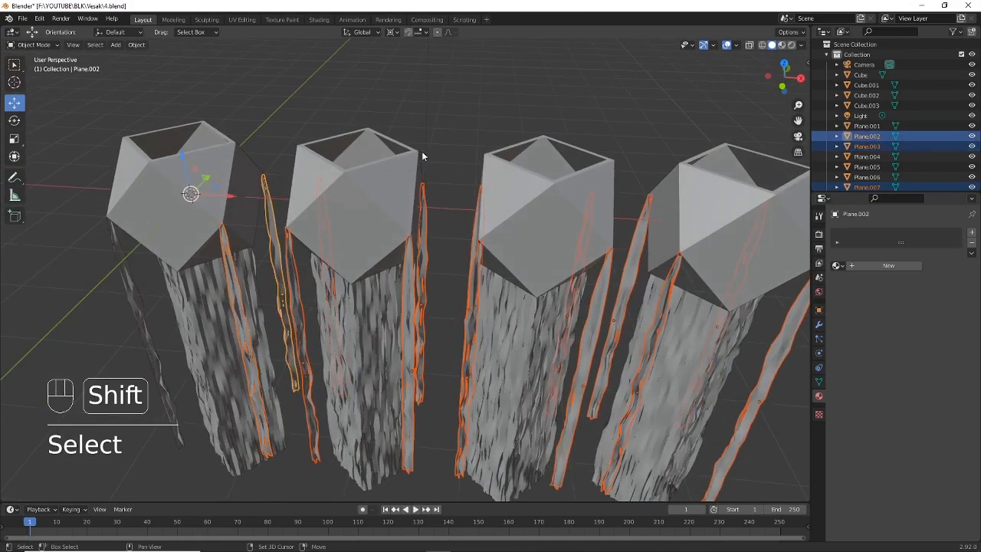
{"action": "middle_click_drag", "start_coordinate": [421, 215], "coordinate": [429, 153]}
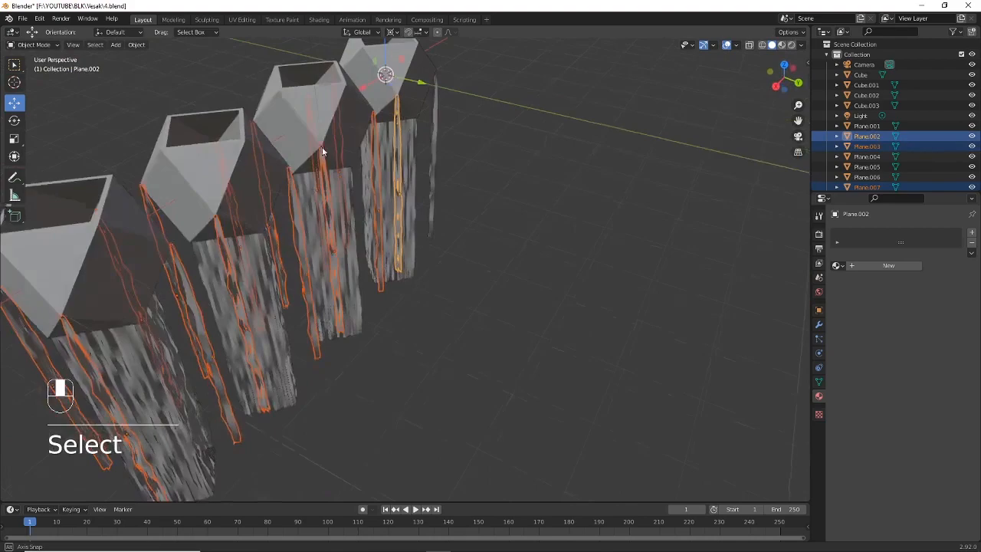
{"action": "left_click", "coordinate": [437, 138], "text": "shift"}
Add the first lantern's banded corner streamer as the active object in Rendered shading and link its object data to the selected streamers
{"action": "middle_click_drag", "start_coordinate": [645, 159], "coordinate": [536, 156]}
{"action": "scroll", "coordinate": [348, 166], "scroll_direction": "down", "scroll_amount": 3}
{"action": "middle_click_drag", "start_coordinate": [537, 157], "coordinate": [495, 155]}
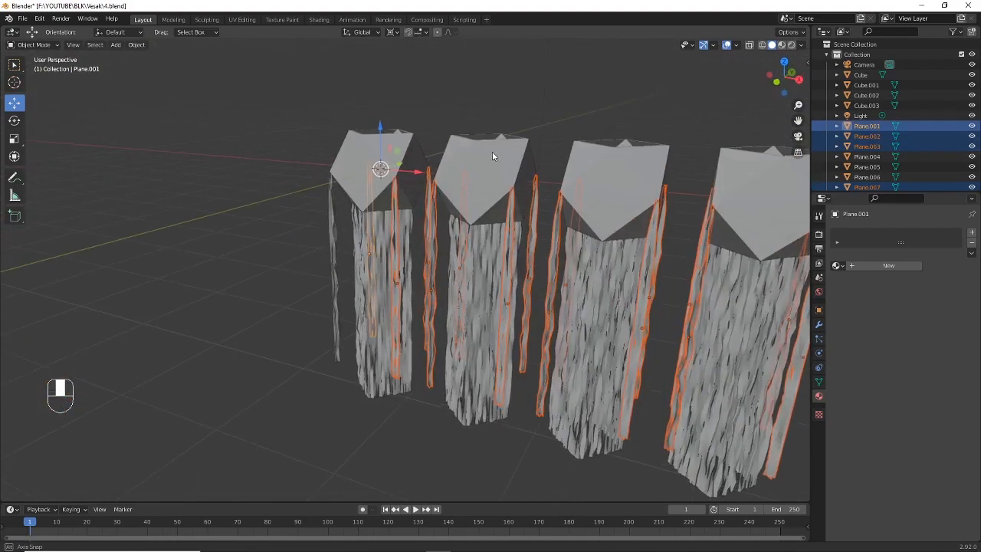
{"action": "left_click", "coordinate": [792, 46]}
{"action": "scroll", "coordinate": [367, 225], "scroll_direction": "up", "scroll_amount": 2}
{"action": "middle_click_drag", "start_coordinate": [350, 219], "coordinate": [366, 246], "text": "shift"}
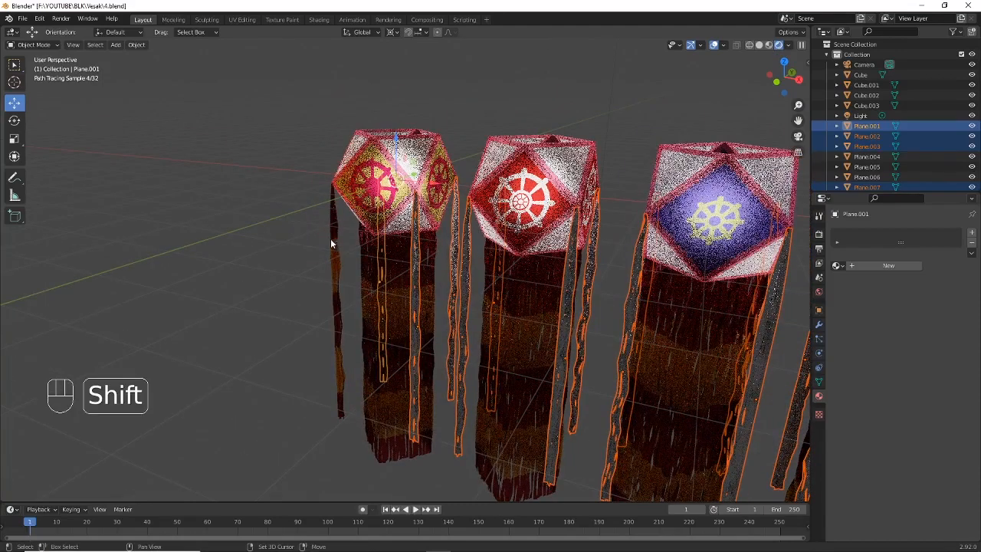
{"action": "left_click", "coordinate": [330, 238], "text": "shift"}
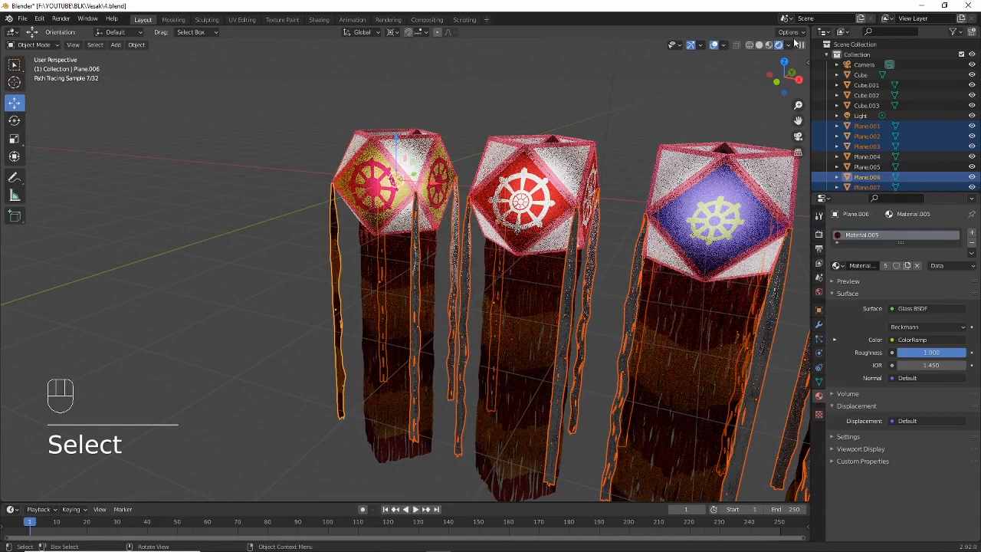
{"action": "key", "text": "ctrl+l"}
{"action": "left_click", "coordinate": [621, 162]}
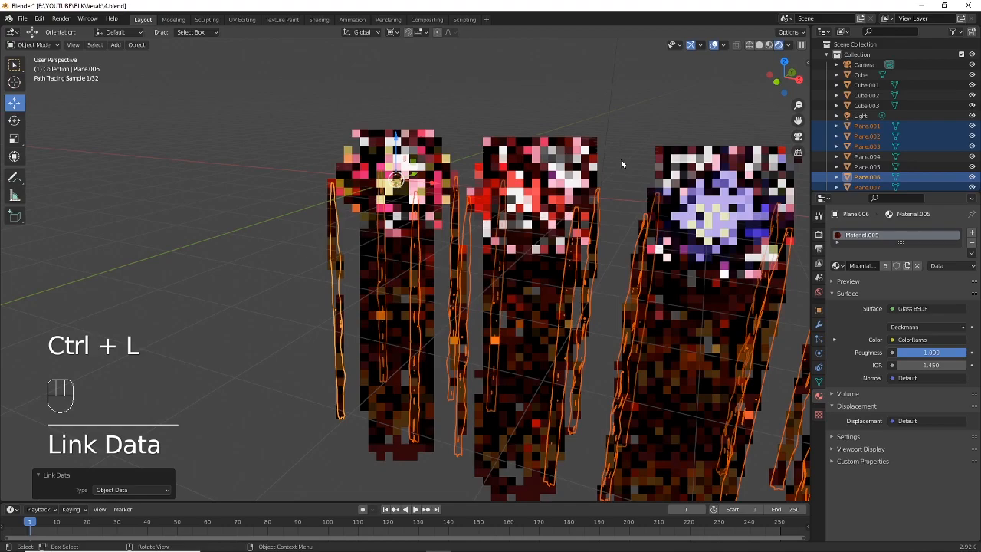
Check the corner streamers across the lantern row, deselect everything in Solid shading, and return to Rendered shading
{"action": "scroll", "coordinate": [621, 164], "scroll_direction": "down", "scroll_amount": 3}
{"action": "middle_click_drag", "start_coordinate": [672, 218], "coordinate": [603, 223], "text": "shift"}
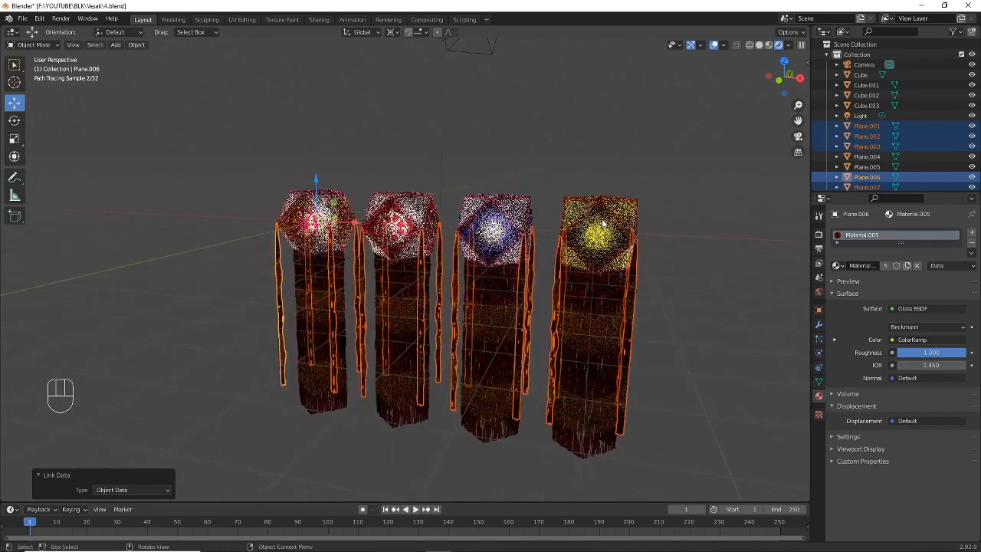
{"action": "scroll", "coordinate": [602, 223], "scroll_direction": "up", "scroll_amount": 2}
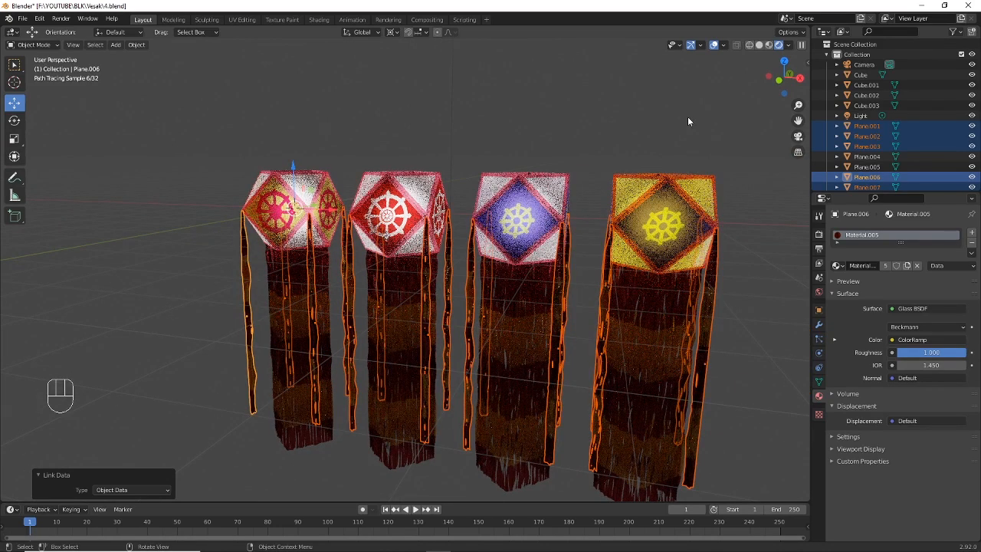
{"action": "key", "text": "z"}
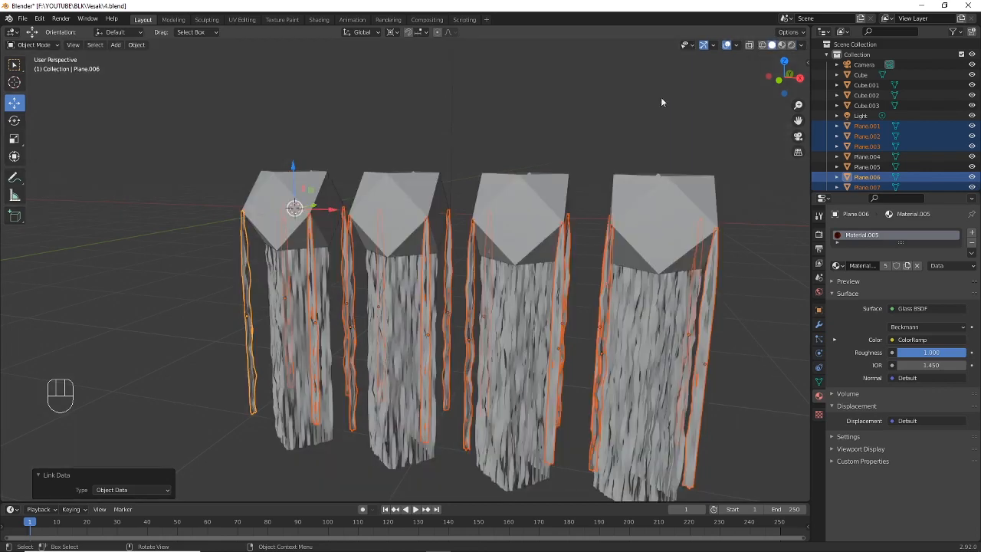
{"action": "left_click", "coordinate": [631, 95]}
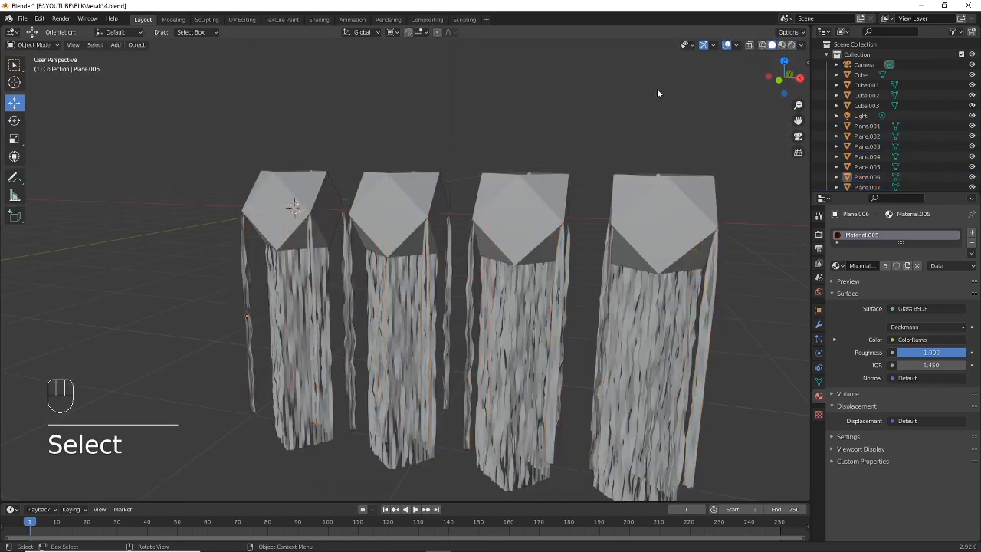
{"action": "left_click", "coordinate": [791, 45]}
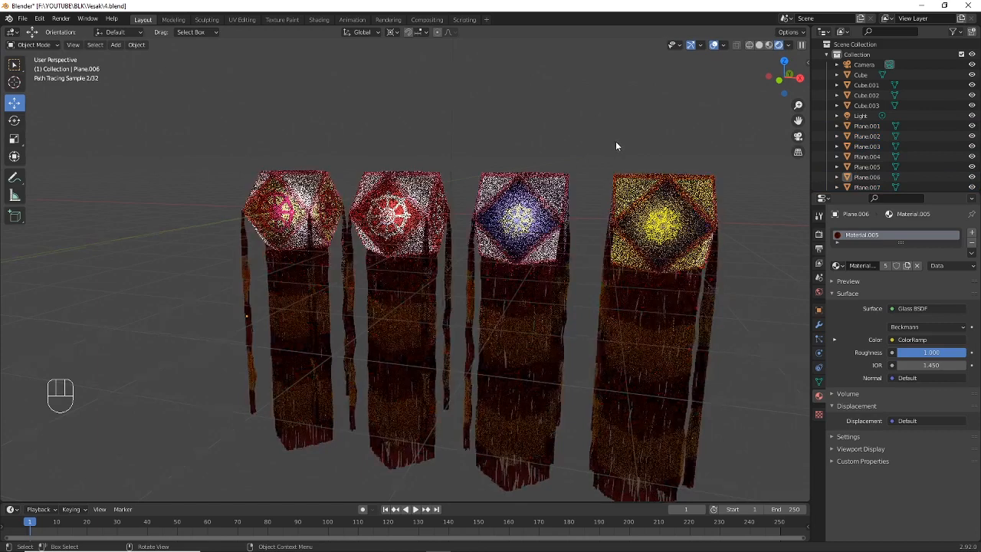
Select the third lantern's main streamer and set the second colour stop of its material's ColorRamp to position 0.507
{"action": "left_click", "coordinate": [528, 328]}
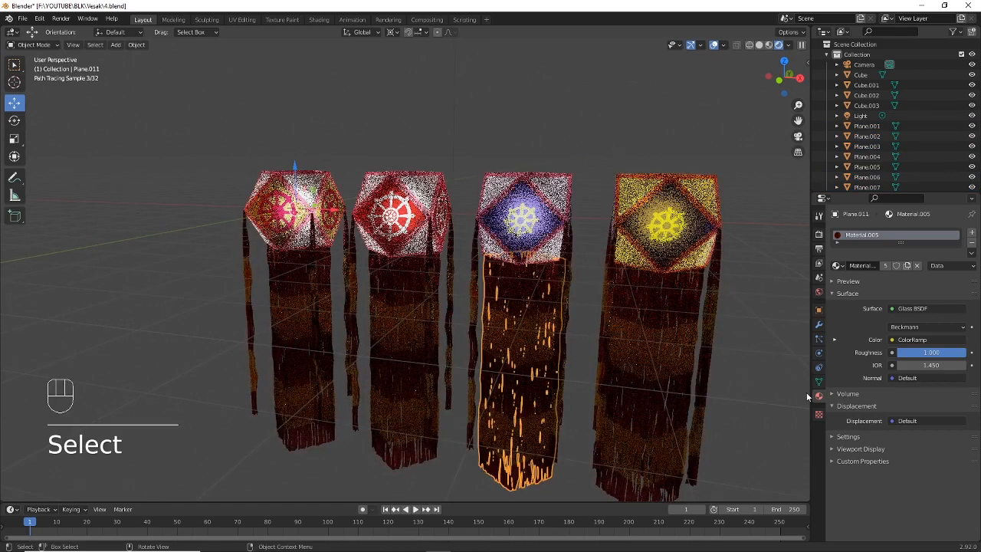
{"action": "left_click", "coordinate": [835, 339]}
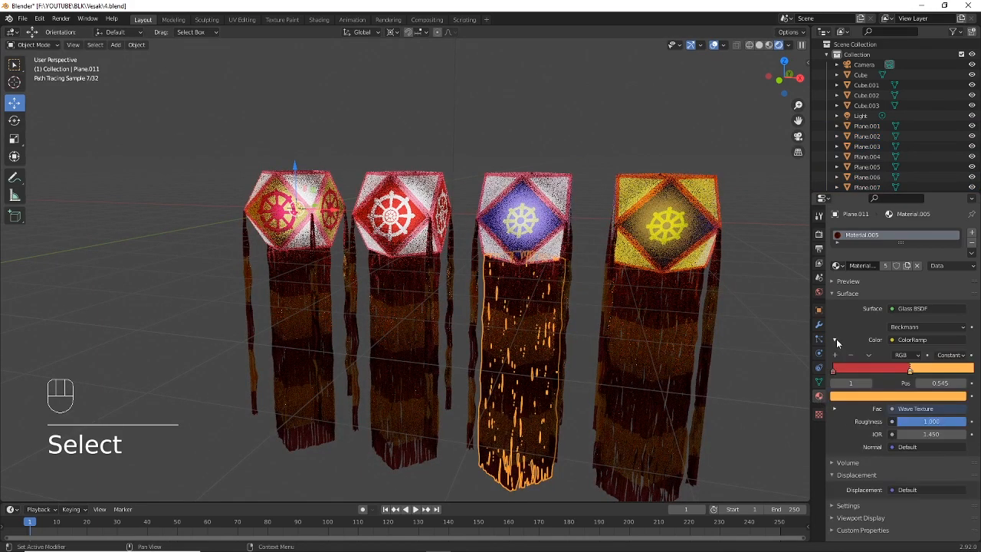
{"action": "left_click_drag", "start_coordinate": [910, 371], "coordinate": [904, 370]}
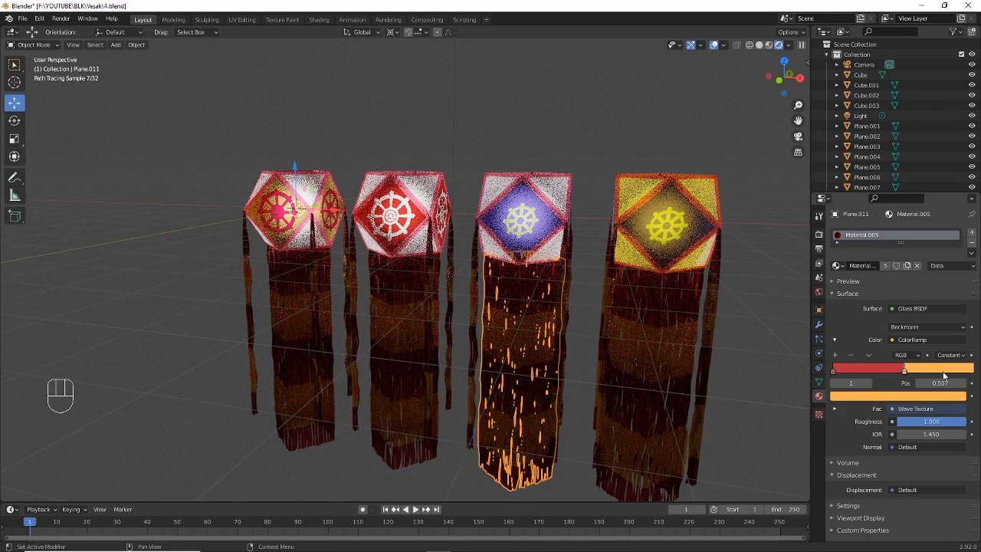
{"action": "left_click", "coordinate": [834, 340]}
{"action": "left_click", "coordinate": [834, 339]}
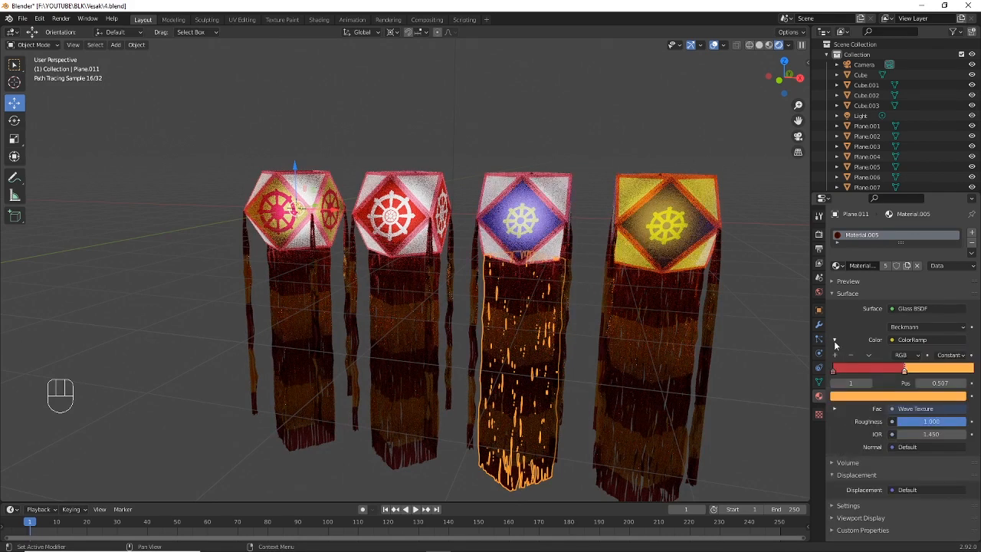
Recolour the streamer ramp's first stop pink and its second stop yellow, trying pale yellow, lavender and orange on the second
{"action": "left_click", "coordinate": [913, 395]}
{"action": "left_click", "coordinate": [900, 290]}
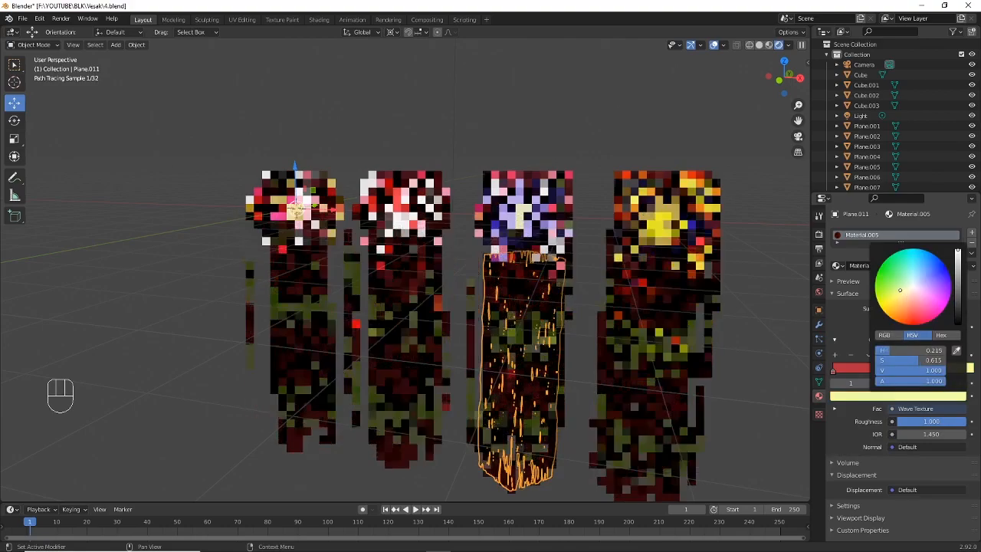
{"action": "left_click_drag", "start_coordinate": [900, 290], "coordinate": [923, 286]}
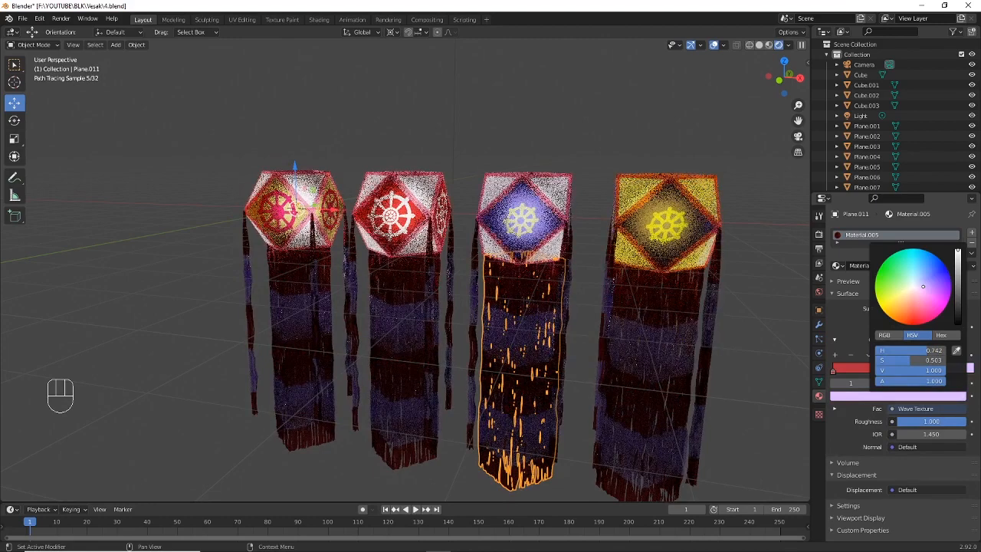
{"action": "left_click_drag", "start_coordinate": [923, 287], "coordinate": [902, 310]}
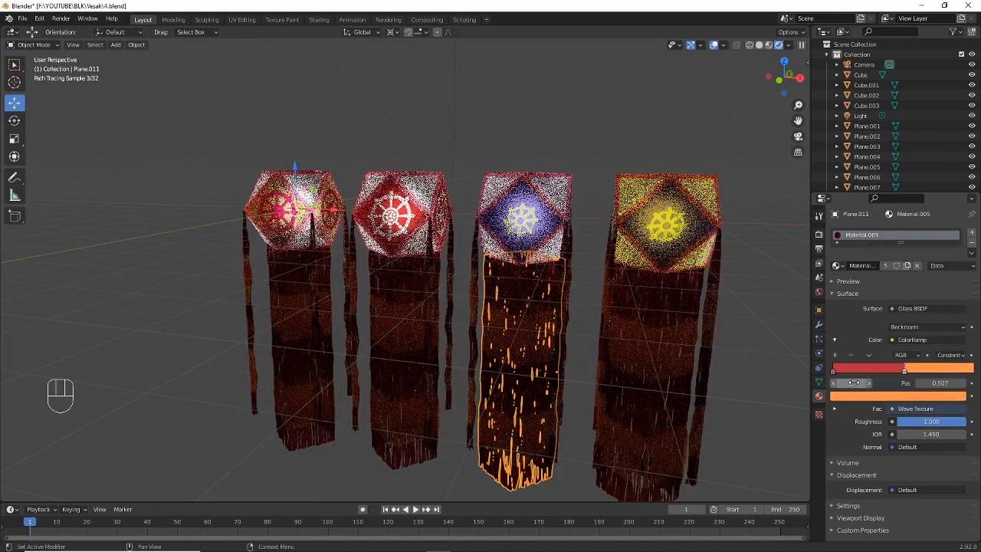
{"action": "left_click", "coordinate": [834, 384]}
{"action": "left_click", "coordinate": [857, 397]}
{"action": "left_click_drag", "start_coordinate": [899, 300], "coordinate": [906, 295]}
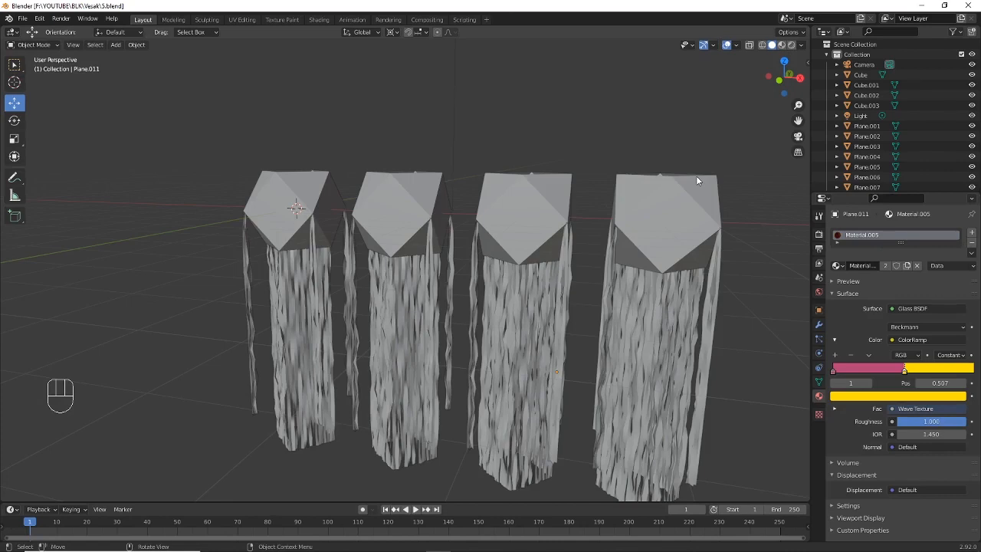
Select the first lantern's main streamer from the front view and enable Cloth physics on it
{"action": "key", "text": "KP_1"}
{"action": "scroll", "coordinate": [568, 249], "scroll_direction": "up", "scroll_amount": 3}
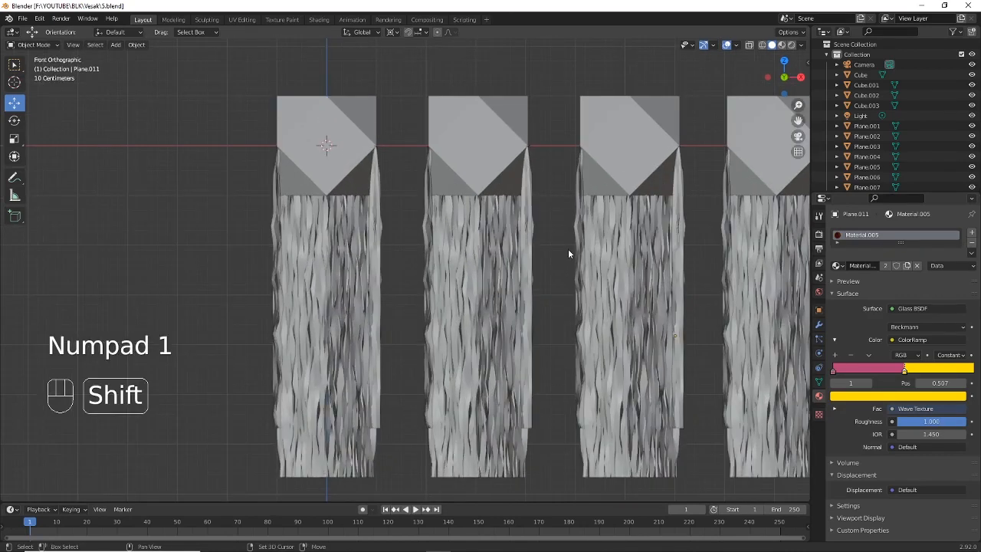
{"action": "middle_click_drag", "start_coordinate": [568, 248], "coordinate": [605, 220], "text": "shift"}
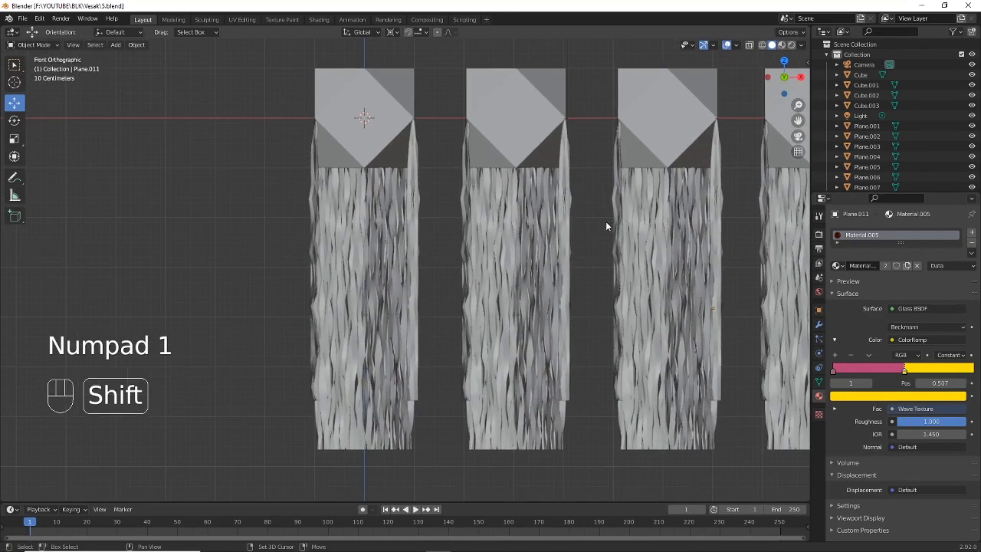
{"action": "left_click", "coordinate": [394, 214]}
{"action": "middle_click_drag", "start_coordinate": [462, 232], "coordinate": [478, 259], "text": "shift"}
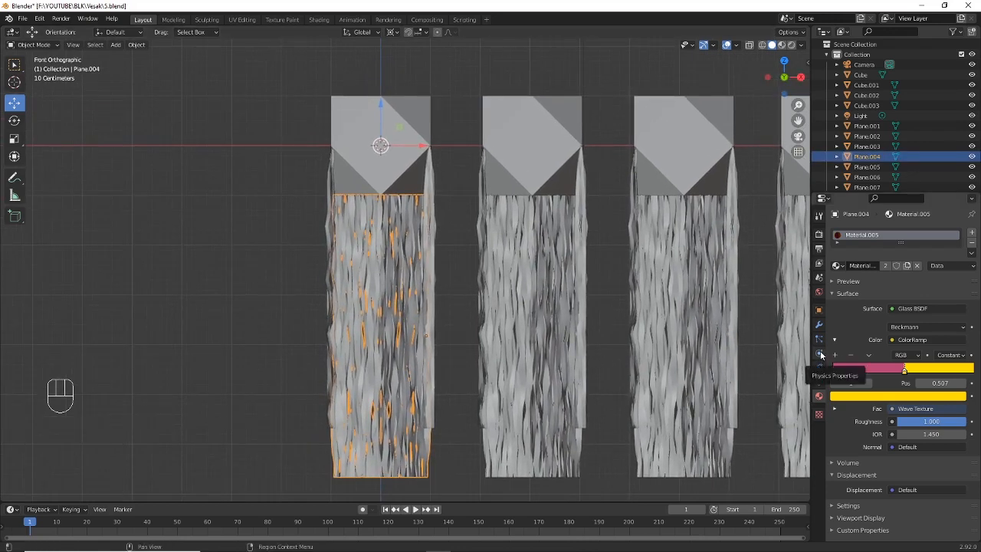
{"action": "left_click", "coordinate": [820, 354]}
{"action": "scroll", "coordinate": [507, 283], "scroll_direction": "down", "scroll_amount": 4}
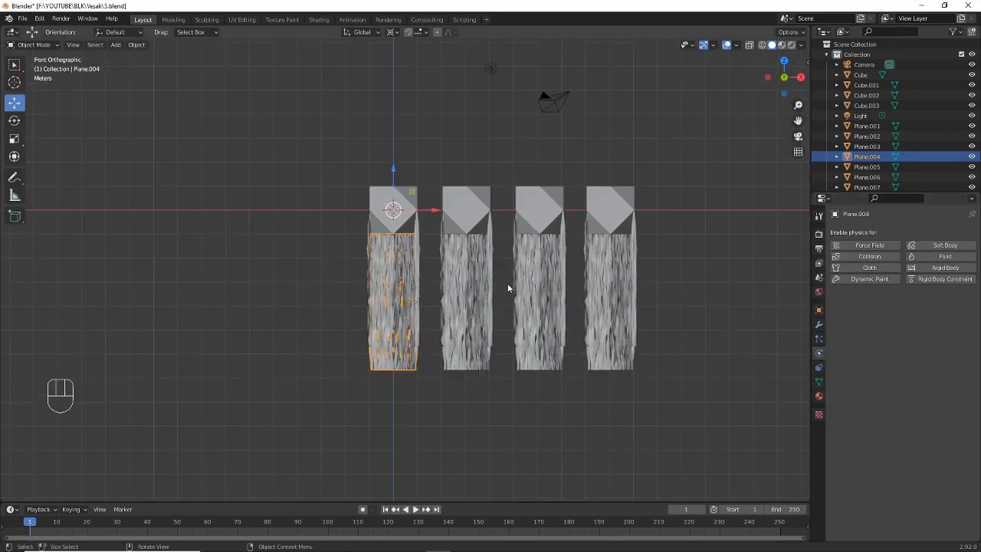
{"action": "middle_click_drag", "start_coordinate": [507, 283], "coordinate": [605, 282]}
{"action": "left_click", "coordinate": [869, 268]}
Play the cloth simulation to watch how the unpinned streamer behaves, stop playback, and return to frame 1
{"action": "scroll", "coordinate": [590, 278], "scroll_direction": "down", "scroll_amount": 5}
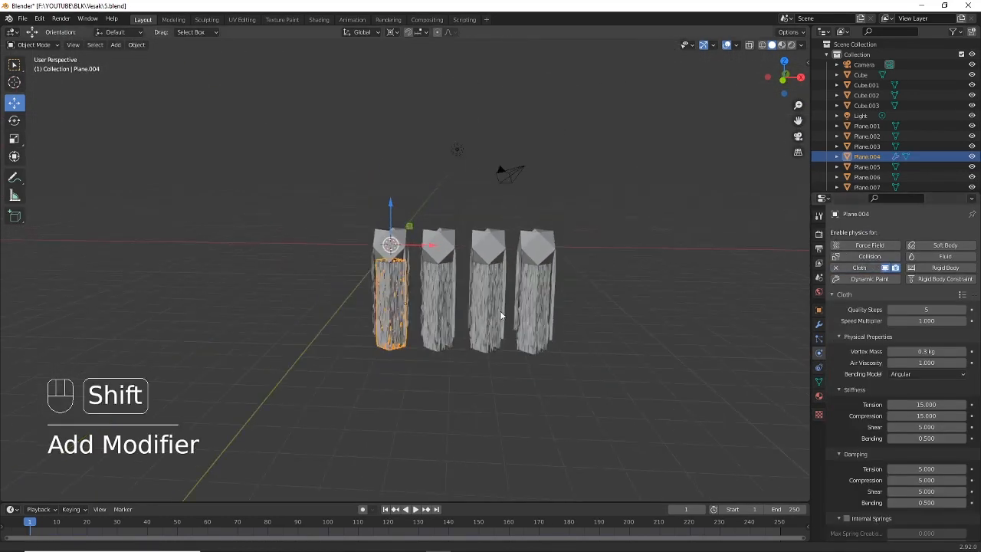
{"action": "middle_click_drag", "start_coordinate": [499, 310], "coordinate": [502, 287], "text": "shift"}
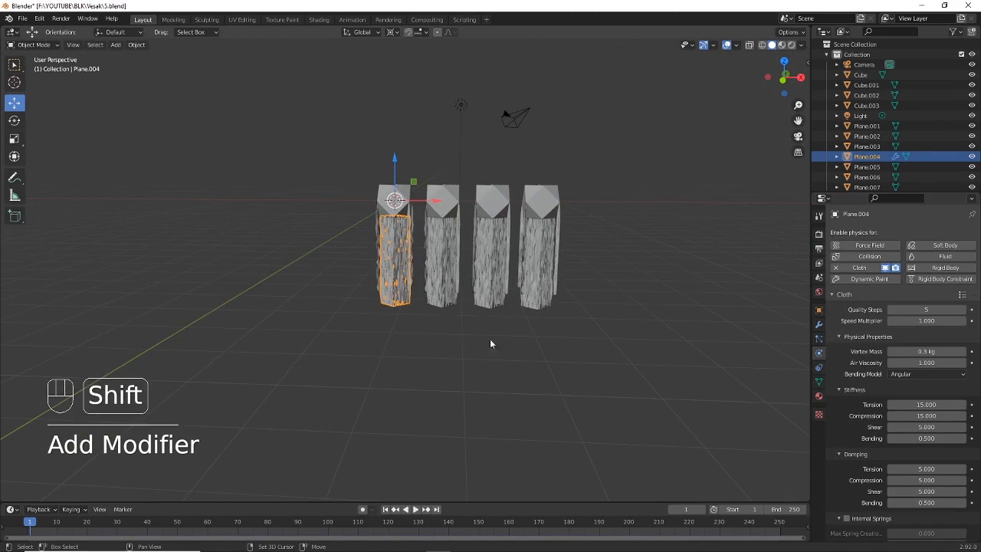
{"action": "left_click", "coordinate": [416, 510]}
{"action": "scroll", "coordinate": [475, 391], "scroll_direction": "down", "scroll_amount": 3}
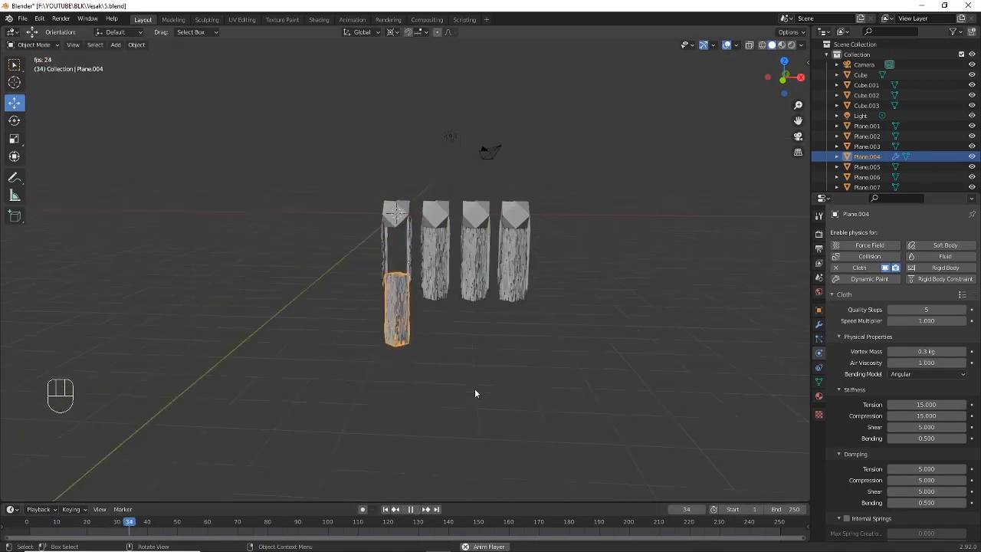
{"action": "scroll", "coordinate": [475, 388], "scroll_direction": "down", "scroll_amount": 6}
{"action": "scroll", "coordinate": [474, 388], "scroll_direction": "up", "scroll_amount": 3}
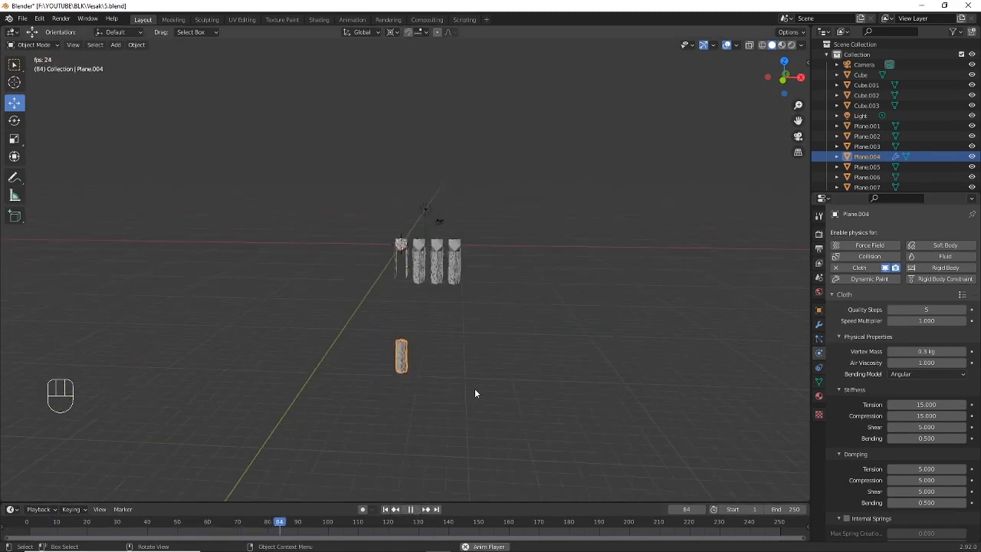
{"action": "key", "text": "shift+space"}
{"action": "left_click", "coordinate": [386, 509]}
Enter Edit Mode on the first lantern's main streamer in front view, using vertex selection and Wireframe shading
{"action": "scroll", "coordinate": [484, 294], "scroll_direction": "up", "scroll_amount": 6}
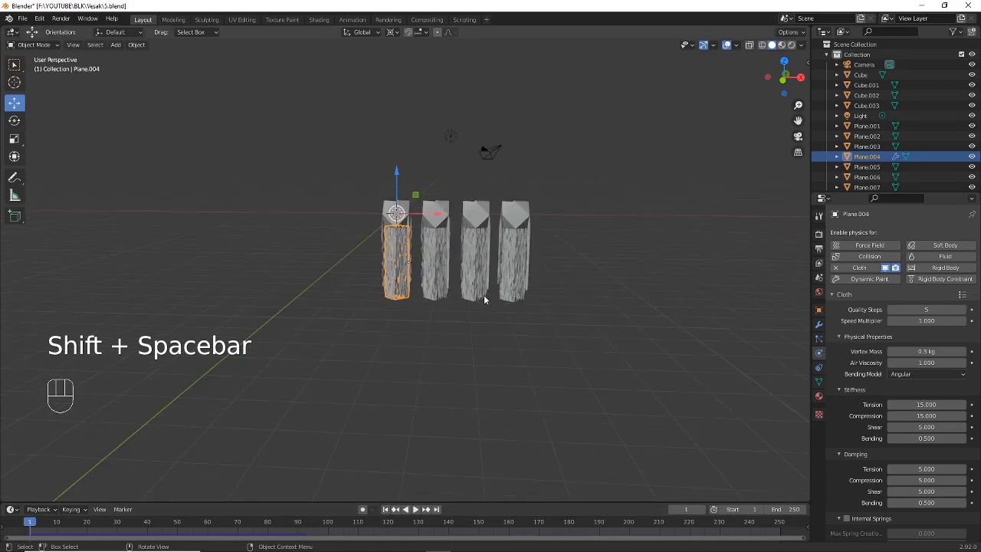
{"action": "middle_click_drag", "start_coordinate": [484, 264], "coordinate": [491, 313], "text": "shift"}
{"action": "scroll", "coordinate": [485, 311], "scroll_direction": "up", "scroll_amount": 3}
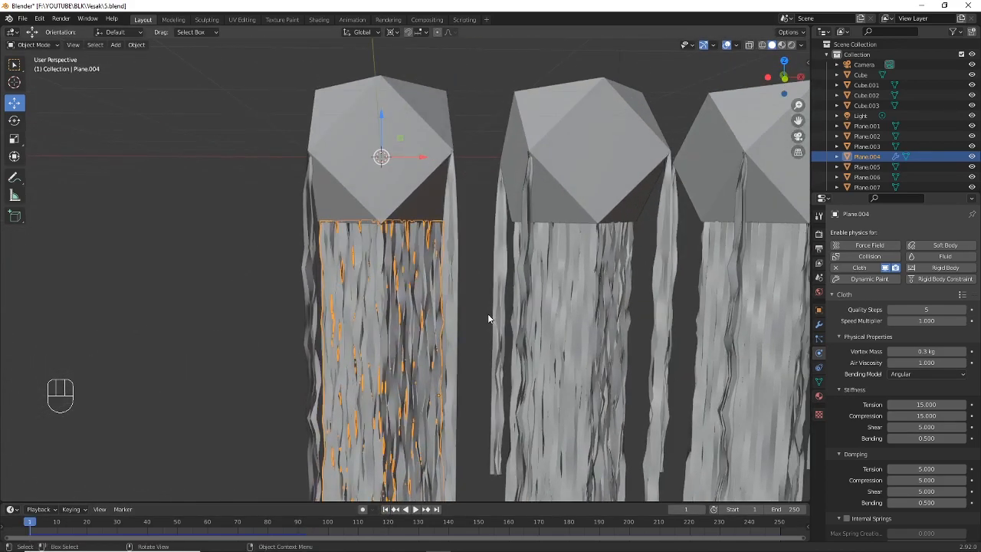
{"action": "left_click", "coordinate": [33, 45]}
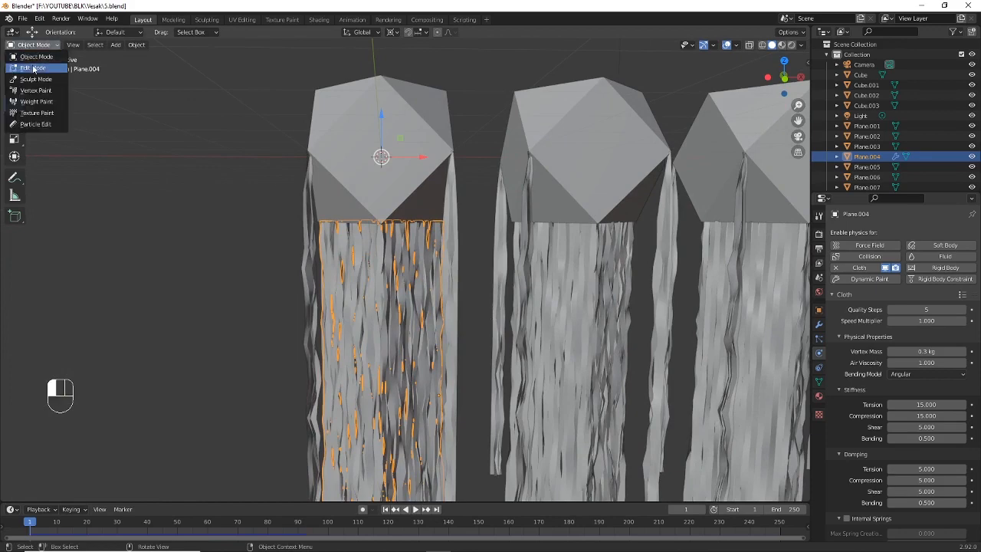
{"action": "left_click", "coordinate": [33, 69]}
{"action": "scroll", "coordinate": [478, 223], "scroll_direction": "up", "scroll_amount": 2}
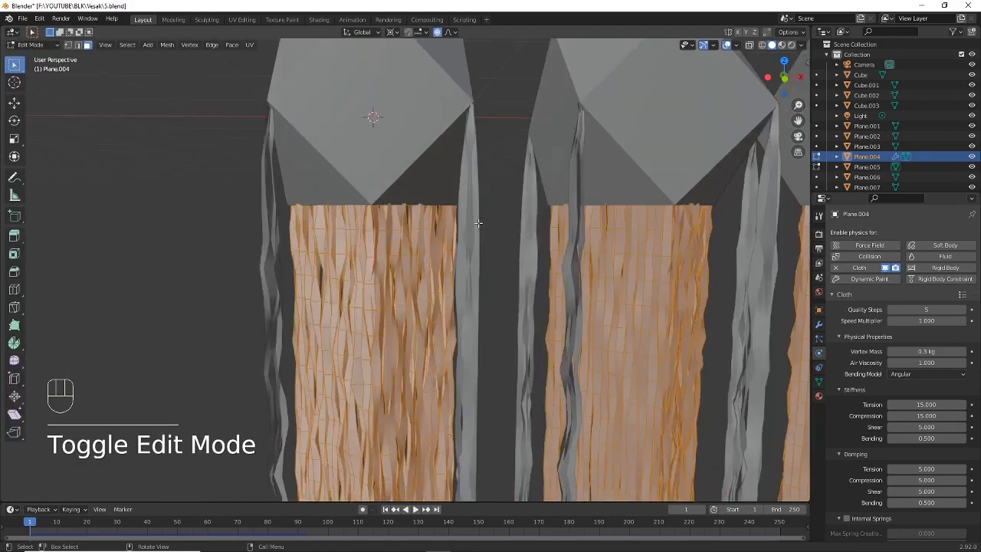
{"action": "key", "text": "KP_1"}
{"action": "scroll", "coordinate": [480, 223], "scroll_direction": "up", "scroll_amount": 3}
{"action": "middle_click_drag", "start_coordinate": [480, 224], "coordinate": [510, 330], "text": "shift"}
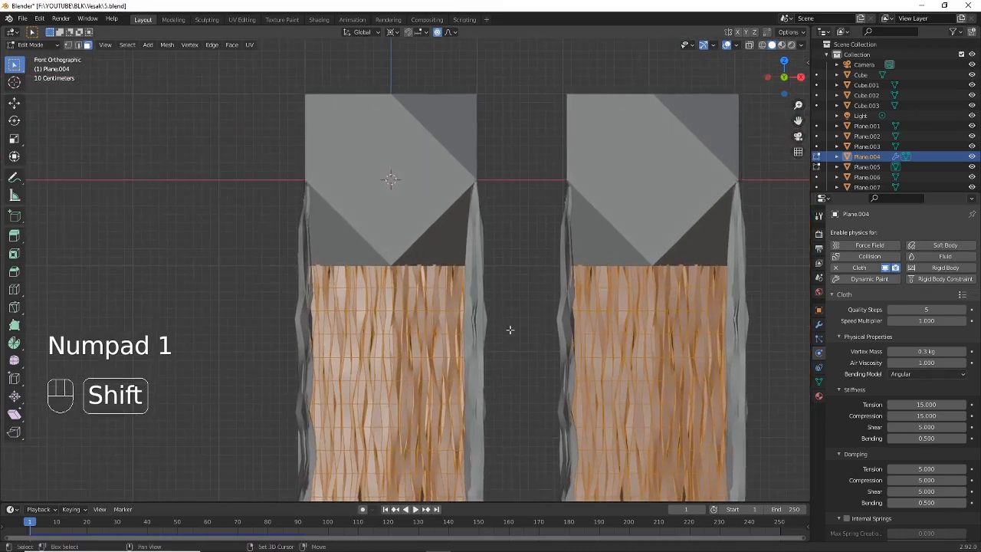
{"action": "left_click", "coordinate": [68, 45]}
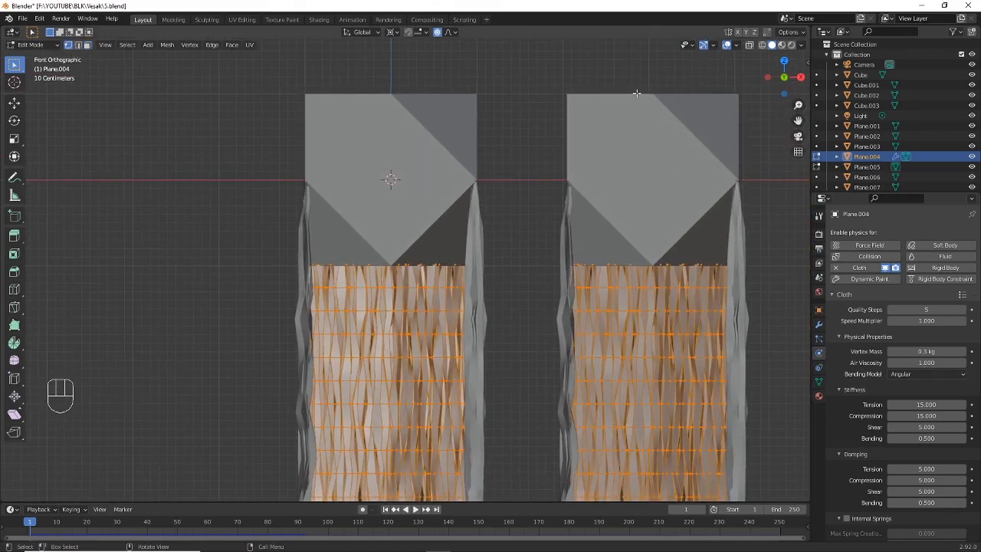
{"action": "left_click", "coordinate": [762, 44]}
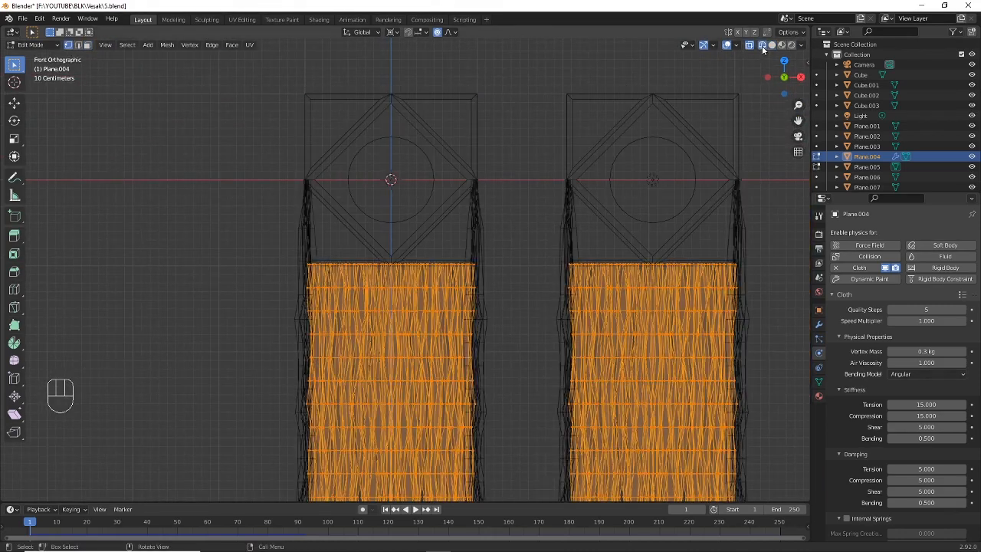
Box-select the streamer's top row of vertices and assign them to a new vertex group with weight 1.000
{"action": "left_click_drag", "start_coordinate": [257, 223], "coordinate": [521, 273]}
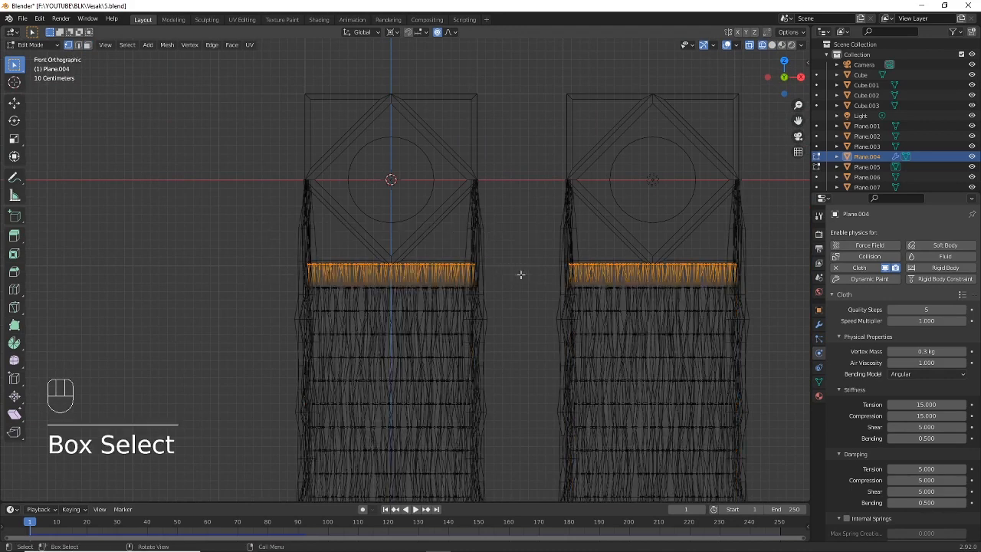
{"action": "left_click_drag", "start_coordinate": [253, 213], "coordinate": [521, 276]}
{"action": "middle_click_drag", "start_coordinate": [540, 258], "coordinate": [509, 218]}
{"action": "left_click", "coordinate": [818, 381]}
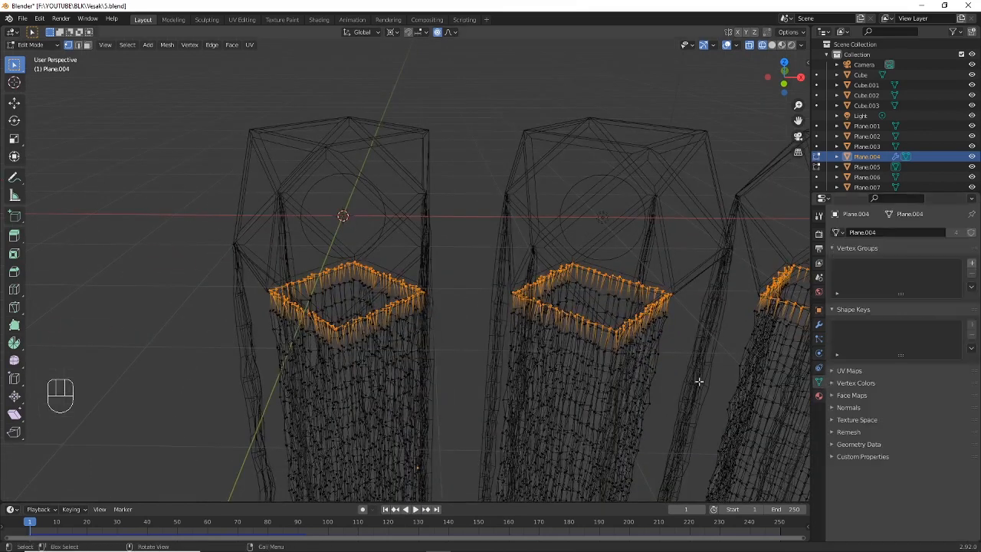
{"action": "scroll", "coordinate": [590, 365], "scroll_direction": "down", "scroll_amount": 4}
{"action": "scroll", "coordinate": [591, 365], "scroll_direction": "up", "scroll_amount": 2}
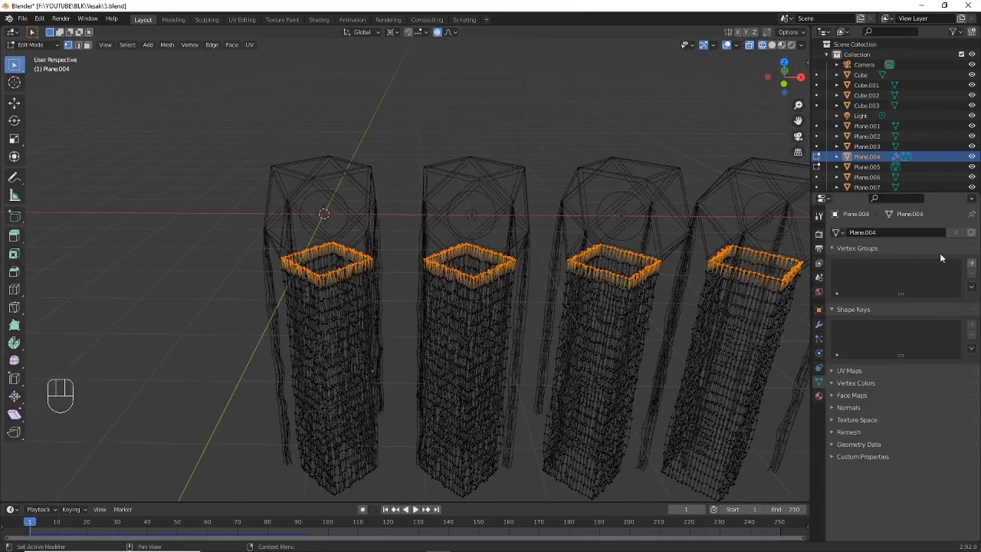
{"action": "left_click", "coordinate": [972, 263]}
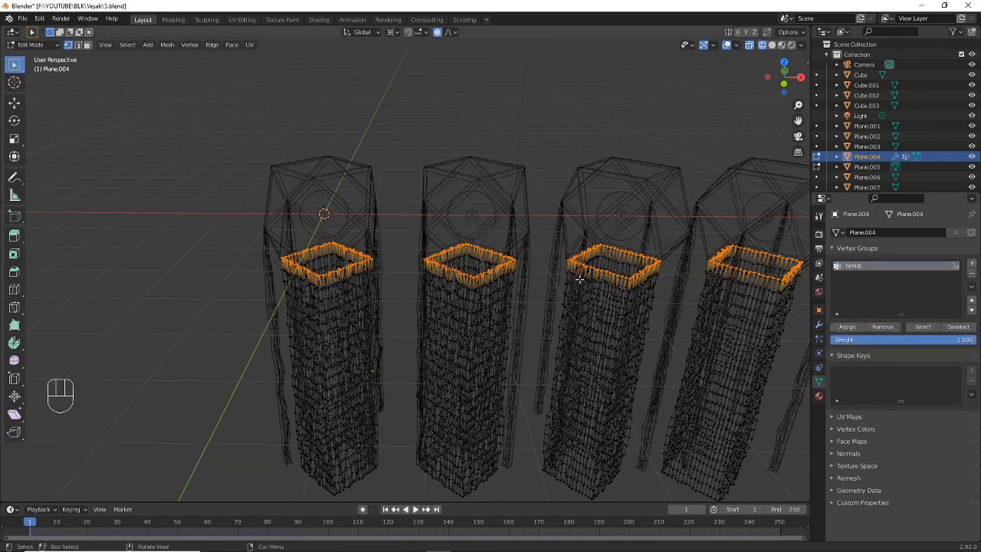
{"action": "left_click", "coordinate": [847, 328]}
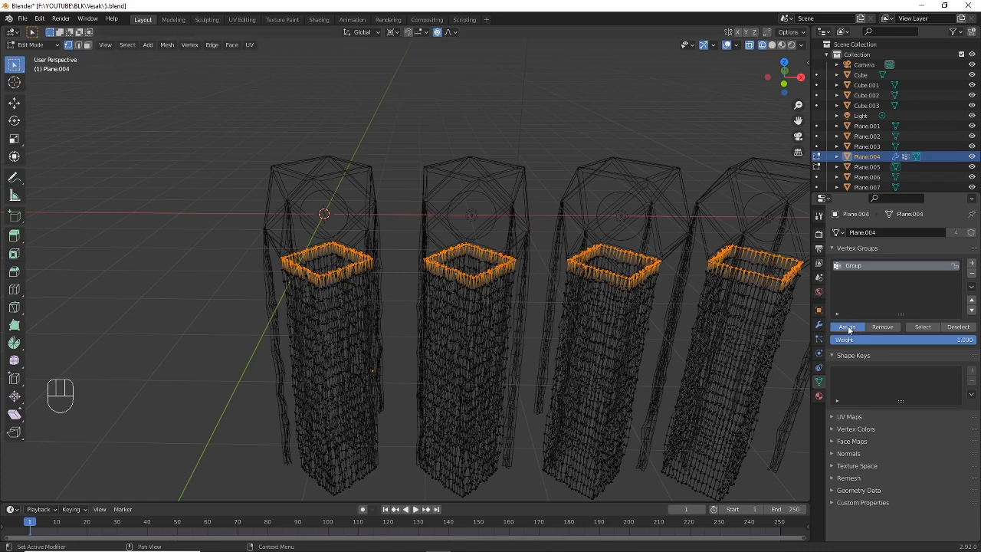
Return the streamer to Object Mode and restore Solid shading
{"action": "left_click", "coordinate": [31, 44]}
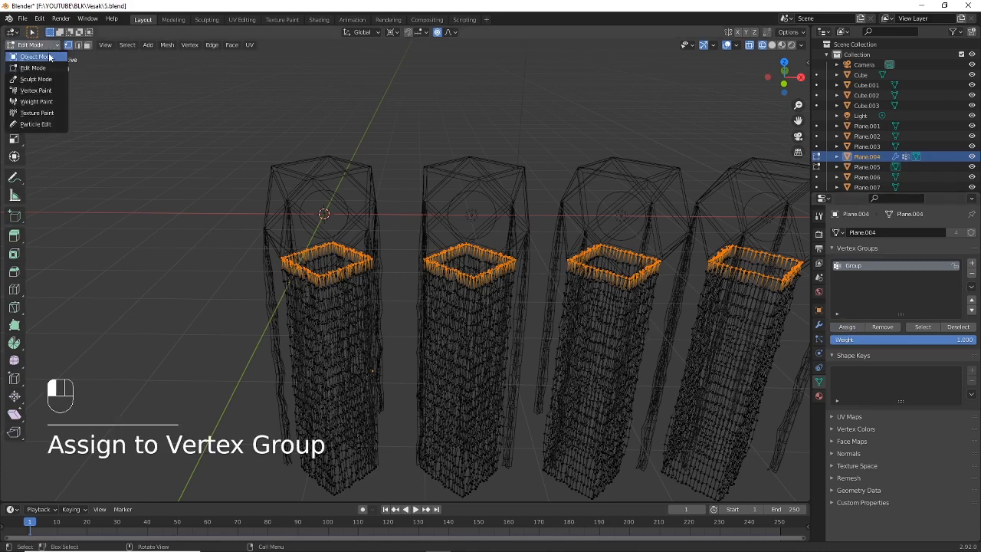
{"action": "left_click", "coordinate": [32, 53]}
{"action": "middle_click_drag", "start_coordinate": [430, 246], "coordinate": [430, 222]}
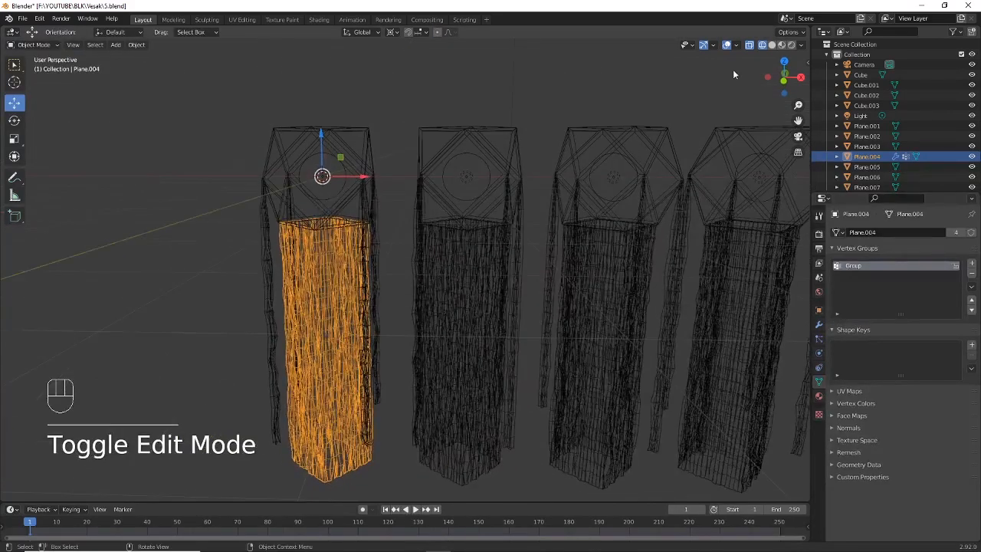
{"action": "left_click", "coordinate": [772, 45]}
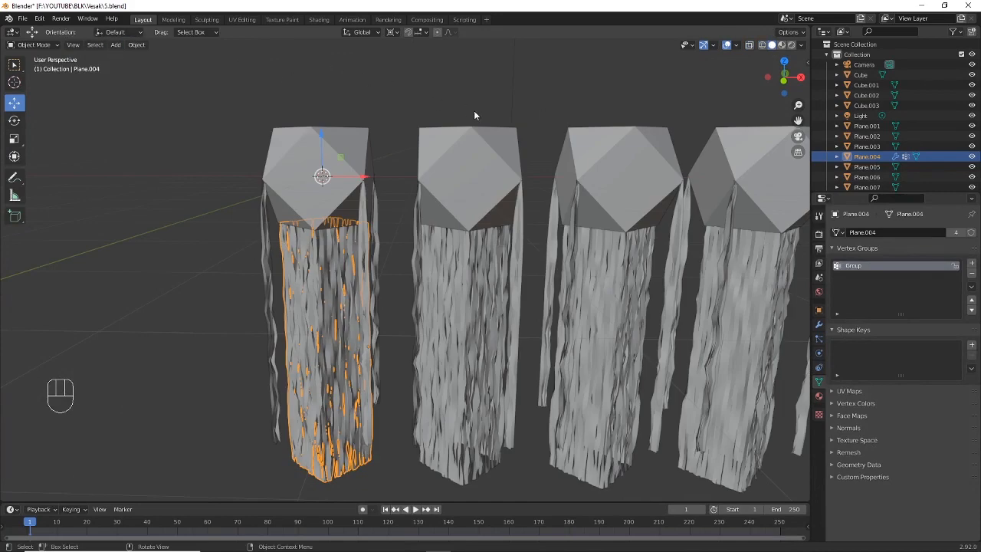
Set the cloth's Pin Group to the vertex group named Group in the Shape settings of the first lantern's main streamer
{"action": "left_click", "coordinate": [819, 354]}
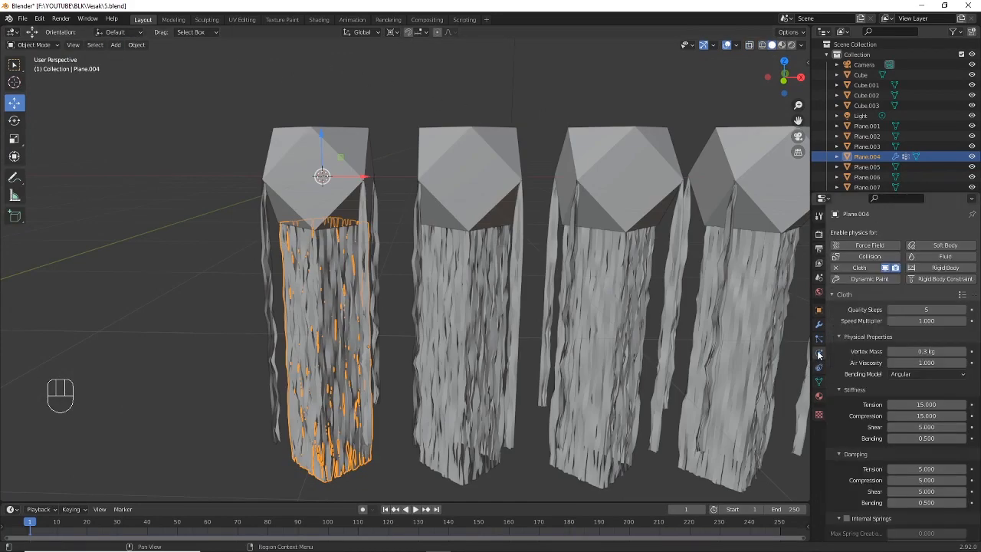
{"action": "scroll", "coordinate": [922, 327], "scroll_direction": "down", "scroll_amount": 5}
{"action": "scroll", "coordinate": [922, 323], "scroll_direction": "down", "scroll_amount": 3}
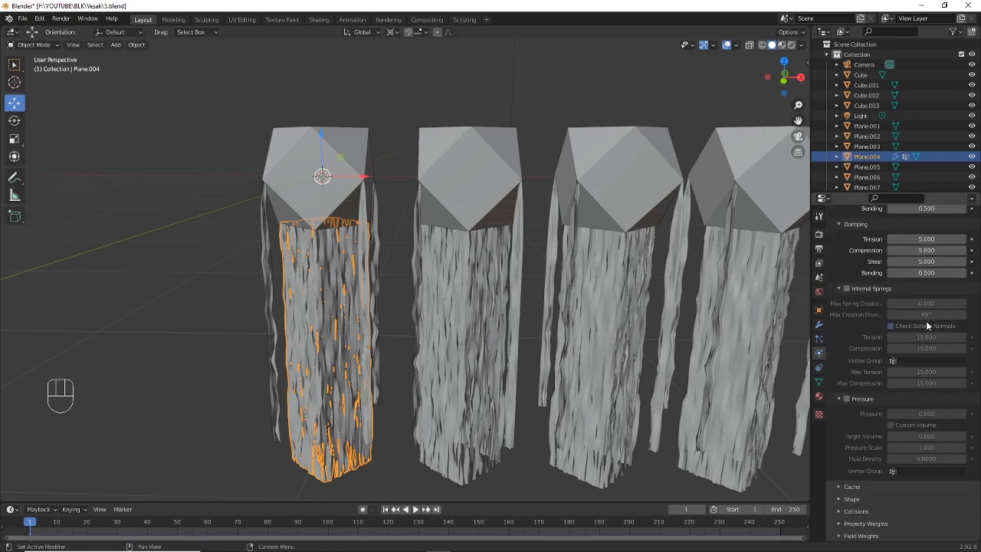
{"action": "left_click", "coordinate": [841, 499]}
{"action": "scroll", "coordinate": [839, 498], "scroll_direction": "down", "scroll_amount": 1}
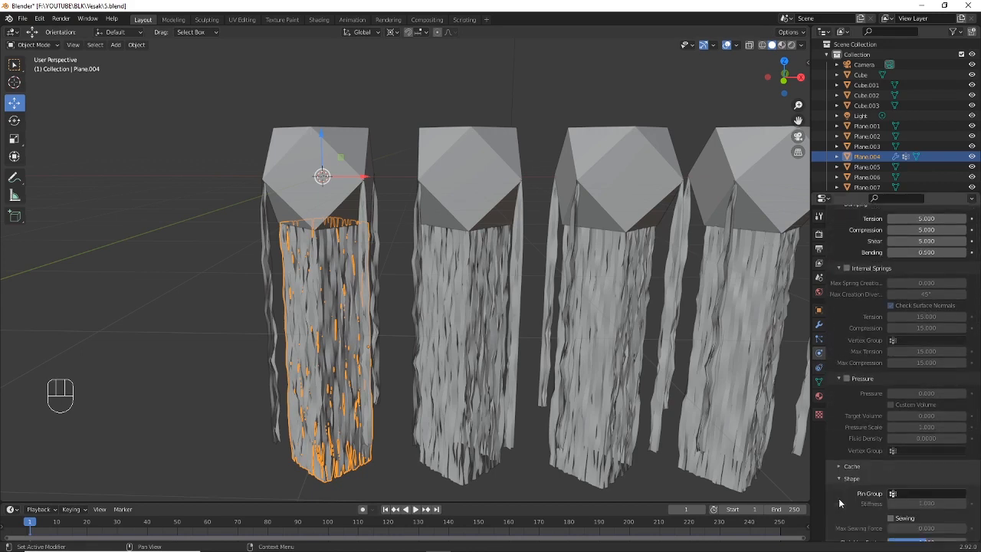
{"action": "scroll", "coordinate": [849, 479], "scroll_direction": "down", "scroll_amount": 2}
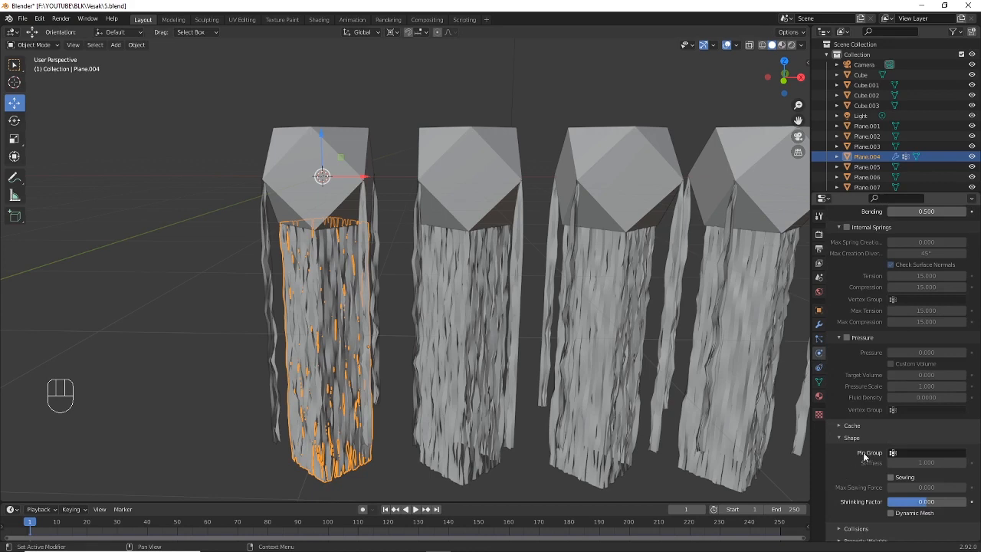
{"action": "left_click", "coordinate": [915, 453]}
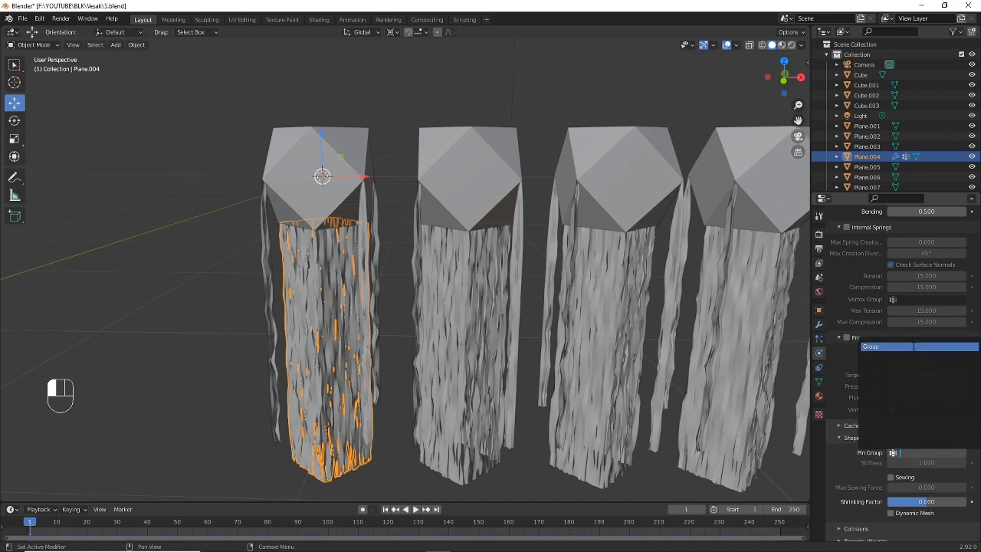
{"action": "left_click", "coordinate": [882, 346]}
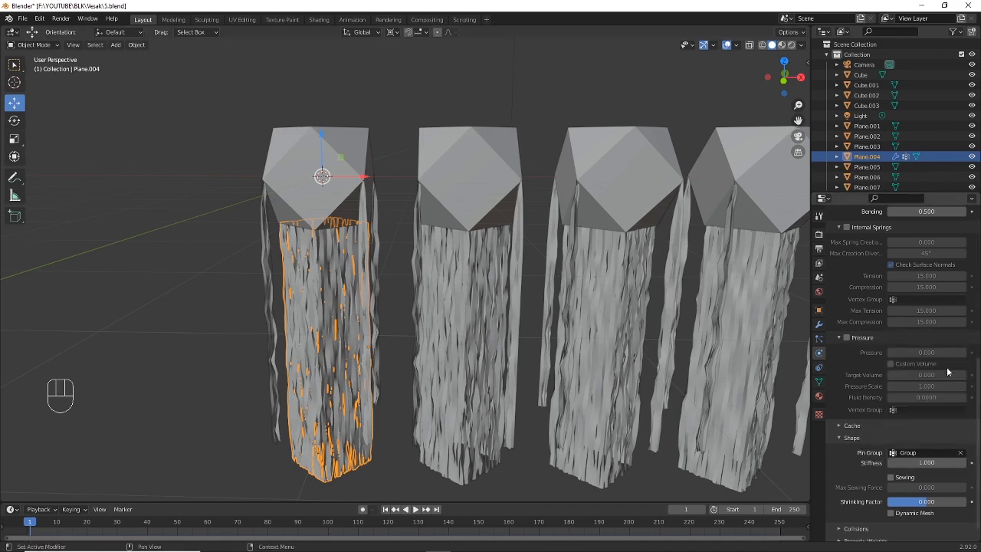
Play the pinned cloth simulation to check how the first lantern's streamer hangs, stop playback and return to frame 1
{"action": "scroll", "coordinate": [889, 361], "scroll_direction": "down", "scroll_amount": 1}
{"action": "scroll", "coordinate": [496, 323], "scroll_direction": "down", "scroll_amount": 4}
{"action": "scroll", "coordinate": [490, 312], "scroll_direction": "up", "scroll_amount": 2}
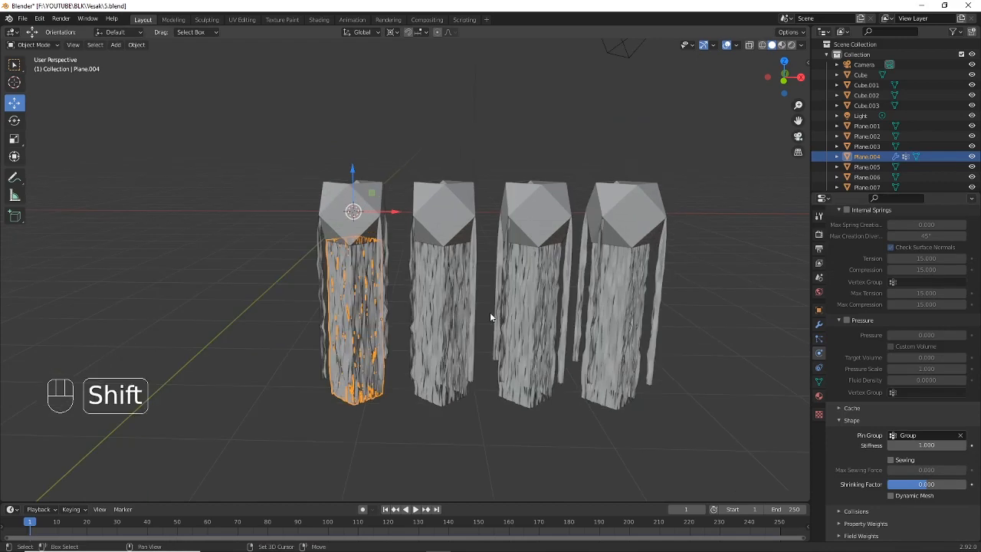
{"action": "key", "text": "shift+space"}
{"action": "scroll", "coordinate": [490, 312], "scroll_direction": "up", "scroll_amount": 3}
{"action": "middle_click_drag", "start_coordinate": [396, 306], "coordinate": [420, 244], "text": "shift"}
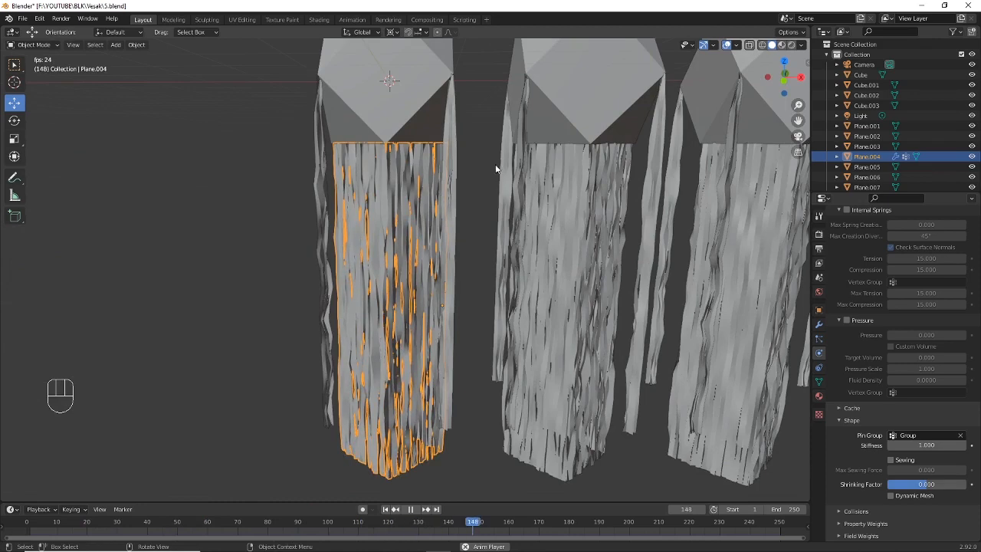
{"action": "scroll", "coordinate": [506, 208], "scroll_direction": "down", "scroll_amount": 4}
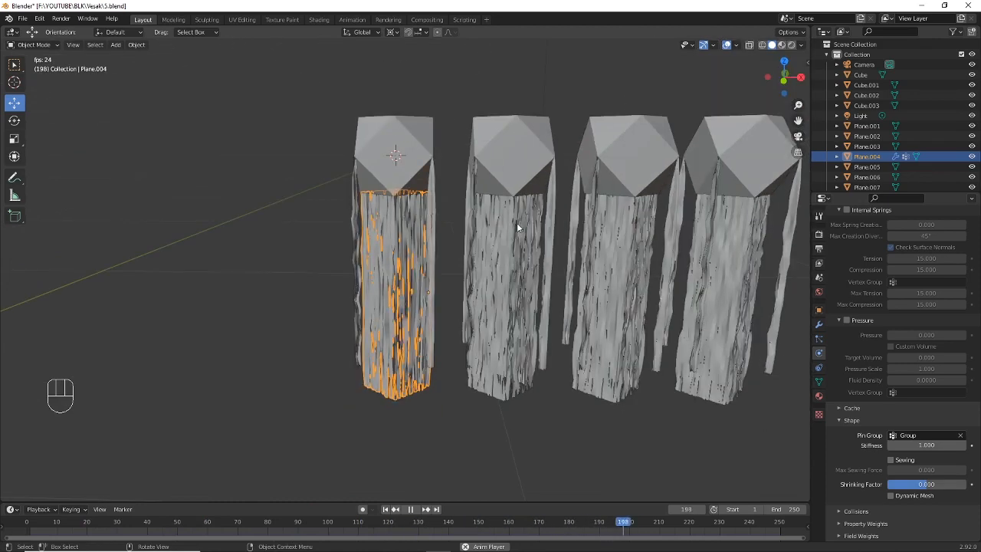
{"action": "key", "text": "shift+space"}
{"action": "left_click", "coordinate": [385, 509]}
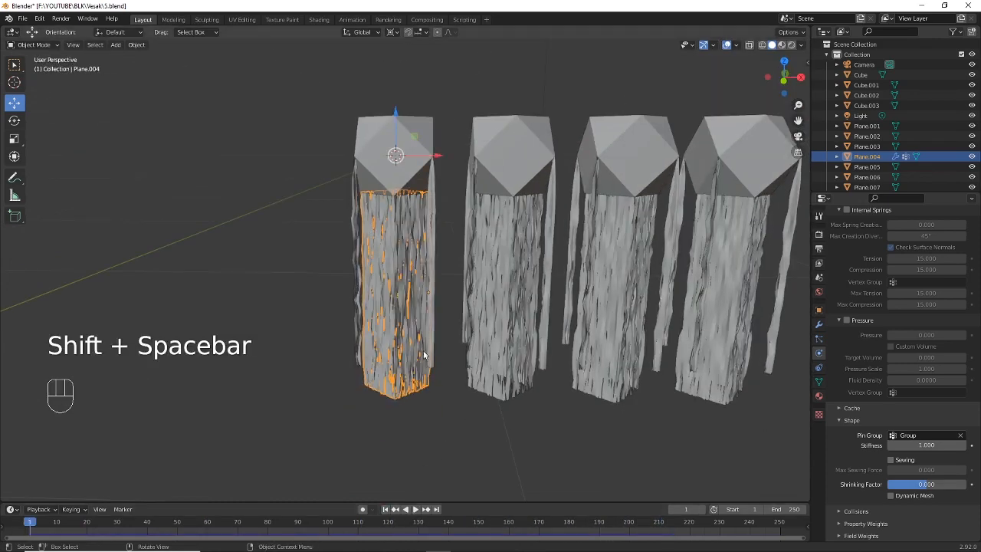
{"action": "middle_click_drag", "start_coordinate": [445, 256], "coordinate": [454, 292], "text": "shift"}
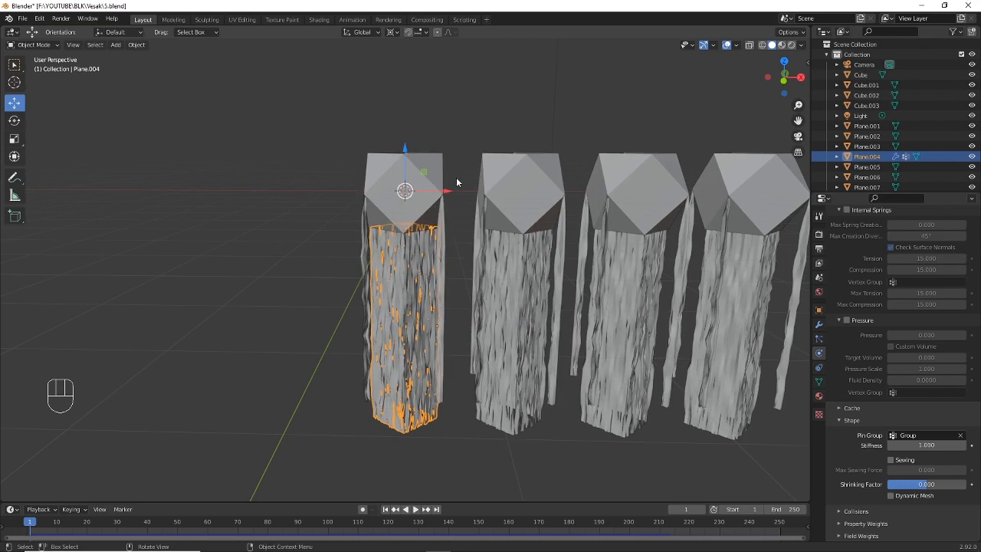
Add a Wind force field and move it about 6.05 m along negative X, beyond the first lantern
{"action": "key", "text": "shift"}
{"action": "left_click", "coordinate": [115, 44]}
{"action": "mouse_move", "coordinate": [146, 240]}
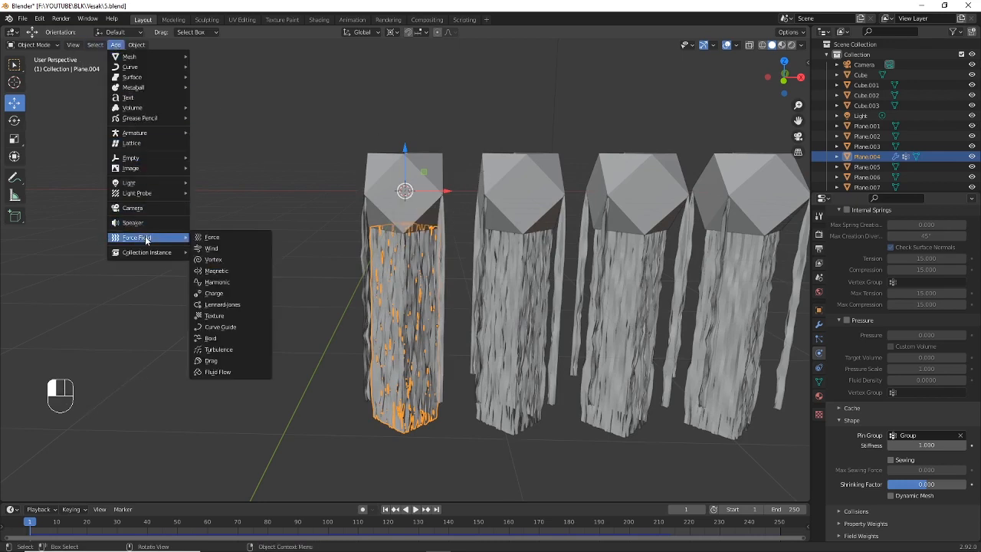
{"action": "left_click", "coordinate": [241, 249]}
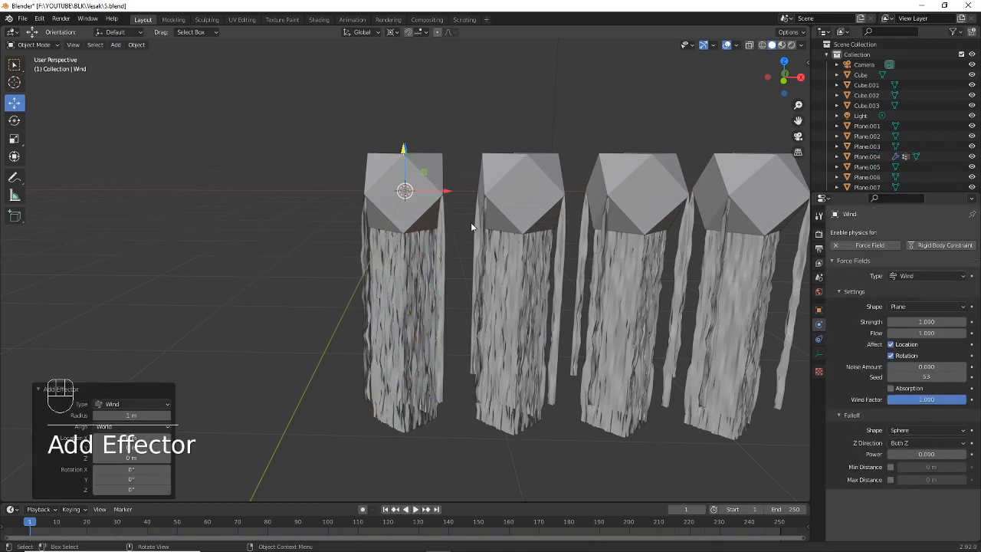
{"action": "key", "text": "g"}
{"action": "key", "text": "x"}
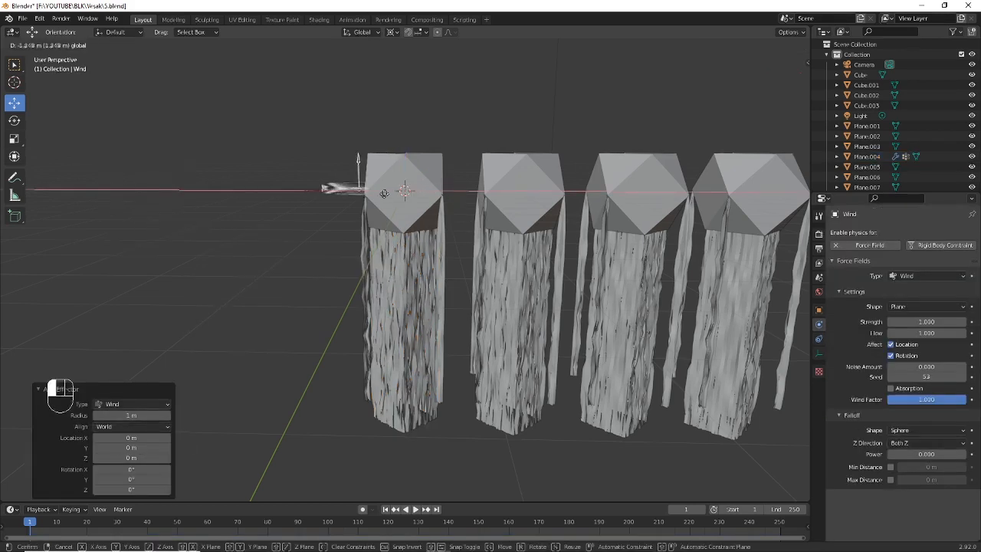
{"action": "left_click", "coordinate": [230, 196]}
{"action": "middle_click_drag", "start_coordinate": [243, 198], "coordinate": [333, 238]}
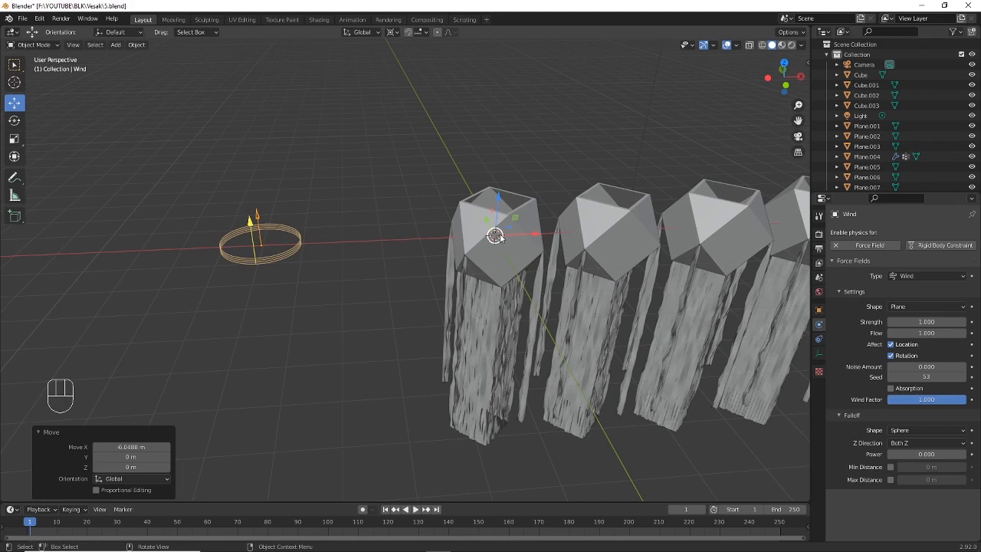
Set the transform pivot point to Median Point and rotate the wind force field 90° about the Y axis
{"action": "left_click", "coordinate": [391, 33]}
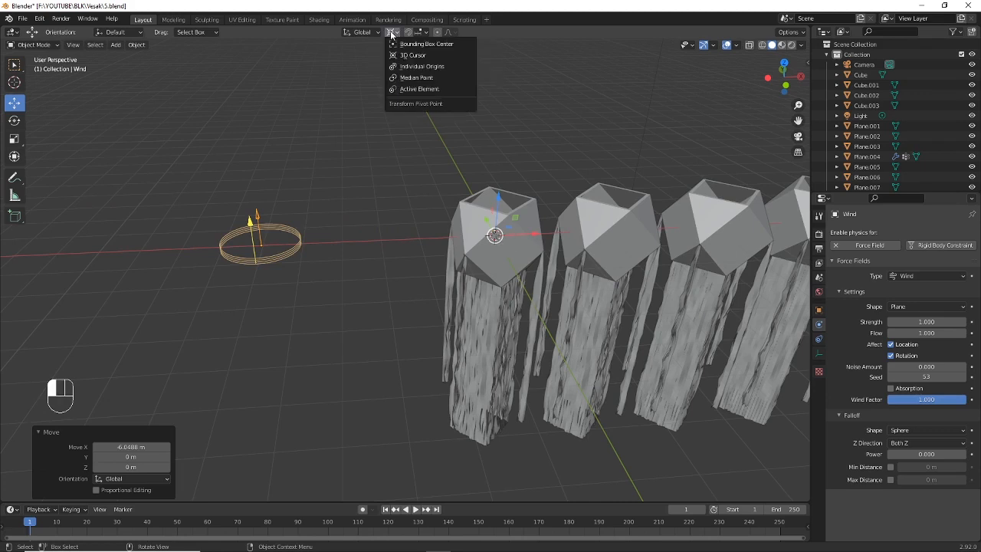
{"action": "left_click", "coordinate": [448, 78]}
{"action": "middle_click_drag", "start_coordinate": [372, 175], "coordinate": [370, 164]}
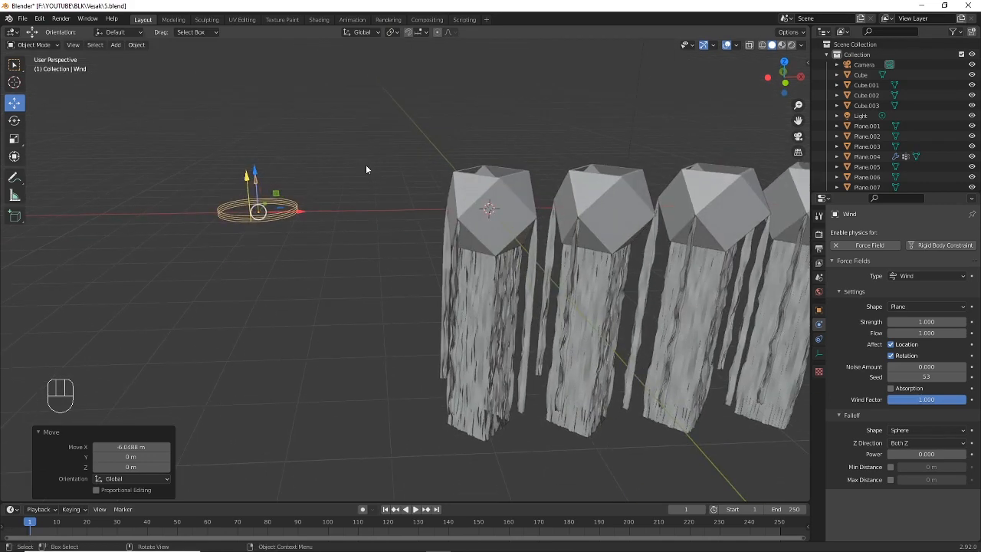
{"action": "key", "text": "r"}
{"action": "key", "text": "y"}
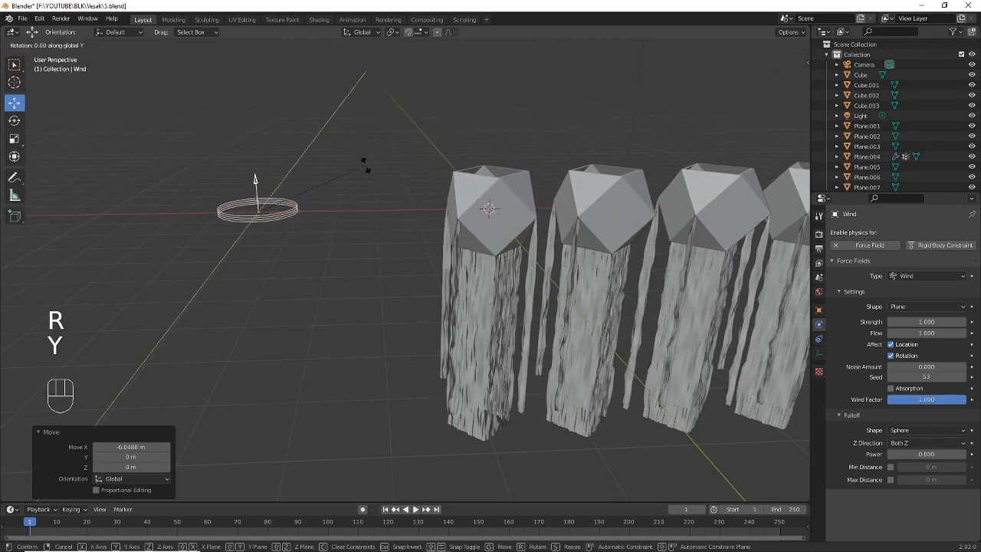
{"action": "key", "text": "KP_9"}
{"action": "key", "text": "KP_0"}
{"action": "key", "text": "Return"}
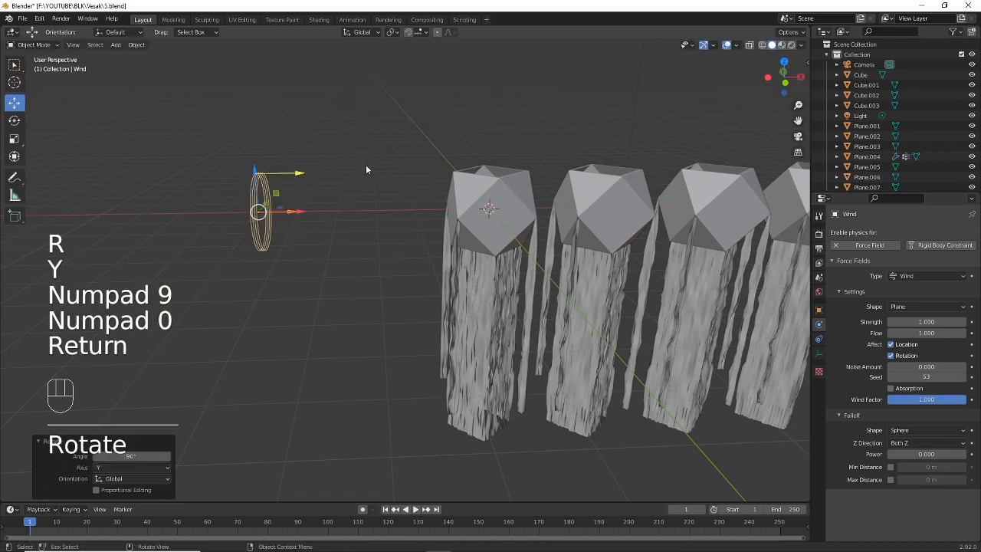
Play the simulation briefly to check the wind's effect on the streamer, and cancel playback back to frame 1
{"action": "mouse_move", "coordinate": [363, 192]}
{"action": "middle_mouse_down"}
{"action": "mouse_move", "coordinate": [361, 169]}
{"action": "mouse_move", "coordinate": [362, 191]}
{"action": "middle_mouse_up"}
{"action": "middle_click_drag", "start_coordinate": [473, 218], "coordinate": [414, 234], "text": "shift"}
{"action": "key", "text": "shift+space"}
{"action": "key", "text": "Escape"}
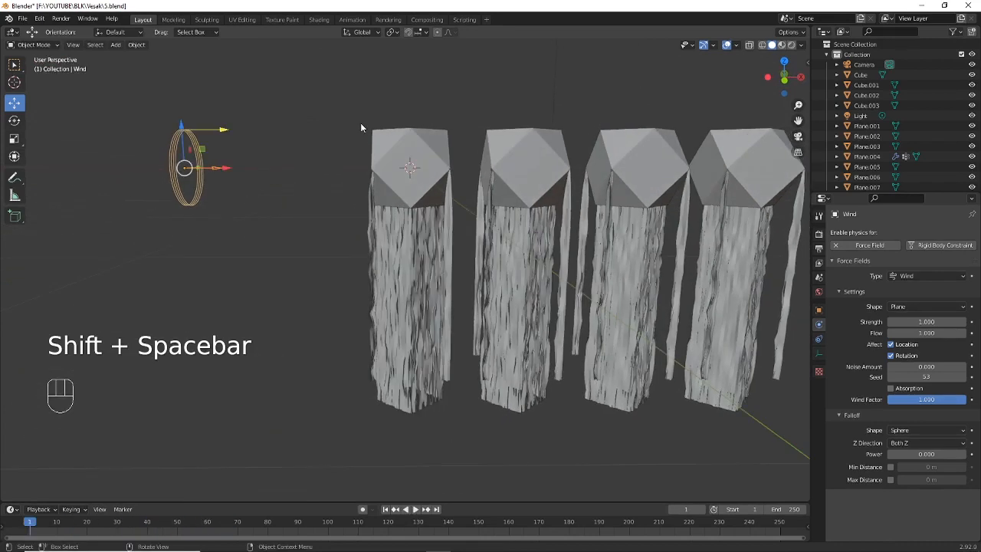
Set the wind force field's strength to 100
{"action": "middle_click_drag", "start_coordinate": [426, 148], "coordinate": [419, 153]}
{"action": "scroll", "coordinate": [771, 335], "scroll_direction": "down", "scroll_amount": 1}
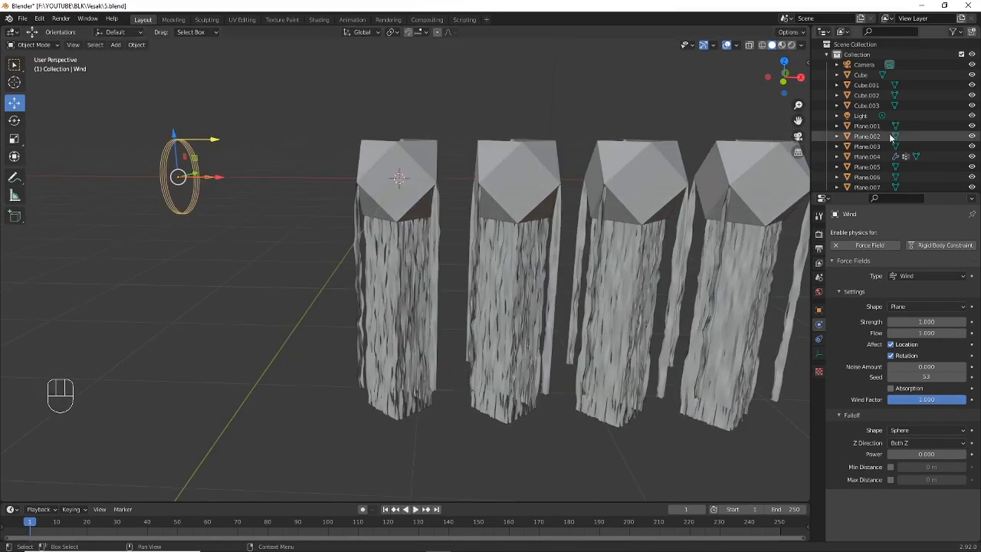
{"action": "scroll", "coordinate": [892, 139], "scroll_direction": "down", "scroll_amount": 3}
{"action": "scroll", "coordinate": [889, 138], "scroll_direction": "up", "scroll_amount": 3}
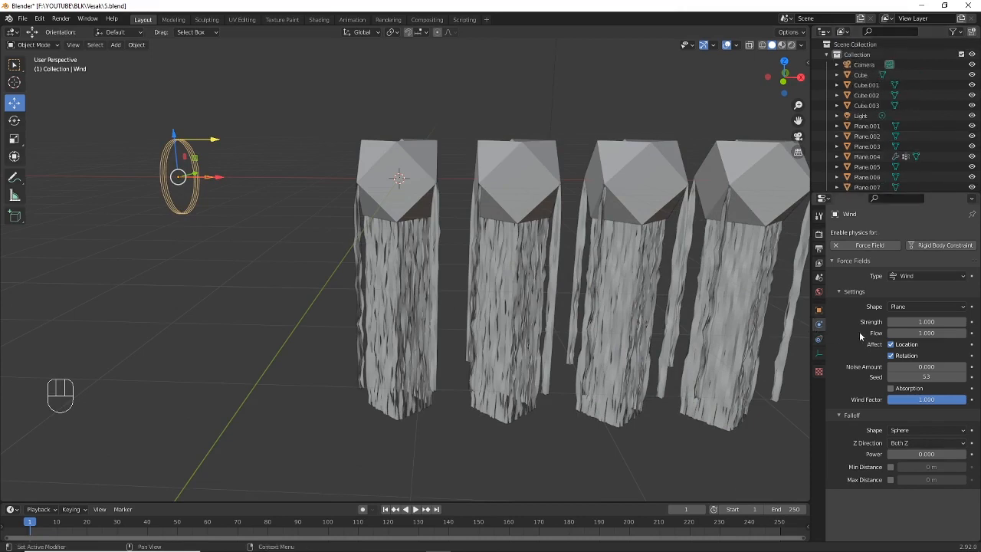
{"action": "left_click", "coordinate": [926, 322]}
{"action": "type", "text": "0"}
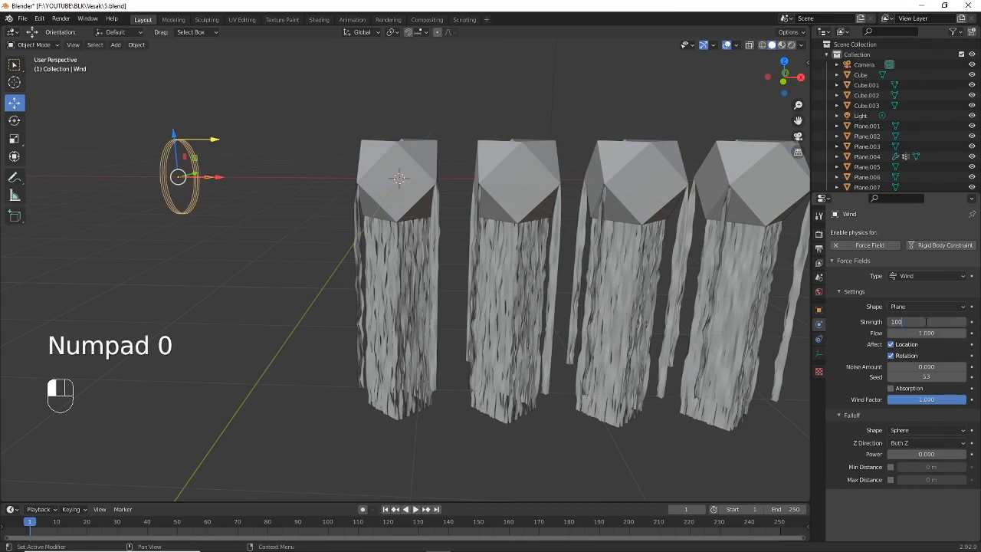
{"action": "key", "text": "Return"}
{"action": "scroll", "coordinate": [353, 184], "scroll_direction": "down", "scroll_amount": 3}
{"action": "scroll", "coordinate": [353, 184], "scroll_direction": "up", "scroll_amount": 2}
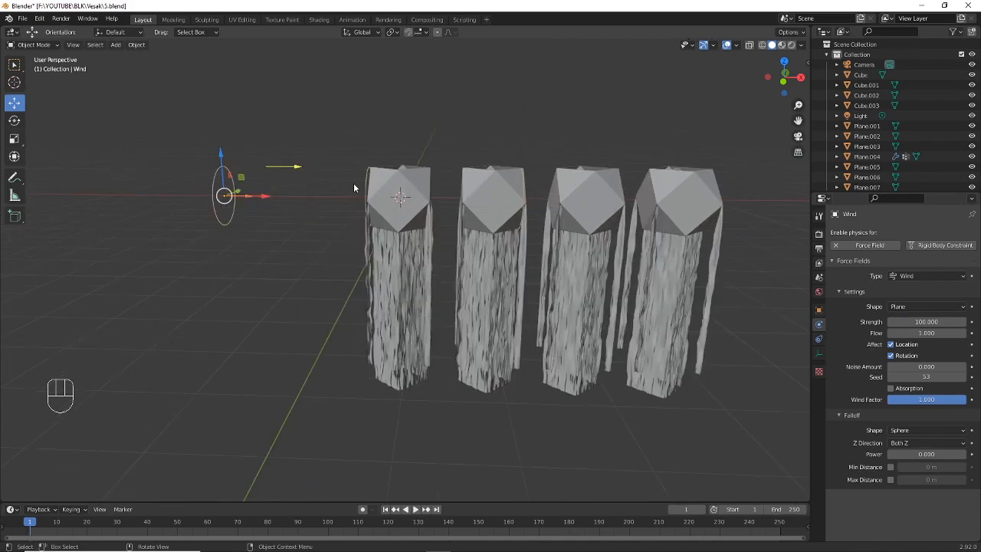
Play the simulation and examine from several angles how the wind blows the first lantern's streamer
{"action": "key", "text": "shift+space"}
{"action": "middle_click_drag", "start_coordinate": [354, 182], "coordinate": [461, 197]}
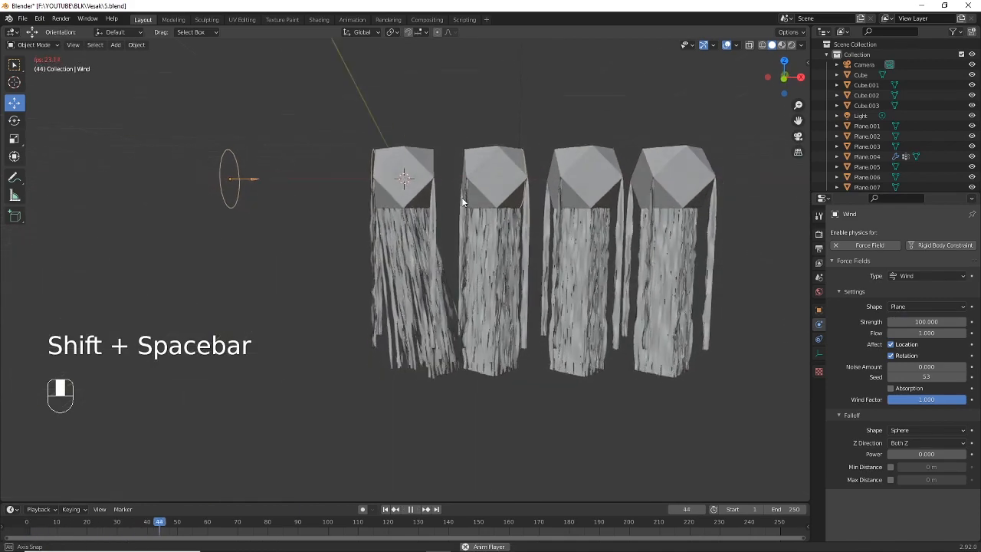
{"action": "scroll", "coordinate": [462, 197], "scroll_direction": "up", "scroll_amount": 1}
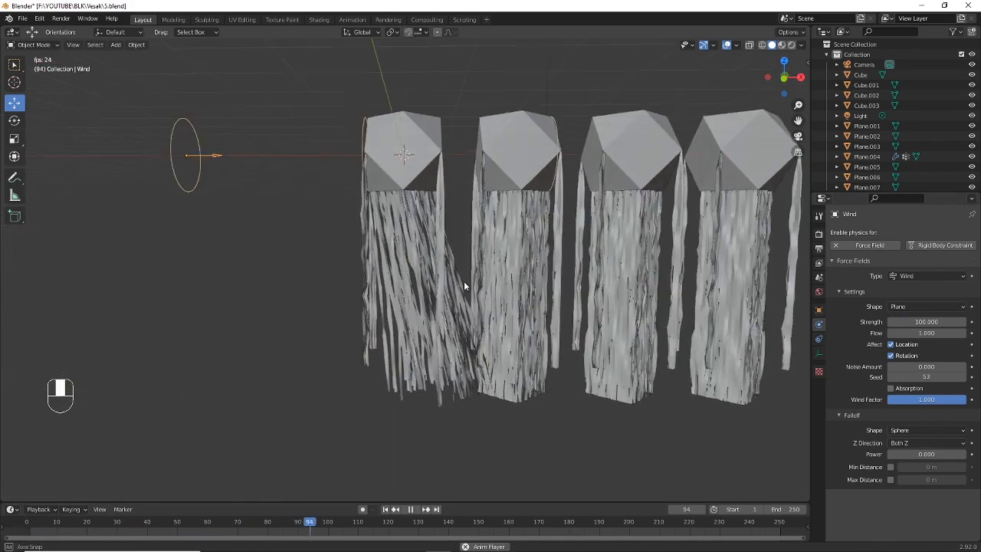
{"action": "middle_click_drag", "start_coordinate": [464, 286], "coordinate": [469, 291]}
Set the wind's strength to 50 during playback, watch the streamer, stop and return to frame 1
{"action": "left_click", "coordinate": [904, 322]}
{"action": "type", "text": "5"}
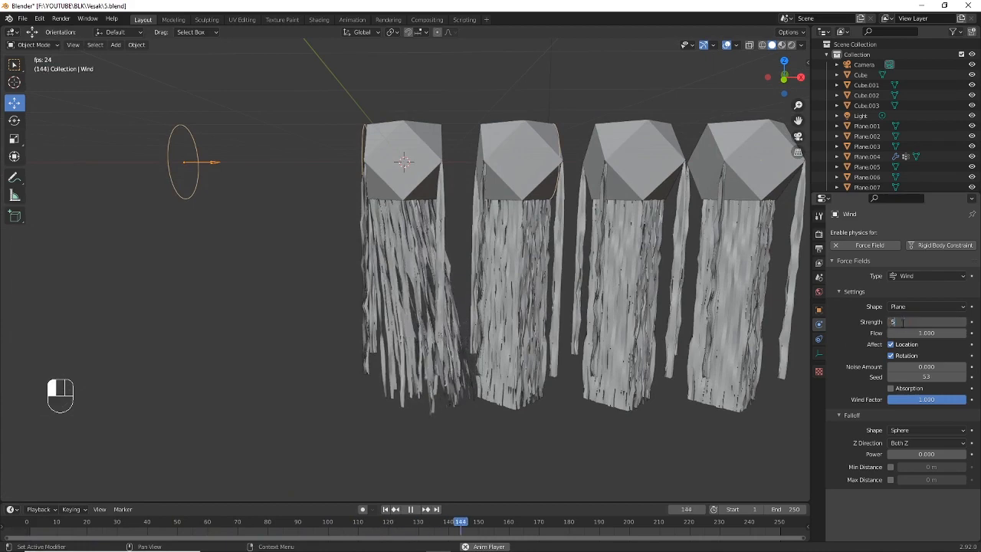
{"action": "type", "text": "0"}
{"action": "key", "text": "Return"}
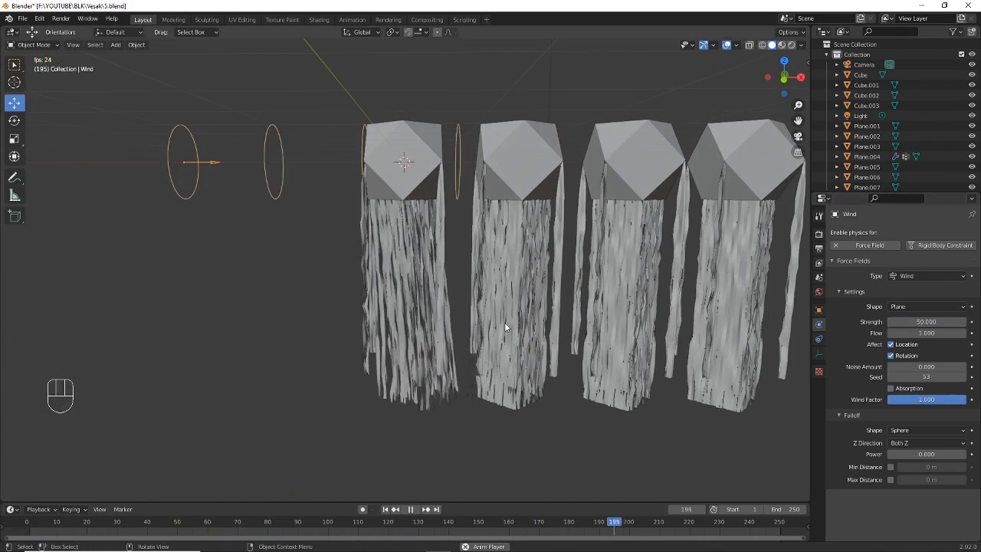
{"action": "mouse_move", "coordinate": [505, 327]}
{"action": "middle_mouse_down"}
{"action": "mouse_move", "coordinate": [499, 349]}
{"action": "mouse_move", "coordinate": [505, 337]}
{"action": "mouse_move", "coordinate": [492, 332]}
{"action": "middle_mouse_up"}
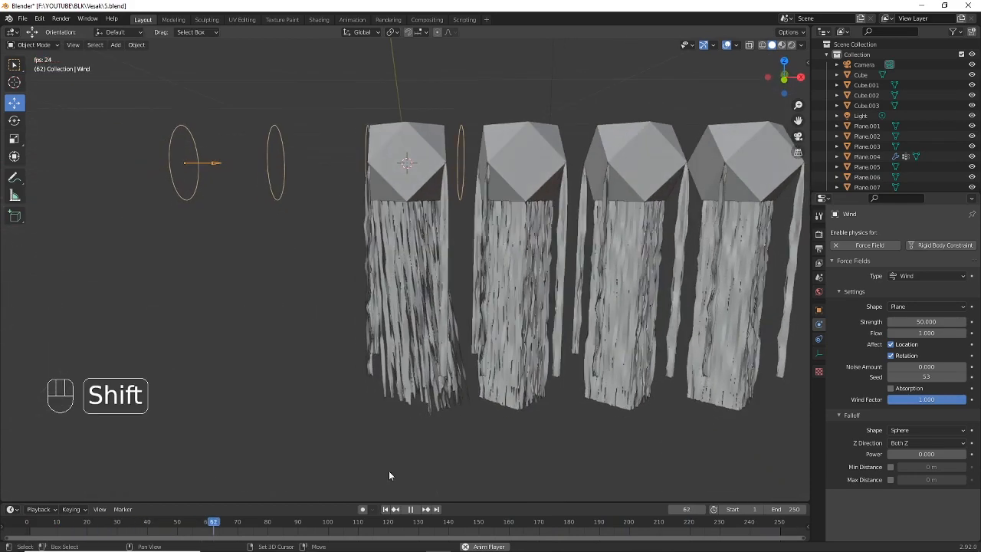
{"action": "key", "text": "shift+space"}
{"action": "middle_click_drag", "start_coordinate": [423, 220], "coordinate": [336, 251]}
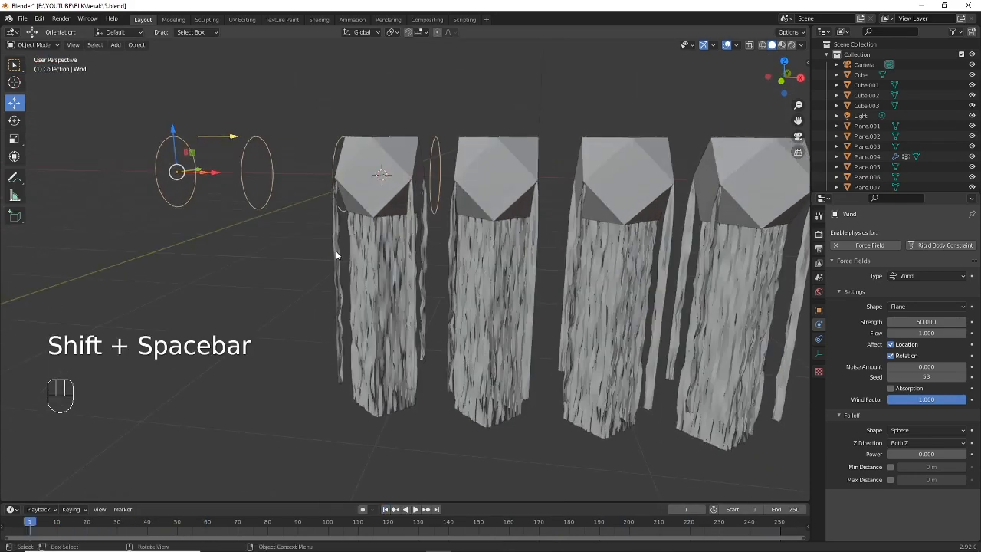
Enter Edit Mode on the first lantern's thin outer side streamer in front view
{"action": "left_click", "coordinate": [336, 254]}
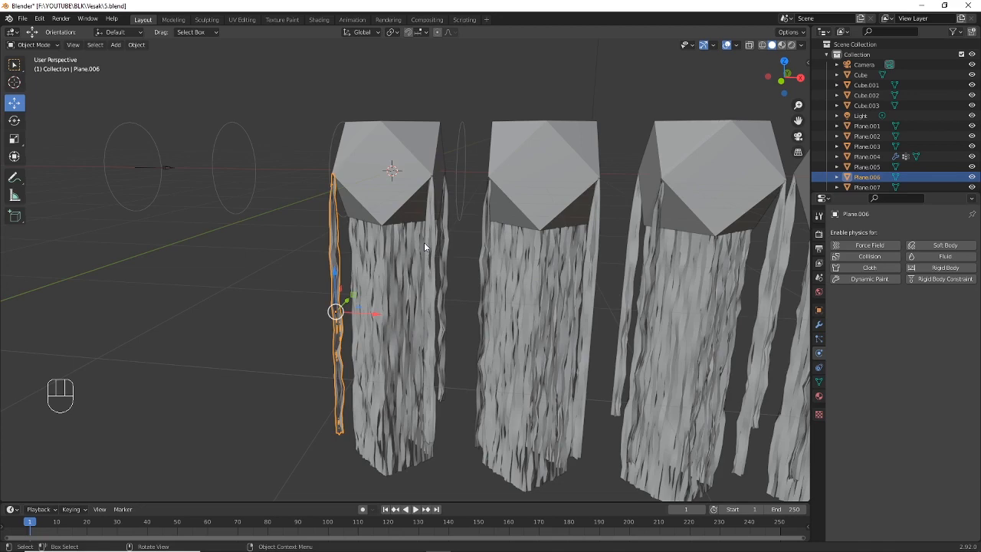
{"action": "key", "text": "KP_1"}
{"action": "scroll", "coordinate": [424, 242], "scroll_direction": "up", "scroll_amount": 3}
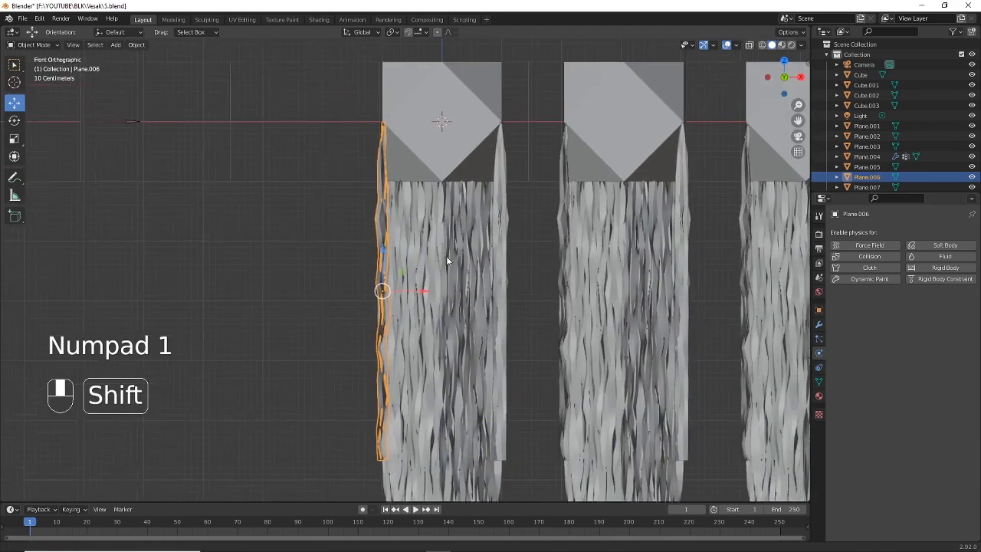
{"action": "middle_click_drag", "start_coordinate": [449, 258], "coordinate": [453, 280], "text": "shift"}
{"action": "scroll", "coordinate": [453, 280], "scroll_direction": "down", "scroll_amount": 2}
{"action": "left_click", "coordinate": [30, 45]}
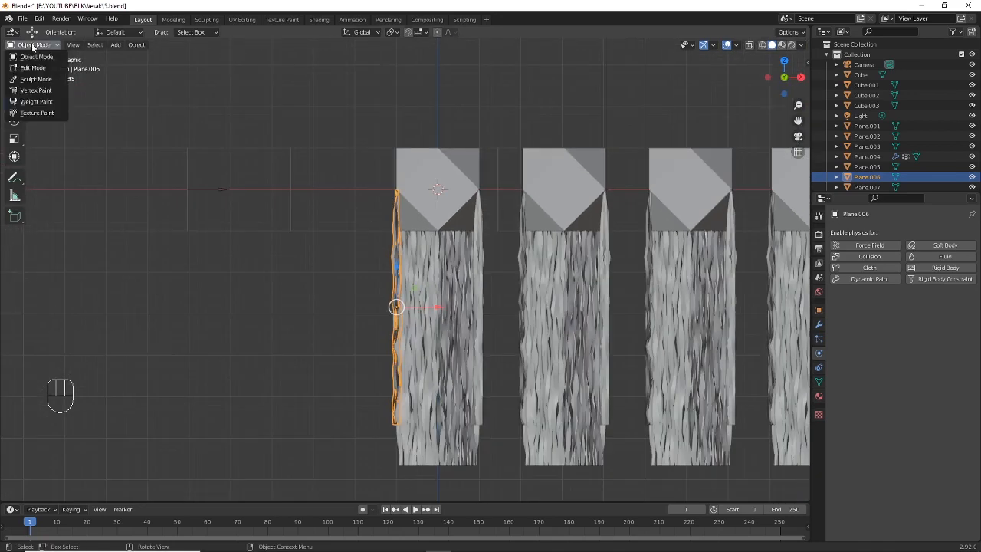
{"action": "left_click", "coordinate": [35, 69]}
{"action": "scroll", "coordinate": [349, 175], "scroll_direction": "up", "scroll_amount": 1}
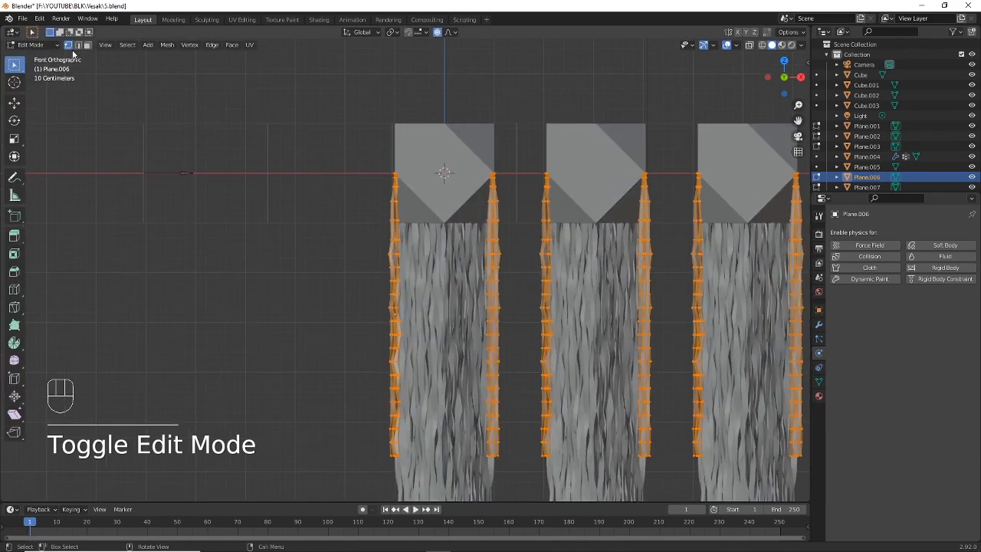
Select all vertices at the upper end of the side streamer using see-through wireframe display, and return to solid shading
{"action": "scroll", "coordinate": [306, 192], "scroll_direction": "up", "scroll_amount": 1}
{"action": "middle_click_drag", "start_coordinate": [345, 192], "coordinate": [391, 272], "text": "shift"}
{"action": "scroll", "coordinate": [429, 223], "scroll_direction": "up", "scroll_amount": 2}
{"action": "left_click_drag", "start_coordinate": [424, 191], "coordinate": [479, 240]}
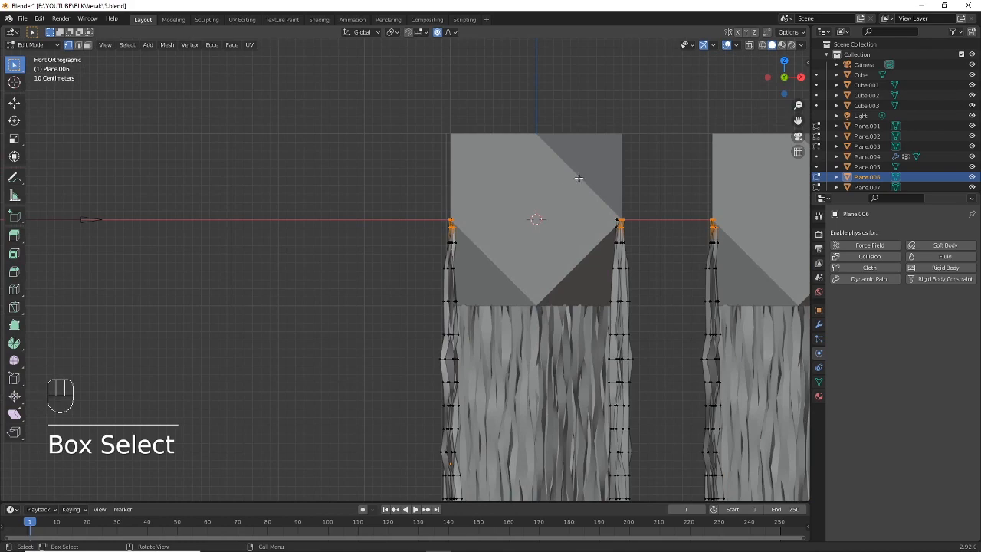
{"action": "left_click", "coordinate": [749, 44]}
{"action": "scroll", "coordinate": [513, 248], "scroll_direction": "up", "scroll_amount": 1}
{"action": "left_click_drag", "start_coordinate": [414, 175], "coordinate": [529, 233]}
{"action": "scroll", "coordinate": [516, 222], "scroll_direction": "down", "scroll_amount": 3}
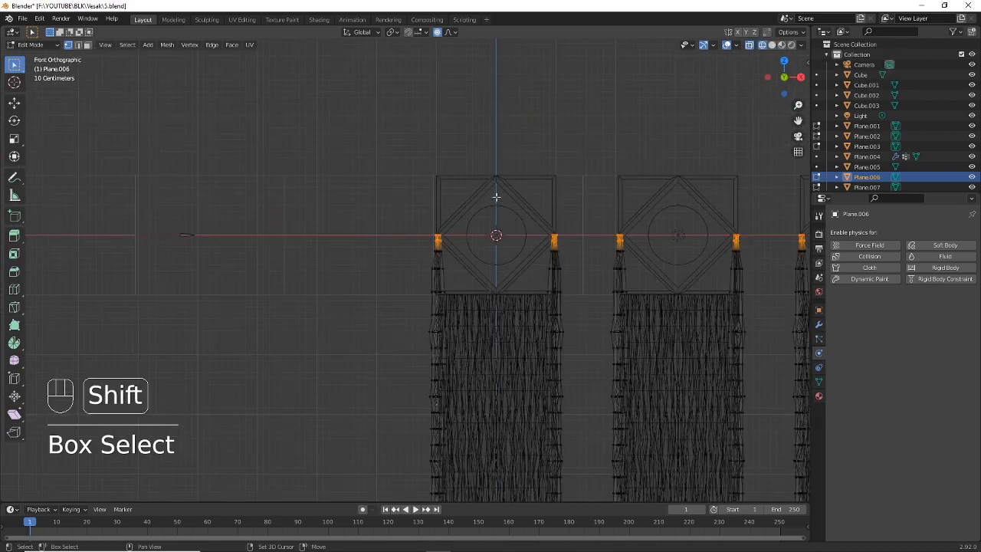
{"action": "middle_click_drag", "start_coordinate": [496, 197], "coordinate": [444, 121], "text": "shift"}
{"action": "left_click", "coordinate": [772, 45]}
{"action": "middle_click_drag", "start_coordinate": [586, 130], "coordinate": [269, 184]}
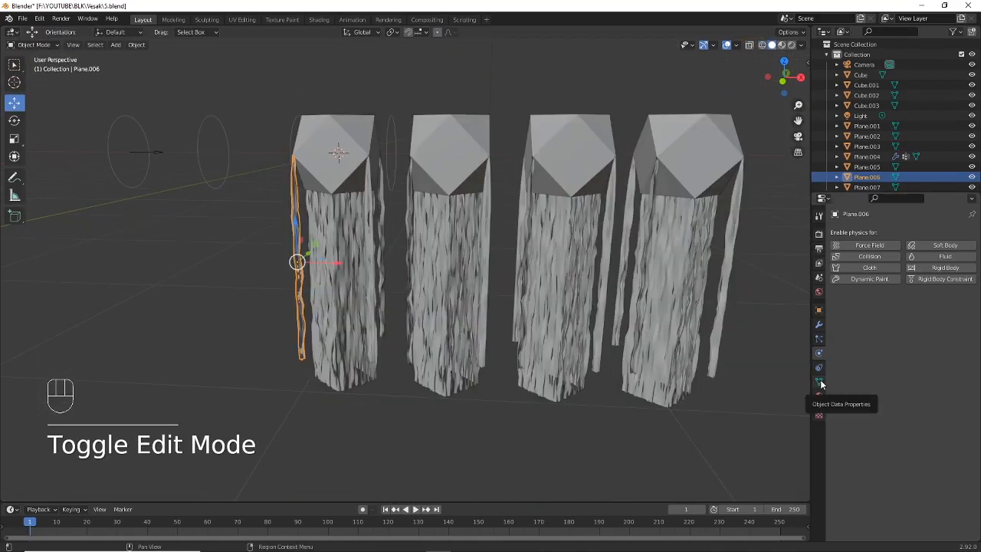
Add a vertex group to the side streamer, assign the selected upper-end vertices to it, and return to Object Mode
{"action": "left_click", "coordinate": [820, 383]}
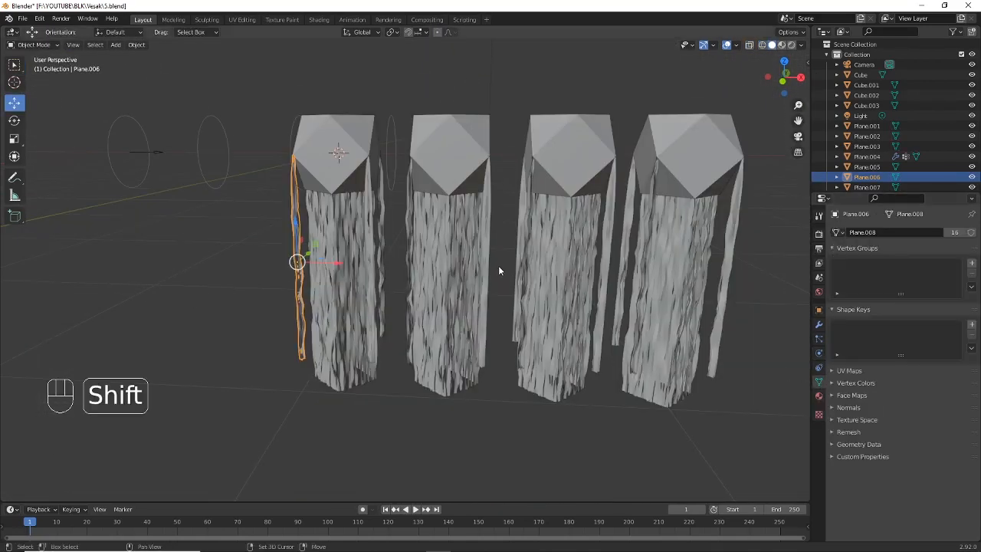
{"action": "middle_click_drag", "start_coordinate": [498, 265], "coordinate": [508, 285], "text": "shift"}
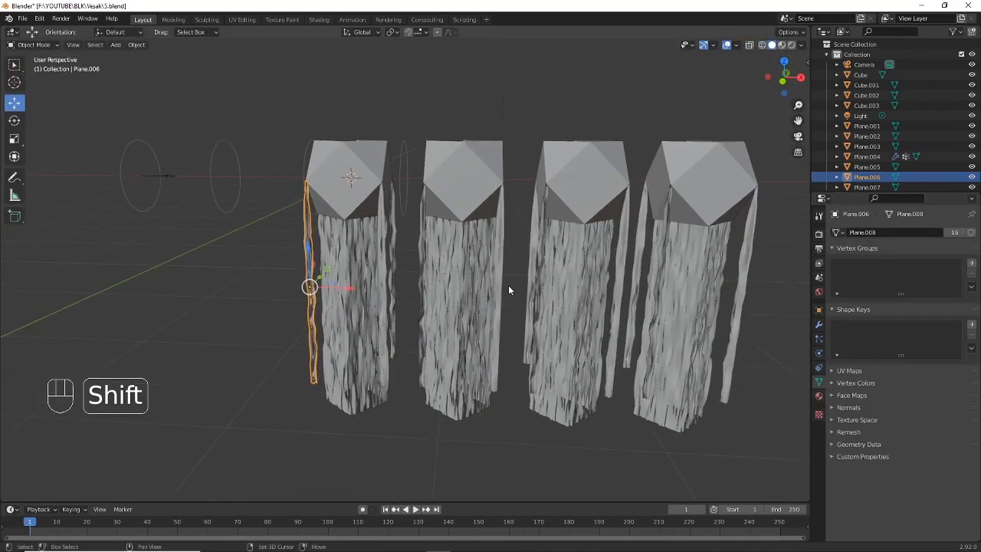
{"action": "left_click", "coordinate": [972, 263]}
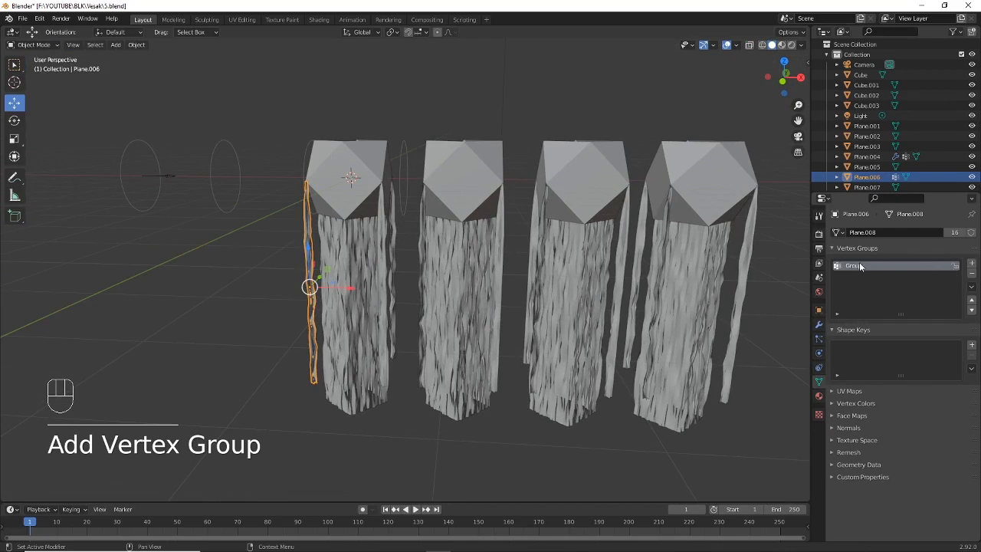
{"action": "key", "text": "Tab"}
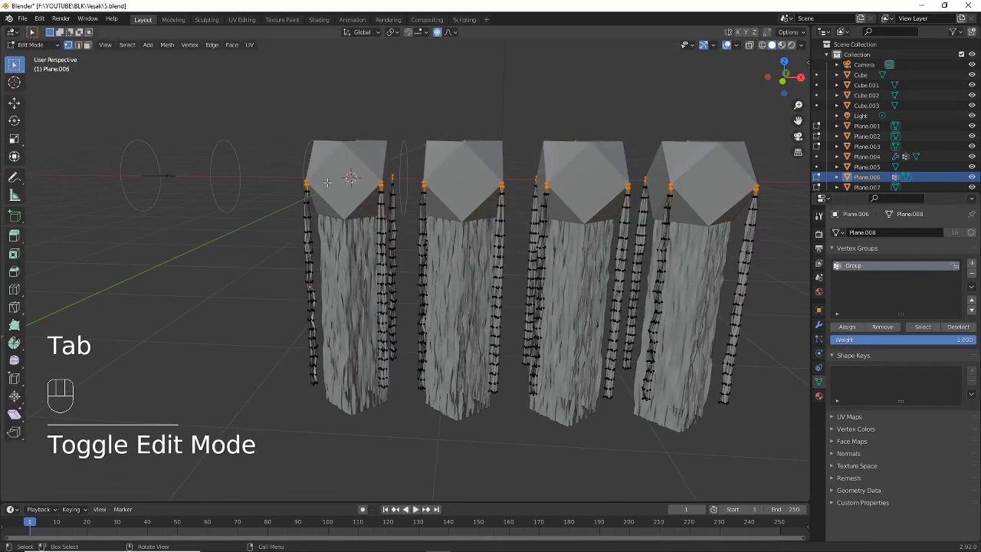
{"action": "middle_click_drag", "start_coordinate": [289, 174], "coordinate": [298, 171]}
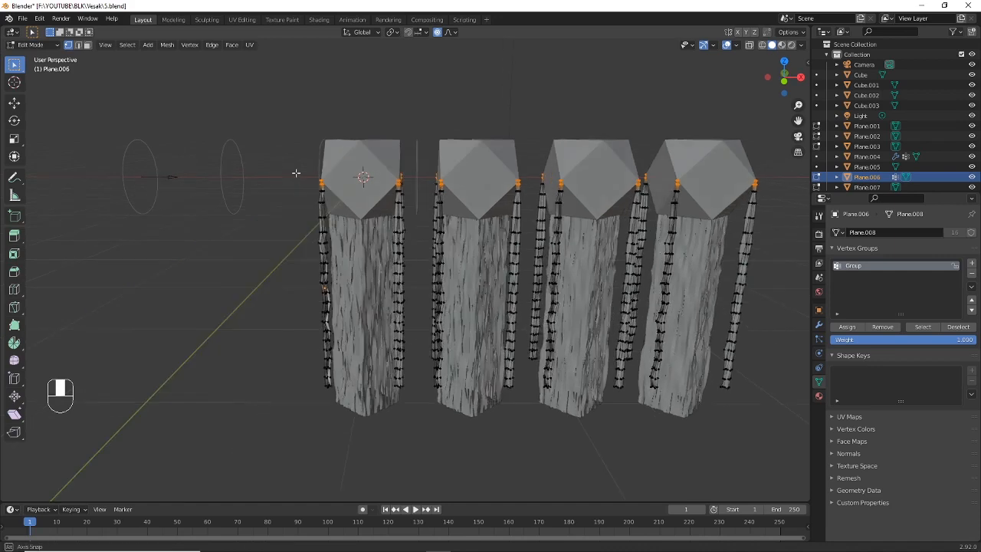
{"action": "left_click", "coordinate": [847, 326]}
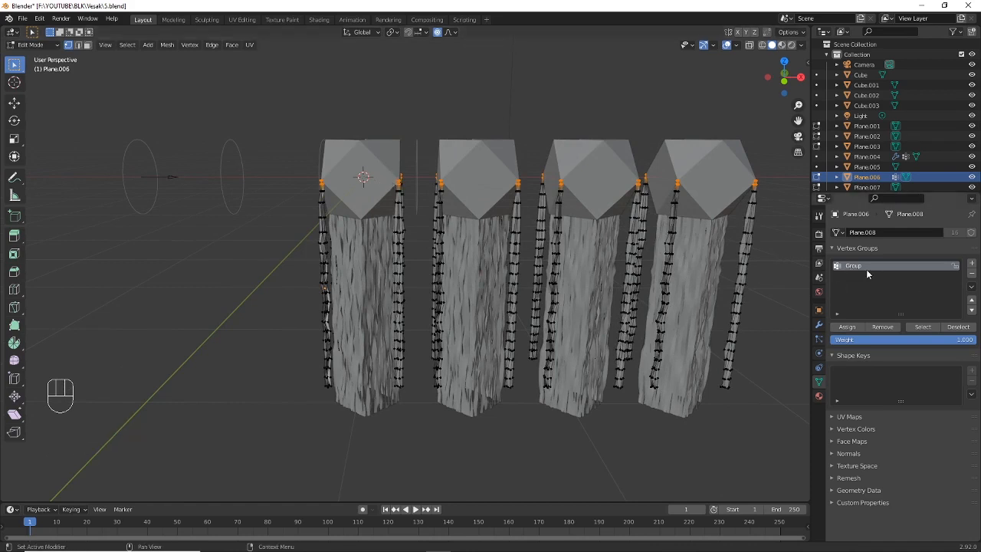
{"action": "left_click", "coordinate": [32, 45]}
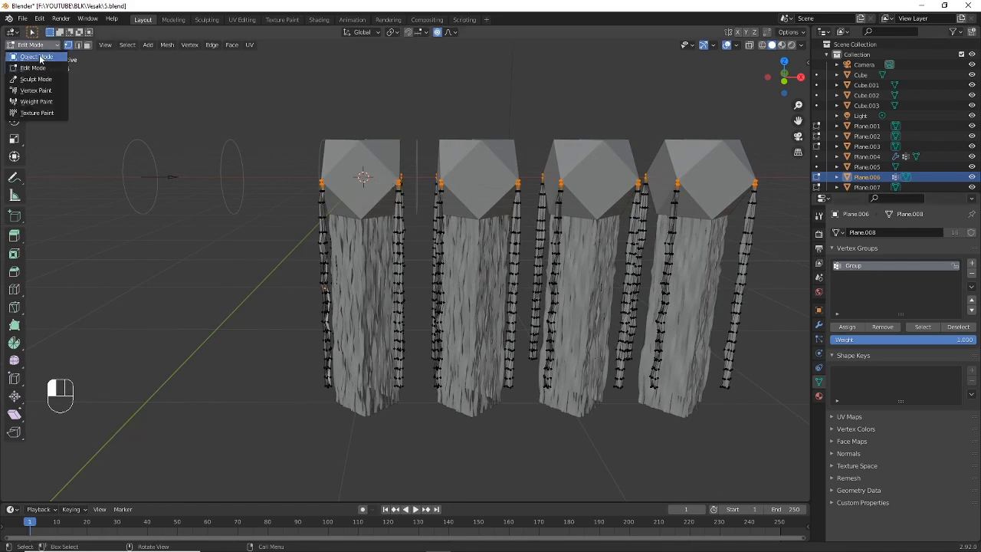
{"action": "left_click", "coordinate": [36, 57]}
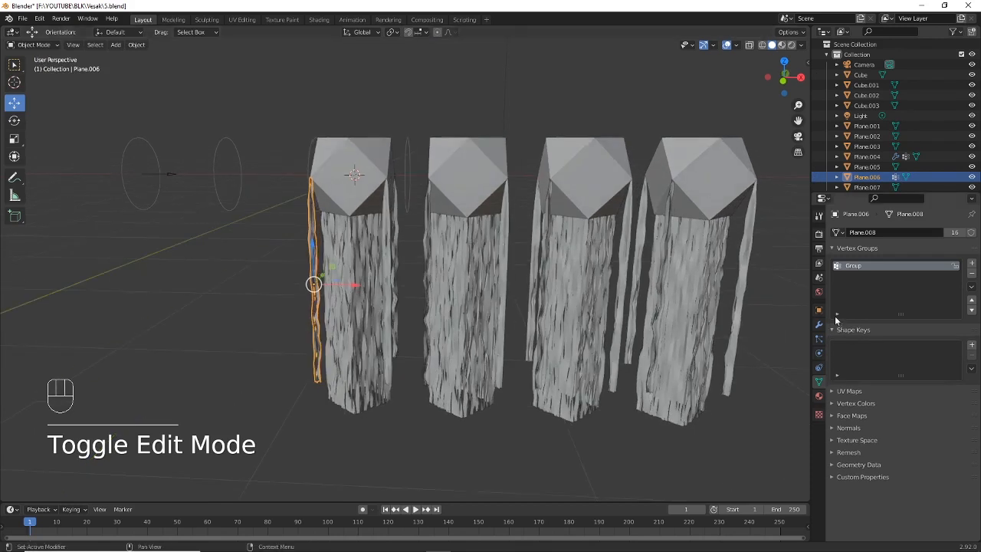
Enable Cloth physics on the first lantern's side streamer and test-play the simulation, returning to frame 1
{"action": "left_click", "coordinate": [819, 352]}
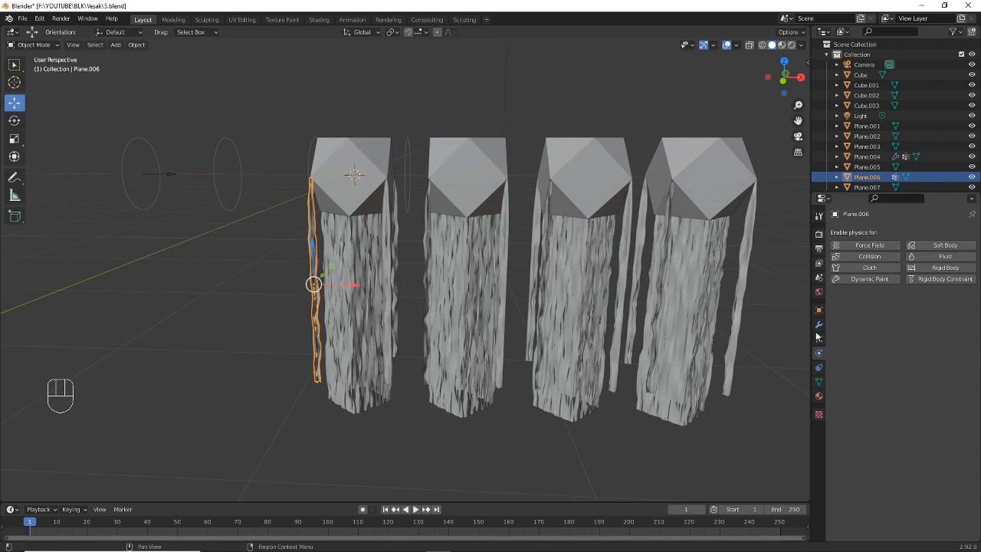
{"action": "left_click", "coordinate": [871, 268]}
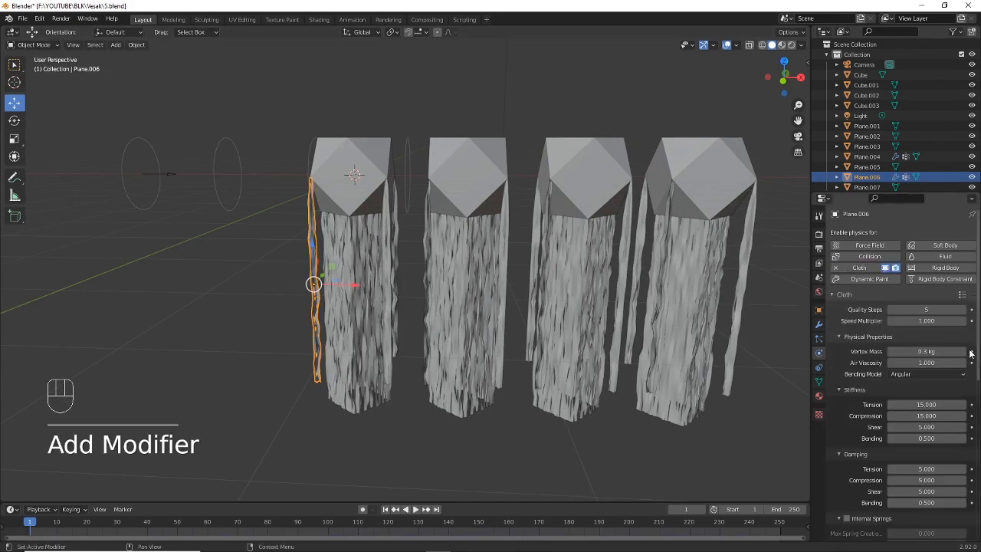
{"action": "scroll", "coordinate": [529, 301], "scroll_direction": "down", "scroll_amount": 2}
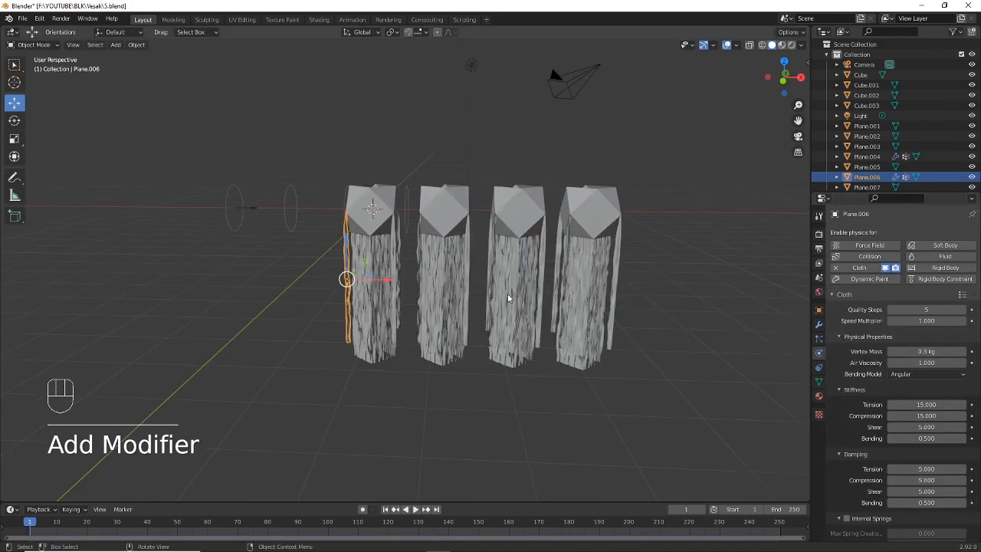
{"action": "key", "text": "shift+space"}
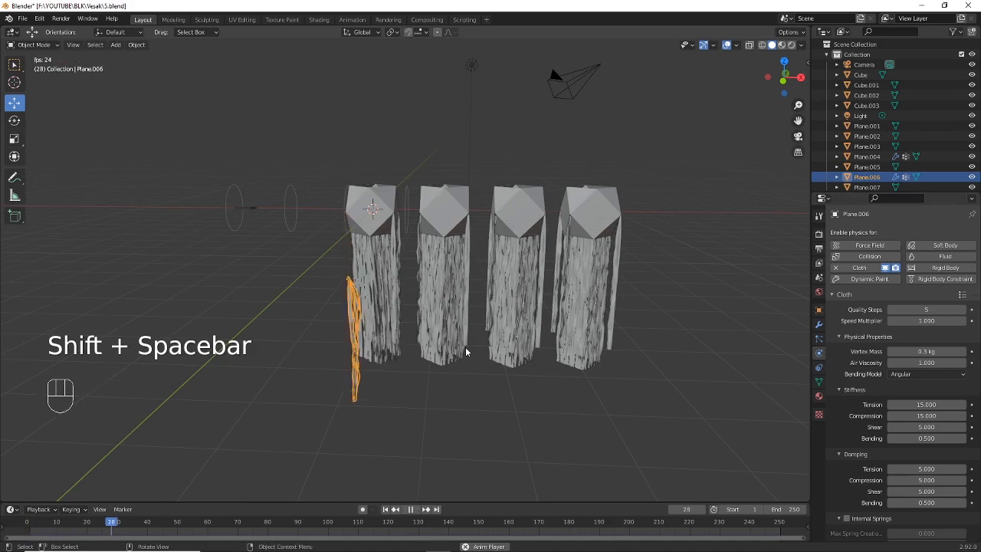
{"action": "key", "text": "shift+space"}
{"action": "middle_click_drag", "start_coordinate": [423, 394], "coordinate": [478, 399]}
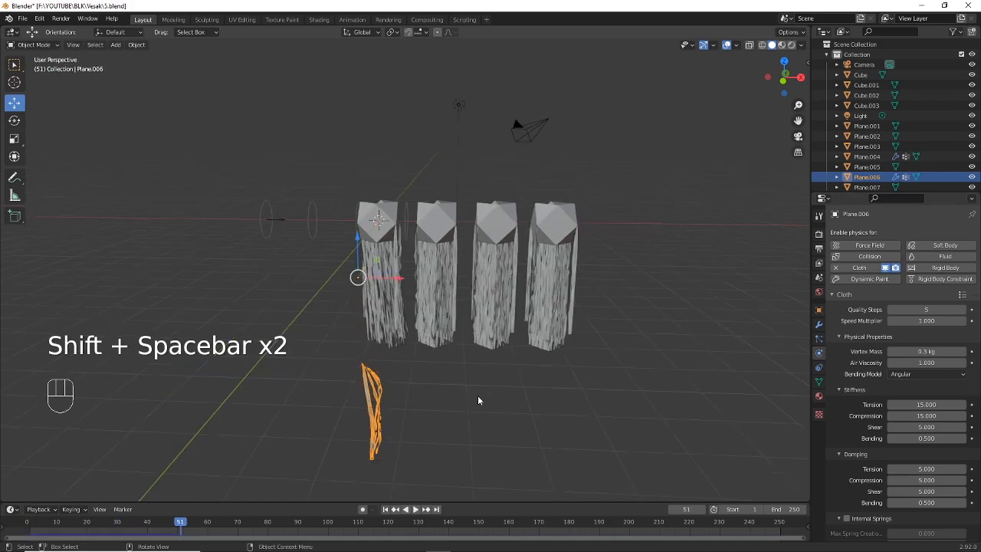
{"action": "left_click", "coordinate": [386, 510]}
{"action": "scroll", "coordinate": [369, 193], "scroll_direction": "up", "scroll_amount": 3}
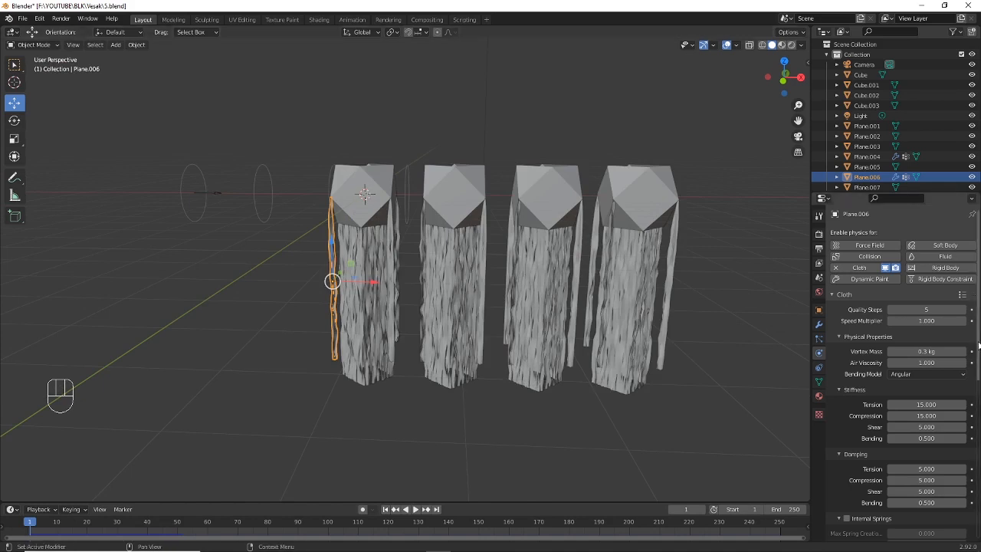
Set the side streamer's cloth Pin Group to the vertex group "Group"
{"action": "scroll", "coordinate": [978, 347], "scroll_direction": "down", "scroll_amount": 5}
{"action": "scroll", "coordinate": [978, 347], "scroll_direction": "down", "scroll_amount": 6}
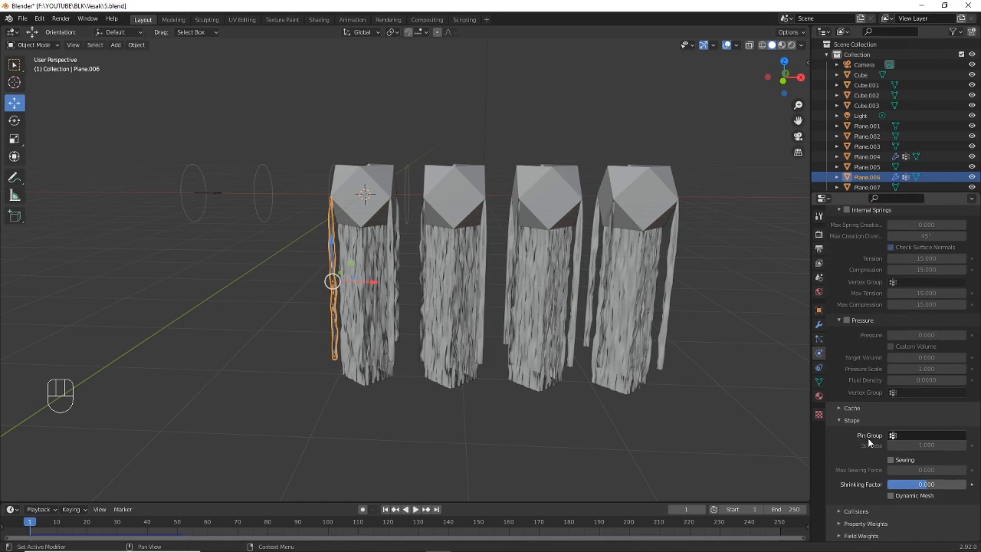
{"action": "left_click", "coordinate": [913, 435]}
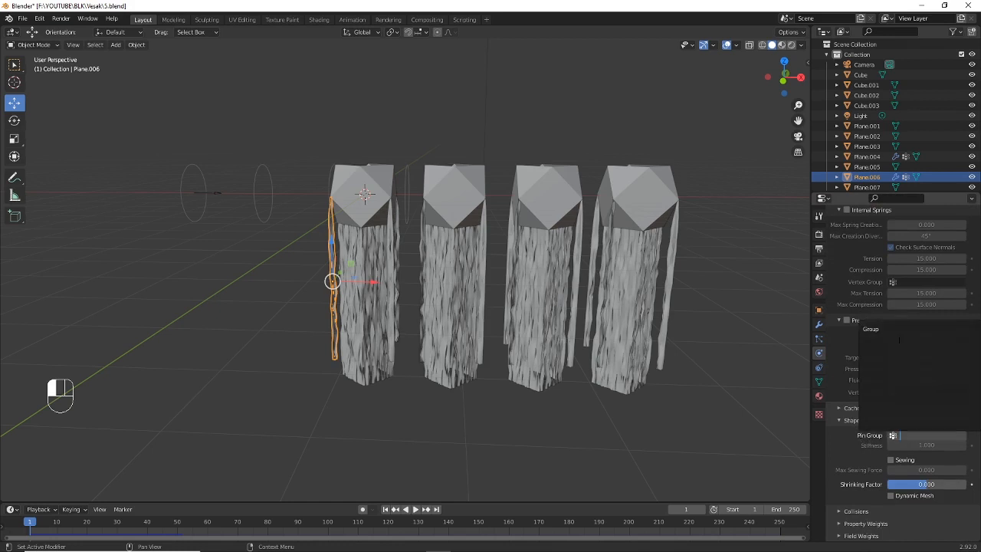
{"action": "left_click", "coordinate": [895, 328]}
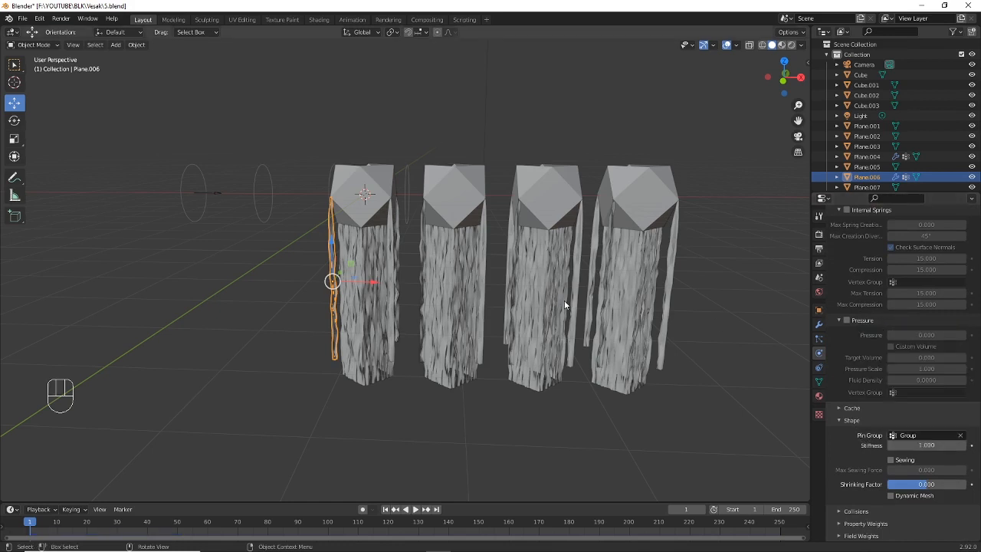
Play the simulation and examine up close how the pinned side streamer moves in the wind, then return to frame 1
{"action": "key", "text": "shift+space"}
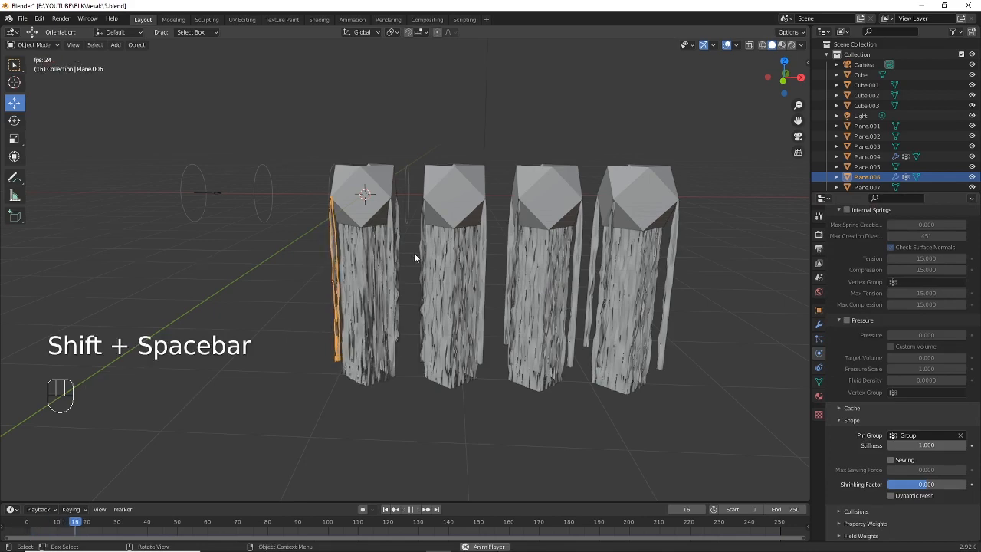
{"action": "scroll", "coordinate": [413, 253], "scroll_direction": "up", "scroll_amount": 4}
{"action": "middle_click_drag", "start_coordinate": [362, 244], "coordinate": [381, 247]}
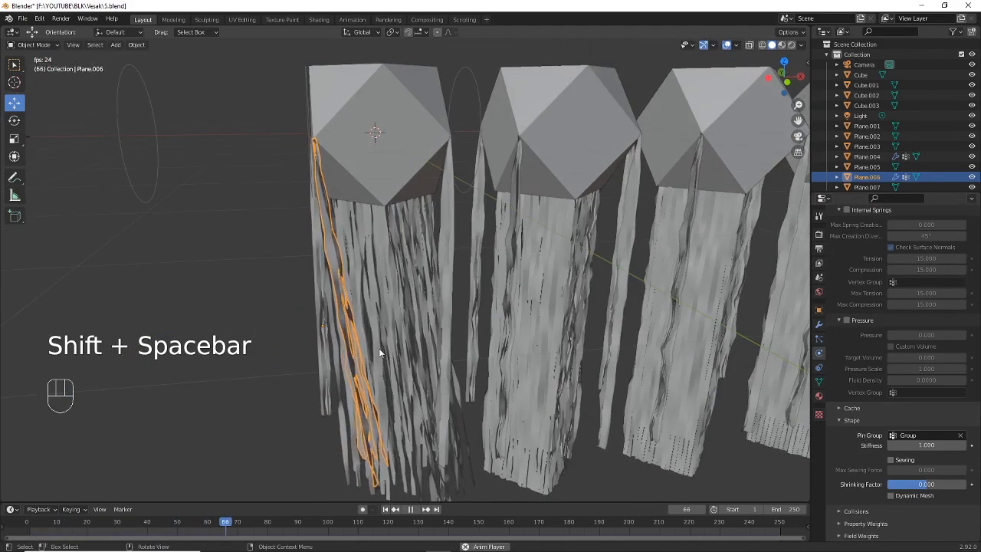
{"action": "middle_click_drag", "start_coordinate": [394, 295], "coordinate": [381, 297], "text": "shift"}
{"action": "key", "text": "shift+space"}
{"action": "left_click", "coordinate": [386, 509]}
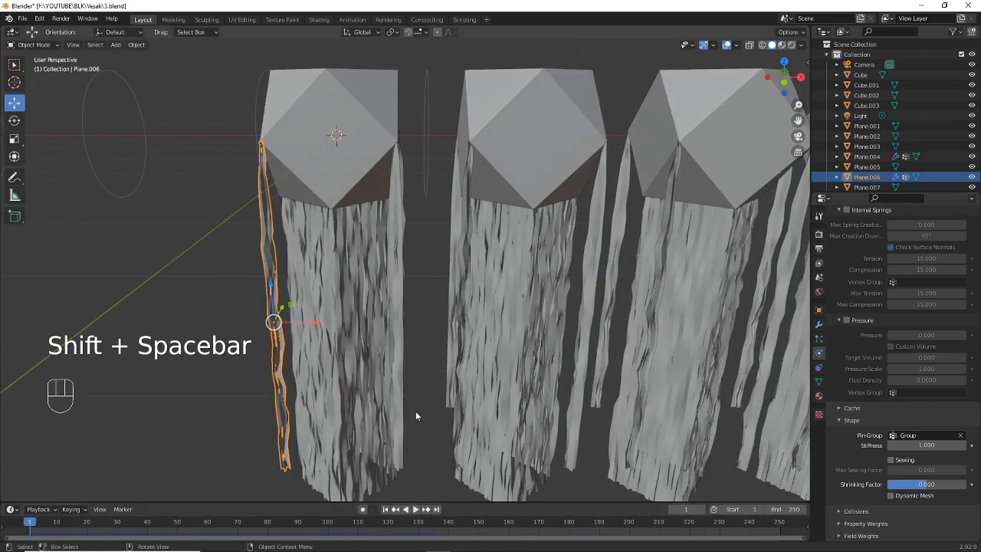
Select the main hanging streamers of all four lanterns with the first lantern's active, and link its modifiers to the others
{"action": "scroll", "coordinate": [429, 301], "scroll_direction": "down", "scroll_amount": 5}
{"action": "scroll", "coordinate": [481, 295], "scroll_direction": "up", "scroll_amount": 3}
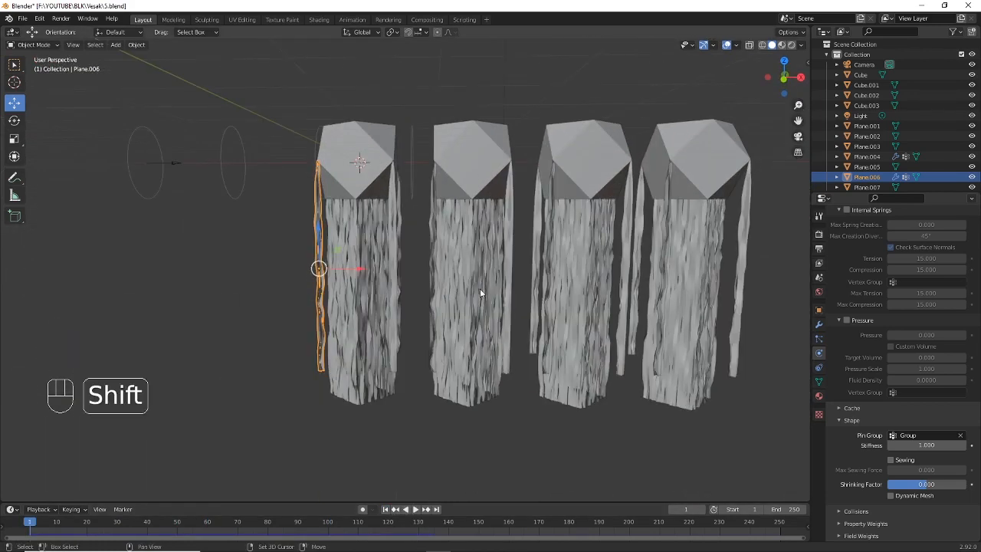
{"action": "middle_click_drag", "start_coordinate": [480, 289], "coordinate": [434, 291], "text": "shift"}
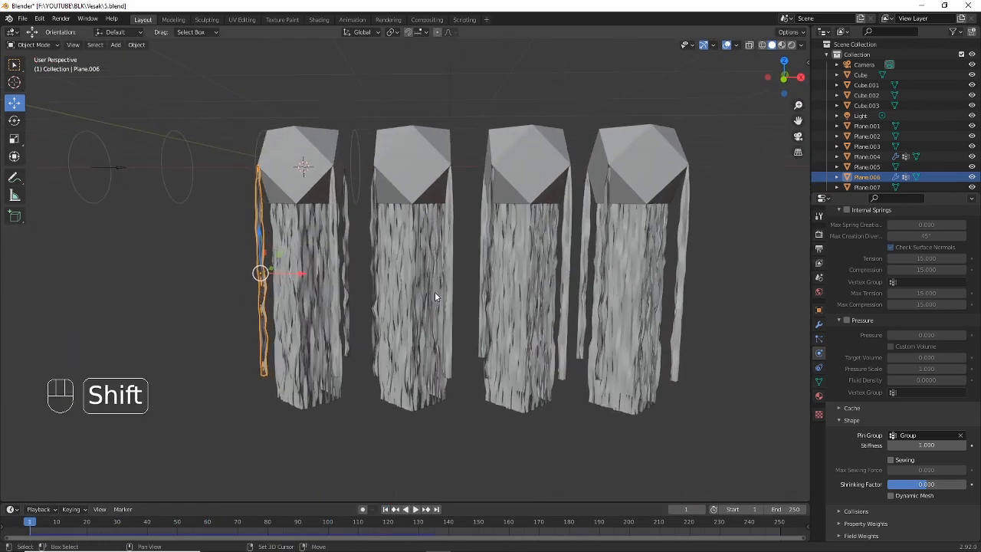
{"action": "left_click", "coordinate": [639, 337]}
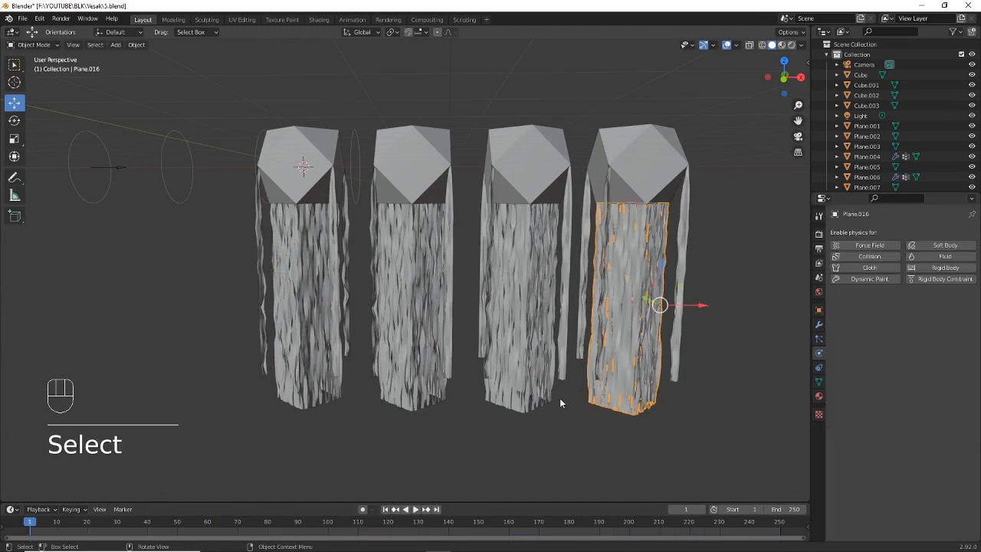
{"action": "left_click", "coordinate": [526, 374], "text": "shift"}
{"action": "left_click", "coordinate": [392, 380], "text": "shift"}
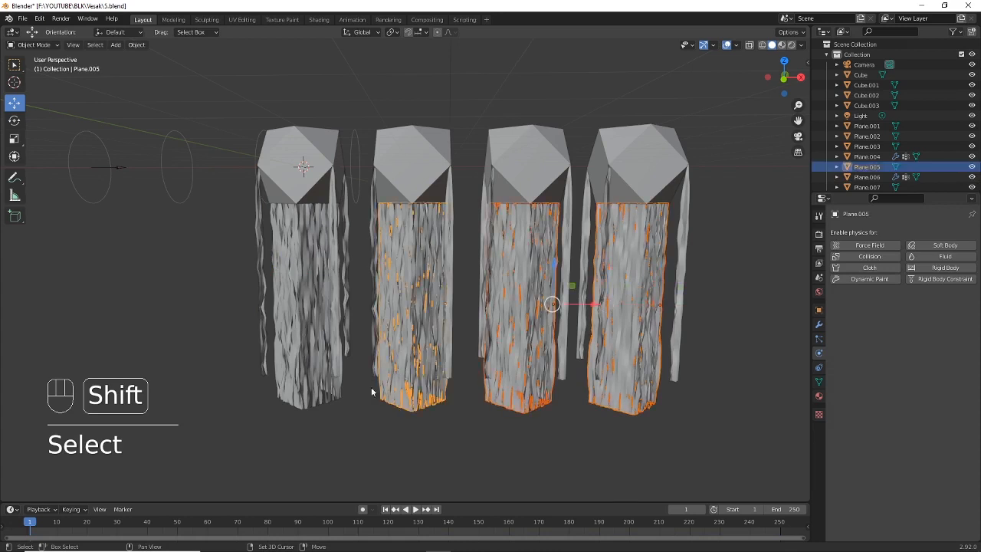
{"action": "left_click", "coordinate": [301, 373], "text": "shift"}
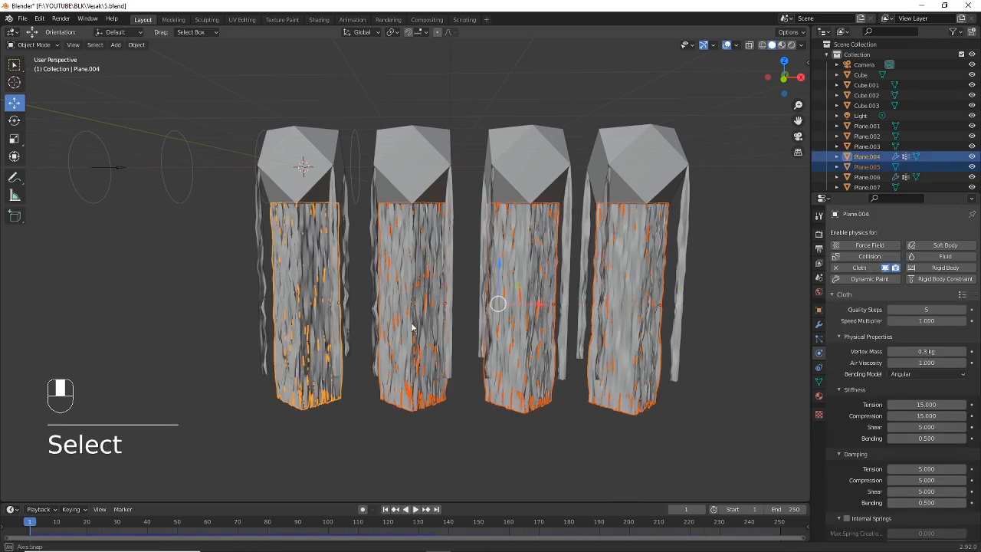
{"action": "mouse_move", "coordinate": [412, 324]}
{"action": "middle_mouse_down"}
{"action": "mouse_move", "coordinate": [425, 324]}
{"action": "mouse_move", "coordinate": [418, 329]}
{"action": "middle_mouse_up"}
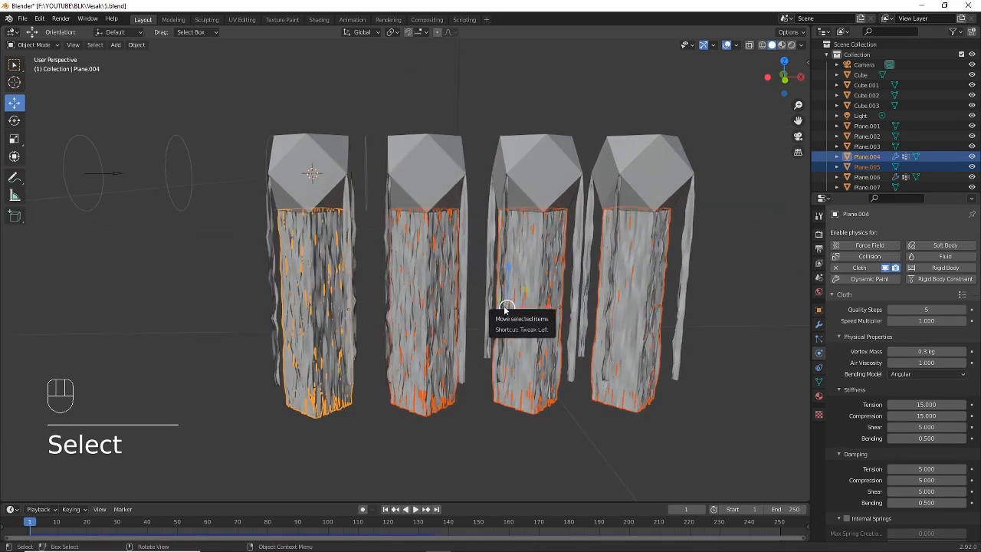
{"action": "key", "text": "ctrl+l"}
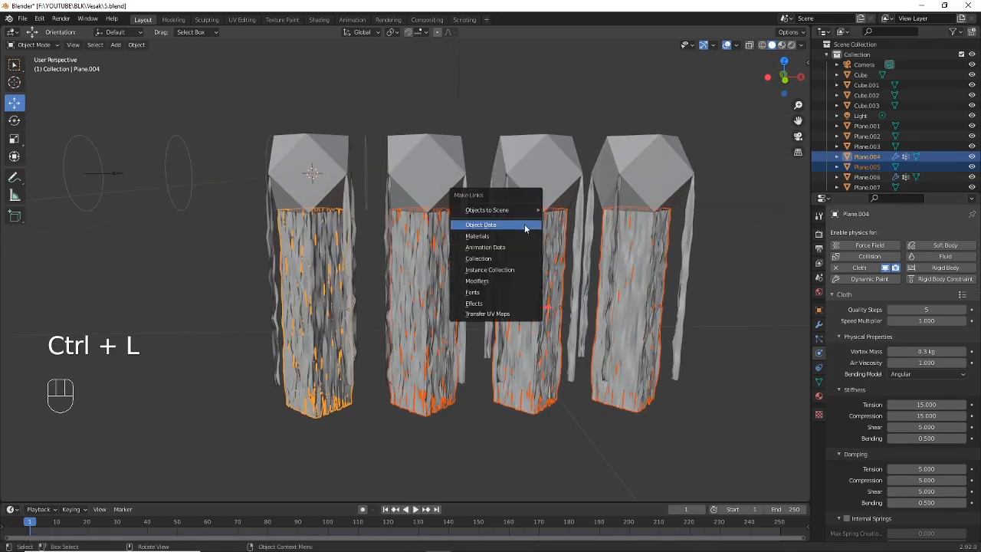
{"action": "left_click", "coordinate": [508, 282]}
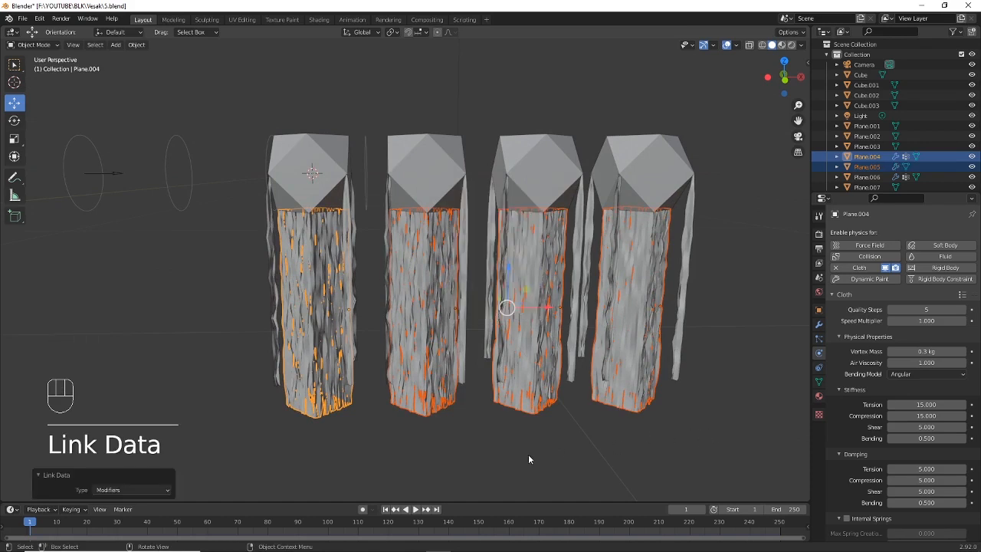
Check the Cloth physics on the second and third lanterns' main streamers and play the simulation to watch all four
{"action": "left_click", "coordinate": [428, 307]}
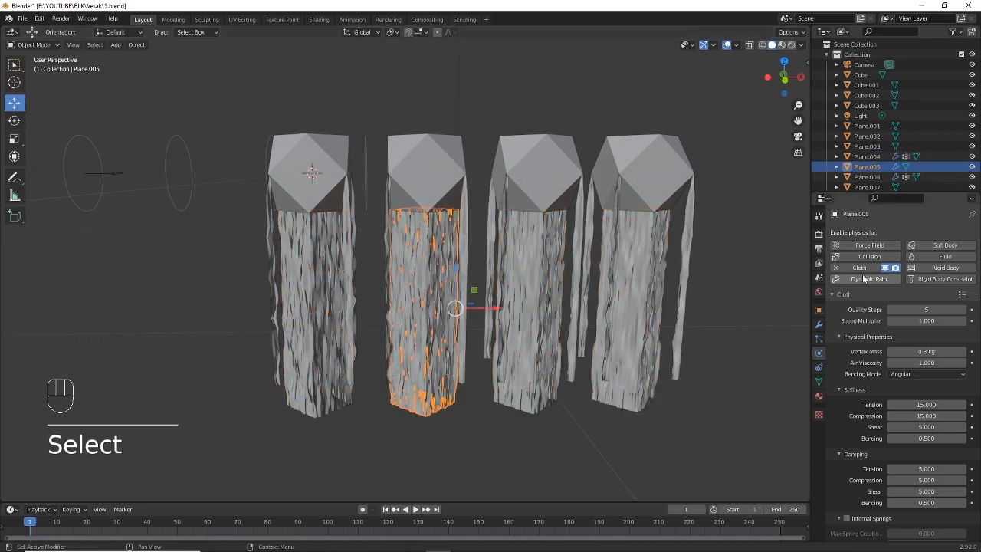
{"action": "left_click", "coordinate": [540, 312]}
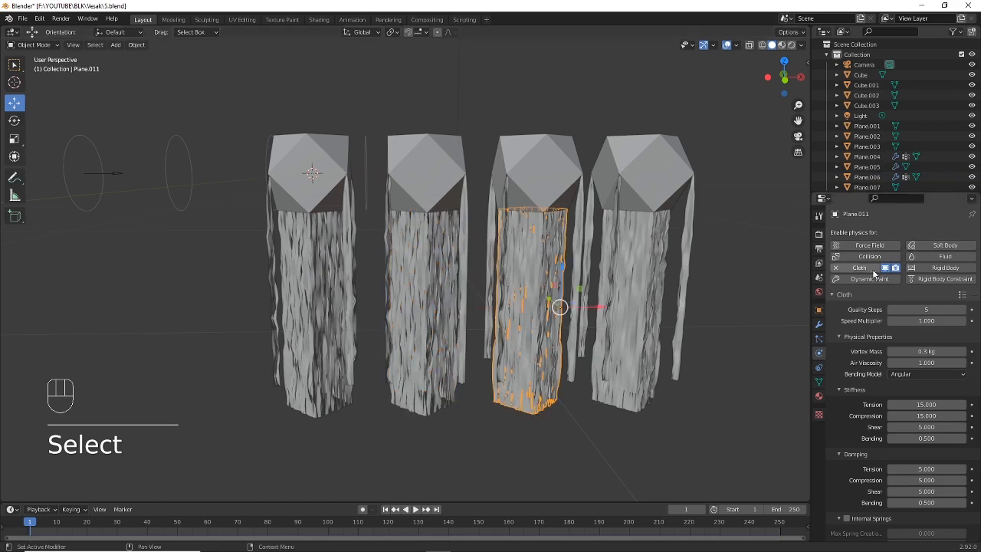
{"action": "key", "text": "shift+space"}
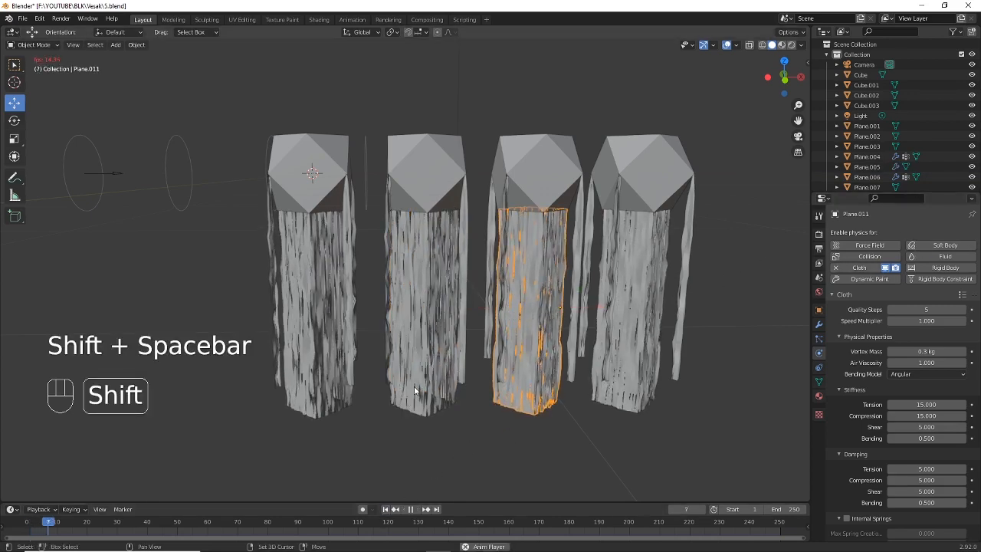
{"action": "middle_click_drag", "start_coordinate": [584, 290], "coordinate": [576, 300]}
{"action": "key", "text": "shift+space"}
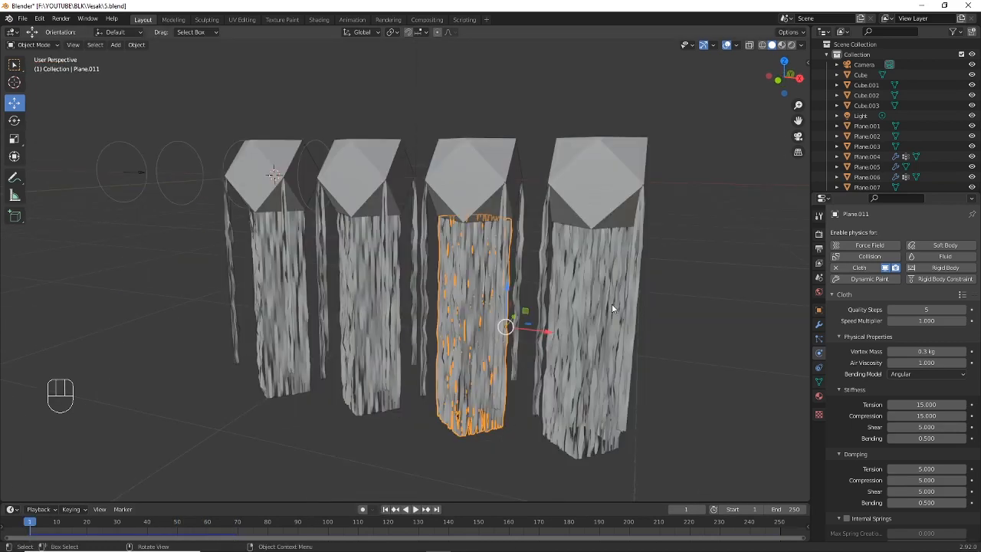
Check the Cloth modifier on the third lantern's main streamers and look up the option for linking modifiers
{"action": "middle_click_drag", "start_coordinate": [612, 305], "coordinate": [624, 305]}
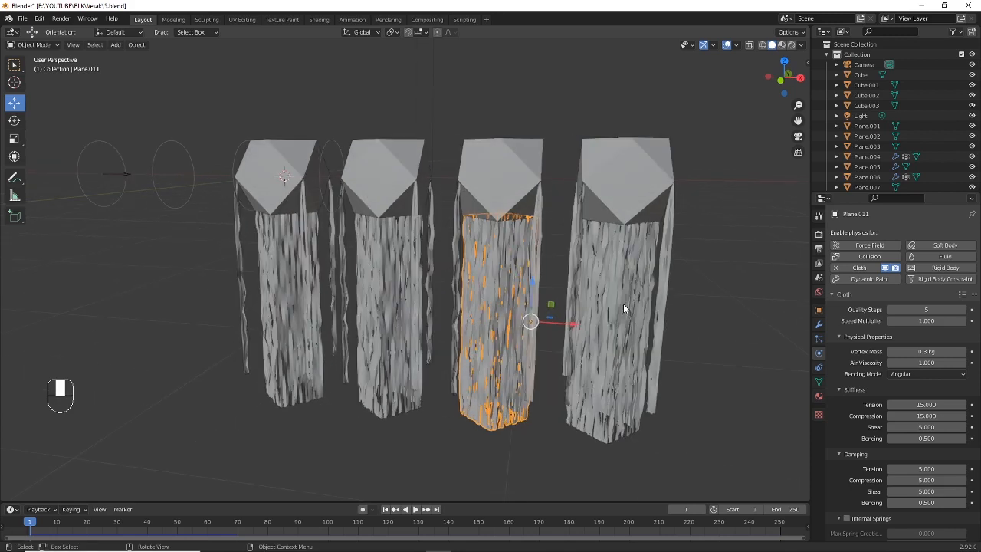
{"action": "left_click", "coordinate": [819, 325]}
{"action": "middle_click_drag", "start_coordinate": [723, 287], "coordinate": [706, 292], "text": "shift"}
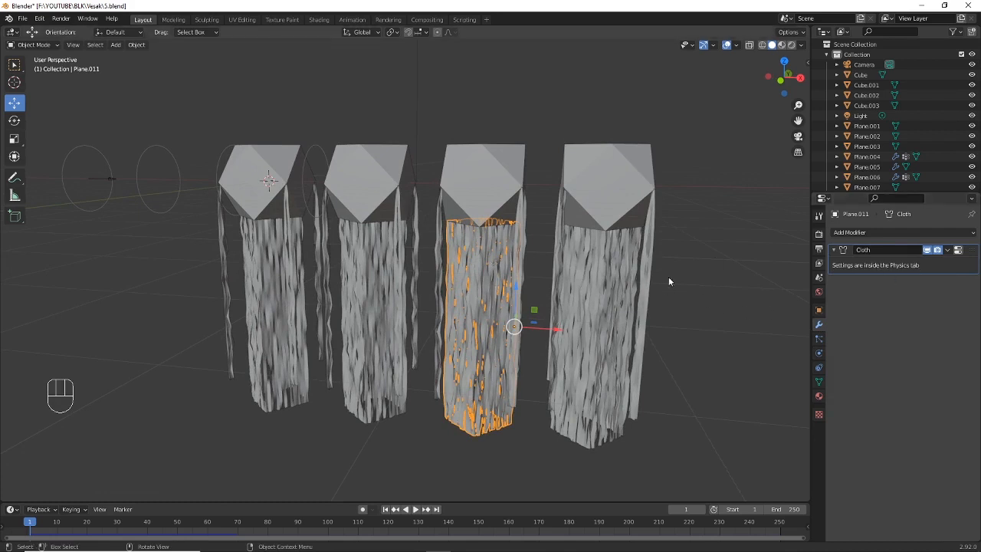
{"action": "middle_click_drag", "start_coordinate": [632, 294], "coordinate": [631, 246]}
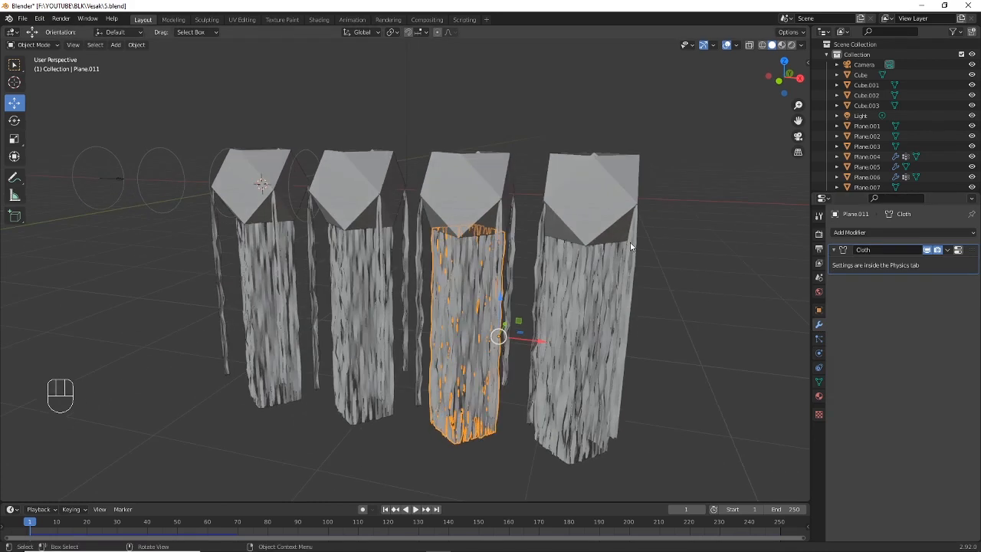
{"action": "key", "text": "ctrl+l"}
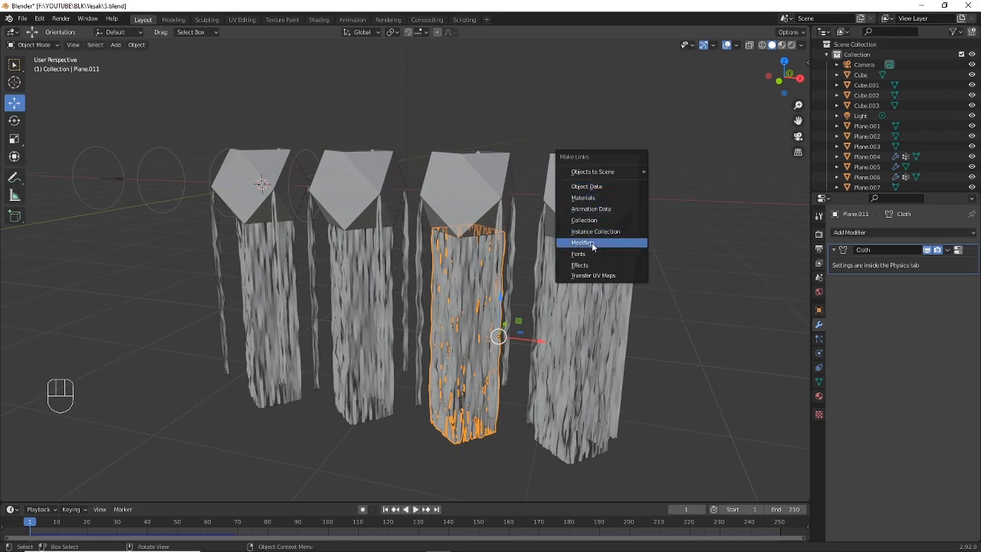
{"action": "middle_click_drag", "start_coordinate": [519, 198], "coordinate": [532, 216]}
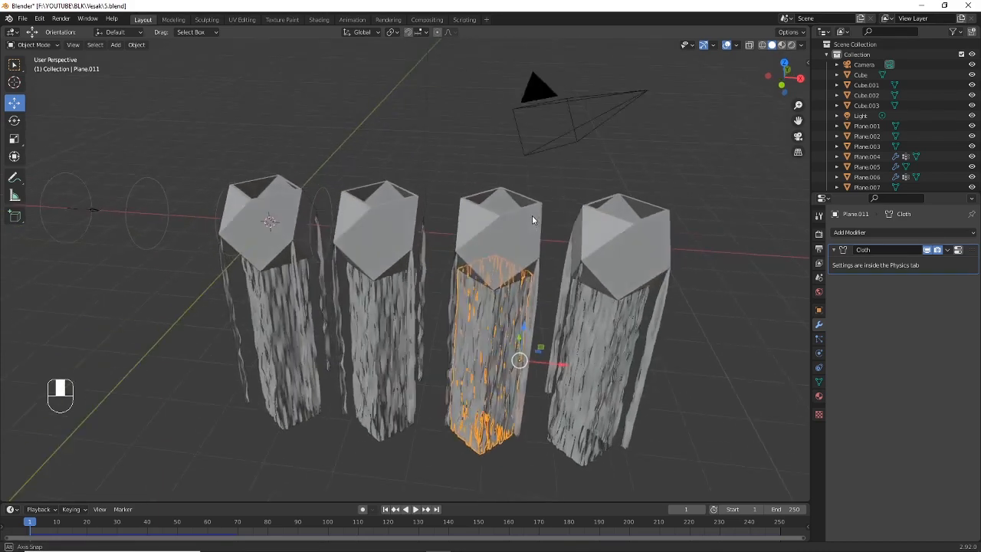
Select all the side streamers of the fourth lantern
{"action": "middle_click_drag", "start_coordinate": [611, 243], "coordinate": [554, 221], "text": "shift"}
{"action": "scroll", "coordinate": [511, 225], "scroll_direction": "up", "scroll_amount": 2}
{"action": "left_click", "coordinate": [415, 219]}
{"action": "scroll", "coordinate": [886, 115], "scroll_direction": "down", "scroll_amount": 6}
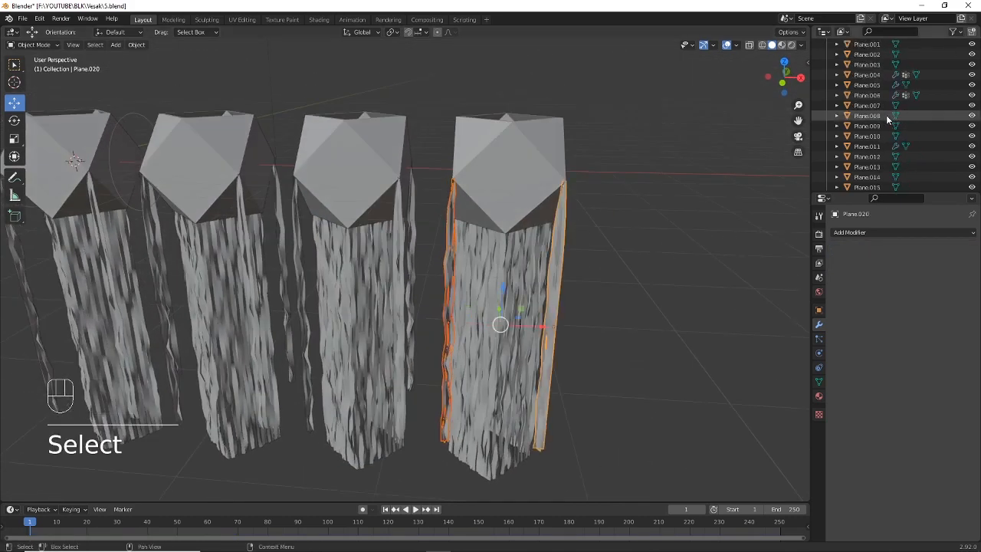
{"action": "scroll", "coordinate": [888, 123], "scroll_direction": "down", "scroll_amount": 2}
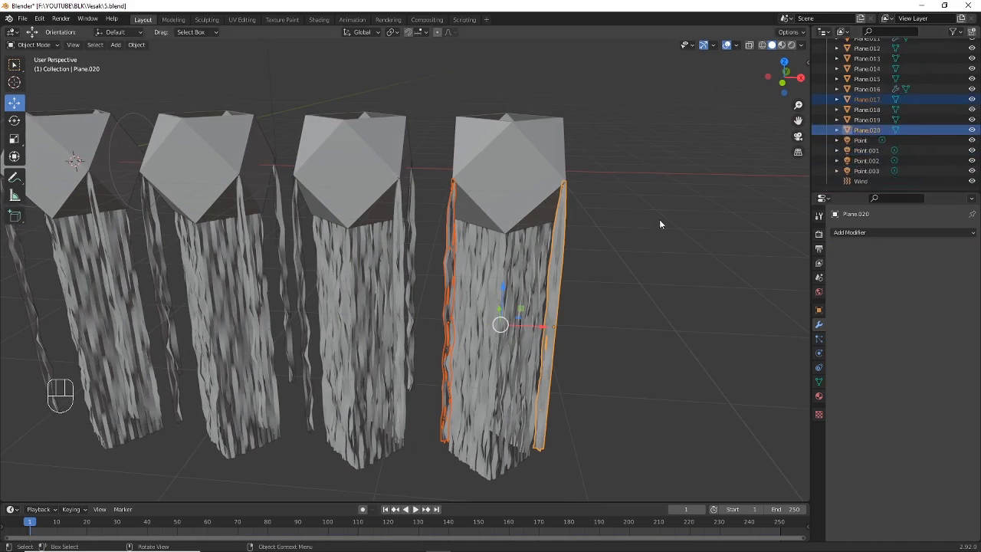
{"action": "middle_click_drag", "start_coordinate": [660, 219], "coordinate": [301, 286]}
{"action": "left_click", "coordinate": [295, 295], "text": "shift"}
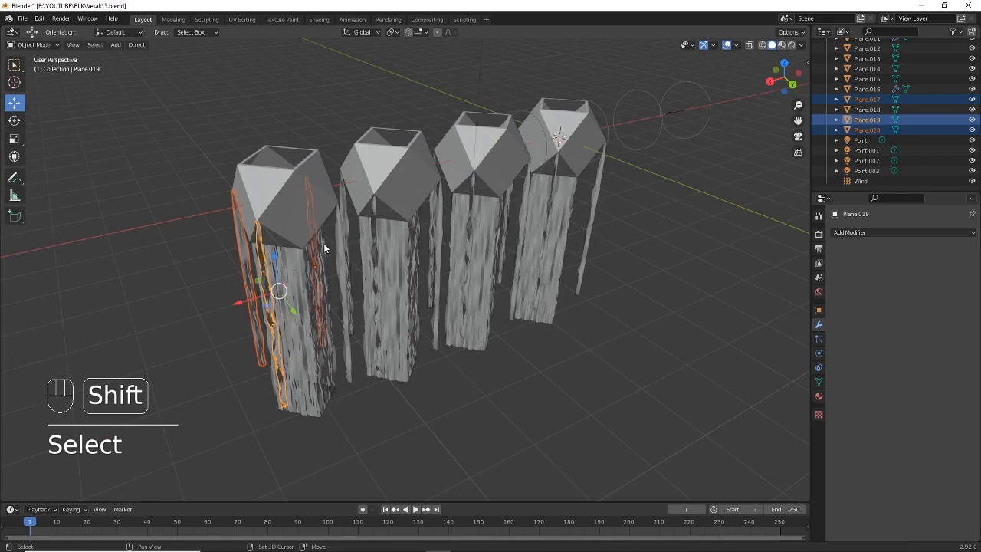
{"action": "middle_click_drag", "start_coordinate": [324, 243], "coordinate": [398, 265]}
{"action": "left_click", "coordinate": [347, 246], "text": "shift"}
{"action": "left_click", "coordinate": [866, 90], "text": "ctrl"}
{"action": "key", "text": "ctrl+z"}
Add the side streamers of the third and second lanterns to the selection
{"action": "left_click", "coordinate": [398, 276], "text": "shift"}
{"action": "left_click", "coordinate": [390, 261], "text": "shift"}
{"action": "middle_click_drag", "start_coordinate": [306, 259], "coordinate": [429, 230]}
{"action": "left_click", "coordinate": [374, 259], "text": "shift"}
{"action": "left_click", "coordinate": [410, 237], "text": "shift"}
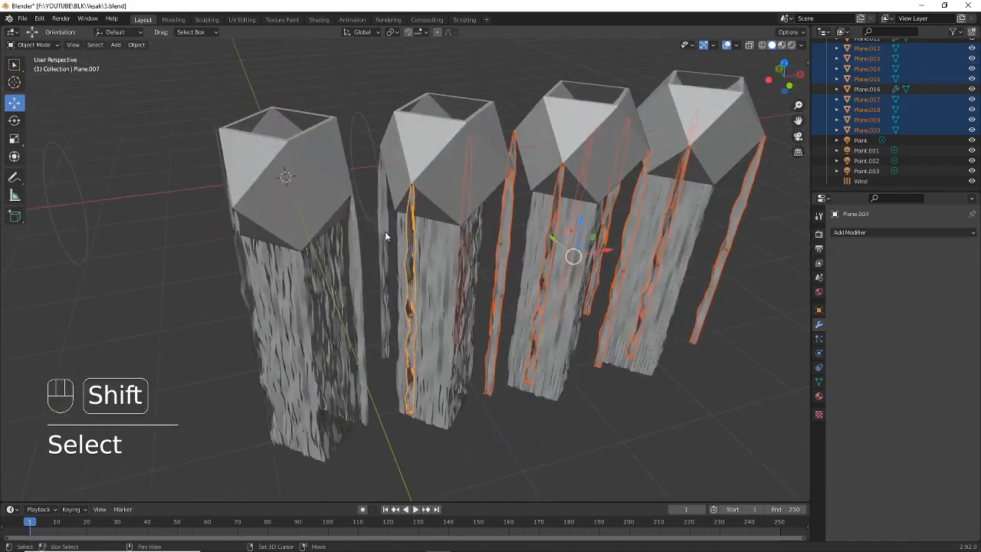
Add the remaining side streamers up to the first lantern to the selection, picking its cloth-simulated outer streamer last as the active object
{"action": "left_click", "coordinate": [386, 237], "text": "shift"}
{"action": "left_click", "coordinate": [357, 238], "text": "shift"}
{"action": "left_click", "coordinate": [343, 230], "text": "shift"}
{"action": "middle_click_drag", "start_coordinate": [357, 238], "coordinate": [588, 225]}
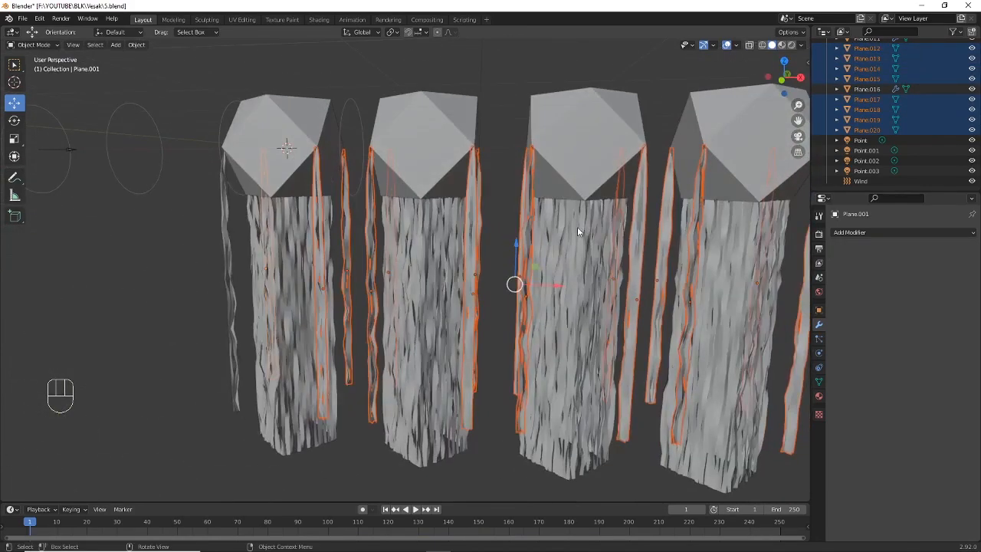
{"action": "middle_click_drag", "start_coordinate": [417, 233], "coordinate": [550, 228], "text": "shift"}
{"action": "middle_click_drag", "start_coordinate": [480, 217], "coordinate": [463, 219]}
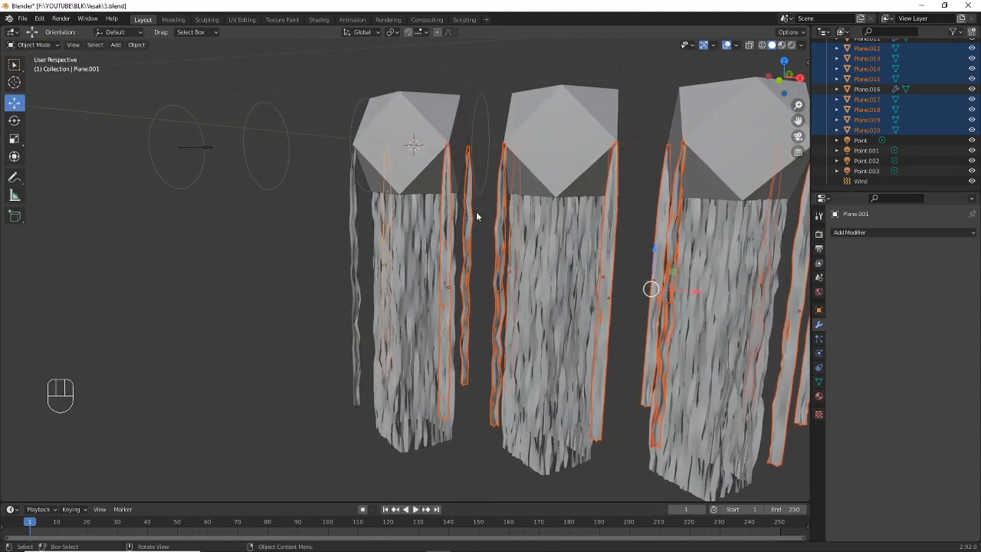
{"action": "left_click", "coordinate": [356, 244], "text": "shift"}
Link the modifiers of the active cloth streamer to all the other selected side streamers
{"action": "scroll", "coordinate": [314, 244], "scroll_direction": "down", "scroll_amount": 3}
{"action": "middle_click_drag", "start_coordinate": [622, 269], "coordinate": [583, 267], "text": "shift"}
{"action": "scroll", "coordinate": [529, 219], "scroll_direction": "up", "scroll_amount": 2}
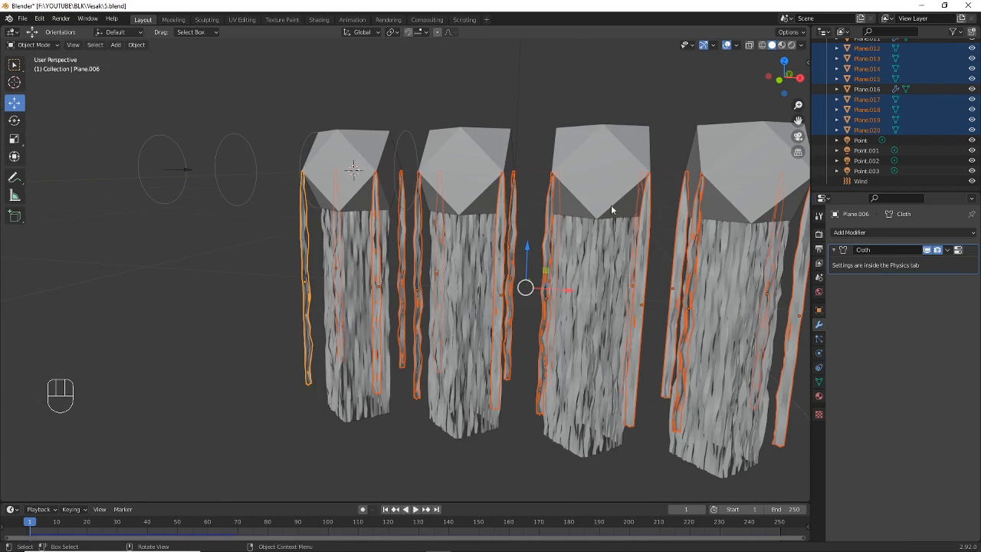
{"action": "middle_click_drag", "start_coordinate": [611, 205], "coordinate": [595, 208], "text": "shift"}
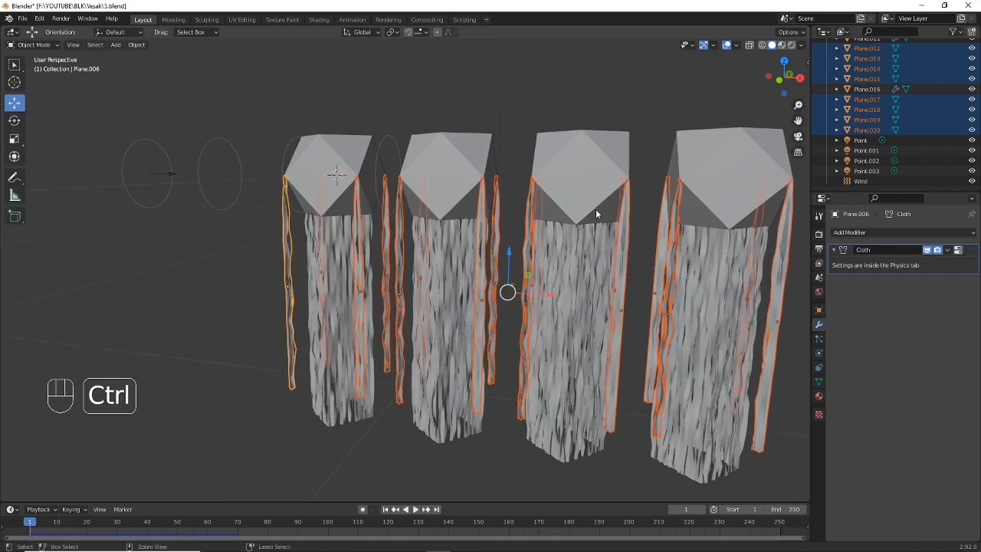
{"action": "key", "text": "ctrl+l"}
{"action": "left_click", "coordinate": [596, 214]}
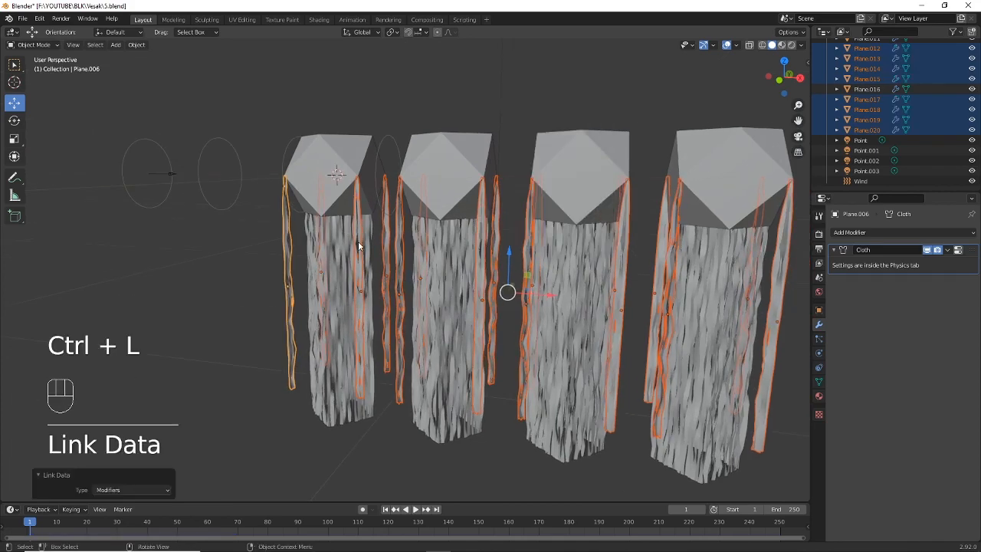
Play the simulation to watch all the streamers of the four lanterns in the wind, then return to frame 1
{"action": "middle_click_drag", "start_coordinate": [571, 268], "coordinate": [534, 264], "text": "shift"}
{"action": "key", "text": "shift+space"}
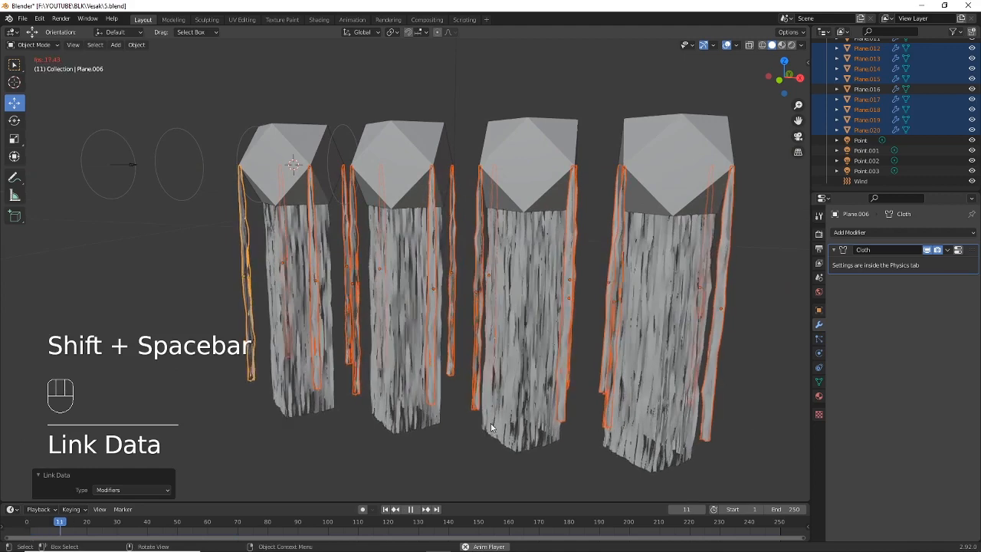
{"action": "left_click", "coordinate": [476, 321]}
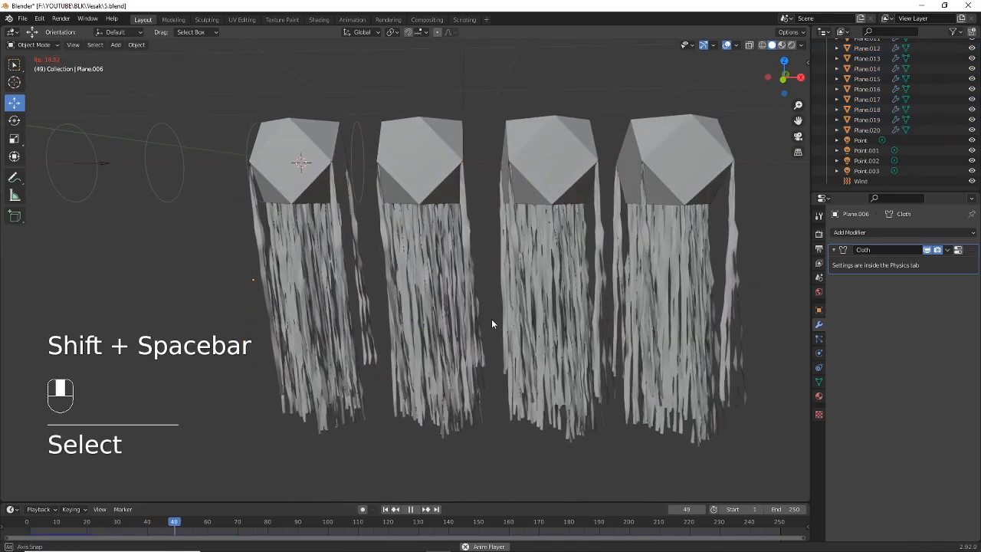
{"action": "middle_click_drag", "start_coordinate": [491, 319], "coordinate": [482, 322]}
{"action": "scroll", "coordinate": [483, 322], "scroll_direction": "down", "scroll_amount": 3}
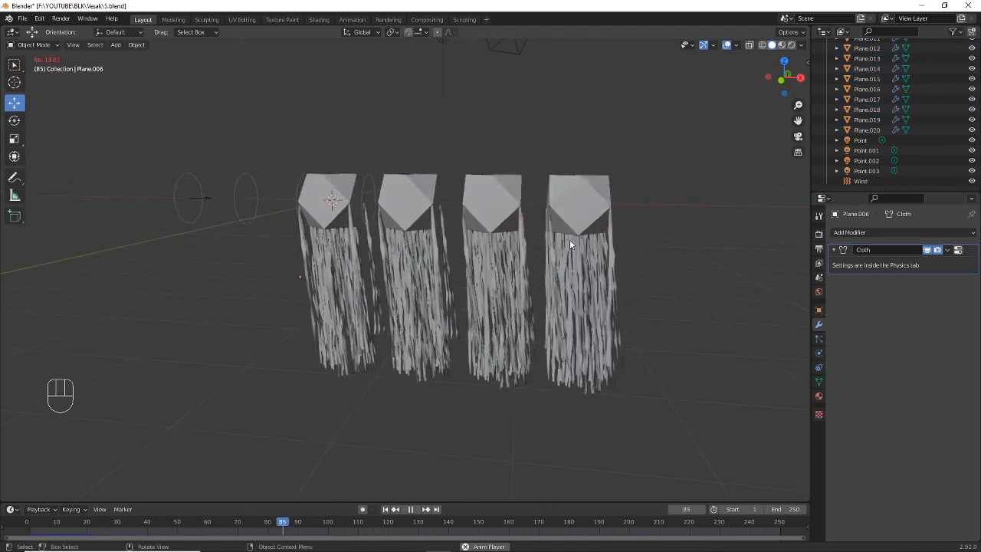
{"action": "middle_click_drag", "start_coordinate": [590, 238], "coordinate": [465, 223]}
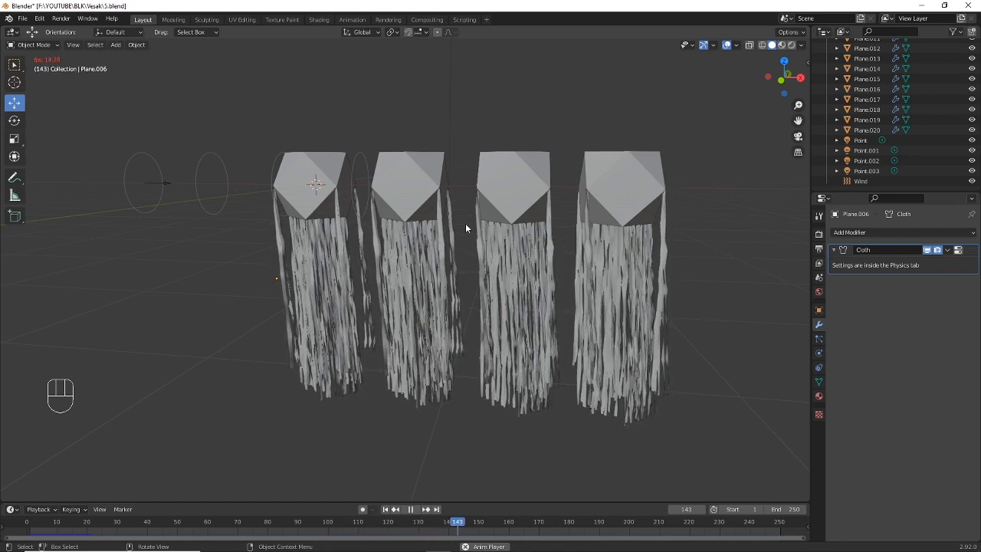
{"action": "key", "text": "shift+space"}
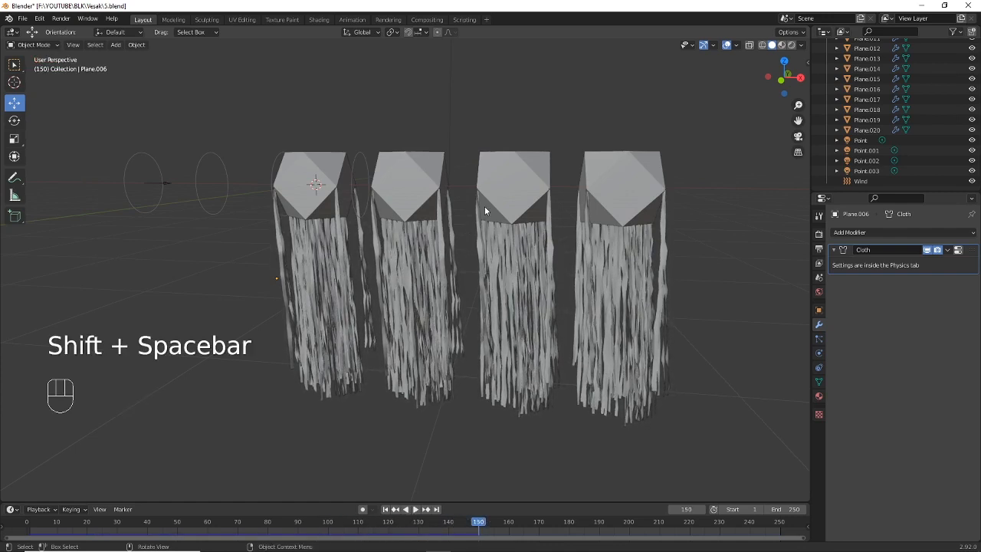
{"action": "left_click", "coordinate": [386, 509]}
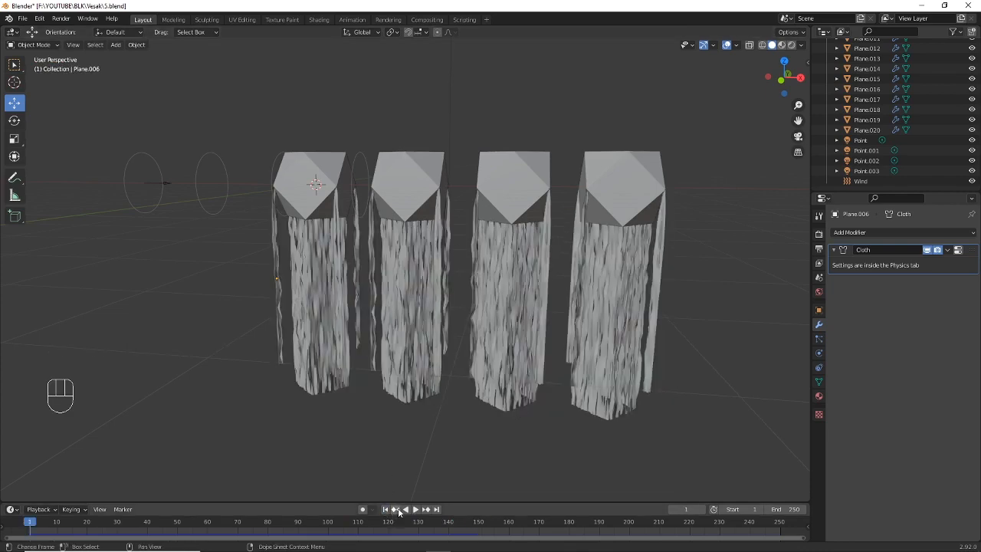
Set up an angled perspective along the lantern row and align the camera to that view
{"action": "middle_click_drag", "start_coordinate": [600, 168], "coordinate": [556, 162]}
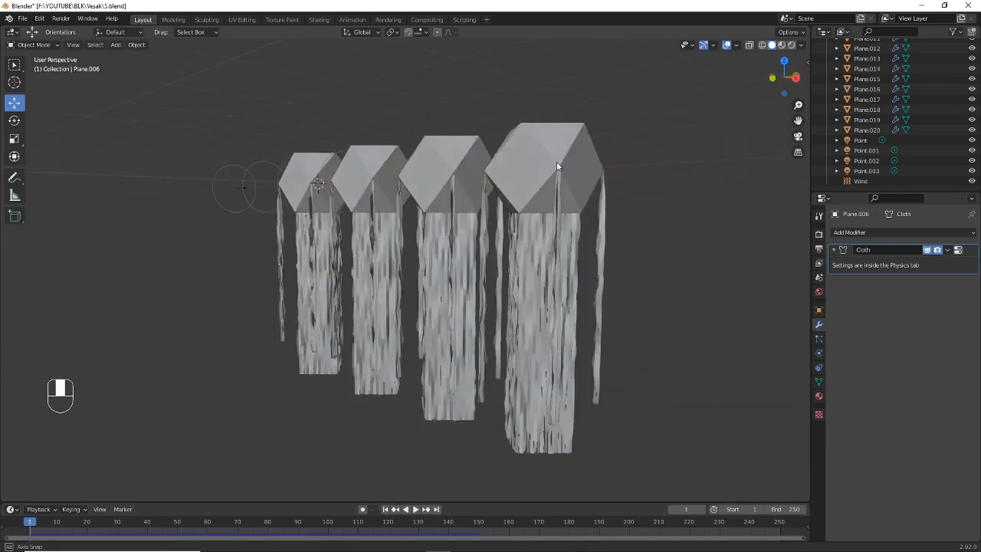
{"action": "middle_click_drag", "start_coordinate": [489, 149], "coordinate": [501, 173], "text": "shift"}
{"action": "scroll", "coordinate": [507, 176], "scroll_direction": "up", "scroll_amount": 1}
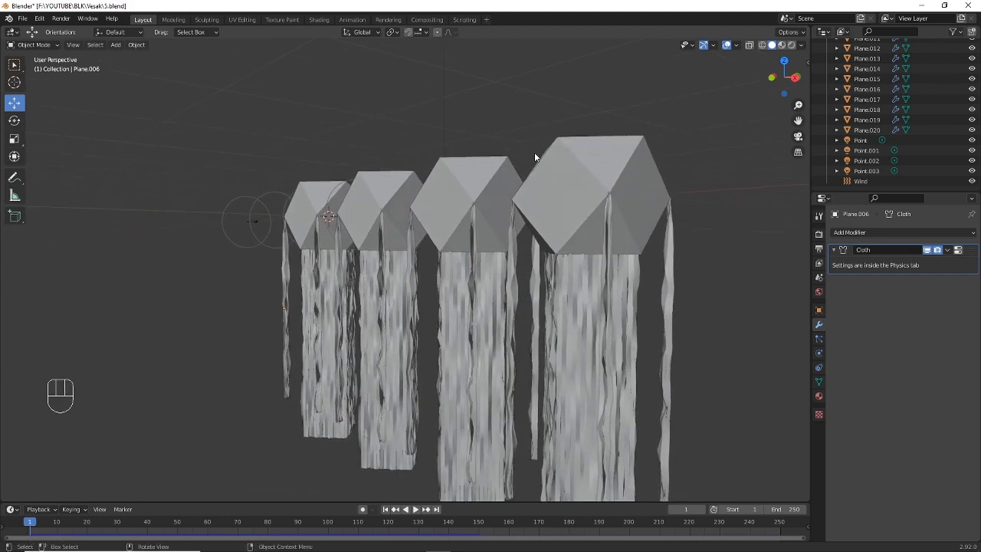
{"action": "key", "text": "ctrl"}
{"action": "key", "text": "alt"}
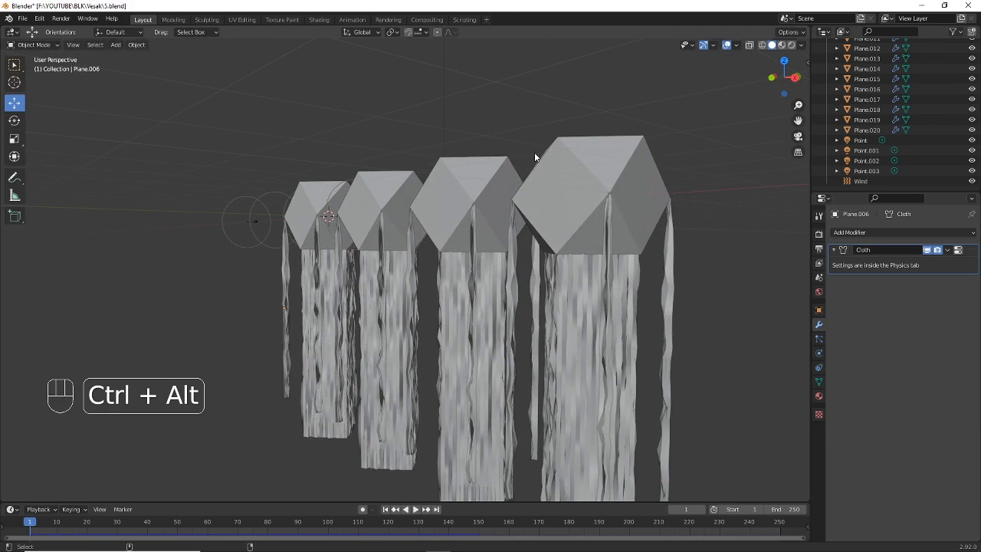
{"action": "key", "text": "ctrl+alt+KP_0"}
{"action": "scroll", "coordinate": [535, 154], "scroll_direction": "up", "scroll_amount": 1}
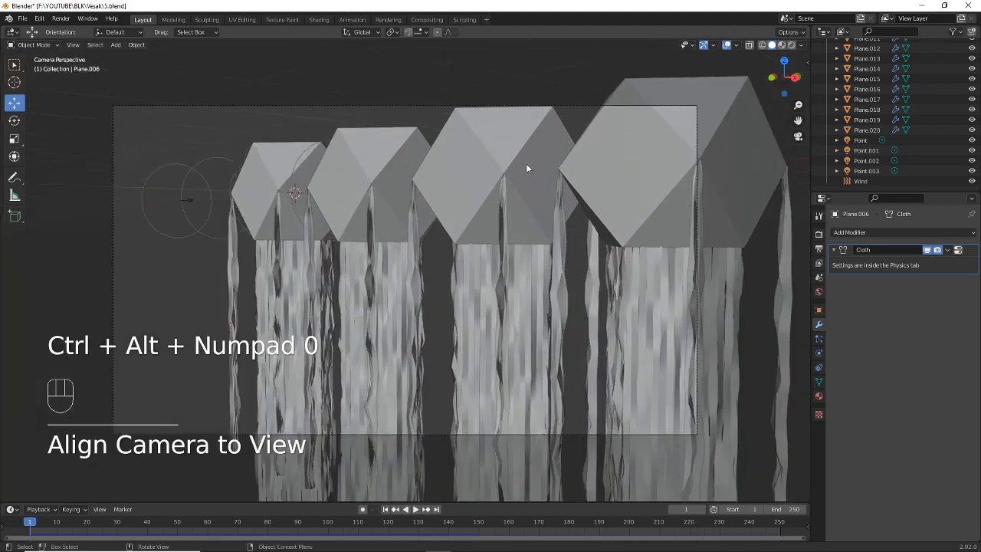
{"action": "middle_click_drag", "start_coordinate": [514, 173], "coordinate": [525, 178], "text": "shift"}
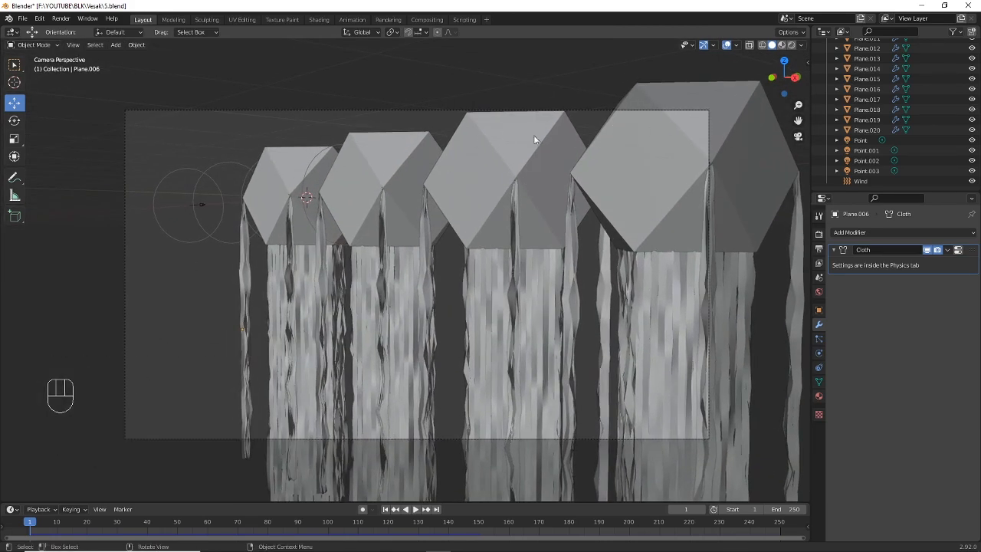
Lock the camera to the view, reframe it so all four lanterns fit inside the frame, then unlock it
{"action": "left_click", "coordinate": [416, 111]}
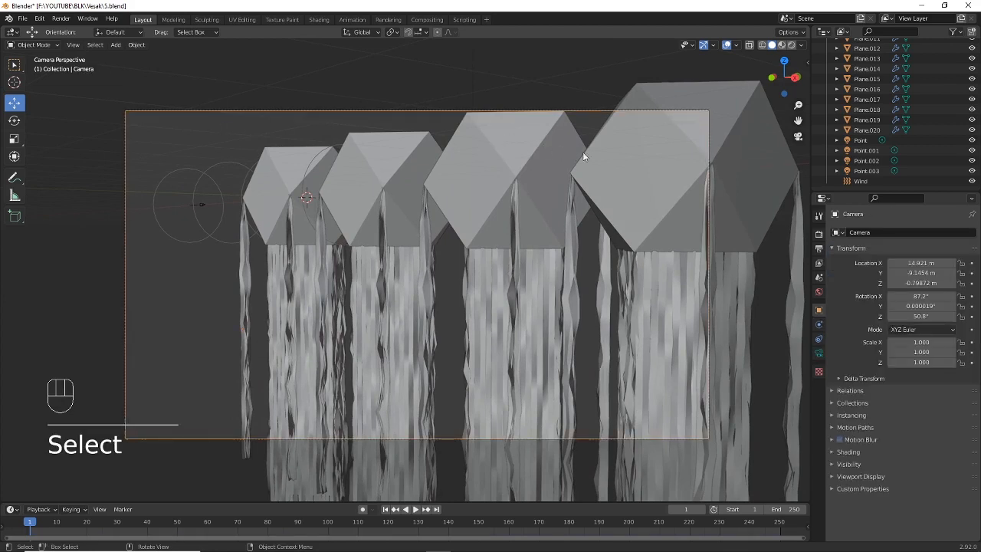
{"action": "key", "text": "n"}
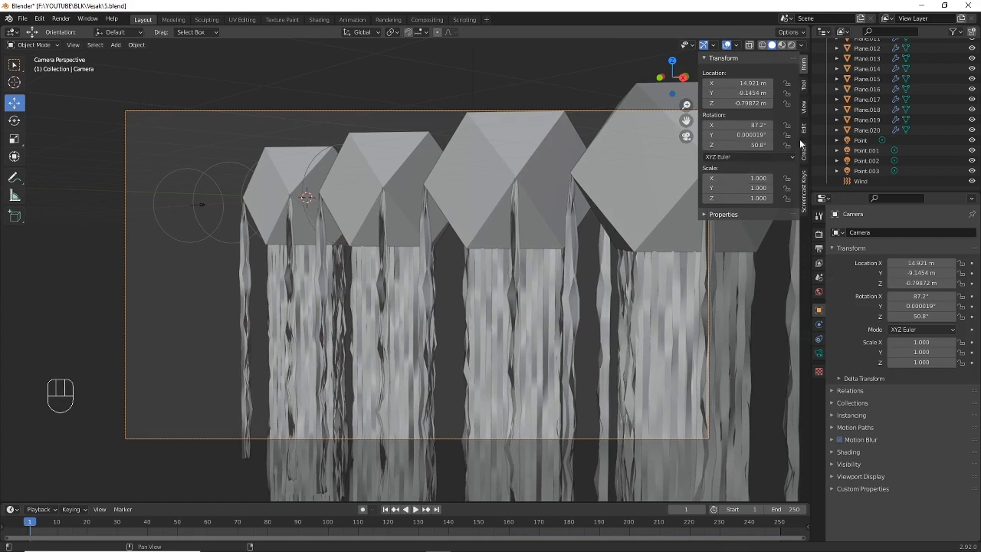
{"action": "left_click", "coordinate": [805, 111]}
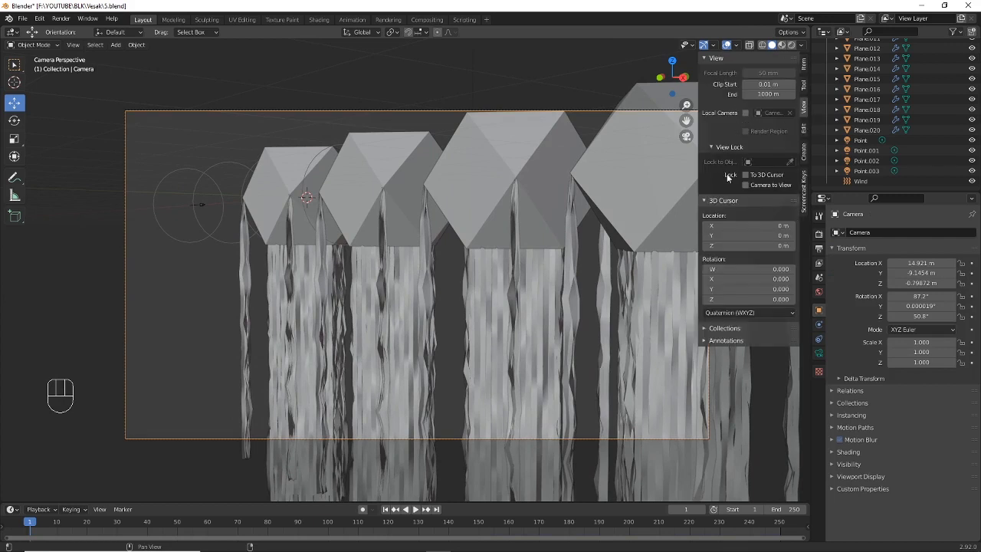
{"action": "left_click", "coordinate": [746, 185]}
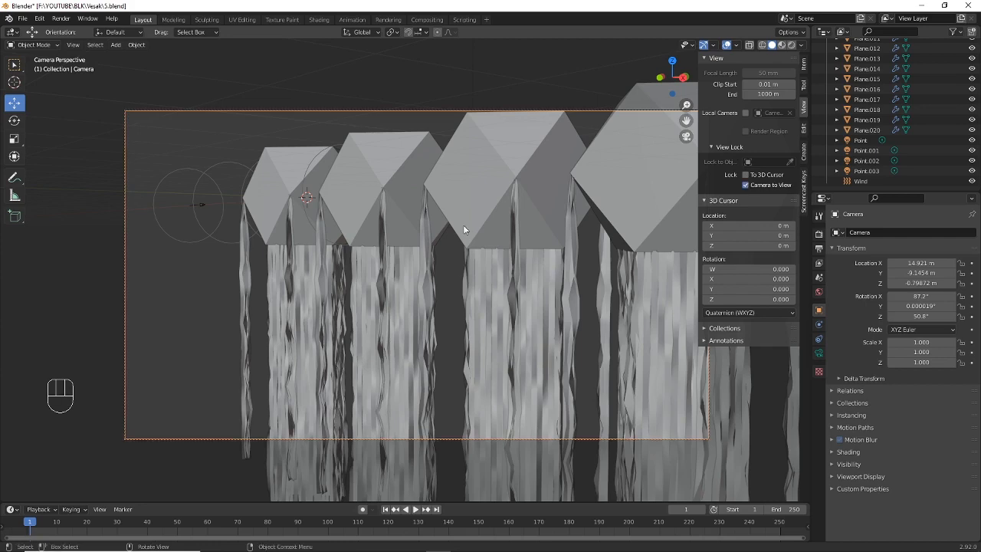
{"action": "mouse_move", "coordinate": [485, 228]}
{"action": "middle_mouse_down", "text": "shift"}
{"action": "mouse_move", "coordinate": [439, 261]}
{"action": "mouse_move", "coordinate": [444, 241]}
{"action": "mouse_move", "coordinate": [441, 249]}
{"action": "mouse_move", "coordinate": [431, 232]}
{"action": "mouse_move", "coordinate": [443, 238]}
{"action": "mouse_move", "coordinate": [479, 217]}
{"action": "middle_mouse_up", "text": "shift"}
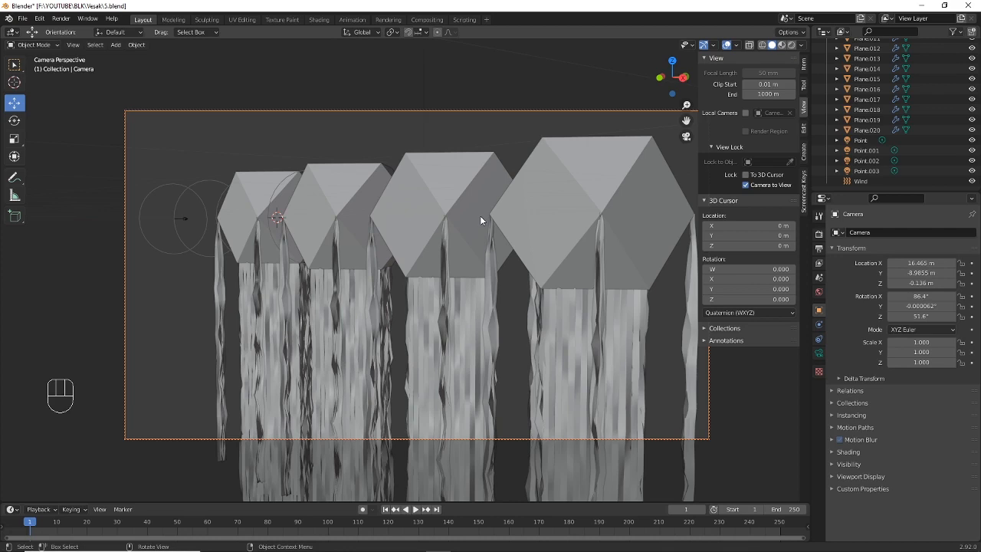
{"action": "left_click", "coordinate": [746, 185]}
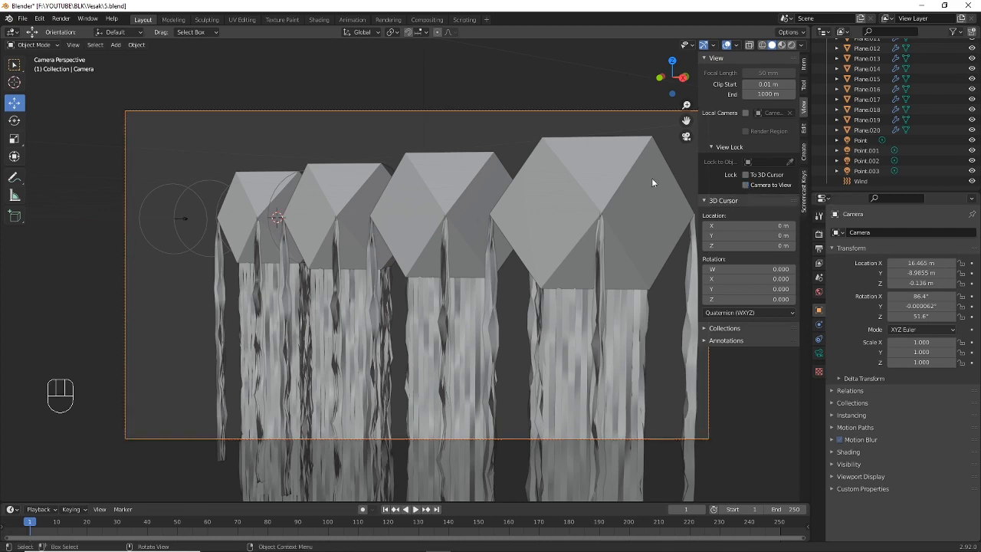
{"action": "left_click", "coordinate": [804, 69]}
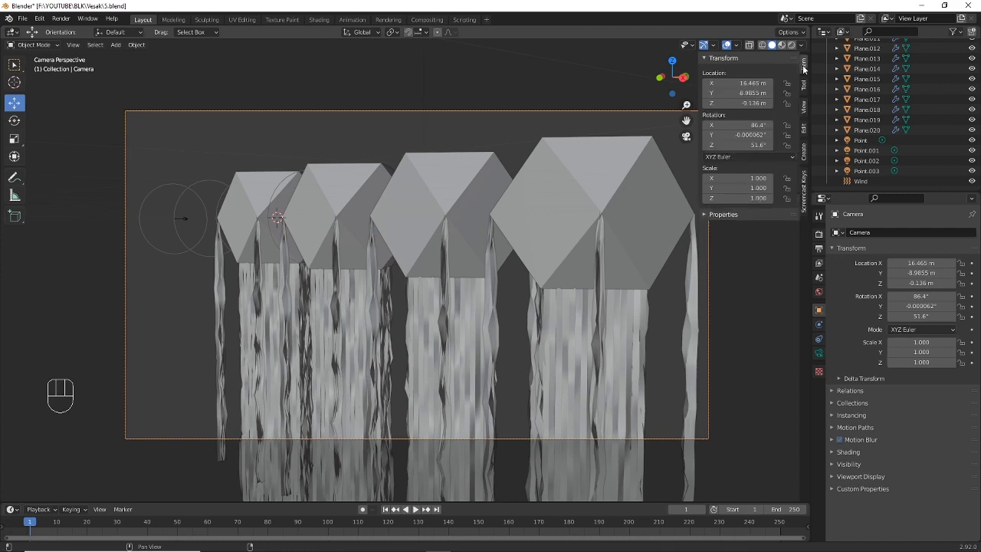
{"action": "left_click", "coordinate": [706, 59]}
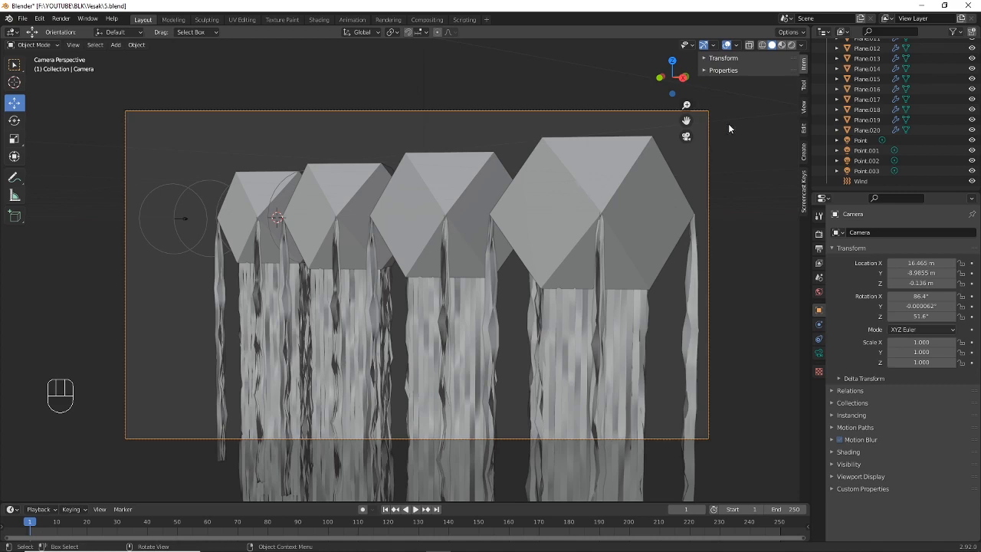
Switch the viewport to rendered shading and set the world background colour to black
{"action": "left_click", "coordinate": [791, 44]}
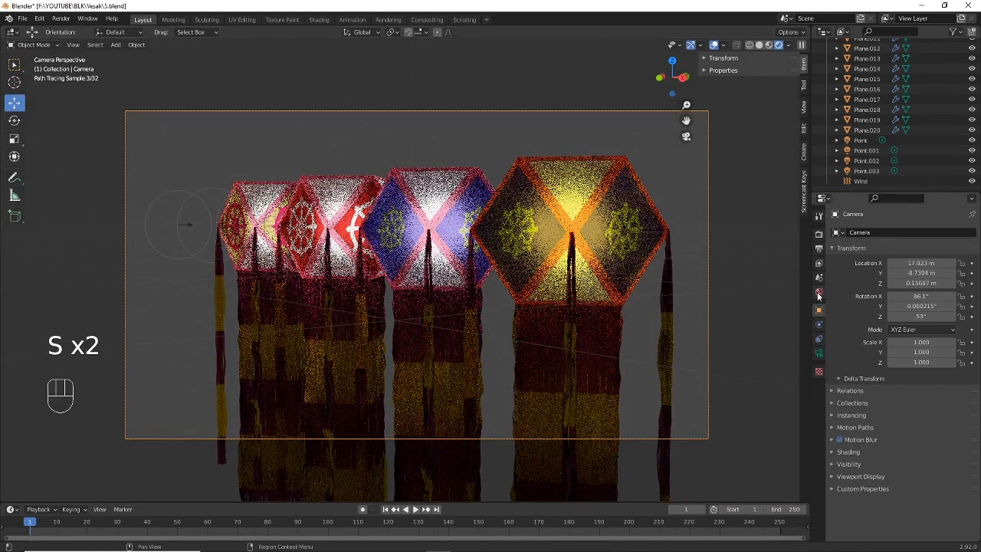
{"action": "left_click", "coordinate": [818, 295]}
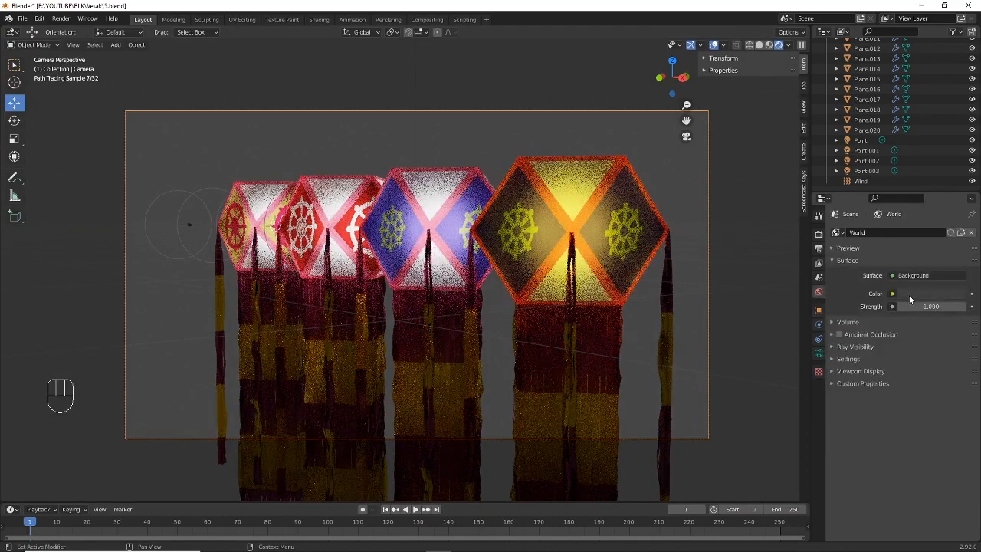
{"action": "left_click", "coordinate": [909, 295]}
{"action": "mouse_move", "coordinate": [916, 197]}
{"action": "left_mouse_down"}
{"action": "mouse_move", "coordinate": [911, 217]}
{"action": "mouse_move", "coordinate": [900, 186]}
{"action": "mouse_move", "coordinate": [920, 199]}
{"action": "left_mouse_up"}
{"action": "left_click_drag", "start_coordinate": [958, 203], "coordinate": [958, 222]}
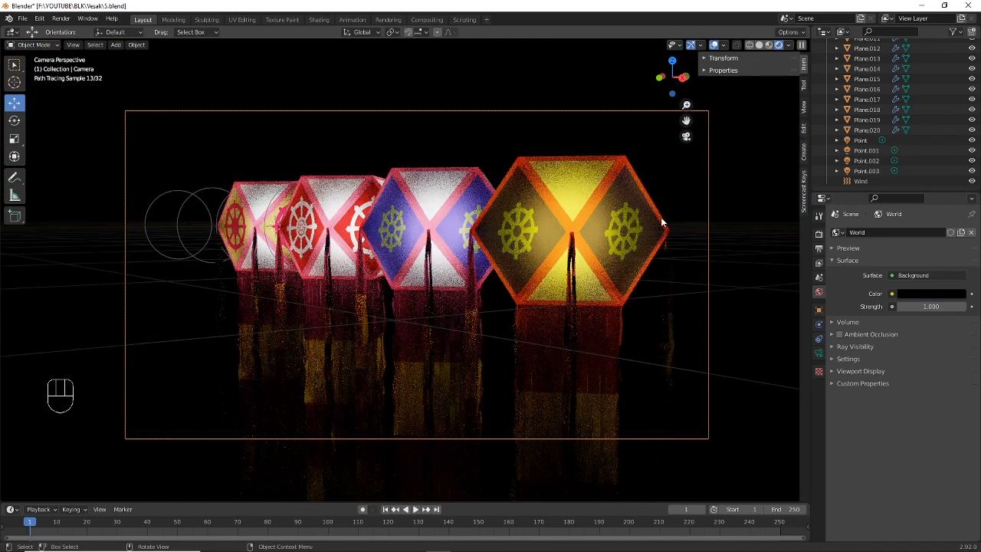
{"action": "left_click", "coordinate": [931, 294]}
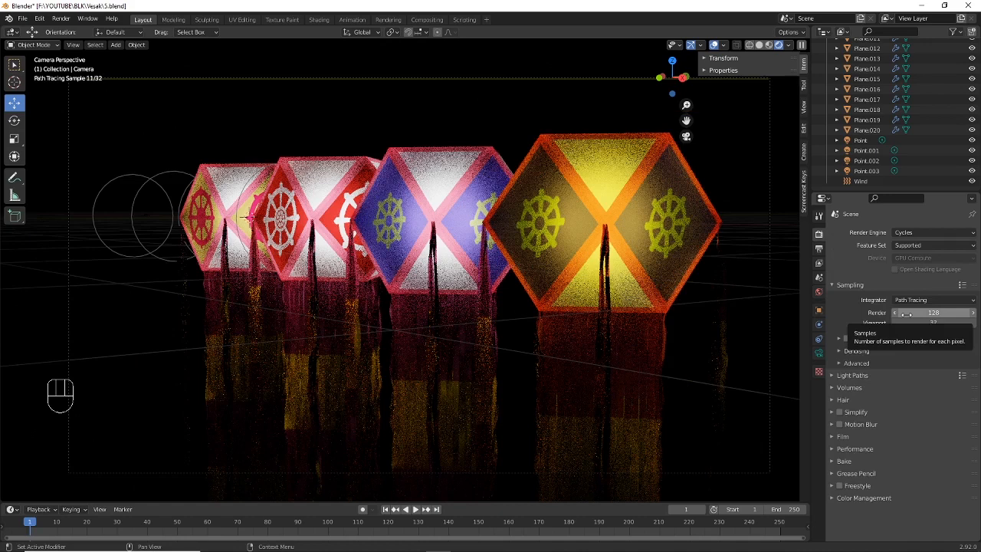
Set the render samples to 32 and enable render denoising with OpenImageDenoise
{"action": "left_click", "coordinate": [897, 351]}
{"action": "double_click", "coordinate": [920, 313]}
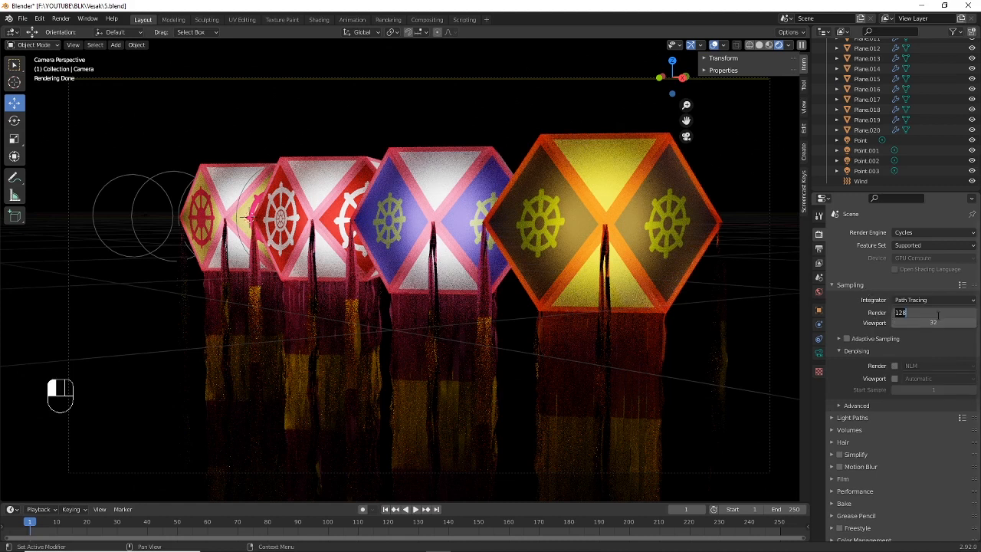
{"action": "type", "text": "32"}
{"action": "key", "text": "Return"}
{"action": "left_click", "coordinate": [894, 367]}
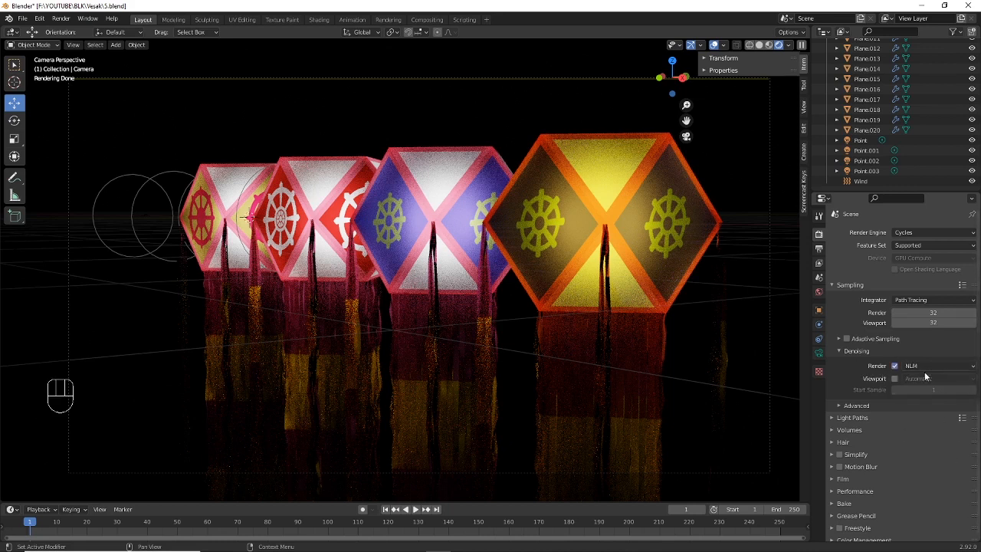
{"action": "left_click", "coordinate": [924, 367]}
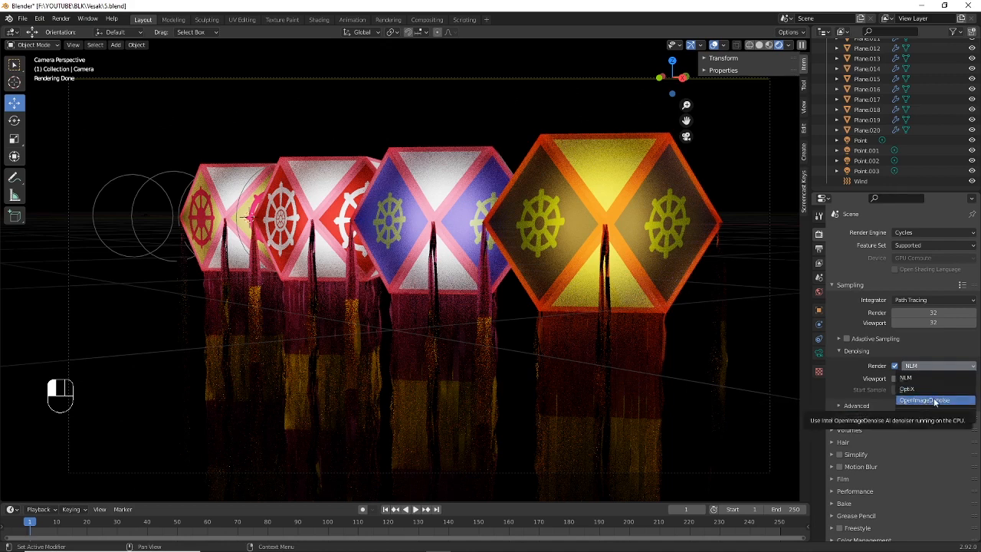
{"action": "left_click", "coordinate": [934, 399]}
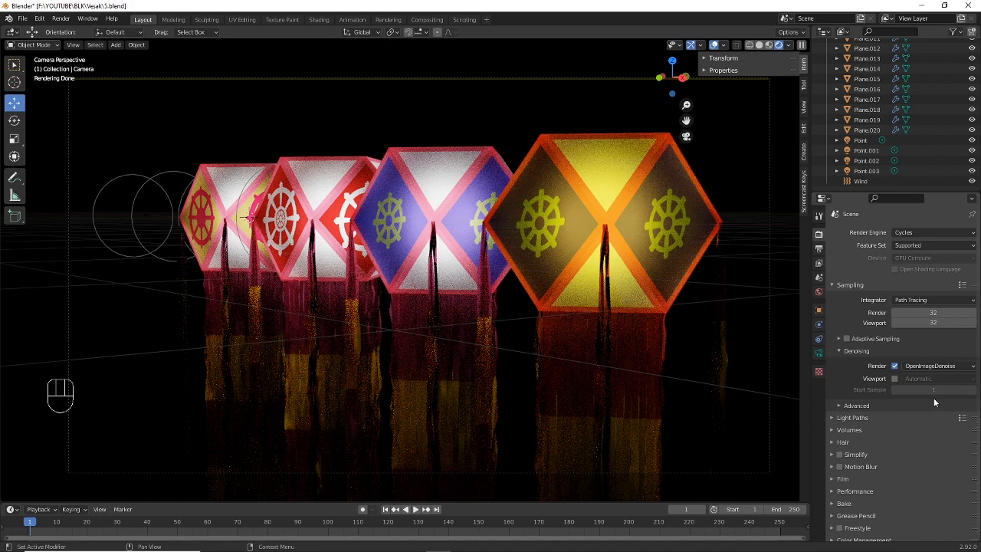
{"action": "left_click", "coordinate": [935, 366]}
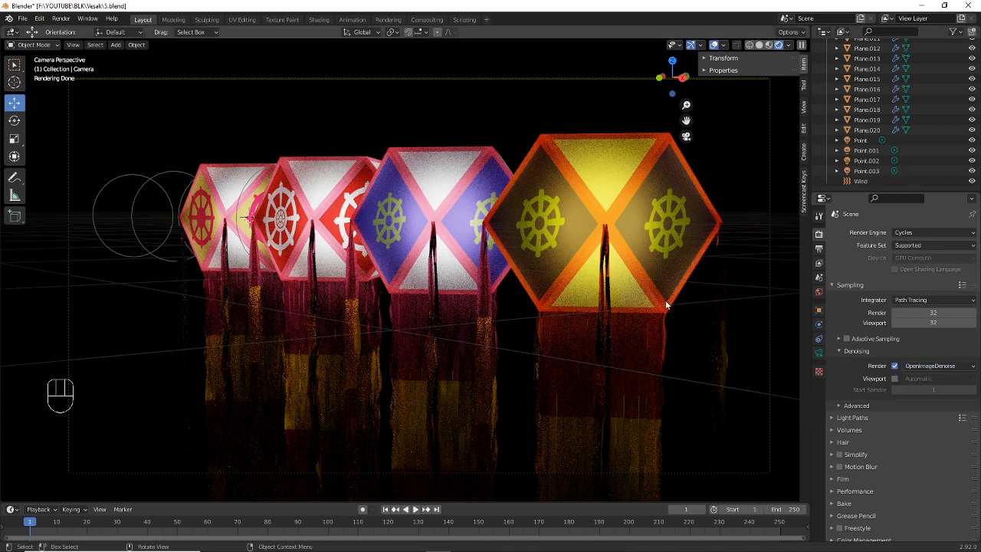
{"action": "left_click", "coordinate": [936, 367]}
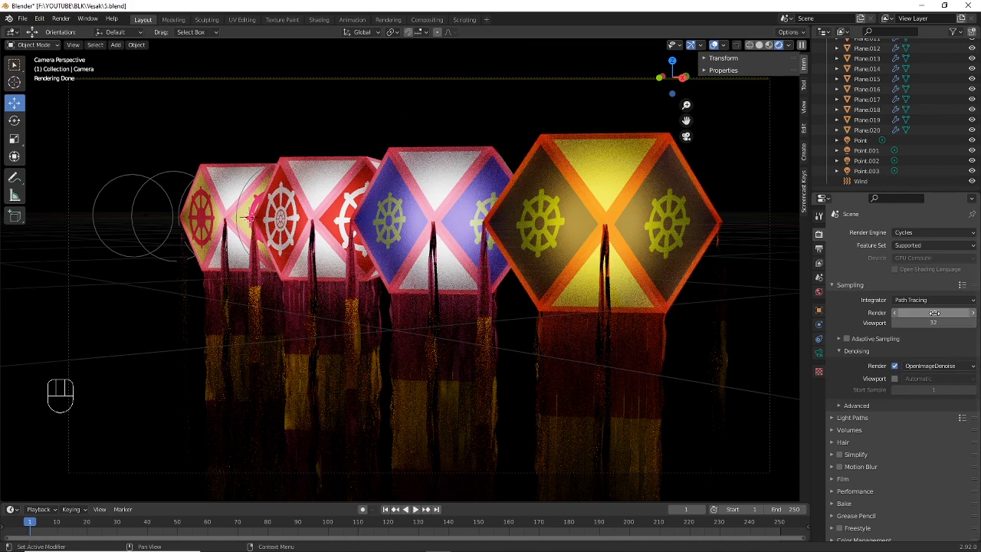
{"action": "left_click", "coordinate": [819, 251]}
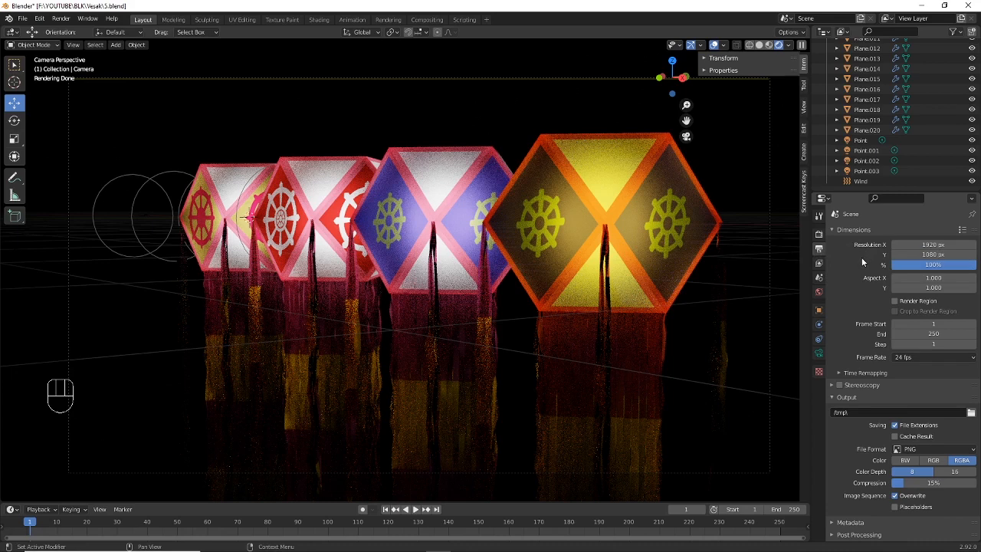
{"action": "left_click", "coordinate": [962, 231]}
{"action": "left_click", "coordinate": [911, 450]}
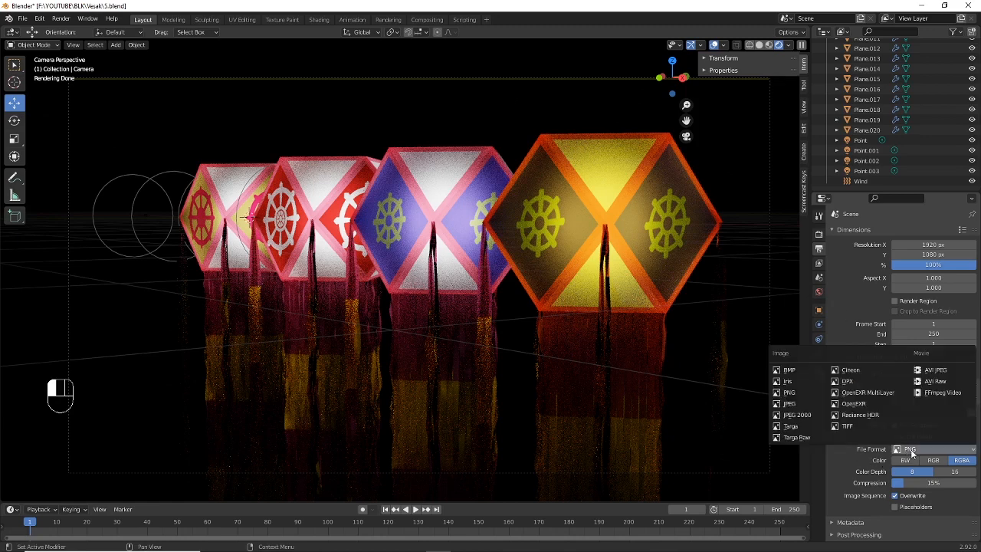
{"action": "left_click", "coordinate": [942, 395]}
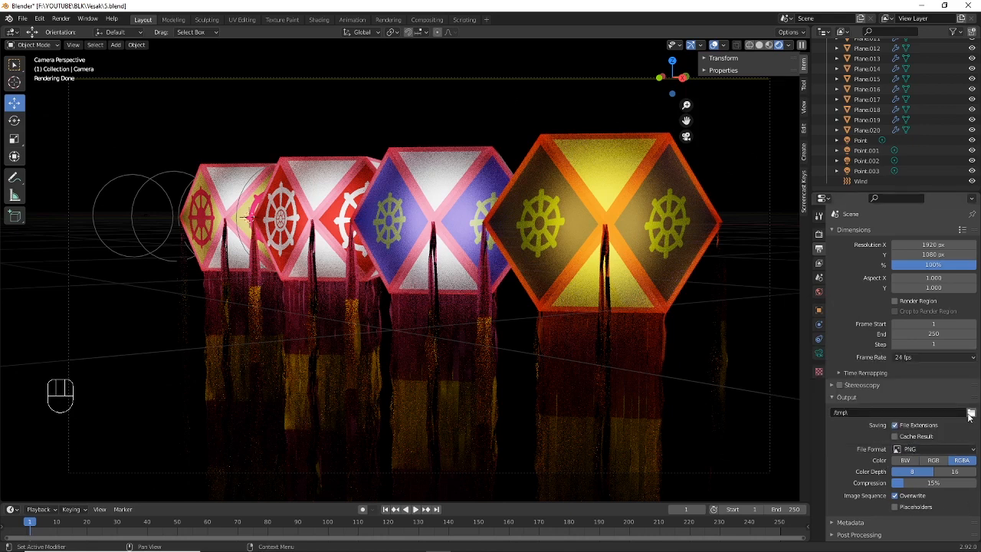
Render a still image of the four lanterns from the camera at frame 1
{"action": "left_click", "coordinate": [60, 20]}
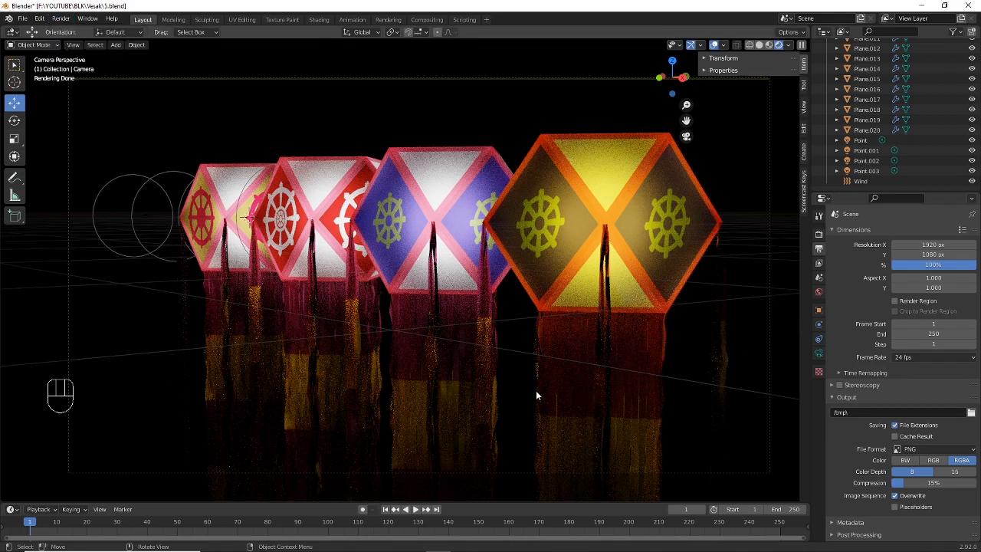
{"action": "left_click", "coordinate": [61, 19]}
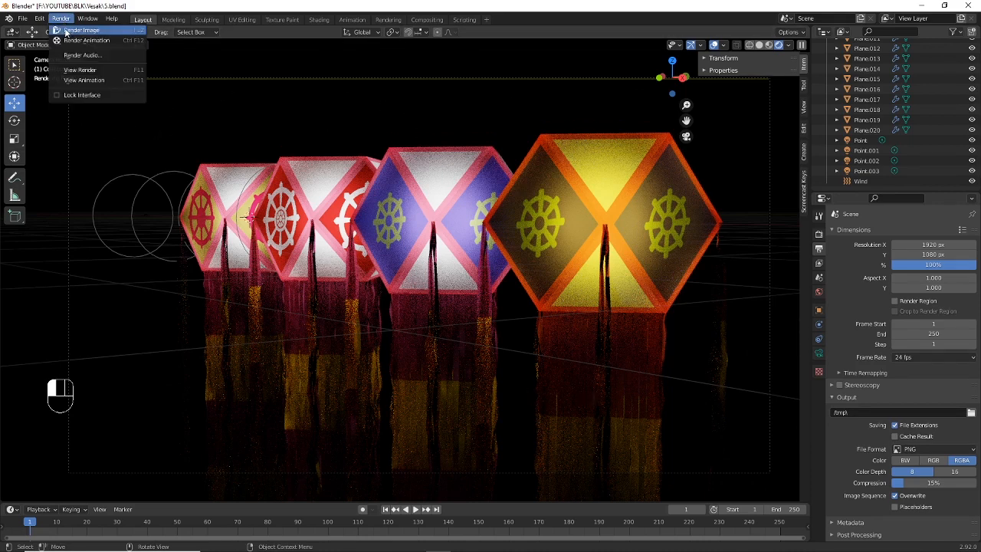
{"action": "left_click", "coordinate": [130, 32]}
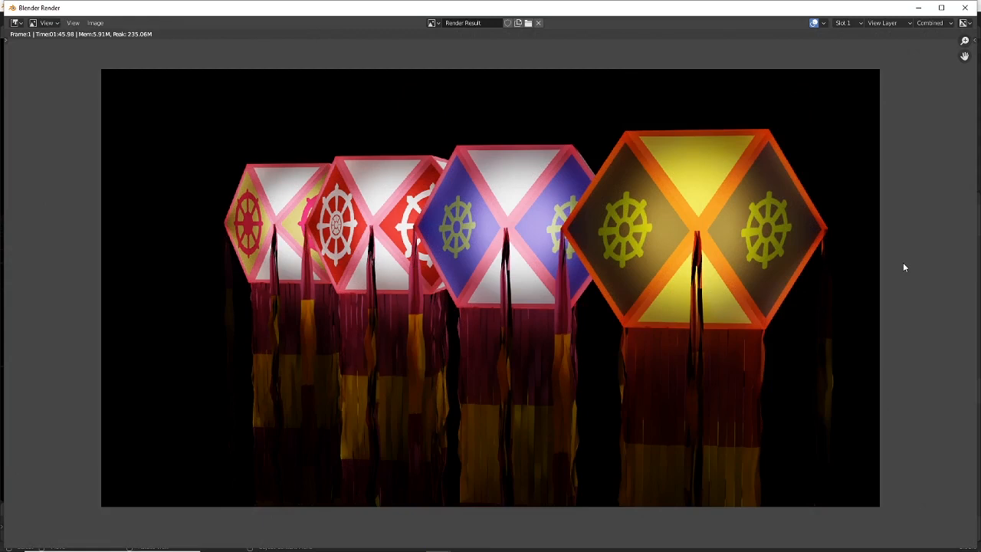
Save the rendered image in JPEG format as Vesak.jpg in the Vesak folder
{"action": "left_click", "coordinate": [95, 22]}
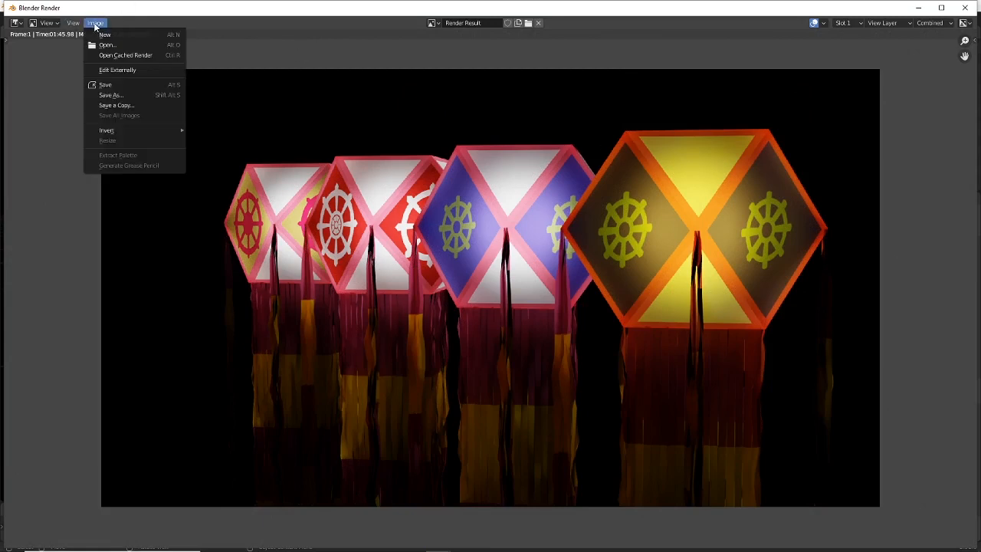
{"action": "left_click", "coordinate": [132, 97]}
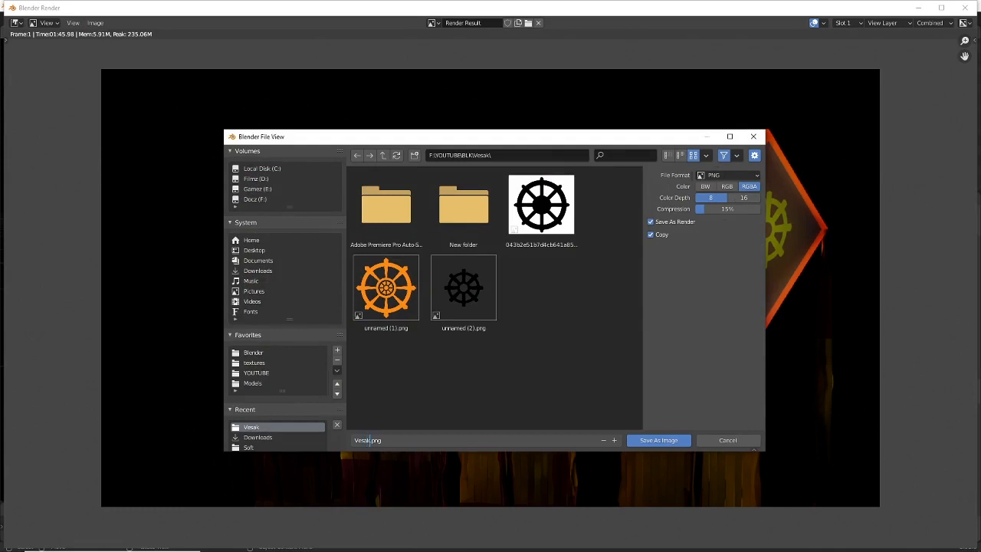
{"action": "left_click", "coordinate": [712, 174]}
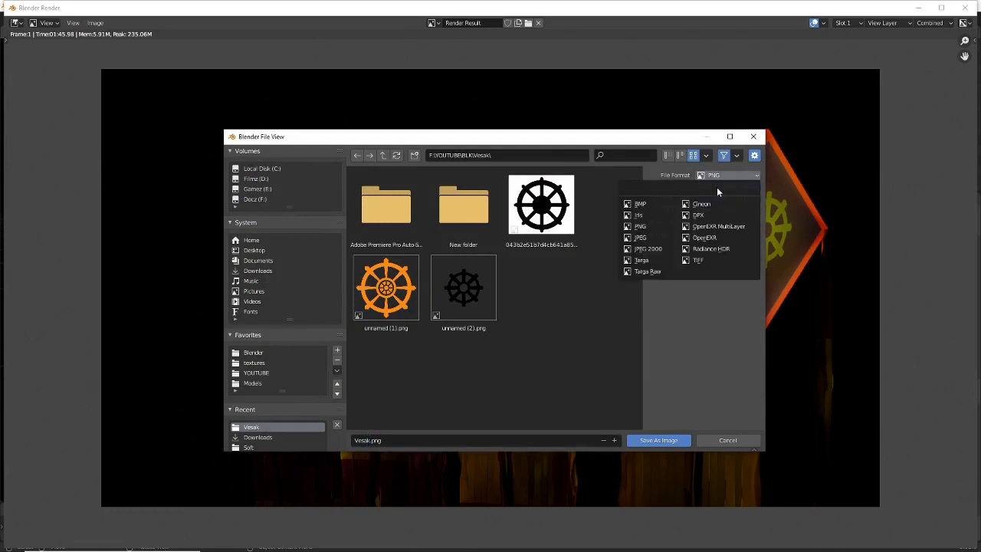
{"action": "left_click", "coordinate": [663, 244]}
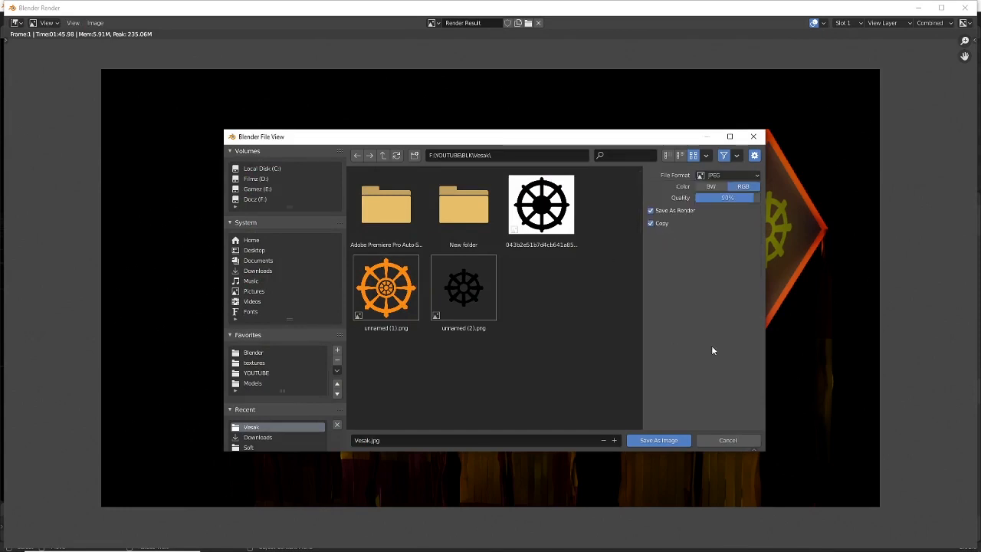
{"action": "left_click", "coordinate": [659, 441]}
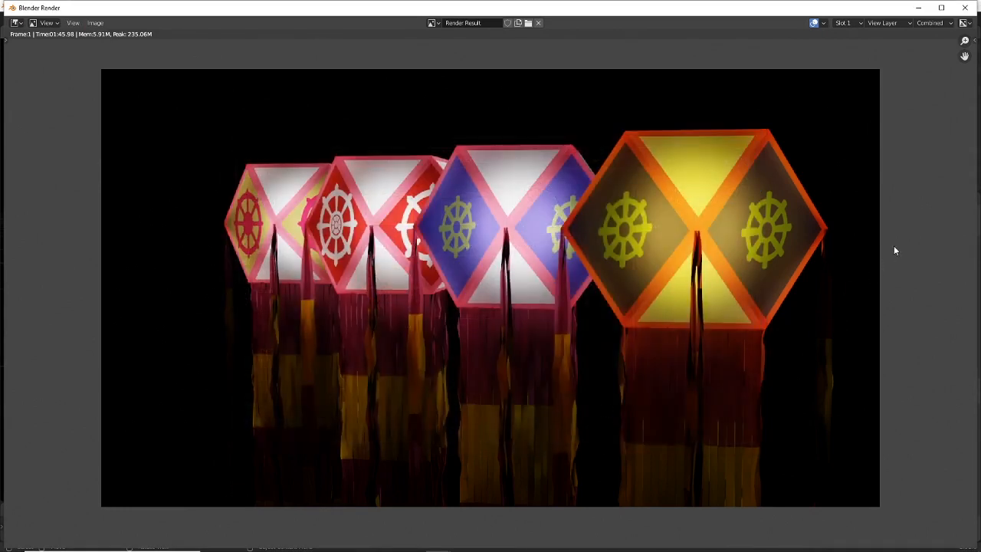